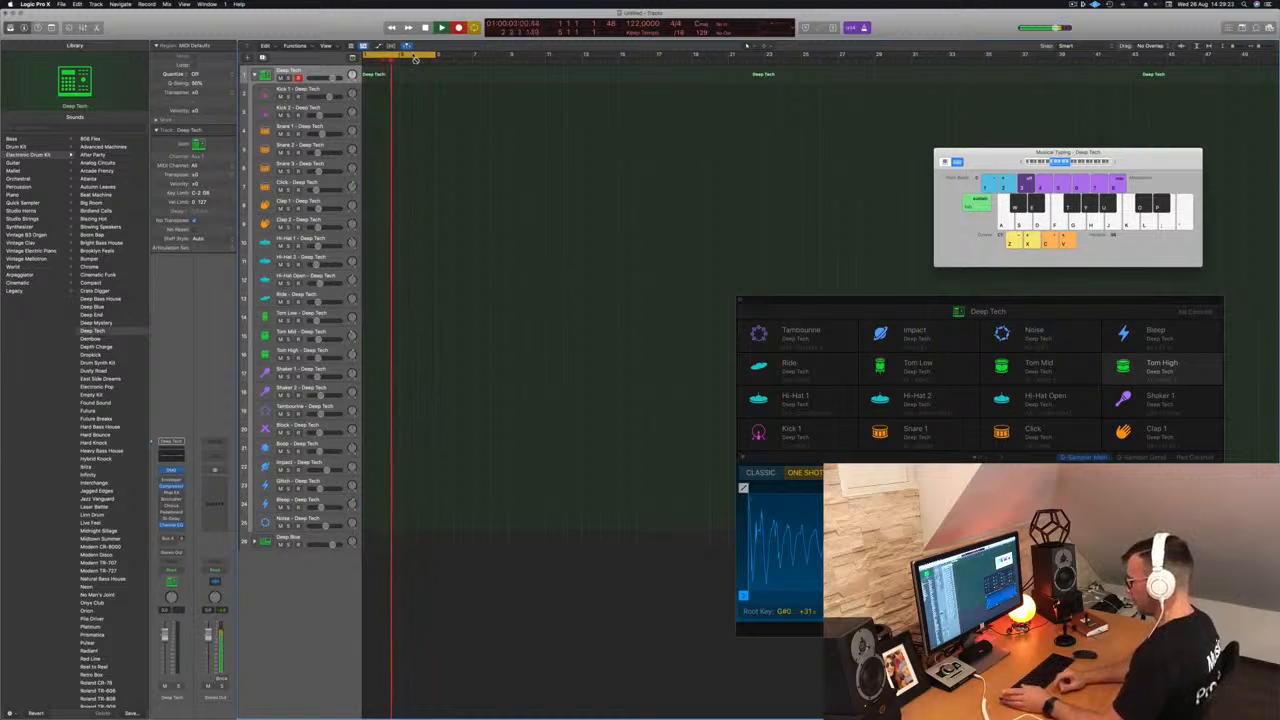
# Step: Record a steady kick pattern on the Deep Tech track, stop recording, and move the recorded region to bar 1
pyautogui.press('a')
pyautogui.press('a')
pyautogui.press('a')
pyautogui.press('a')
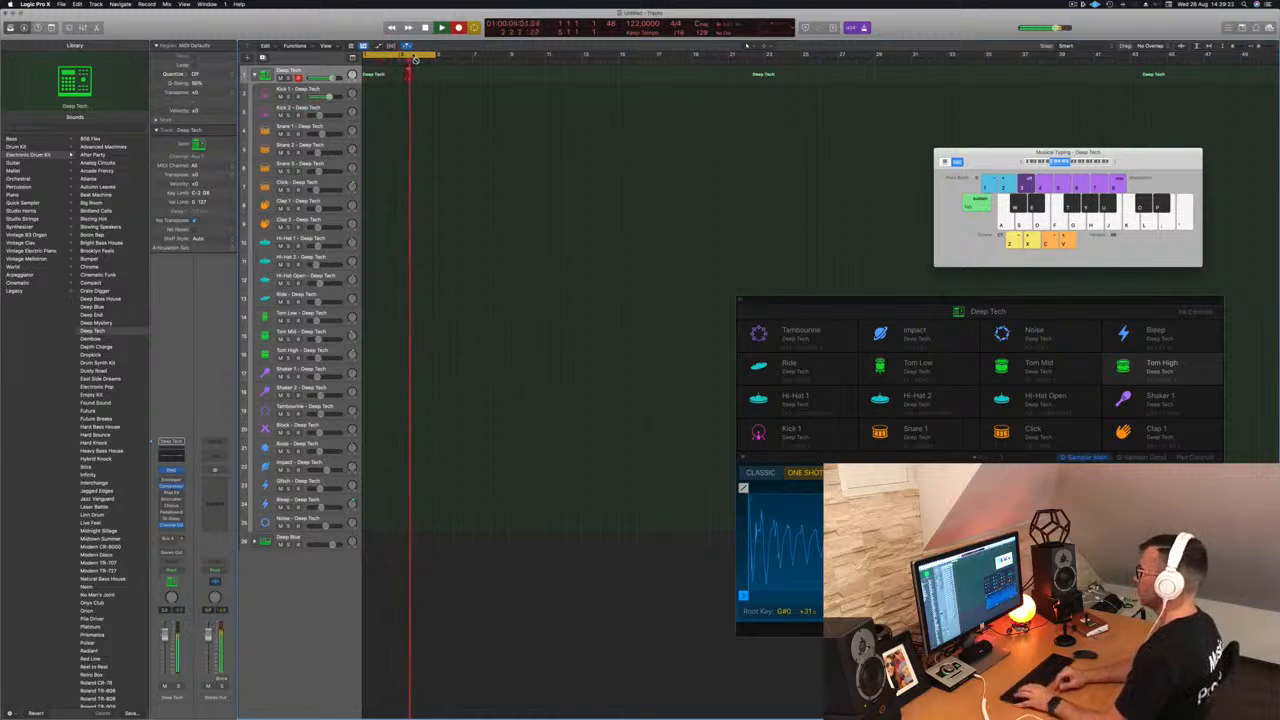
pyautogui.press('space')
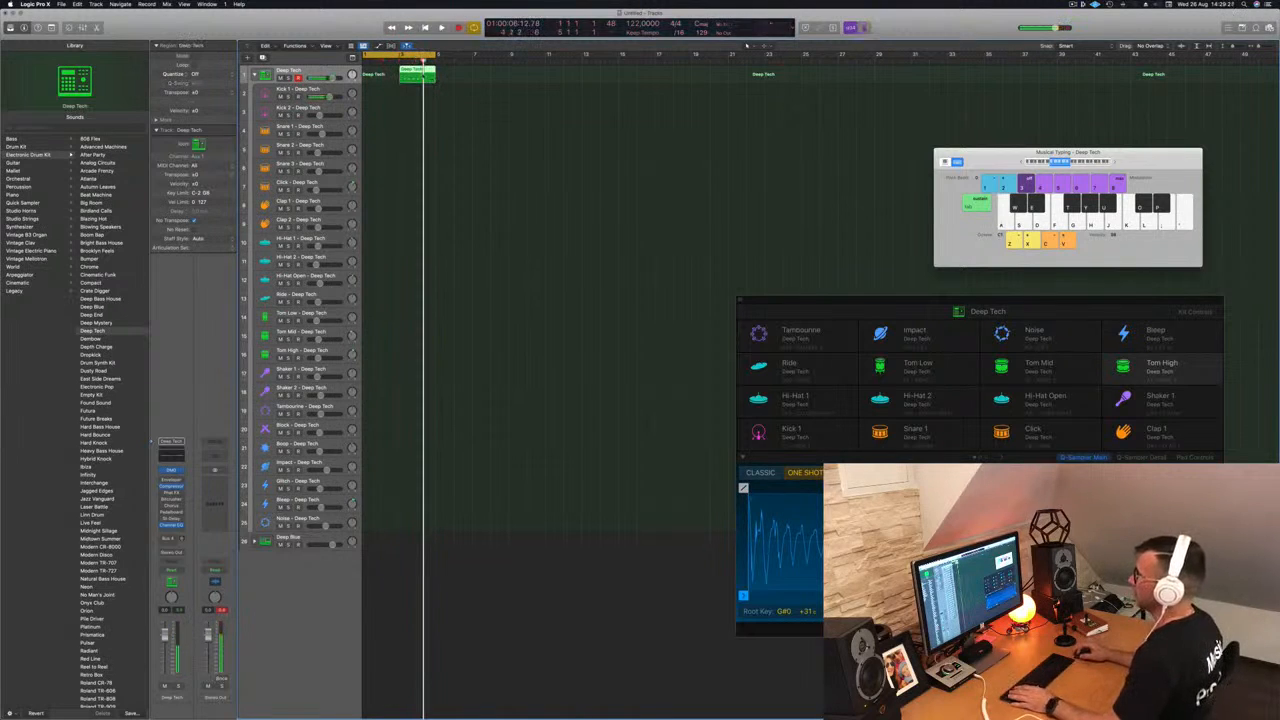
pyautogui.moveTo(417, 74); pyautogui.dragTo(381, 74)
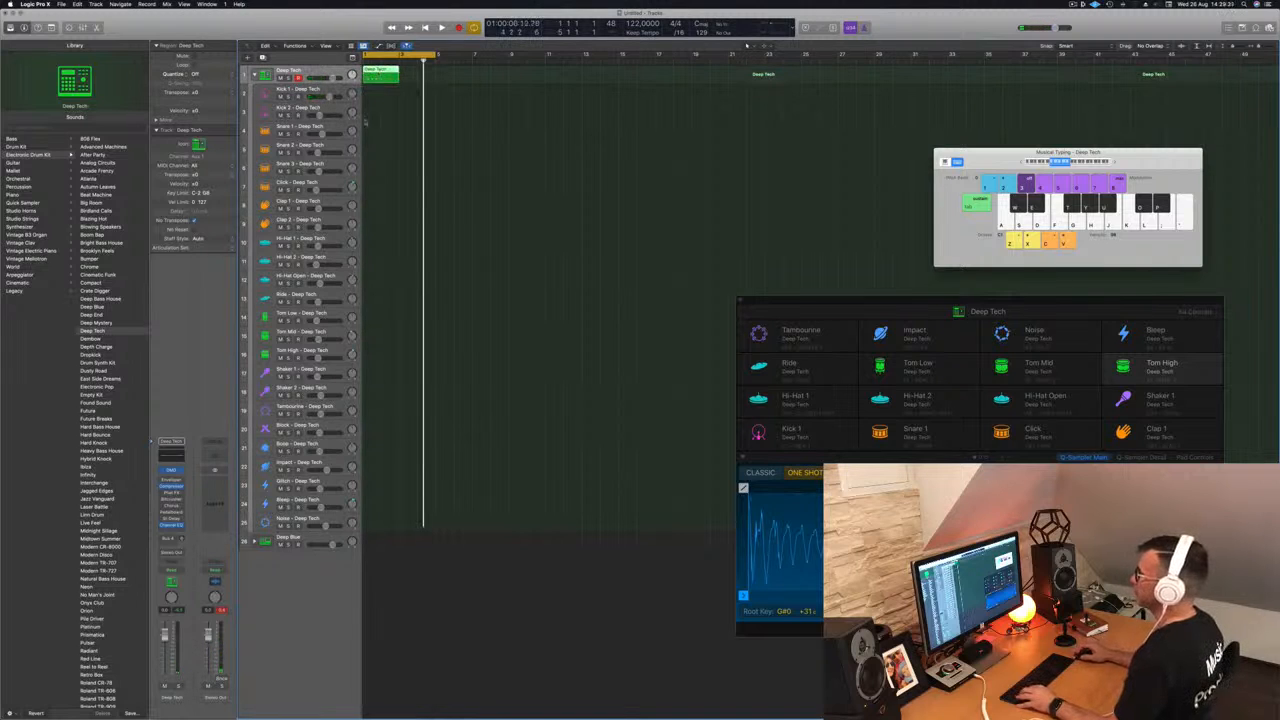
# Step: Open the recorded region in the piano roll and align its kick notes to the four beats of the first bar
pyautogui.press('p')
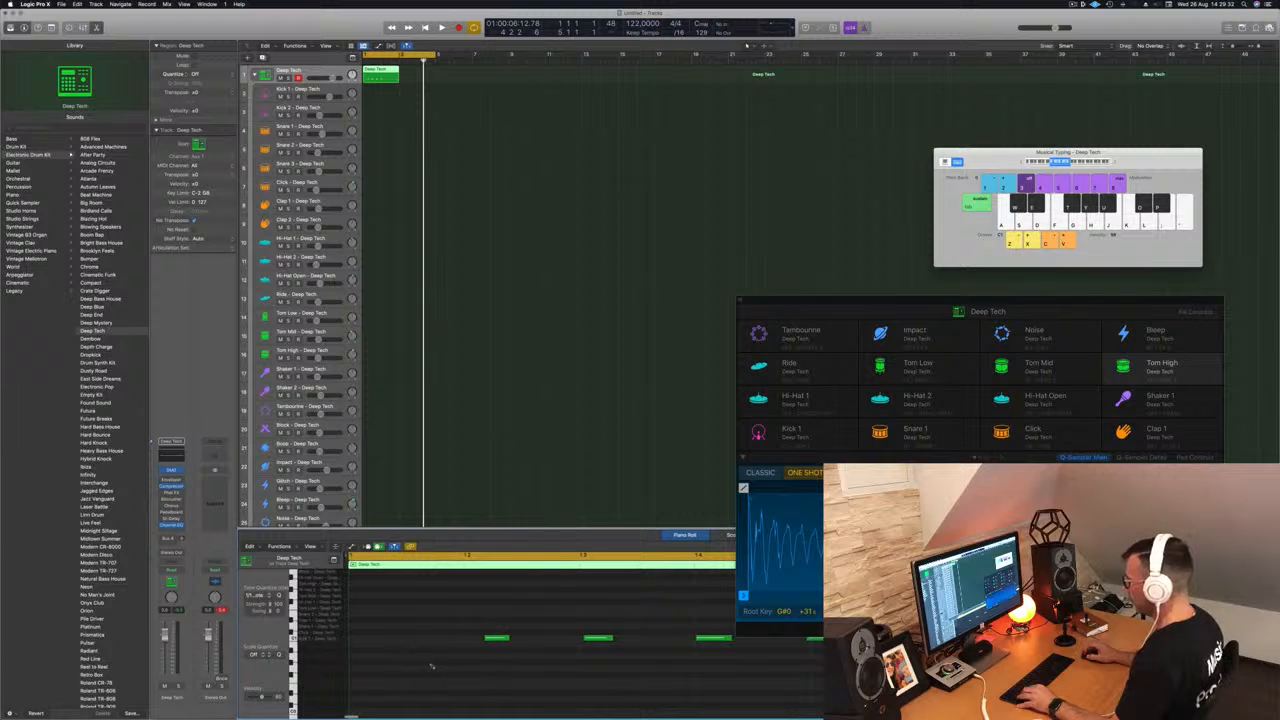
pyautogui.moveTo(522, 645); pyautogui.dragTo(825, 677)
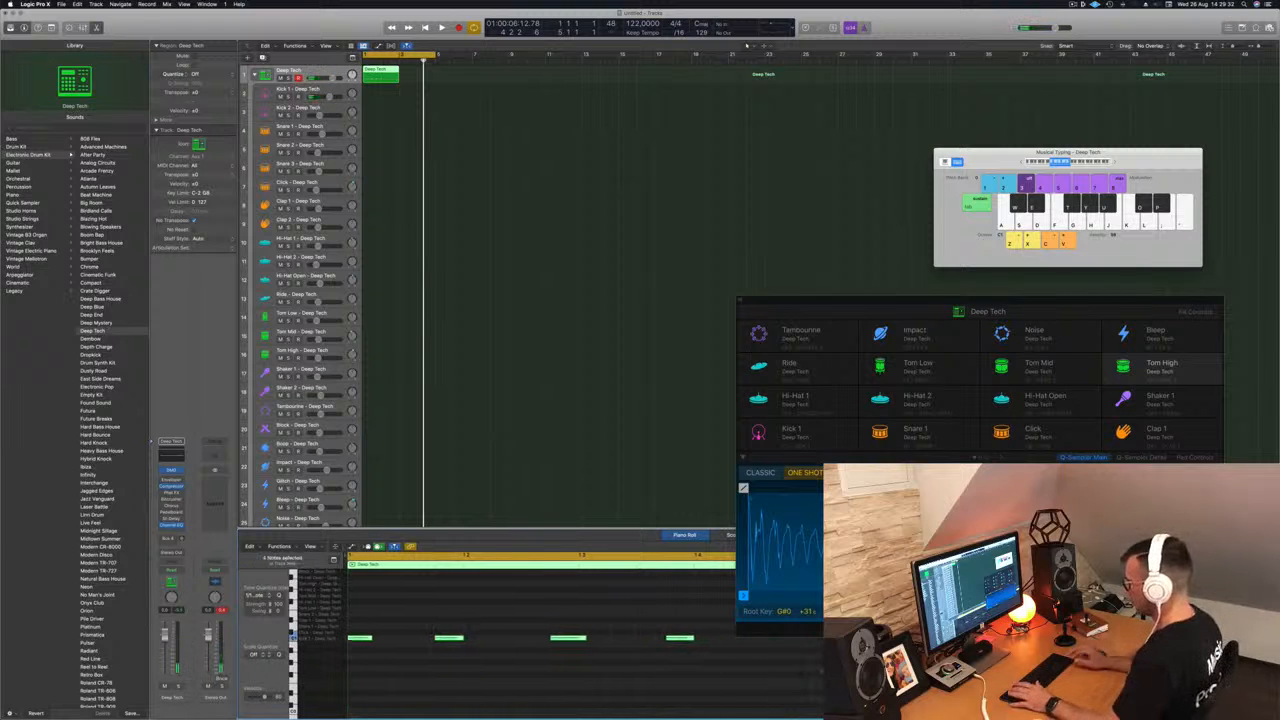
pyautogui.moveTo(418, 616); pyautogui.dragTo(738, 655)
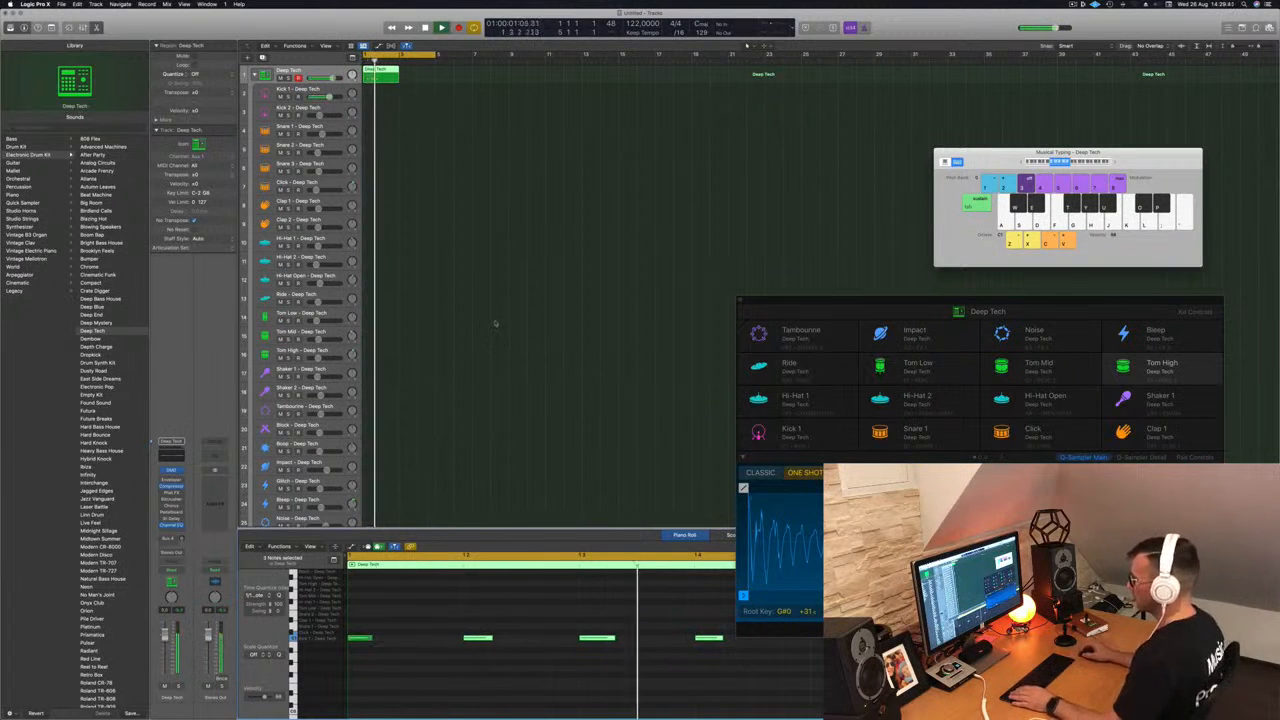
# Step: Copy the first bar's four kick notes into the second bar of the Deep Tech region
pyautogui.scroll(4, 311, 603)
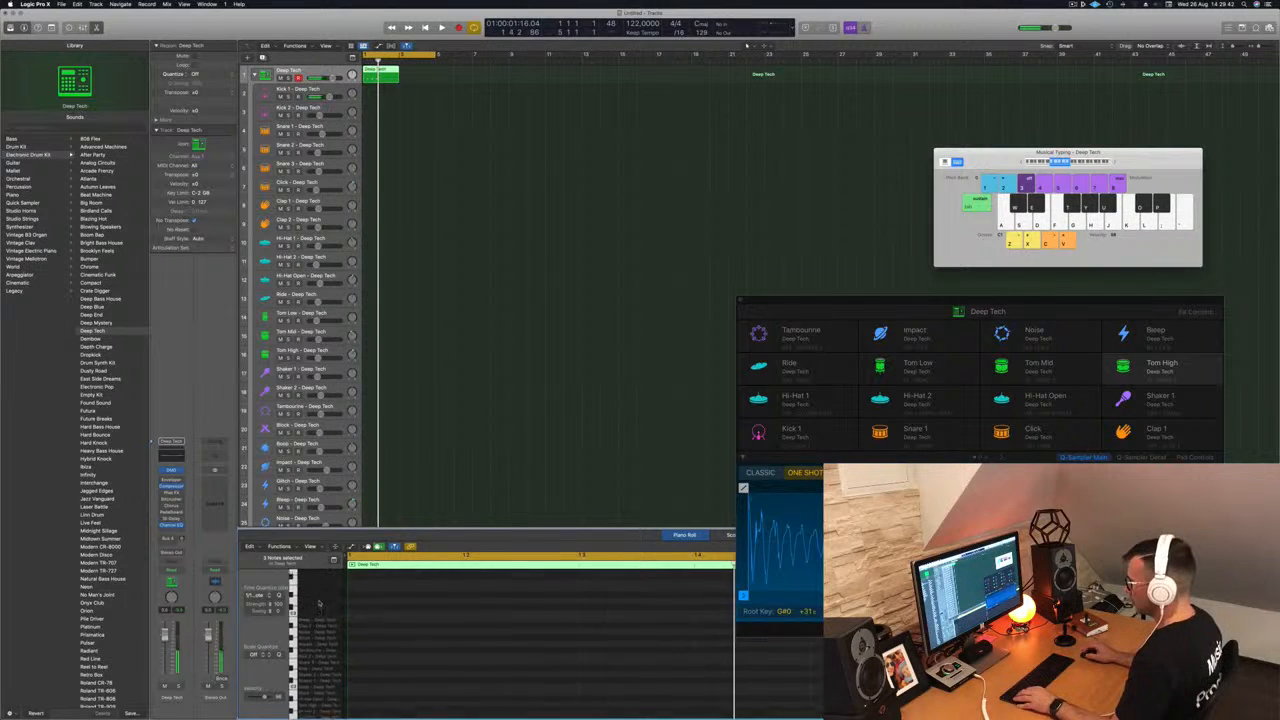
pyautogui.scroll(-2, 313, 653)
pyautogui.scroll(-1, 328, 654)
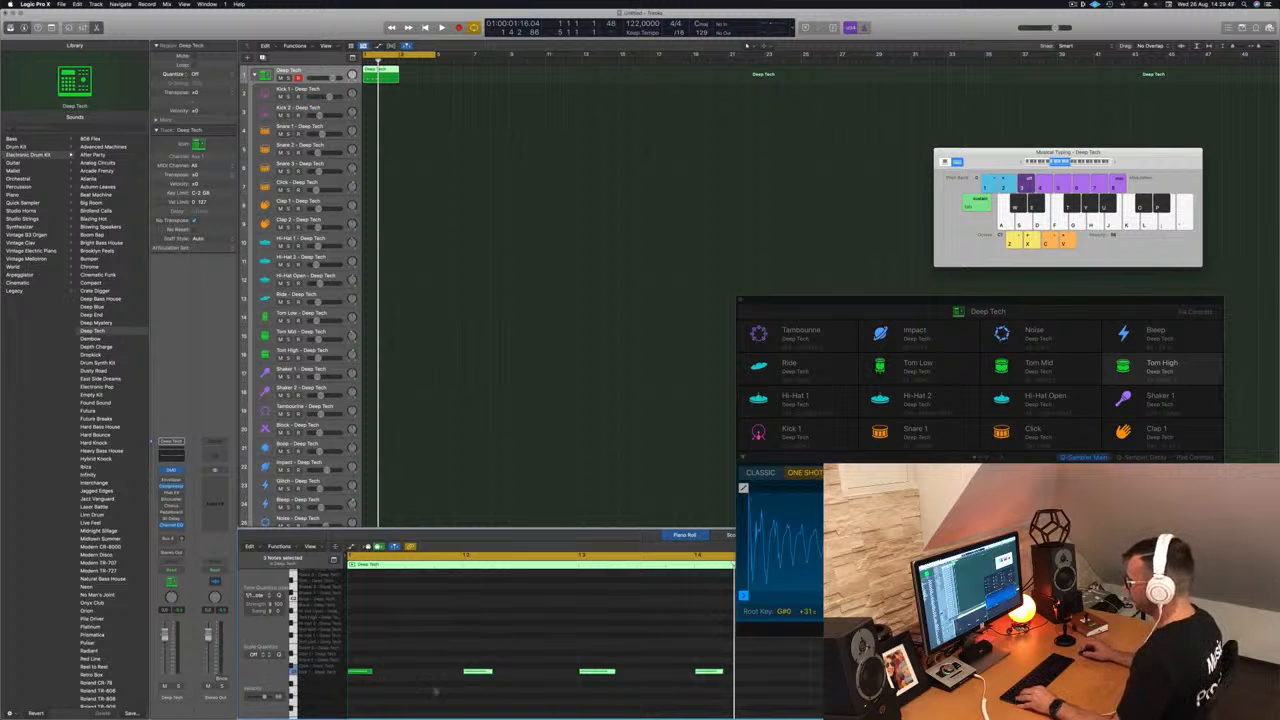
pyautogui.moveTo(619, 660); pyautogui.dragTo(353, 692)
pyautogui.moveTo(446, 679); pyautogui.dragTo(650, 681)
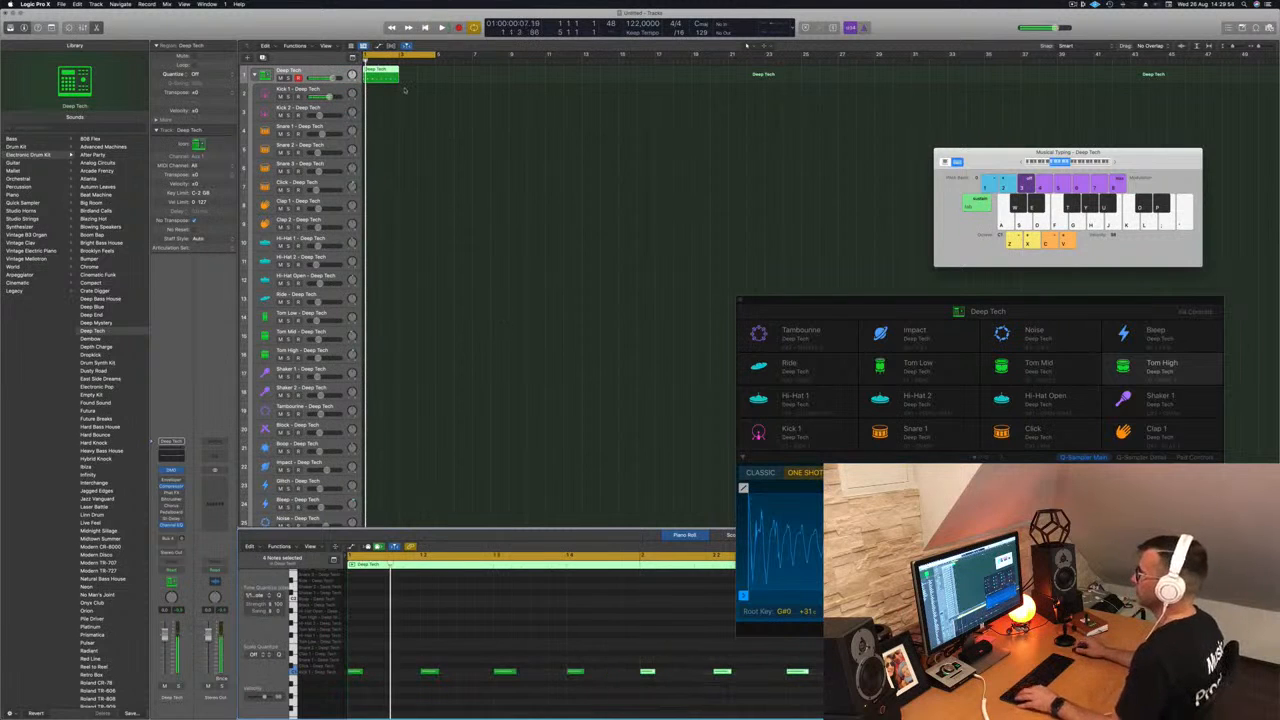
# Step: Copy the Deep Tech kick regions onto the Kick 1 track and move their notes to the Kick 1 pitch
pyautogui.moveTo(381, 72)
pyautogui.mouseDown()
pyautogui.moveTo(423, 77)
pyautogui.moveTo(386, 71)
pyautogui.moveTo(383, 90)
pyautogui.mouseUp()
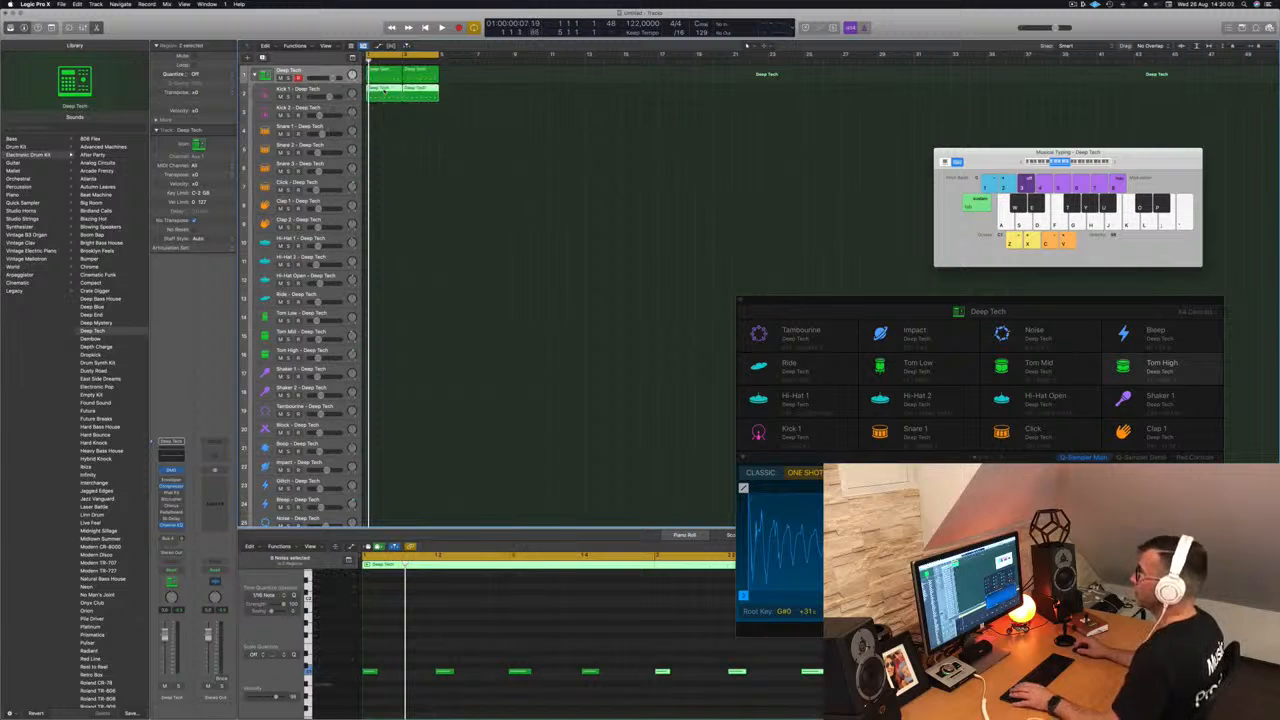
pyautogui.click(318, 90)
pyautogui.press('space')
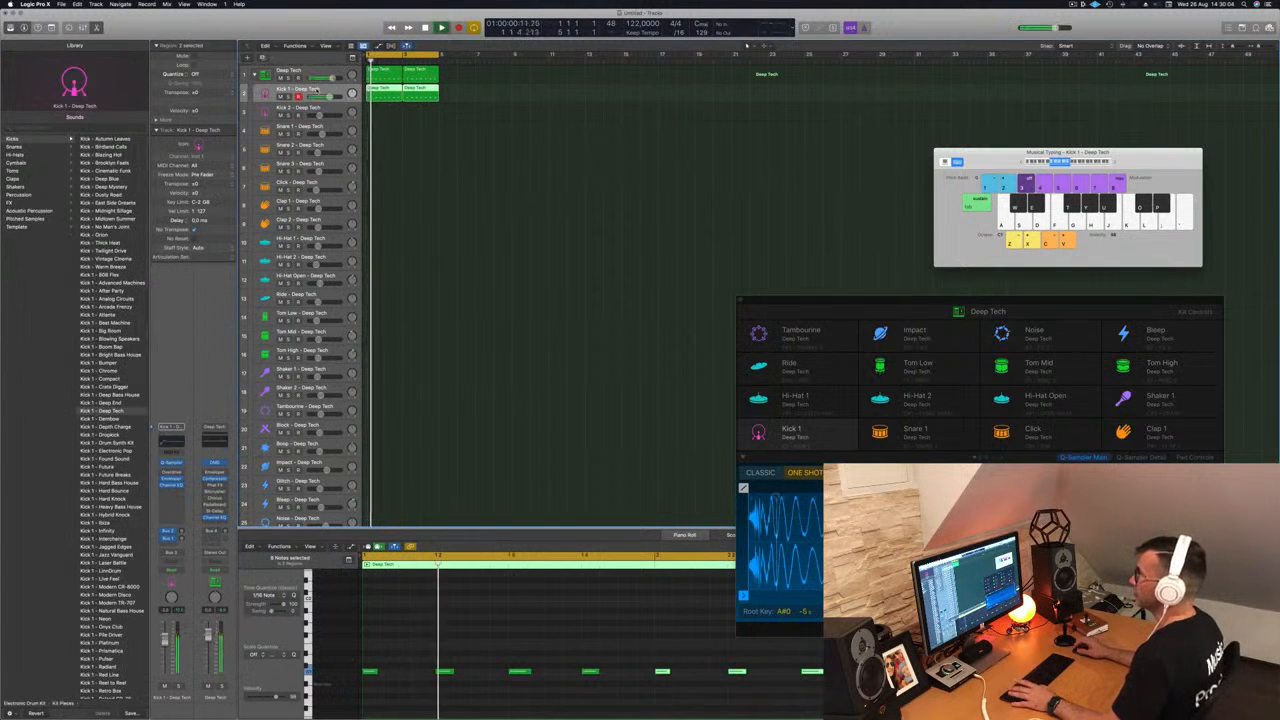
pyautogui.click(403, 689)
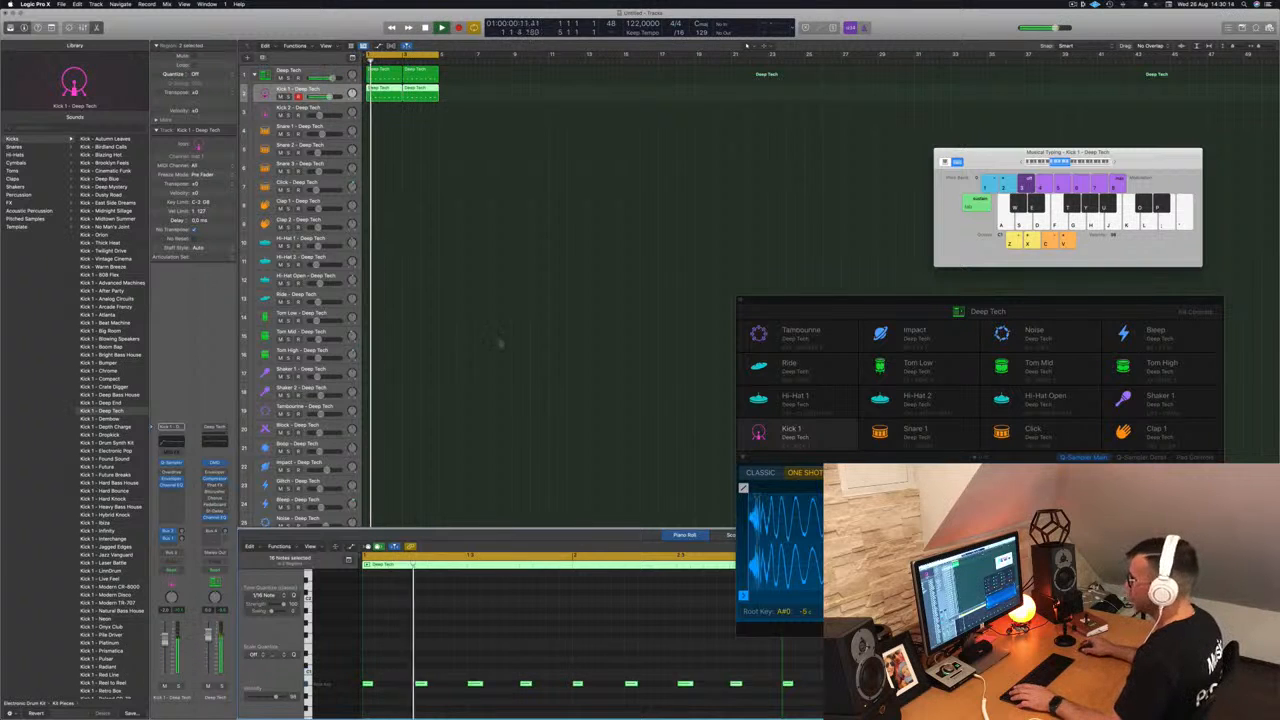
# Step: Select all regions and slightly increase the height of the Kick 1 track
pyautogui.click(503, 120)
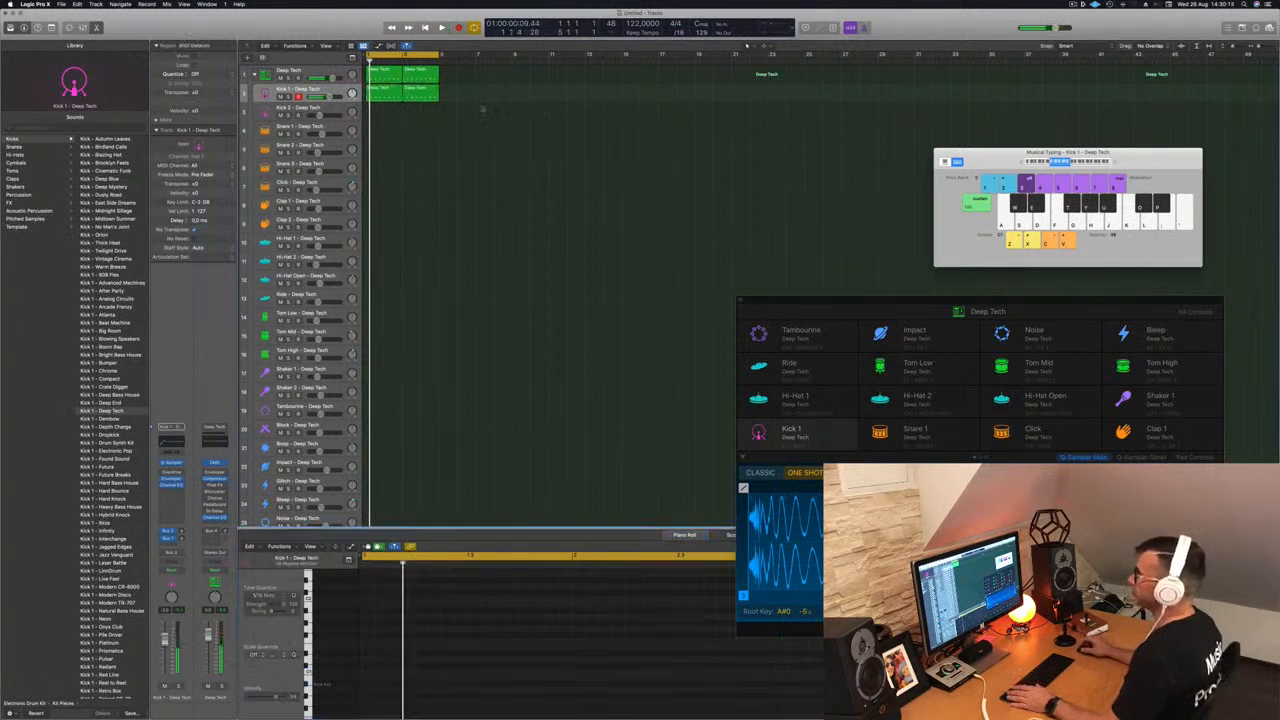
pyautogui.press('super+a')
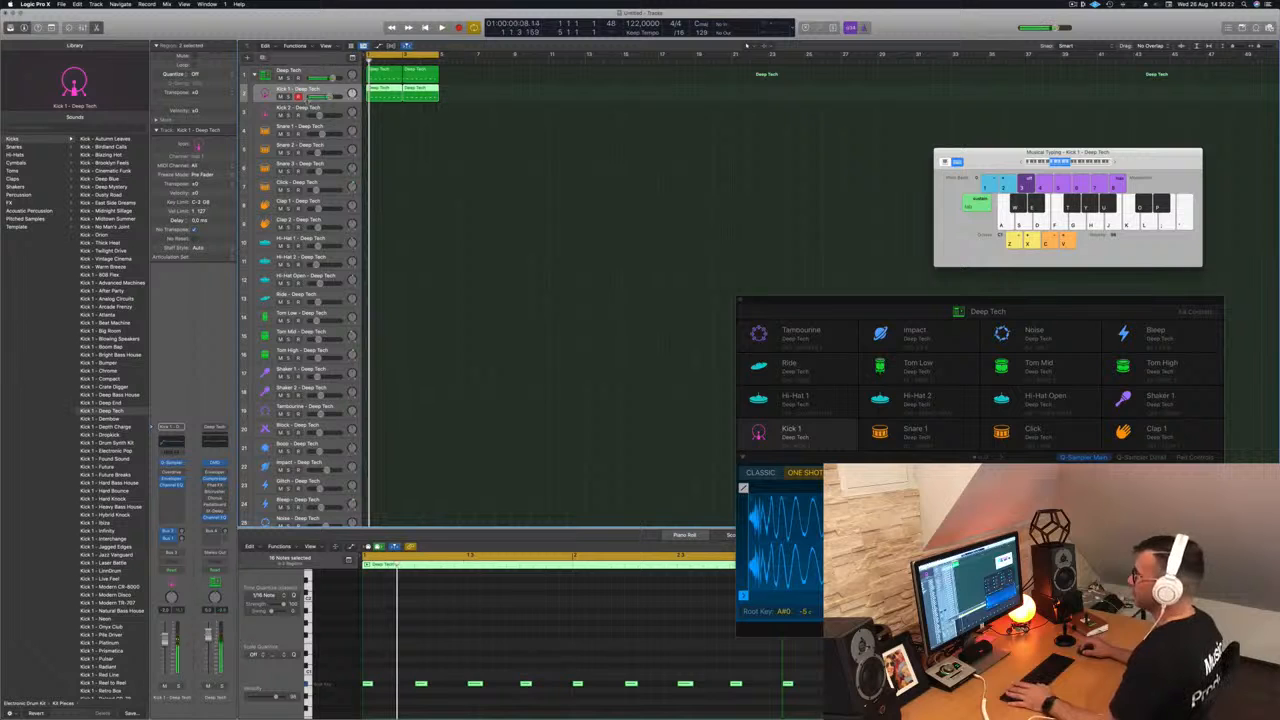
pyautogui.moveTo(307, 101); pyautogui.dragTo(308, 108)
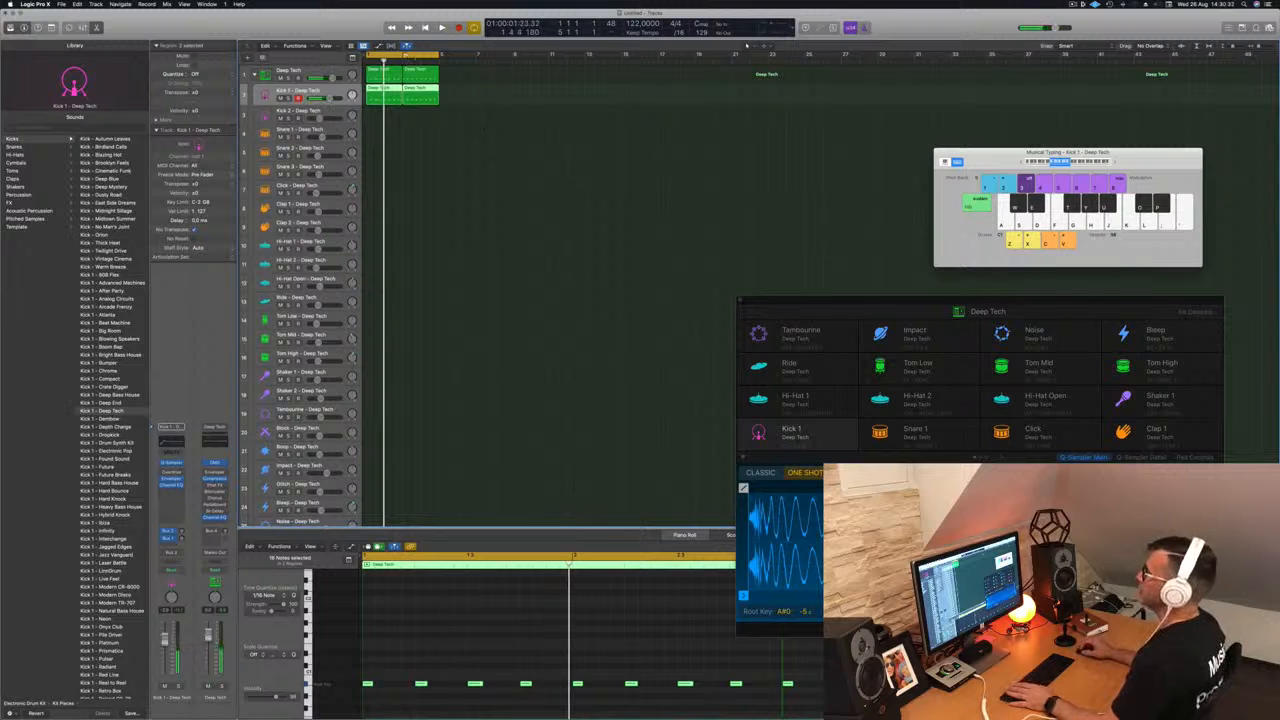
# Step: Copy the first Deep Tech region onto the Kick 2 track and move its notes to the Kick 2 pitch
pyautogui.click(380, 74)
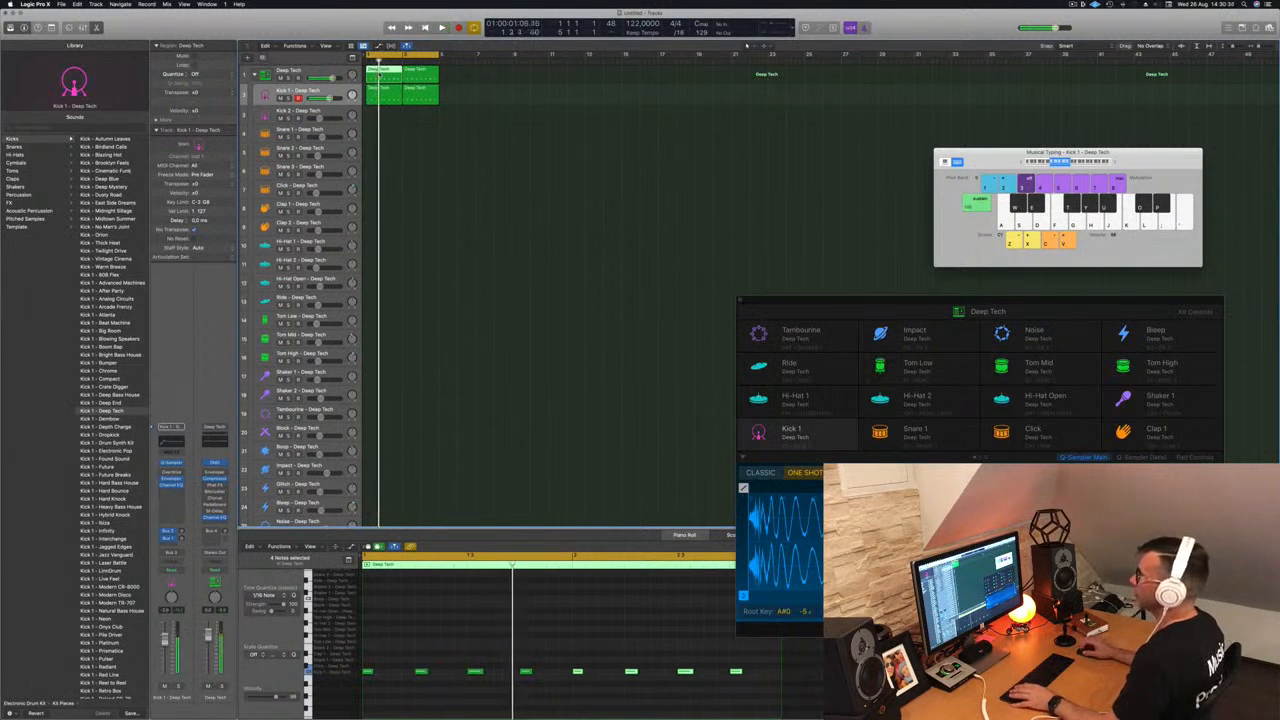
pyautogui.moveTo(379, 75); pyautogui.dragTo(377, 116)
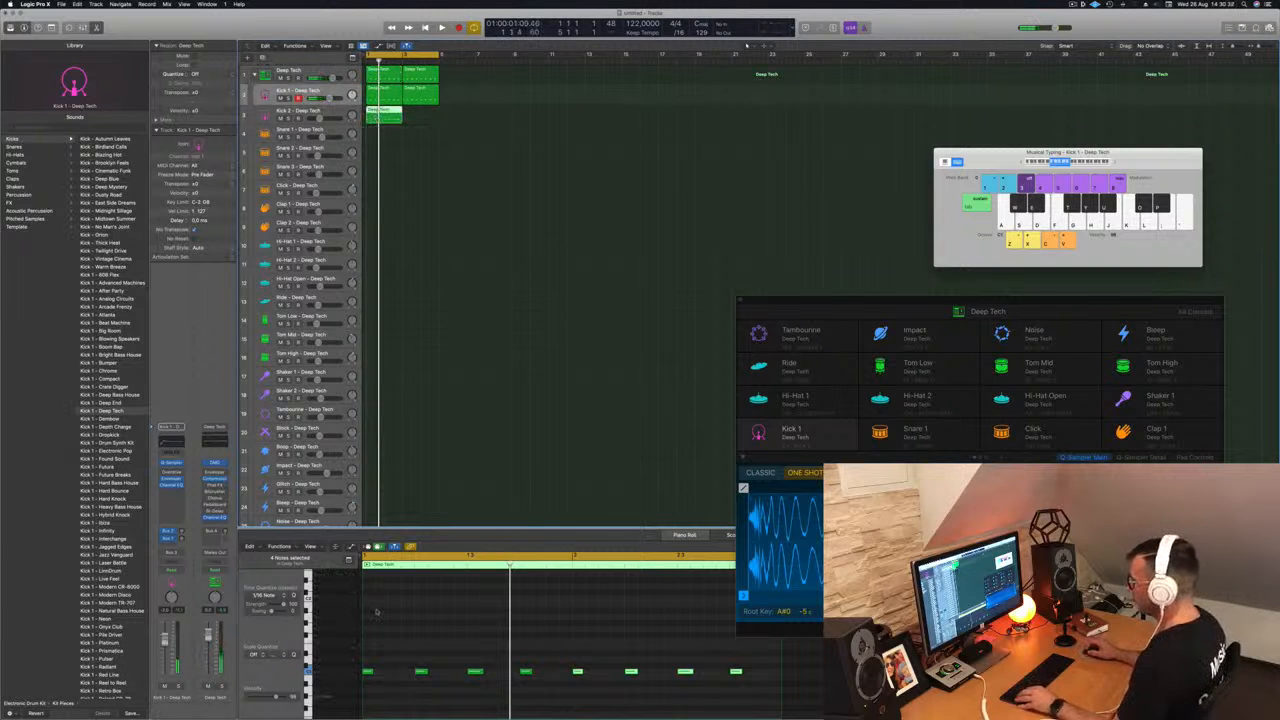
pyautogui.moveTo(370, 660); pyautogui.dragTo(740, 686)
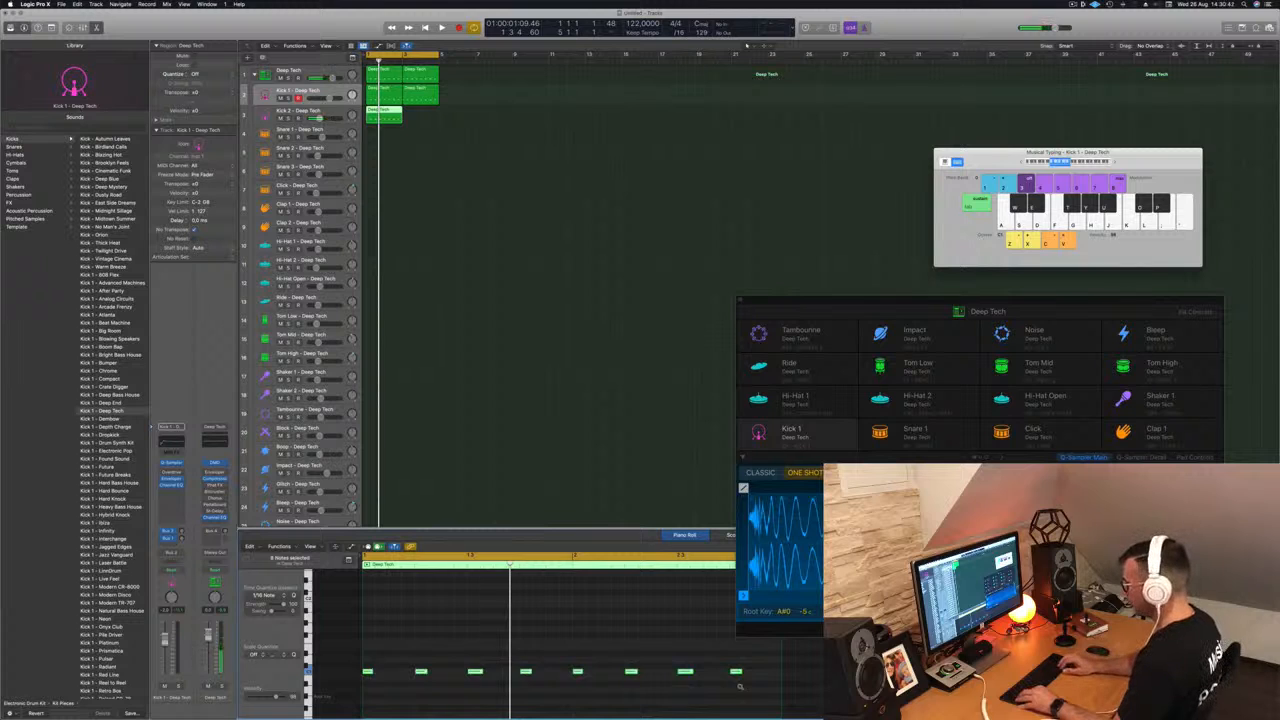
pyautogui.press('space')
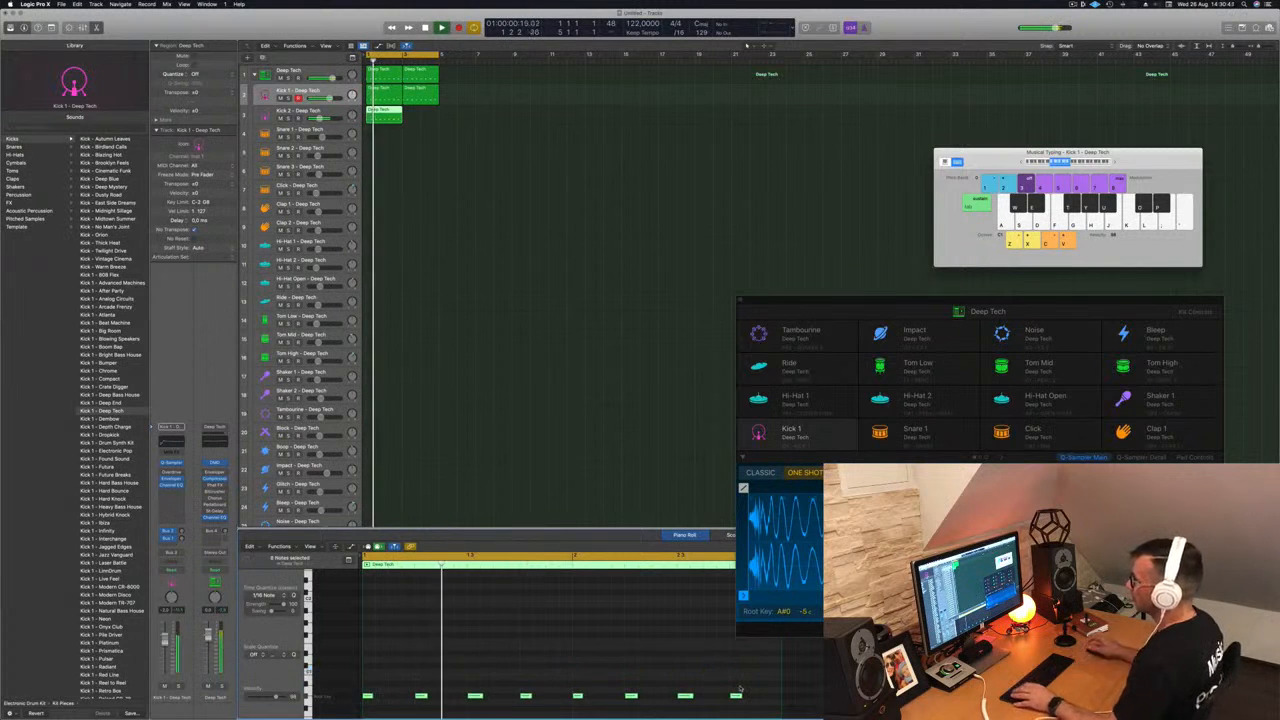
# Step: Select the Kick 2 track and bring its pad controls into view in the Drum Machine Designer
pyautogui.press('Down')
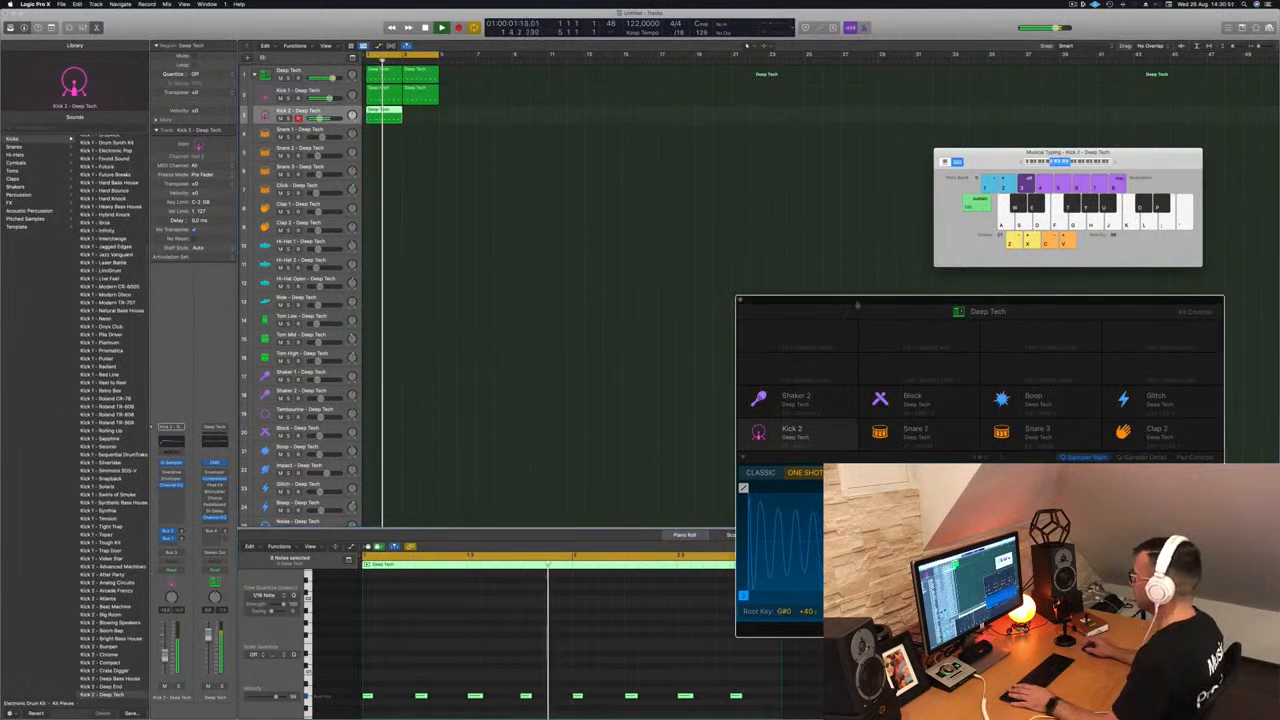
pyautogui.moveTo(877, 307); pyautogui.dragTo(672, 129)
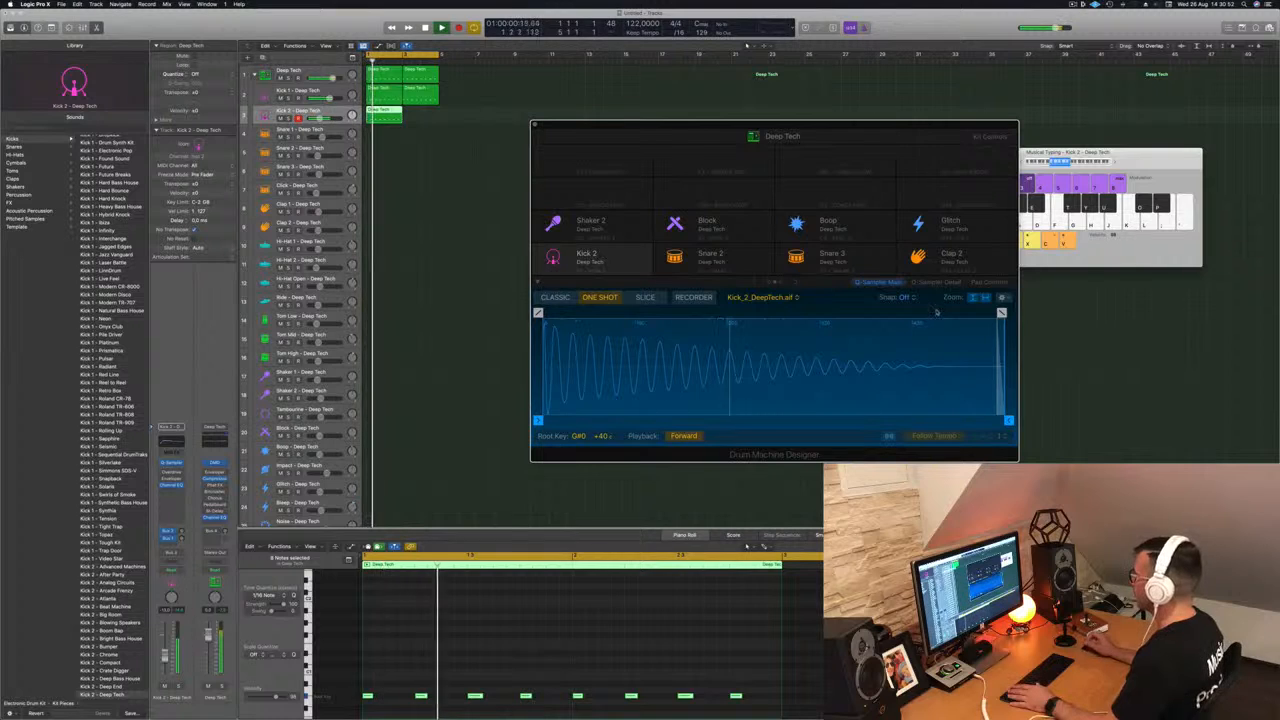
pyautogui.click(995, 282)
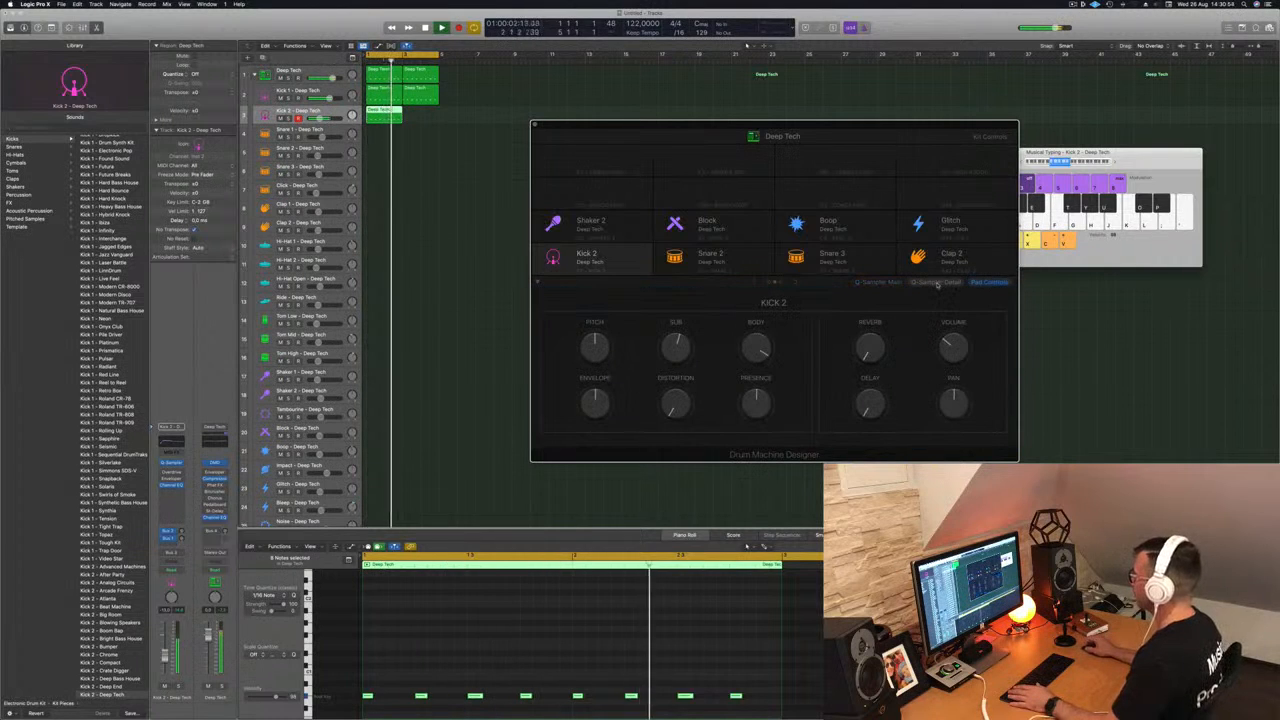
pyautogui.click(937, 284)
pyautogui.click(984, 284)
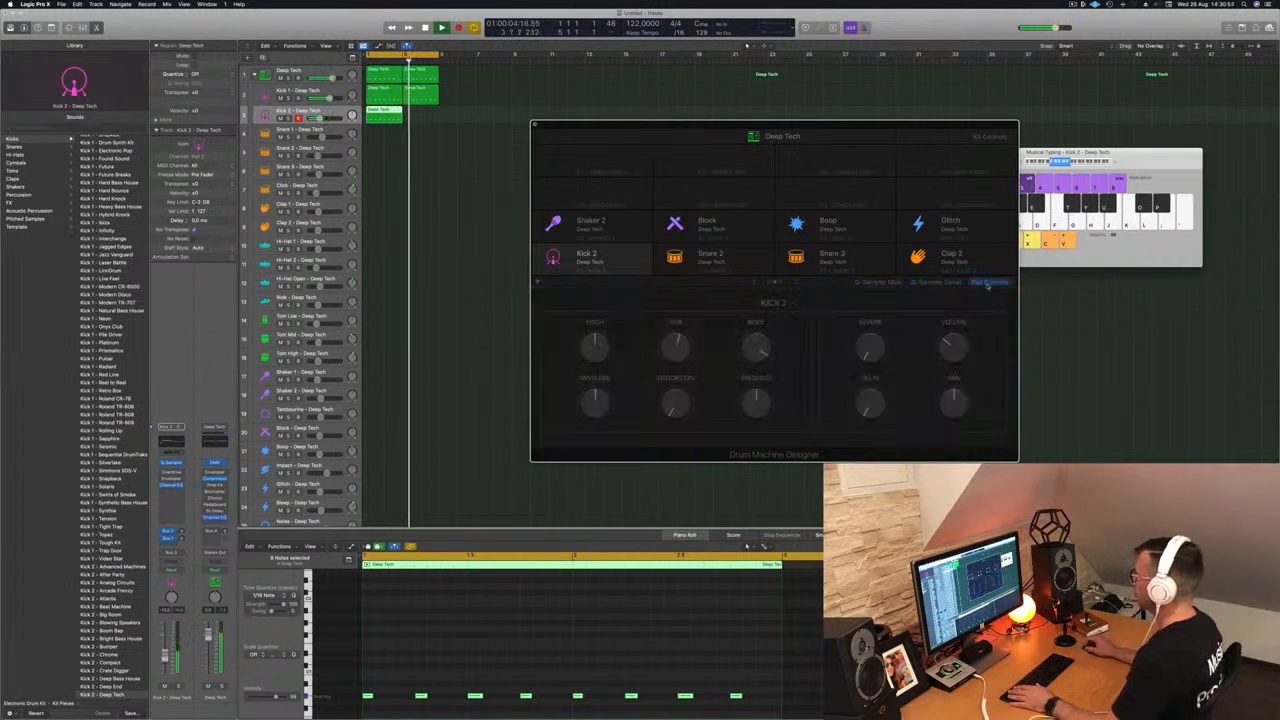
# Step: Copy the Kick 2 region to bar 3 and play the pattern with the main Deep Tech track selected
pyautogui.moveTo(375, 110); pyautogui.dragTo(414, 116)
pyautogui.moveTo(641, 129)
pyautogui.mouseDown()
pyautogui.moveTo(591, 129)
pyautogui.moveTo(661, 125)
pyautogui.mouseUp()
pyautogui.click(320, 71)
pyautogui.press('space')
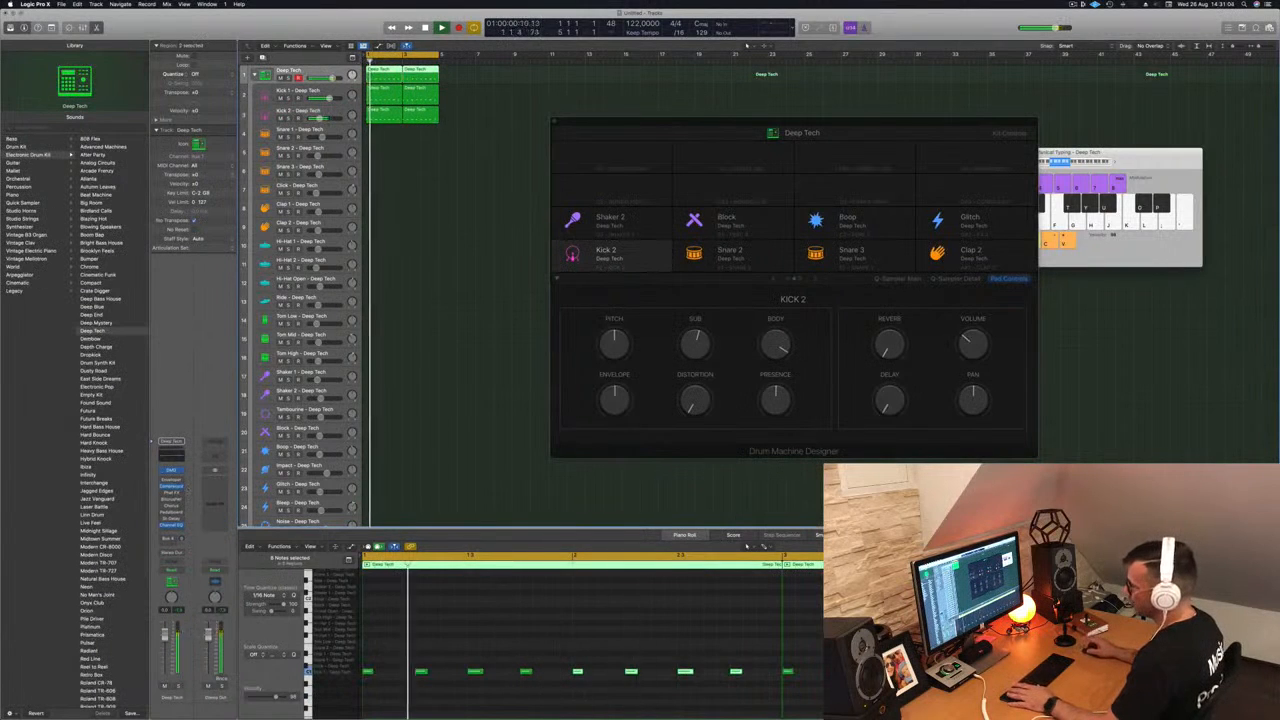
# Step: Set the release of the Deep Tech track's Compressor to 15.0 ms, close the plug-in, and stop playback
pyautogui.click(172, 487)
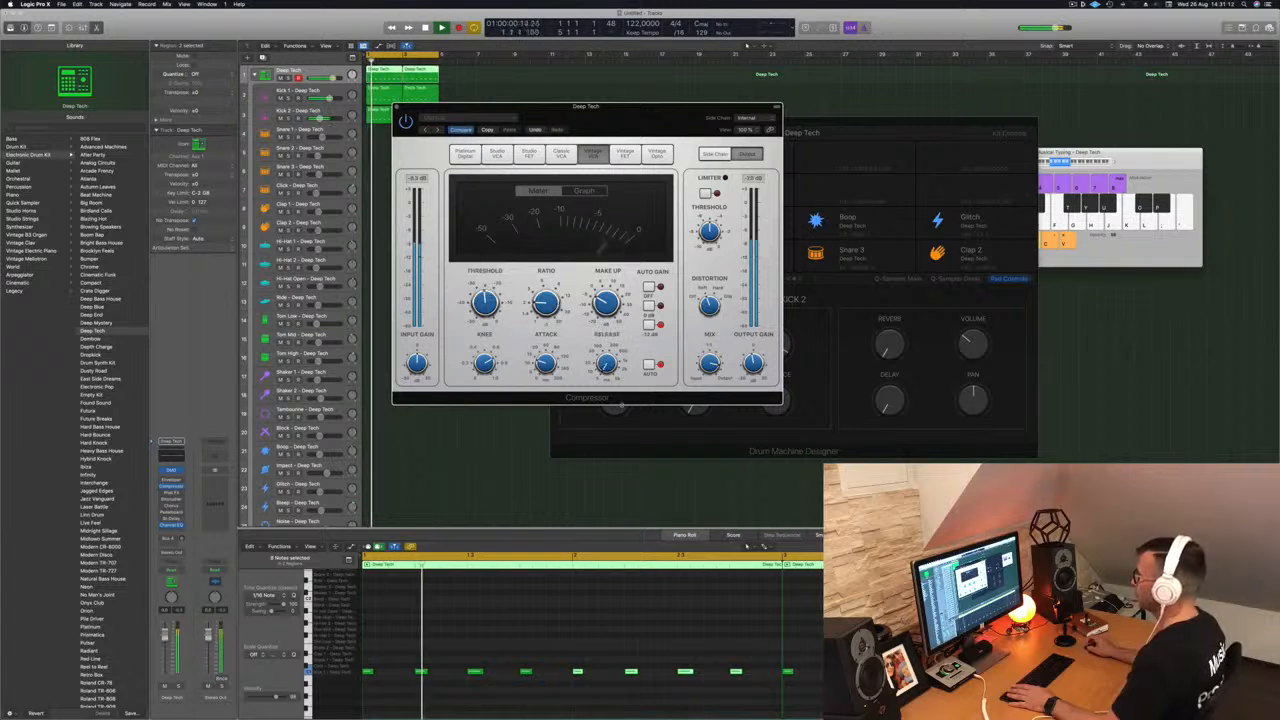
pyautogui.moveTo(608, 366); pyautogui.dragTo(611, 328)
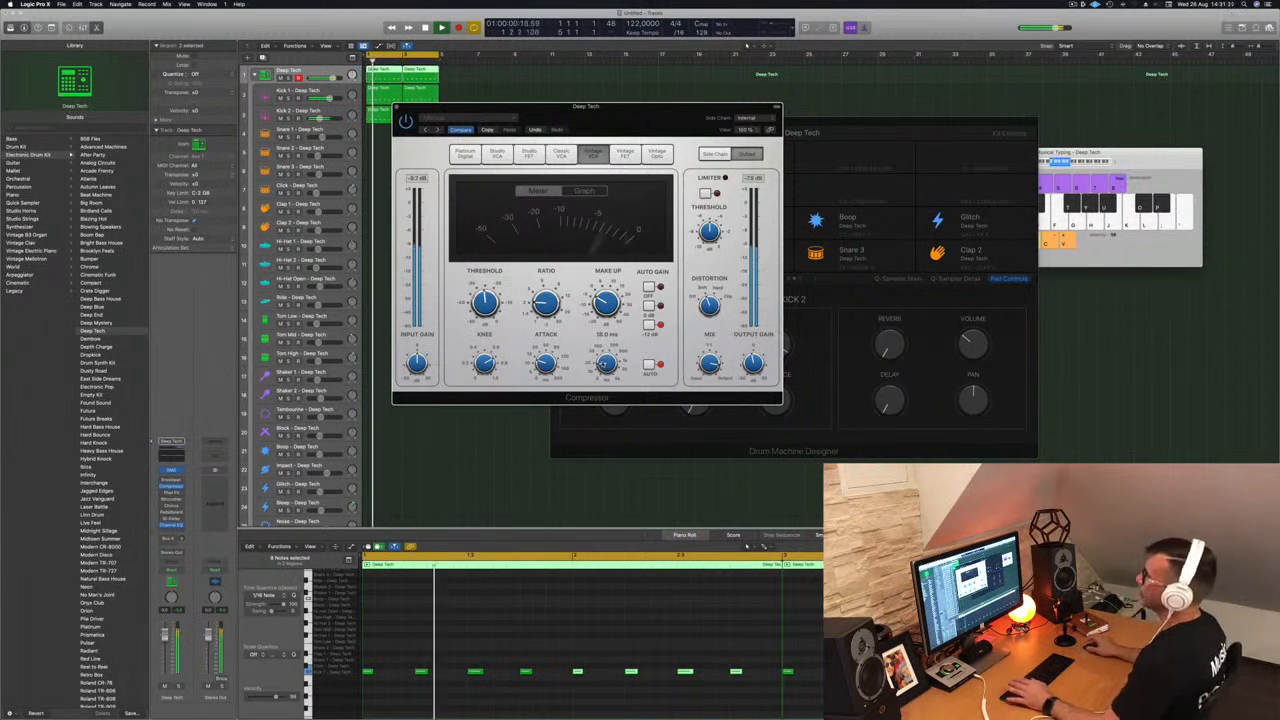
pyautogui.click(397, 108)
pyautogui.press('space')
# Step: Move the first Deep Tech region down to the Tom Low track
pyautogui.click(444, 97)
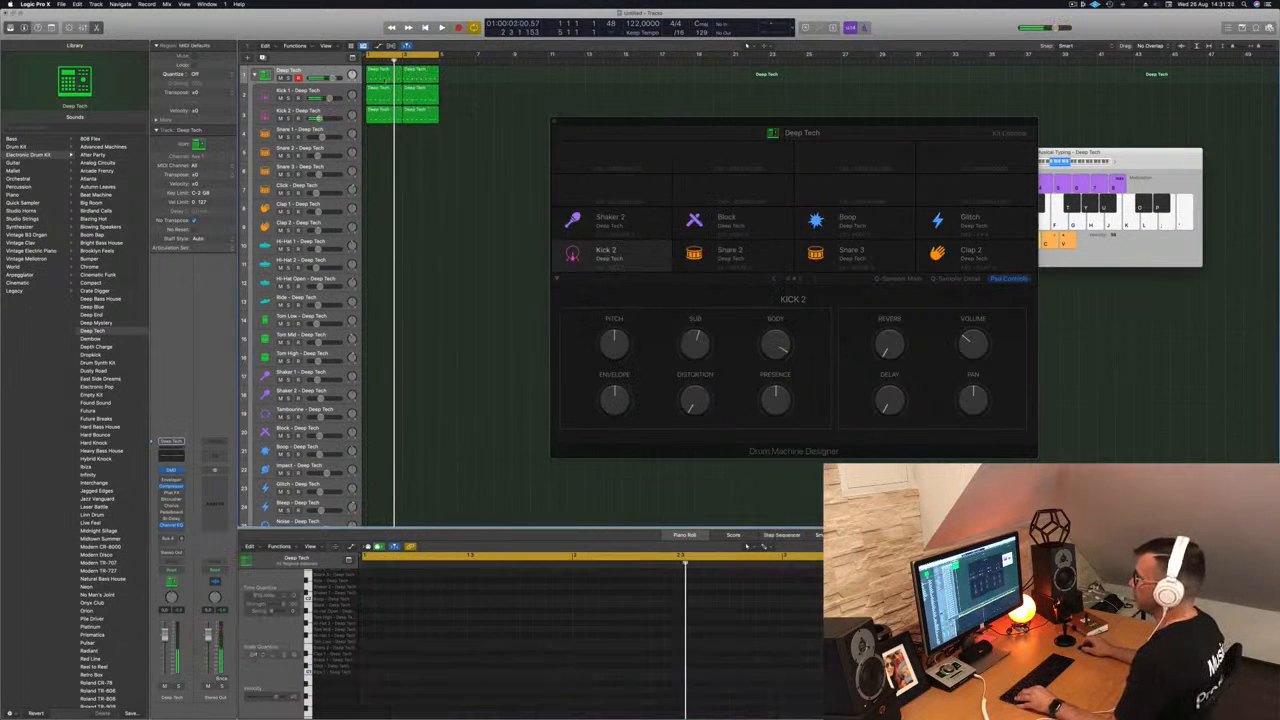
pyautogui.click(380, 78)
pyautogui.moveTo(380, 78); pyautogui.dragTo(380, 318)
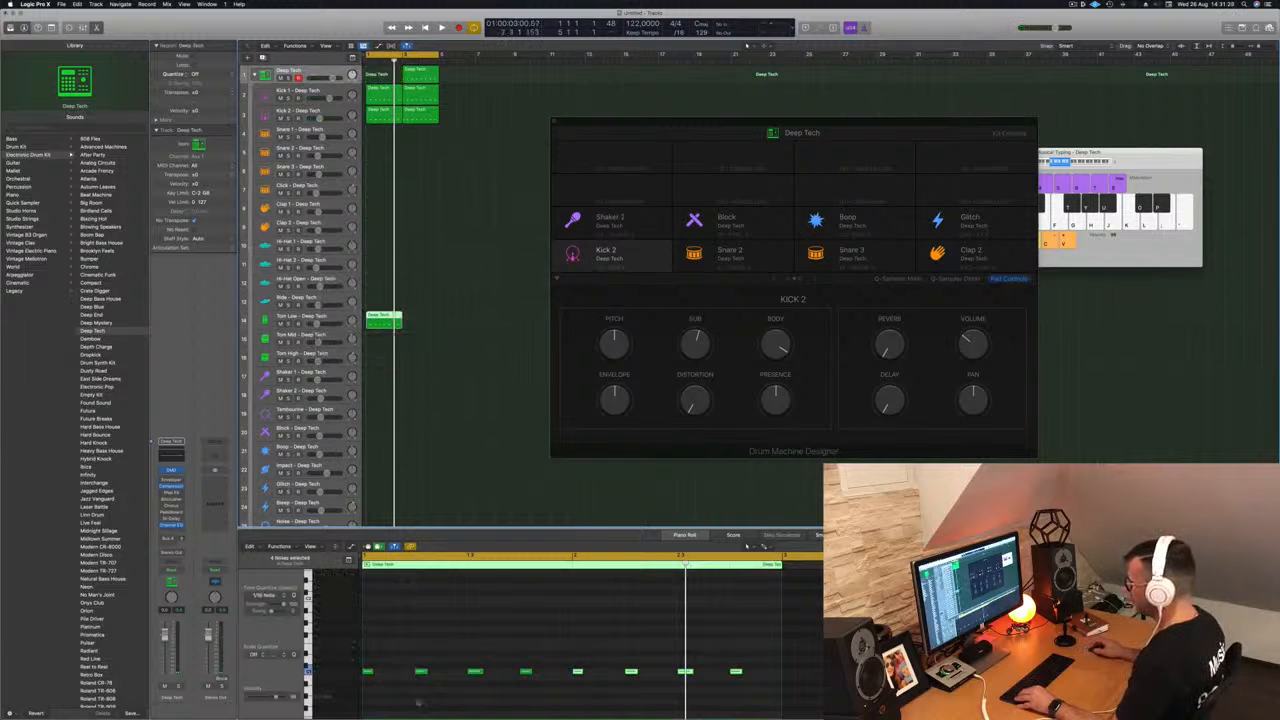
# Step: Delete the first three notes of each bar in the Tom Low region and move the remaining two to the Tom Low pitch
pyautogui.moveTo(378, 658); pyautogui.dragTo(505, 690)
pyautogui.press('Delete')
pyautogui.moveTo(570, 657); pyautogui.dragTo(684, 688)
pyautogui.press('Delete')
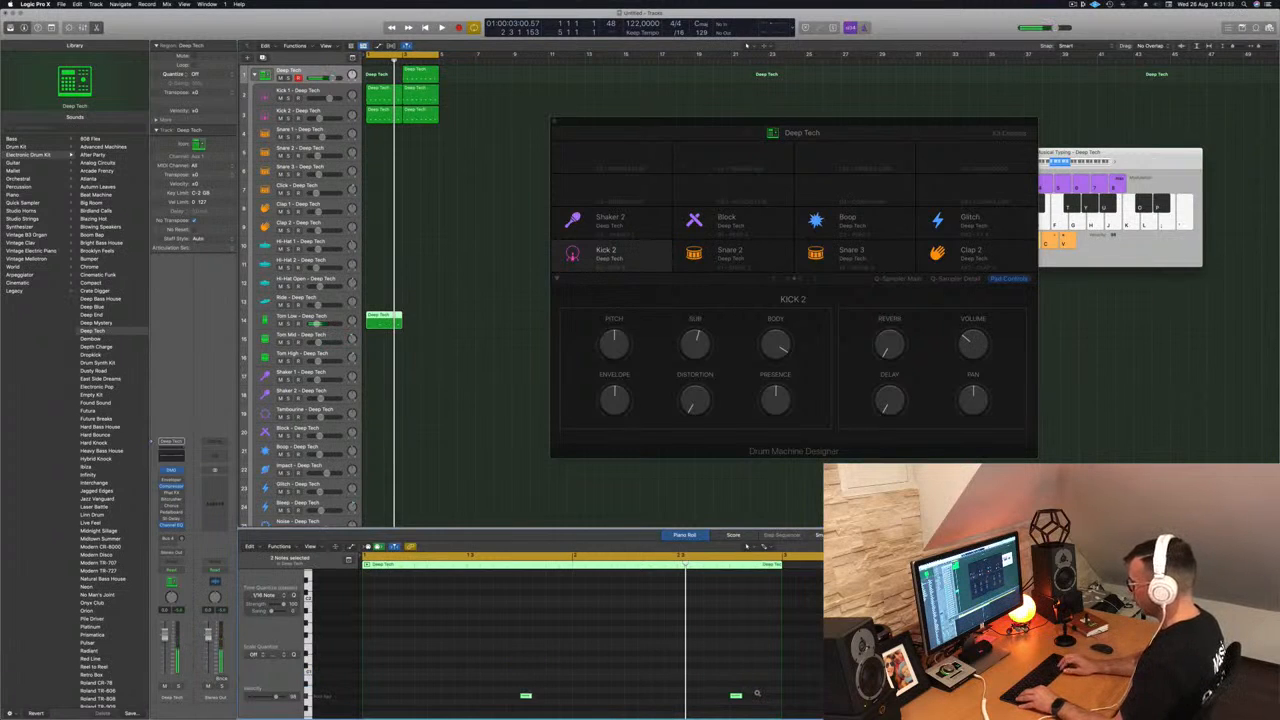
# Step: Shift the two Tom Low notes half a beat later and copy the region to bar 3
pyautogui.press('space')
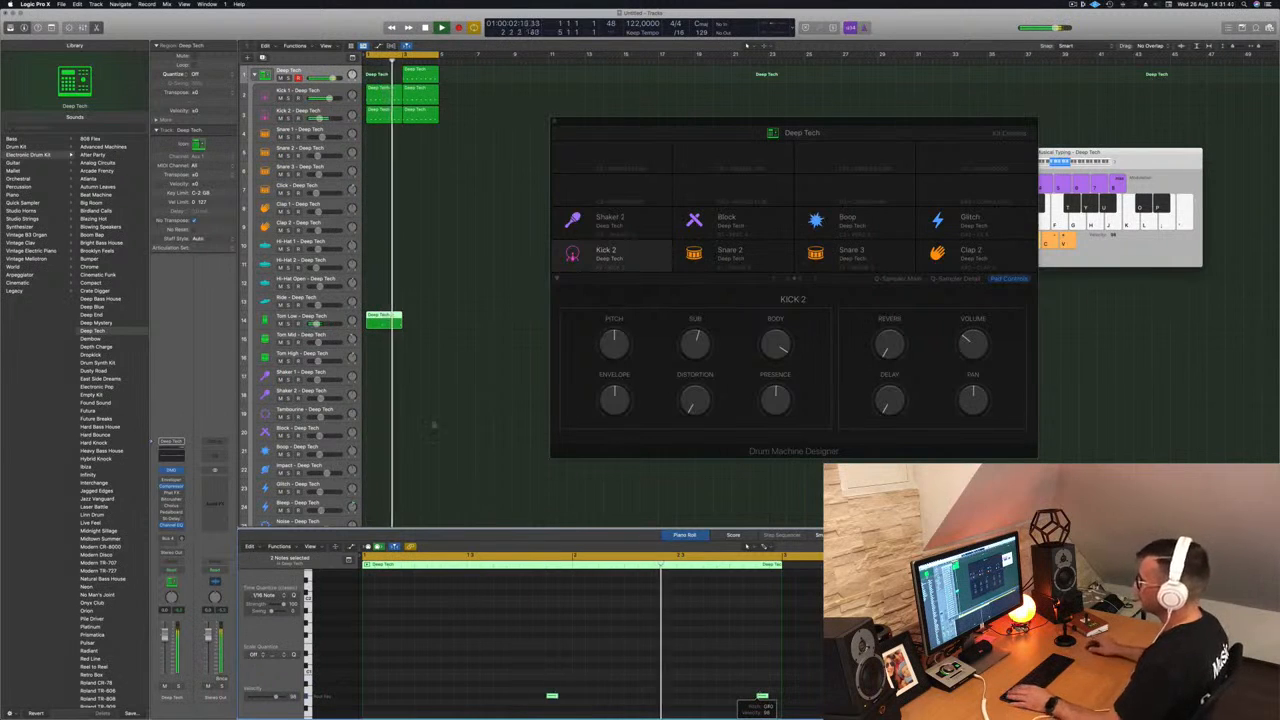
pyautogui.moveTo(385, 320); pyautogui.dragTo(424, 325)
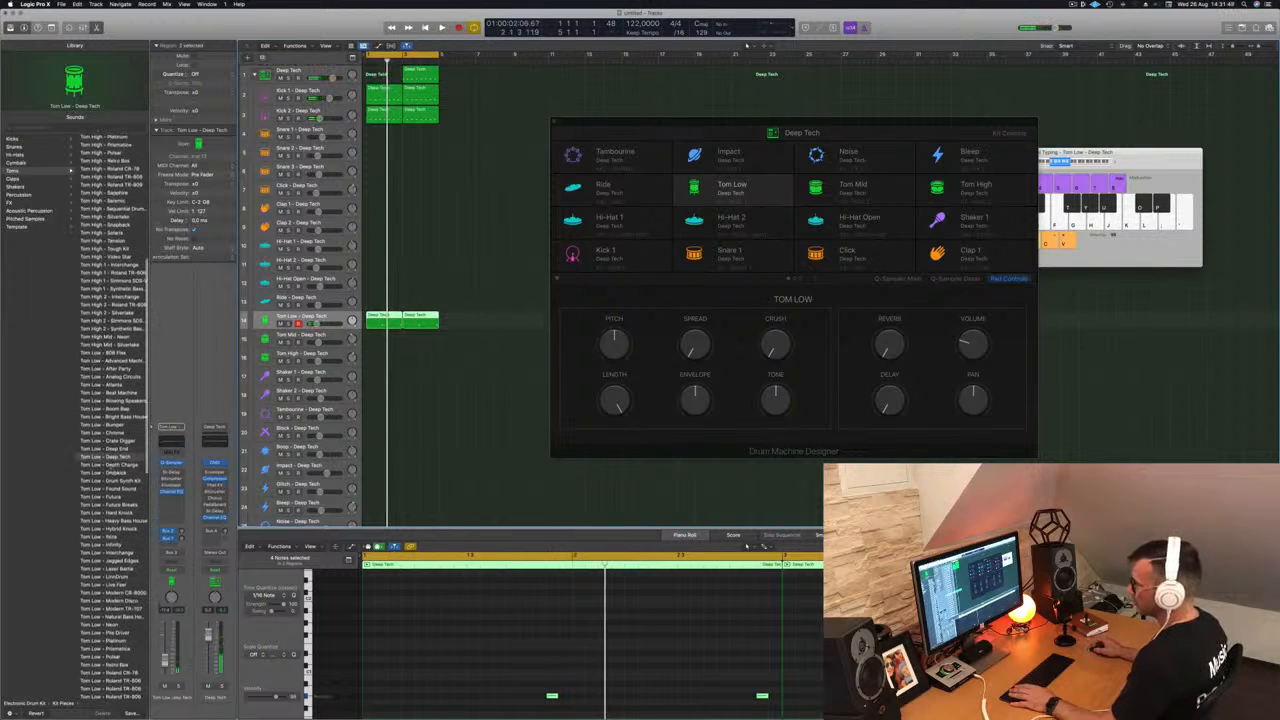
# Step: Audition Tom Low 2 - Tough Kit and Tom Low 2 - Sapphire on the Tom Low track, and load Tom Low 1 - Sapphire
pyautogui.scroll(-8, 113, 472)
pyautogui.scroll(-1, 113, 472)
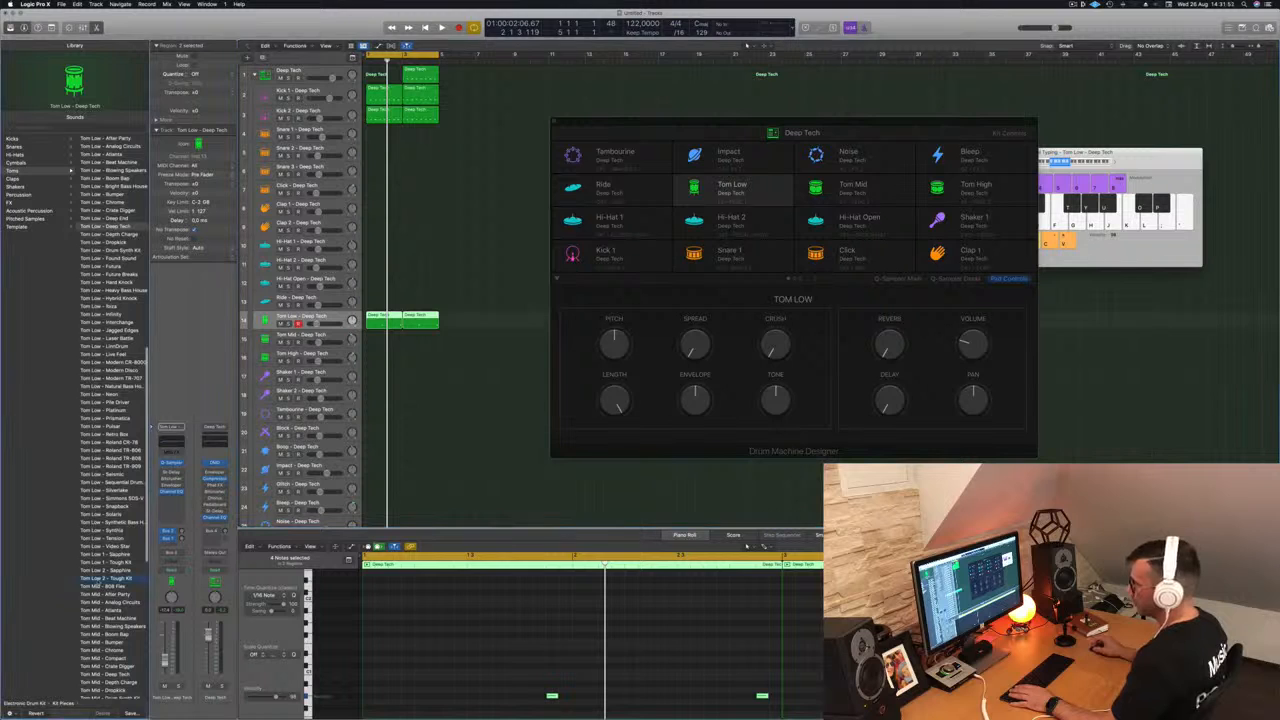
pyautogui.click(108, 578)
pyautogui.press('space')
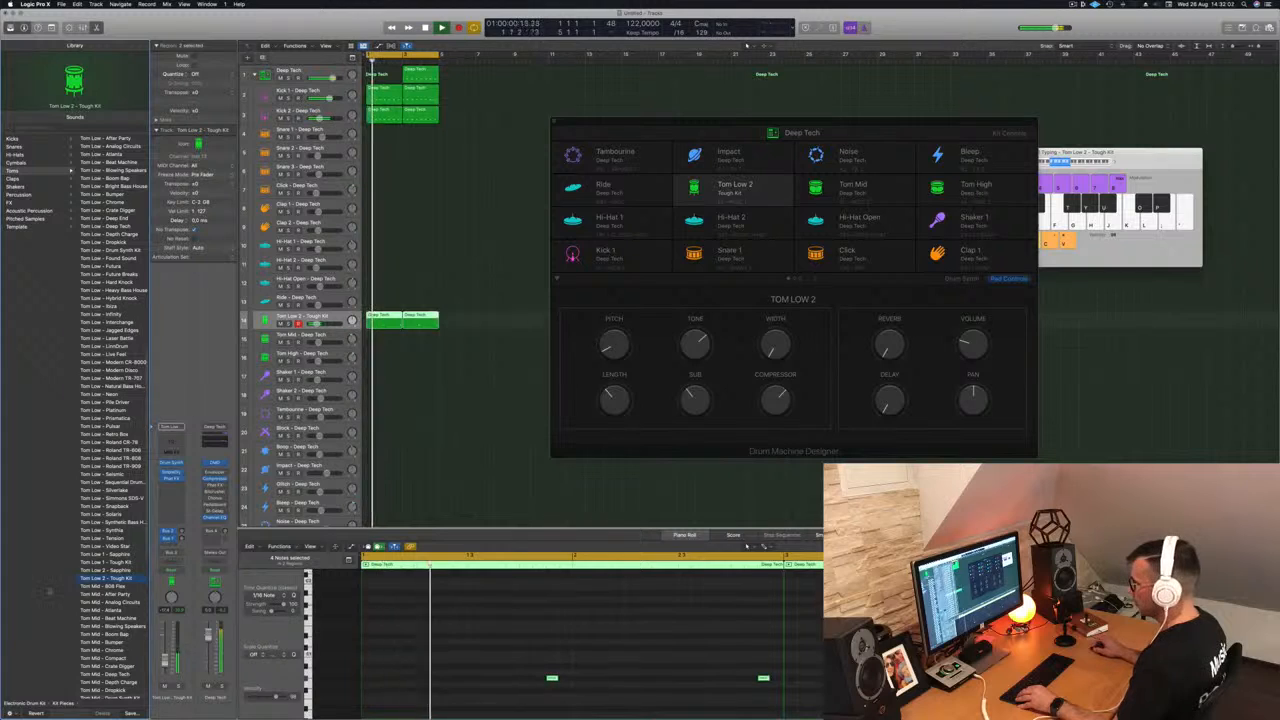
pyautogui.press('Up')
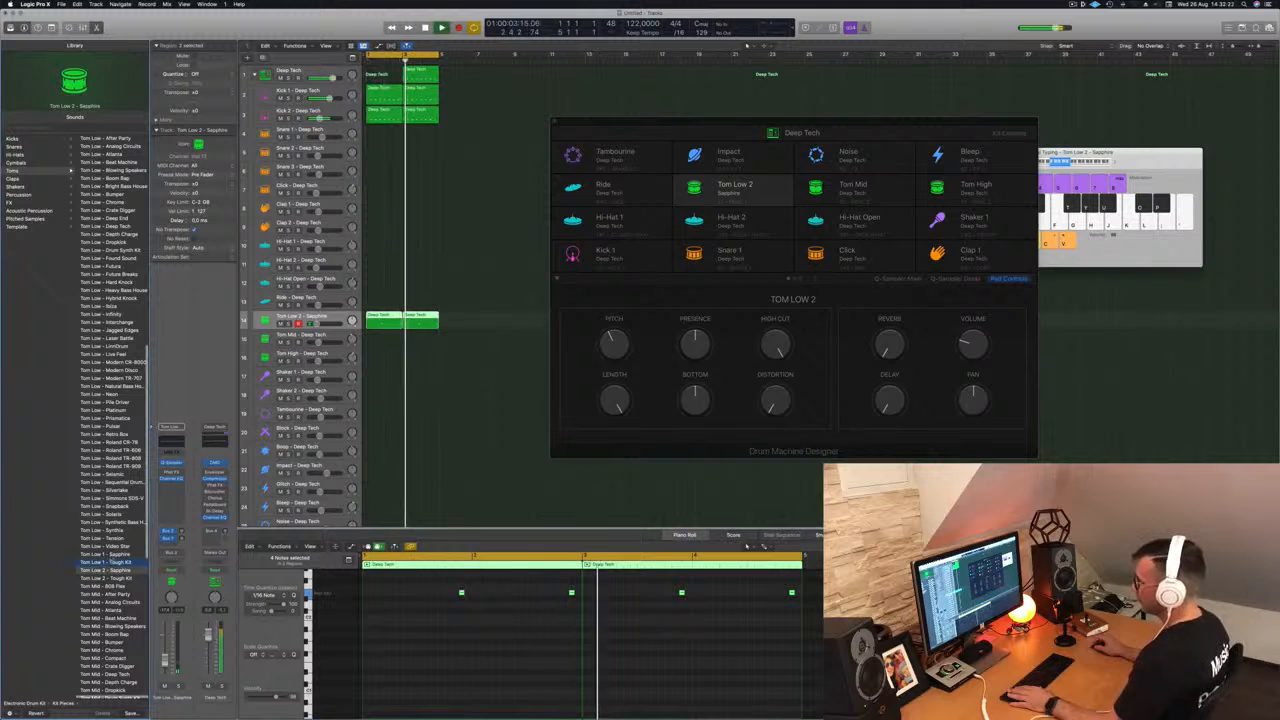
pyautogui.press('Up')
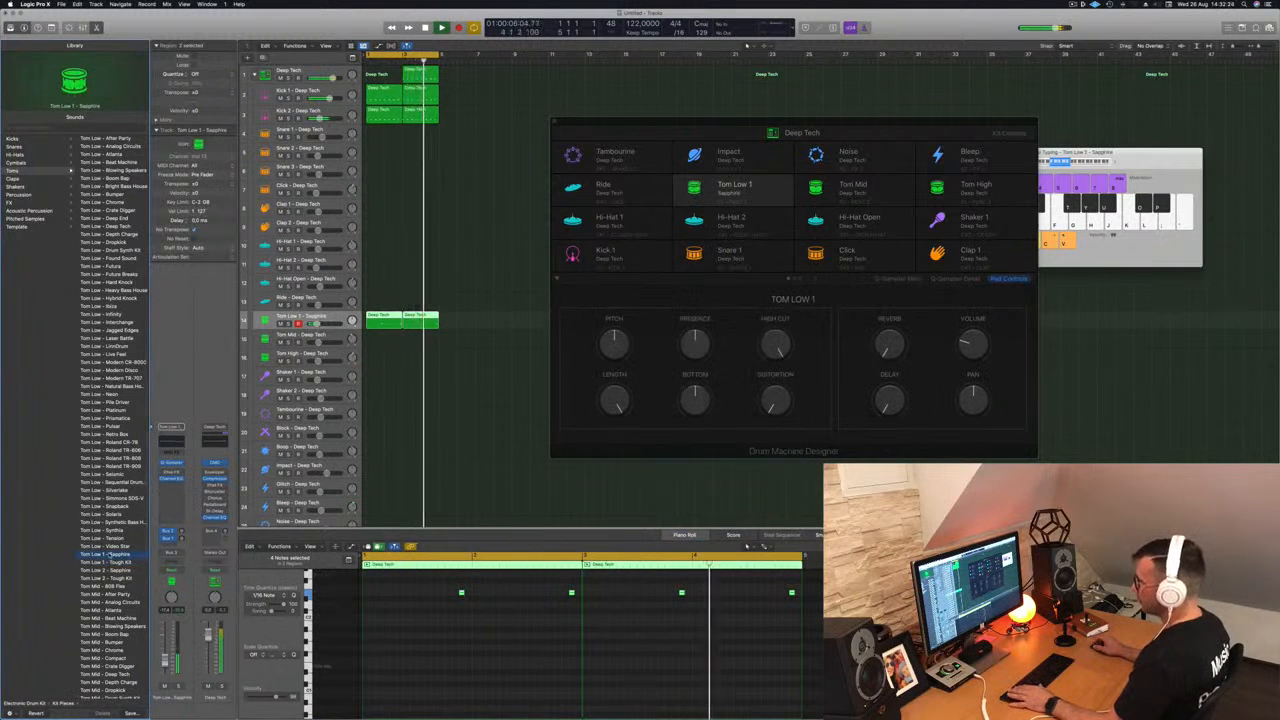
# Step: Try the four Tom Low notes an octave lower and restore their original pitch
pyautogui.moveTo(421, 587); pyautogui.dragTo(804, 611)
pyautogui.hotkey('alt', 'shift', 'Down')
pyautogui.hotkey('alt', 'shift', 'Up')
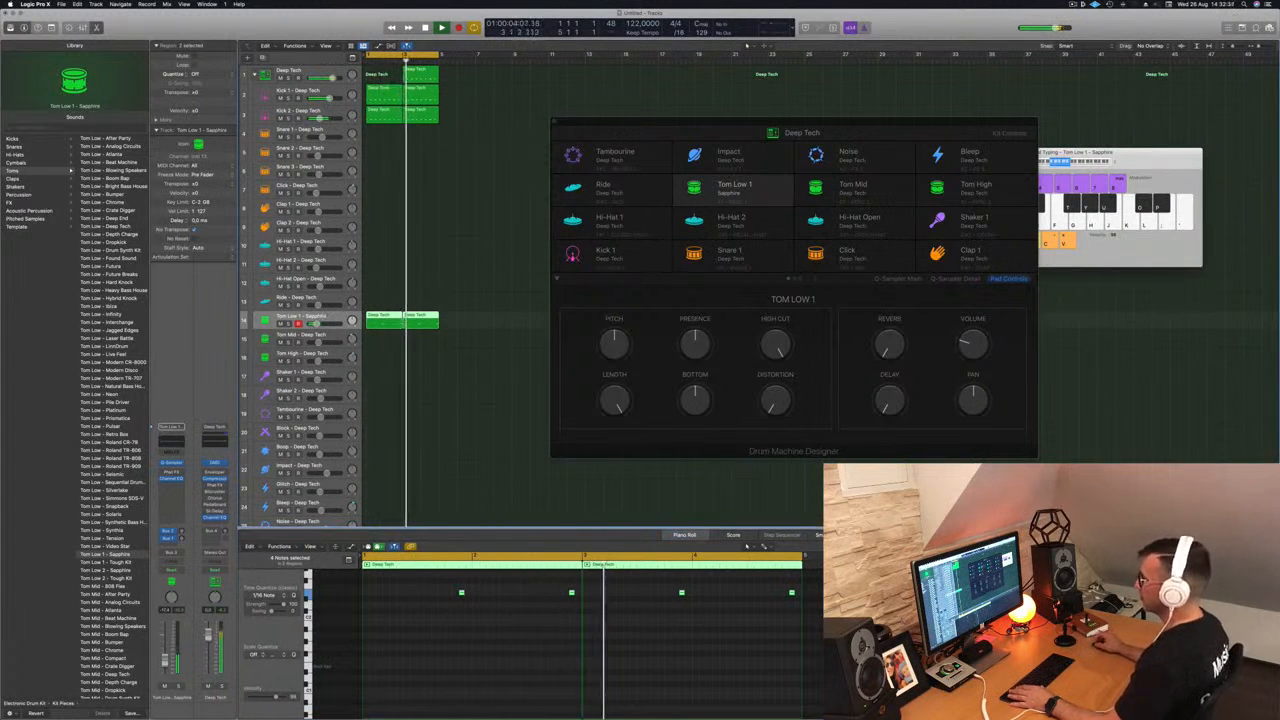
# Step: Copy the first Tom Low region down to the Tom Mid track and place its two notes at the start of each bar
pyautogui.click(472, 316)
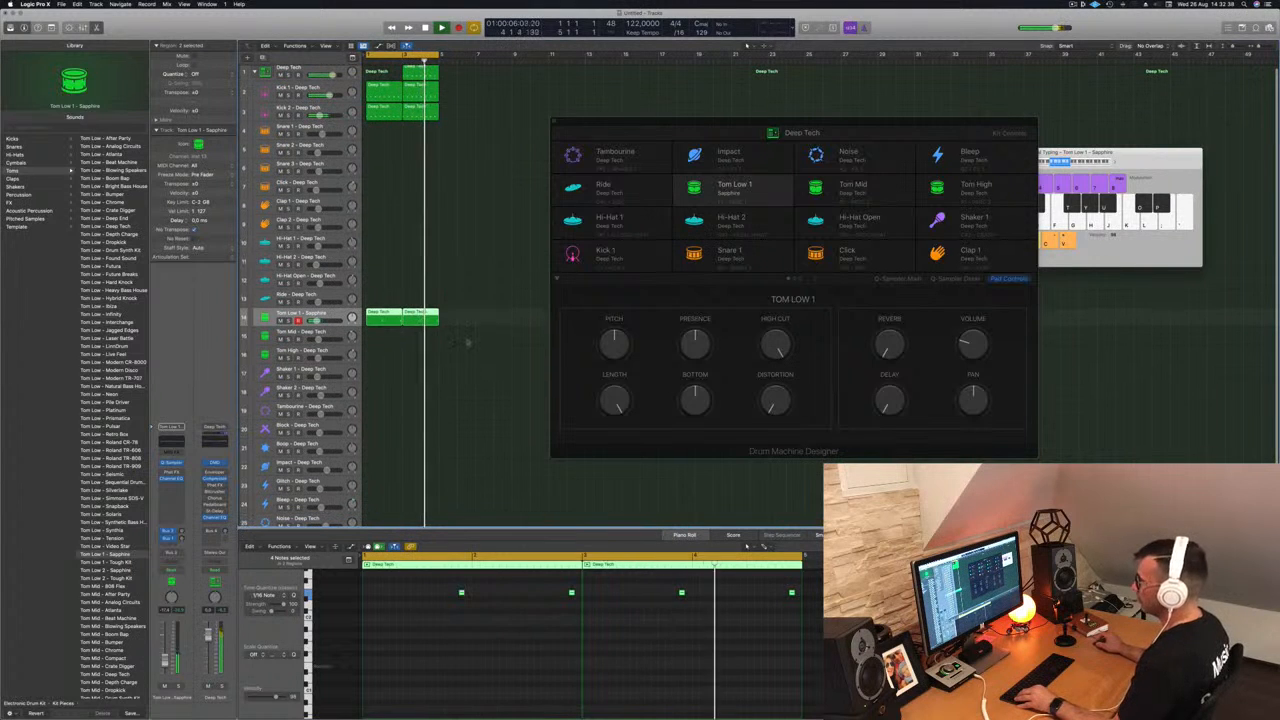
pyautogui.scroll(-1, 471, 366)
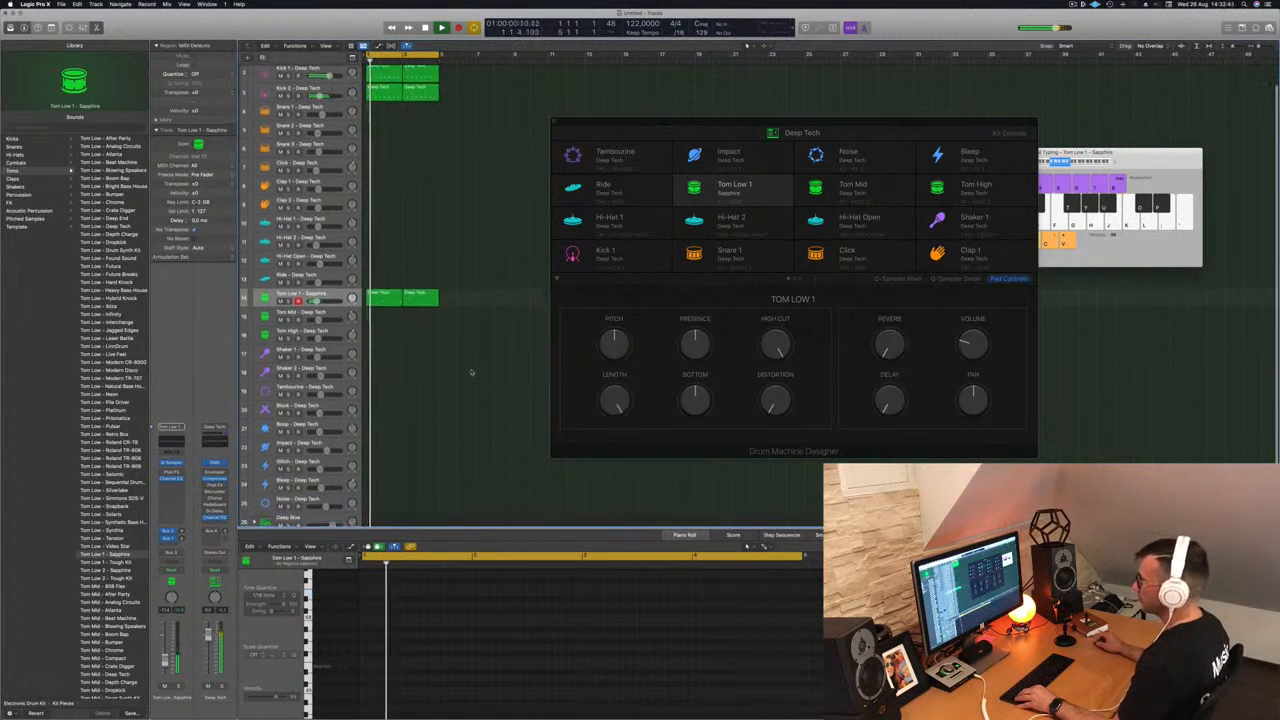
pyautogui.scroll(1, 471, 373)
pyautogui.scroll(1, 480, 290)
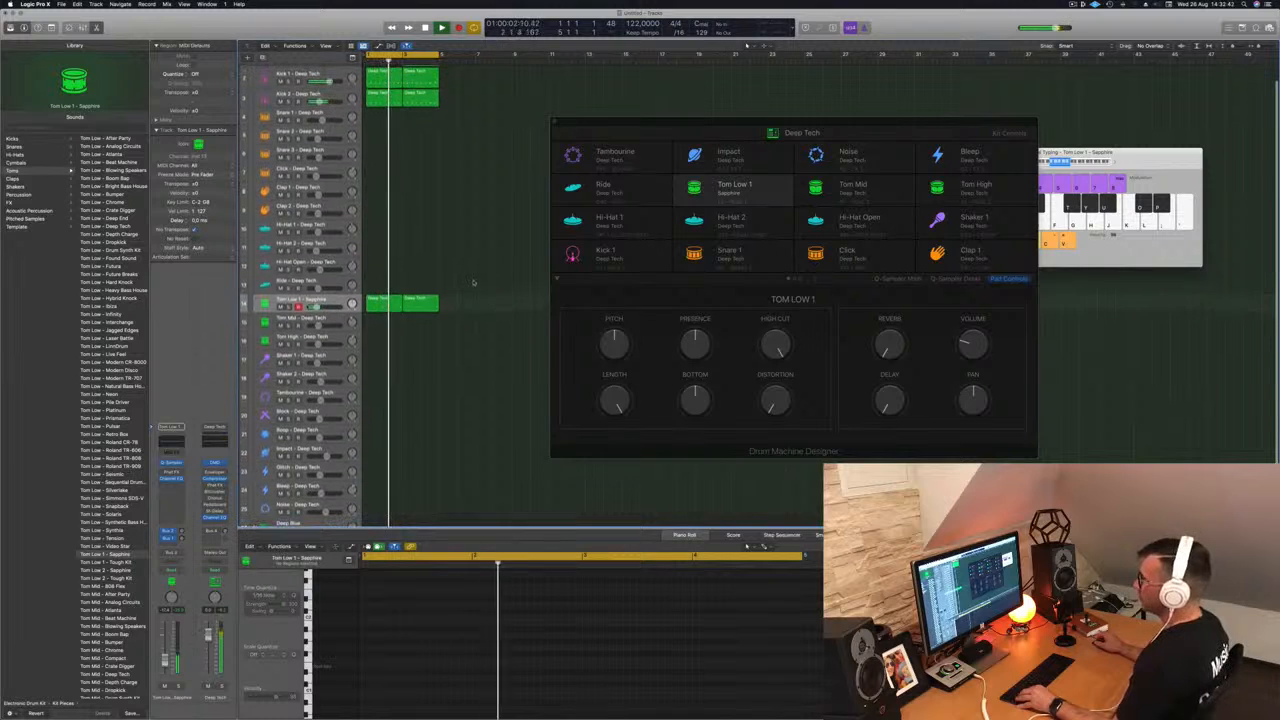
pyautogui.moveTo(385, 300); pyautogui.dragTo(378, 320)
pyautogui.moveTo(398, 571); pyautogui.dragTo(648, 640)
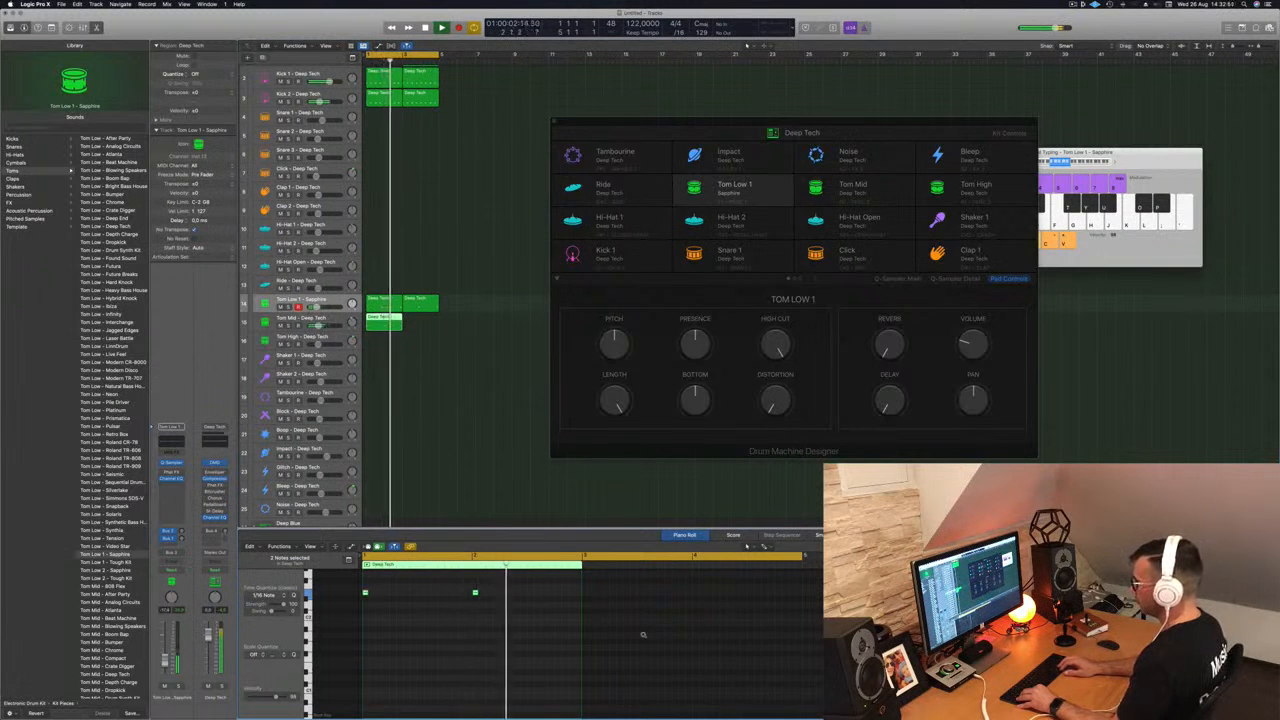
# Step: Transpose the two notes in the Tom Mid region down to a lower pitch
pyautogui.hotkey('alt', 'Down')
pyautogui.hotkey('alt', 'Down')
pyautogui.hotkey('alt', 'Down')
pyautogui.hotkey('alt', 'Down')
pyautogui.hotkey('alt', 'Down')
pyautogui.hotkey('alt', 'Down')
pyautogui.hotkey('alt', 'Down')
pyautogui.hotkey('alt', 'Down')
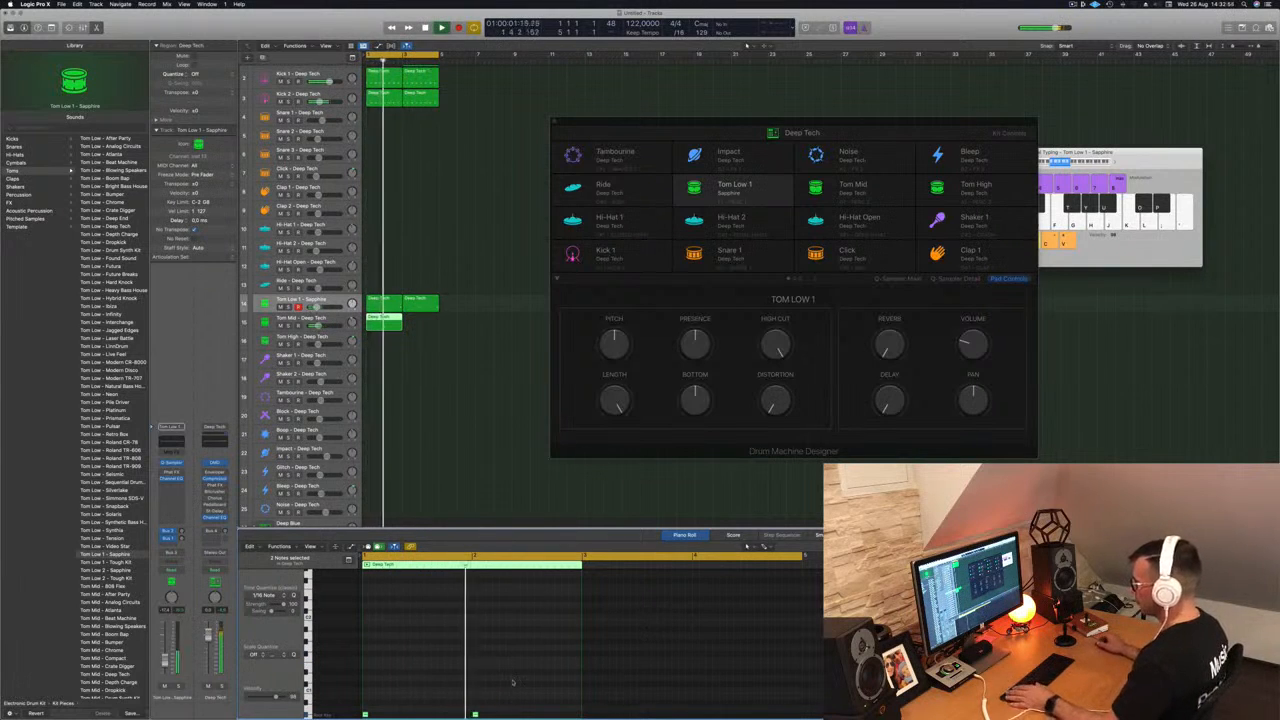
# Step: Shift the two Tom Mid notes half a beat later
pyautogui.moveTo(501, 705); pyautogui.dragTo(374, 570)
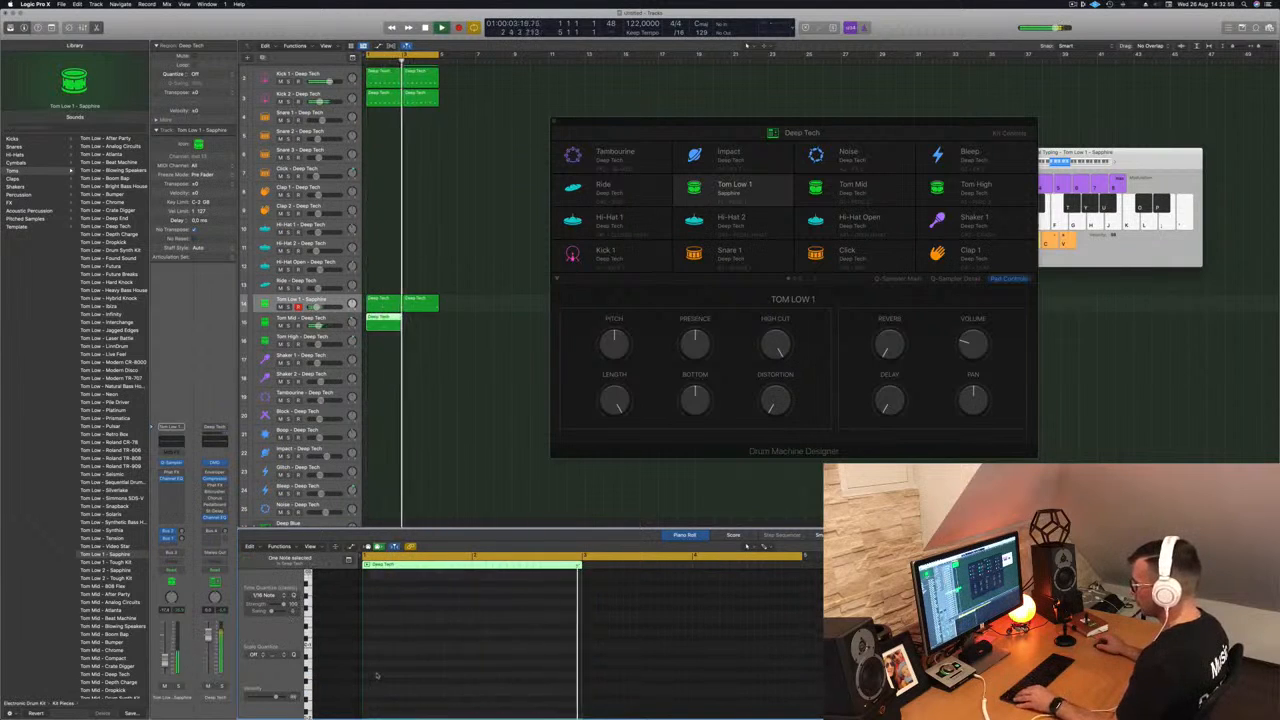
pyautogui.scroll(2, 377, 675)
pyautogui.moveTo(525, 603); pyautogui.dragTo(330, 632)
pyautogui.hotkey('alt', 'Right')
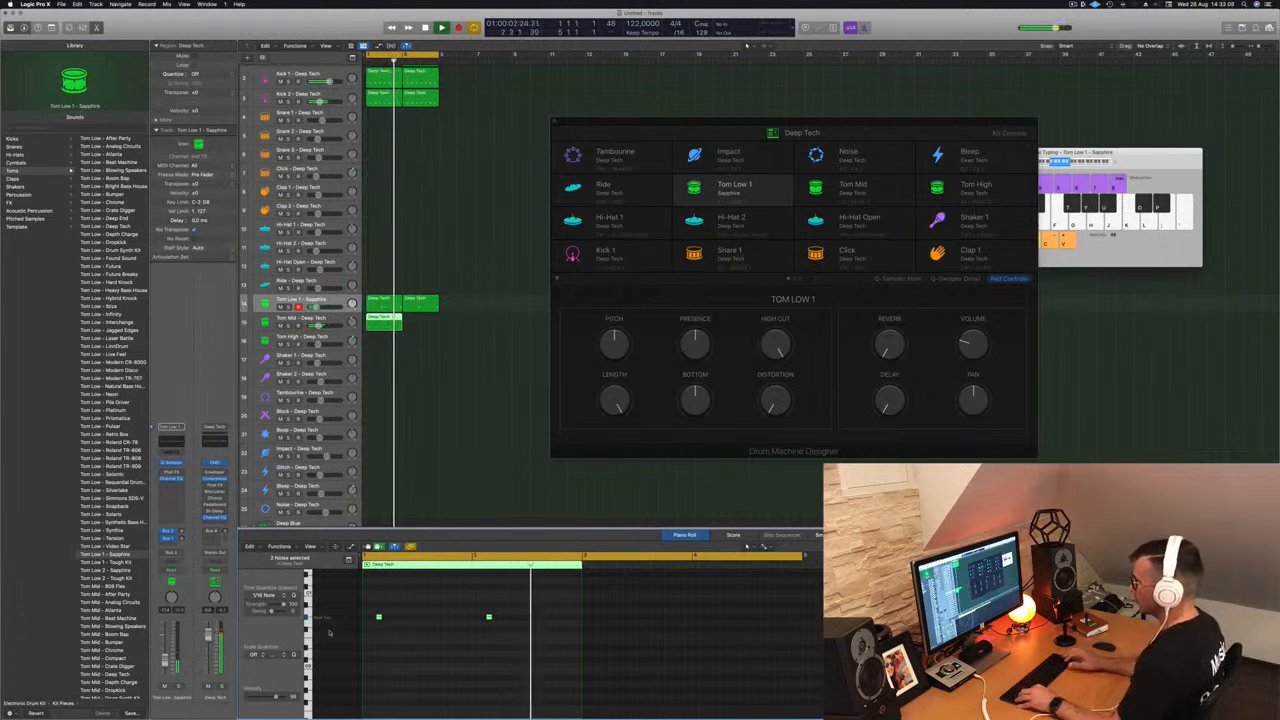
# Step: Switch to the Tom Mid track, copy its region to bar 3 and select both of its regions
pyautogui.press('Down')
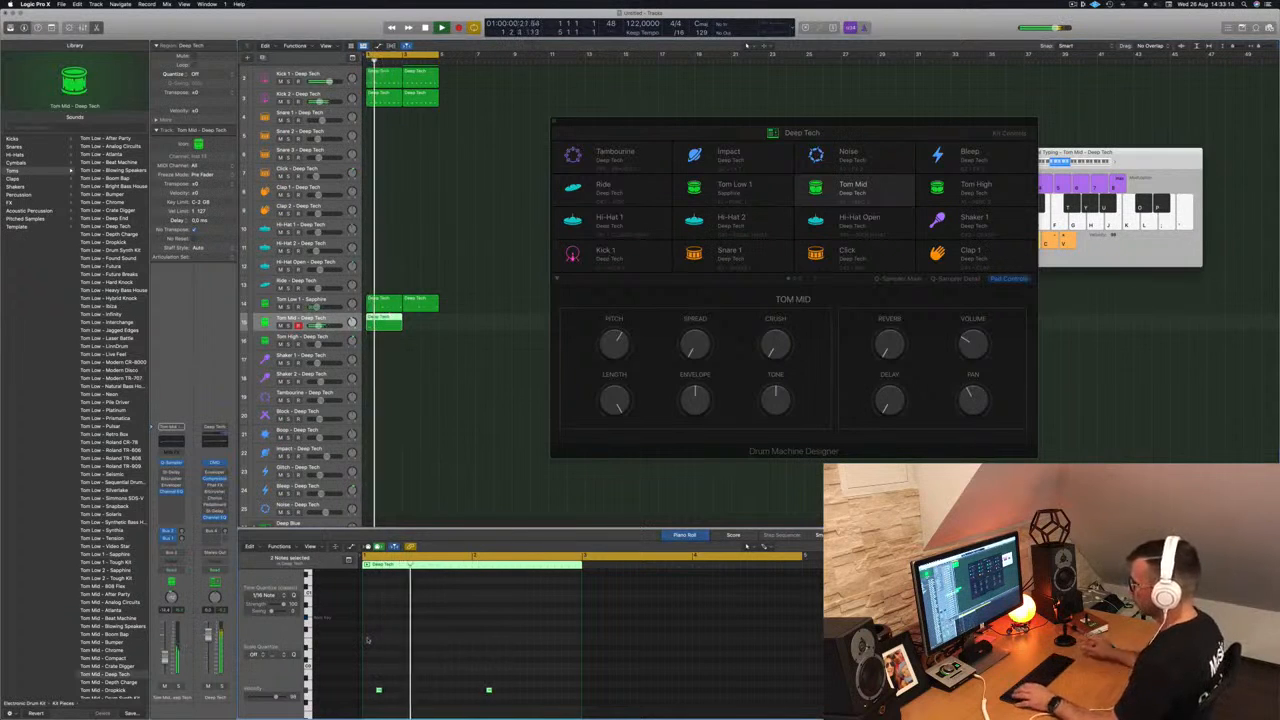
pyautogui.moveTo(381, 317); pyautogui.dragTo(421, 325)
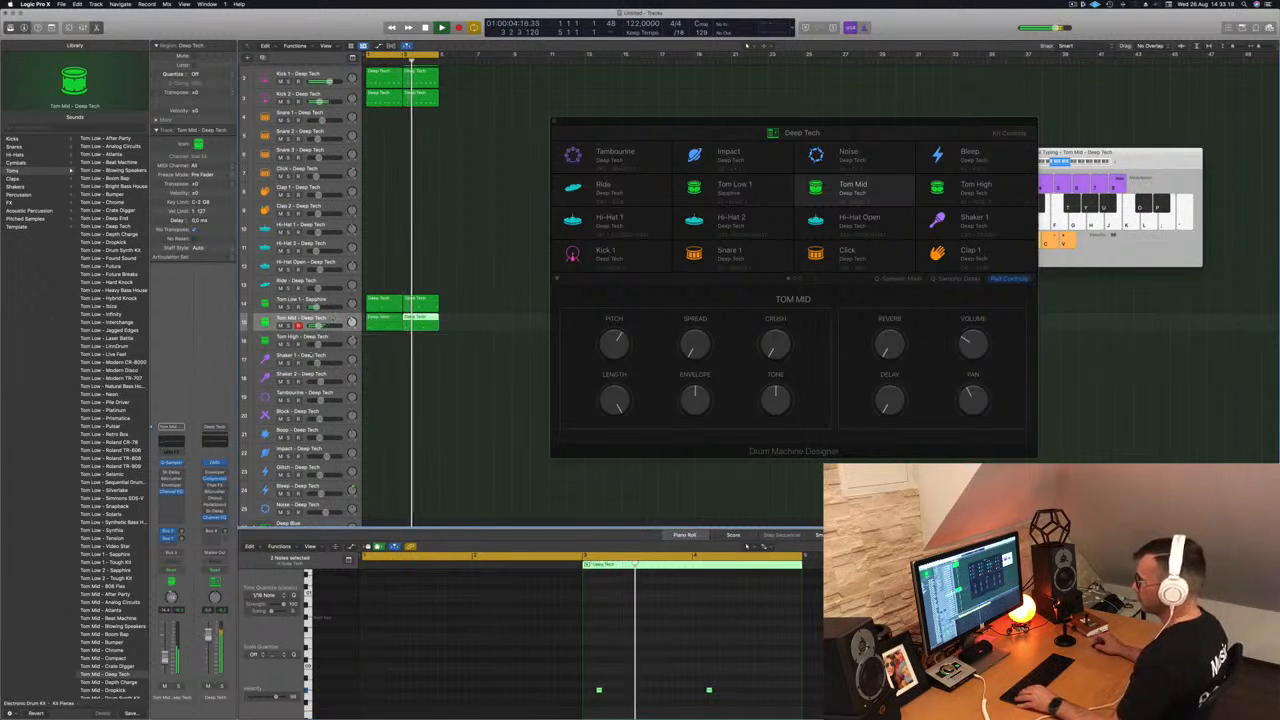
pyautogui.click(333, 319)
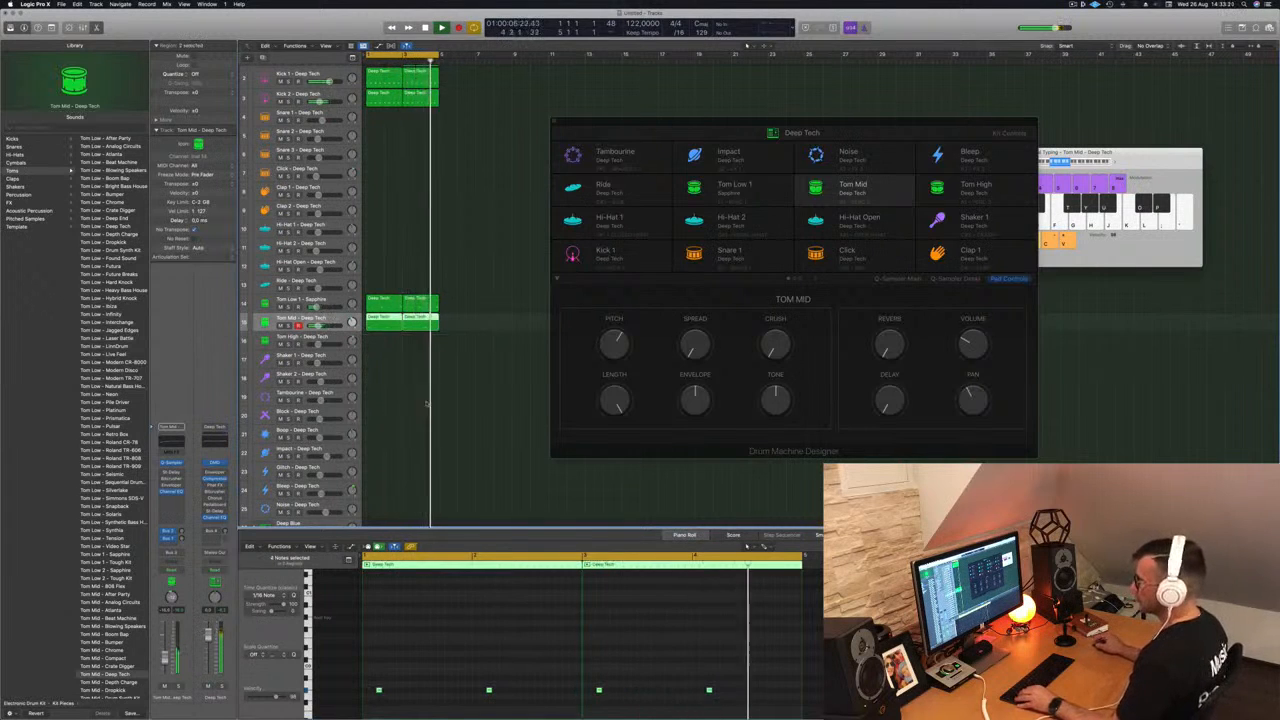
# Step: Select the bar 3 region on the main Deep Tech track and open that track's Enveloper plug-in
pyautogui.scroll(-4, 421, 398)
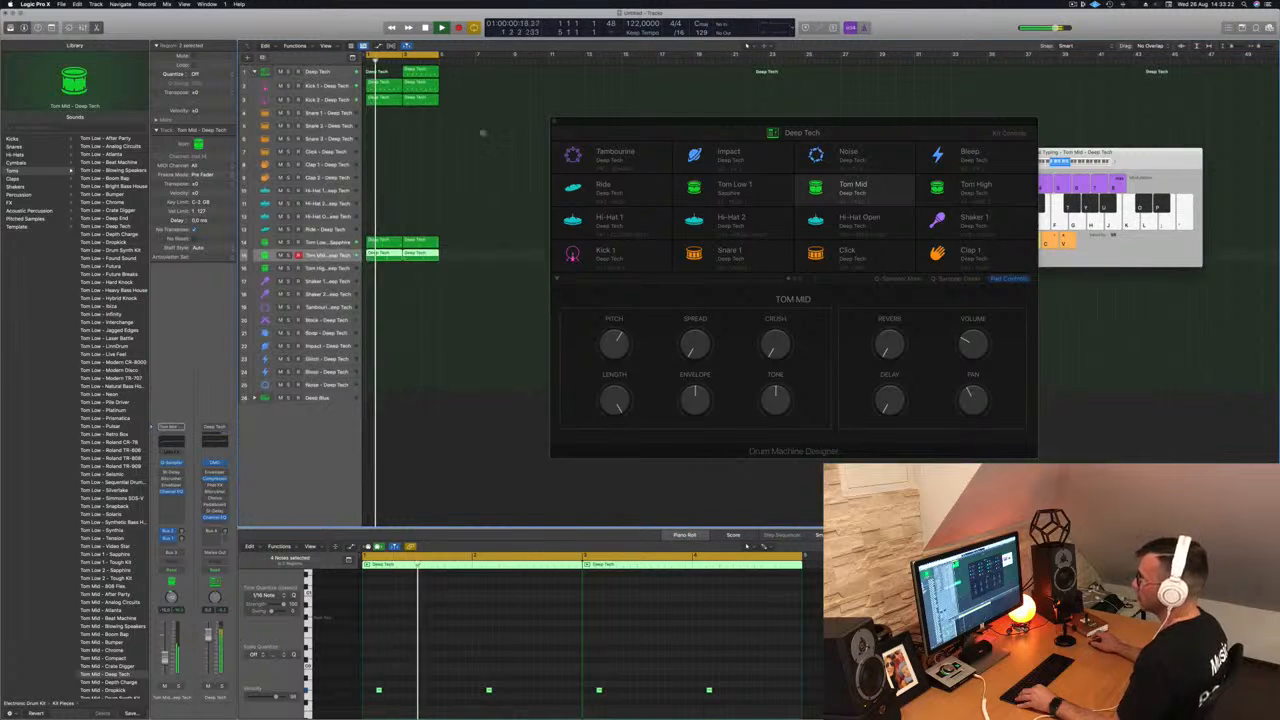
pyautogui.scroll(-3, 440, 125)
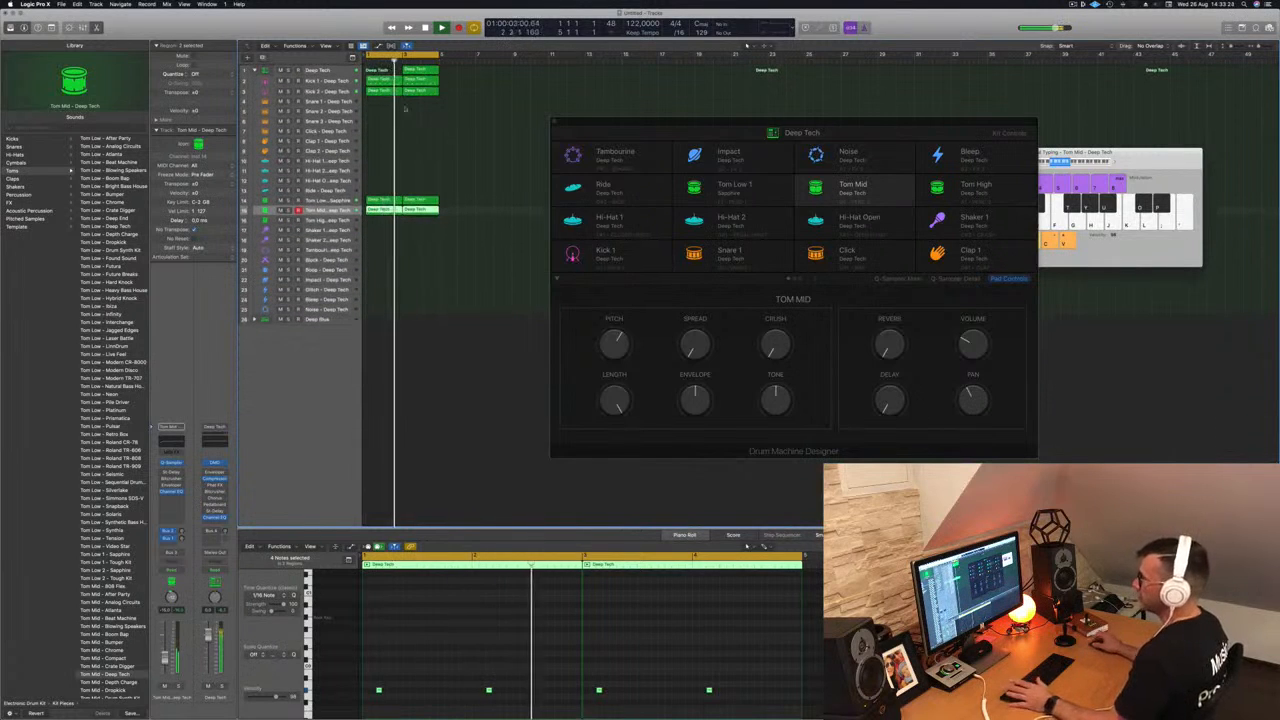
pyautogui.click(420, 70)
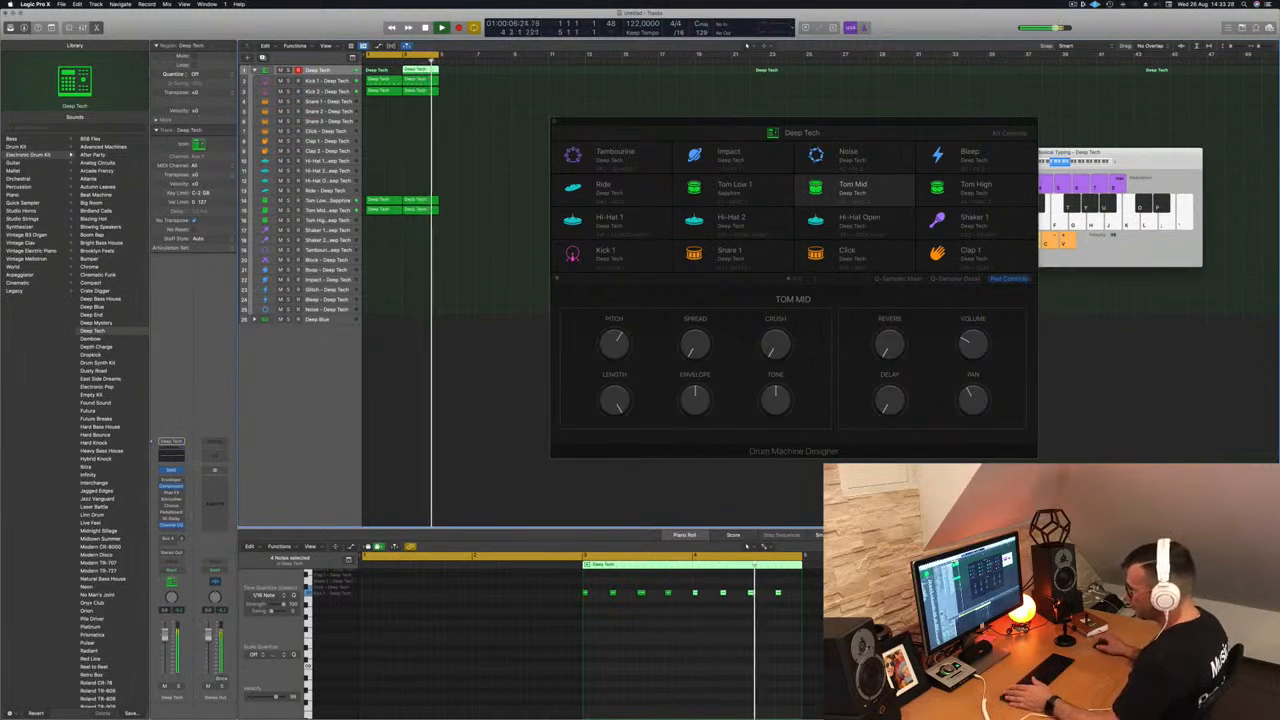
pyautogui.click(171, 481)
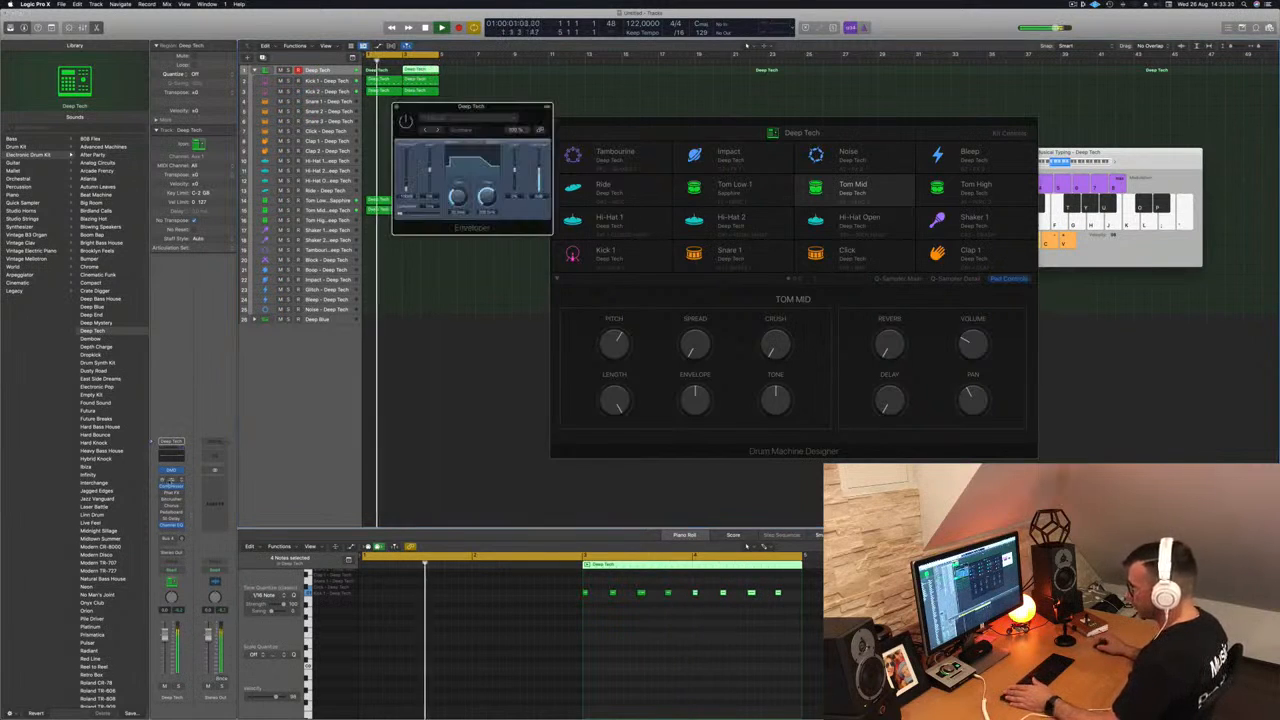
pyautogui.click(164, 481)
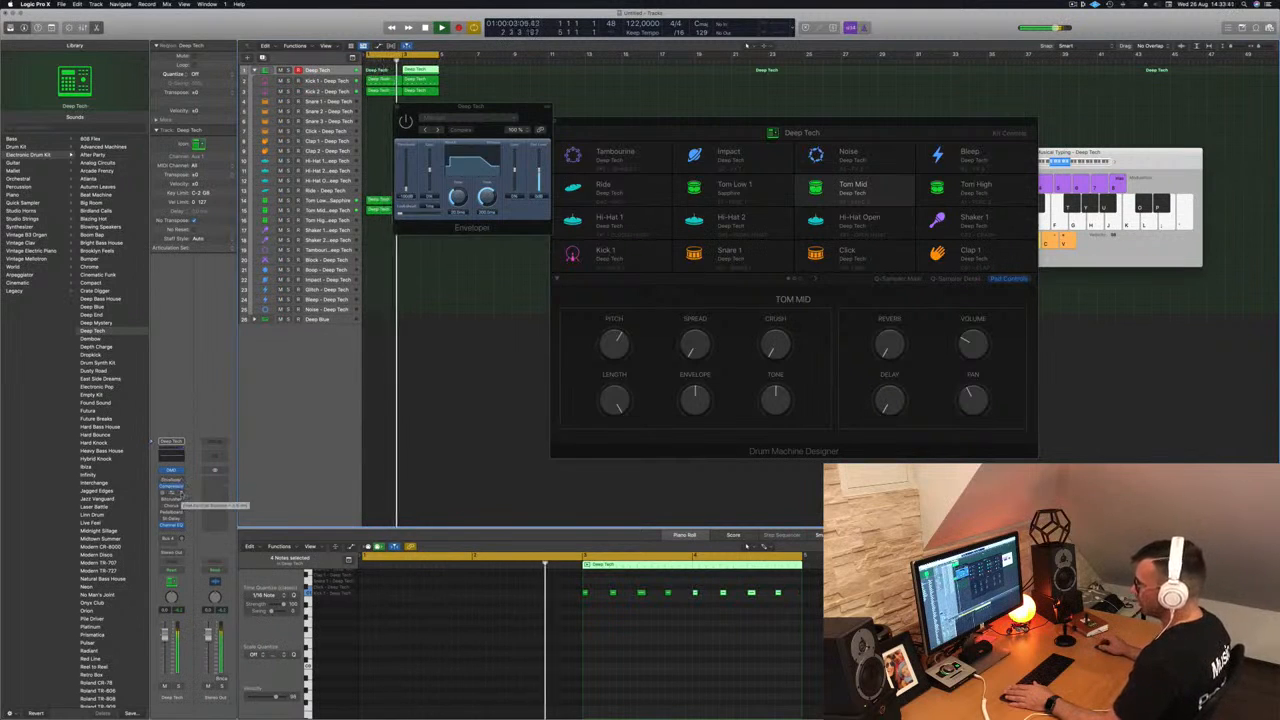
# Step: Insert a stereo SubBass plug-in after the Compressor on the main Deep Tech channel
pyautogui.click(174, 490)
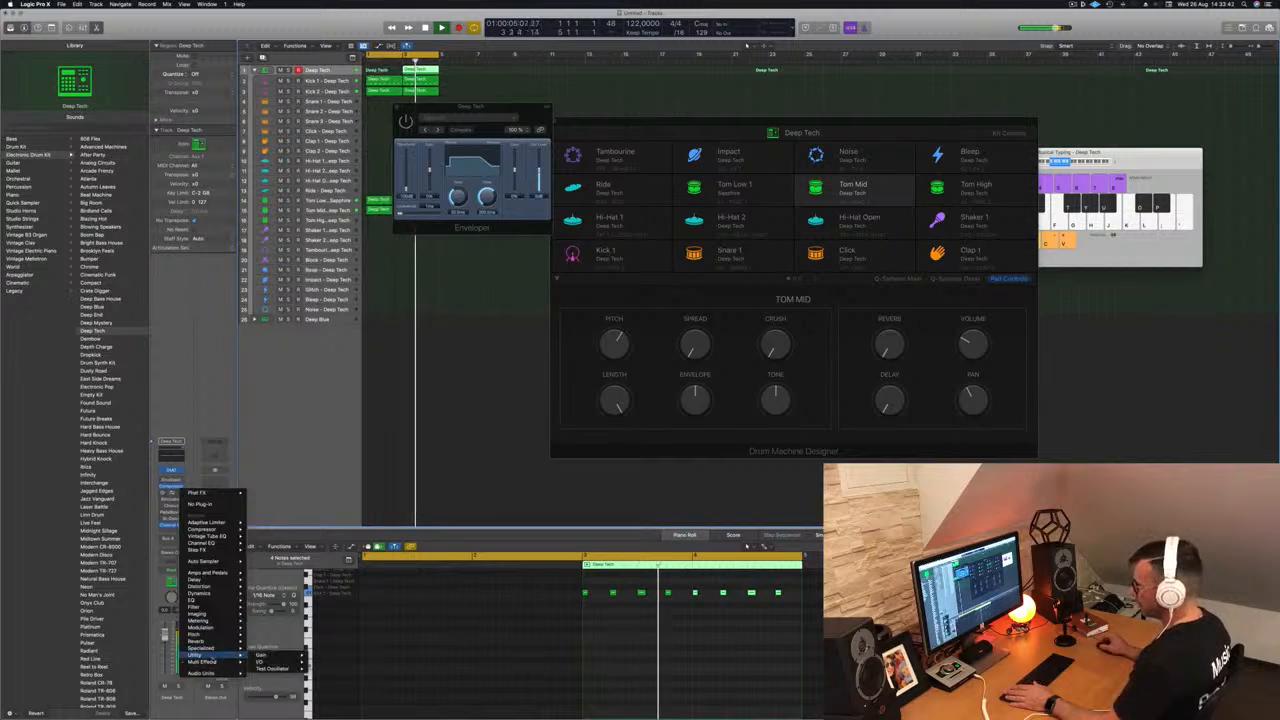
pyautogui.moveTo(205, 662)
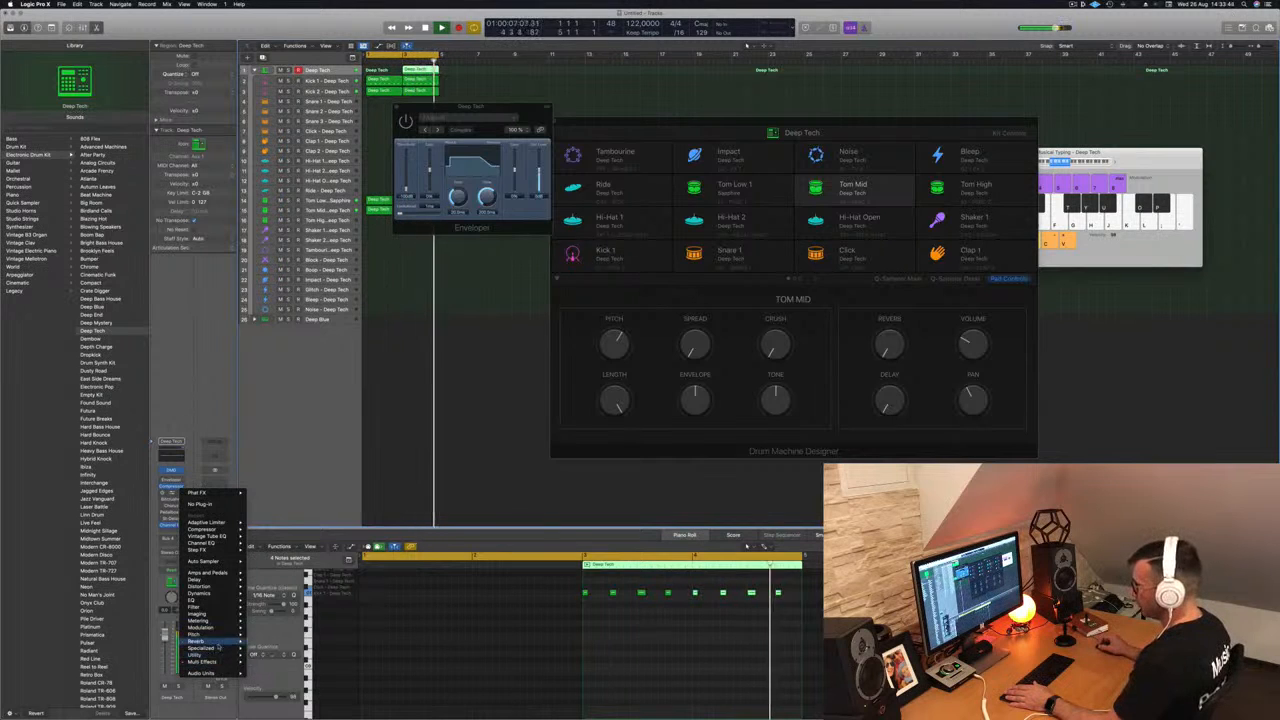
pyautogui.moveTo(270, 663)
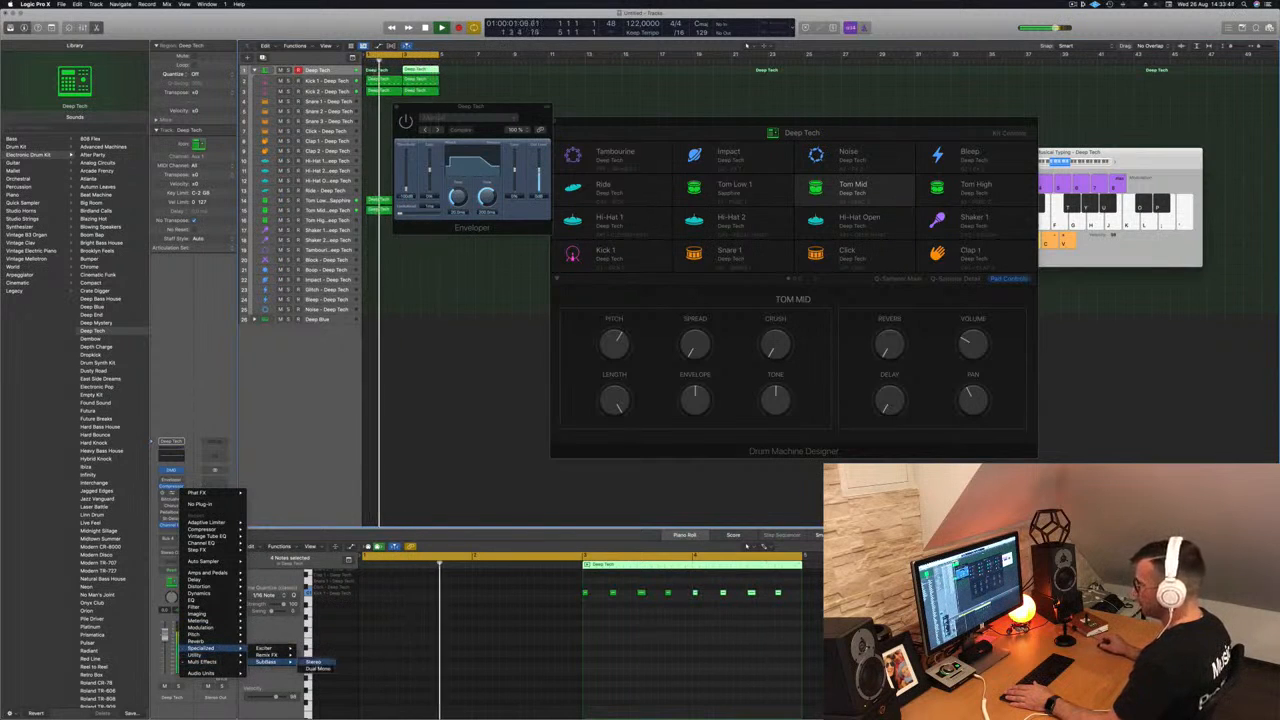
pyautogui.click(313, 662)
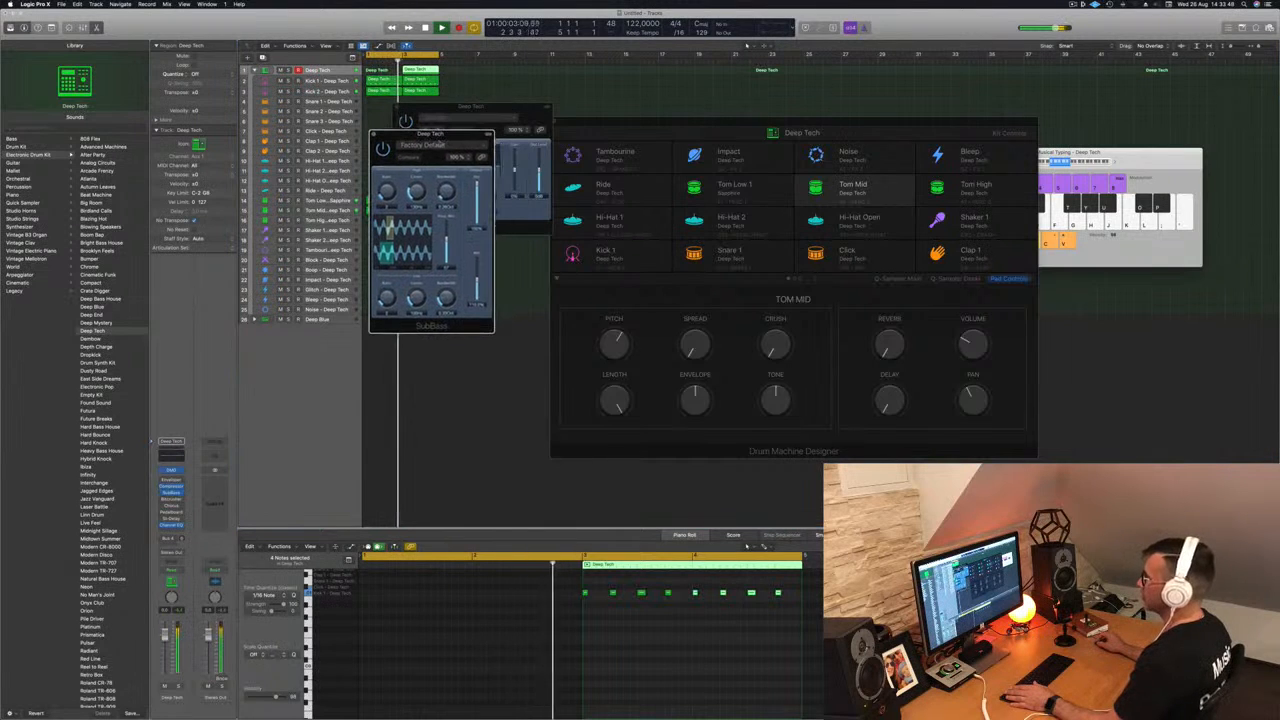
# Step: Audition the Kick Warmer and Sub Pressure presets in SubBass, and load the Bass Booster preset
pyautogui.click(445, 145)
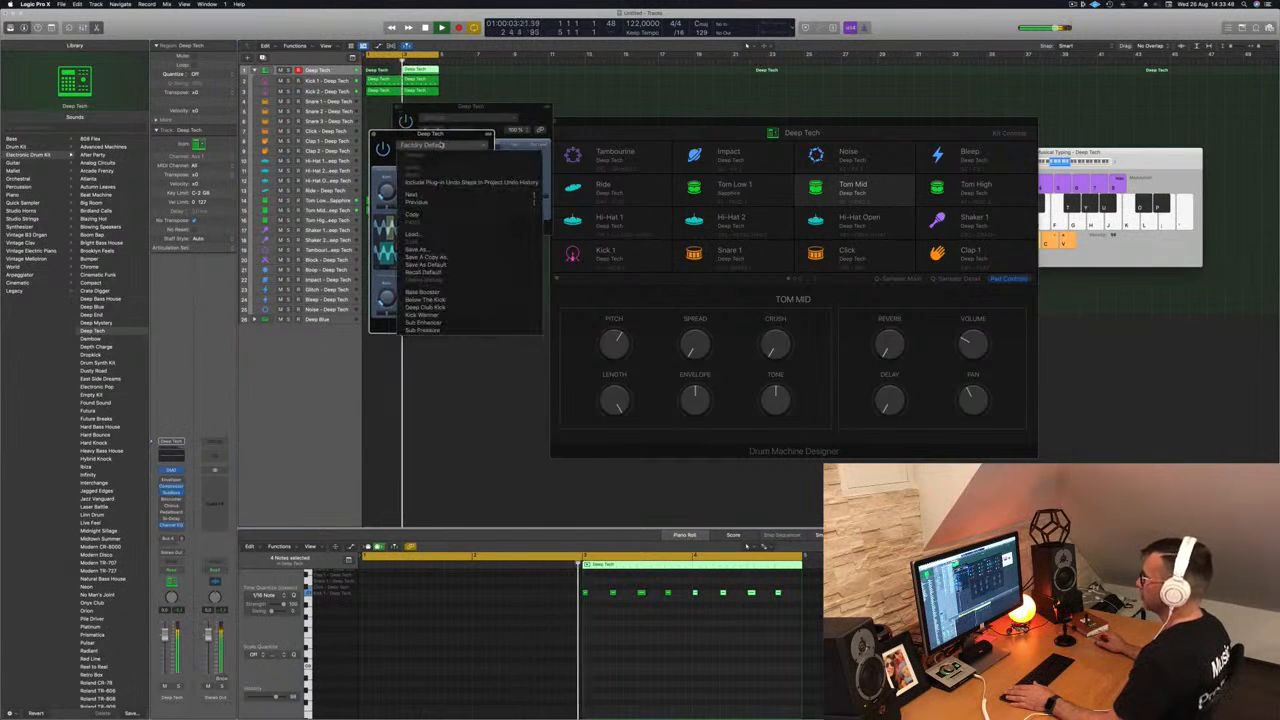
pyautogui.click(468, 316)
pyautogui.moveTo(430, 133); pyautogui.dragTo(455, 197)
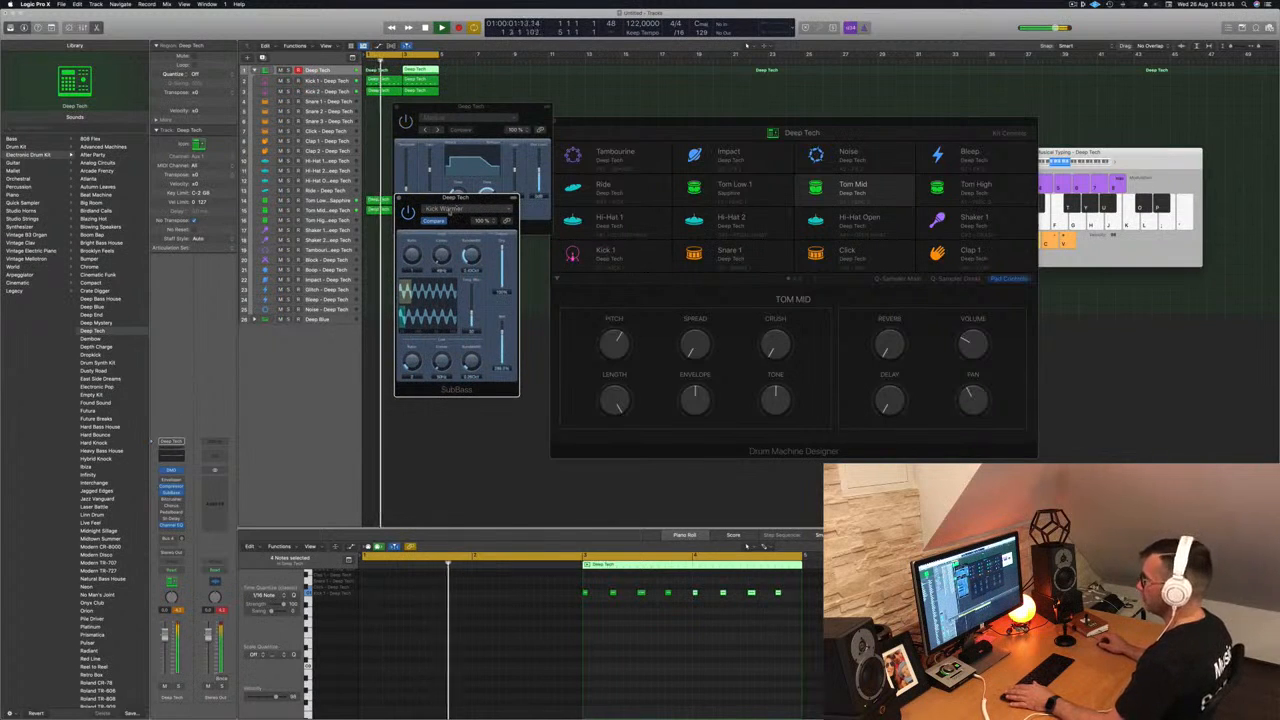
pyautogui.click(445, 208)
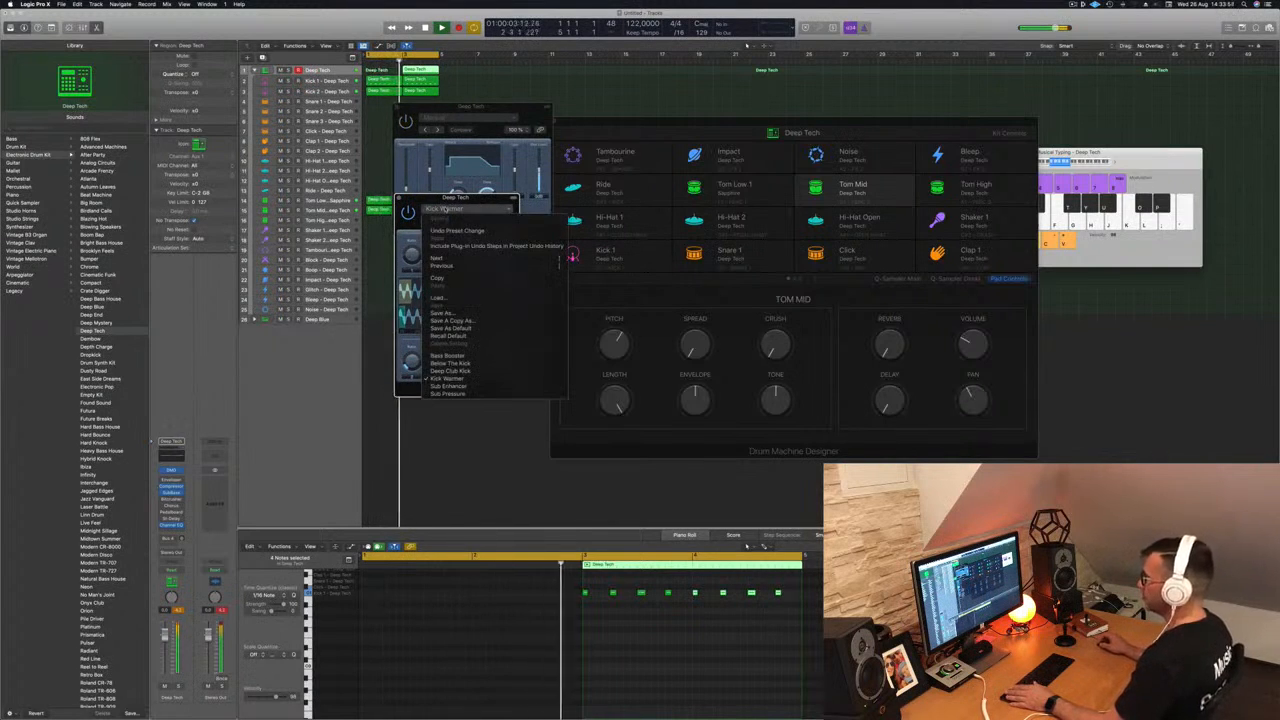
pyautogui.click(467, 394)
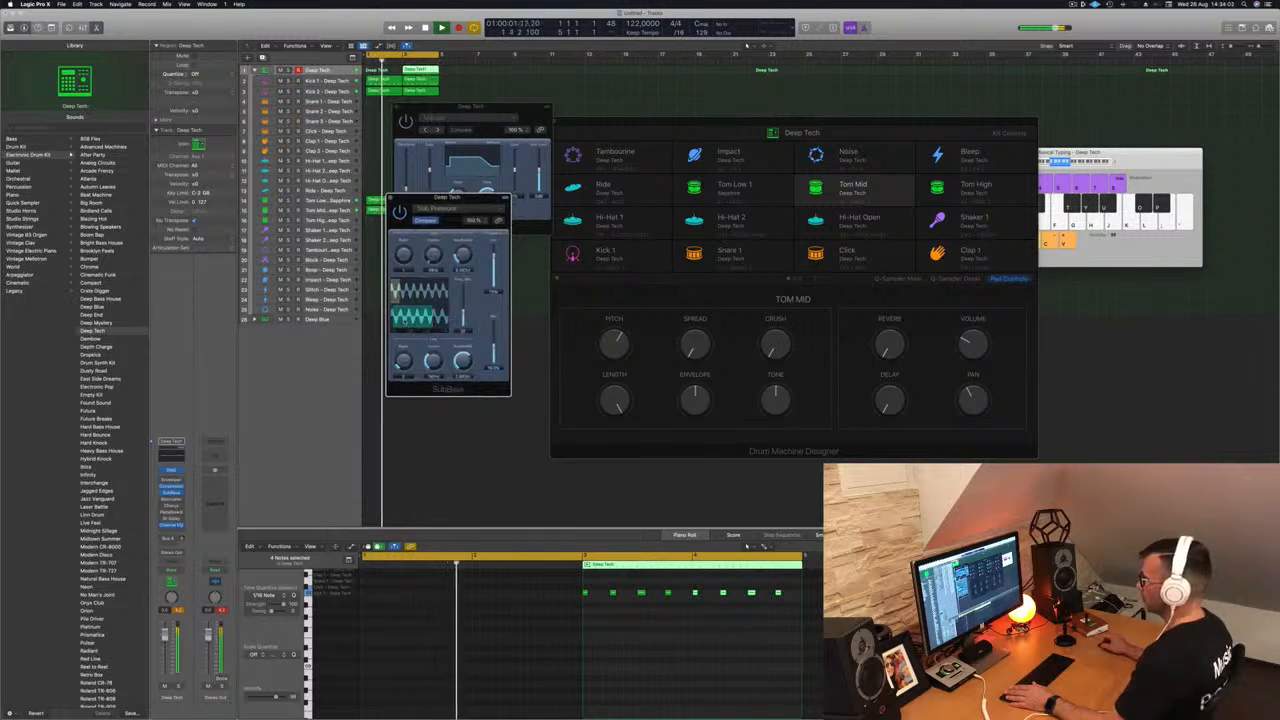
pyautogui.click(481, 211)
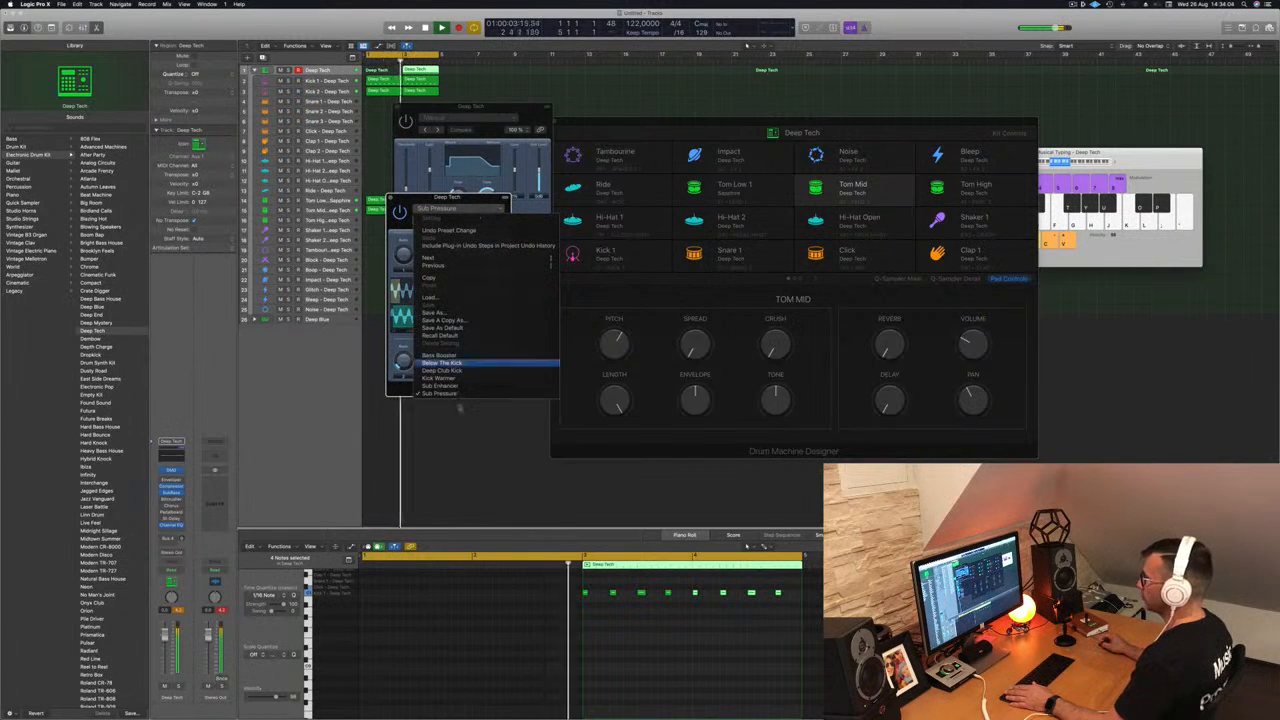
pyautogui.click(445, 356)
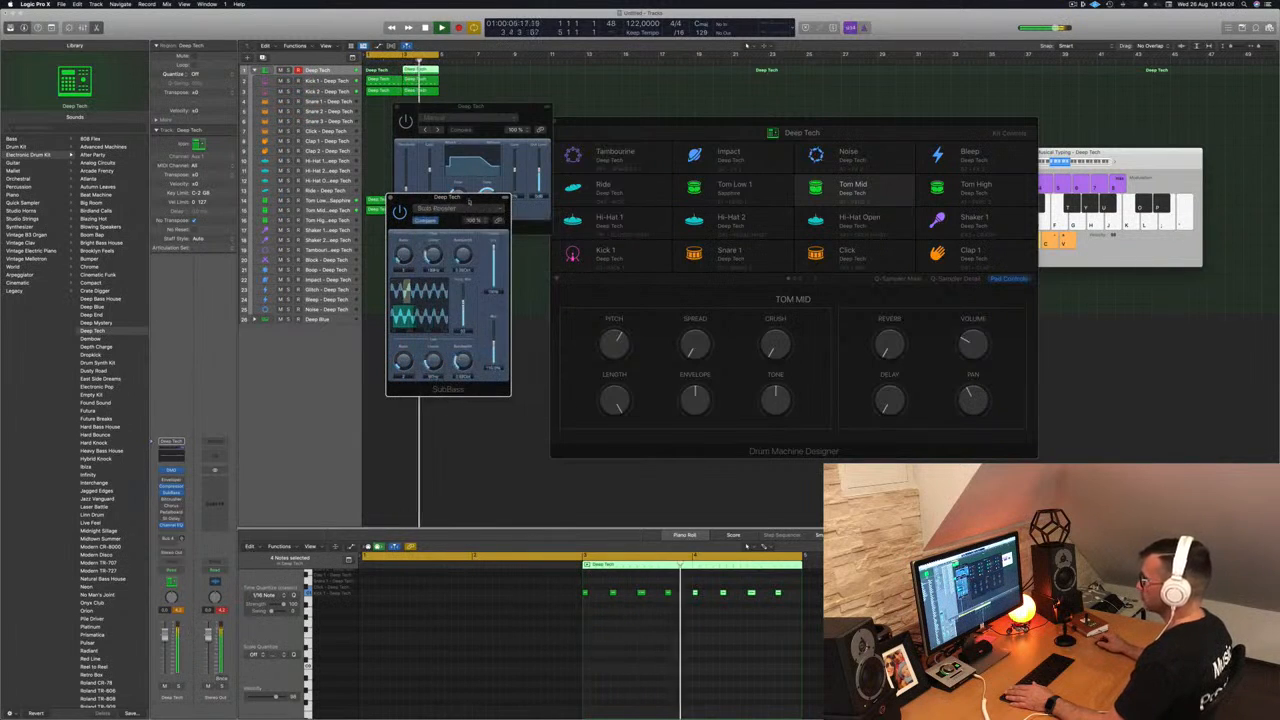
pyautogui.moveTo(498, 210); pyautogui.dragTo(511, 220)
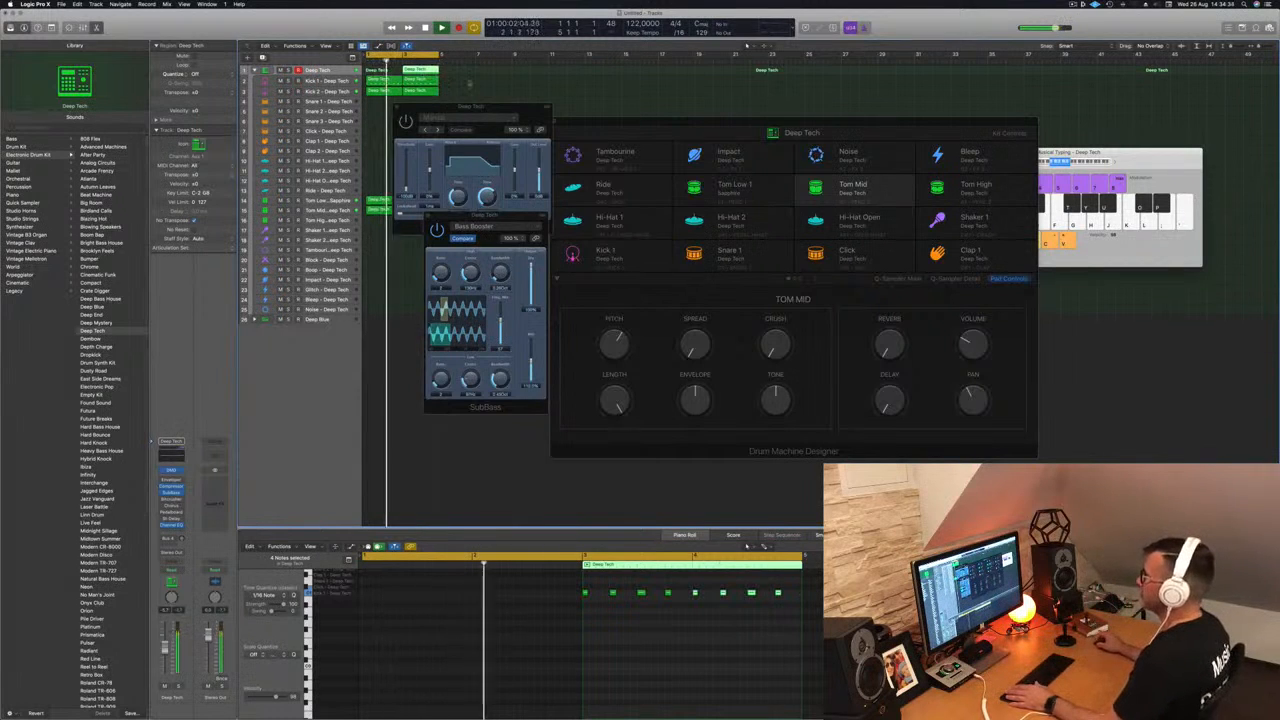
# Step: Delete the bar 3 region from the main Deep Tech track and close the Enveloper window
pyautogui.press('Delete')
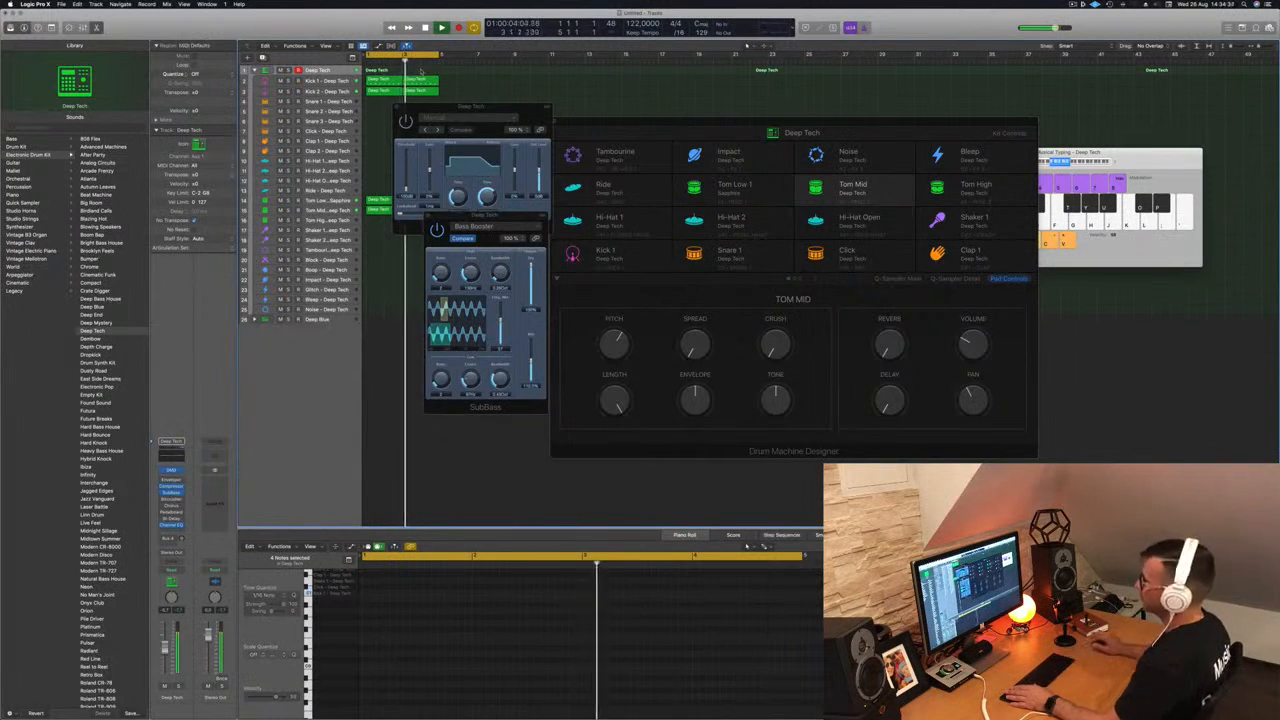
pyautogui.click(397, 107)
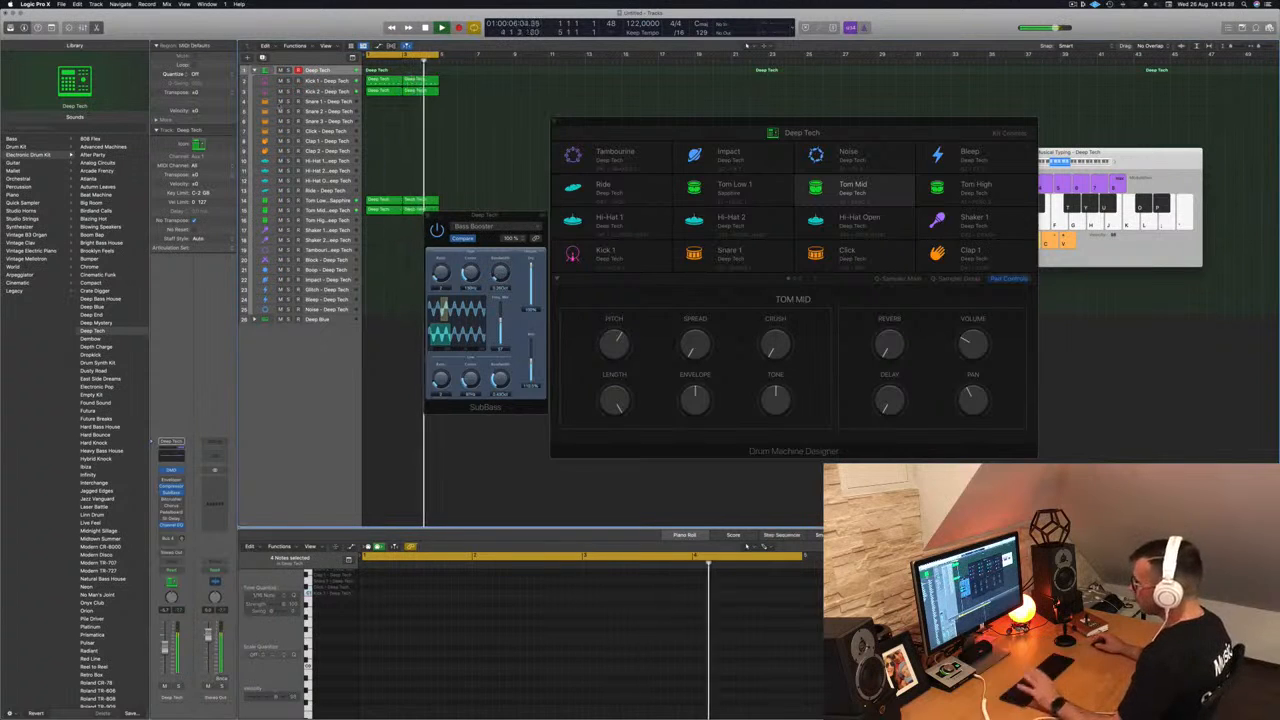
# Step: Collapse the Deep Tech track stack, and select and expand the Deep Blue stack
pyautogui.click(255, 71)
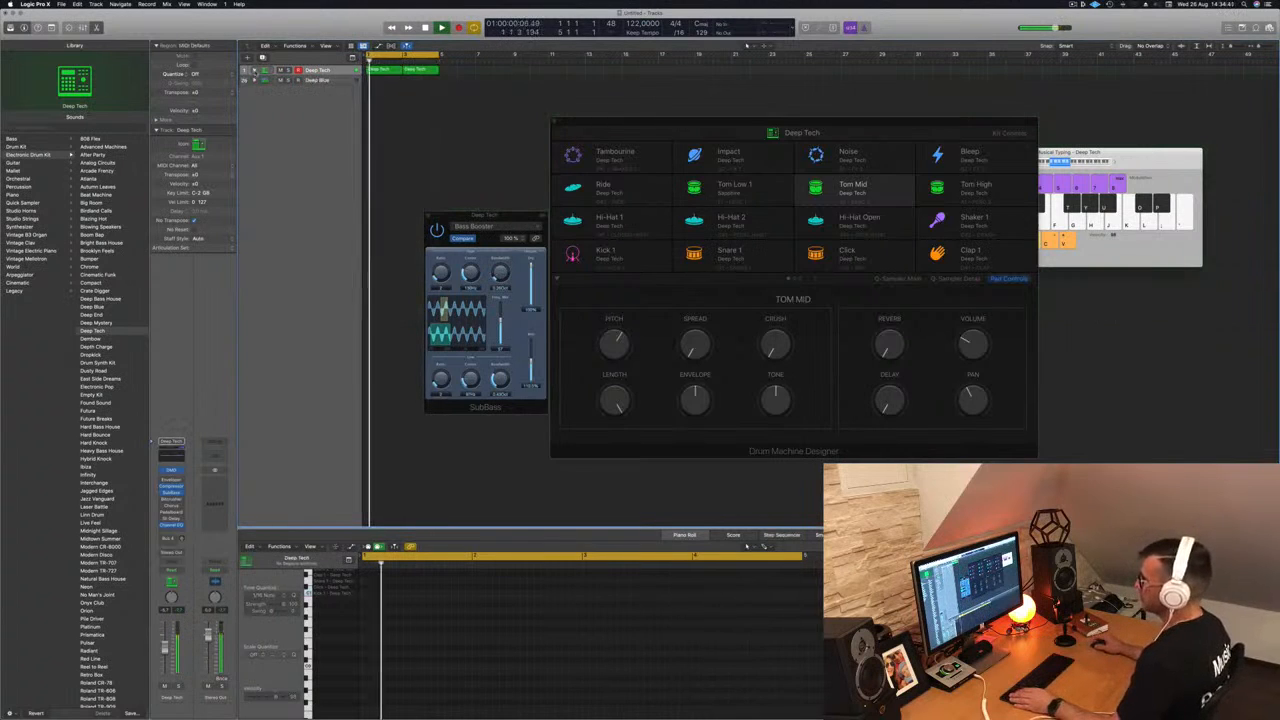
pyautogui.click(320, 80)
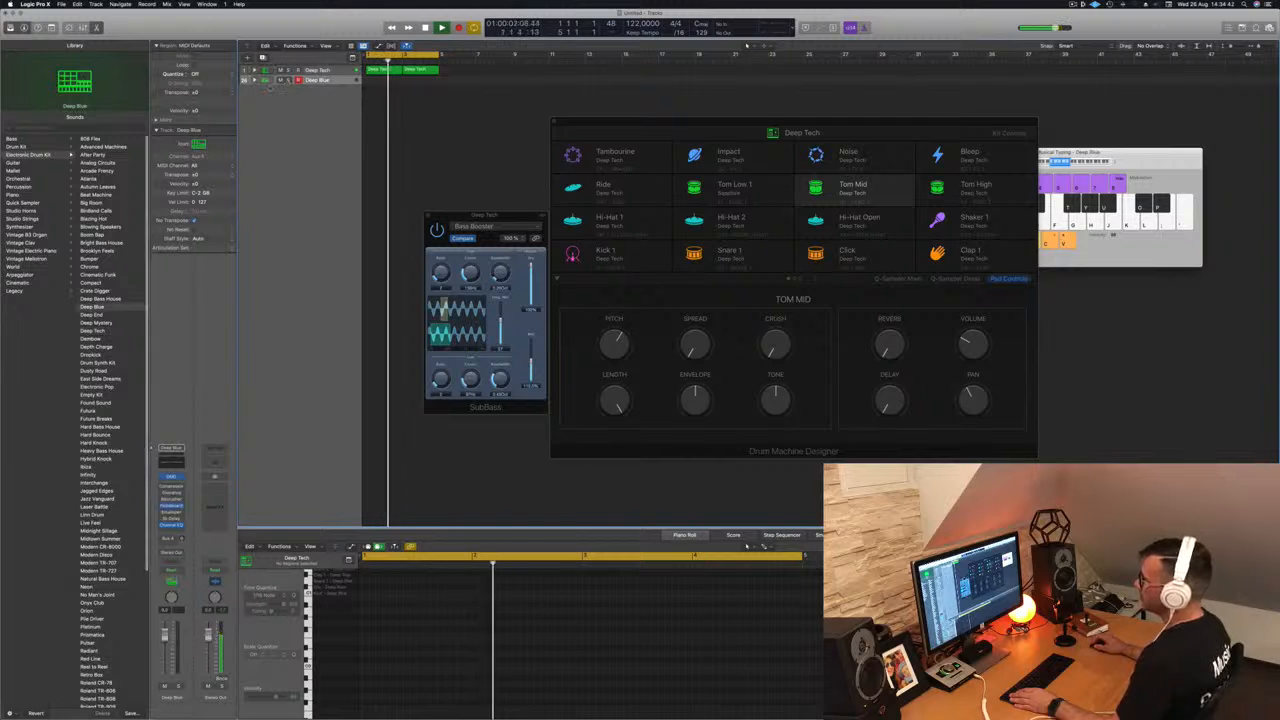
pyautogui.click(255, 80)
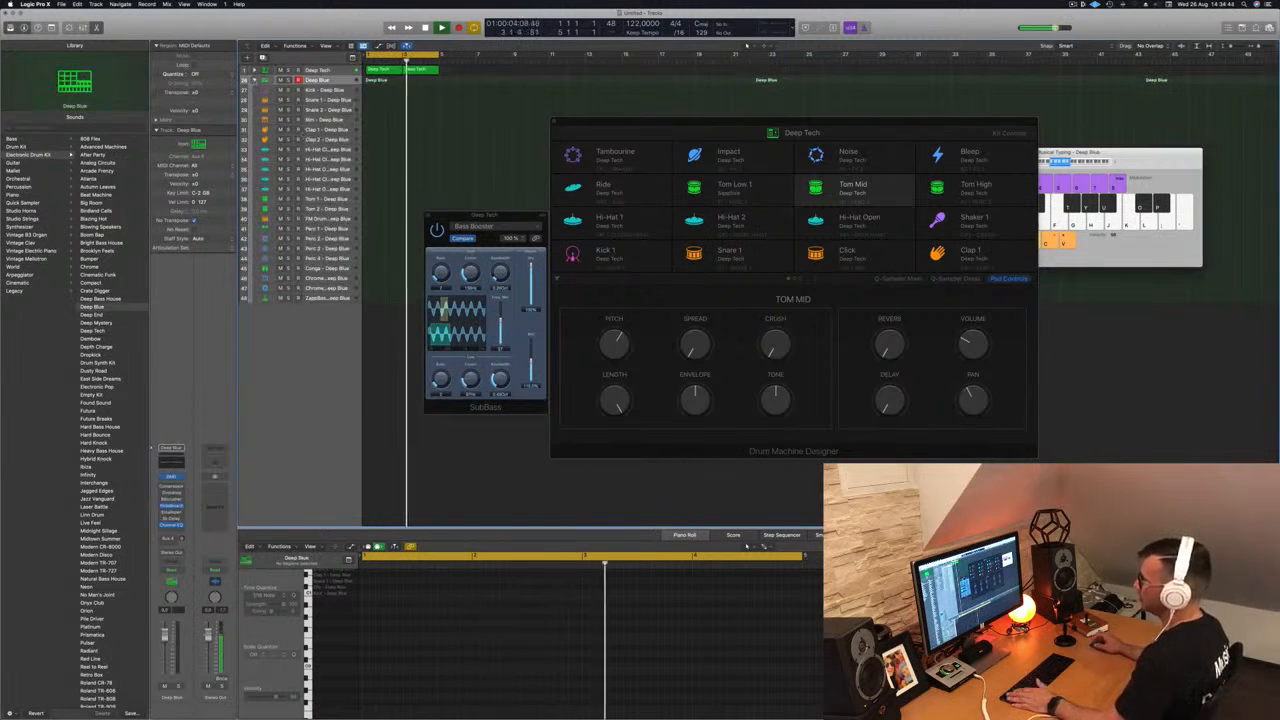
# Step: Try to move the first Deep Tech stack region onto the Deep Blue tracks, and expand the Deep Tech stack again
pyautogui.click(388, 70)
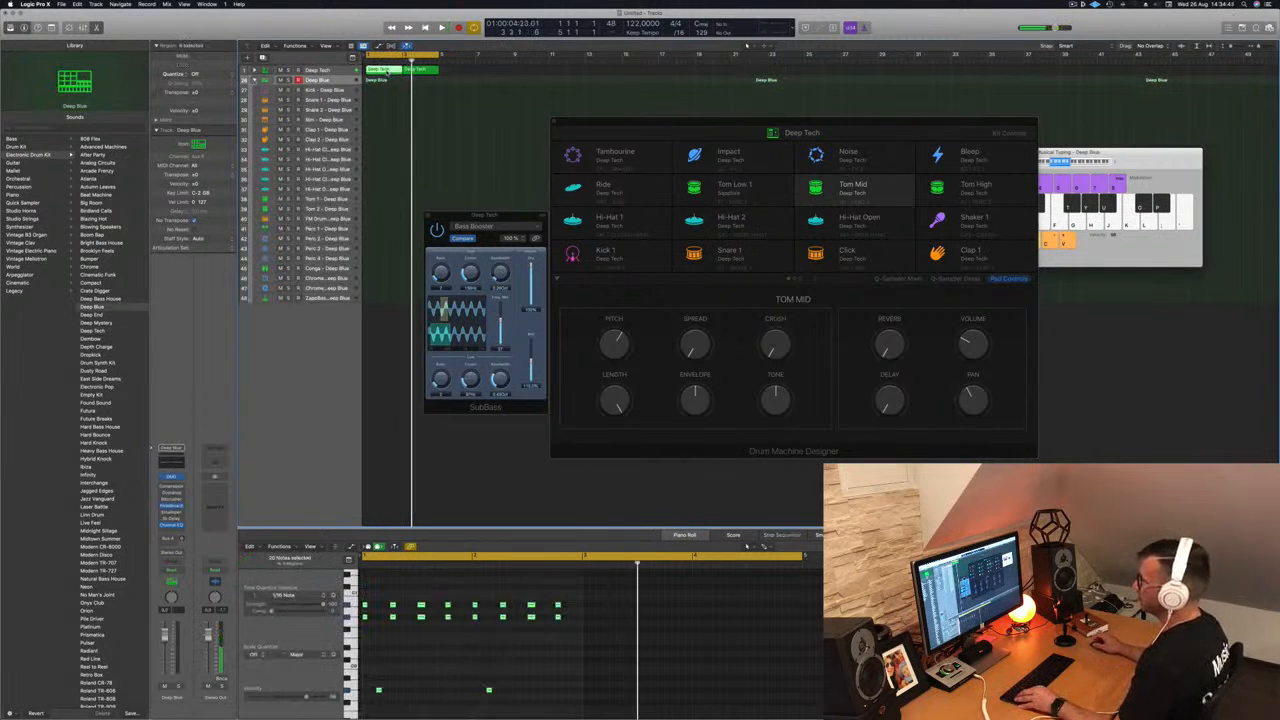
pyautogui.moveTo(388, 70); pyautogui.dragTo(376, 101)
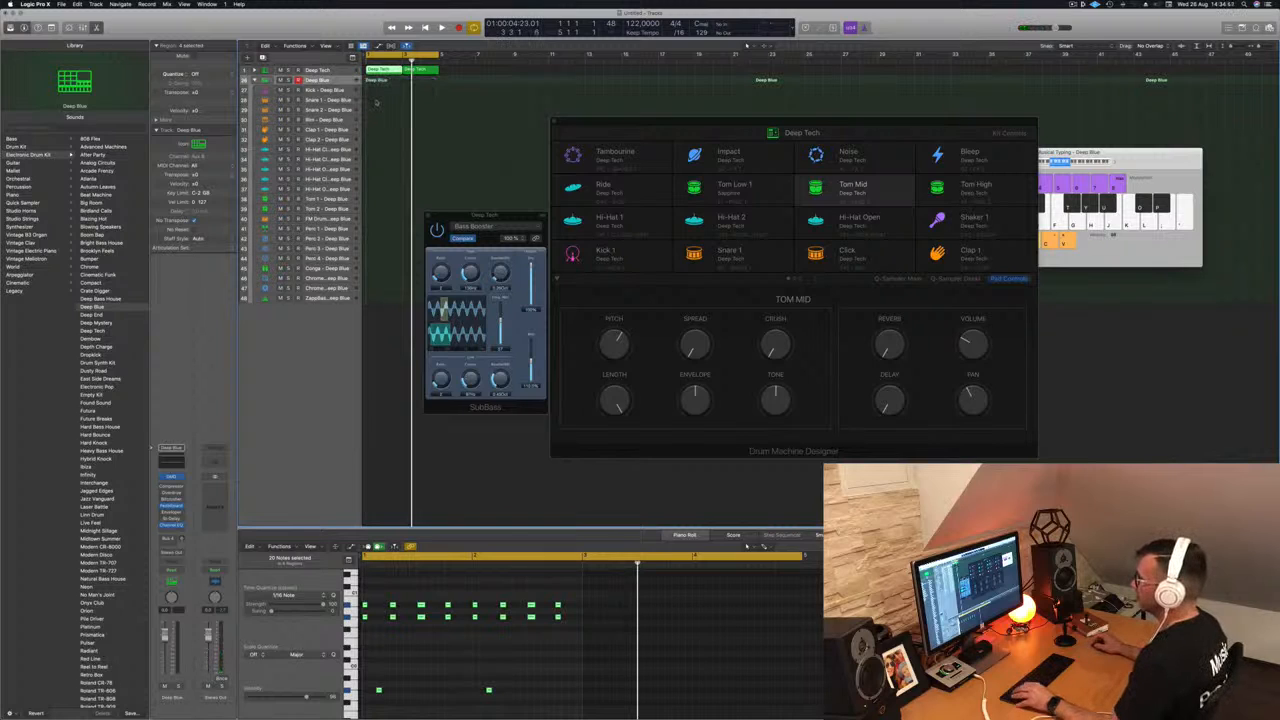
pyautogui.click(254, 71)
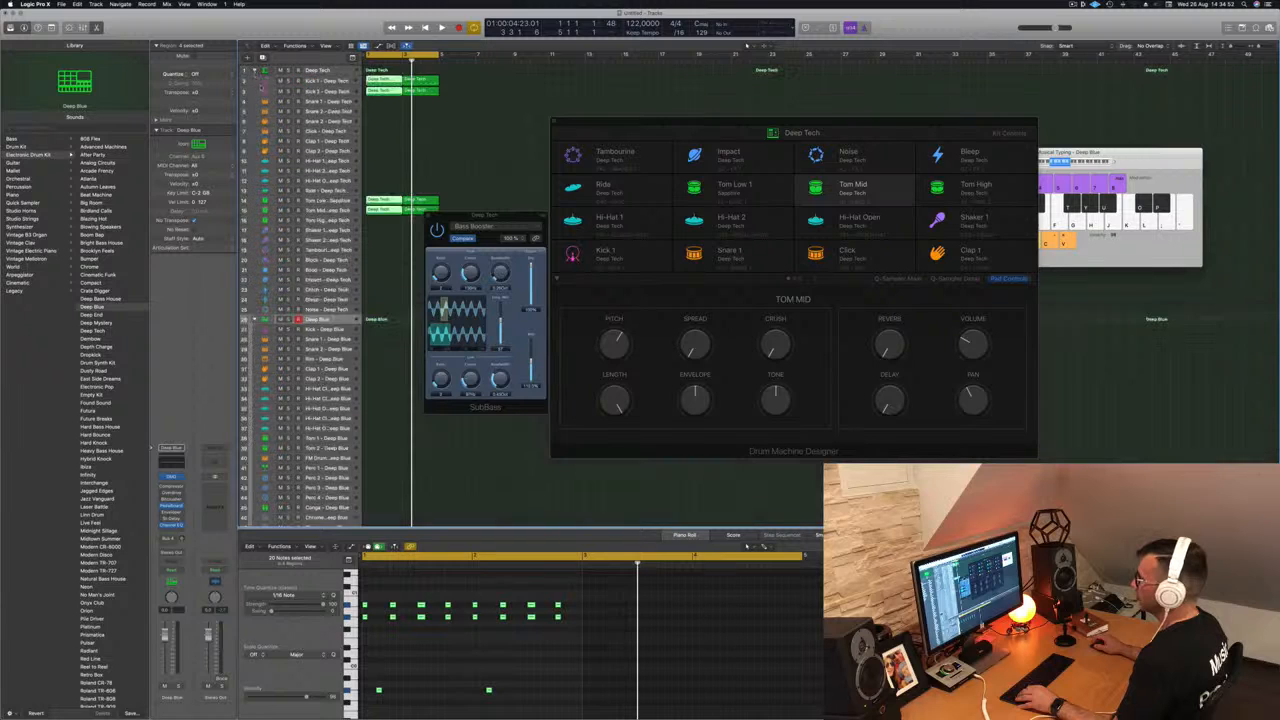
# Step: Copy the first Deep Tech Kick 1 region onto the Kick – Deep Blue track and collapse the Deep Tech stack
pyautogui.click(385, 78)
pyautogui.moveTo(376, 319); pyautogui.dragTo(378, 330)
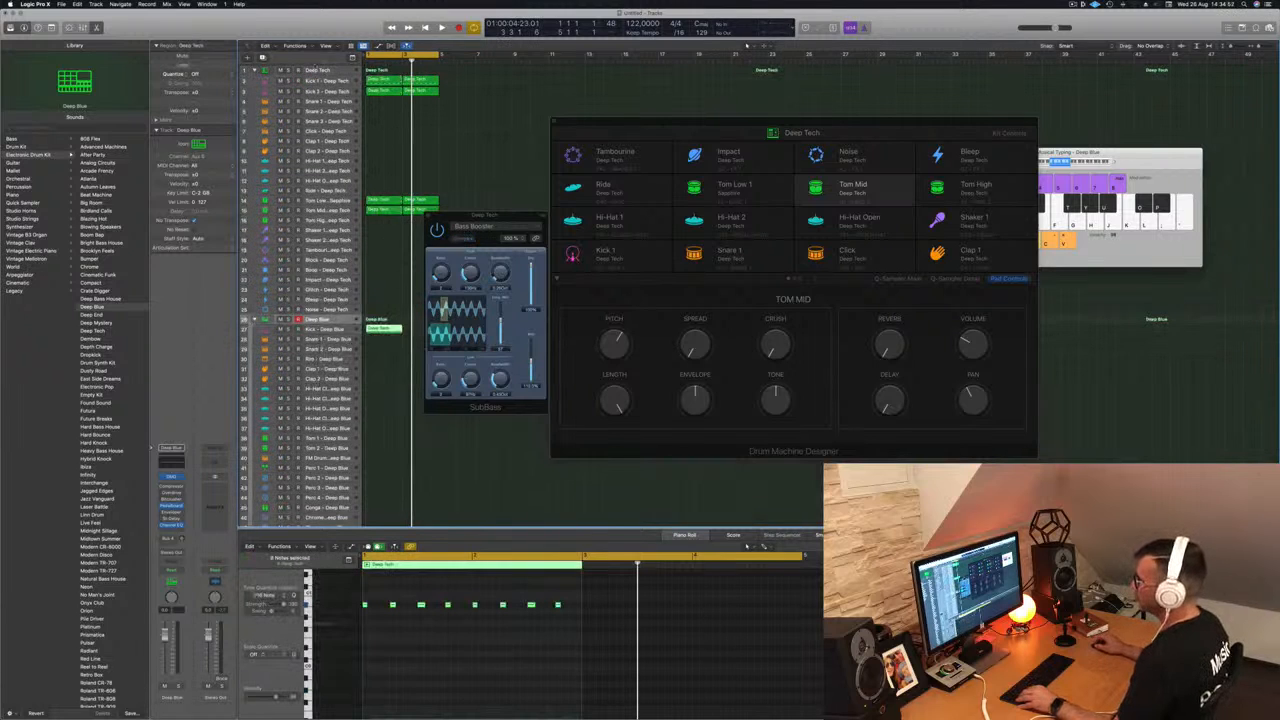
pyautogui.scroll(-5, 393, 222)
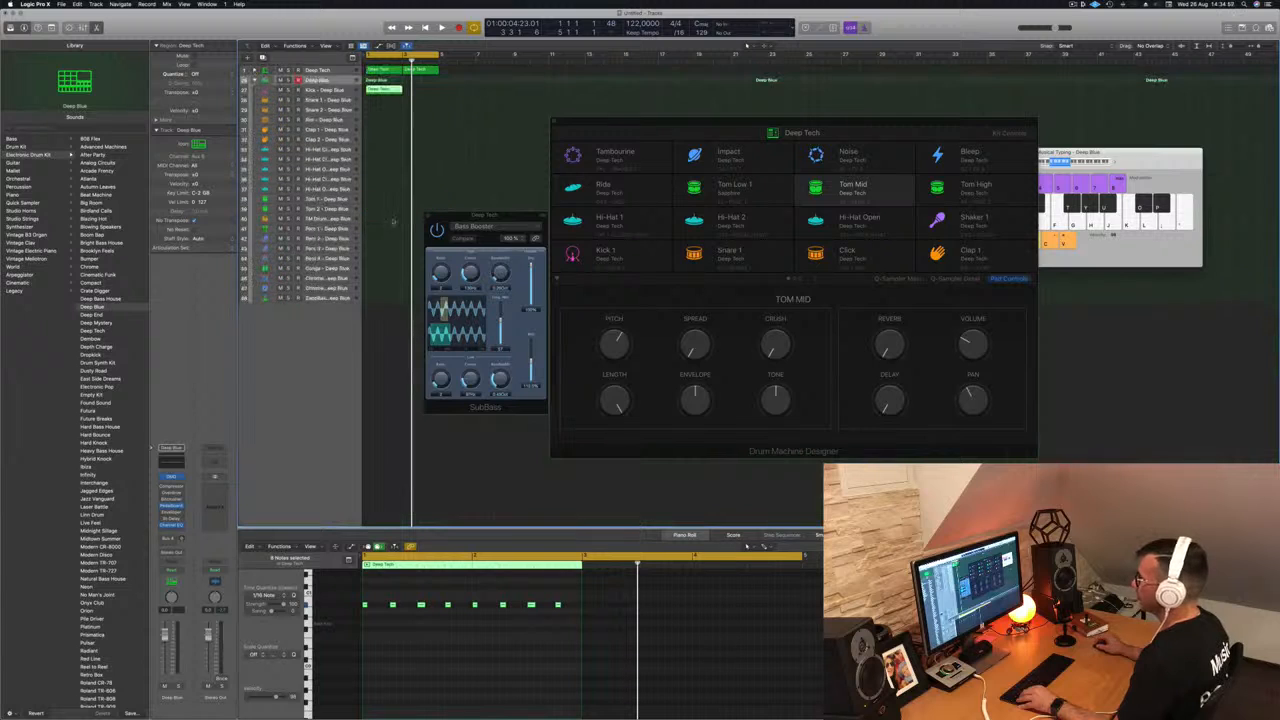
# Step: Enable the low cut in the Deep Blue stack's Channel EQ, raise its frequency, and play the loop from the start
pyautogui.click(331, 82)
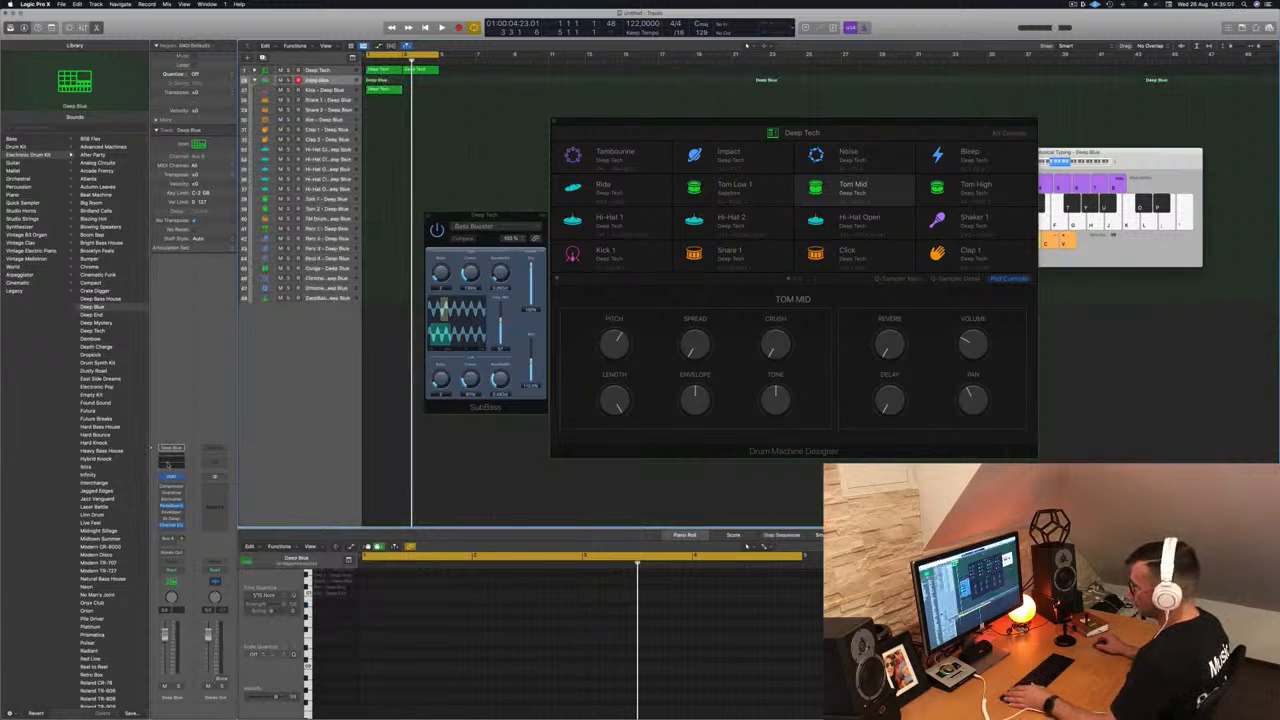
pyautogui.click(169, 459)
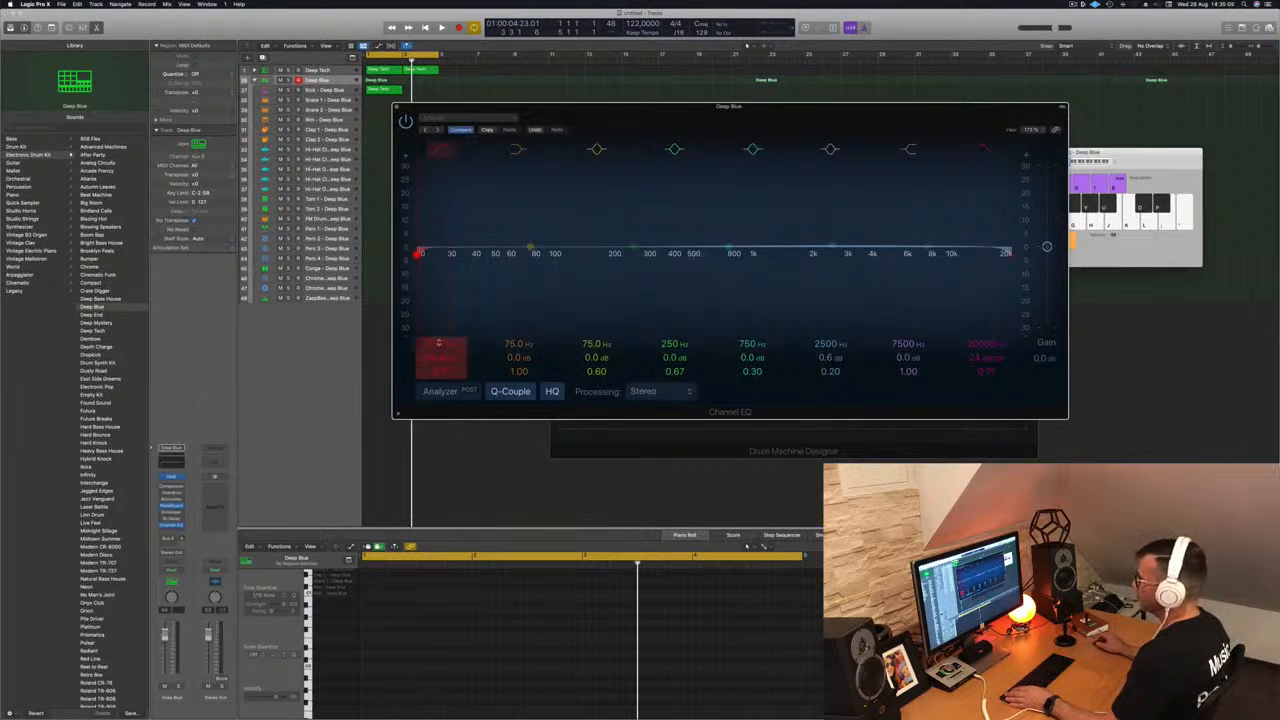
pyautogui.moveTo(441, 254); pyautogui.dragTo(618, 253)
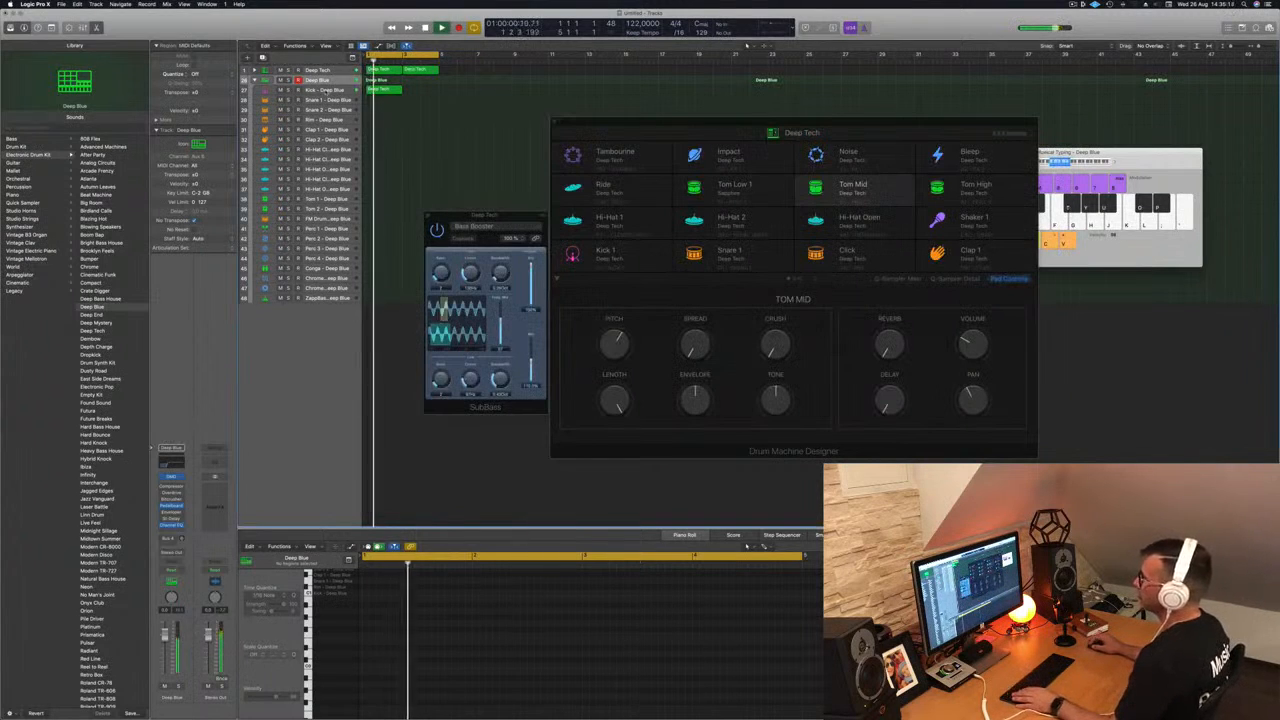
pyautogui.press('Return')
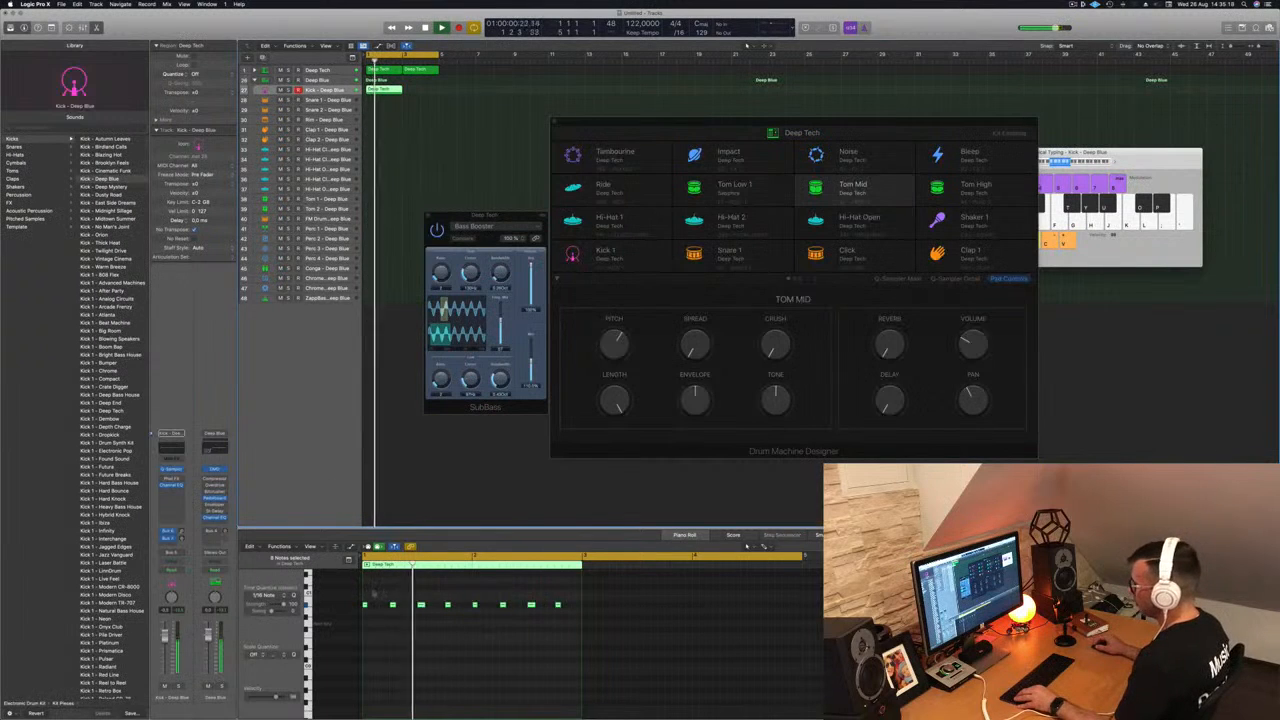
# Step: Transpose all notes in the Kick – Deep Blue region down and replay the loop from the start
pyautogui.moveTo(567, 589); pyautogui.dragTo(358, 621)
pyautogui.press('space')
pyautogui.press('Return')
pyautogui.press('space')
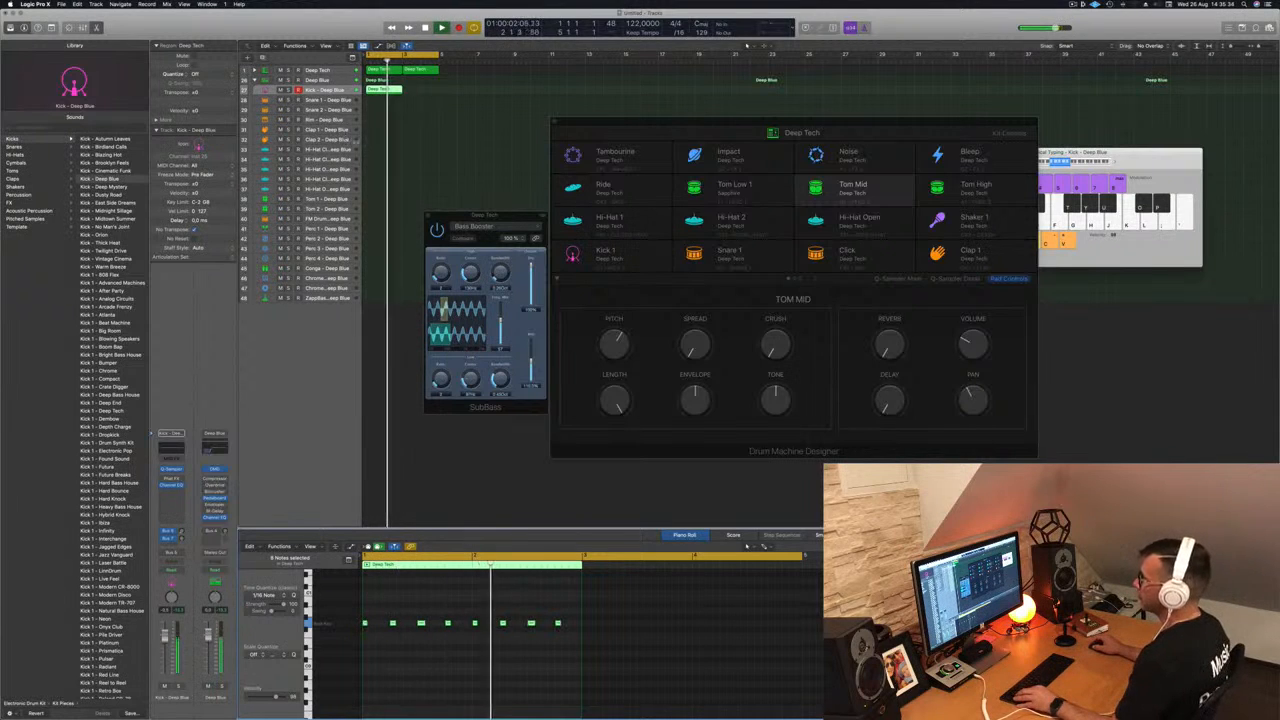
# Step: Copy the kick region onto the Snare 1 – Deep Blue track and delete the regions on the Kick – Deep Blue track
pyautogui.scroll(1, 394, 140)
pyautogui.press('space')
pyautogui.press('space')
pyautogui.moveTo(389, 91)
pyautogui.mouseDown()
pyautogui.moveTo(444, 98)
pyautogui.moveTo(388, 100)
pyautogui.mouseUp()
pyautogui.click(430, 90)
pyautogui.keyDown('shift'); pyautogui.click(394, 90); pyautogui.keyUp('shift')
pyautogui.press('Delete')
# Step: Delete the notes on beats 1 and 3 from the Snare 1 – Deep Blue region and copy the region to bar 3
pyautogui.press('space')
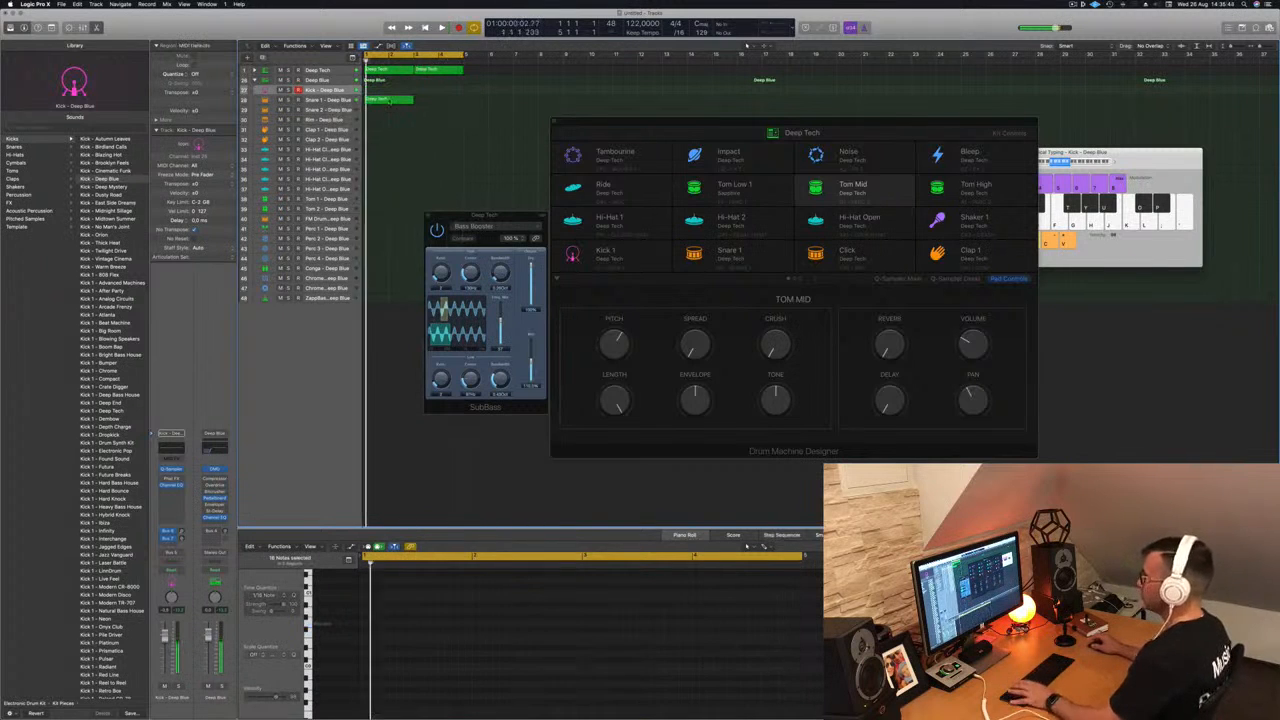
pyautogui.moveTo(390, 610); pyautogui.dragTo(363, 630)
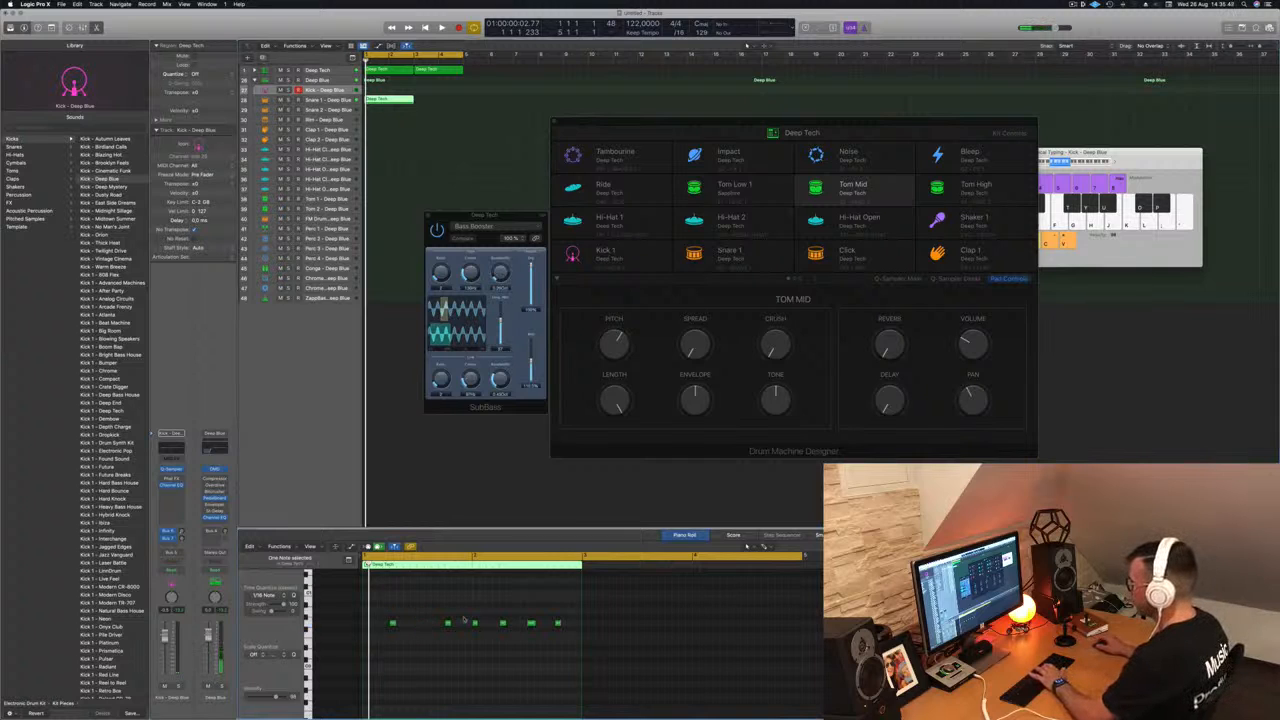
pyautogui.press('space')
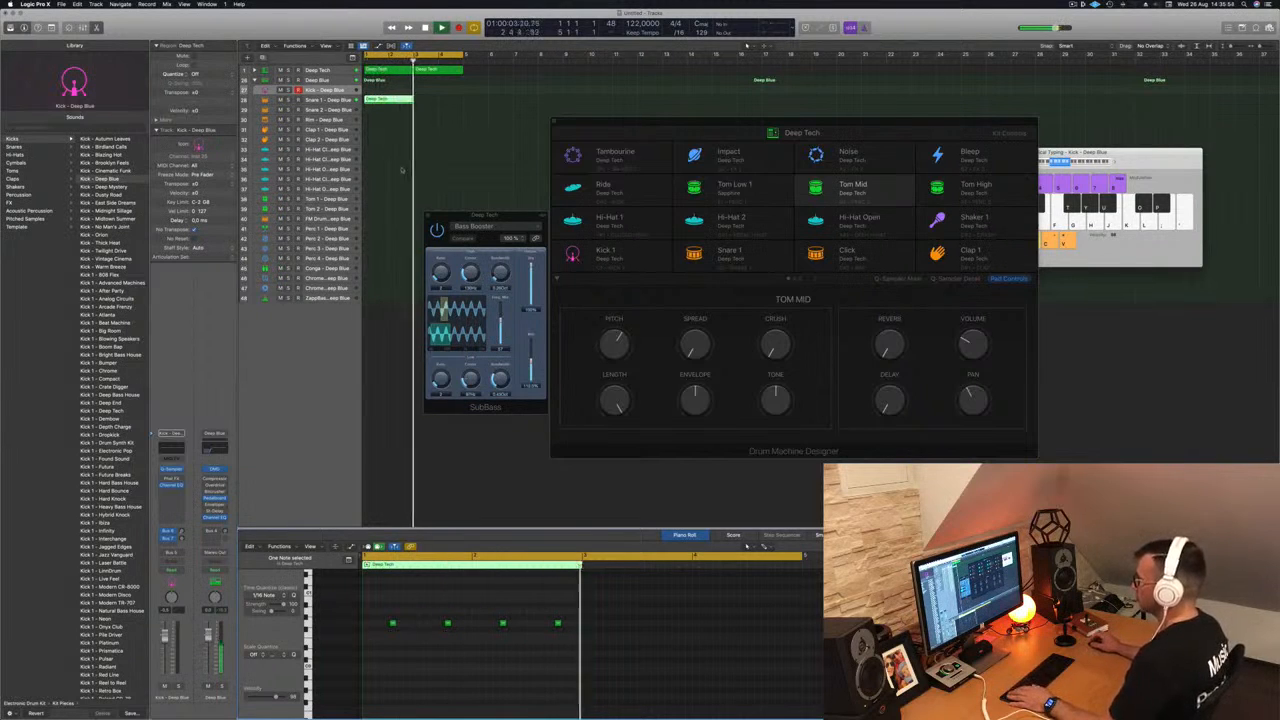
pyautogui.moveTo(390, 101); pyautogui.dragTo(437, 106)
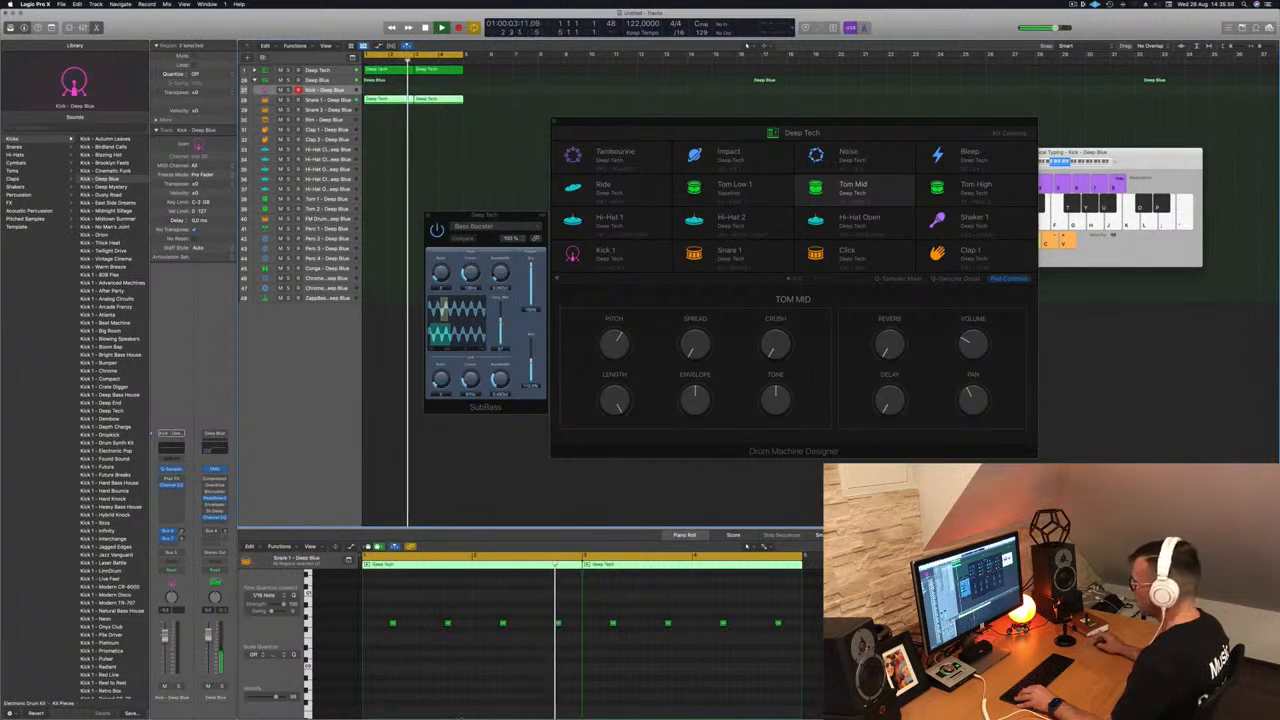
# Step: Select all notes in both Snare 1 – Deep Blue regions and transpose them up
pyautogui.moveTo(376, 641); pyautogui.dragTo(806, 595)
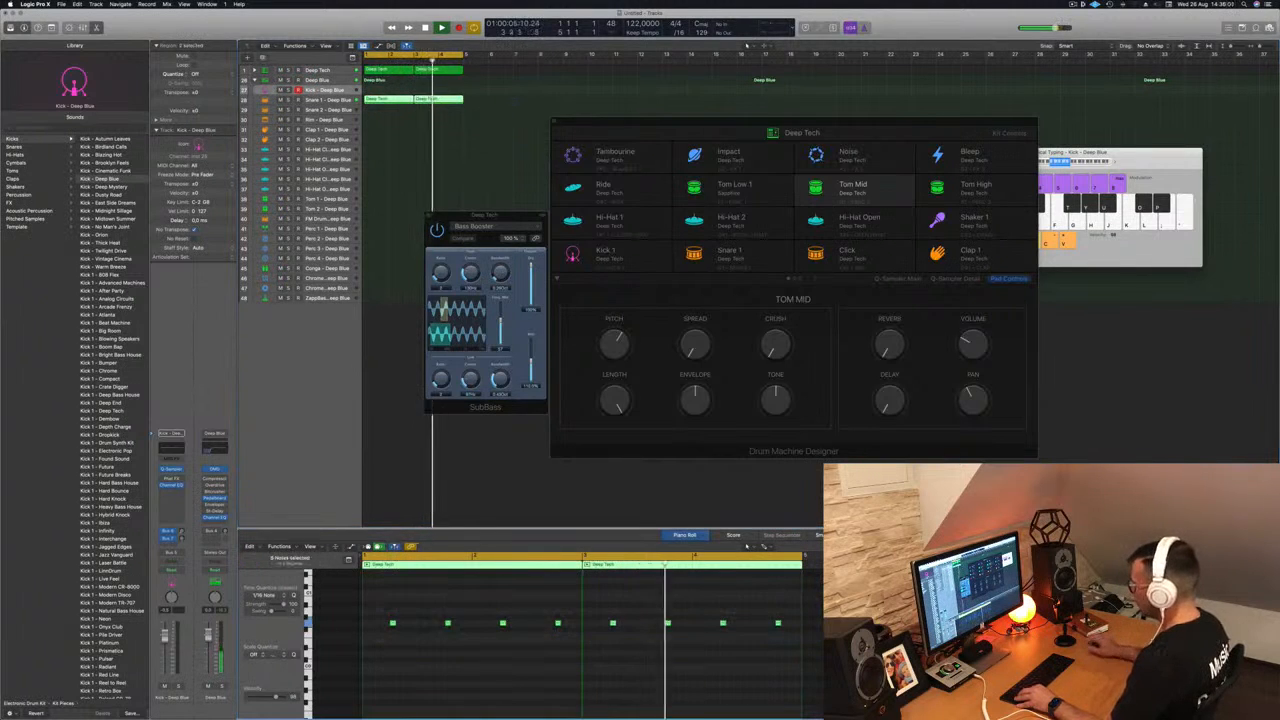
pyautogui.hotkey('alt', 'Up')
pyautogui.hotkey('alt', 'Up')
pyautogui.hotkey('alt', 'Up')
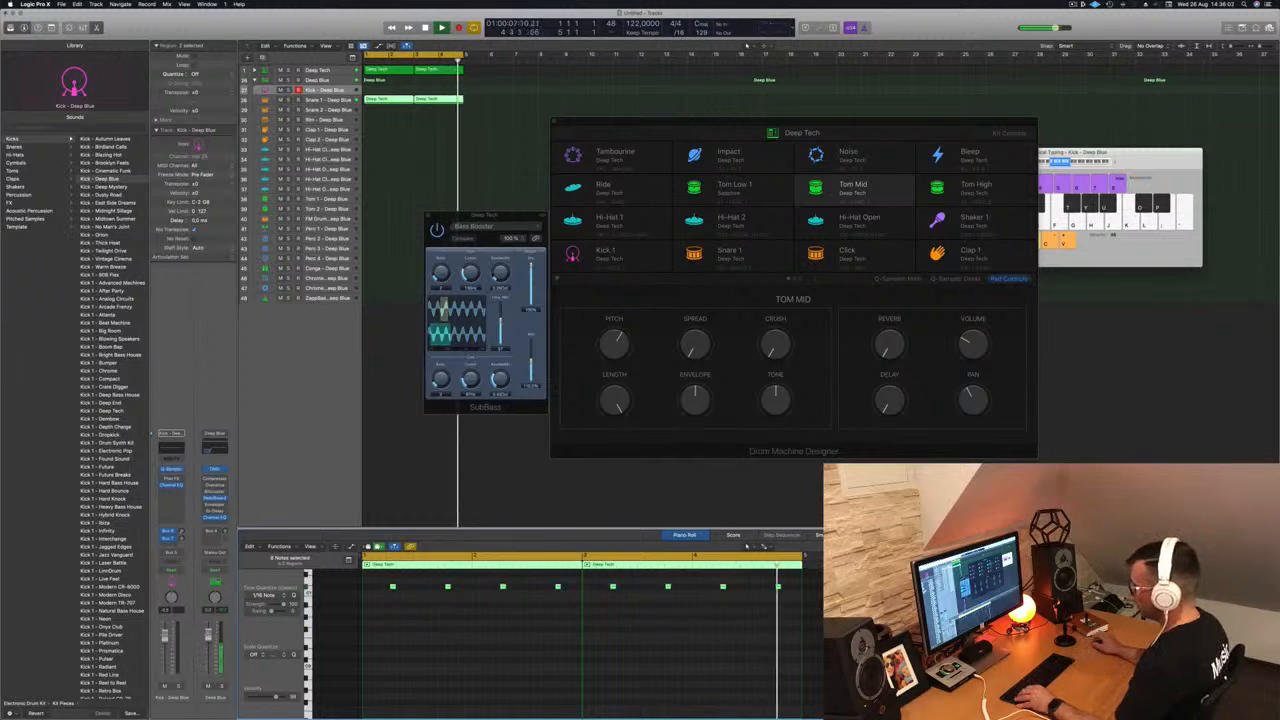
pyautogui.scroll(6, 509, 683)
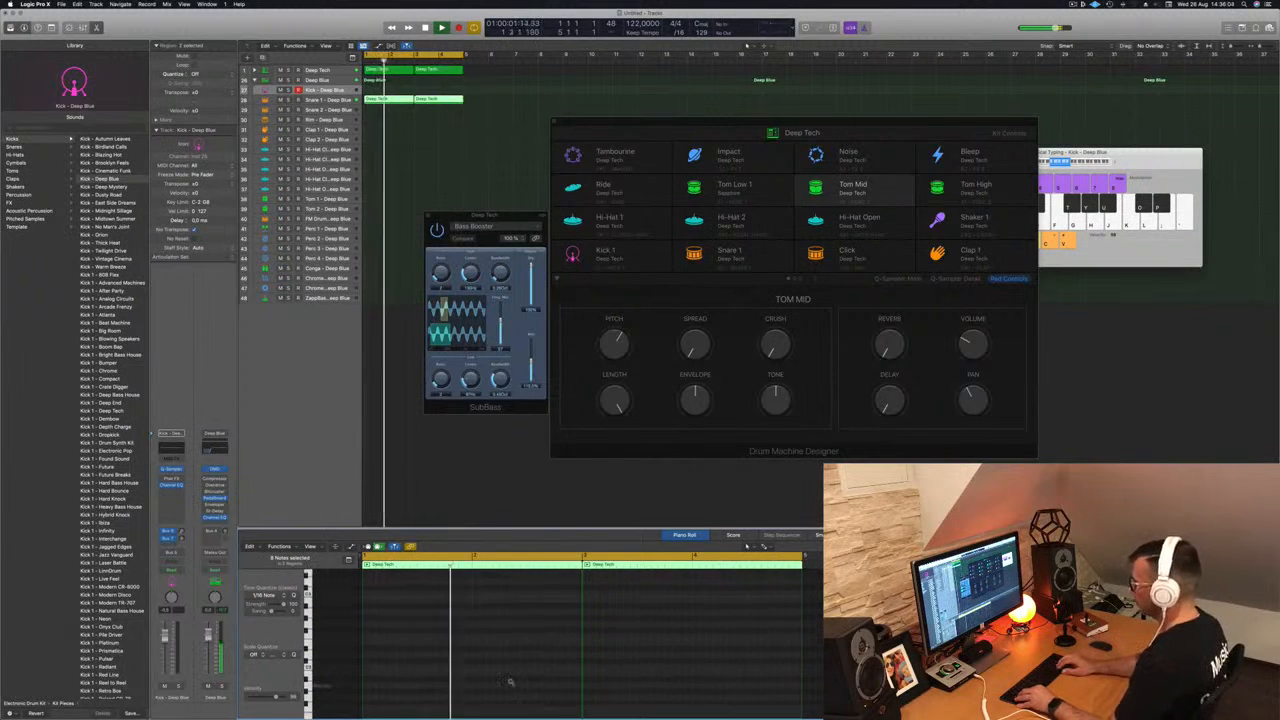
pyautogui.scroll(-2, 510, 683)
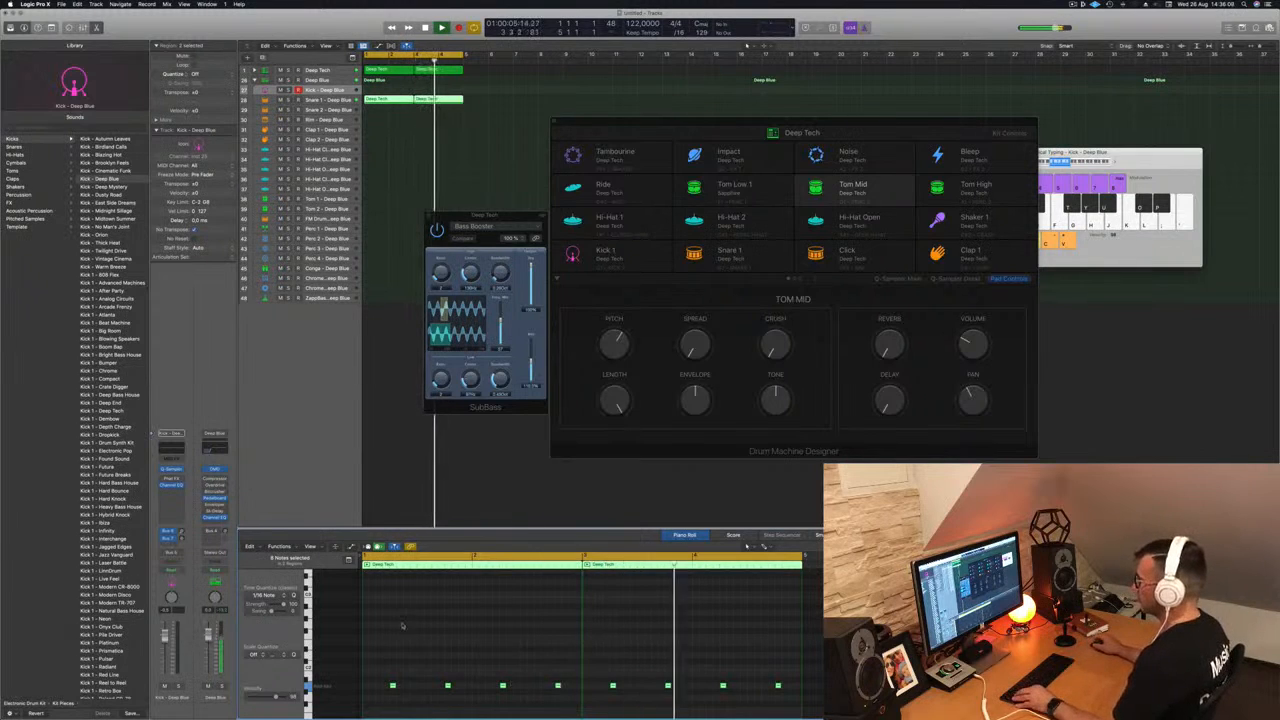
pyautogui.scroll(2, 402, 624)
pyautogui.scroll(-1, 453, 651)
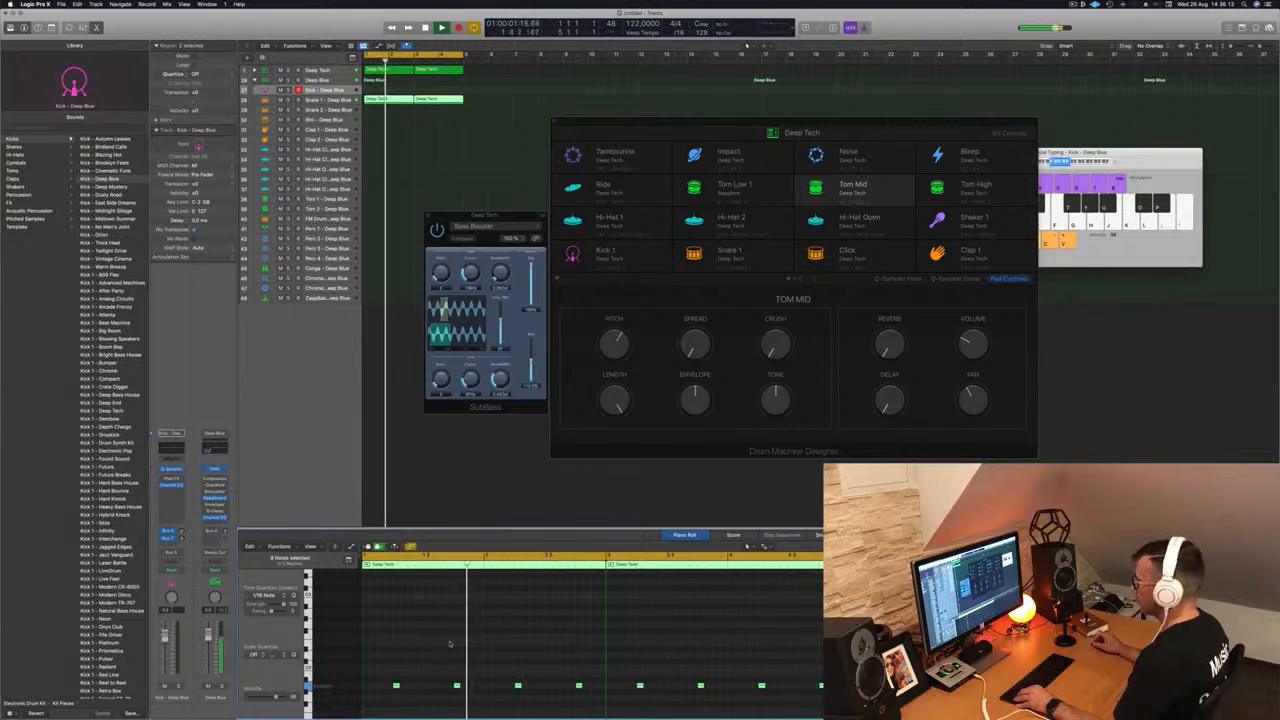
# Step: Try nudging all the Snare 1 notes slightly earlier during playback, and nudge them back by the same amount
pyautogui.moveTo(392, 665); pyautogui.dragTo(845, 704)
pyautogui.hotkey('alt', 'Left')
pyautogui.hotkey('alt', 'Left')
pyautogui.hotkey('alt', 'Left')
pyautogui.hotkey('alt', 'Left')
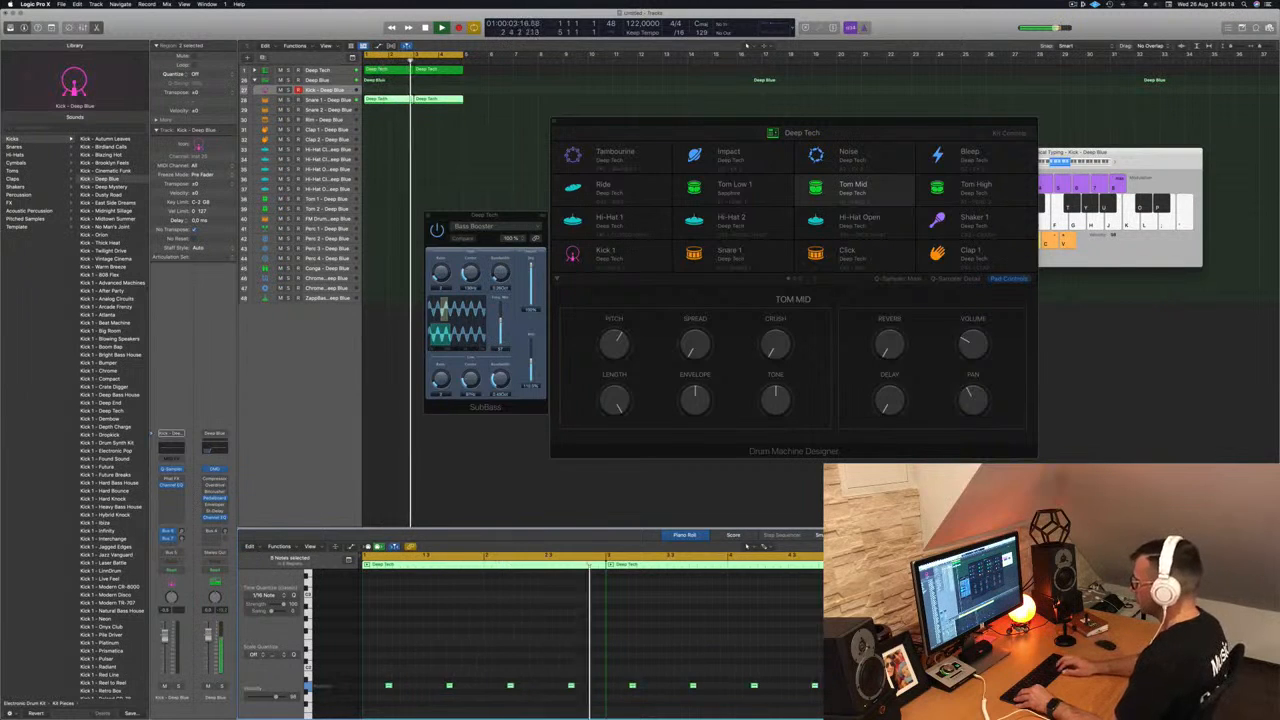
pyautogui.press('Return')
pyautogui.hotkey('alt', 'Right')
pyautogui.hotkey('alt', 'Right')
pyautogui.hotkey('alt', 'Right')
pyautogui.hotkey('alt', 'Right')
pyautogui.press('Return')
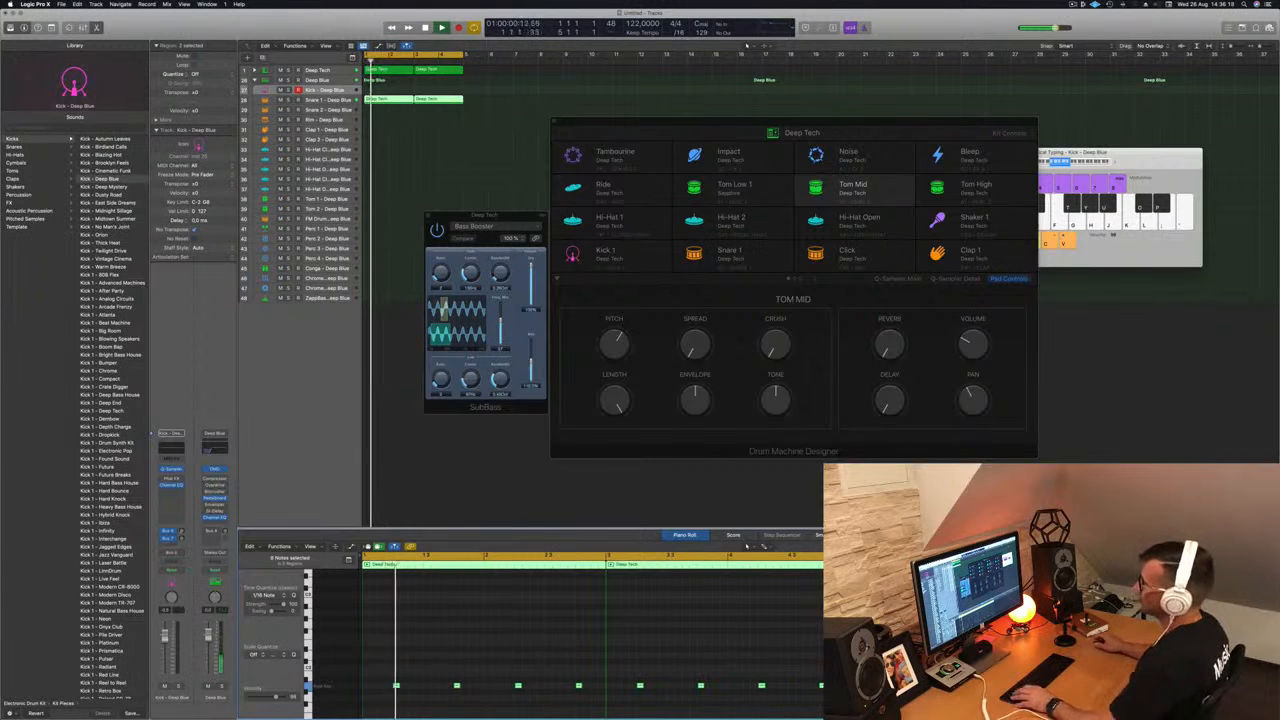
# Step: Copy the first Snare 1 – Deep Blue region onto the Hi-Hat Open 1 – Deep Blue track
pyautogui.click(400, 141)
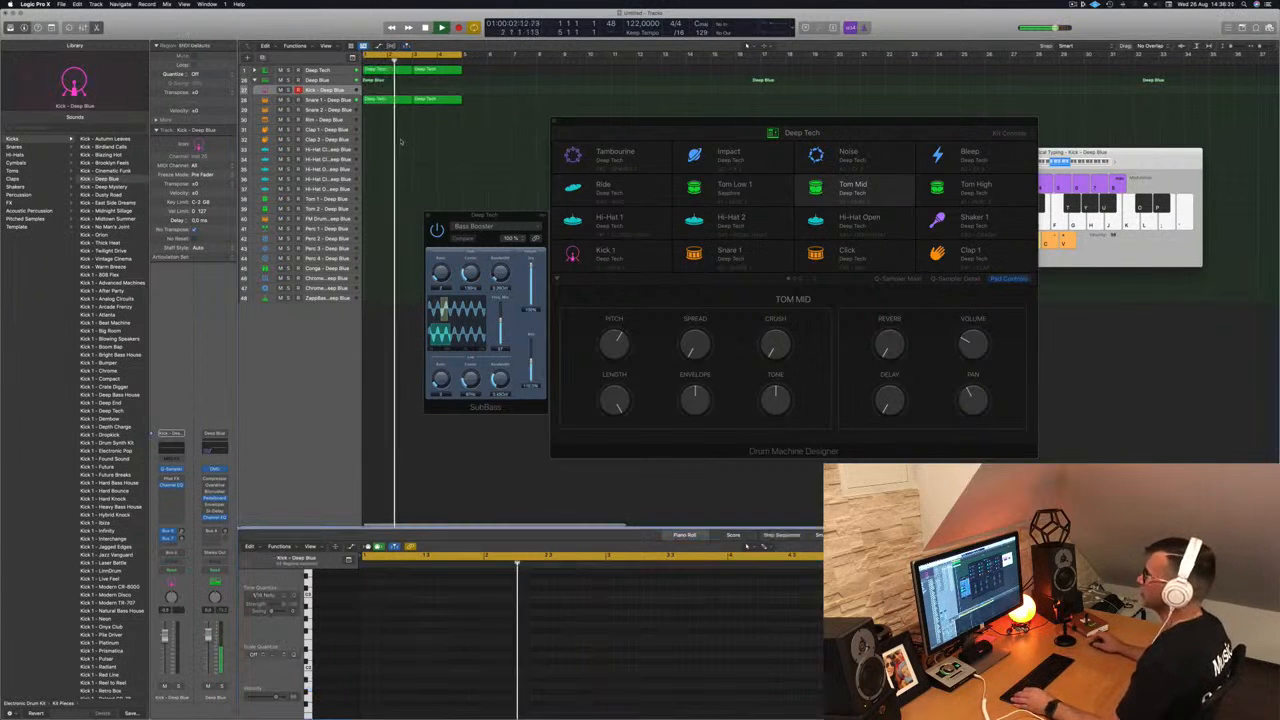
pyautogui.click(381, 98)
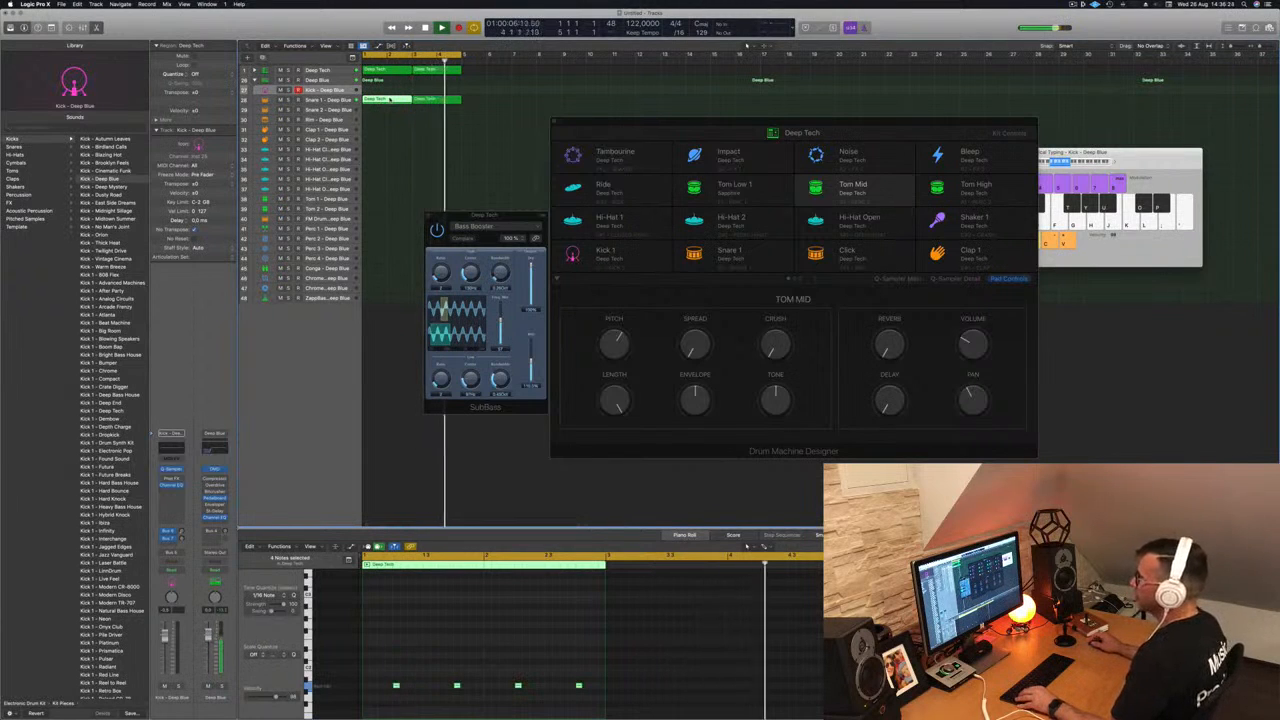
pyautogui.moveTo(390, 99); pyautogui.dragTo(388, 170)
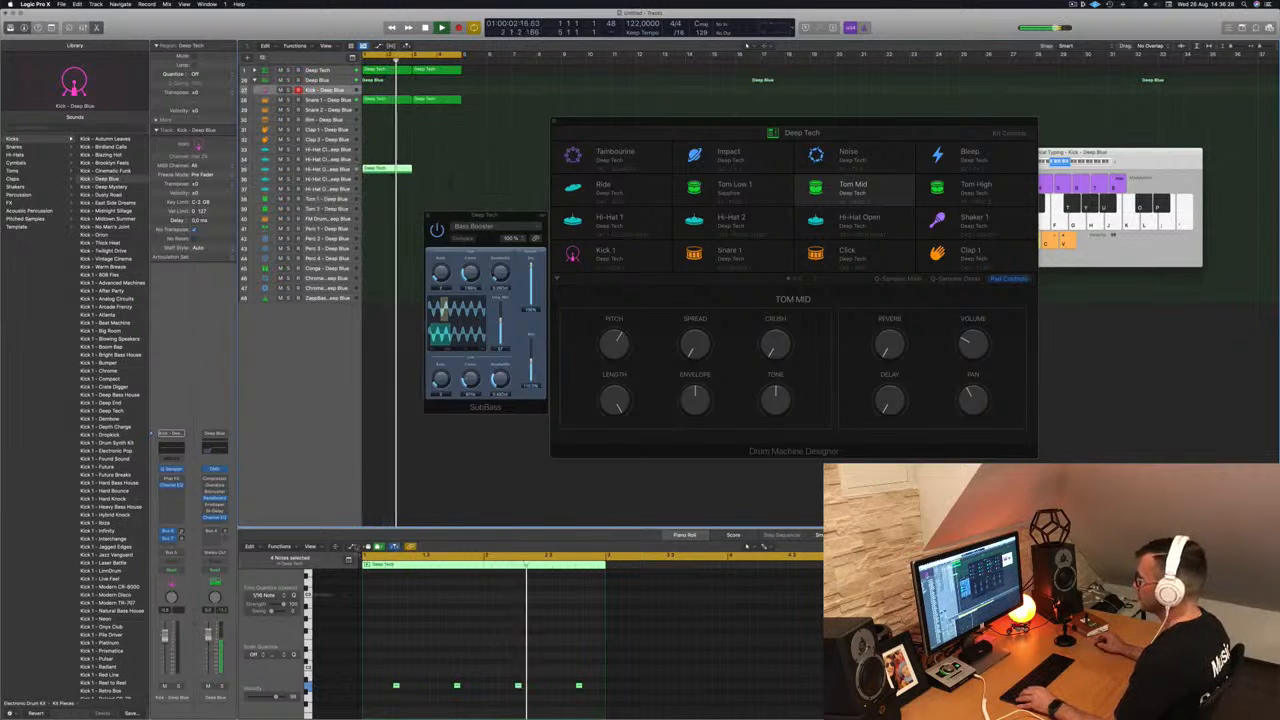
# Step: Transpose all notes in the open hi-hat region up and shift them half a beat earlier
pyautogui.moveTo(388, 677); pyautogui.dragTo(597, 693)
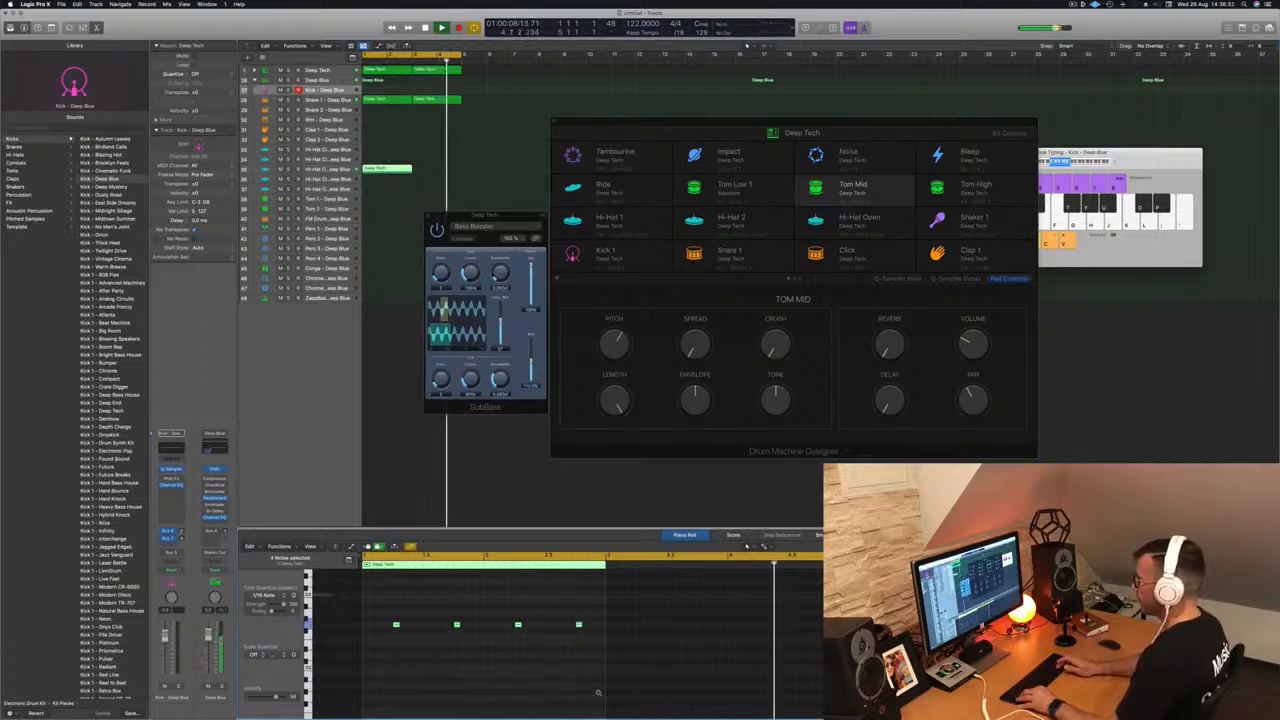
pyautogui.hotkey('alt', 'Up')
pyautogui.hotkey('alt', 'Up')
pyautogui.click(599, 692)
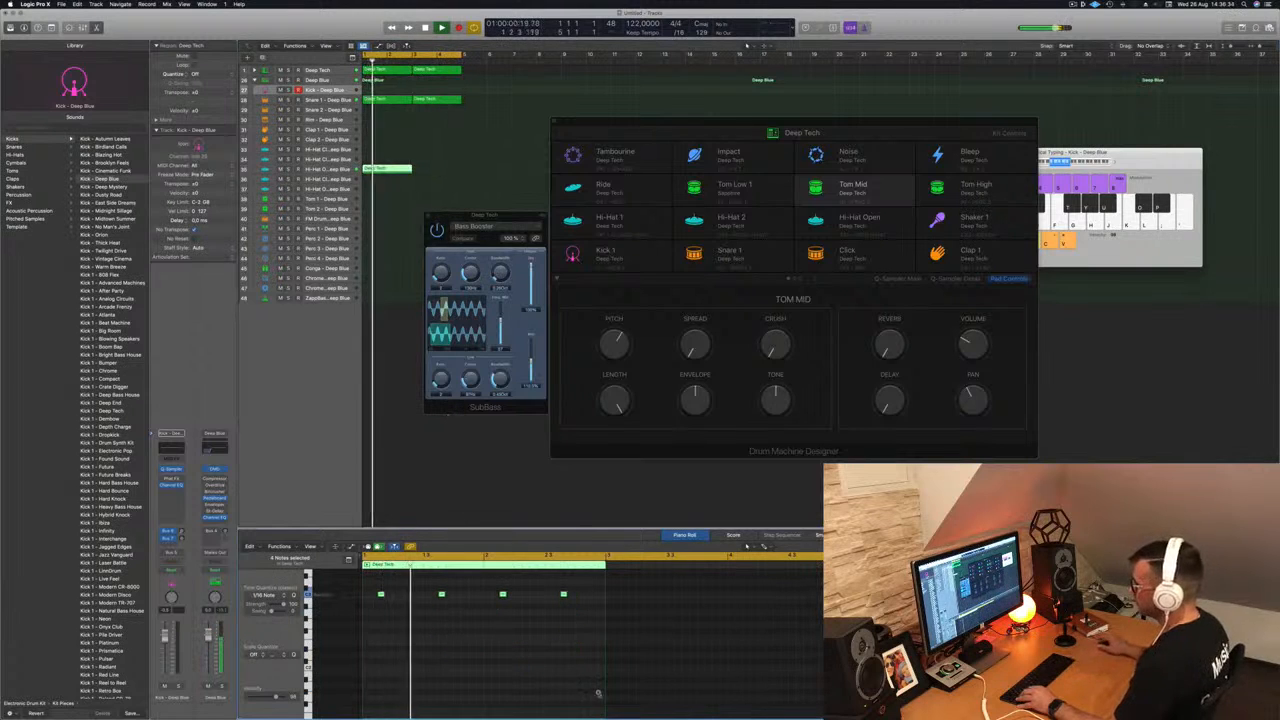
# Step: Duplicate the open hi-hat notes one beat later and copy the region to bar 3
pyautogui.moveTo(571, 600); pyautogui.dragTo(409, 594)
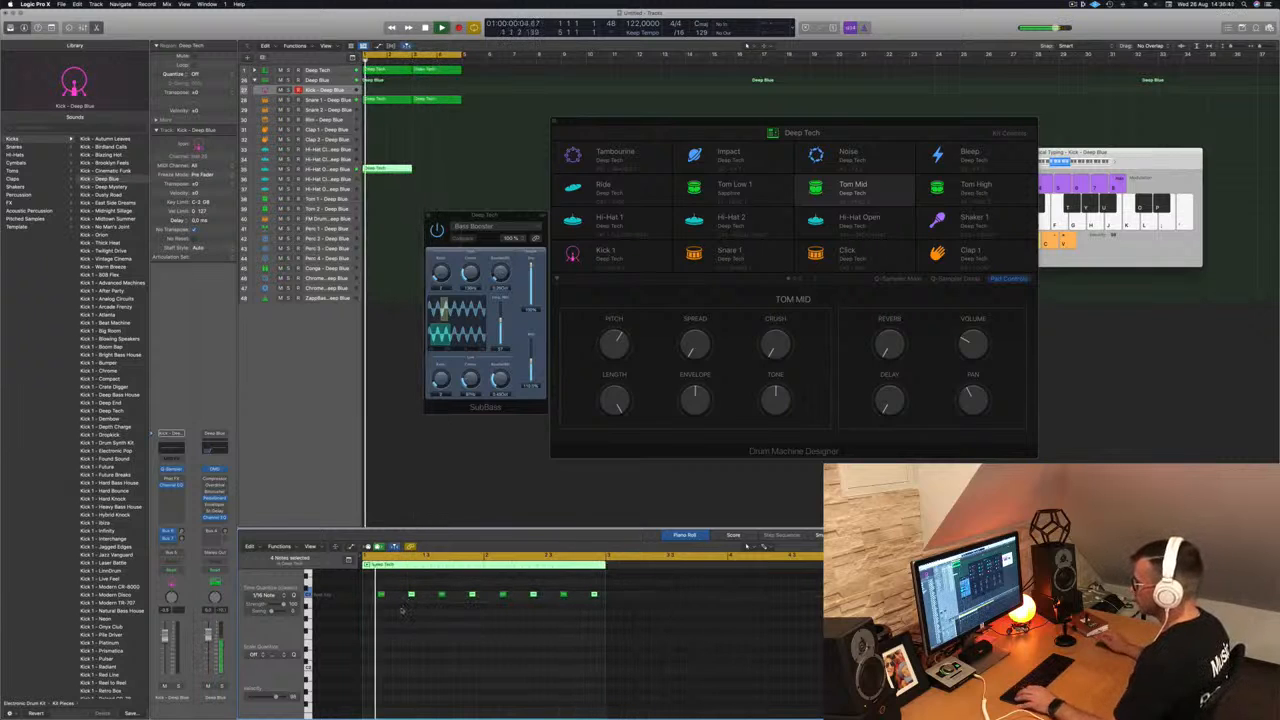
pyautogui.moveTo(392, 169); pyautogui.dragTo(443, 176)
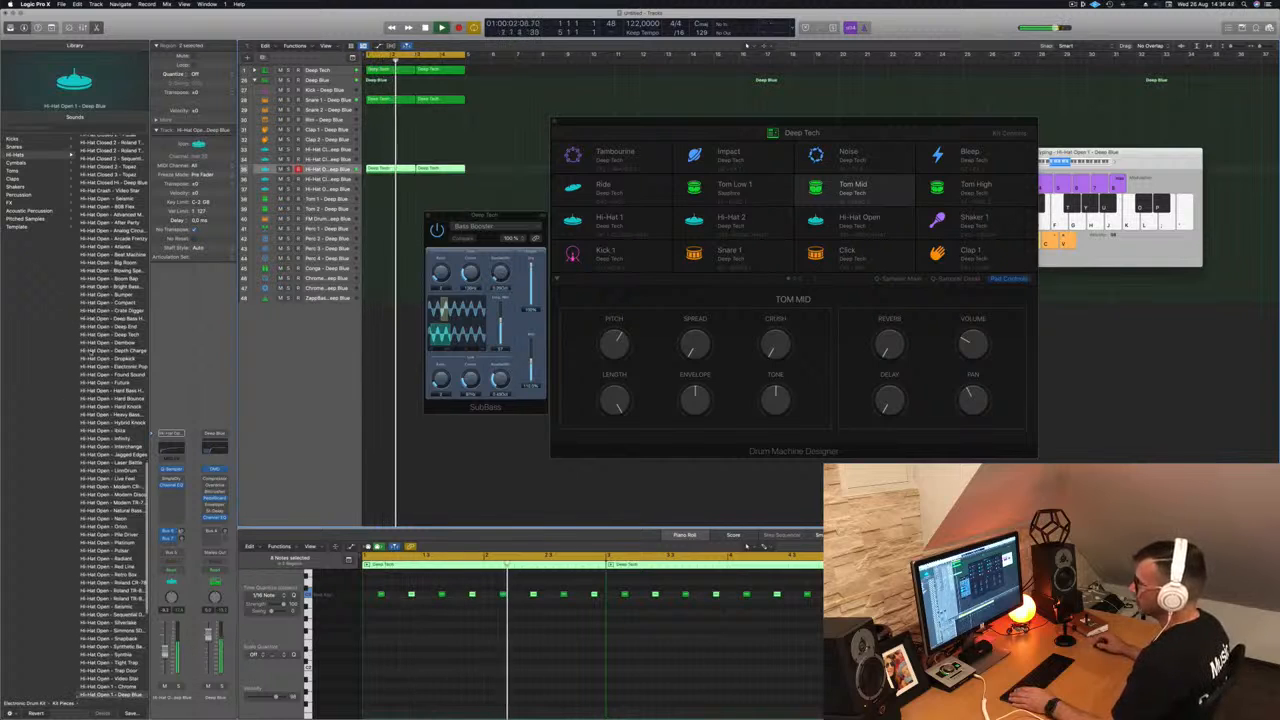
# Step: Load the Hi-Hat Open - Deep End sound on the open hi-hat track and move the SubBass window away from the tracks
pyautogui.click(124, 334)
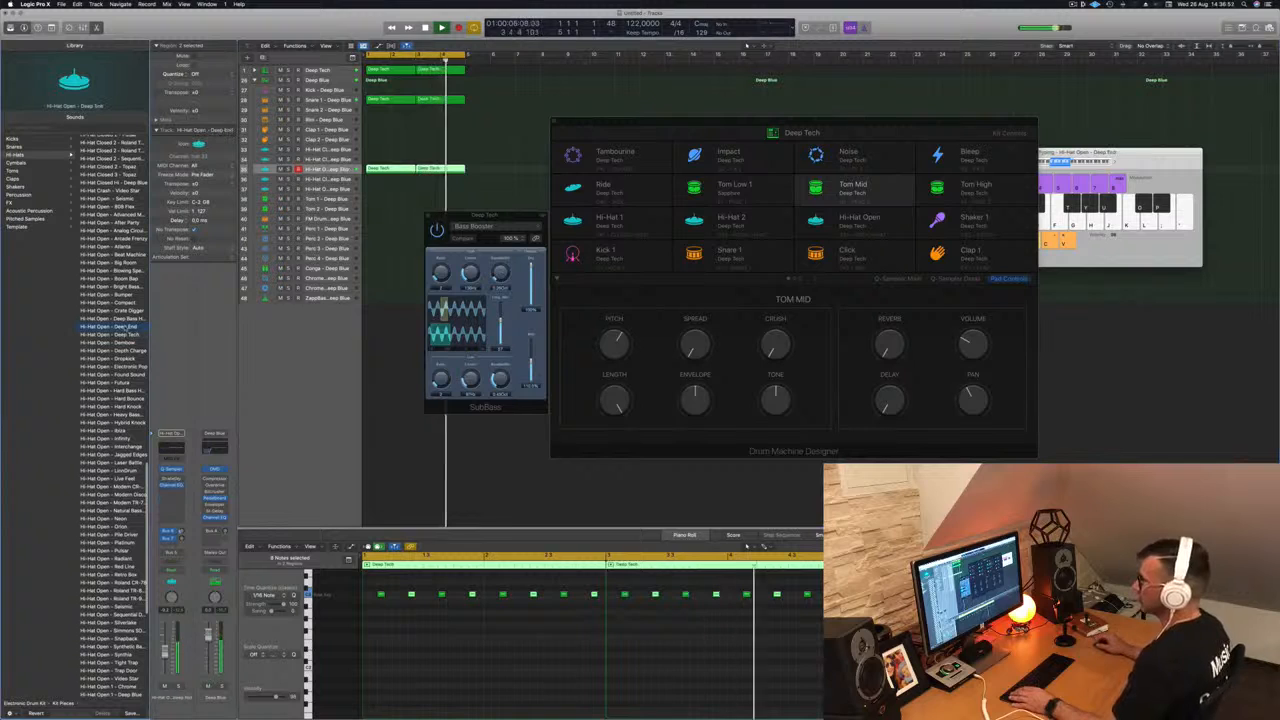
pyautogui.click(124, 326)
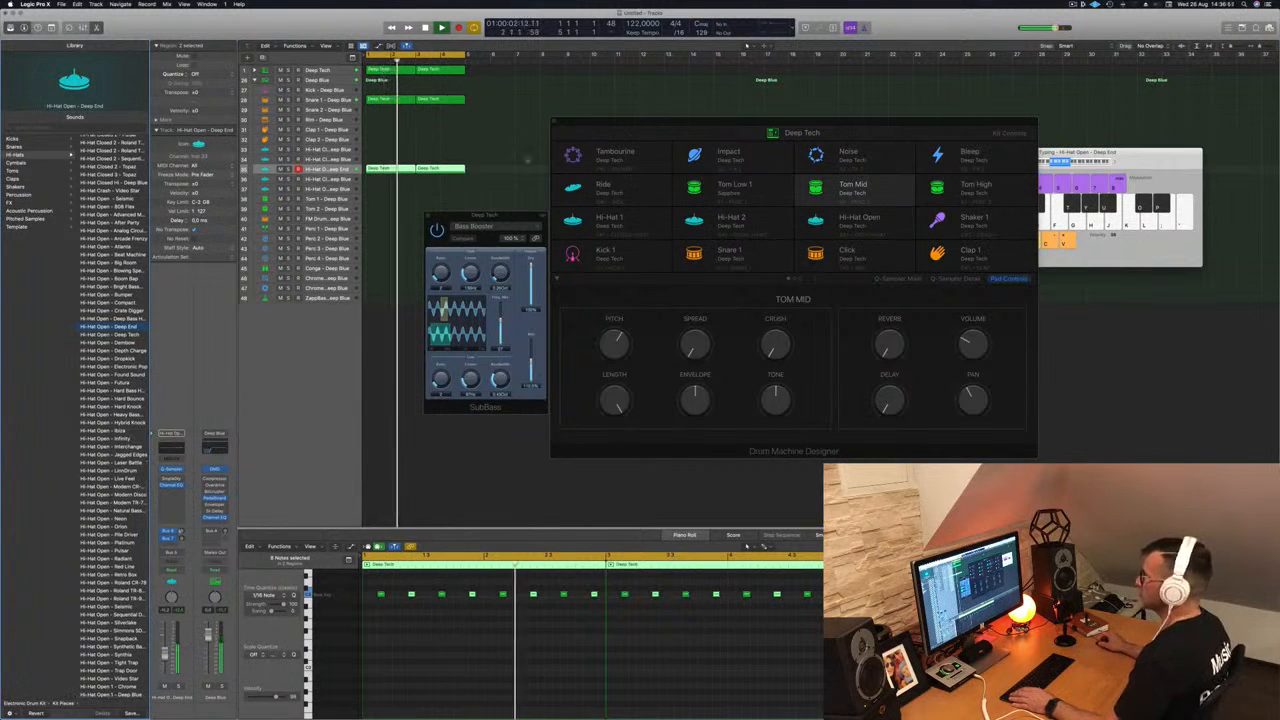
pyautogui.moveTo(485, 214); pyautogui.dragTo(895, 187)
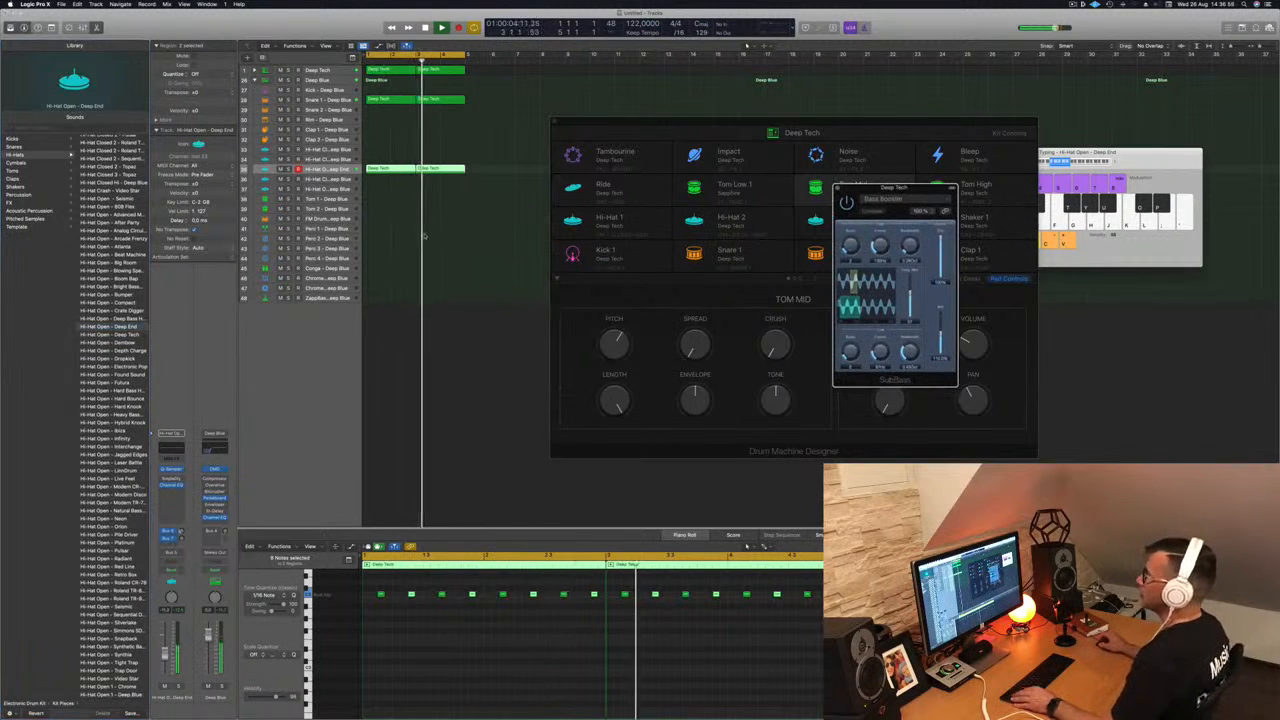
# Step: Copy the first open hi-hat region onto the Hi-Hat Closed 1 – Deep Blue track
pyautogui.press('super+Up')
pyautogui.click(386, 174)
pyautogui.click(386, 166)
pyautogui.moveTo(386, 166); pyautogui.dragTo(387, 150)
# Step: Shift the closed hi-hat notes half a beat earlier with duplicates three sixteenths later, and copy the region to bar 3
pyautogui.moveTo(370, 584); pyautogui.dragTo(606, 609)
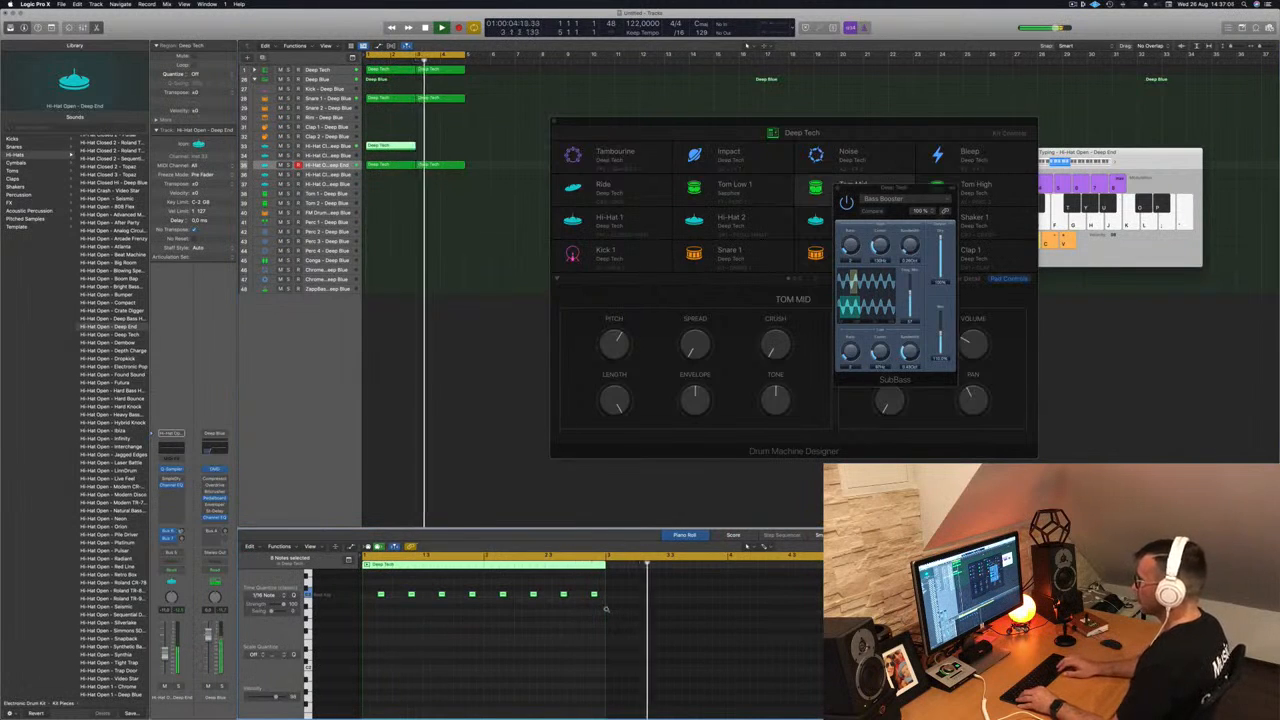
pyautogui.hotkey('alt', 'Left')
pyautogui.hotkey('alt', 'Left')
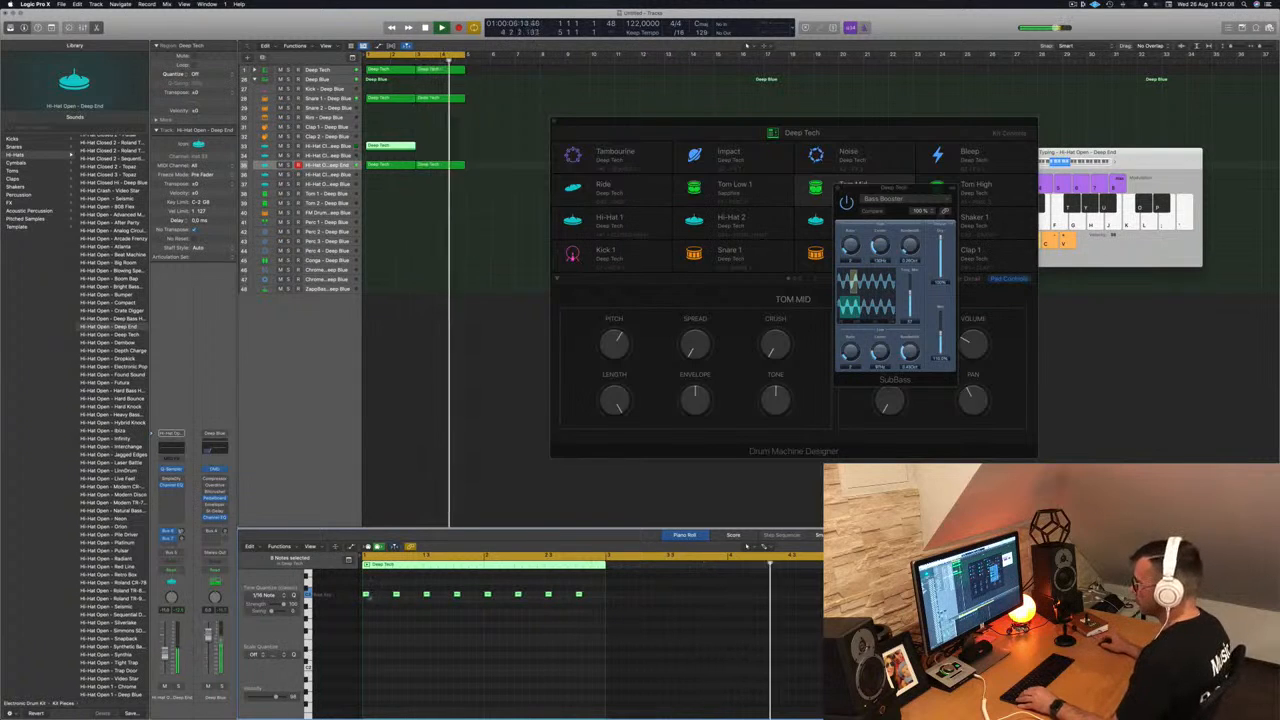
pyautogui.moveTo(367, 595); pyautogui.dragTo(392, 599)
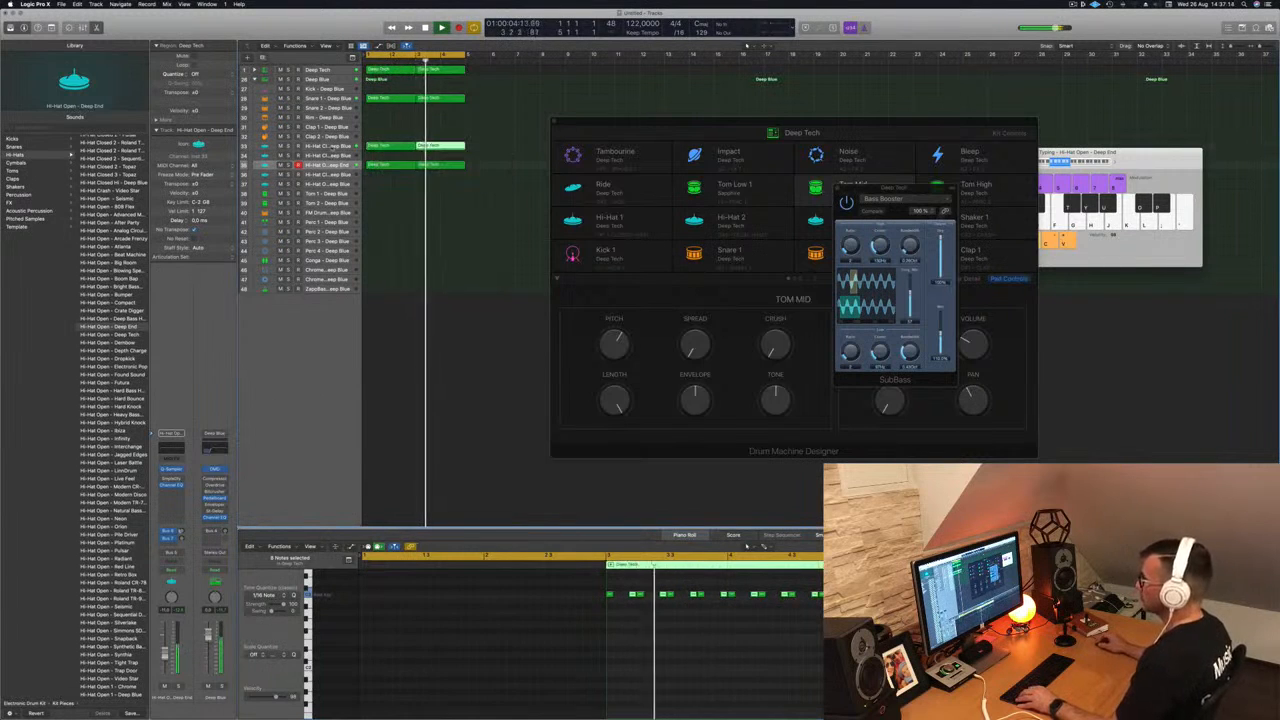
# Step: Open the Sample Delay on the Hi-Hat Closed 1 – Deep Blue track and load its 8 Samples preset
pyautogui.click(333, 148)
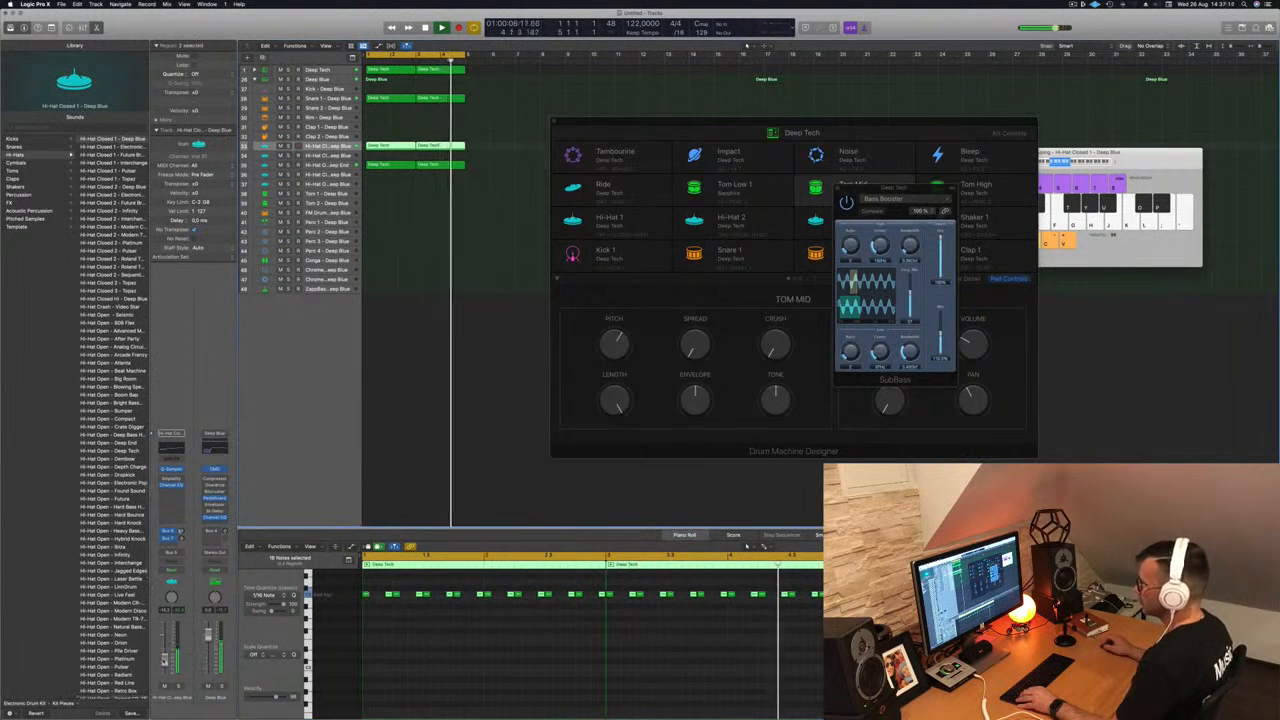
pyautogui.click(171, 479)
pyautogui.click(460, 119)
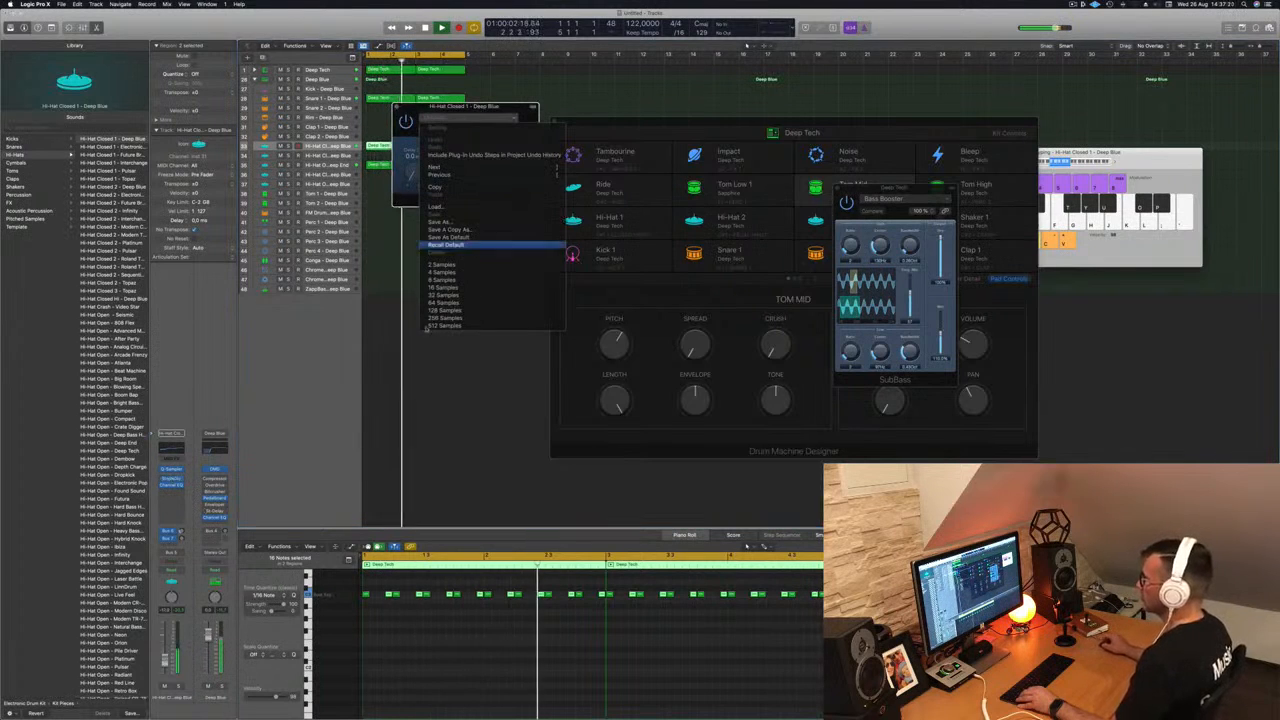
pyautogui.click(447, 281)
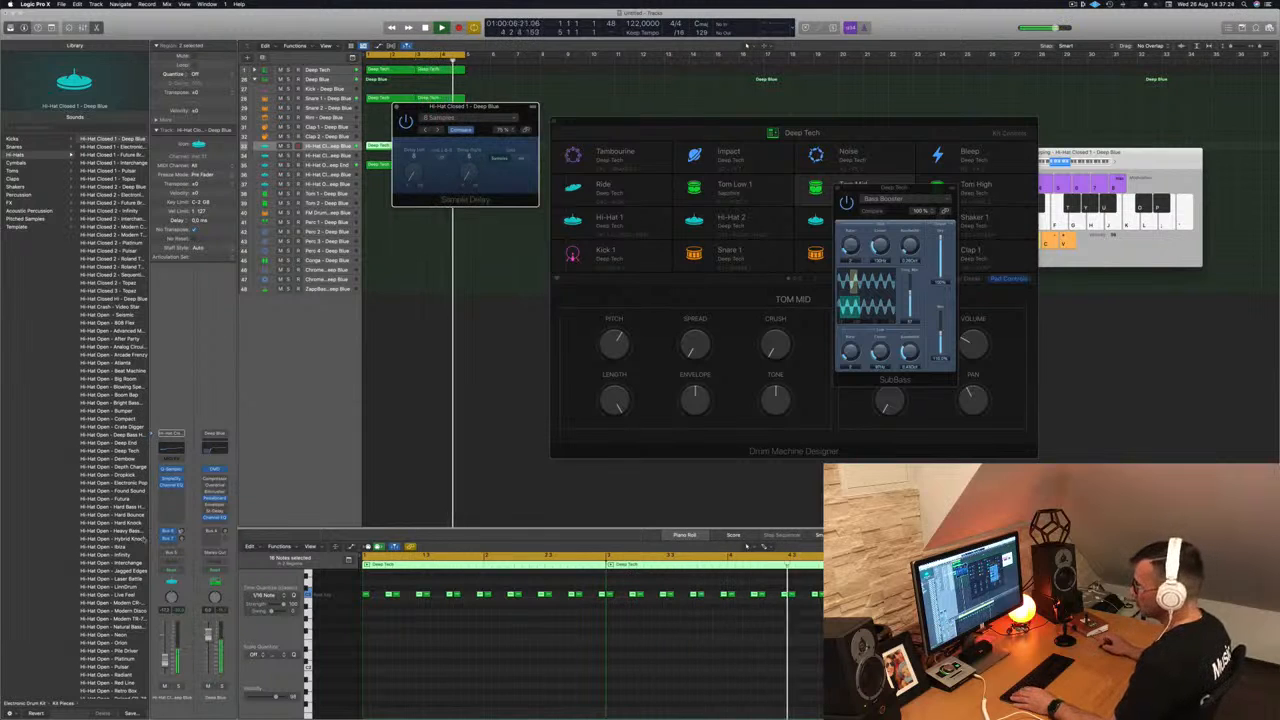
# Step: Replace the Sample Delay on the Hi-Hat Closed 1 – Deep Blue track with a stereo instance of Stereo Delay and close its window
pyautogui.click(180, 480)
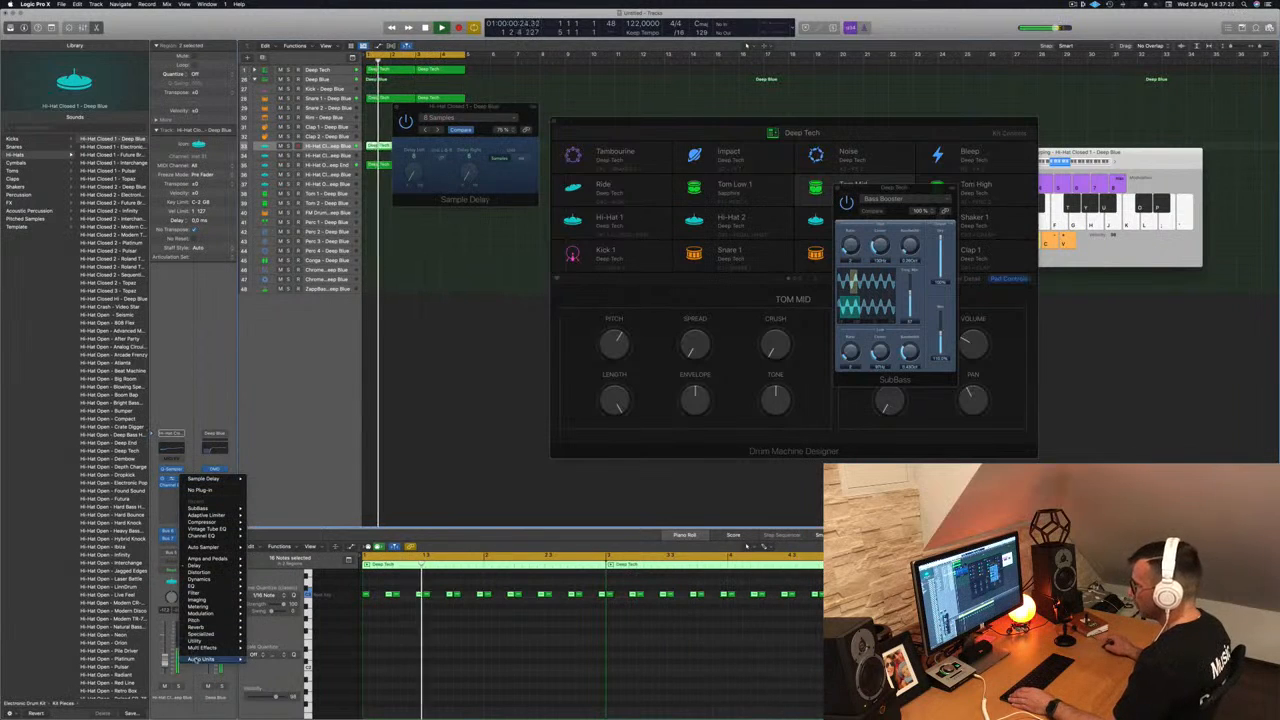
pyautogui.moveTo(200, 565)
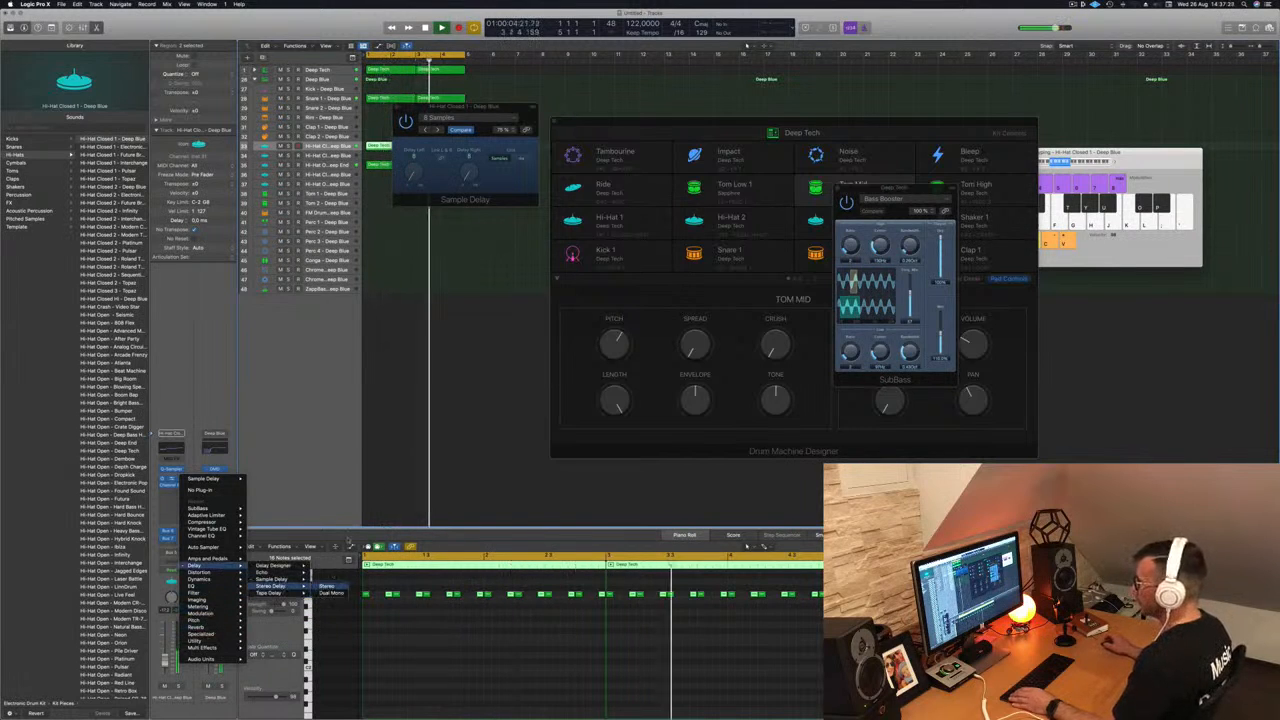
pyautogui.click(324, 587)
pyautogui.moveTo(511, 112); pyautogui.dragTo(653, 186)
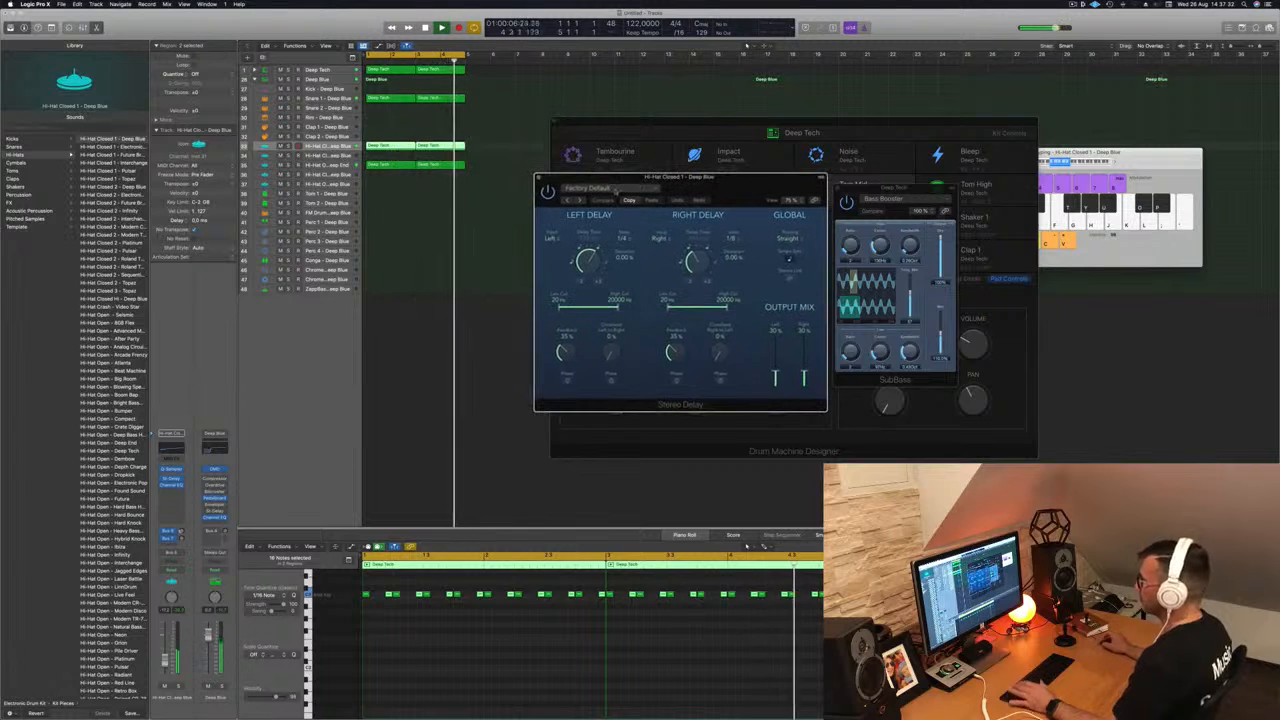
pyautogui.moveTo(740, 185); pyautogui.dragTo(719, 193)
pyautogui.press('super+w')
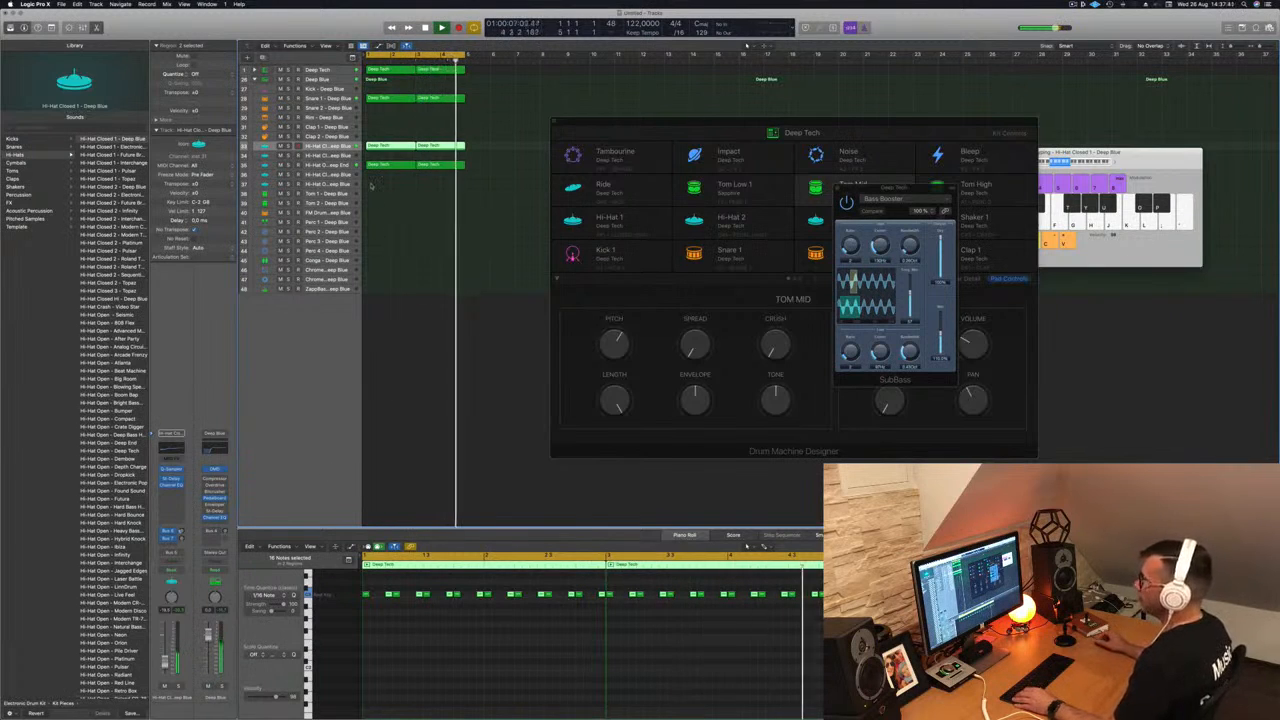
# Step: Copy the first closed hi-hat region onto the Perc 1 – Deep Blue track at bar 1
pyautogui.click(378, 165)
pyautogui.click(386, 147)
pyautogui.moveTo(386, 147); pyautogui.dragTo(387, 222)
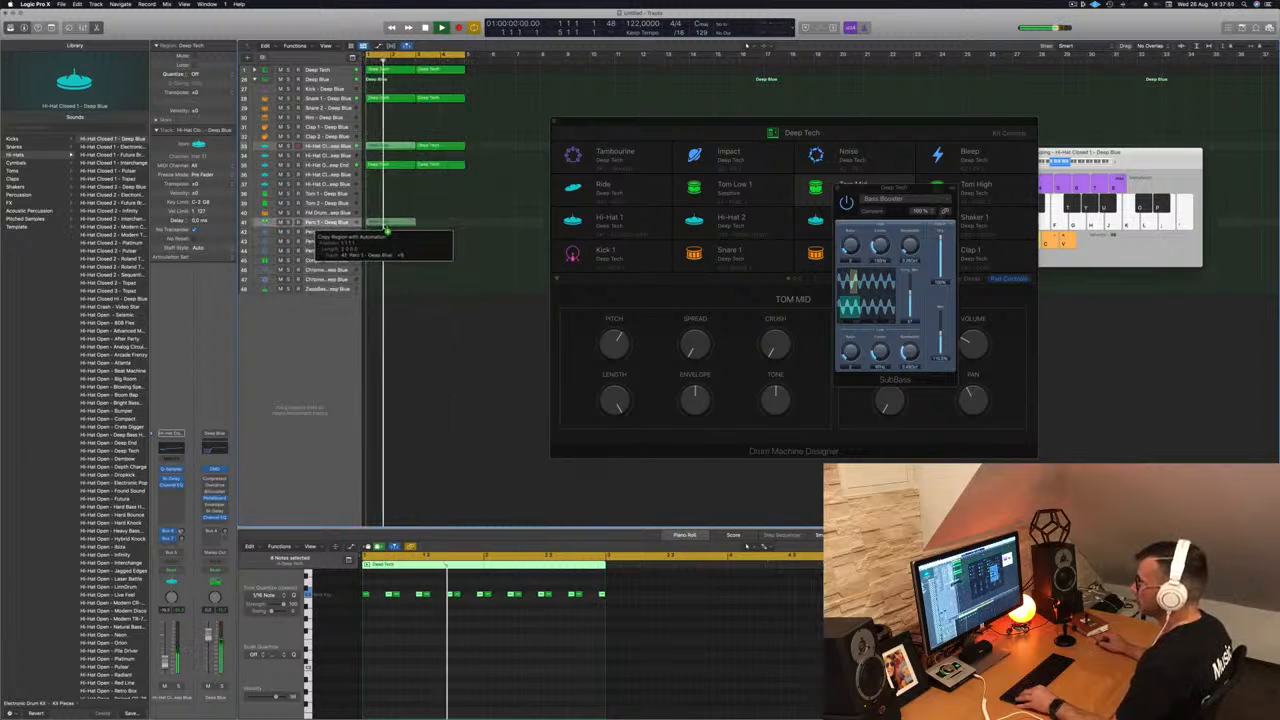
pyautogui.moveTo(385, 226); pyautogui.dragTo(386, 222)
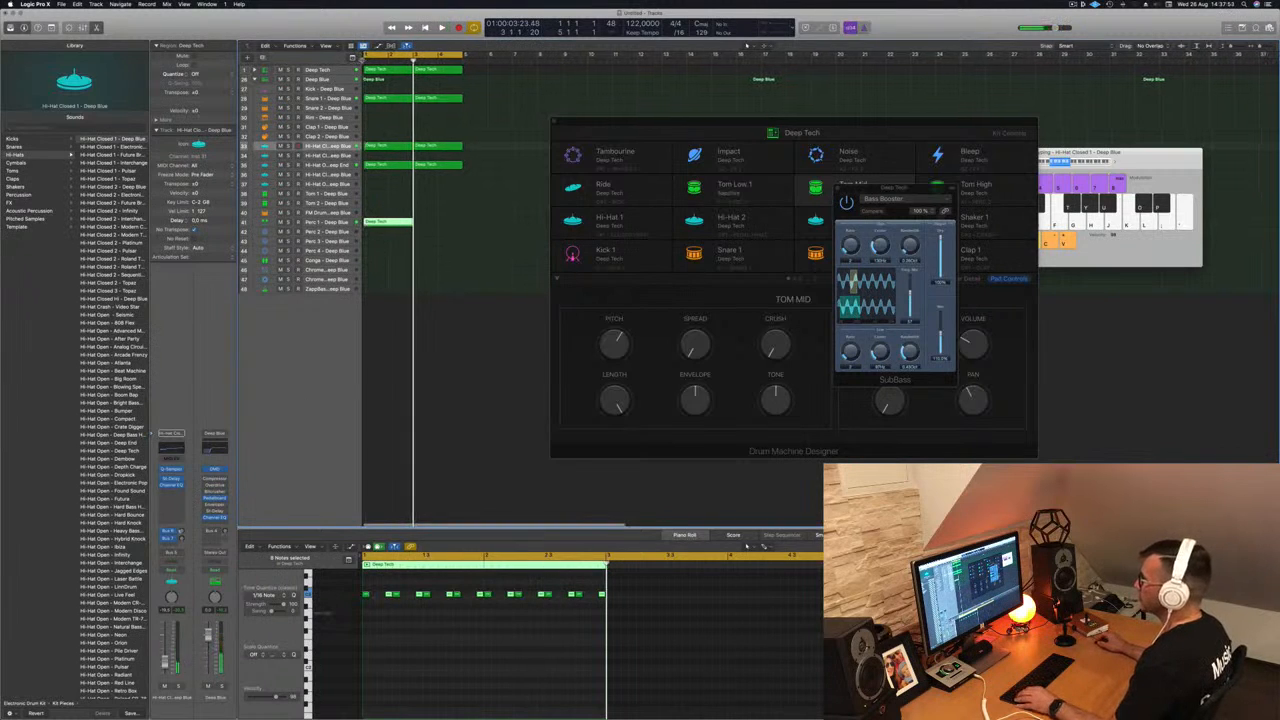
# Step: Shift the notes in the Perc 1 – Deep Blue region half a beat later and copy the region to bar 3
pyautogui.moveTo(364, 67); pyautogui.dragTo(429, 67)
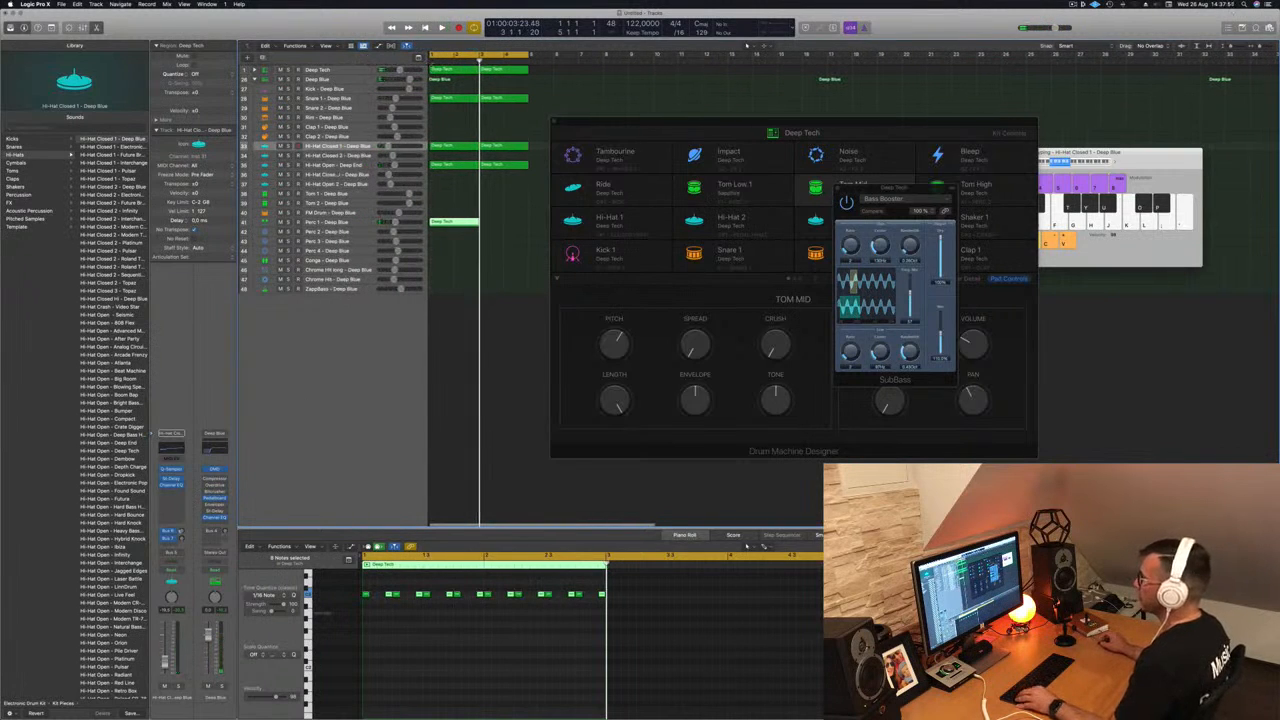
pyautogui.scroll(8, 368, 330)
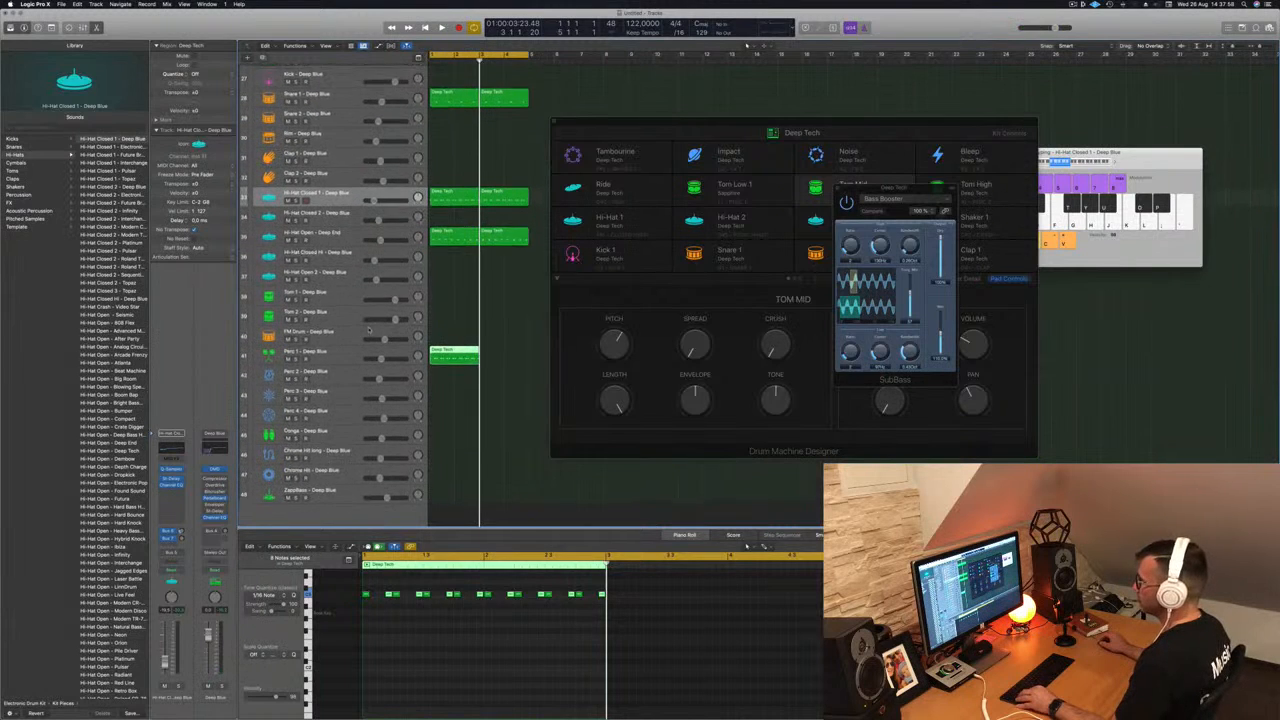
pyautogui.scroll(4, 369, 330)
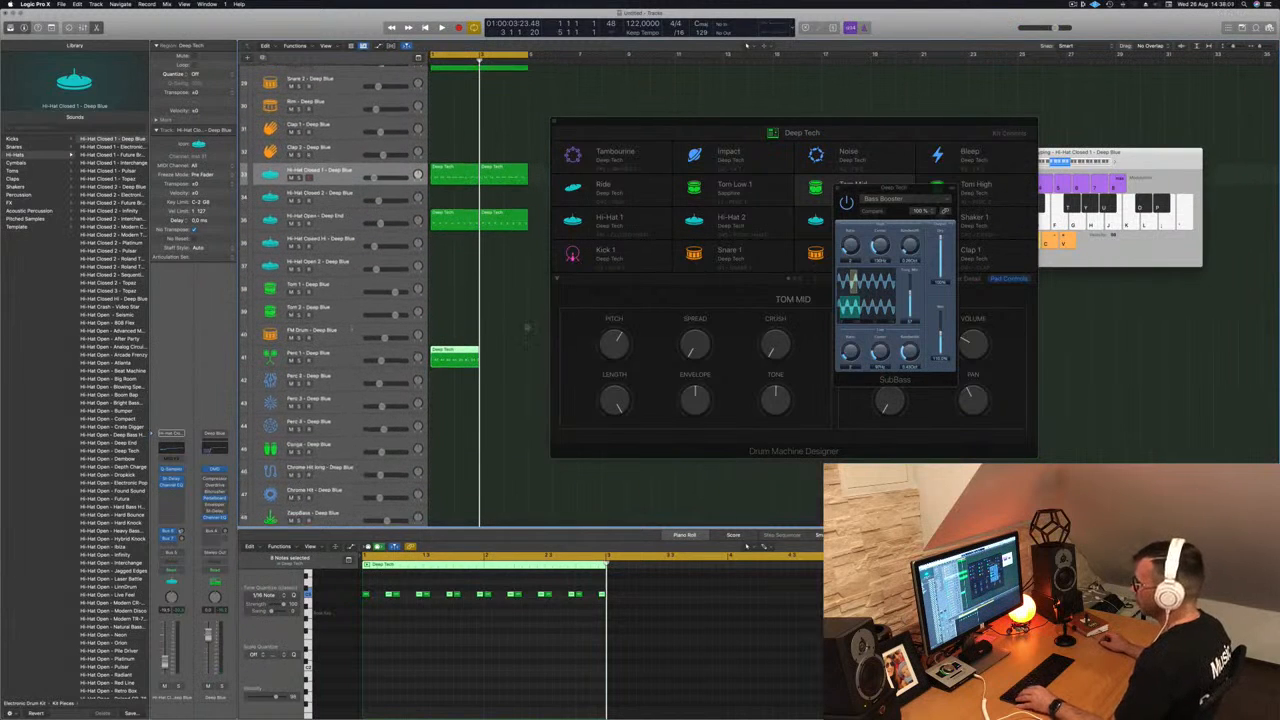
pyautogui.scroll(-2, 340, 290)
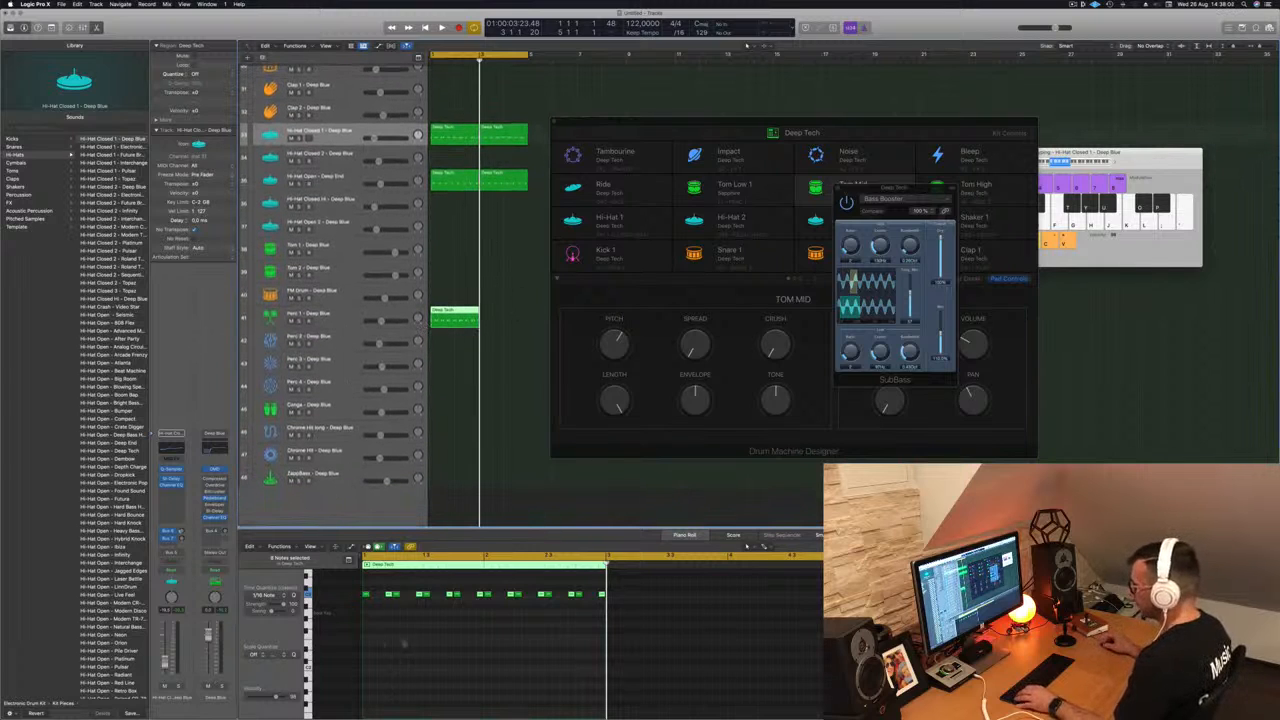
pyautogui.press('space')
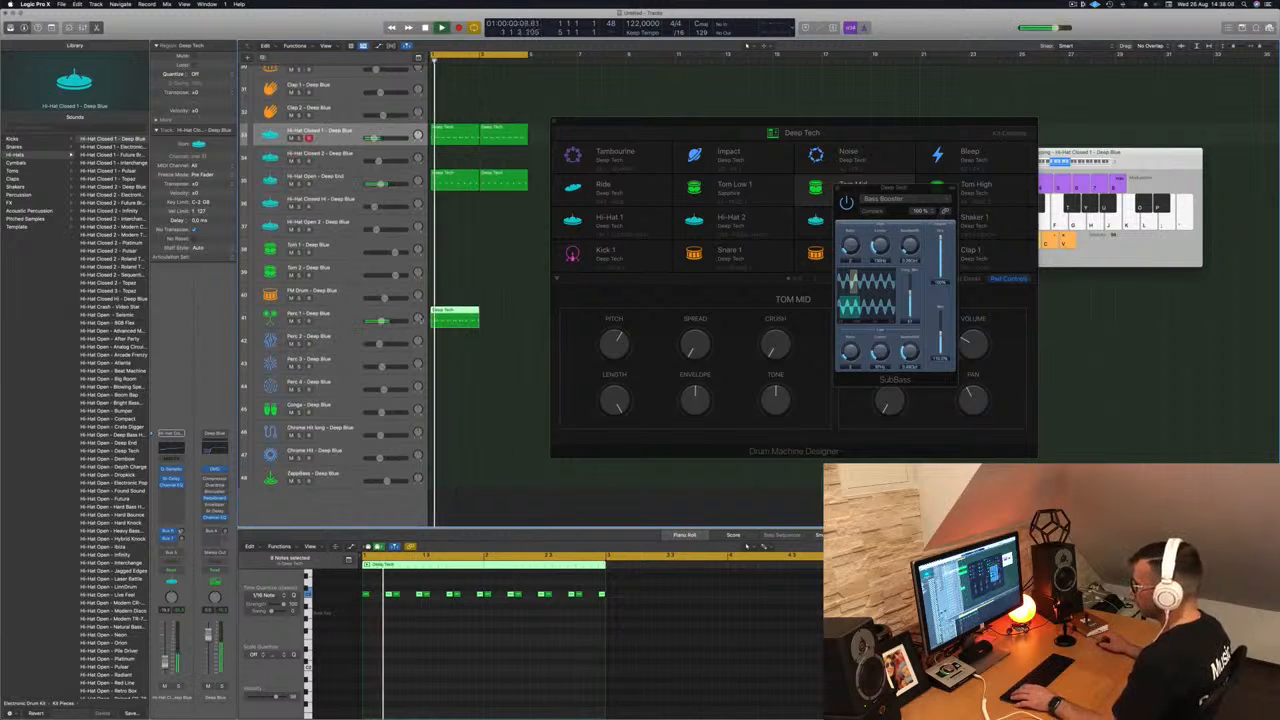
pyautogui.click(537, 601)
pyautogui.moveTo(606, 612); pyautogui.dragTo(605, 613)
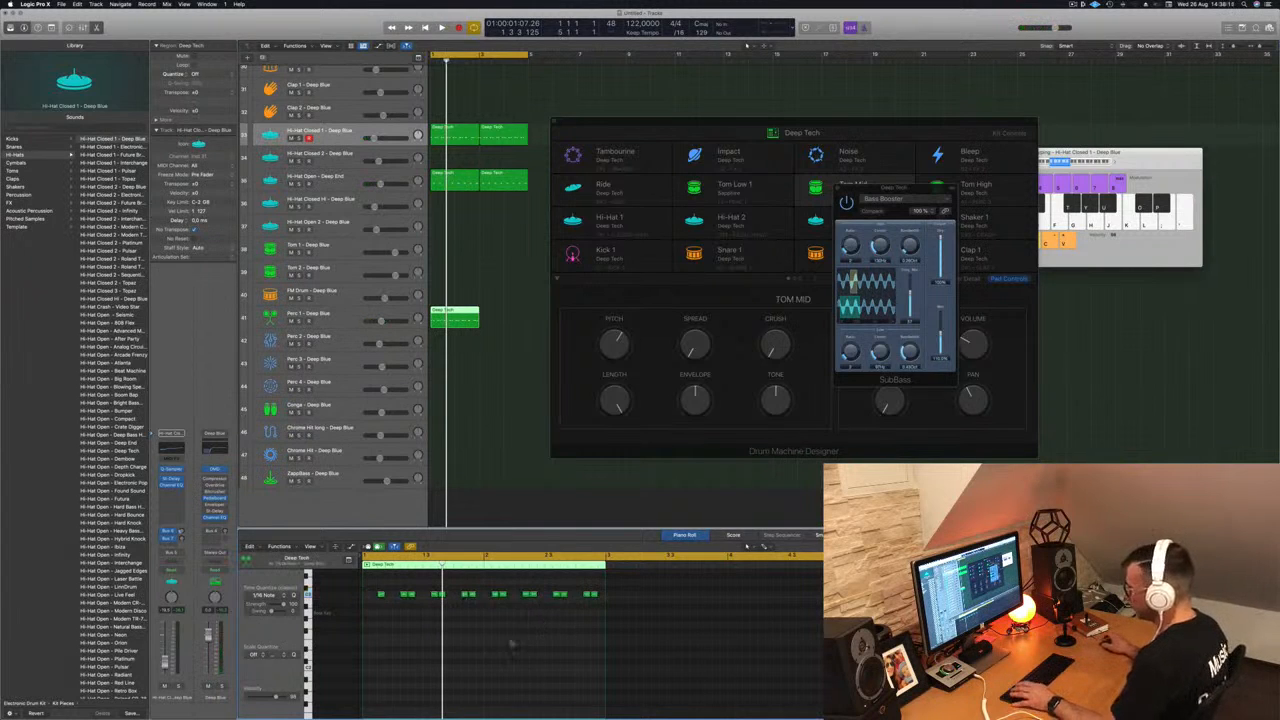
pyautogui.moveTo(451, 318); pyautogui.dragTo(500, 318)
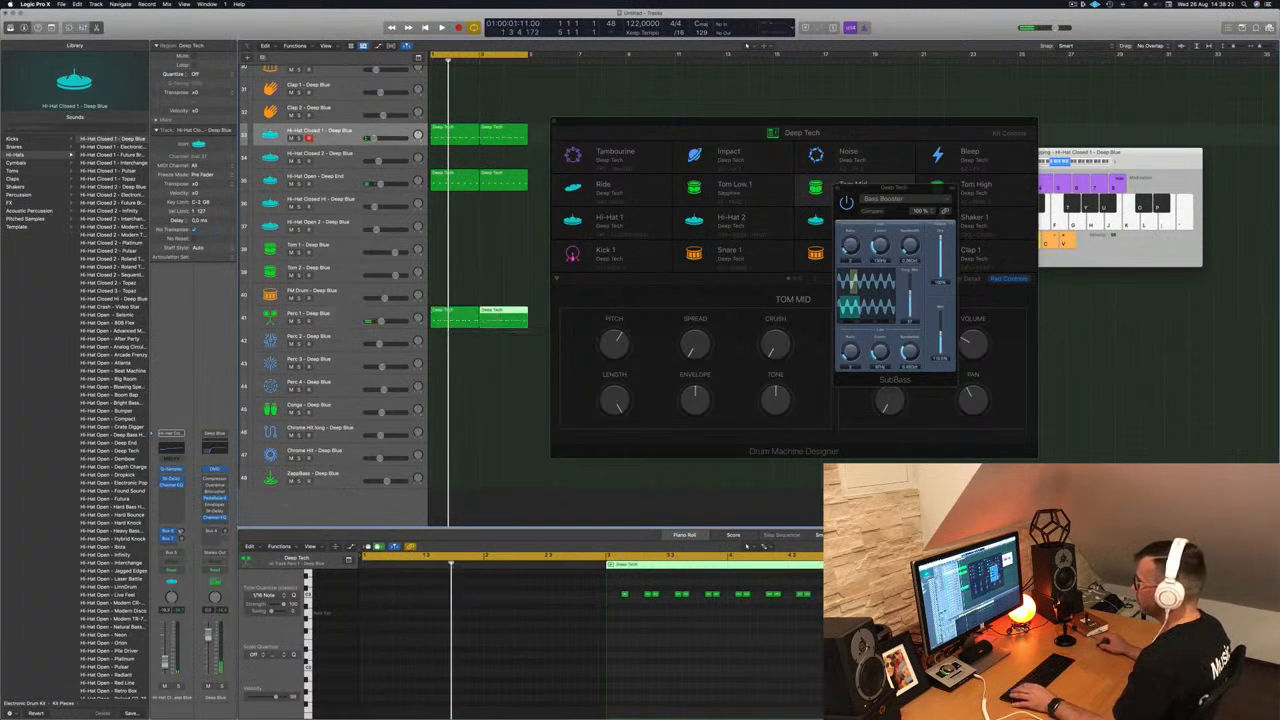
# Step: Load the Shaker - 808 Flex sound from the Shakers category on the Perc 1 – Deep Blue track
pyautogui.click(330, 314)
pyautogui.scroll(10, 115, 400)
pyautogui.scroll(10, 115, 418)
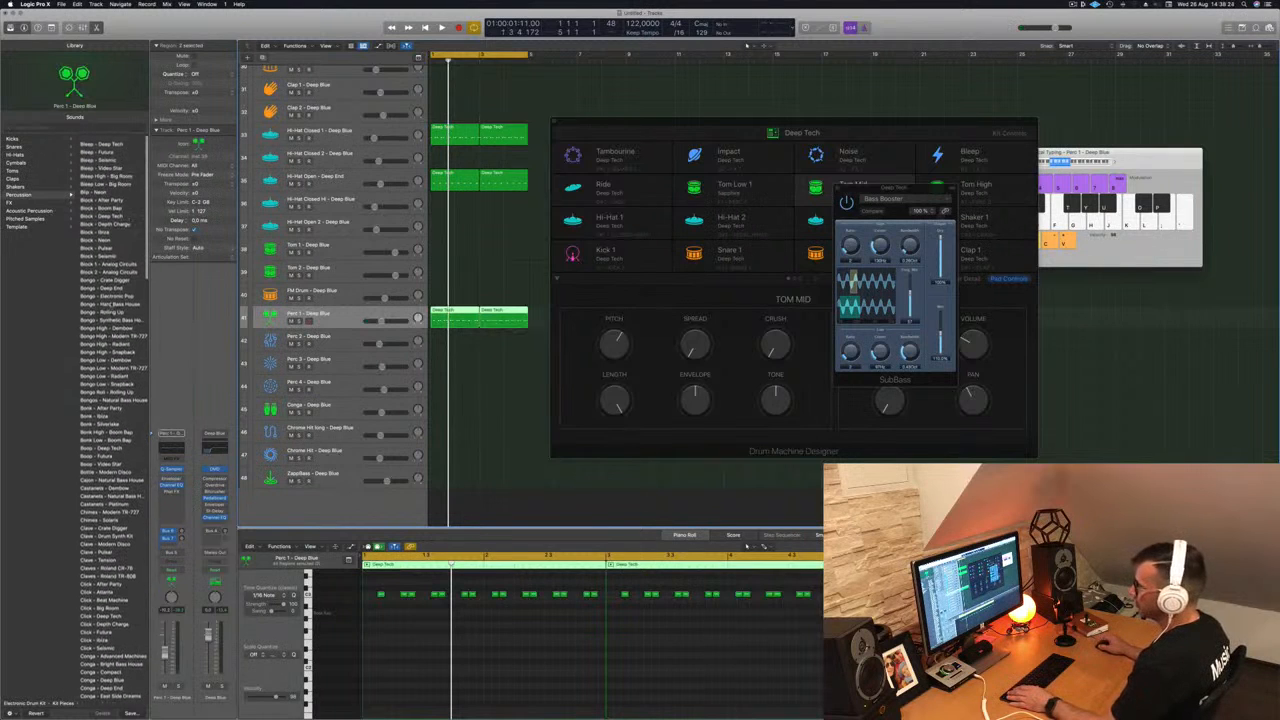
pyautogui.scroll(-8, 115, 420)
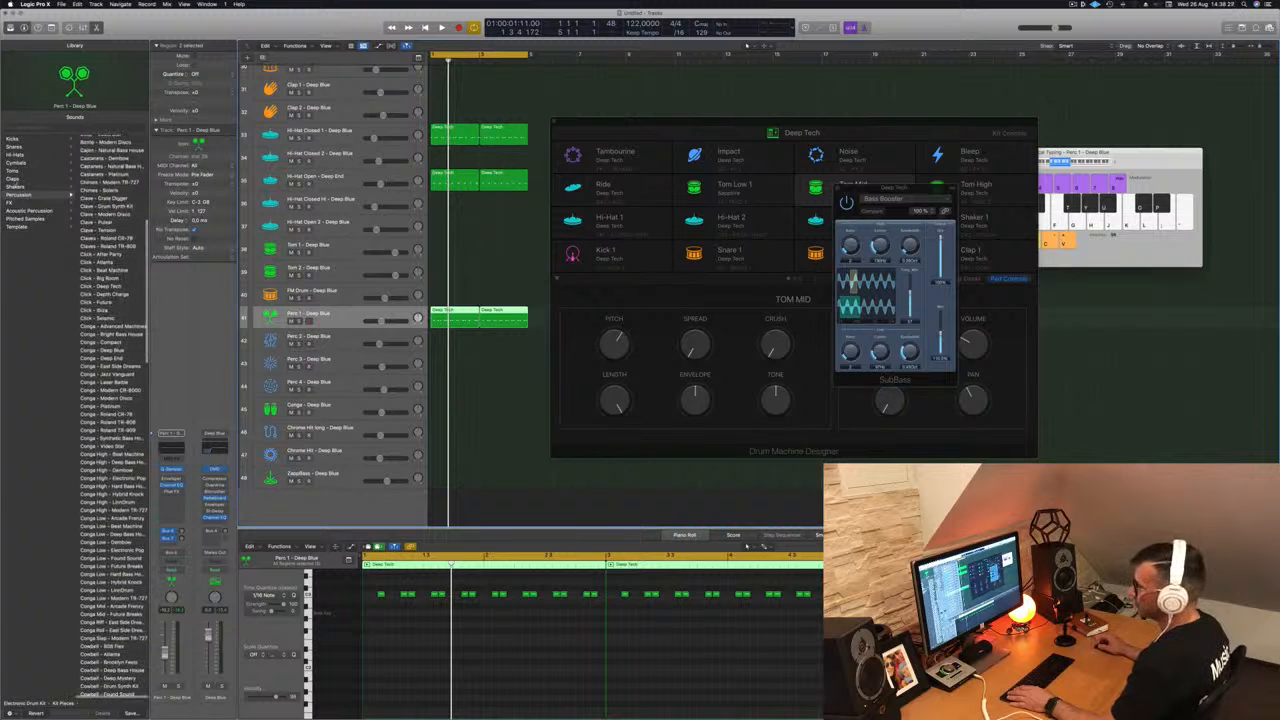
pyautogui.click(16, 187)
pyautogui.scroll(-5, 133, 274)
pyautogui.scroll(5, 130, 260)
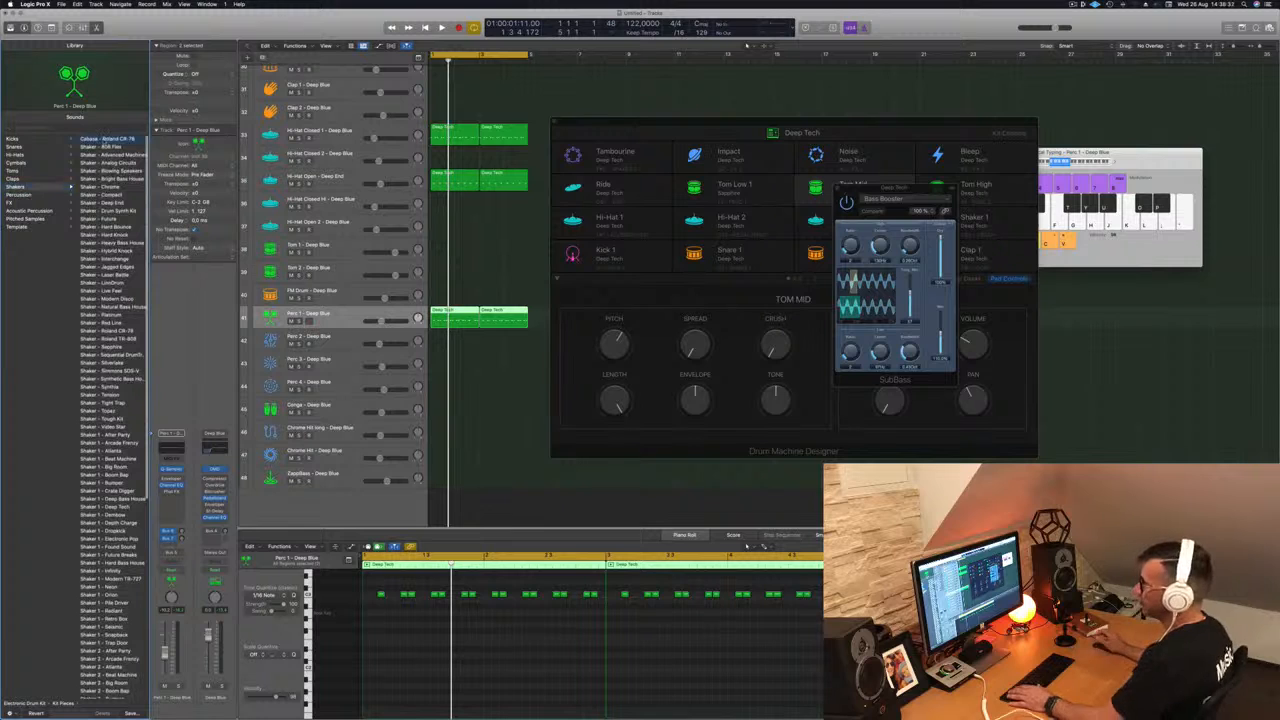
pyautogui.press('space')
pyautogui.click(103, 146)
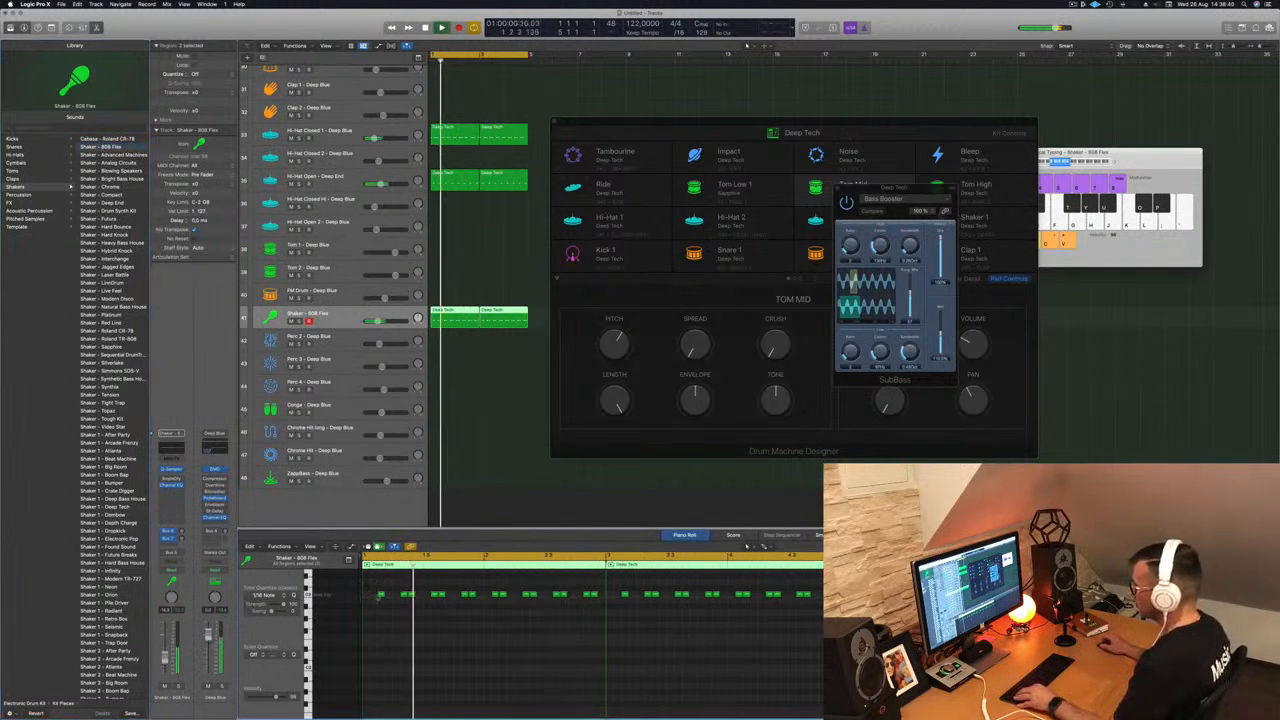
# Step: Add a note one sixteenth before the first note of both shaker regions and load the Shaker - Analog Circuits sound
pyautogui.click(377, 596)
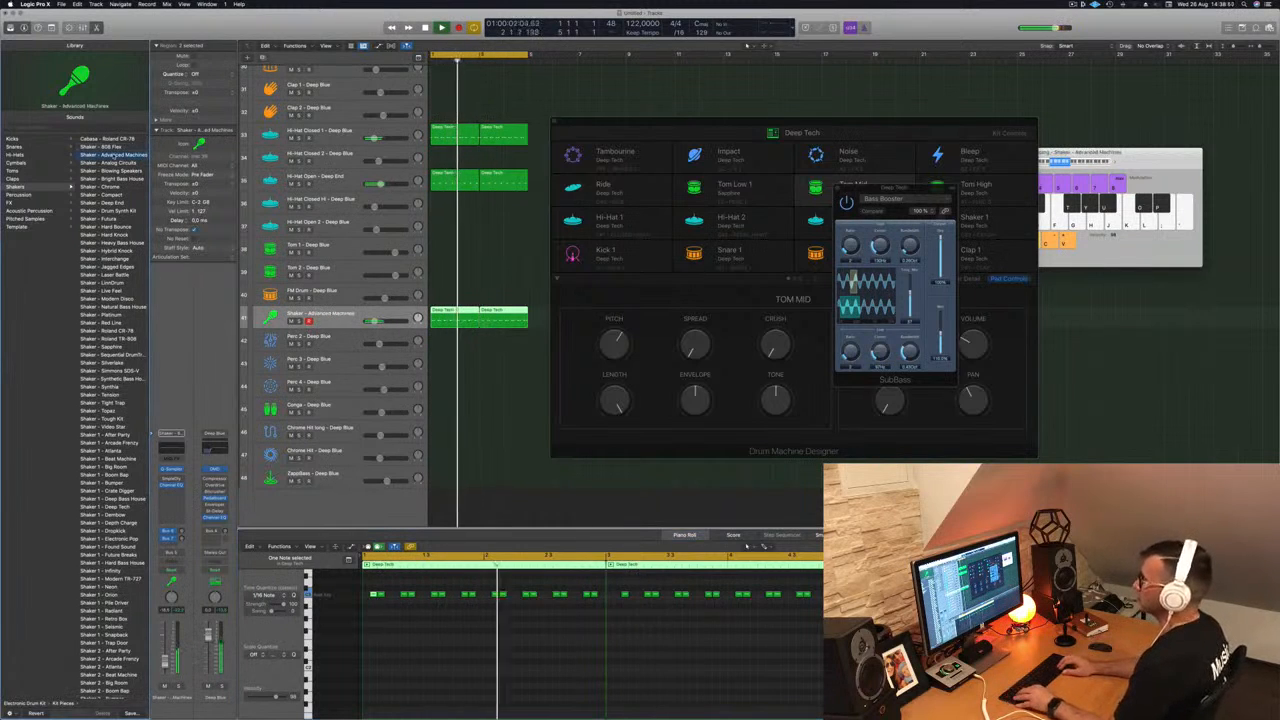
pyautogui.press('Down')
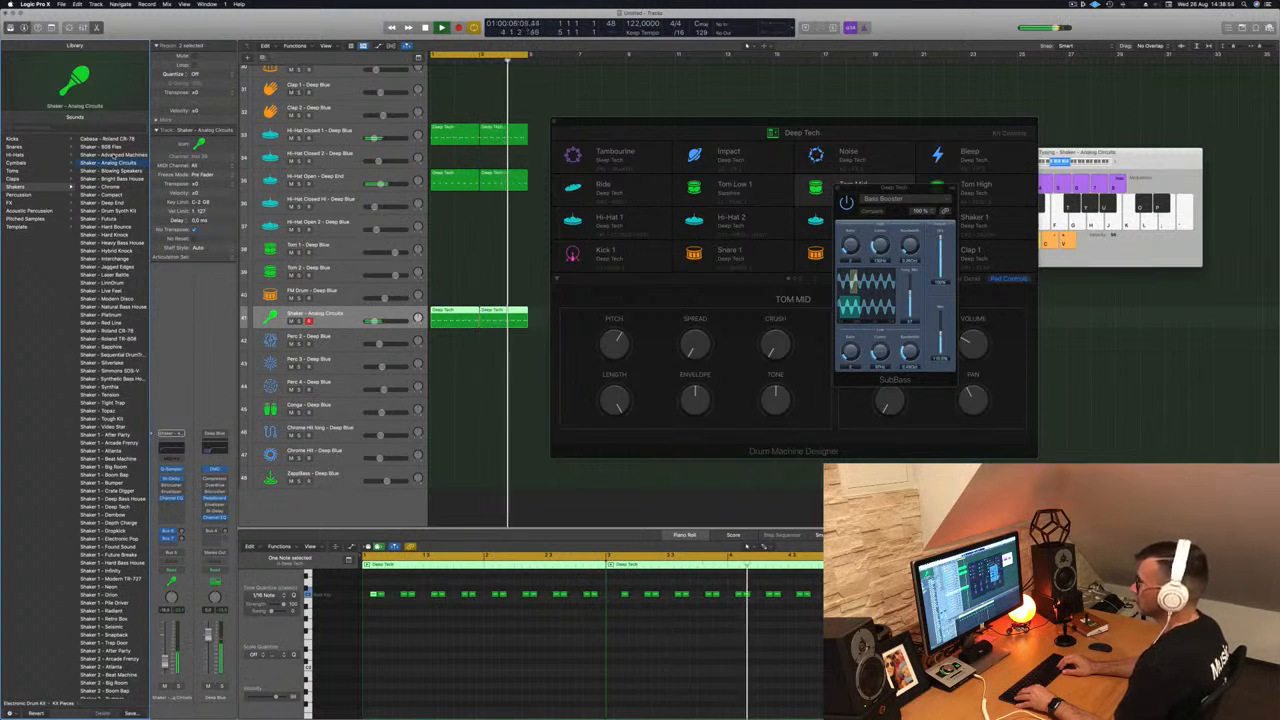
pyautogui.press('Down')
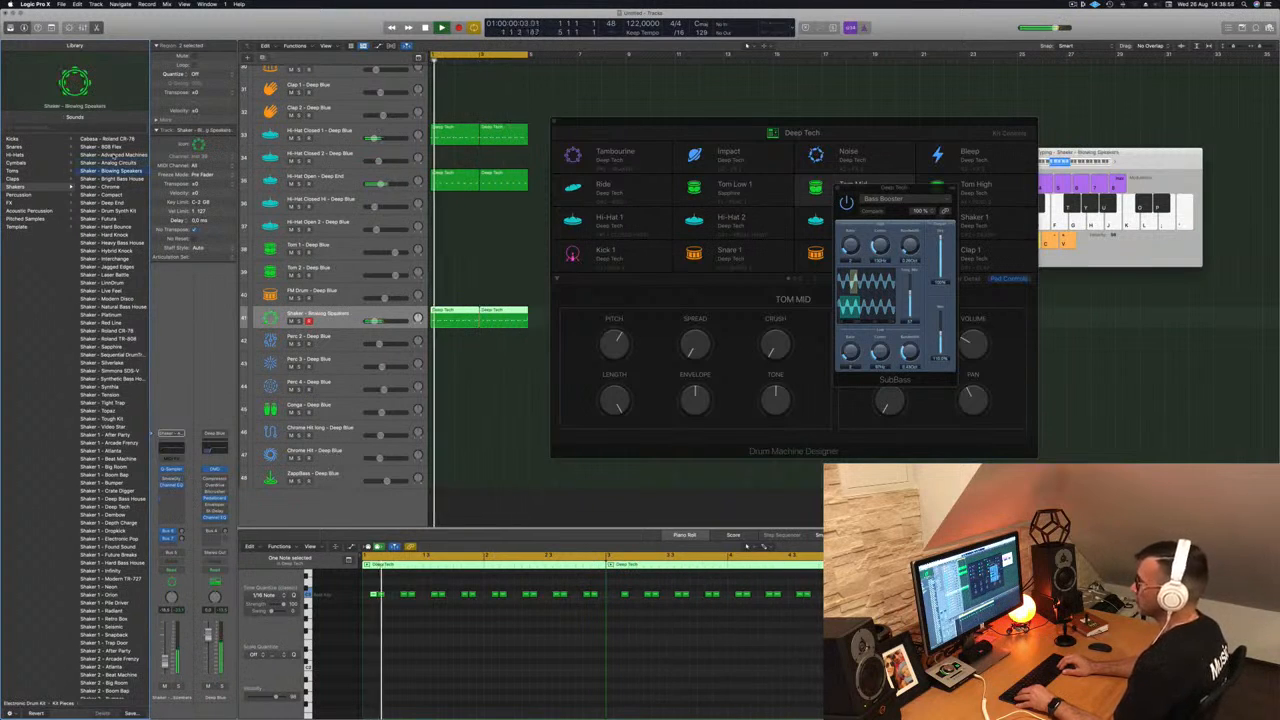
pyautogui.press('Up')
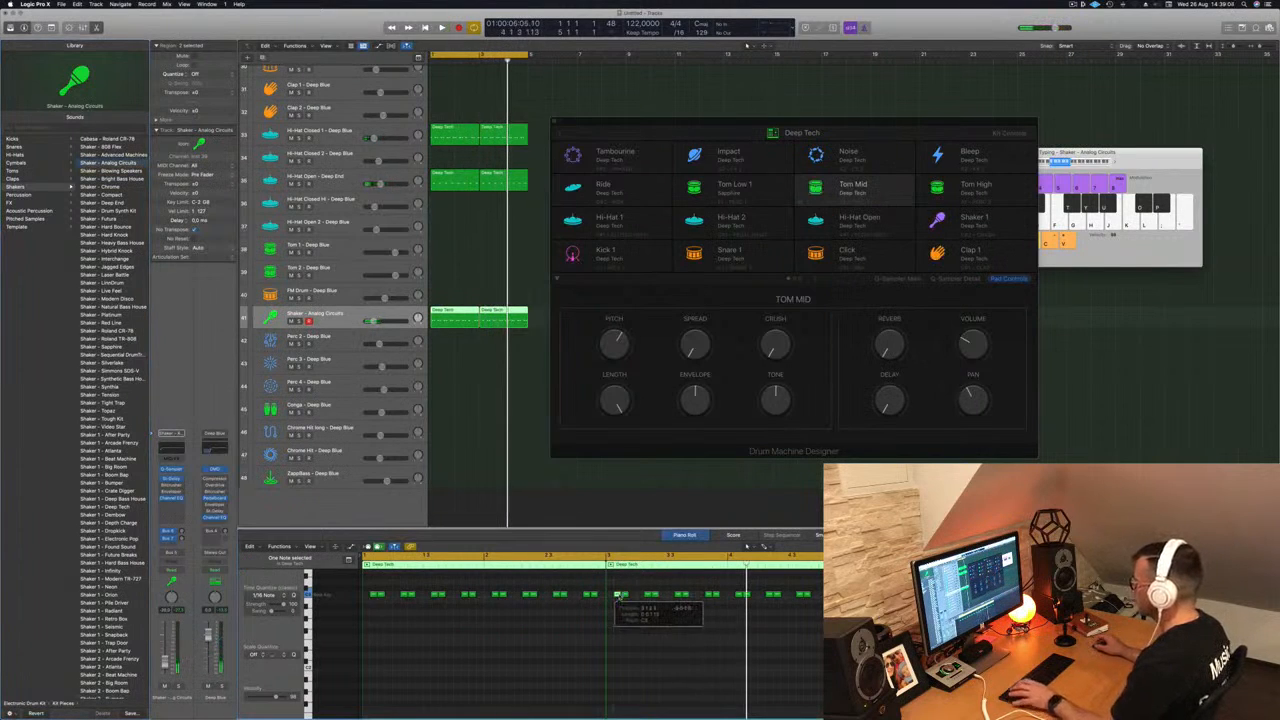
# Step: Close the Drum Machine Designer window and adjust the Compressor threshold on the main Deep Blue track
pyautogui.click(554, 122)
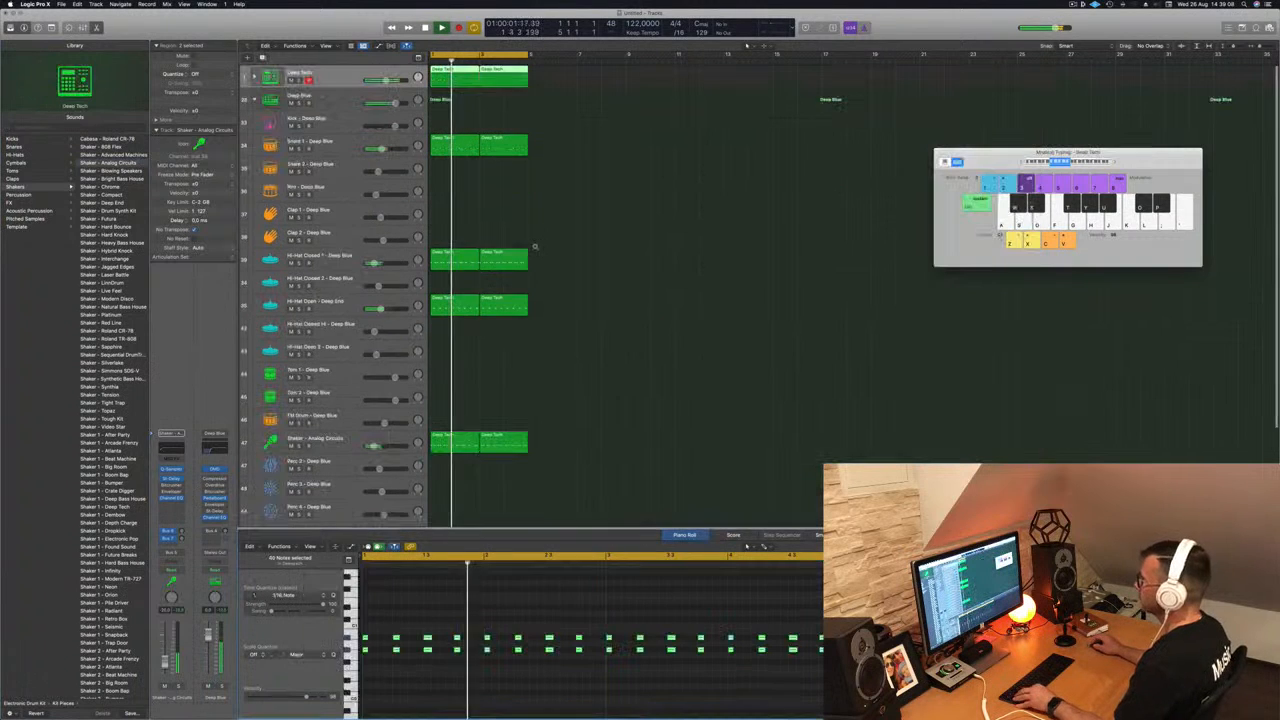
pyautogui.scroll(-3, 580, 255)
pyautogui.scroll(-5, 585, 265)
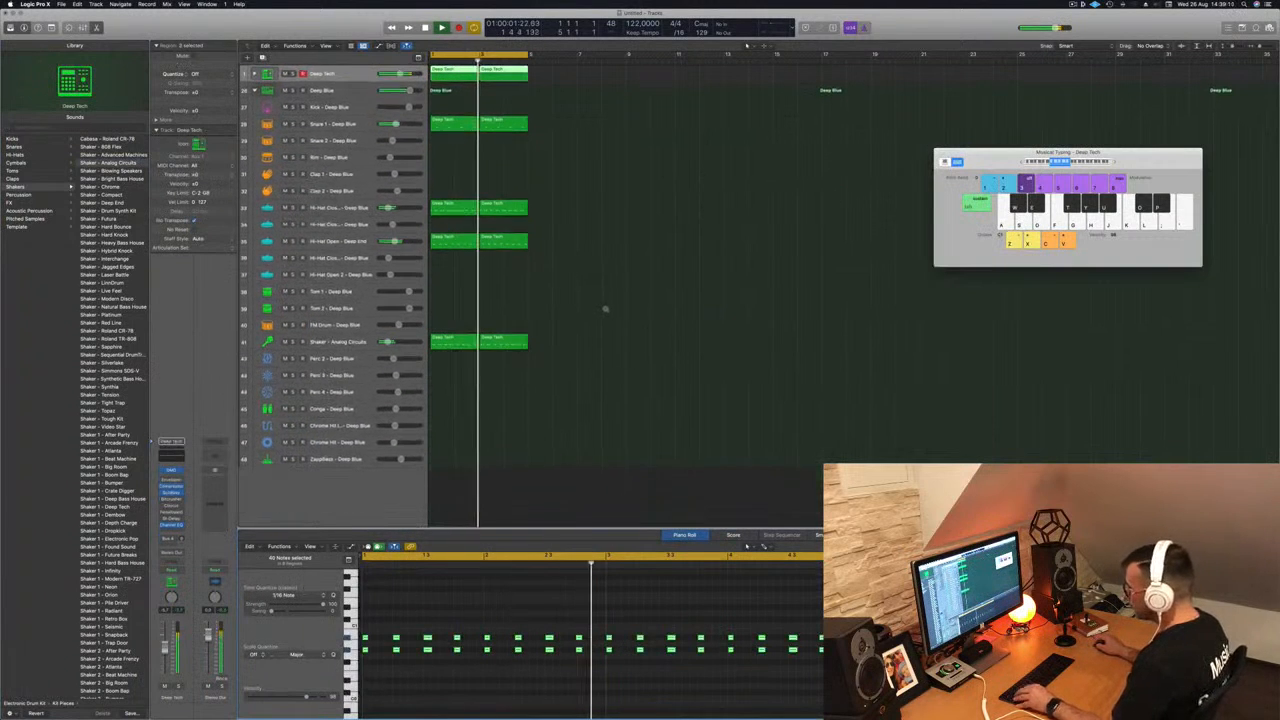
pyautogui.scroll(-3, 594, 278)
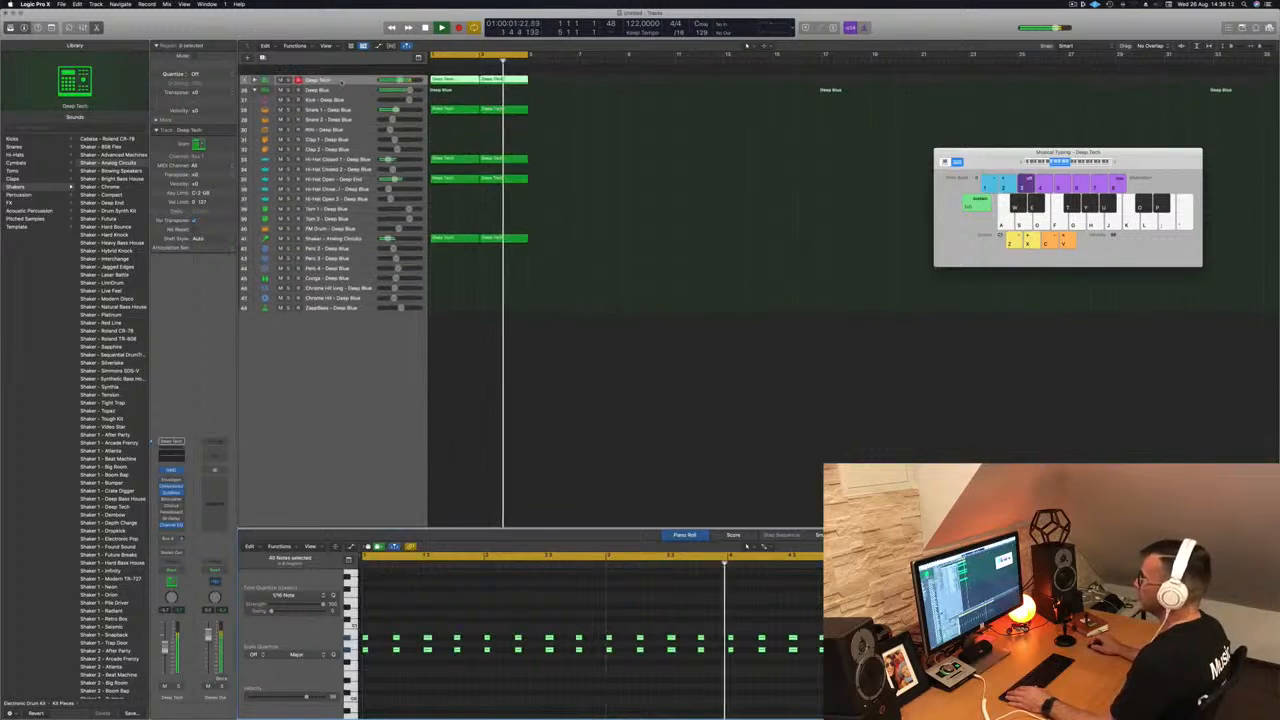
pyautogui.click(345, 81)
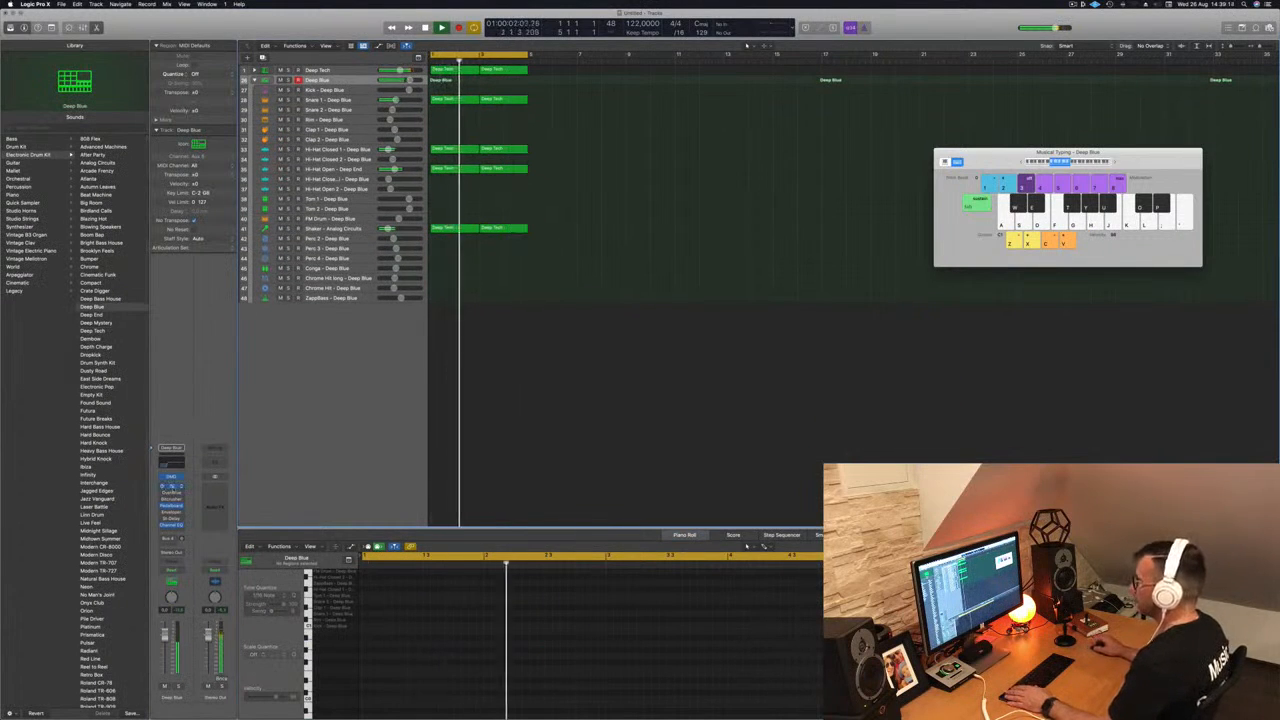
pyautogui.click(170, 487)
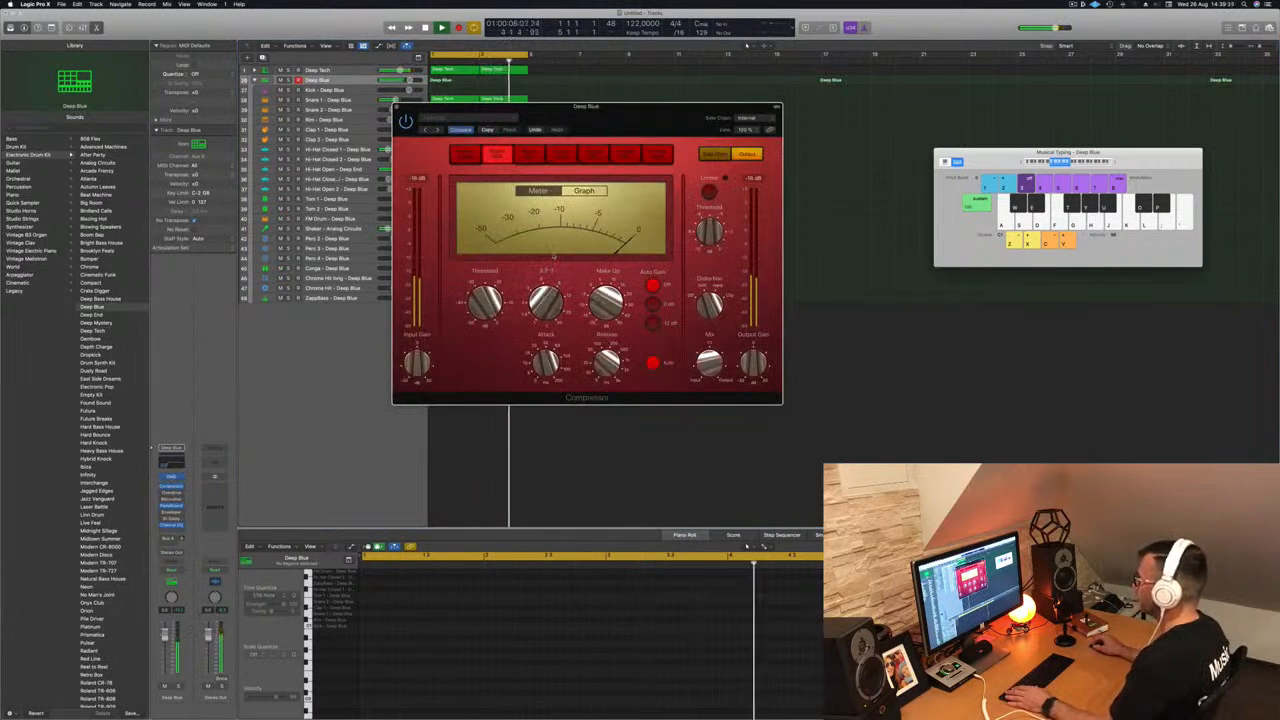
pyautogui.moveTo(482, 300); pyautogui.dragTo(488, 338)
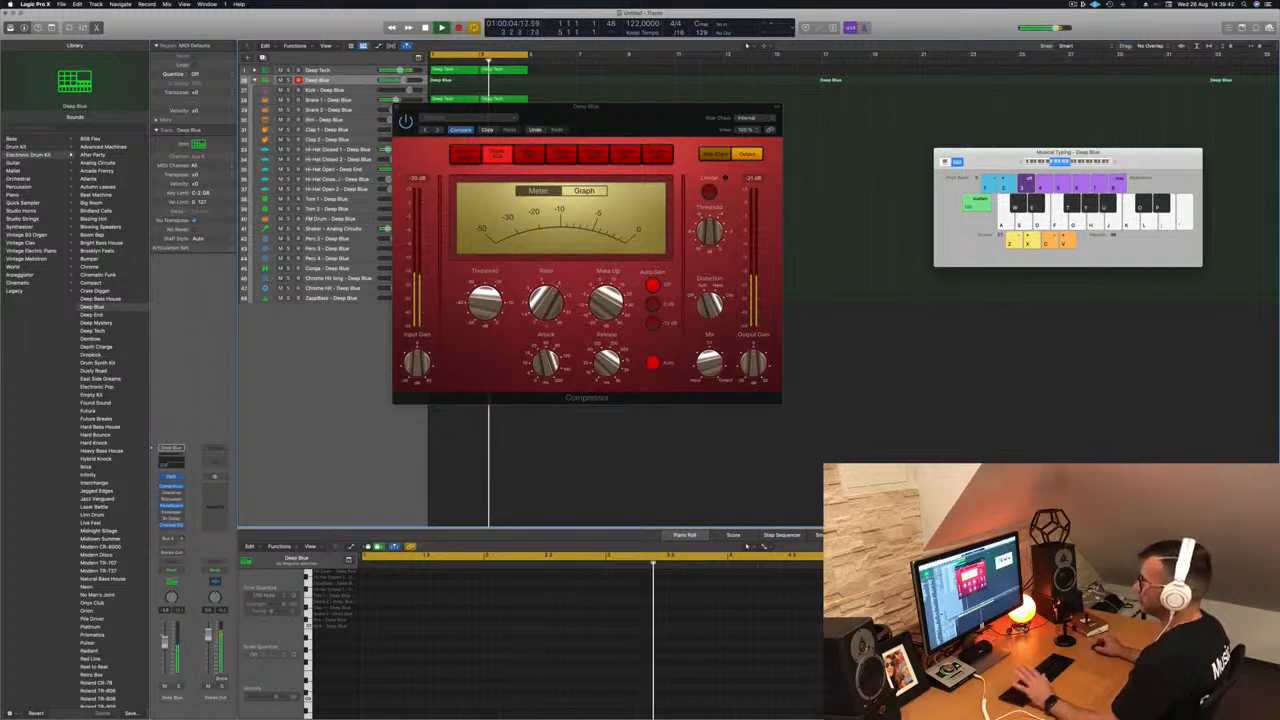
pyautogui.click(397, 107)
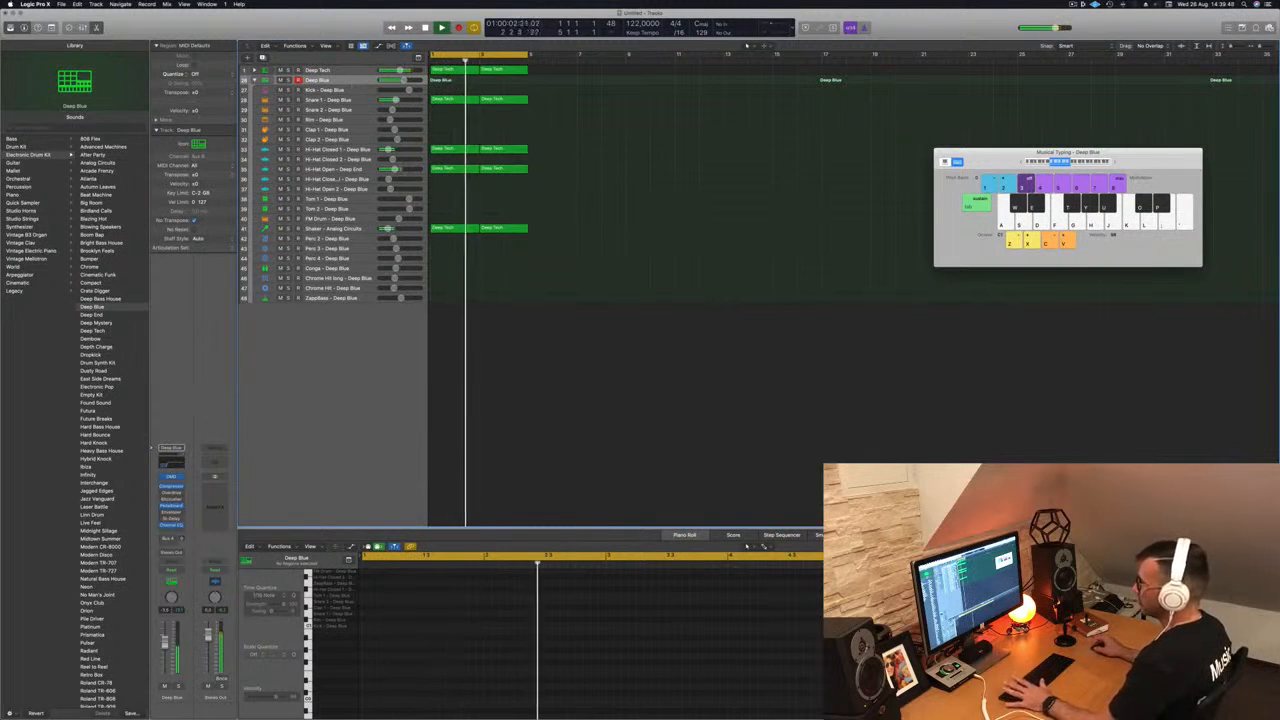
# Step: Fine-tune the low-cut filter in the Deep Blue track's Channel EQ and close the EQ
pyautogui.click(176, 464)
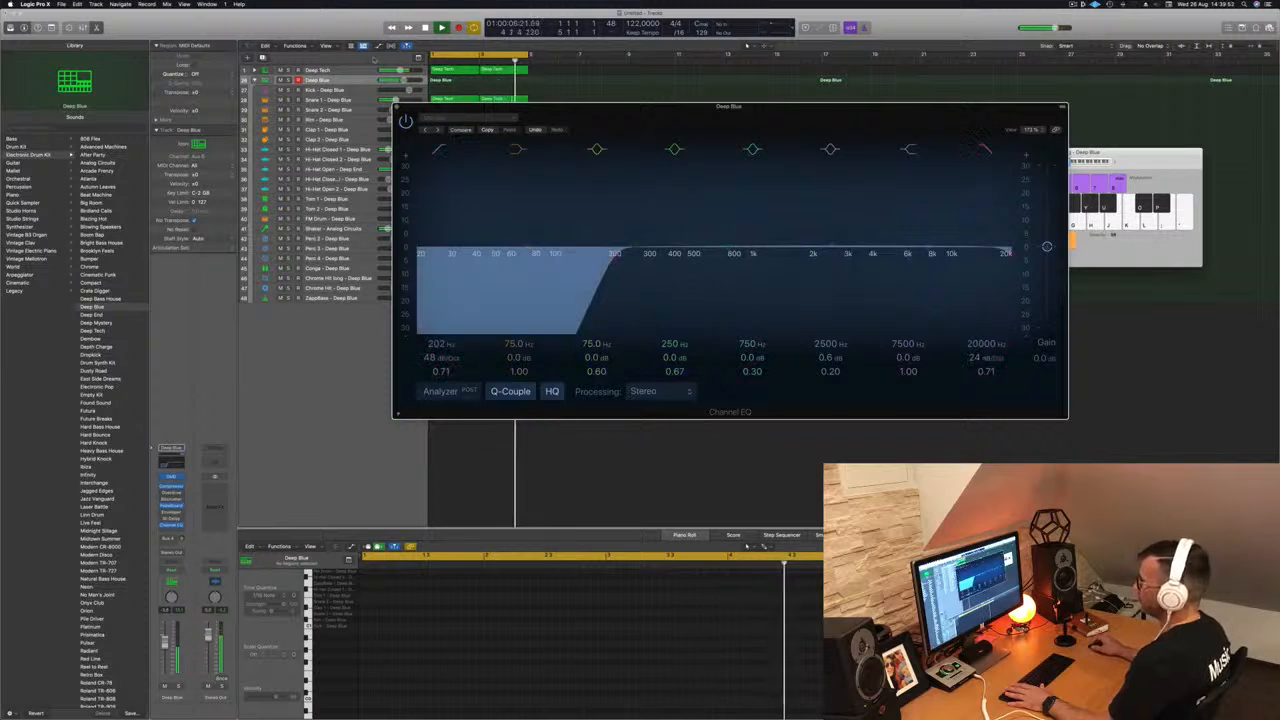
pyautogui.click(332, 80)
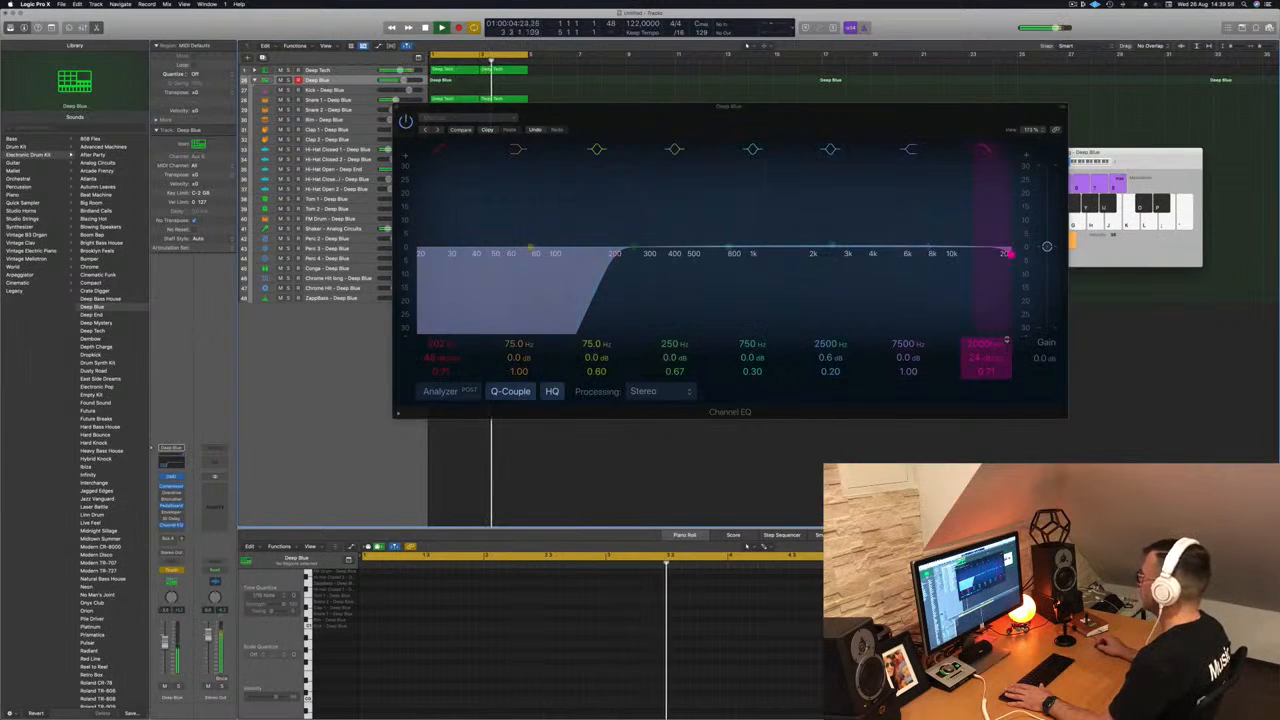
pyautogui.moveTo(616, 253)
pyautogui.mouseDown()
pyautogui.moveTo(657, 253)
pyautogui.moveTo(614, 253)
pyautogui.mouseUp()
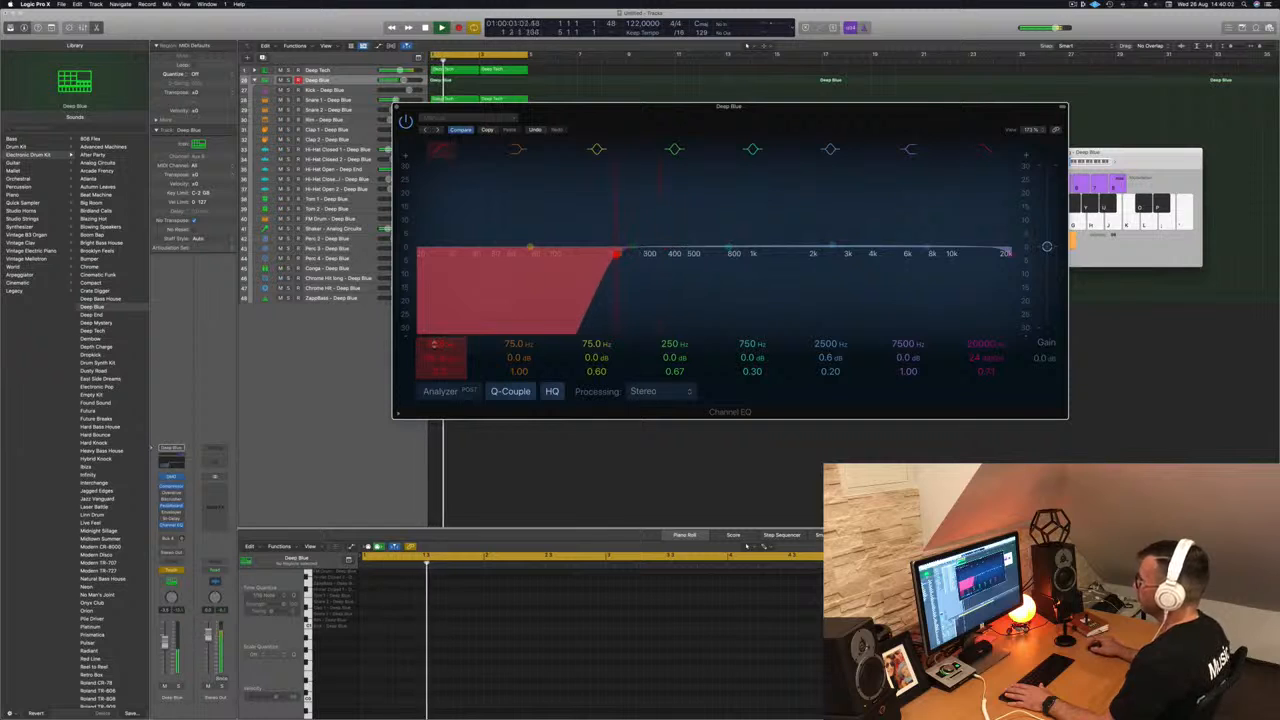
pyautogui.press('super+w')
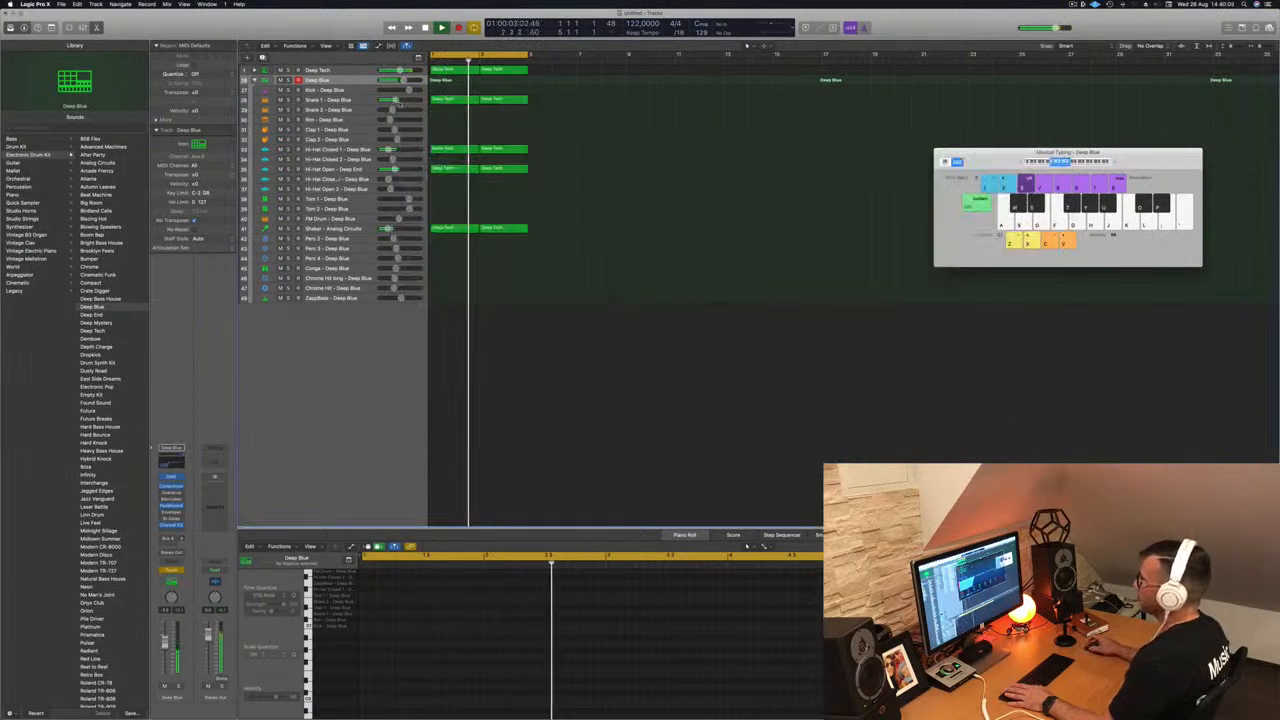
# Step: Audition a Deep Blue drum sound with playback stopped and close the Musical Typing keyboard
pyautogui.press('space')
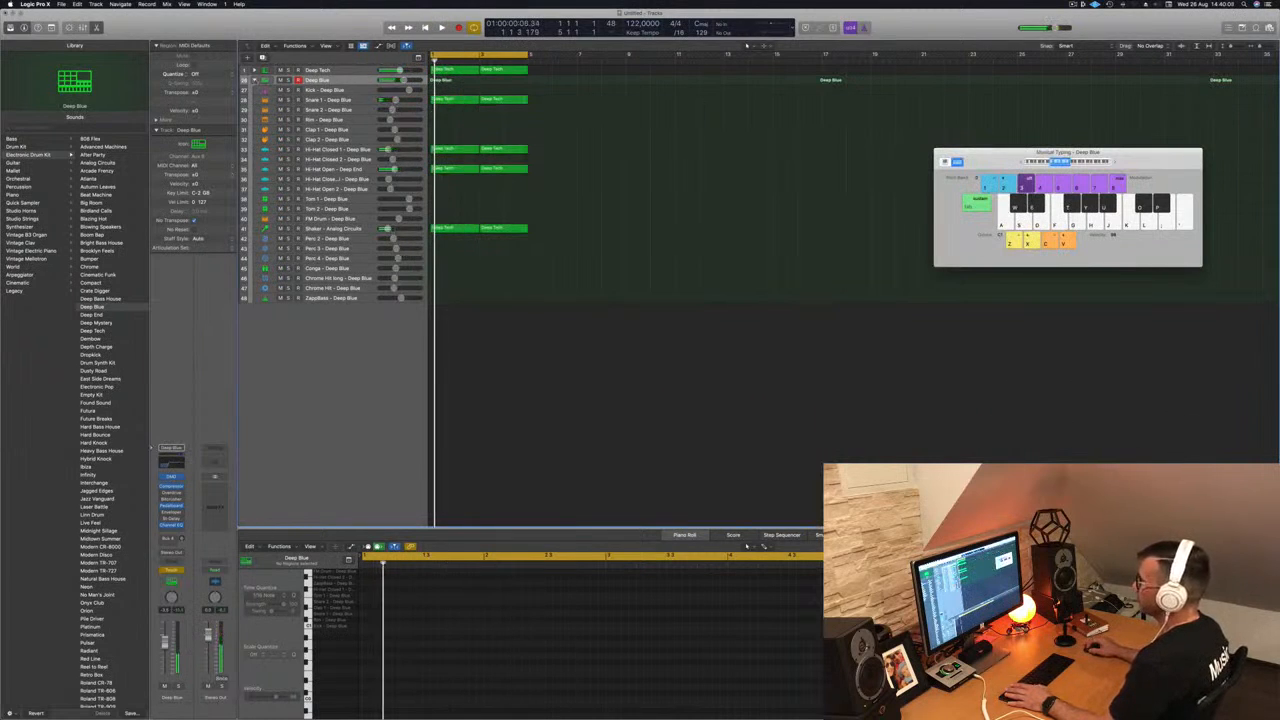
pyautogui.press('a')
pyautogui.press('a')
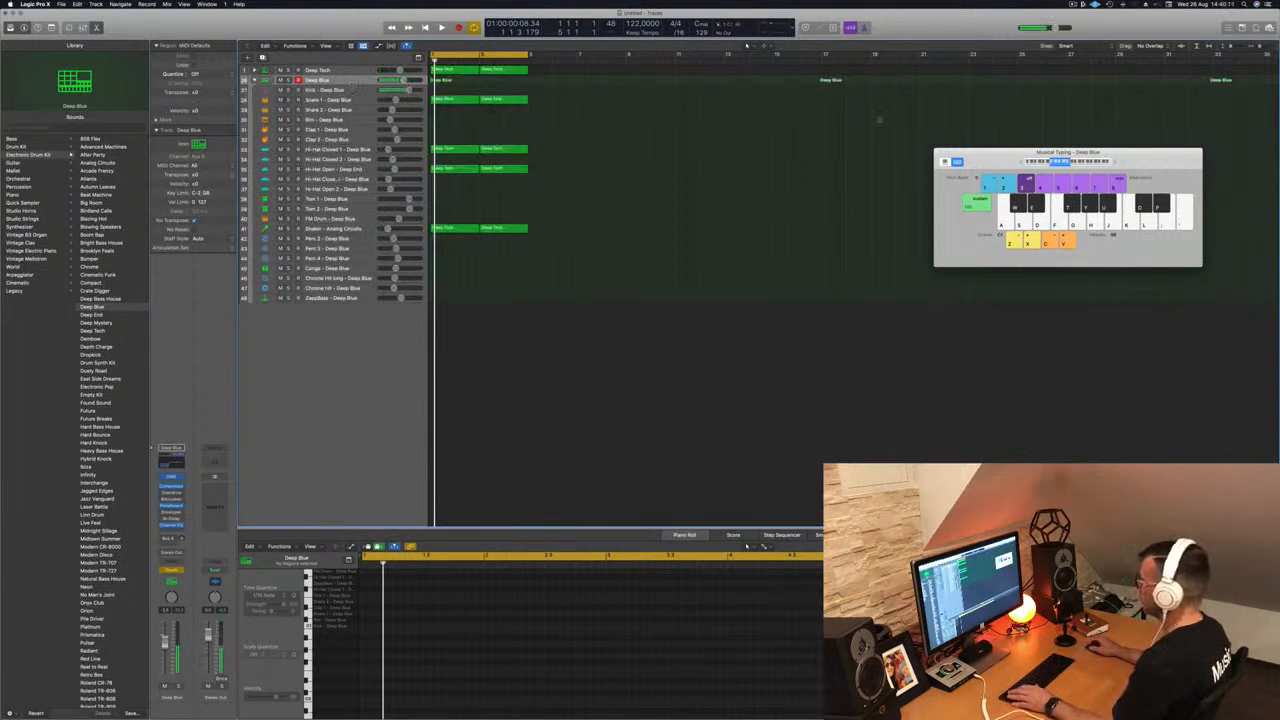
pyautogui.press('super+k')
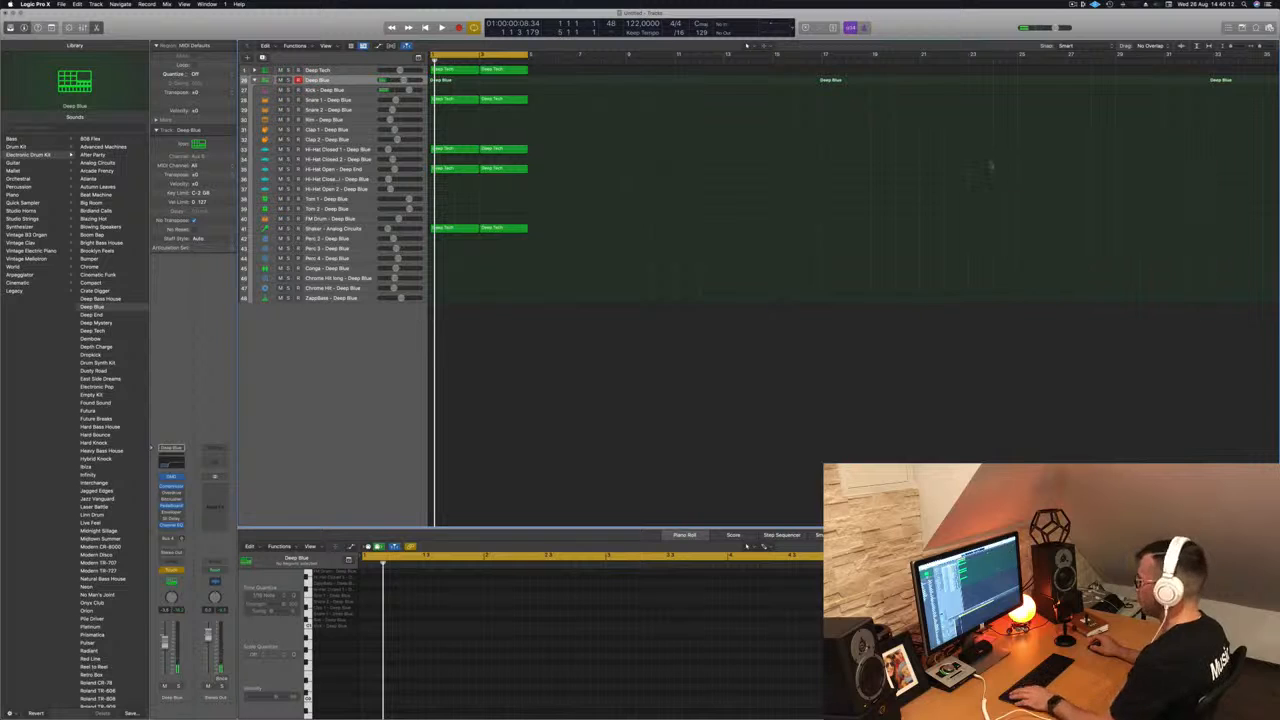
# Step: Enlarge the track heights and display the Channel EQ Low Cut Frequency automation on the main Deep Blue track
pyautogui.press('super+Down')
pyautogui.press('super+Down')
pyautogui.click(366, 110)
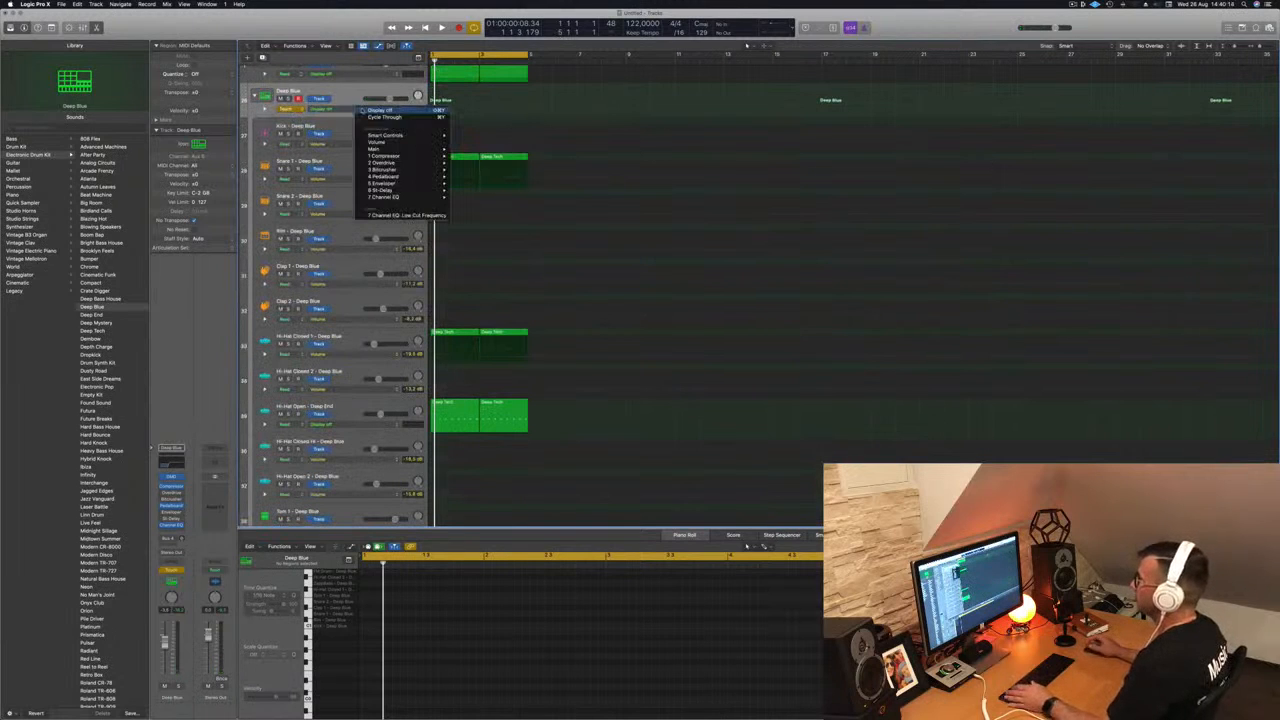
pyautogui.click(388, 216)
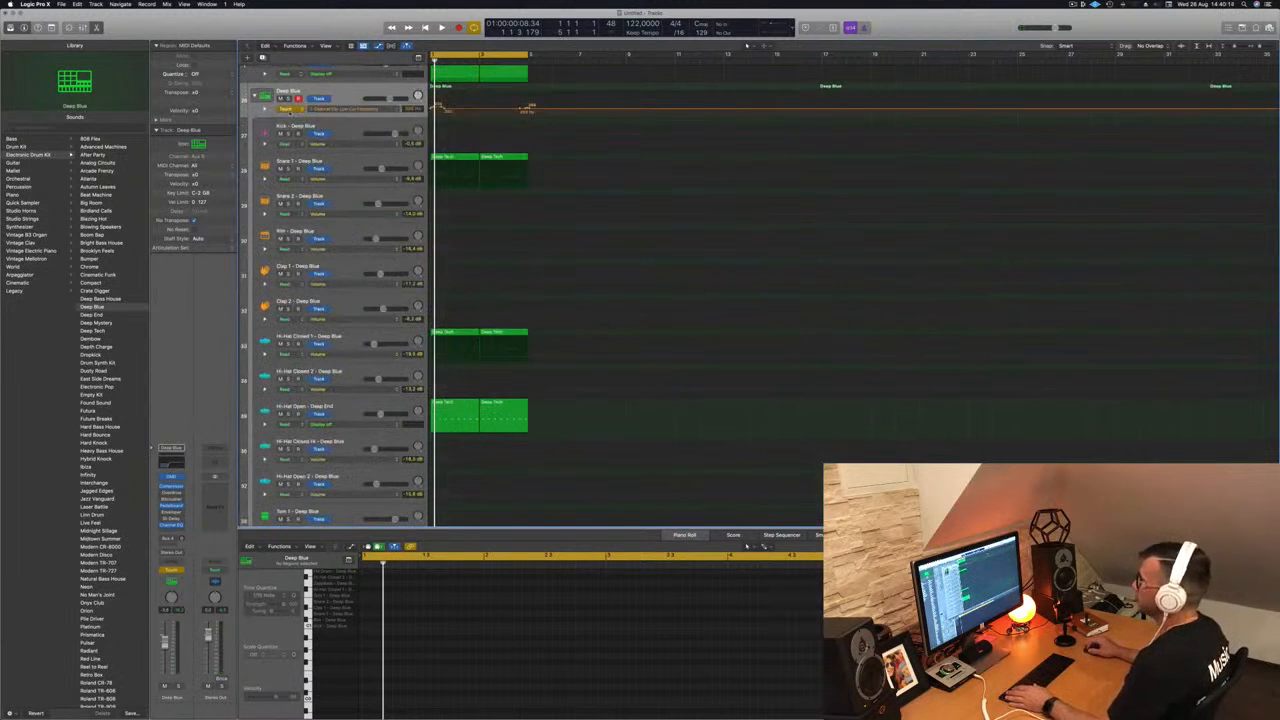
# Step: Set the Deep Blue track's automation mode to Read and clear its recorded low-cut frequency automation points
pyautogui.click(289, 109)
pyautogui.click(287, 102)
pyautogui.moveTo(532, 110); pyautogui.dragTo(423, 109)
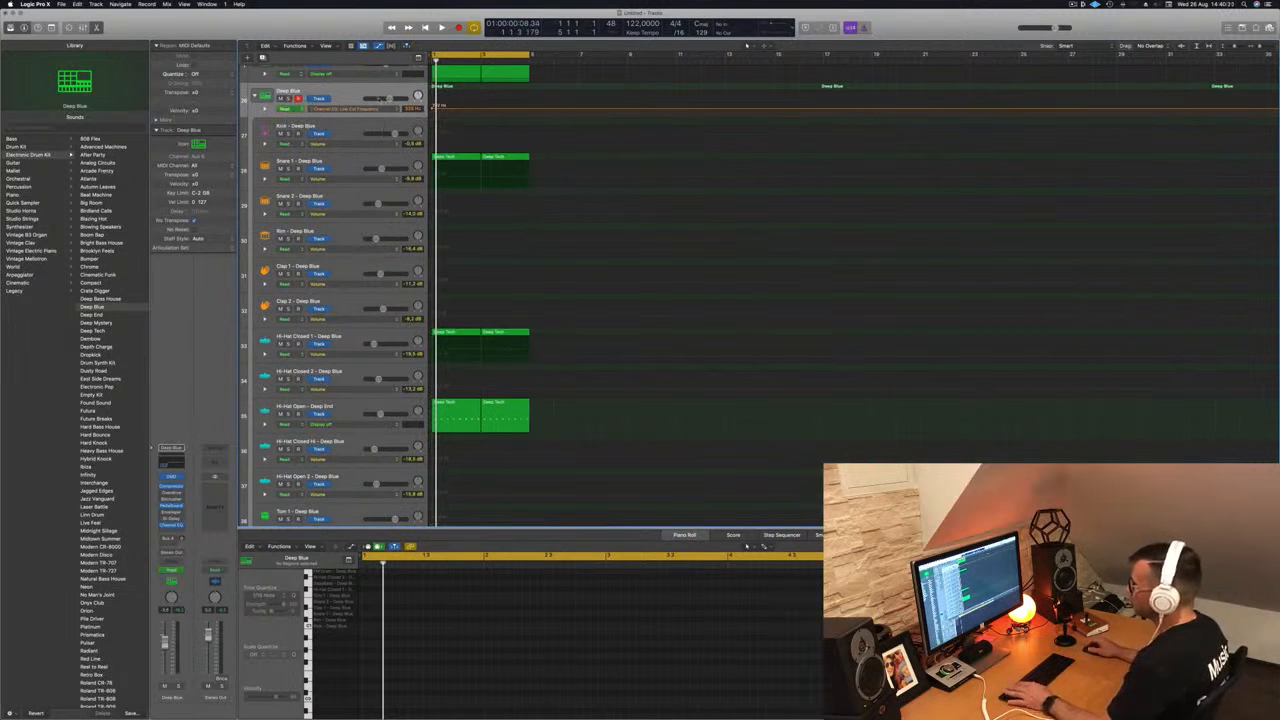
# Step: Open the Deep Blue track's Channel EQ and shape a low-cut automation ramp that peaks at bar 3 and falls by bar 5
pyautogui.press('space')
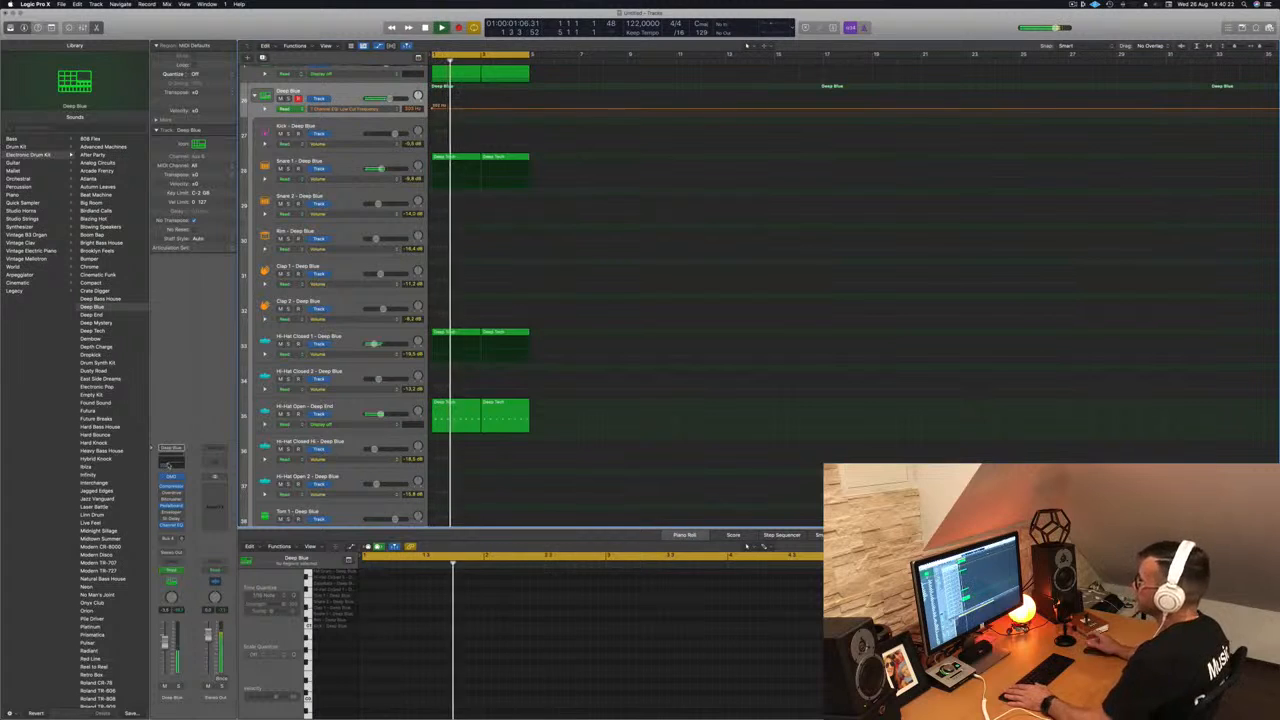
pyautogui.click(171, 525)
pyautogui.moveTo(654, 115); pyautogui.dragTo(888, 147)
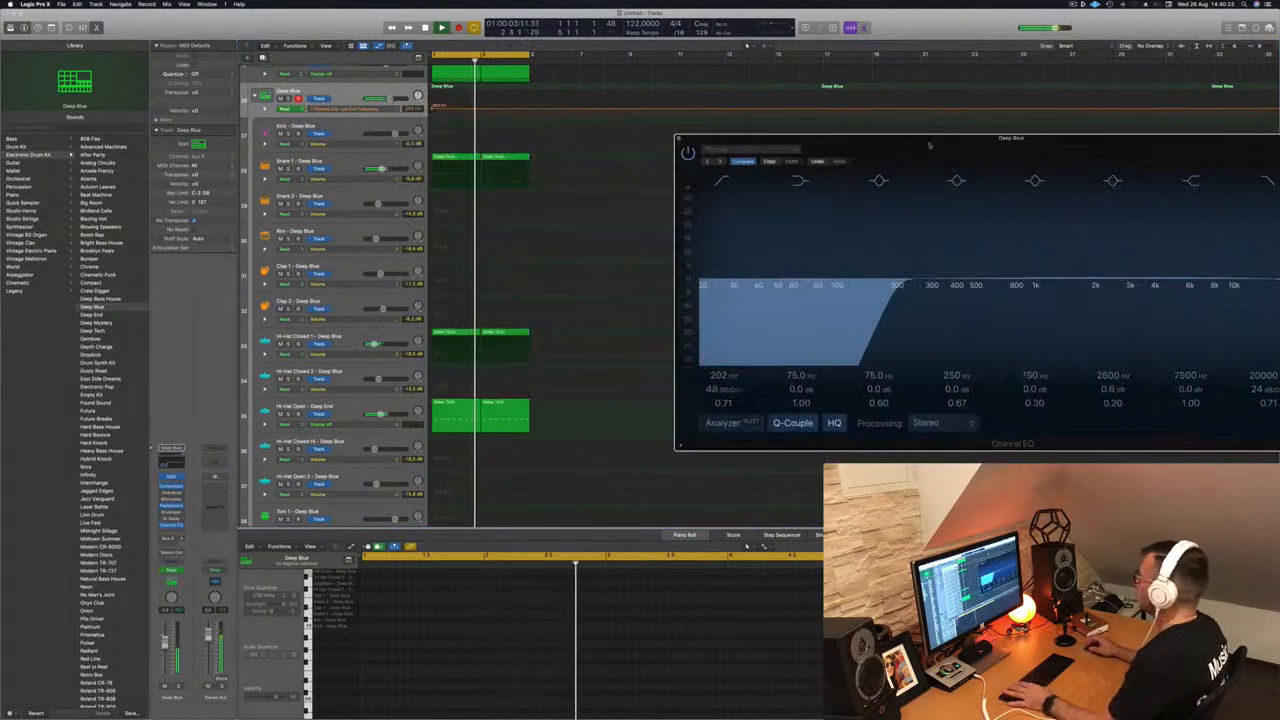
pyautogui.click(480, 110)
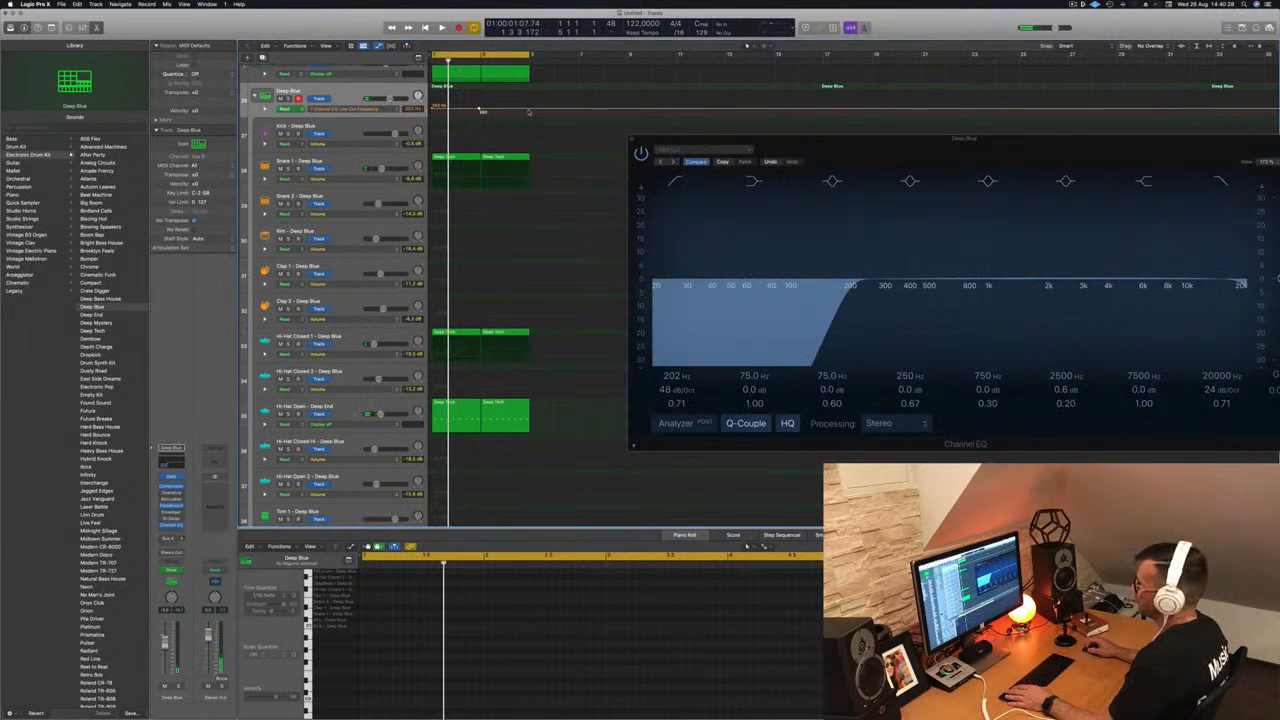
pyautogui.moveTo(481, 110); pyautogui.dragTo(484, 93)
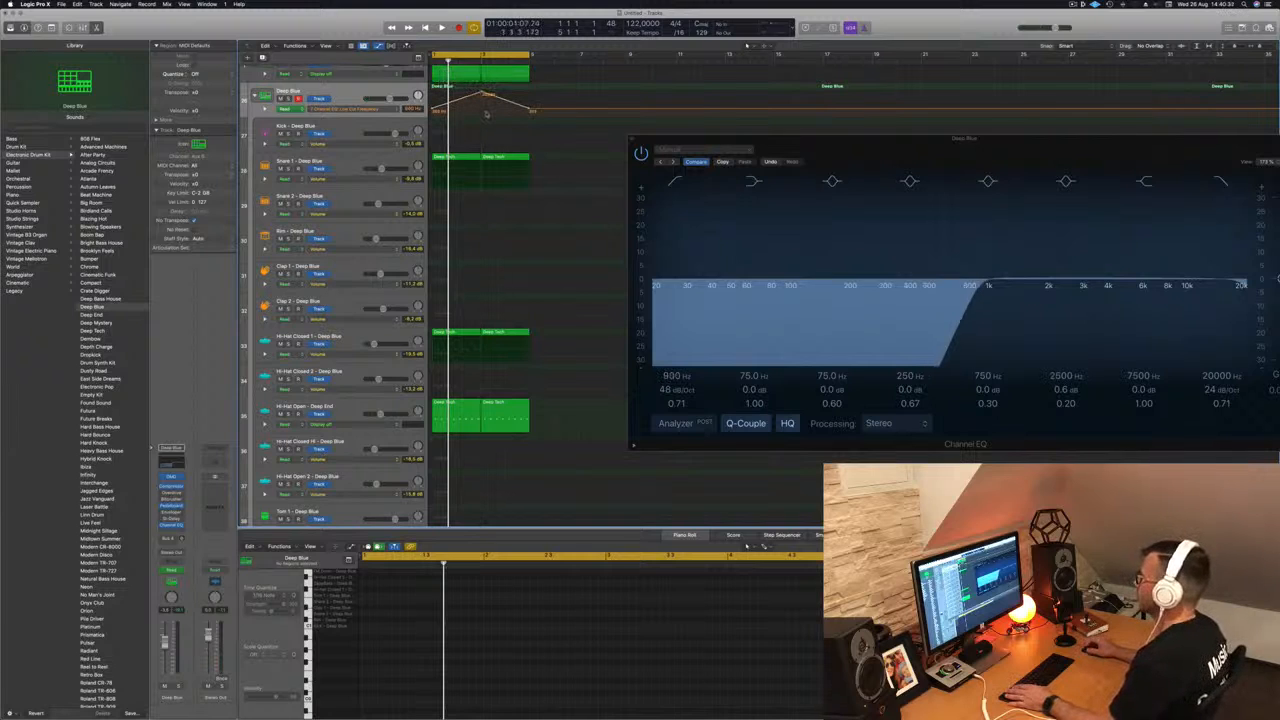
# Step: Play back the low-cut sweep with the Channel EQ in view, stop playback and close the EQ
pyautogui.press('space')
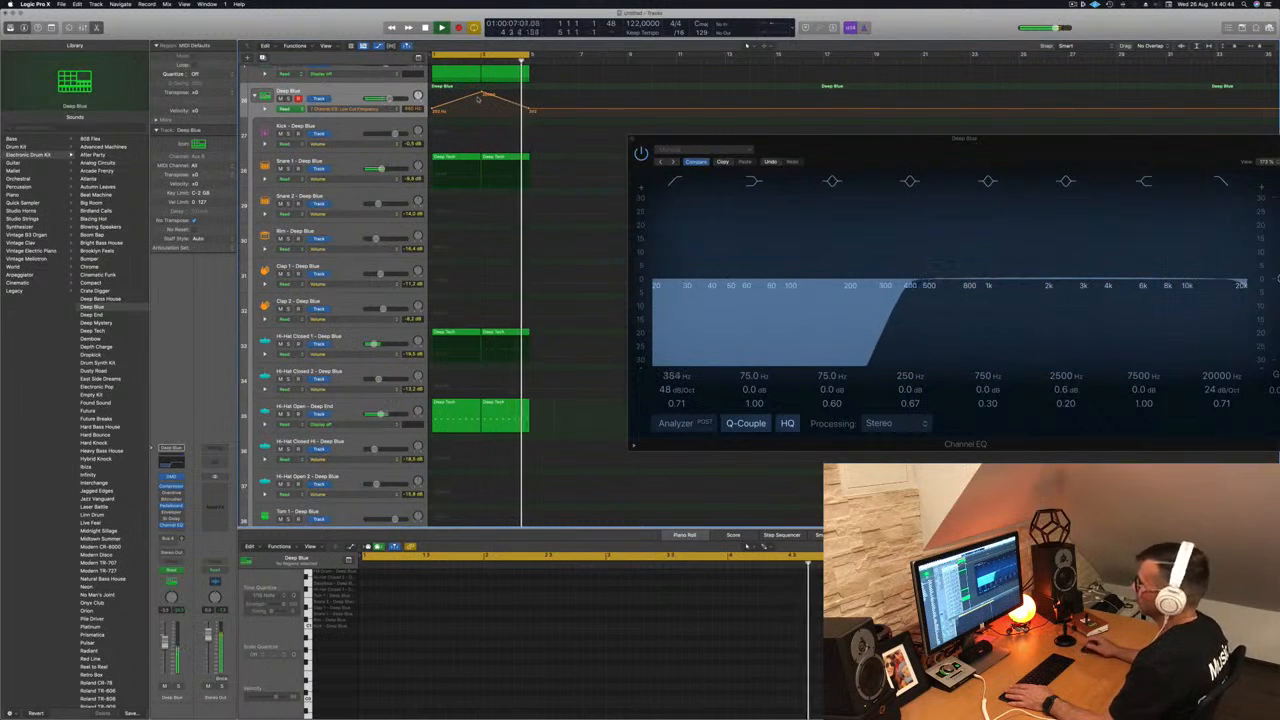
pyautogui.moveTo(843, 139); pyautogui.dragTo(622, 186)
pyautogui.press('space')
pyautogui.click(413, 186)
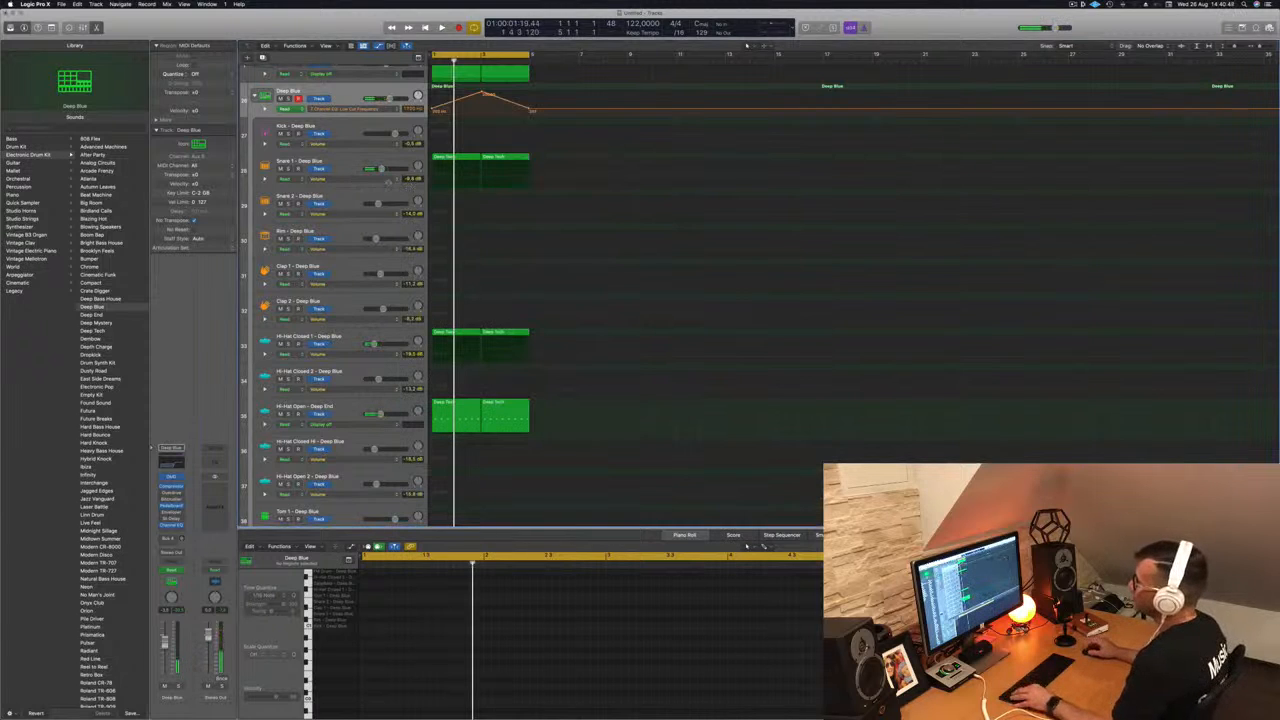
# Step: Hide the automation, reduce the track heights to fit the whole Deep Blue stack and play the beat
pyautogui.press('a')
pyautogui.scroll(-5, 390, 189)
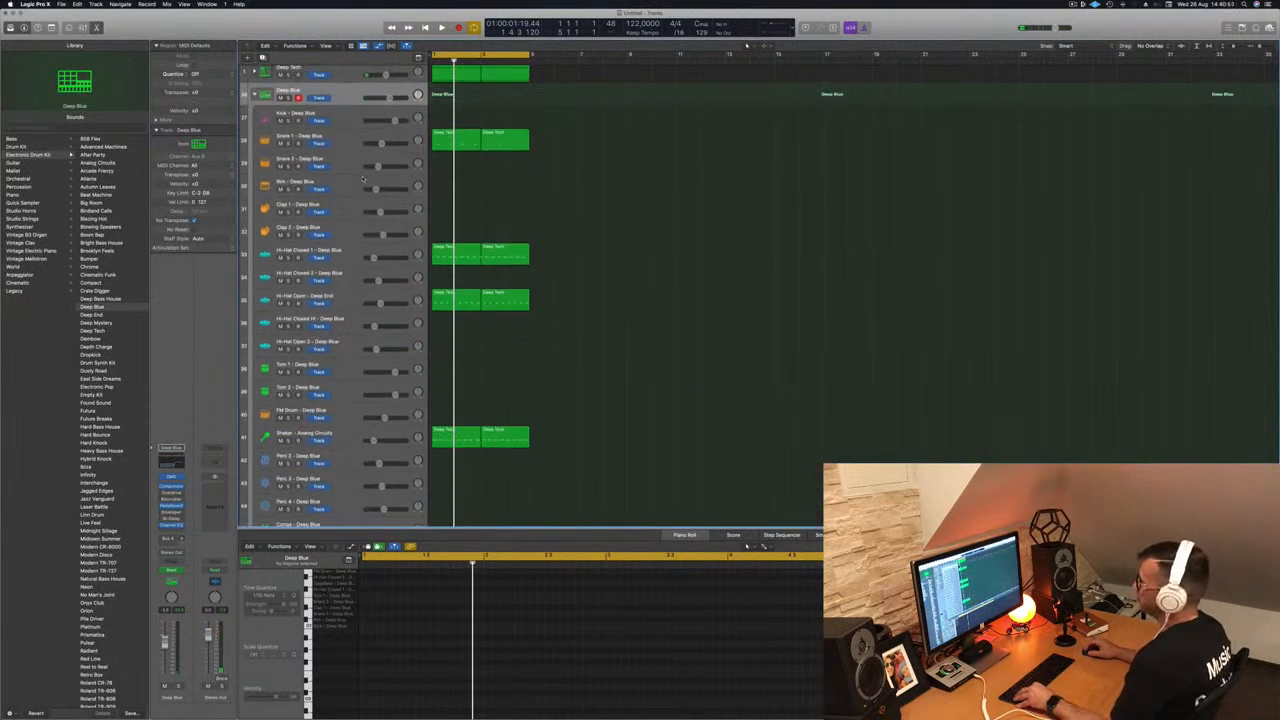
pyautogui.scroll(-1, 390, 189)
pyautogui.scroll(-1, 357, 168)
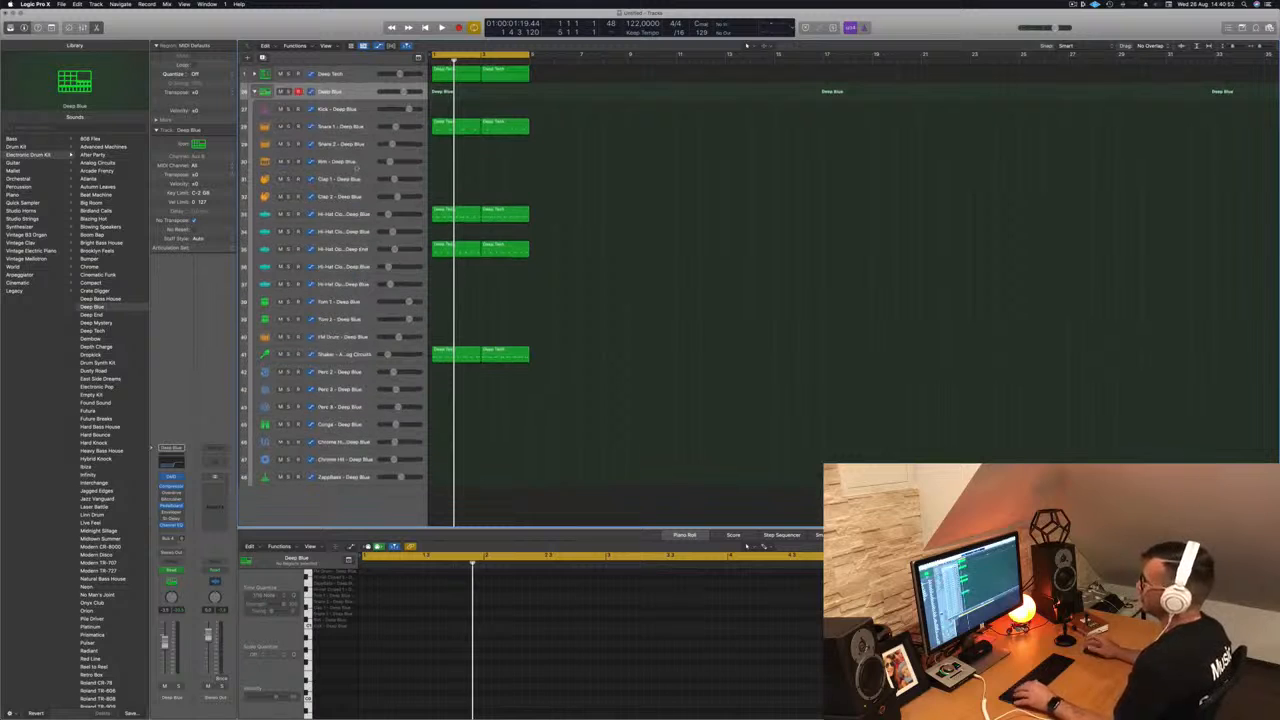
pyautogui.press('space')
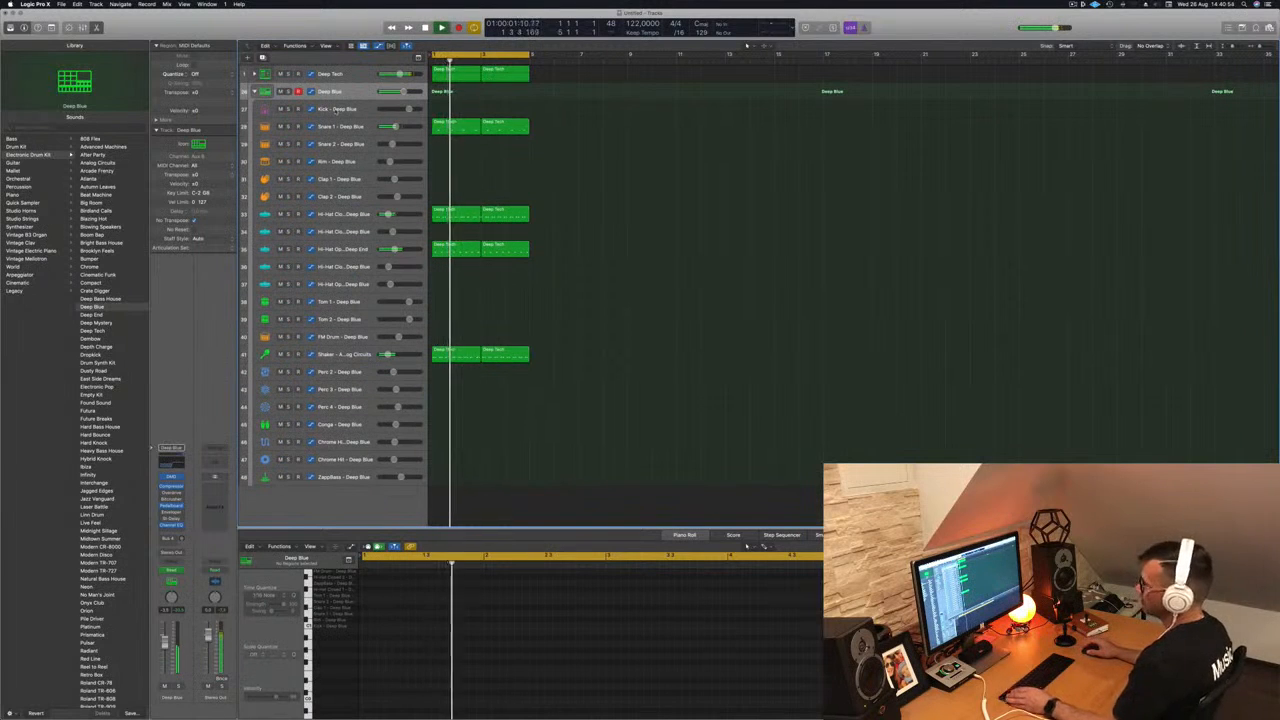
# Step: Show the toolbar and display the low-cut automation on an auto-zoomed Deep Blue track during playback
pyautogui.click(50, 28)
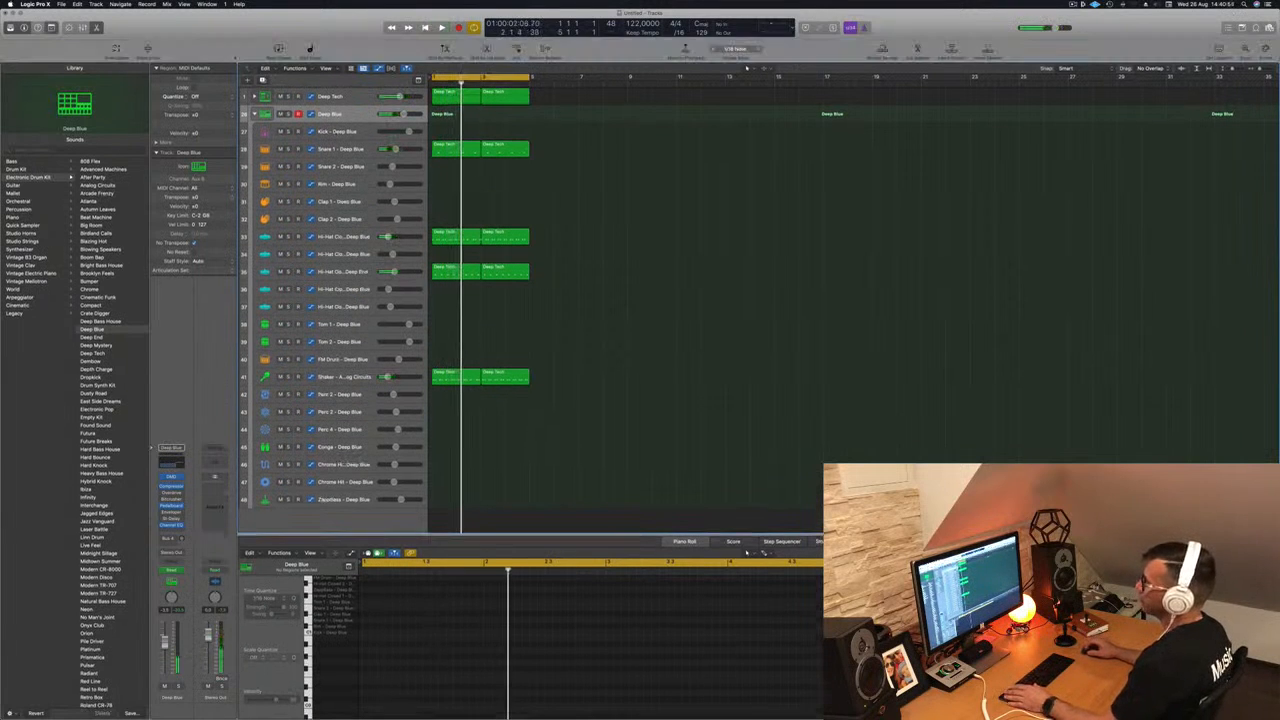
pyautogui.press('a')
pyautogui.press('space')
pyautogui.press('super+Up')
pyautogui.press('super+Up')
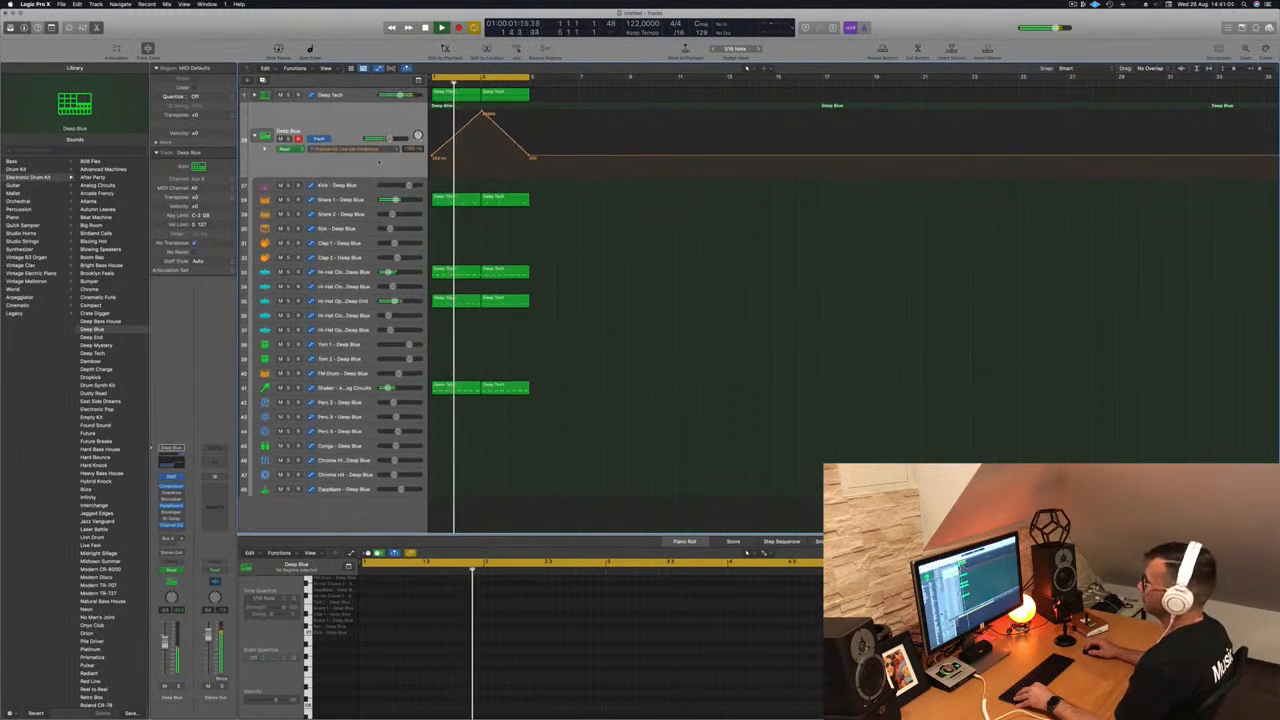
pyautogui.press('super+Up')
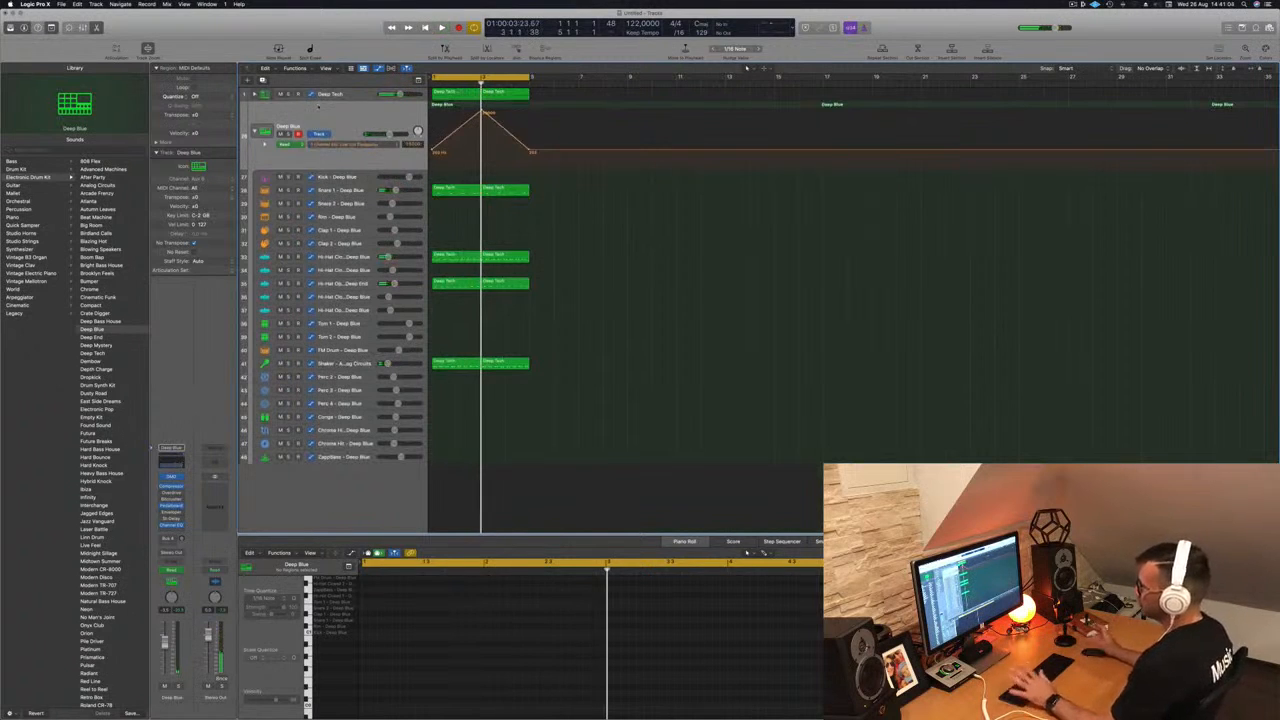
pyautogui.press('Return')
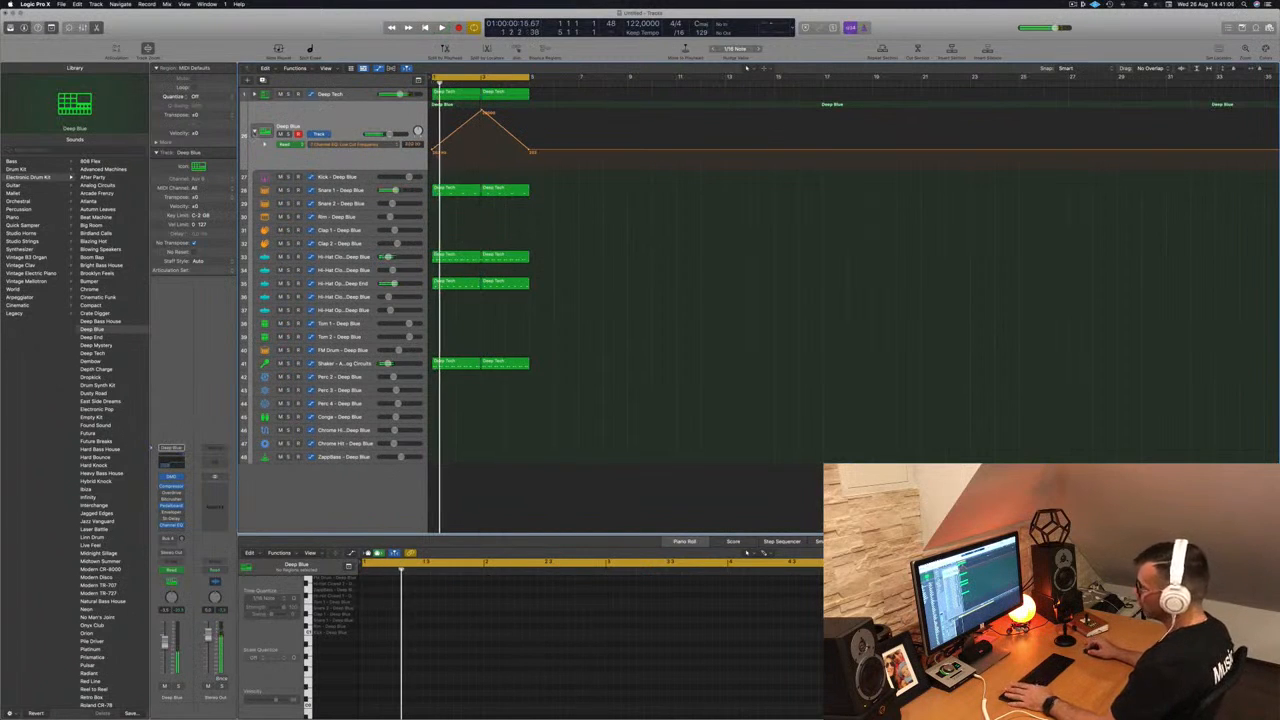
# Step: Collapse the Deep Blue track stack and add new software instrument tracks using Alchemy
pyautogui.click(253, 132)
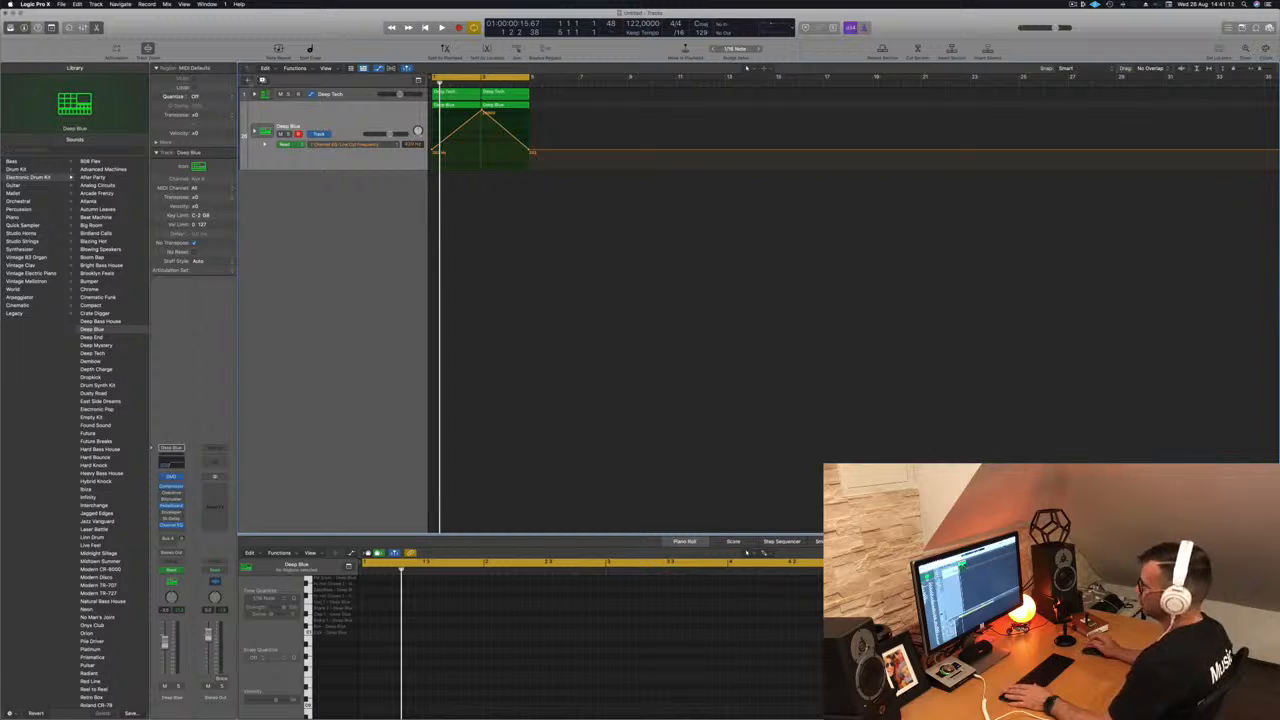
pyautogui.press('alt+super+n')
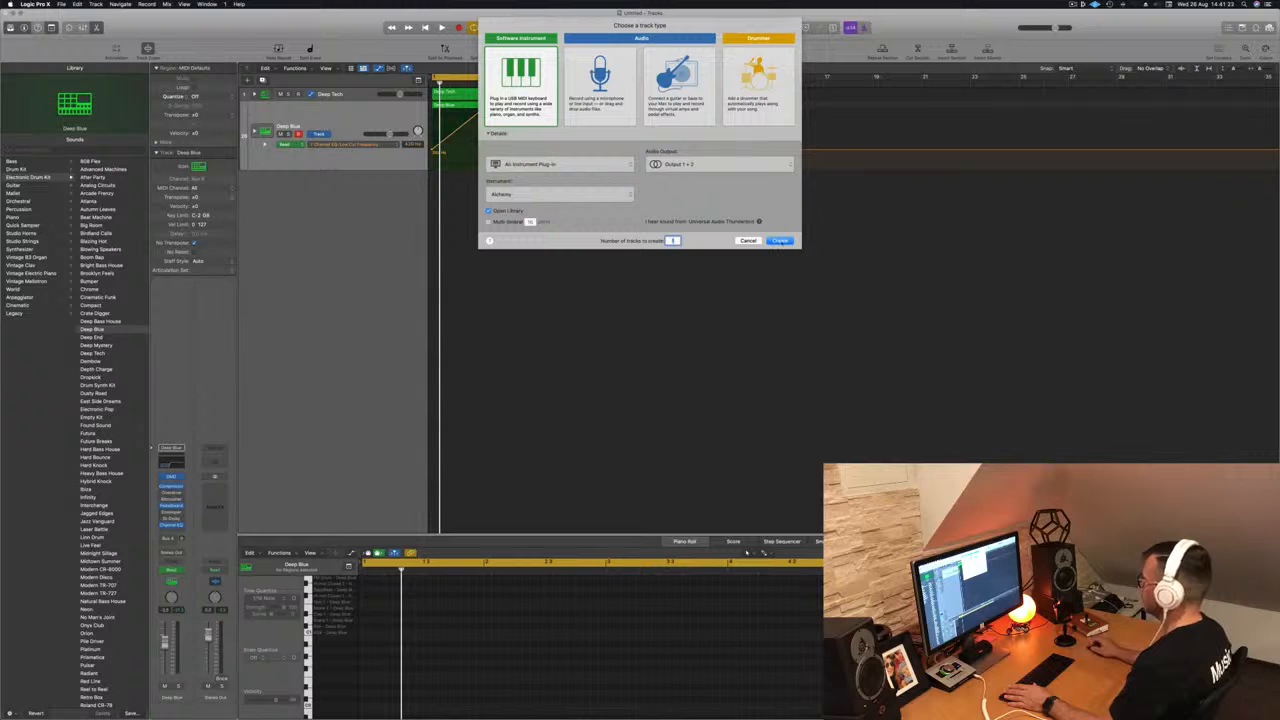
pyautogui.click(779, 241)
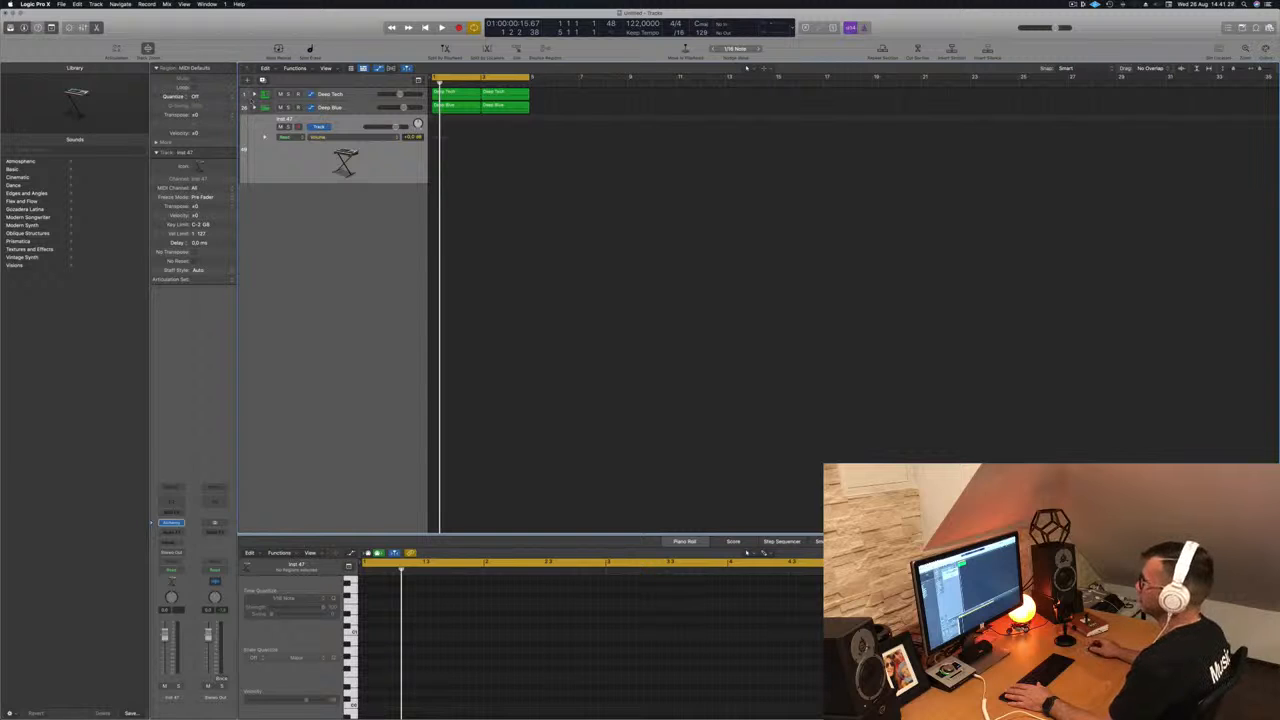
pyautogui.rightClick(349, 123)
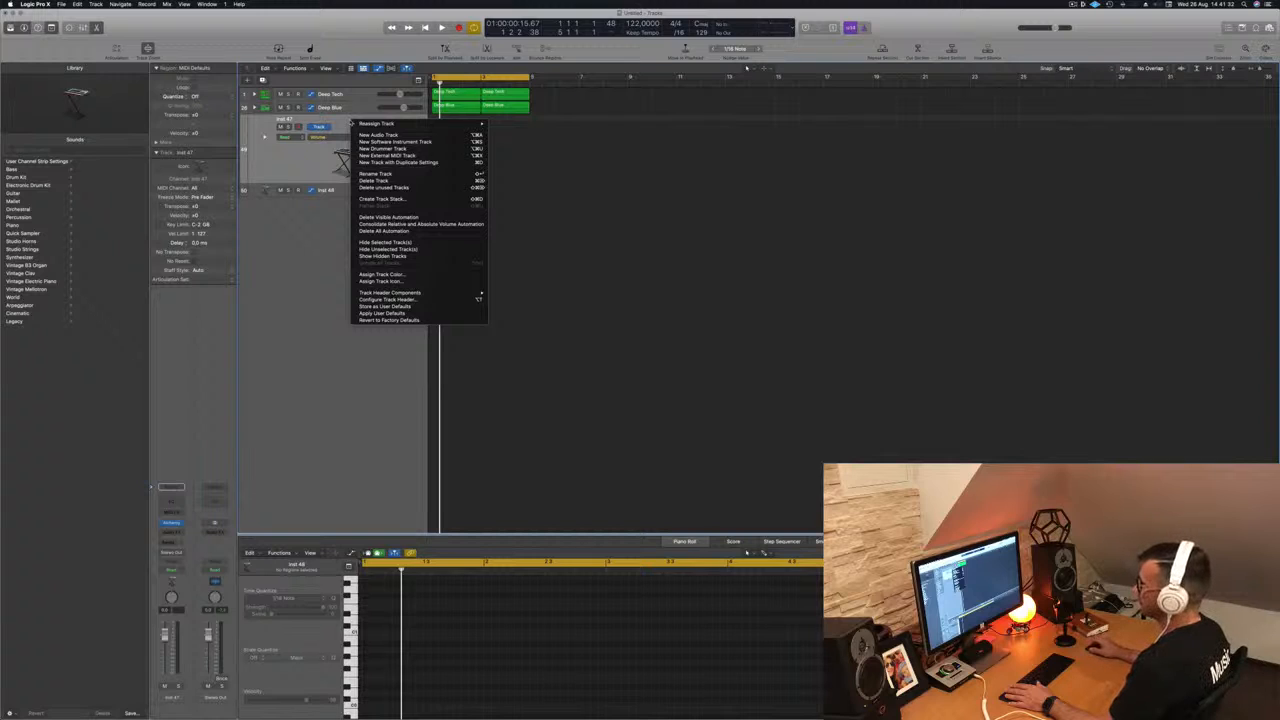
pyautogui.click(331, 323)
pyautogui.rightClick(331, 323)
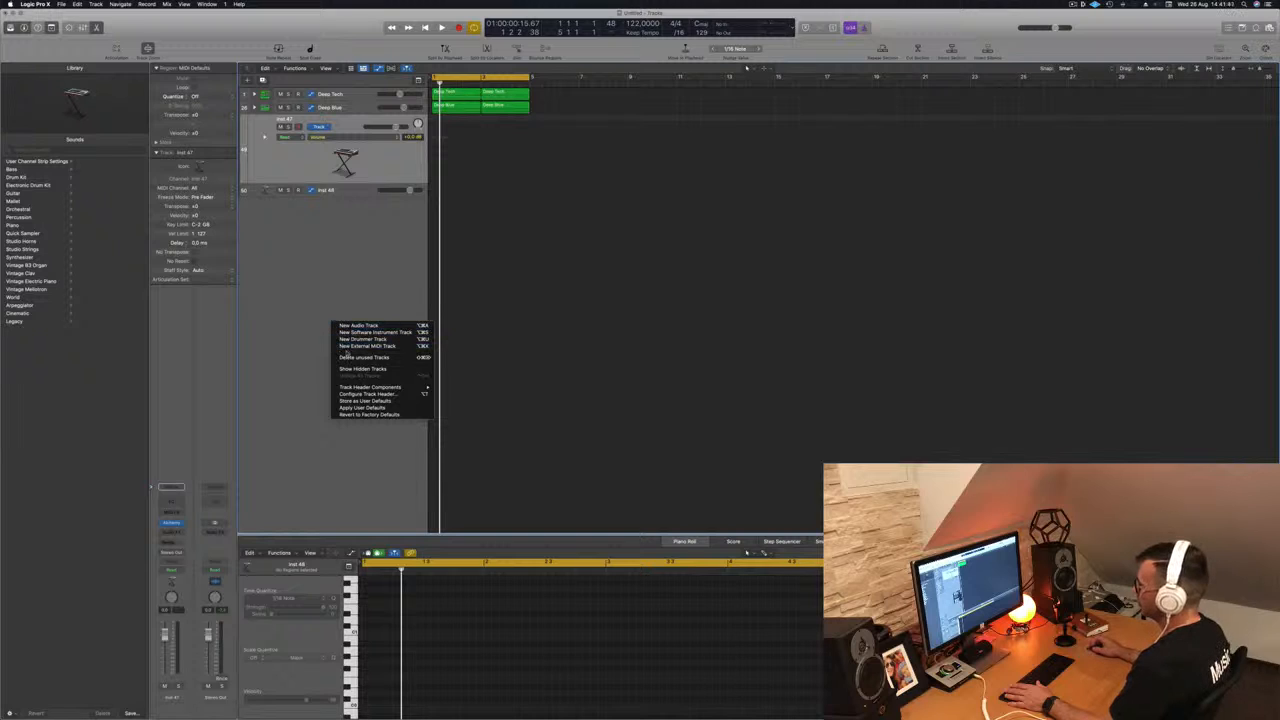
pyautogui.click(291, 431)
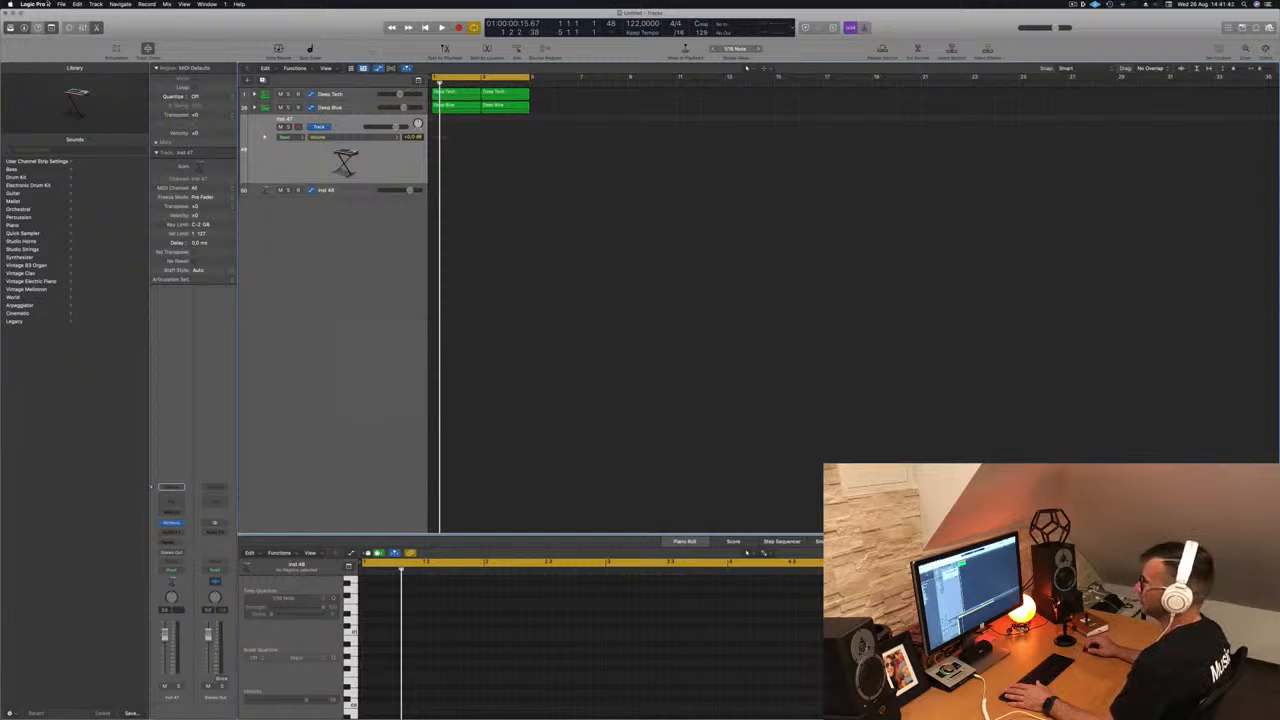
pyautogui.click(61, 5)
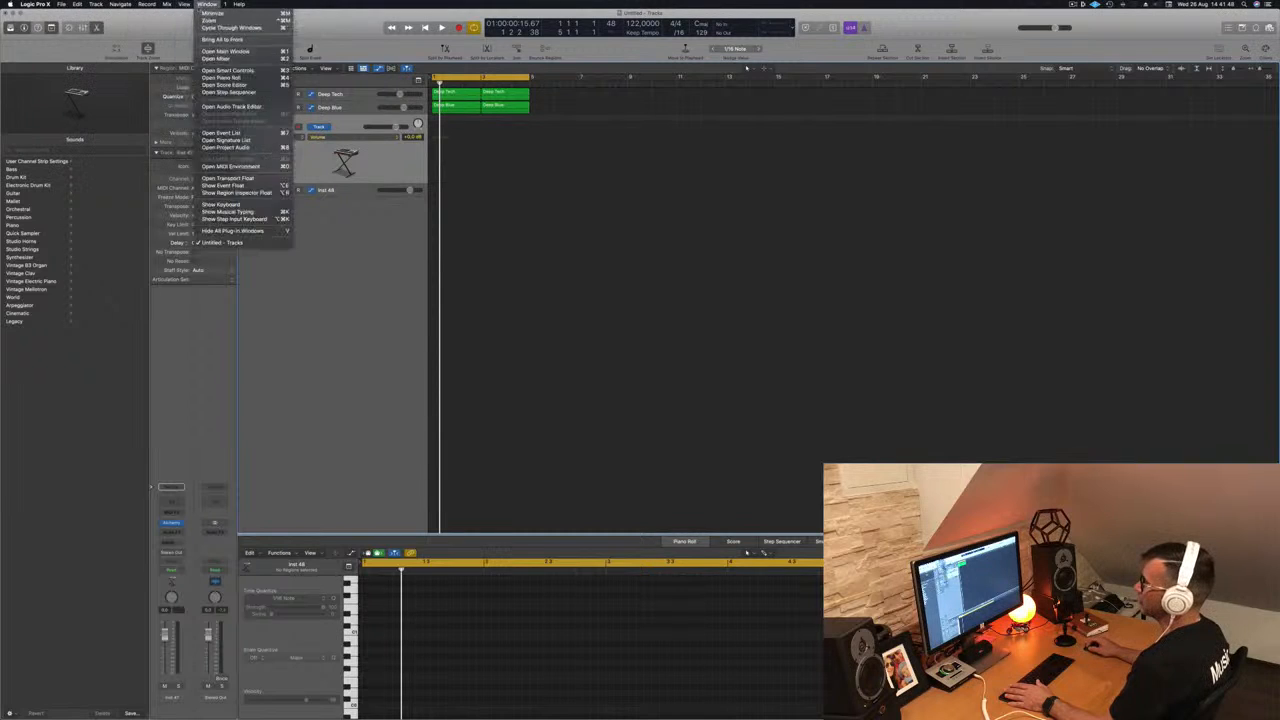
pyautogui.moveTo(166, 4)
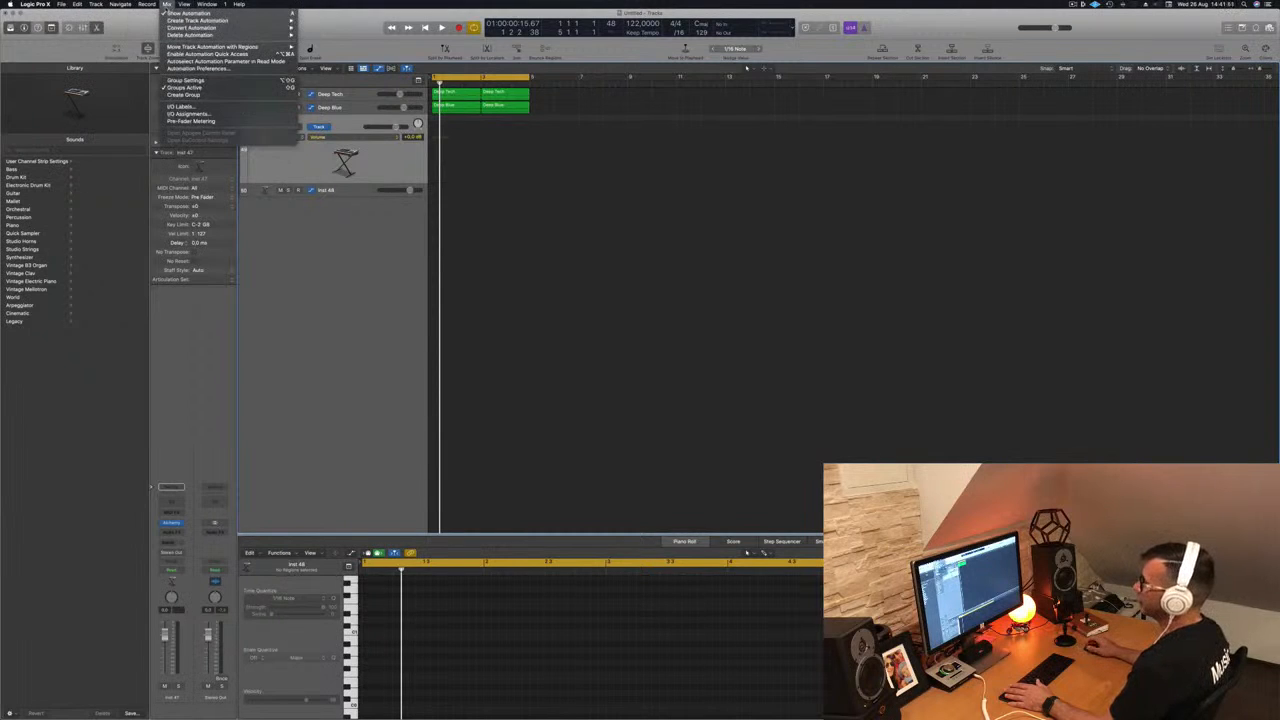
pyautogui.rightClick(326, 292)
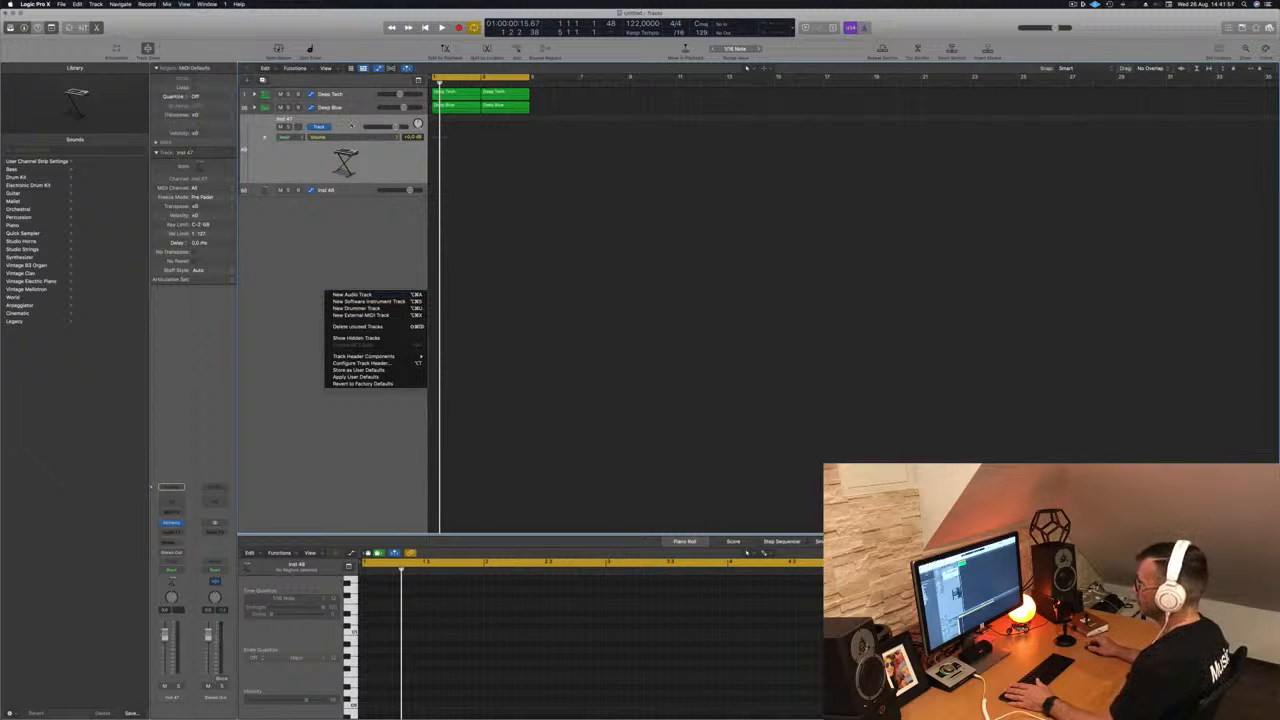
# Step: Group the Inst 47 and Inst 48 tracks into a Summing Stack
pyautogui.rightClick(352, 125)
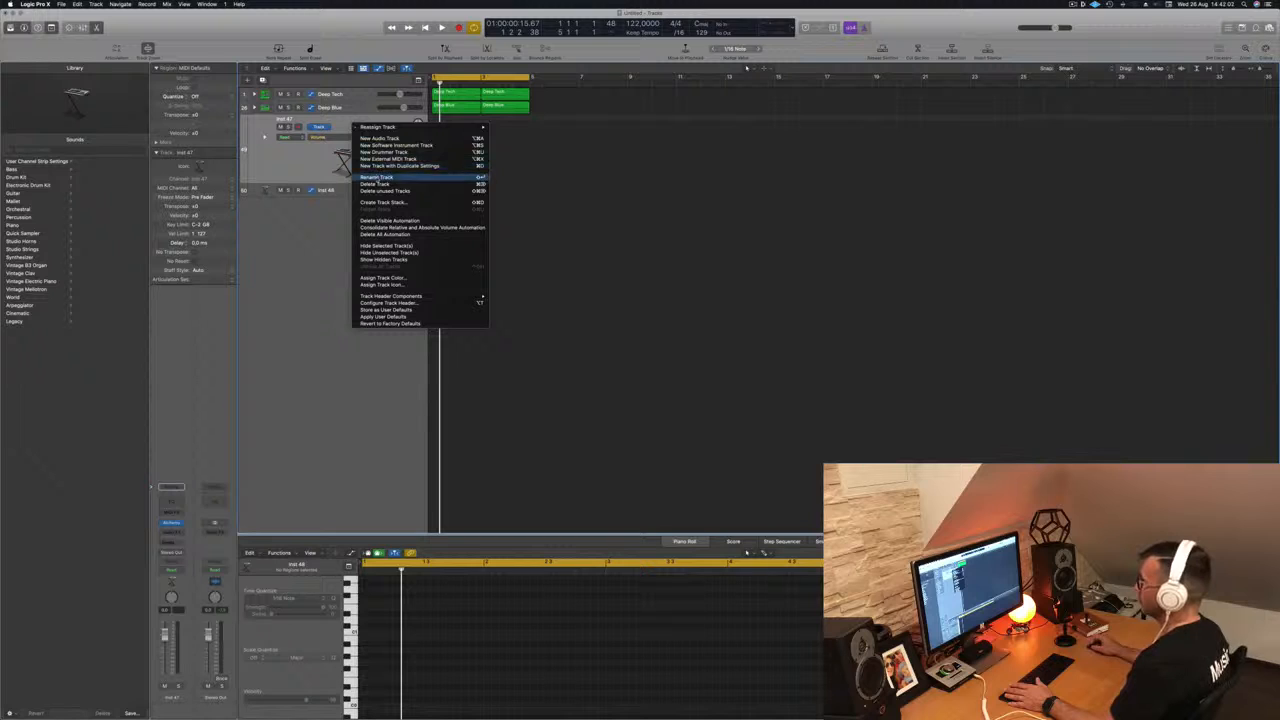
pyautogui.click(373, 204)
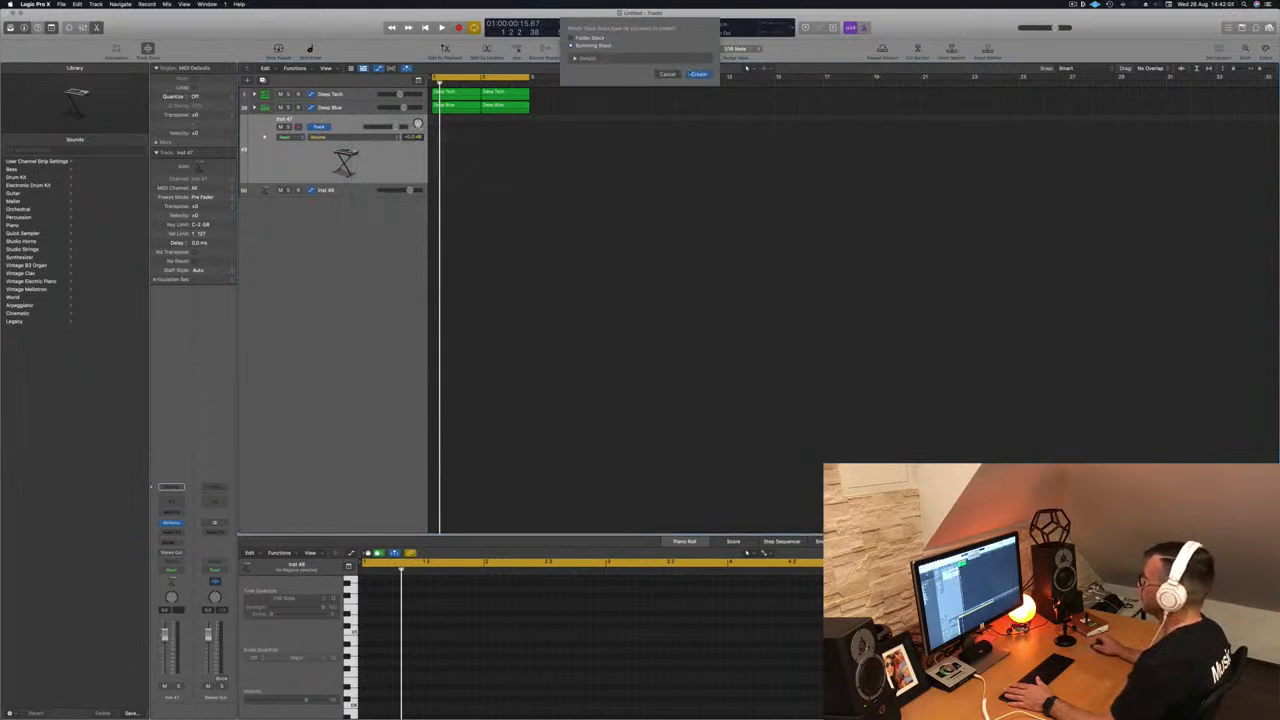
pyautogui.press('Return')
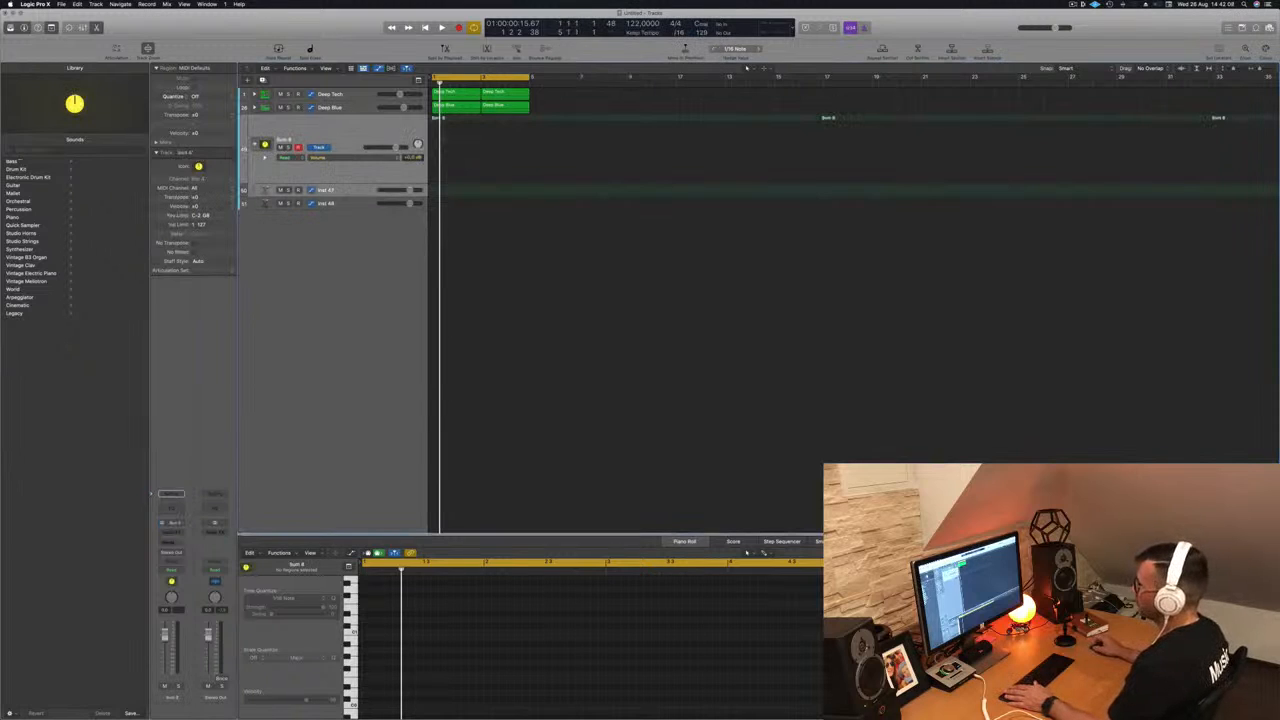
# Step: Reorder the tracks inside the summing stack so that Inst 48 sits above Inst 47
pyautogui.click(343, 192)
pyautogui.moveTo(344, 190); pyautogui.dragTo(334, 134)
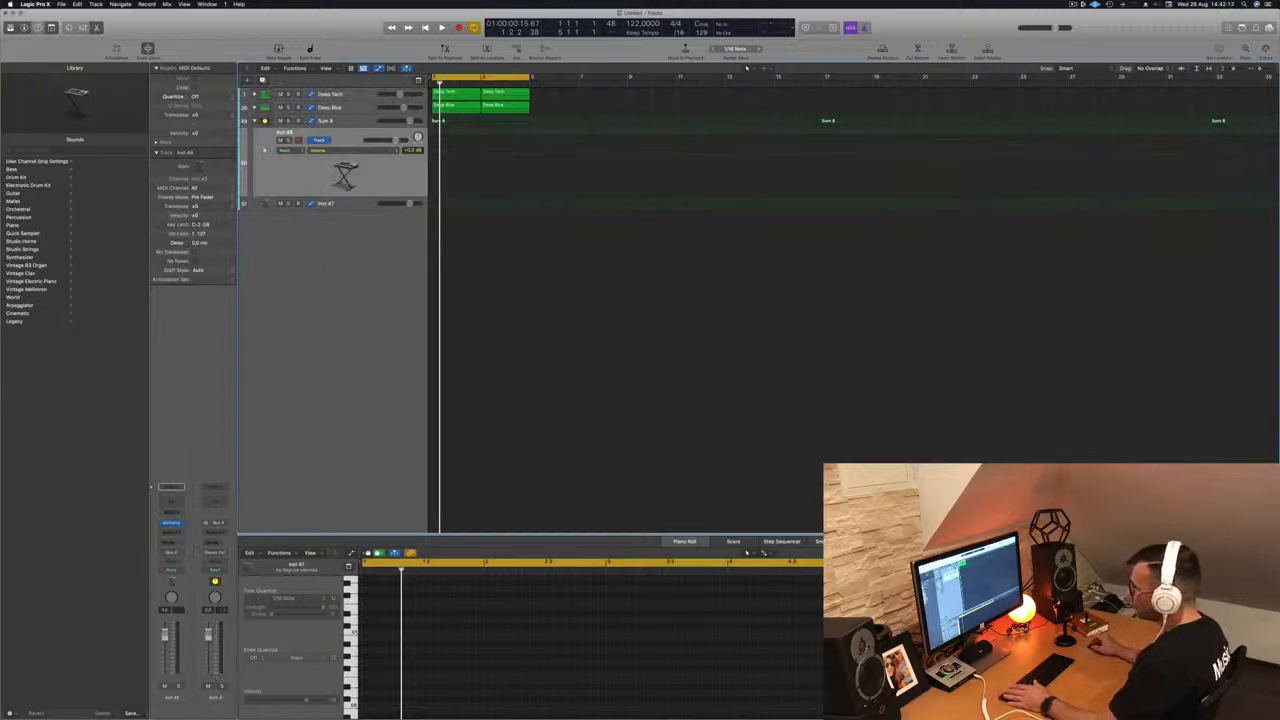
# Step: Rename the new summing stack as BASS BUSS
pyautogui.click(353, 121)
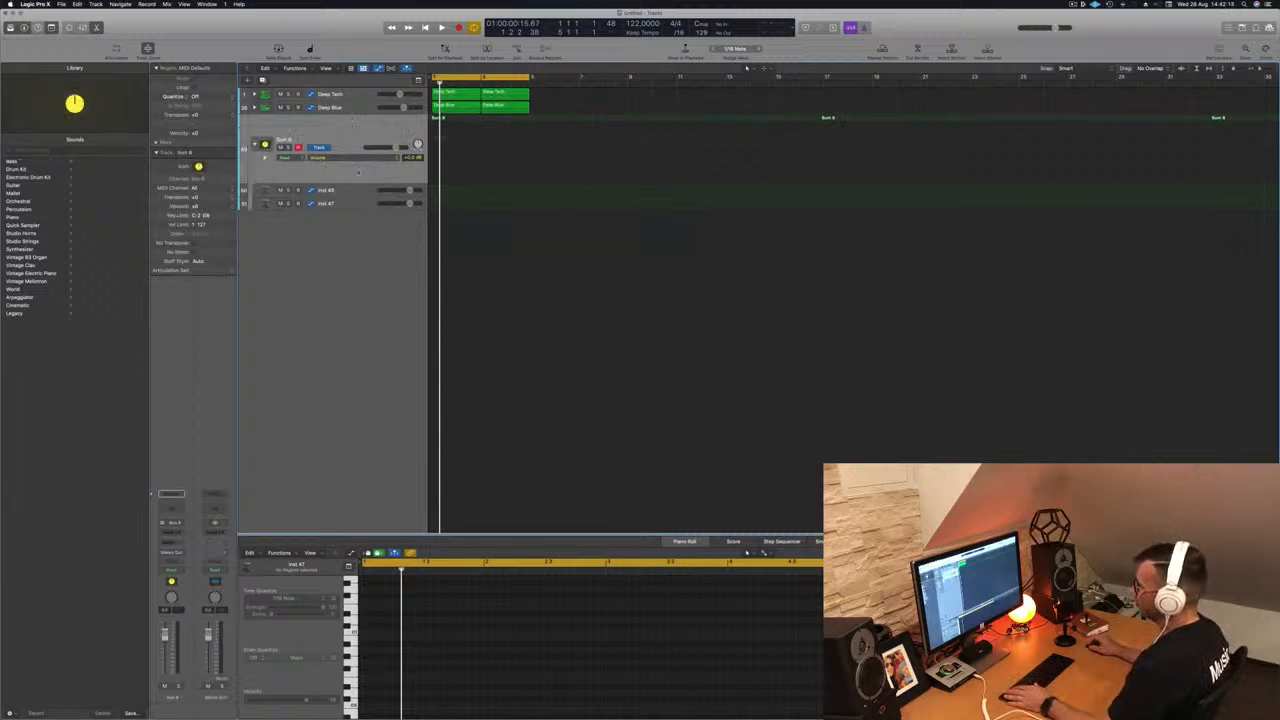
pyautogui.click(339, 193)
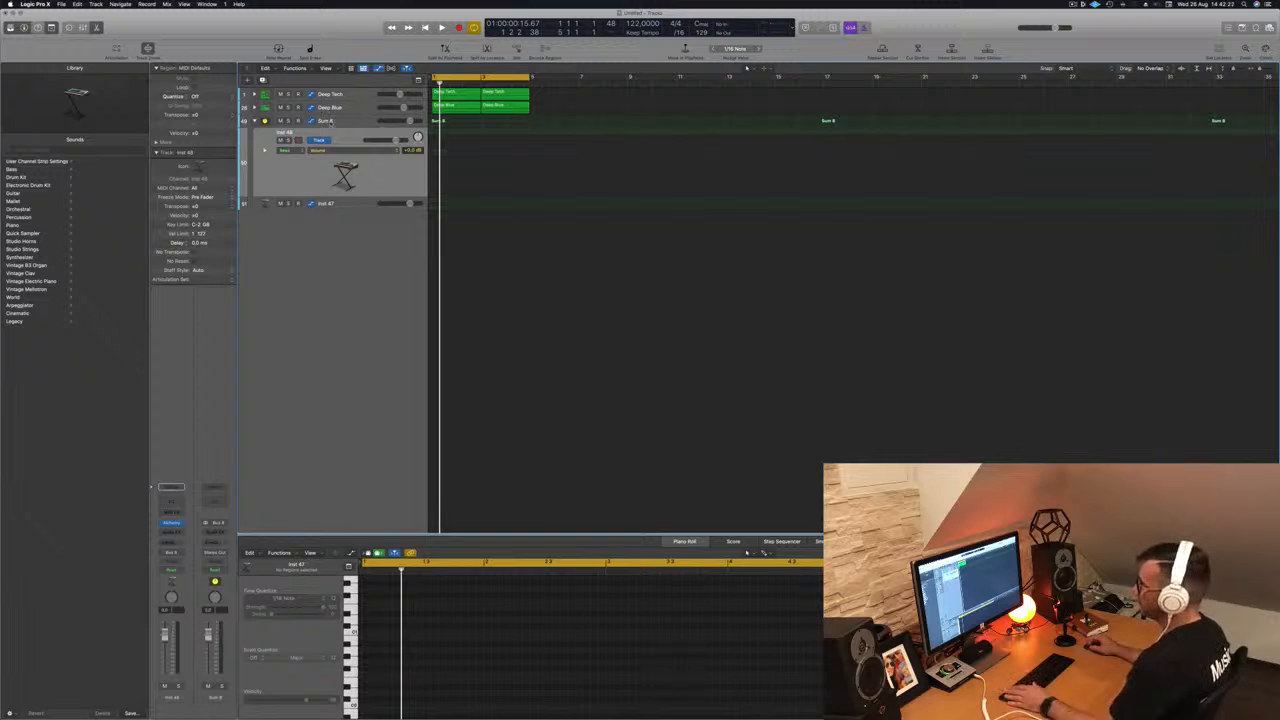
pyautogui.doubleClick(331, 121)
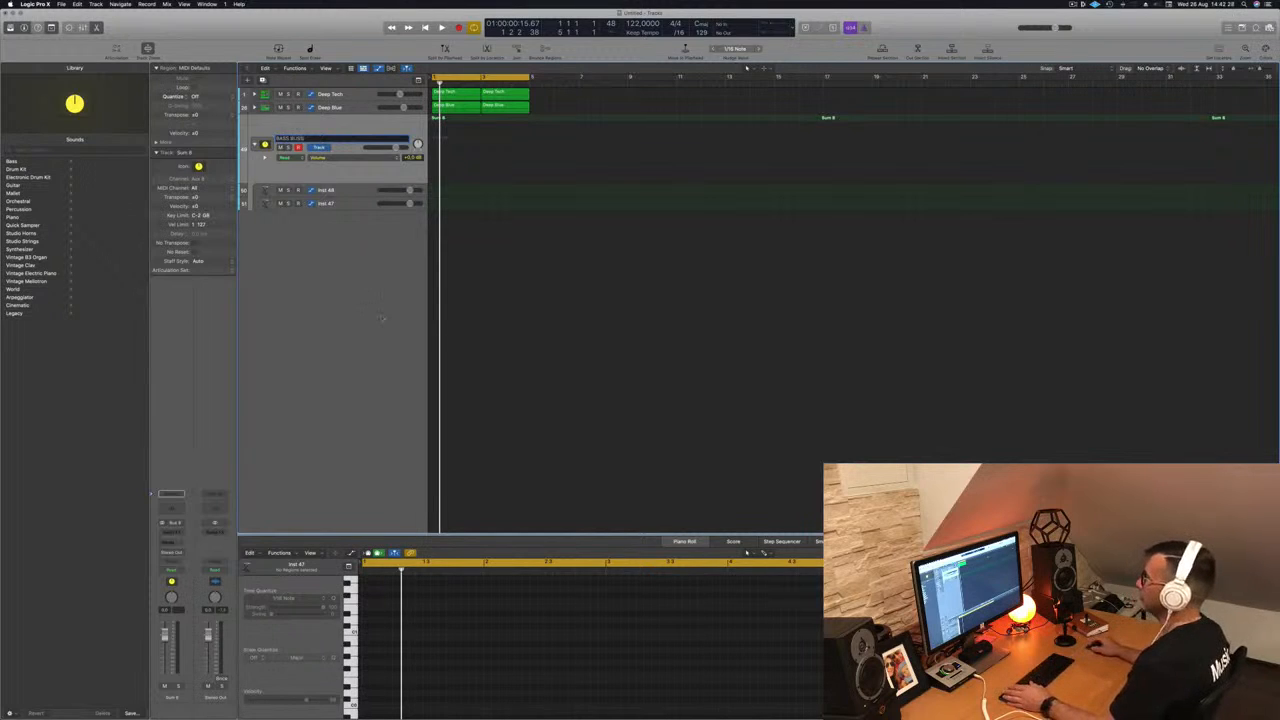
pyautogui.write('BASS BUSS')
pyautogui.press('Return')
# Step: Audition the beat briefly, select the Inst 48 track in the bass stack and open its Alchemy instrument
pyautogui.press('space')
pyautogui.click(346, 190)
pyautogui.press('Down')
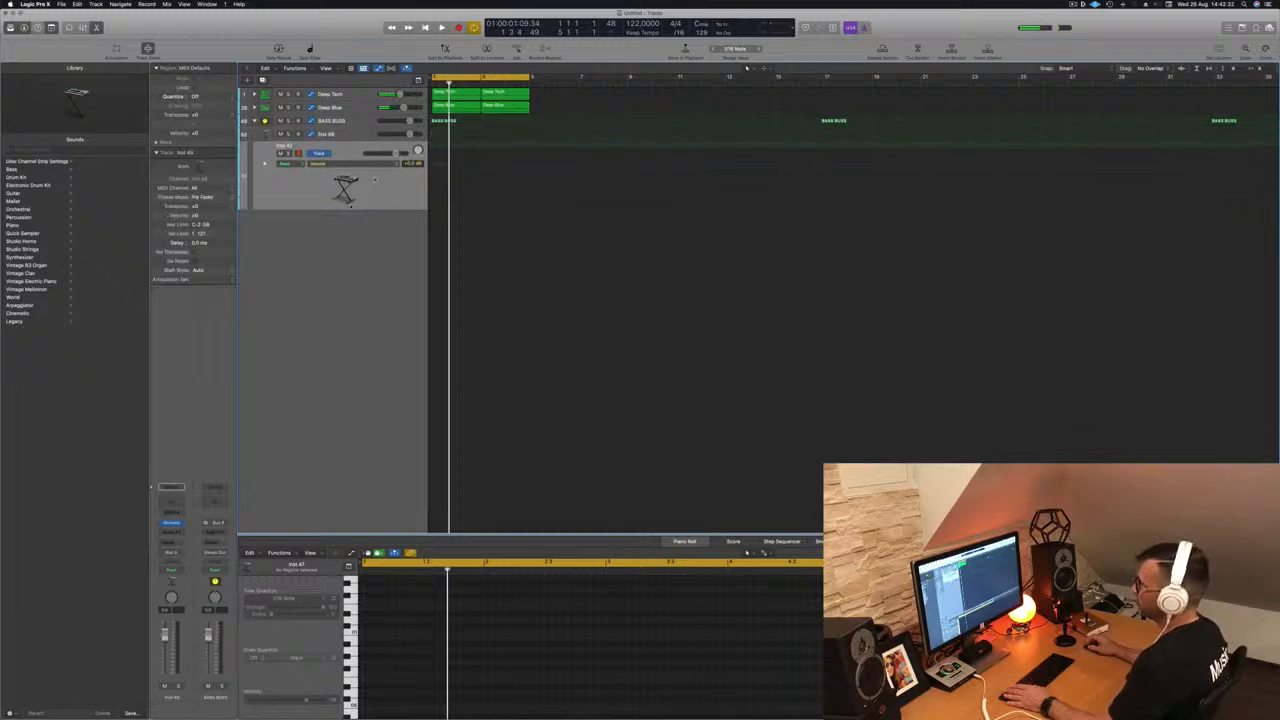
pyautogui.press('Up')
pyautogui.press('space')
pyautogui.press('space')
pyautogui.press('space')
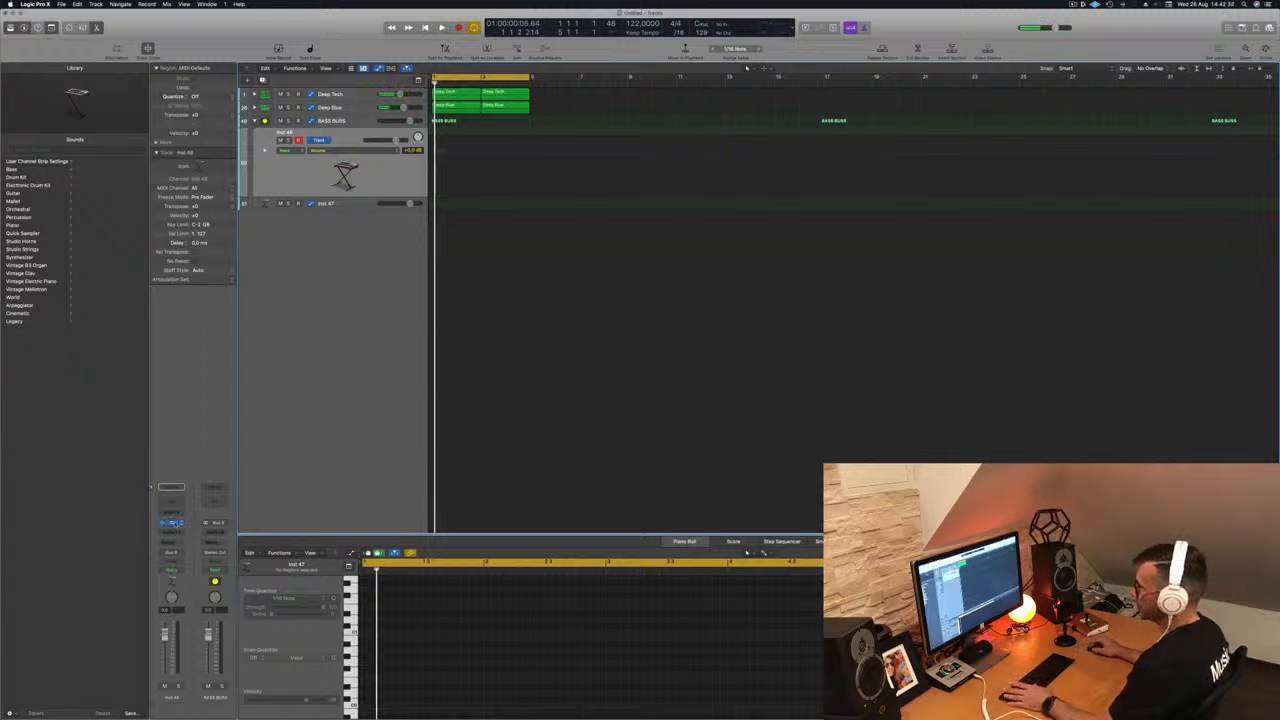
pyautogui.click(172, 523)
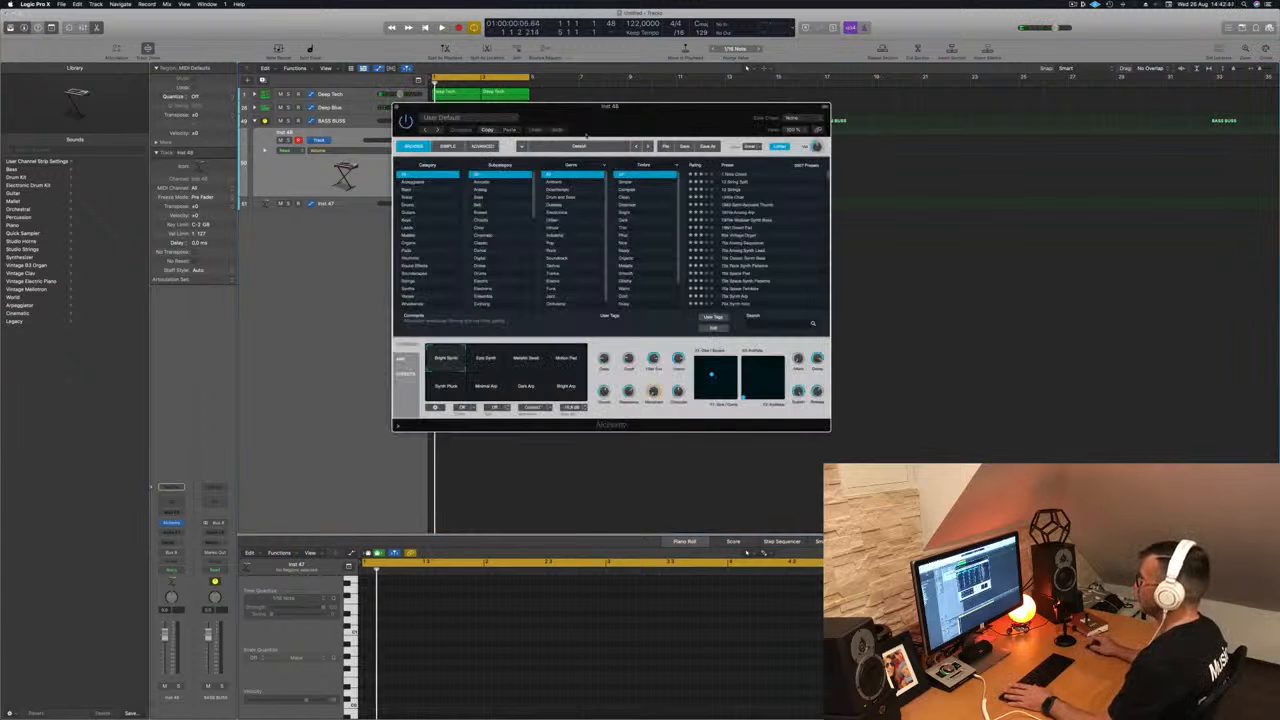
# Step: Limit Alchemy's presets to the Bass category, load 1953 Semi-Acoustic Thumb and bring up Musical Typing to play it
pyautogui.moveTo(592, 134); pyautogui.dragTo(554, 132)
pyautogui.click(368, 188)
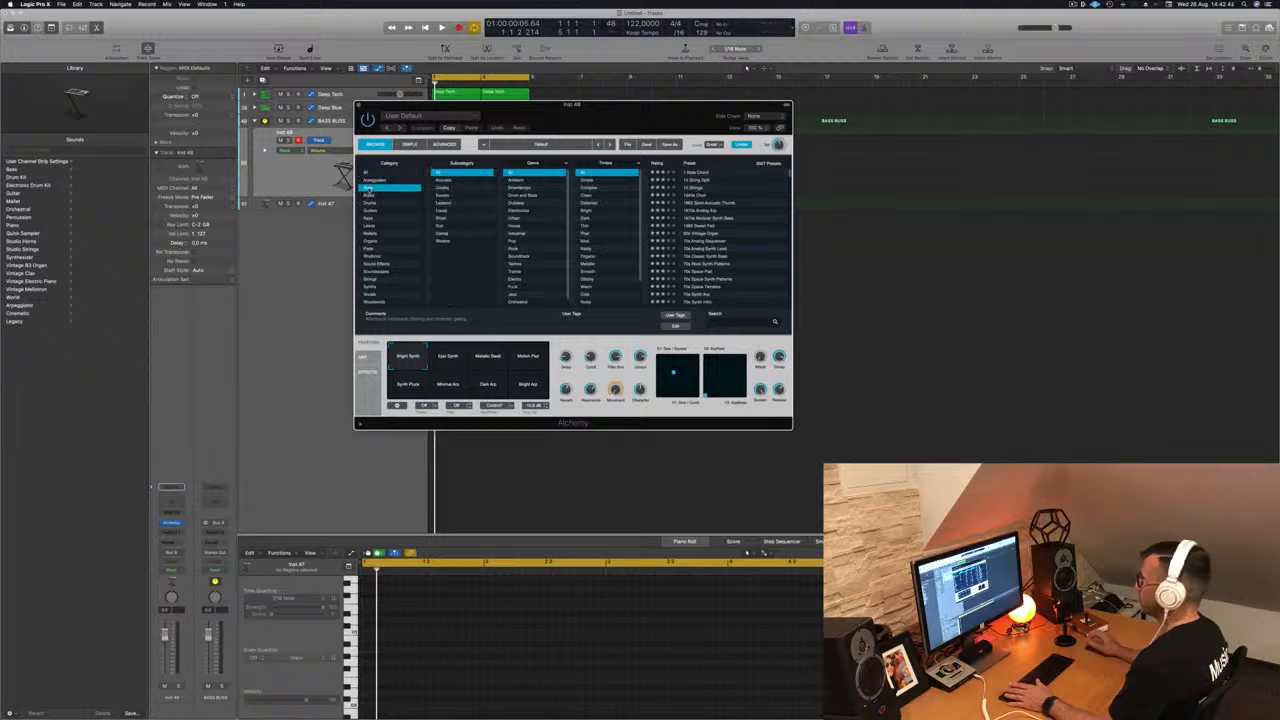
pyautogui.click(730, 174)
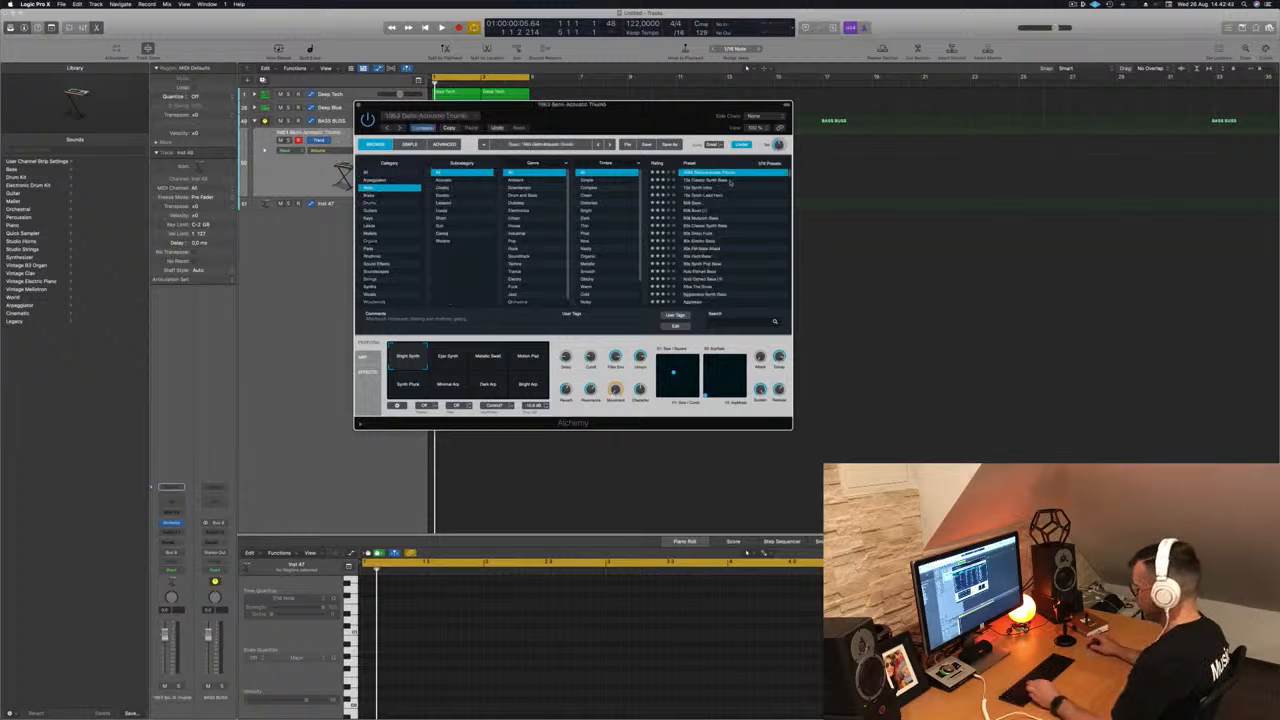
pyautogui.press('super+k')
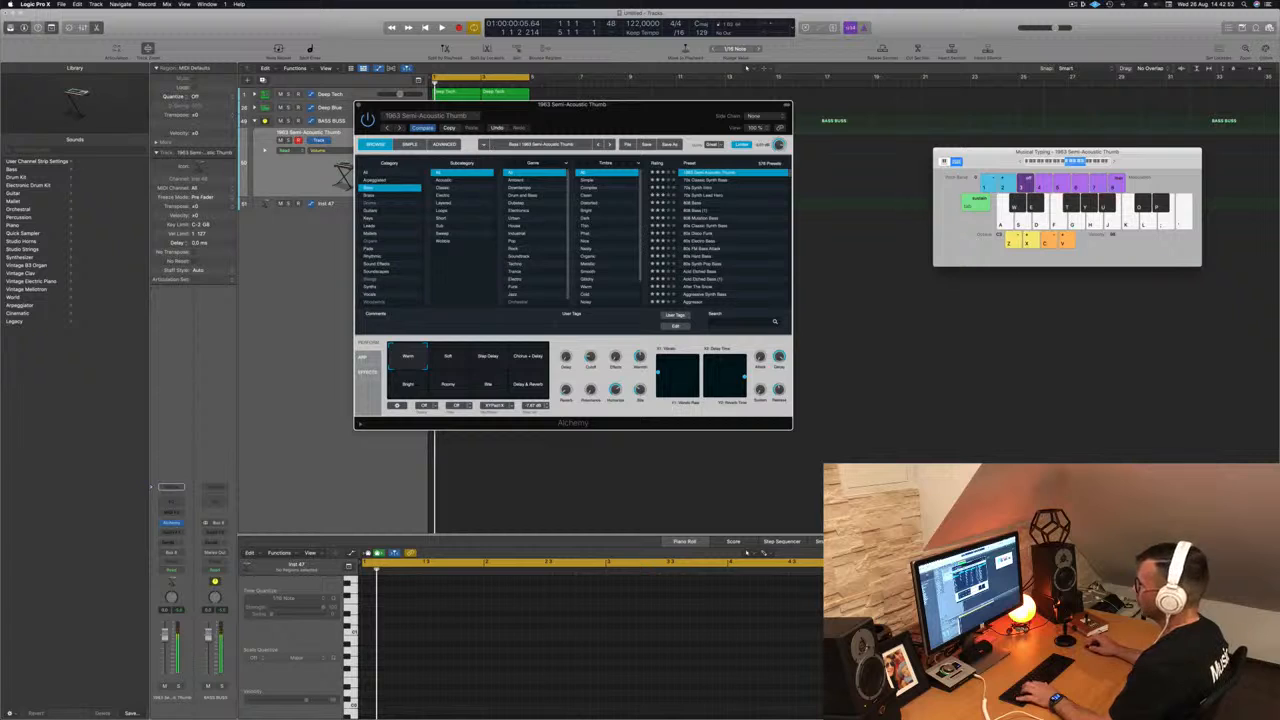
# Step: Load the 70s Synth Intro preset into Alchemy on the upper bass track and audition it with a few notes
pyautogui.click(330, 203)
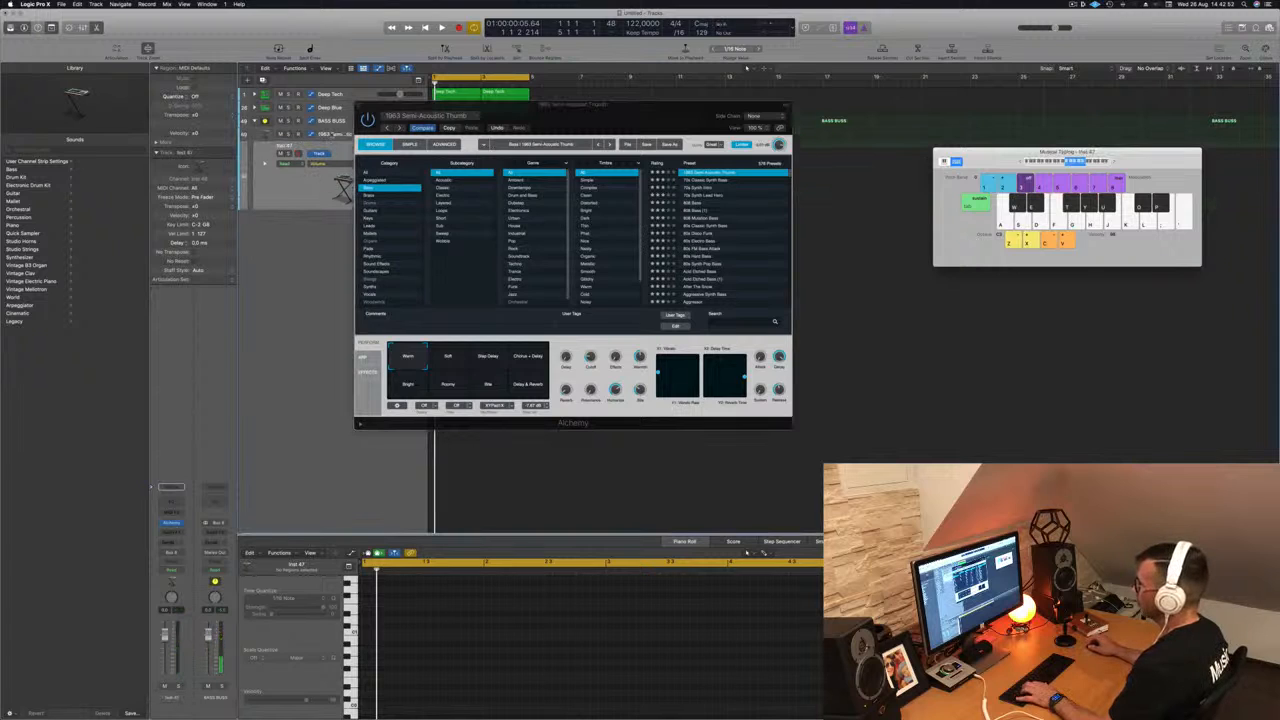
pyautogui.press('Up')
pyautogui.click(697, 188)
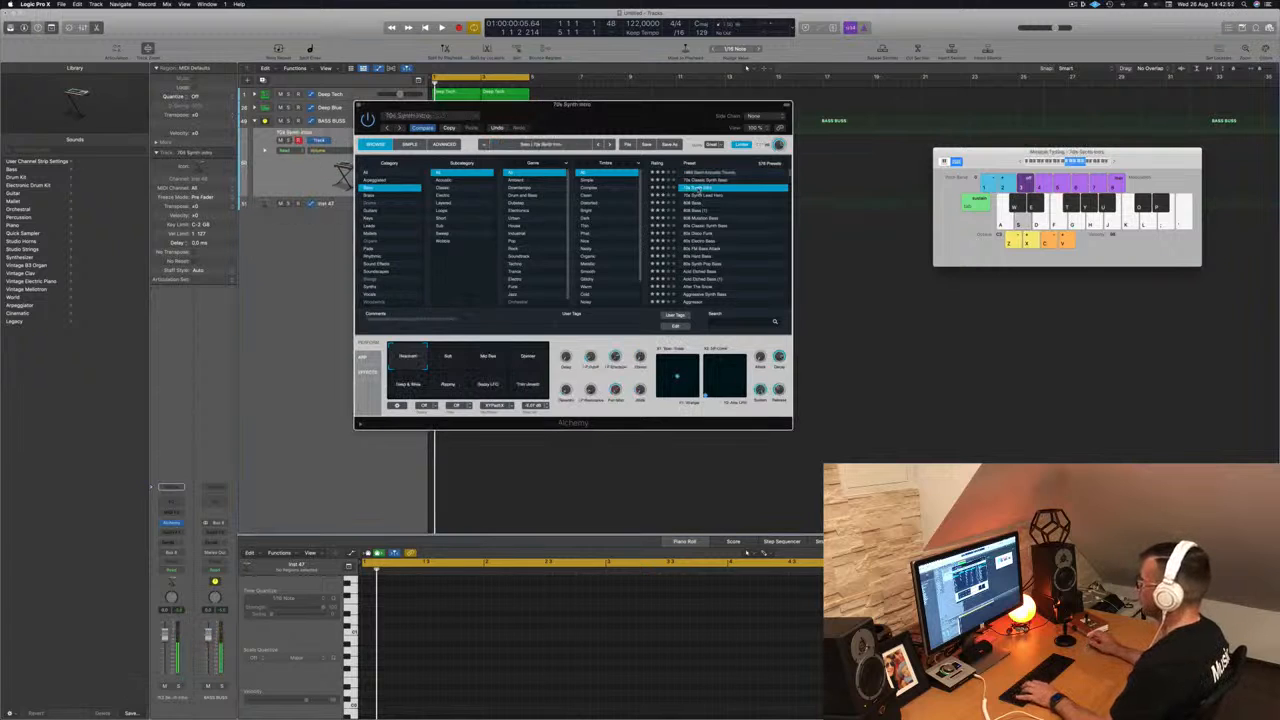
pyautogui.moveTo(627, 118); pyautogui.dragTo(721, 211)
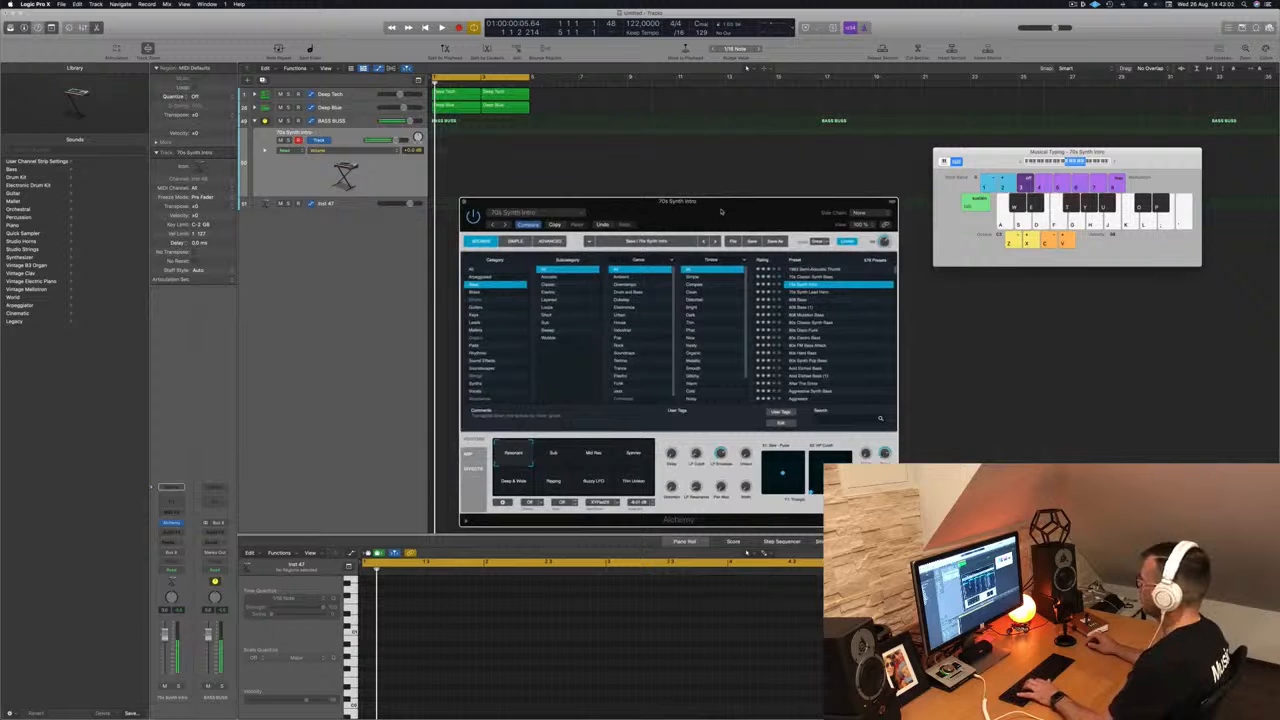
pyautogui.press('h')
pyautogui.press('f')
pyautogui.press('d')
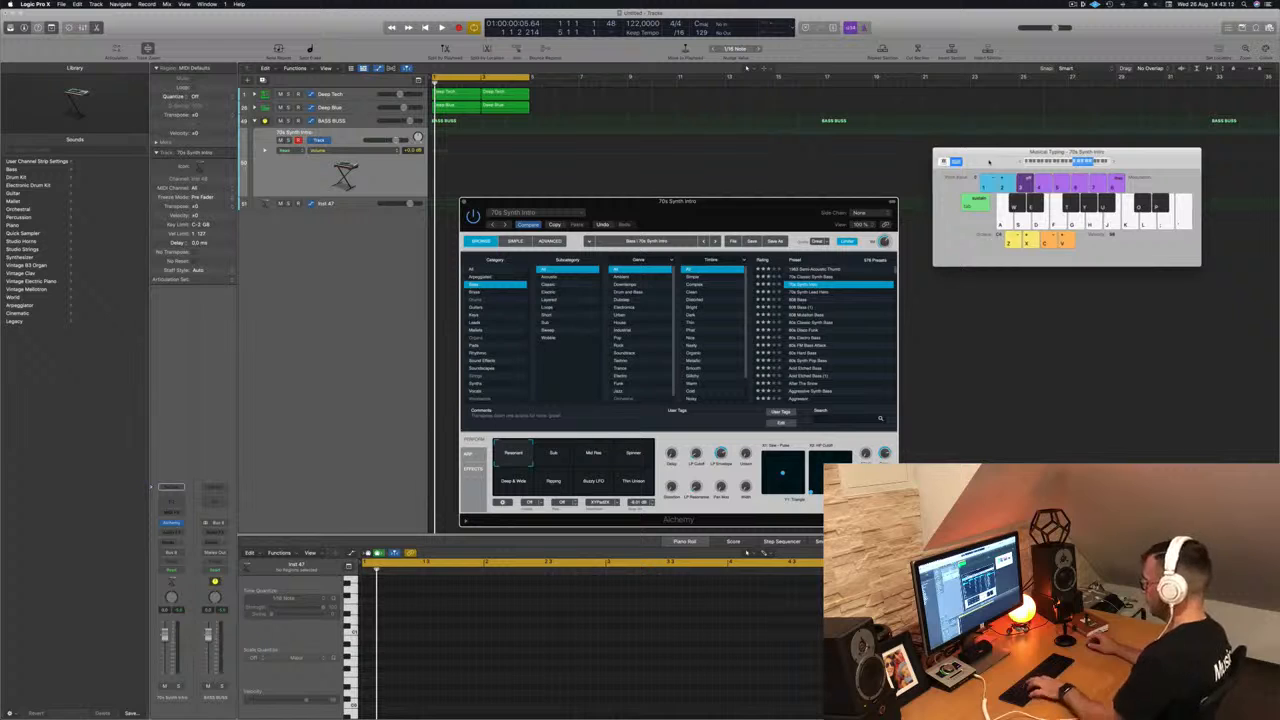
# Step: Hide Musical Typing, play back the drum beat and show the mixer
pyautogui.press('super+k')
pyautogui.press('d')
pyautogui.press('d')
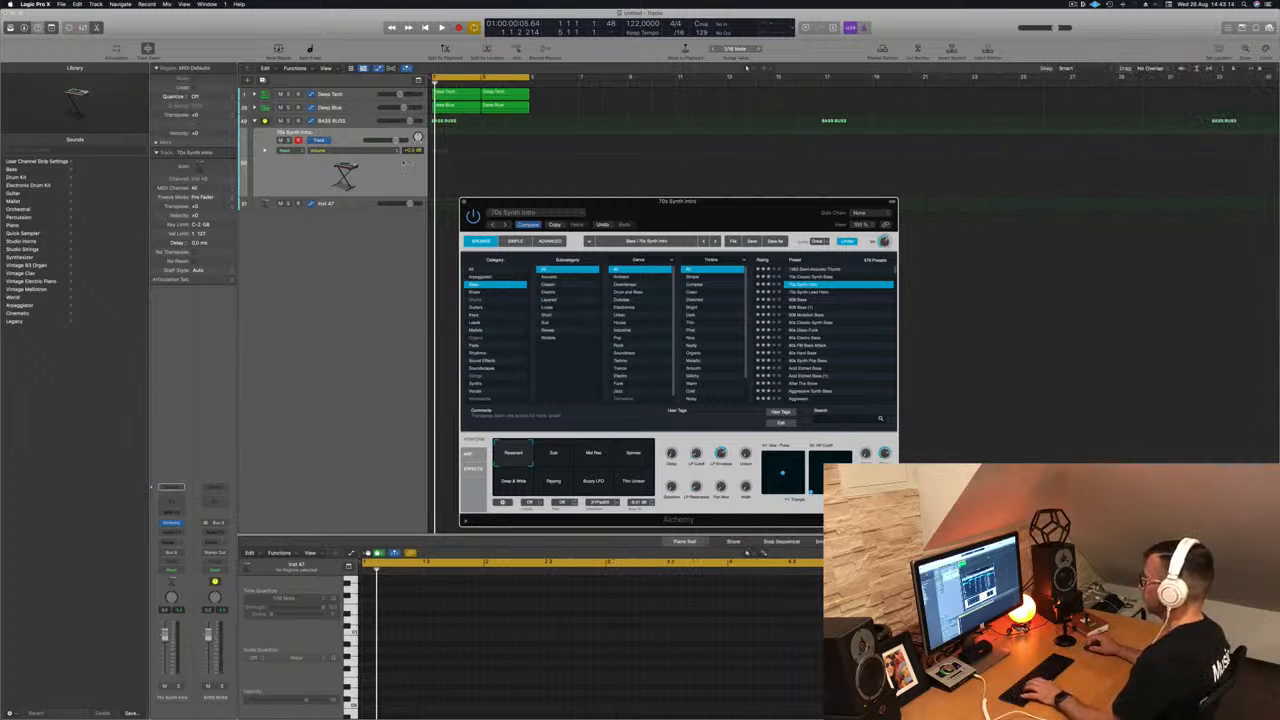
pyautogui.click(464, 106)
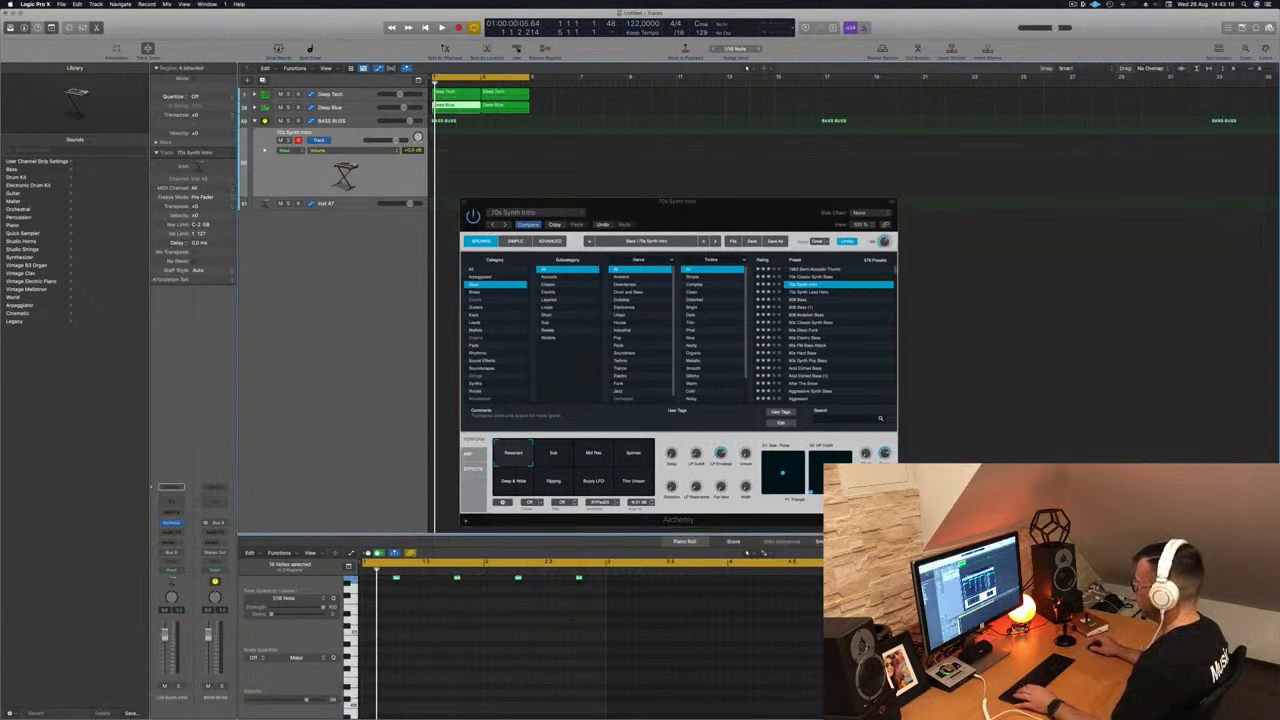
pyautogui.press('space')
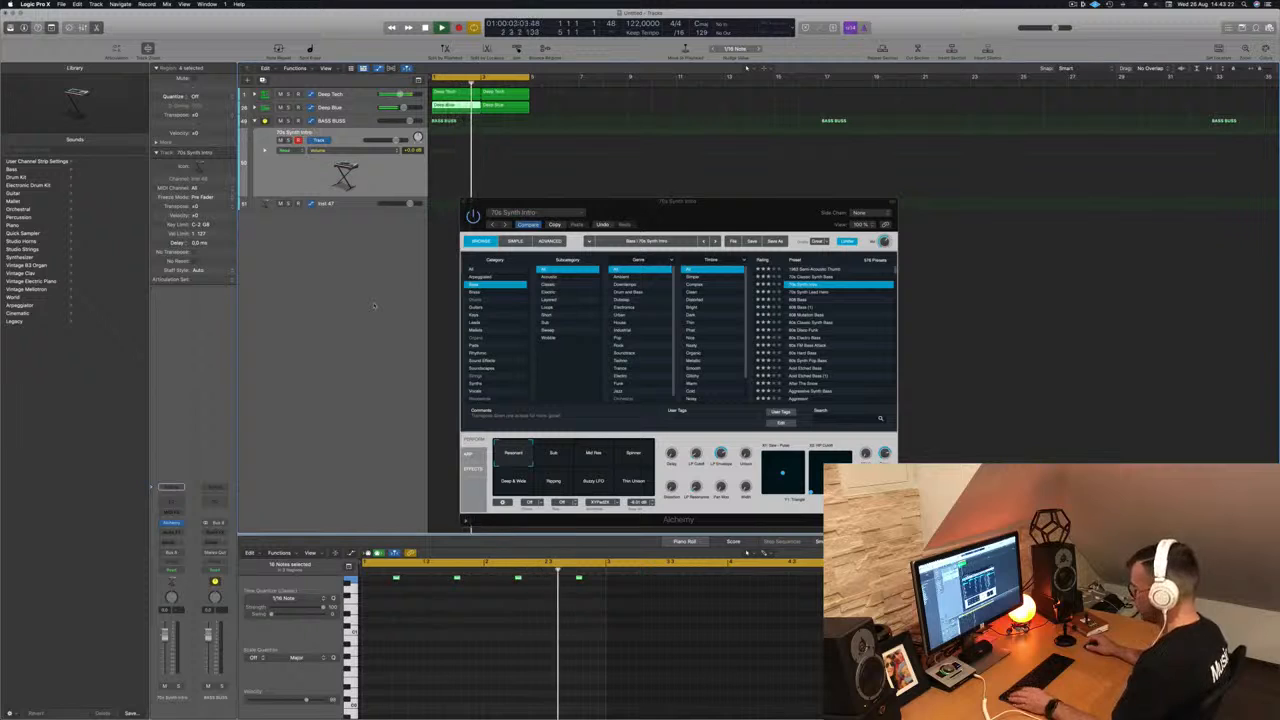
pyautogui.press('x')
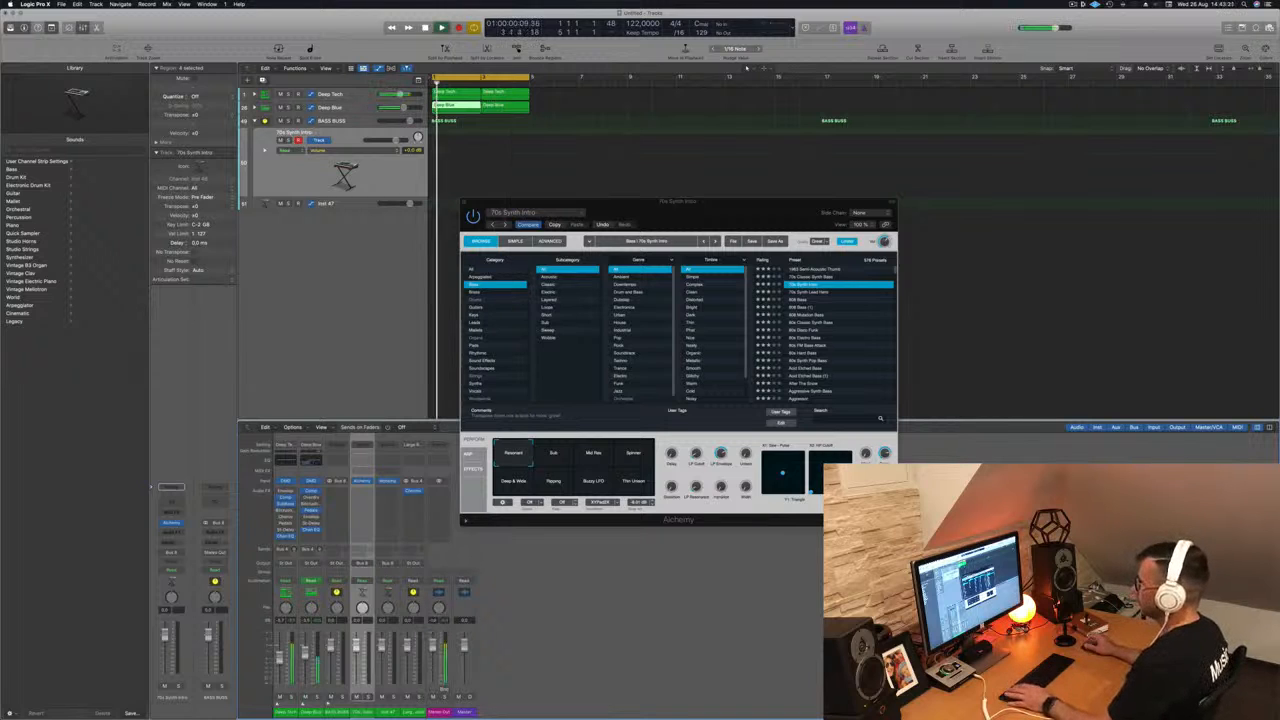
# Step: Bring Musical Typing back in a lower octave range and audition the 70s Synth Intro sound
pyautogui.moveTo(715, 219); pyautogui.dragTo(730, 205)
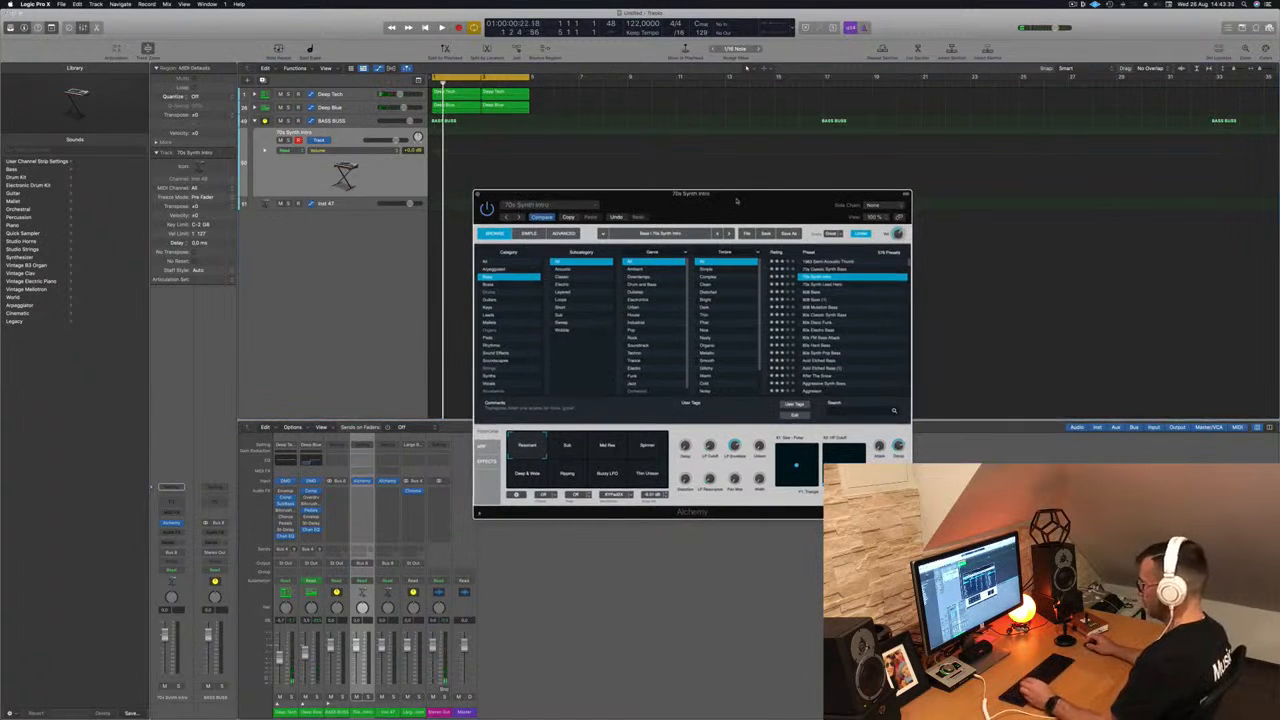
pyautogui.press('super+k')
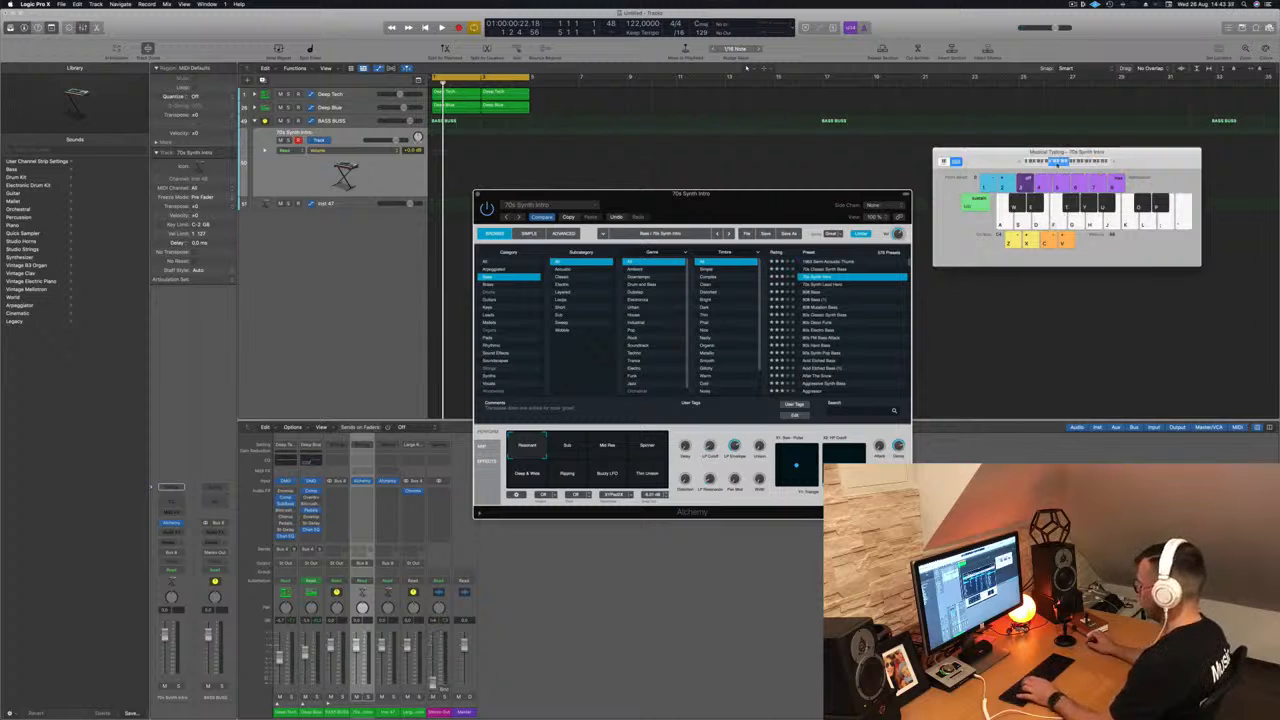
pyautogui.press('h')
pyautogui.press('f')
pyautogui.press('s')
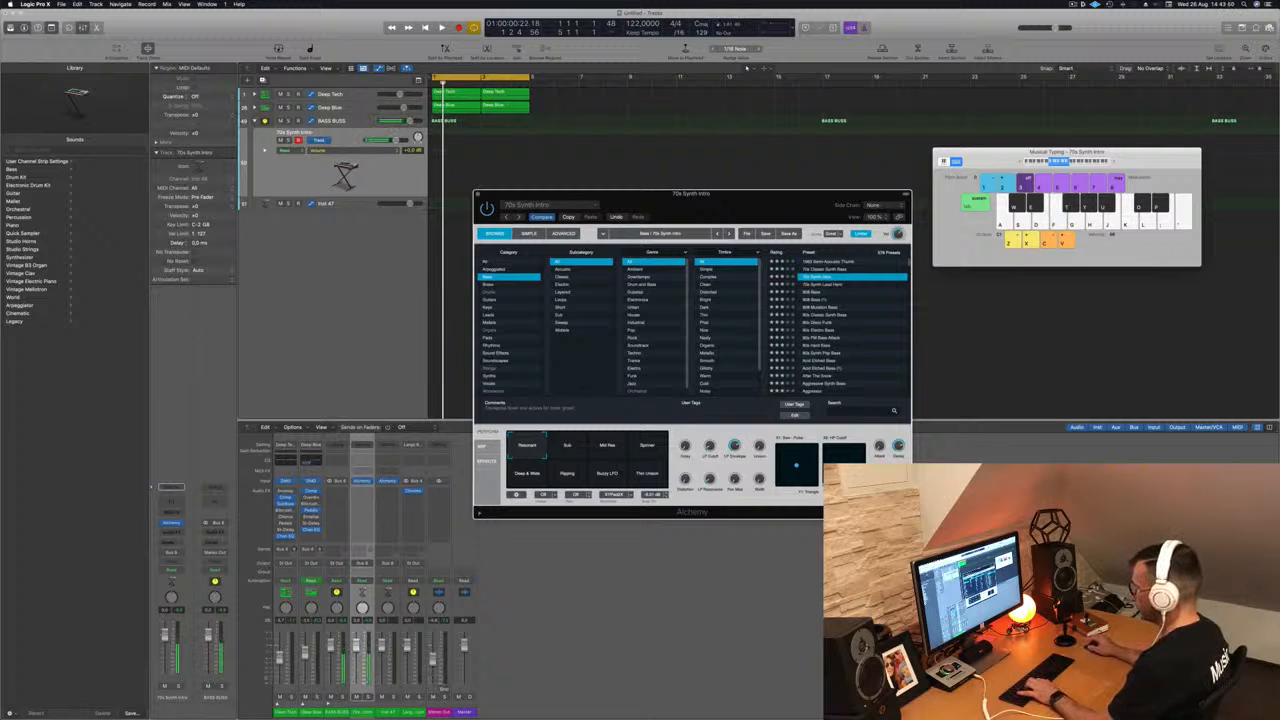
# Step: Bring the Stereo Out fader back up and, over the playing beat, switch Alchemy to the 70s Classic Synth Bass preset
pyautogui.click(433, 647)
pyautogui.press('space')
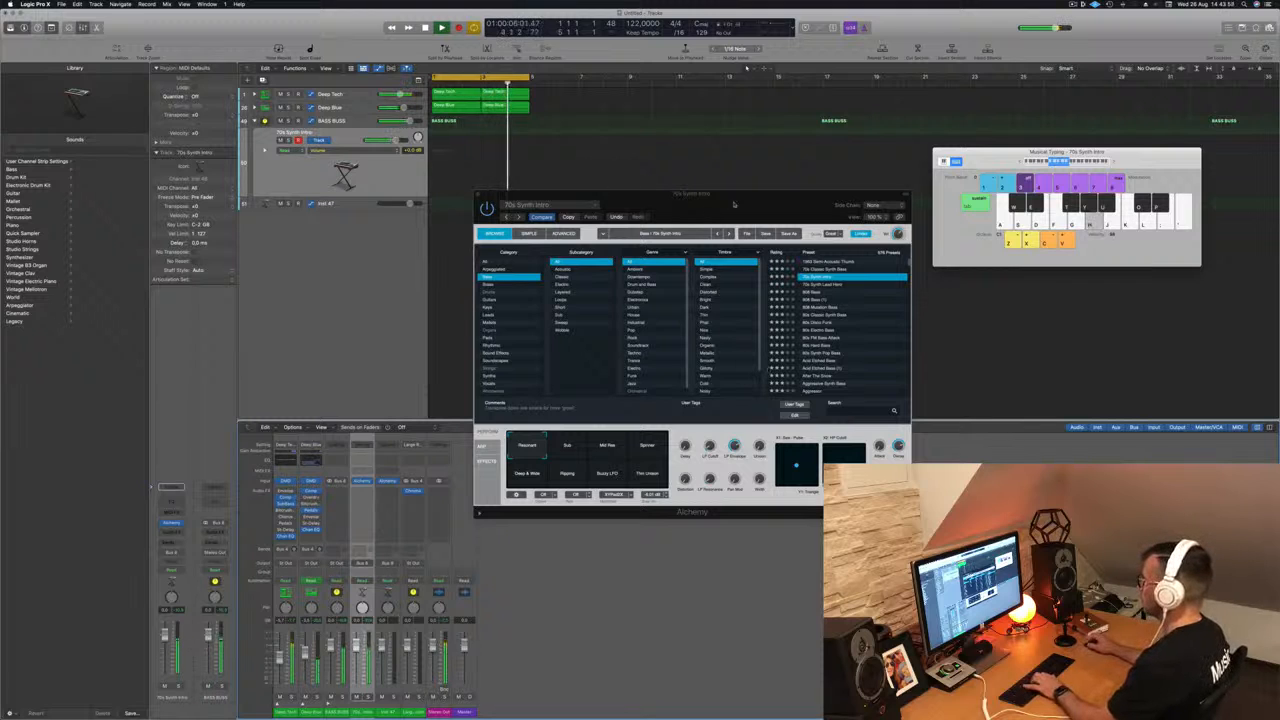
pyautogui.moveTo(734, 205); pyautogui.dragTo(808, 200)
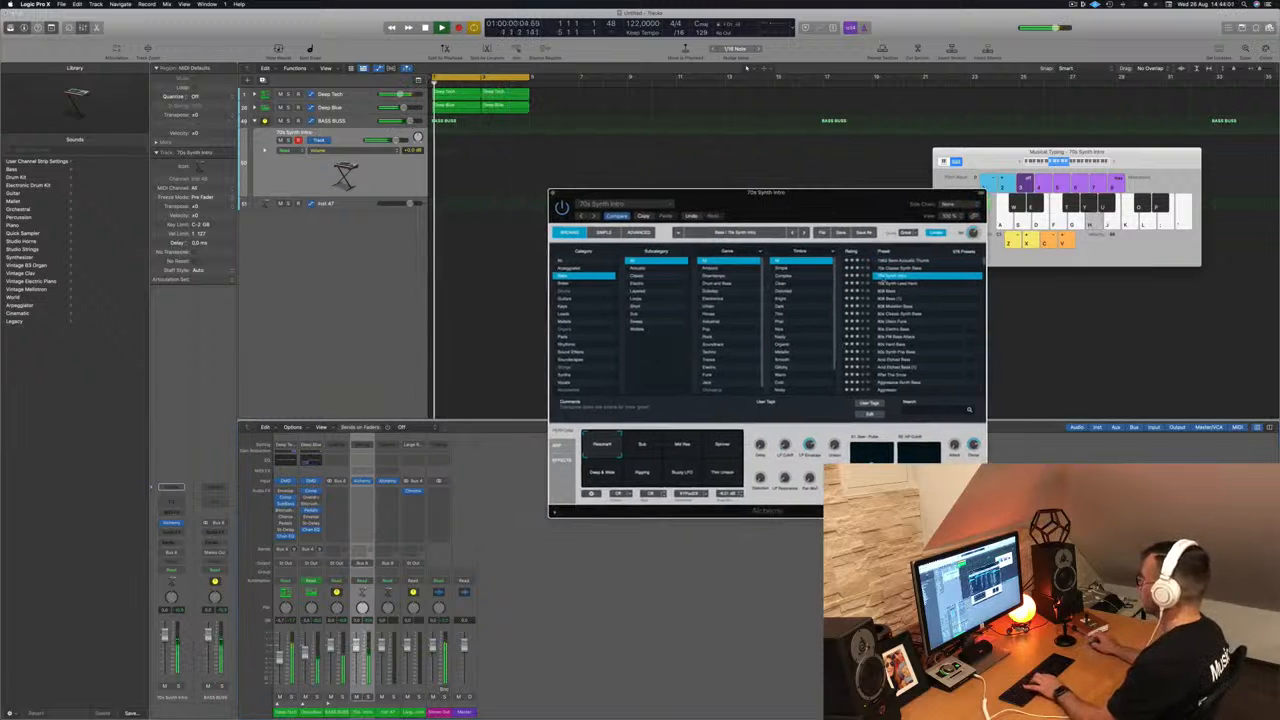
pyautogui.press('Down')
pyautogui.click(901, 269)
pyautogui.press('h')
pyautogui.press('h')
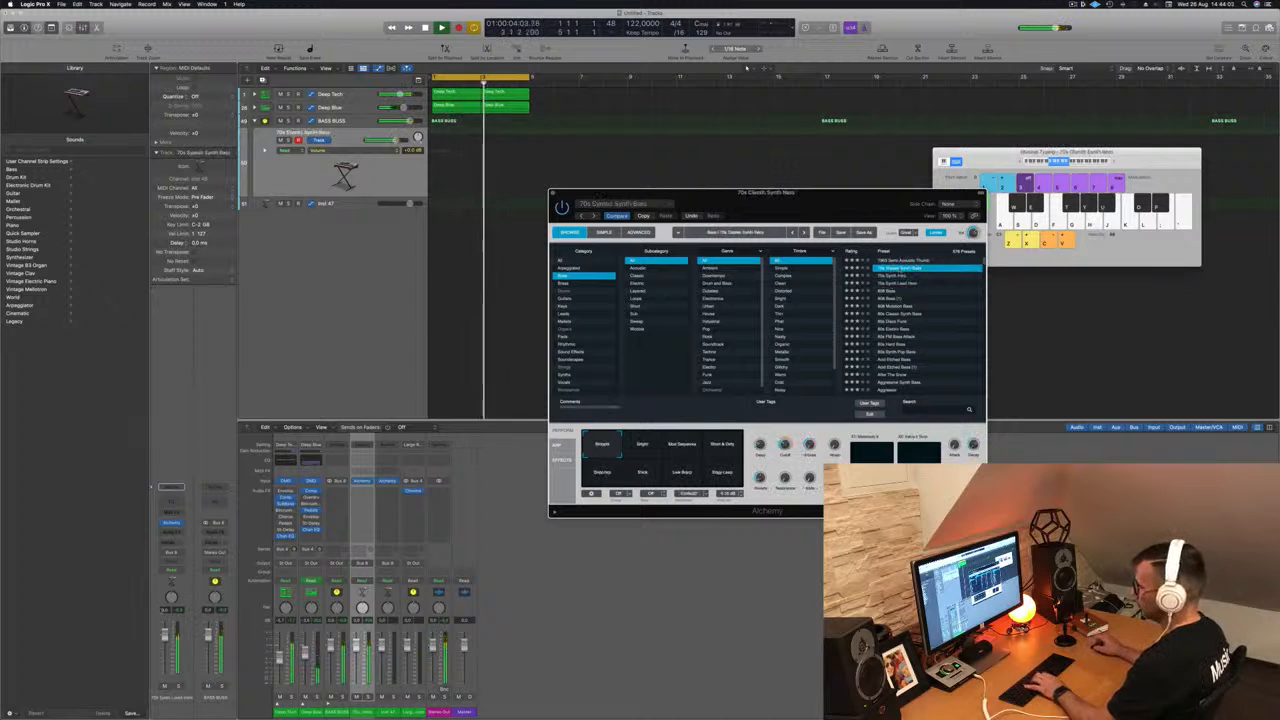
pyautogui.press('h')
# Step: Lower the 70s Classic Synth Bass track's volume to -14.0 dB and rehearse a bass line over the beat
pyautogui.moveTo(166, 655); pyautogui.dragTo(165, 658)
pyautogui.press('j')
pyautogui.press('k')
pyautogui.press('k')
pyautogui.press('l')
pyautogui.press('l')
pyautogui.press('l')
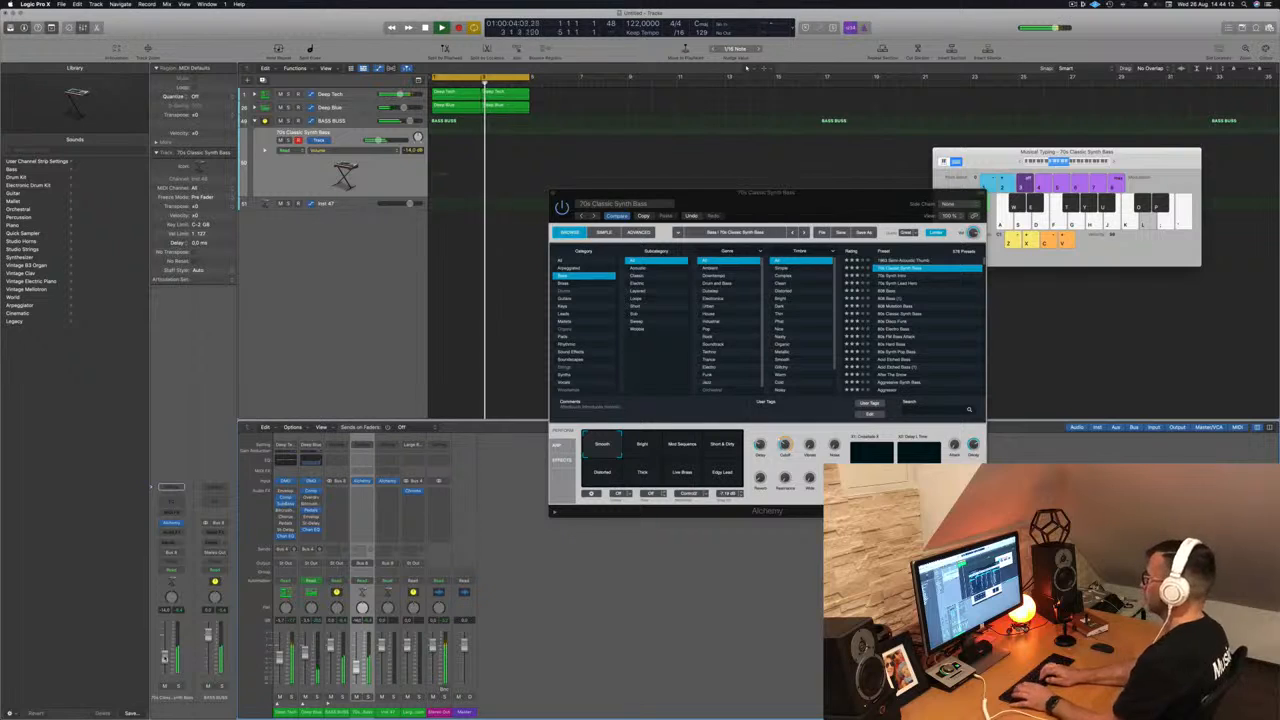
# Step: Record a bass line on the 70s Classic Synth Bass track over the looping beat, and stop the recording
pyautogui.press("'")
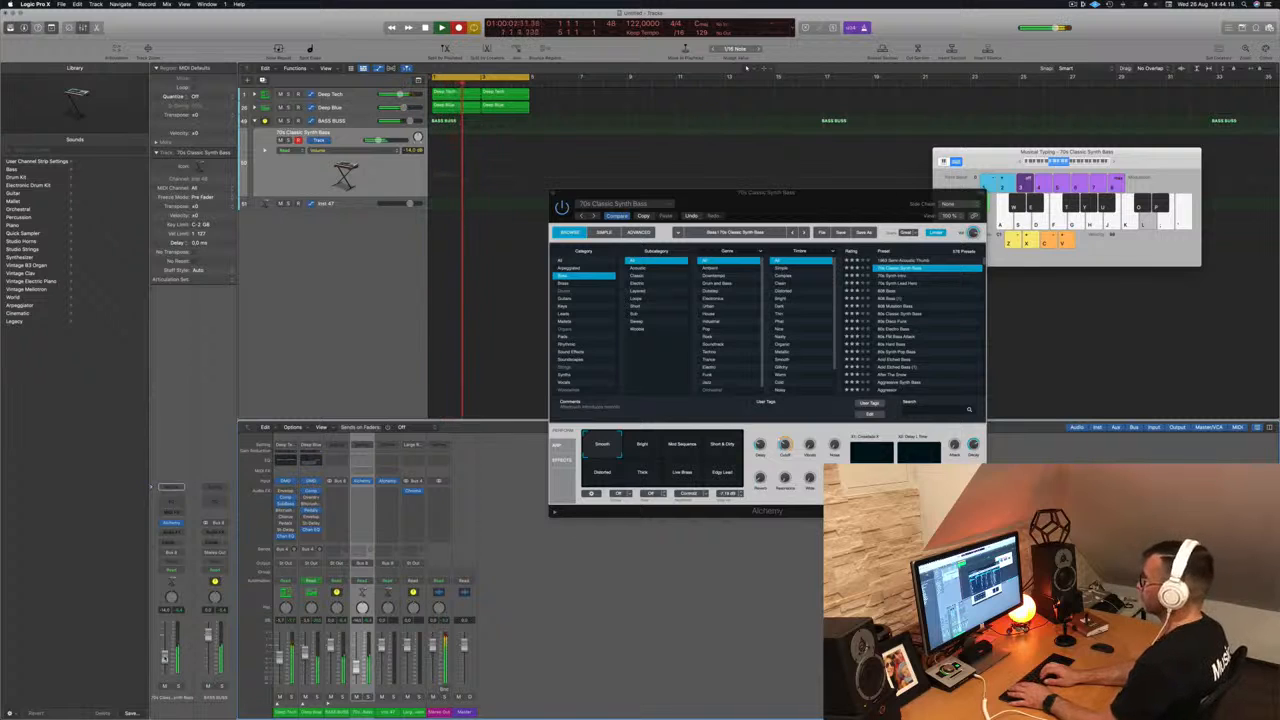
pyautogui.press("'")
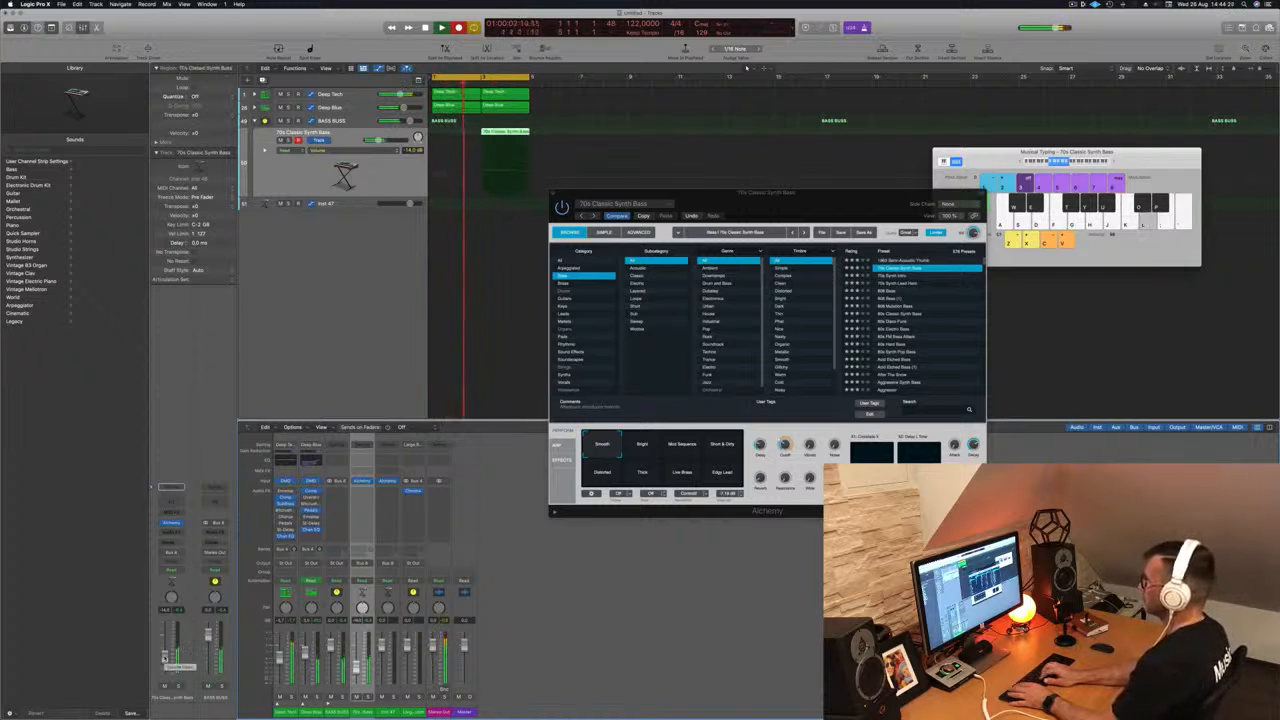
pyautogui.press(';')
pyautogui.press("'")
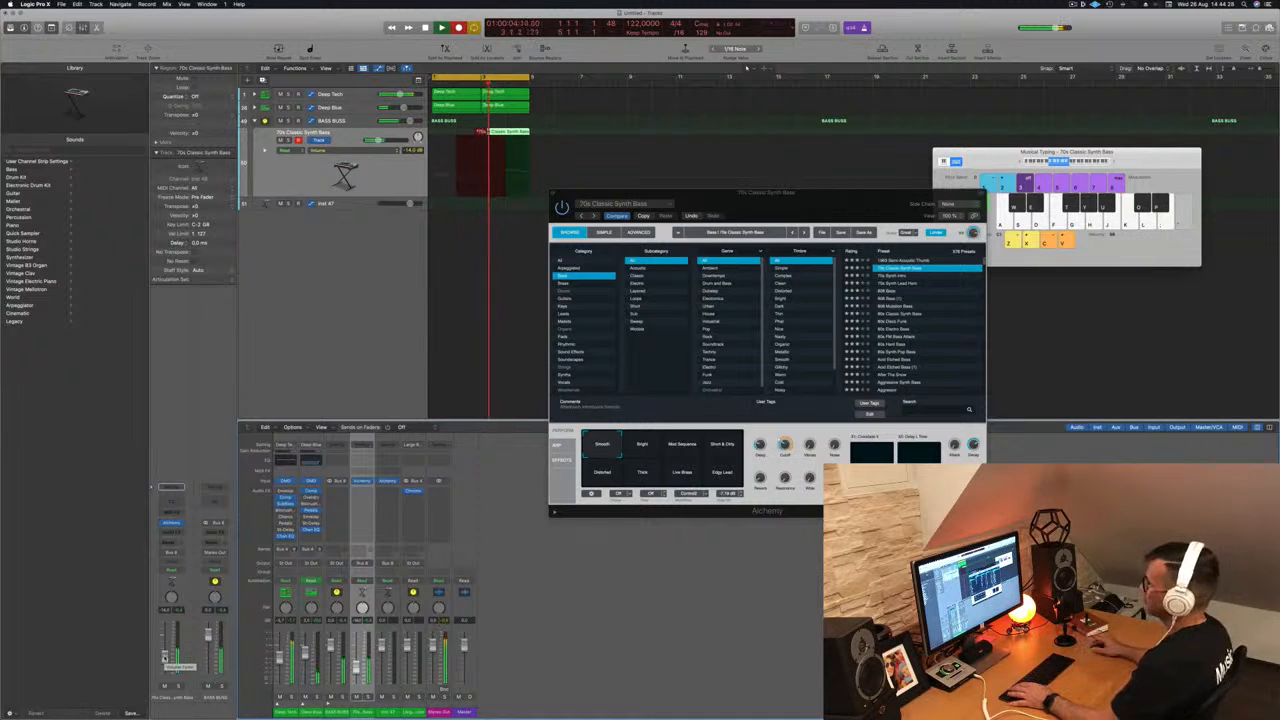
pyautogui.press('space')
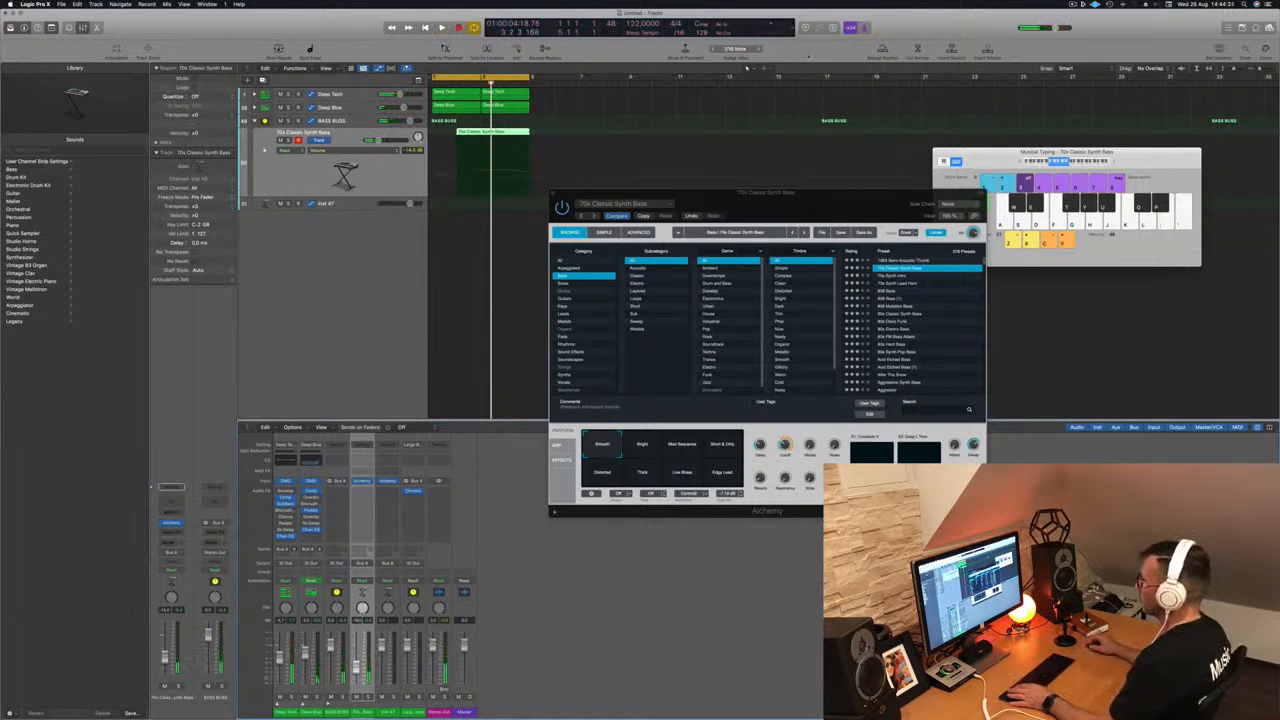
# Step: Show the recorded bass region in the Piano Roll and move its notes to the start of the region
pyautogui.press('p')
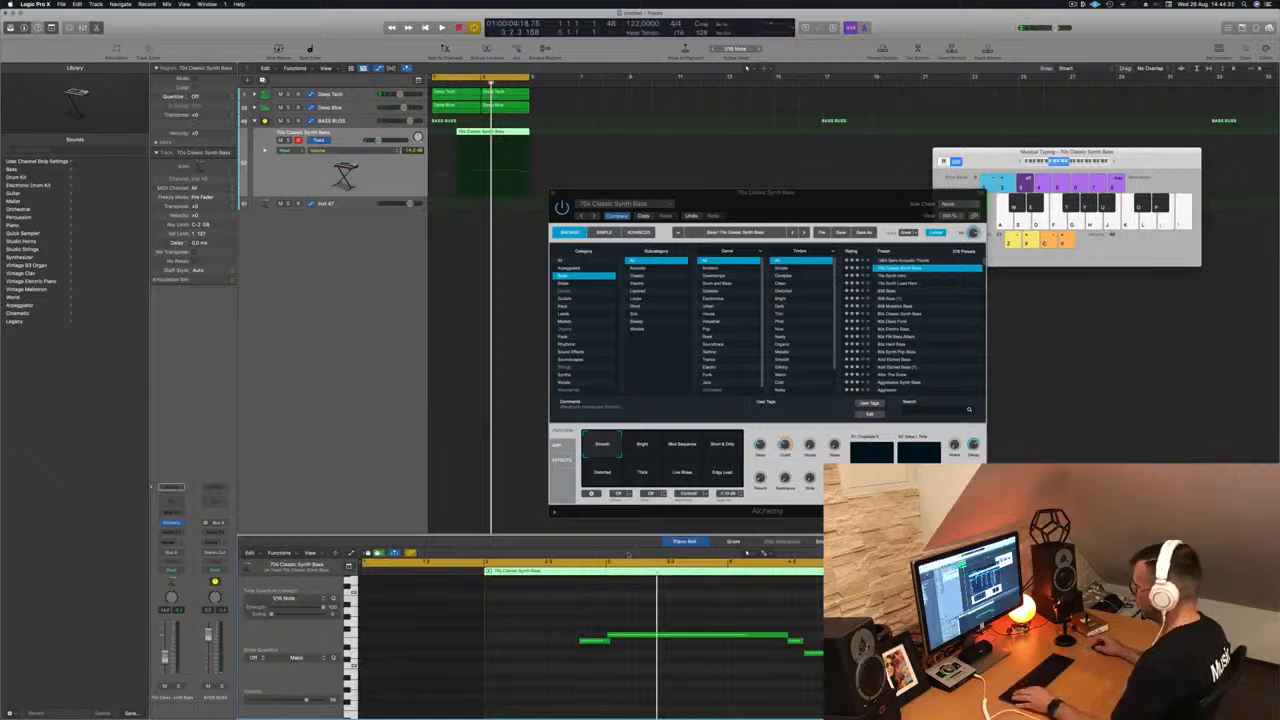
pyautogui.scroll(-2, 591, 617)
pyautogui.press('space')
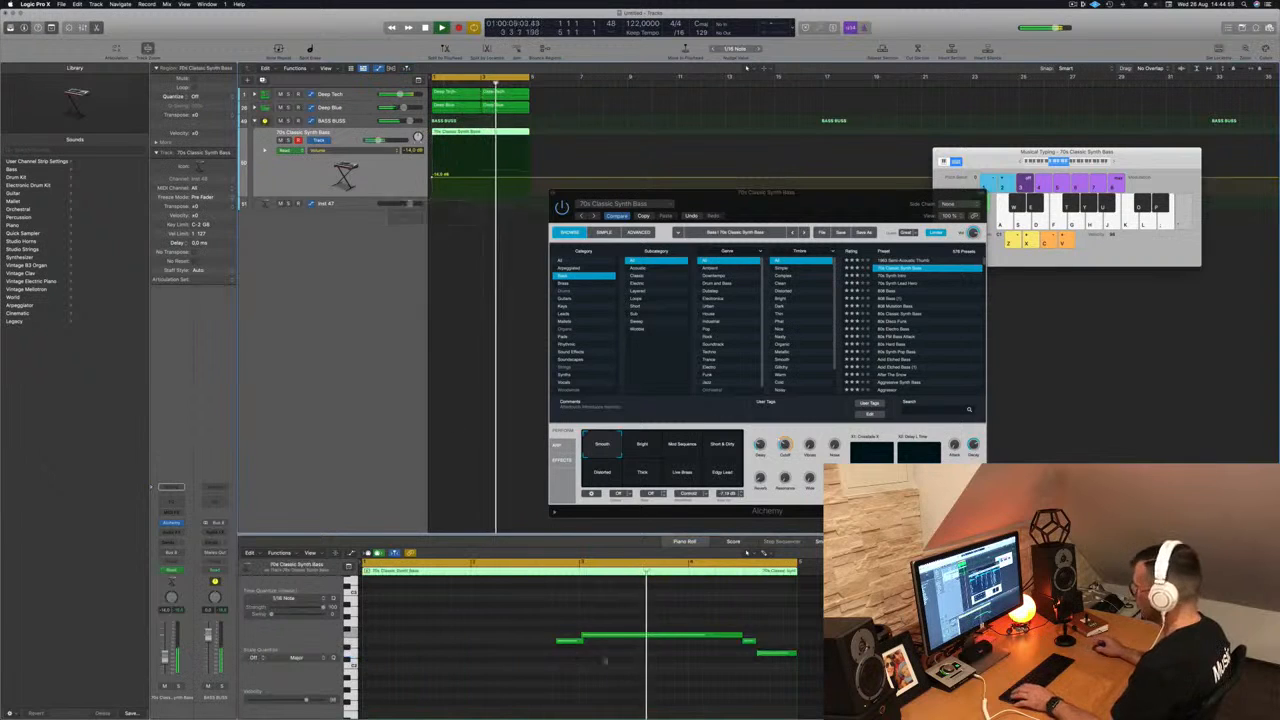
pyautogui.click(775, 655)
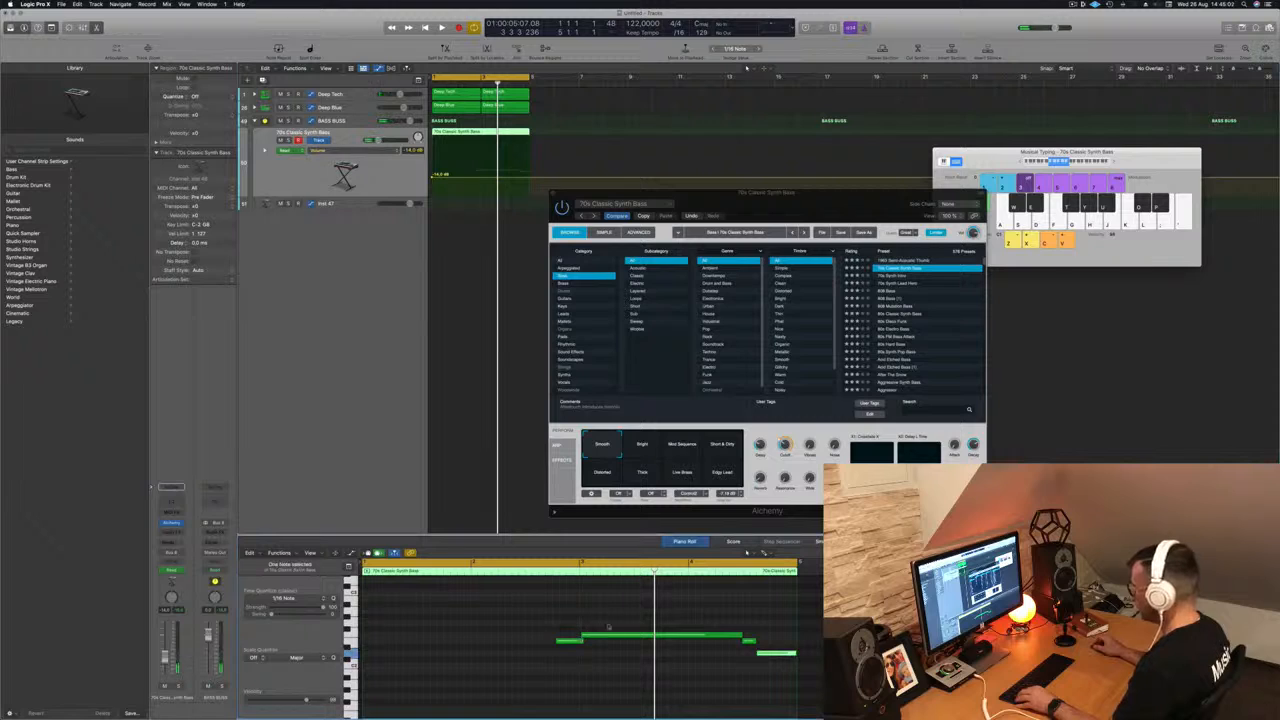
pyautogui.moveTo(603, 622); pyautogui.dragTo(809, 667)
pyautogui.moveTo(647, 637); pyautogui.dragTo(430, 637)
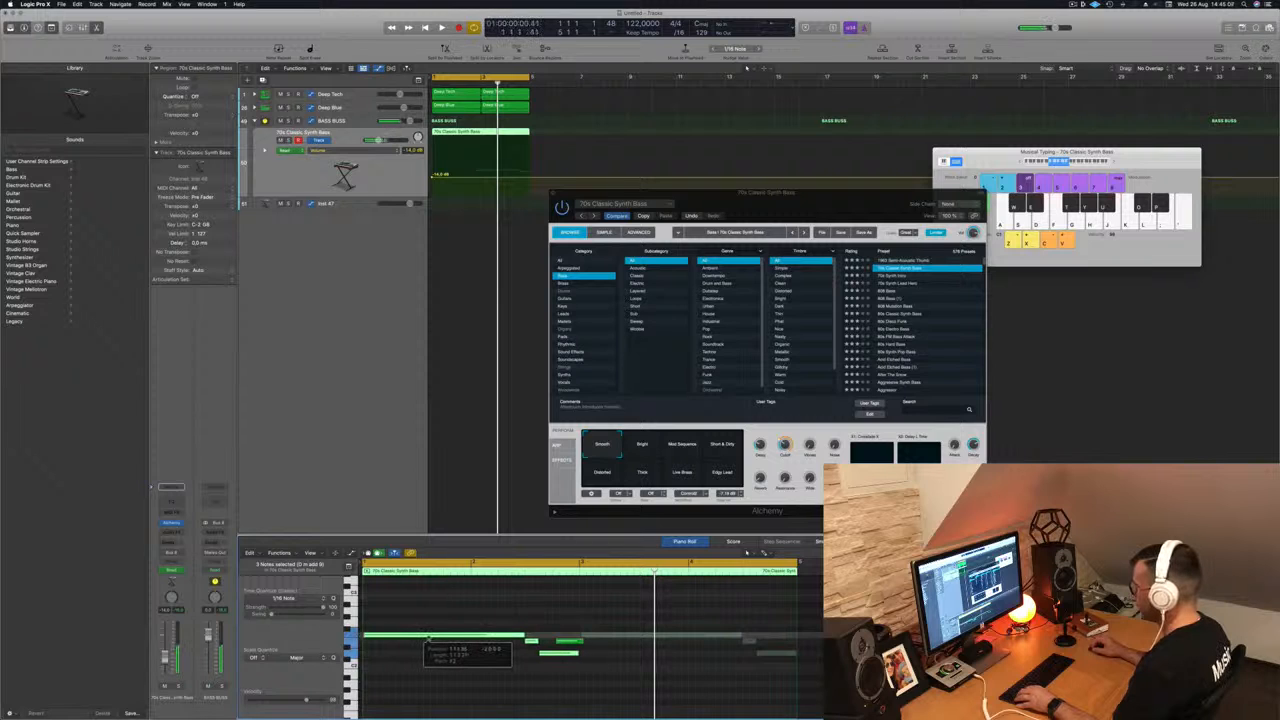
pyautogui.press('space')
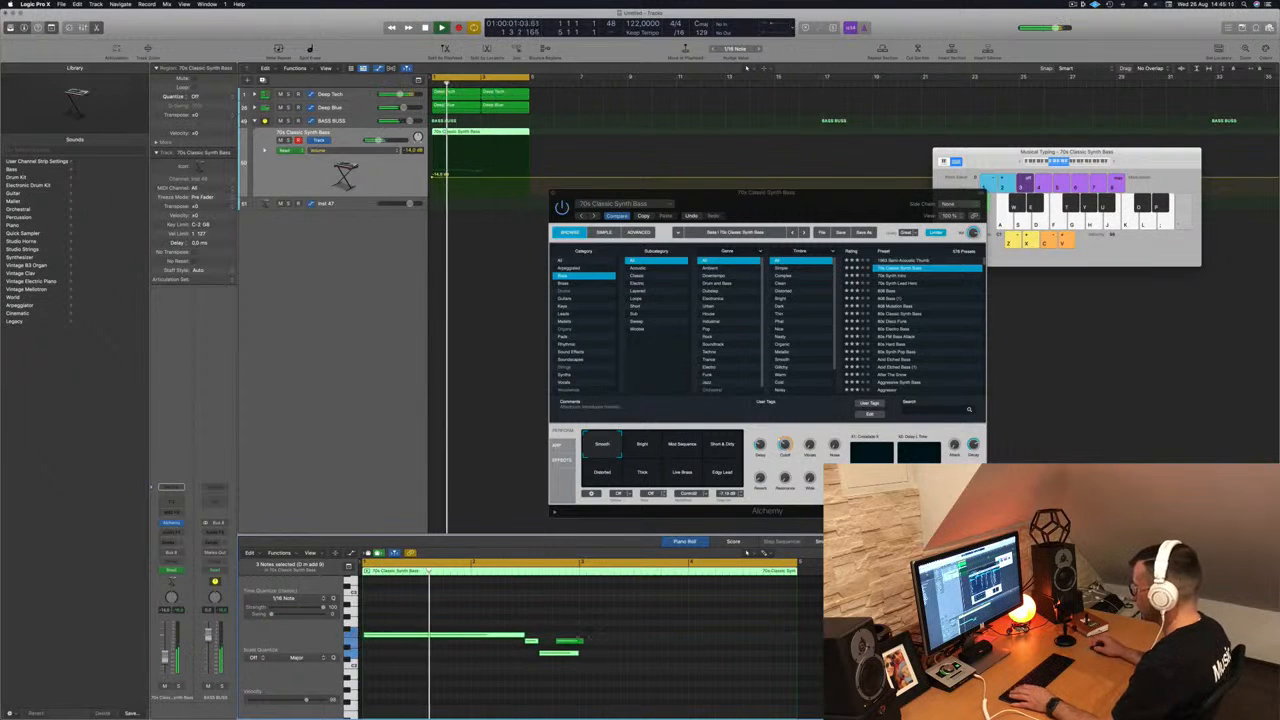
# Step: Move the last short bass note to the end of the region and lengthen the low note up to it
pyautogui.moveTo(568, 640); pyautogui.dragTo(780, 648)
pyautogui.press('Return')
pyautogui.moveTo(577, 654); pyautogui.dragTo(768, 657)
pyautogui.press('Return')
pyautogui.press('super+a')
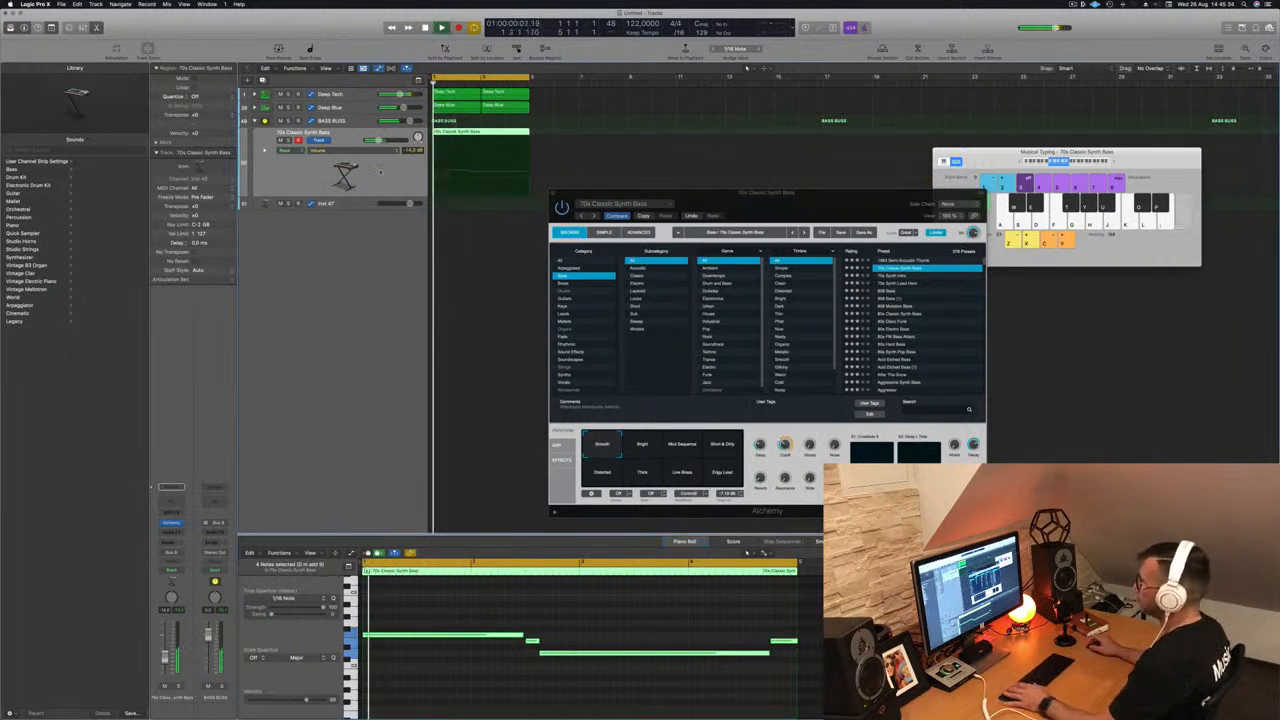
# Step: Insert a stereo Compressor on the BASS BUSS stack's channel strip
pyautogui.click(355, 121)
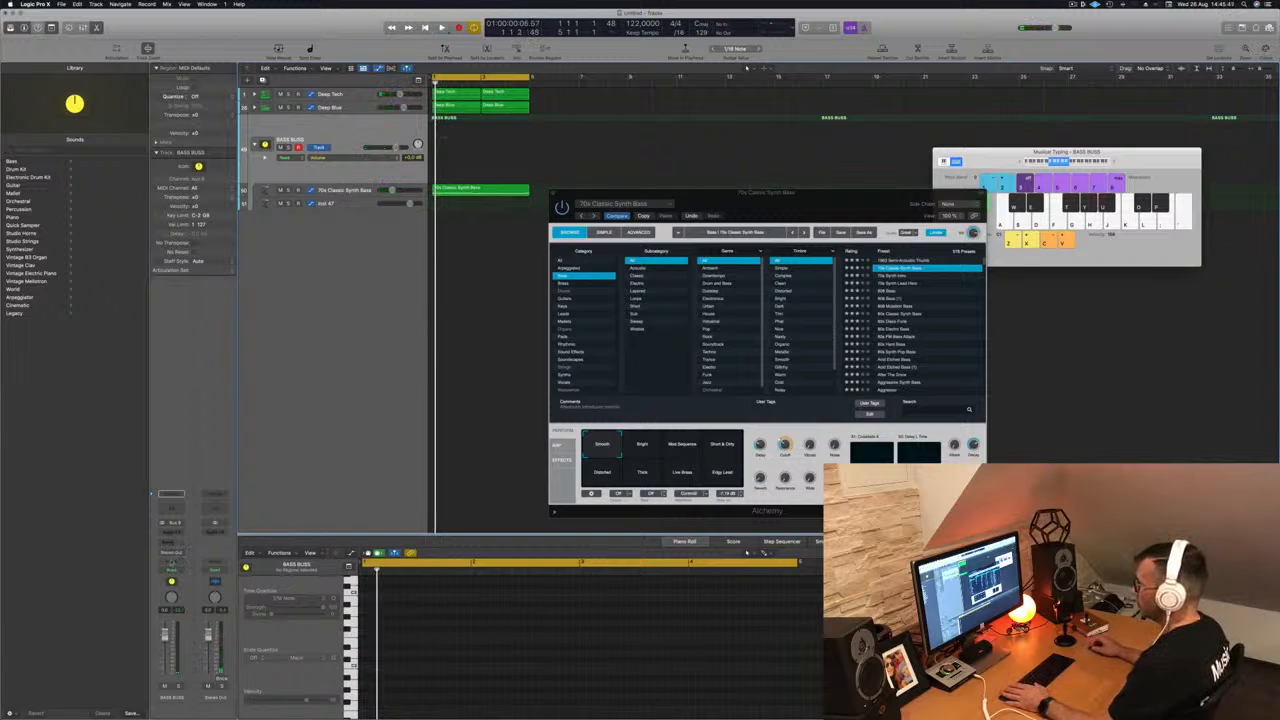
pyautogui.click(166, 532)
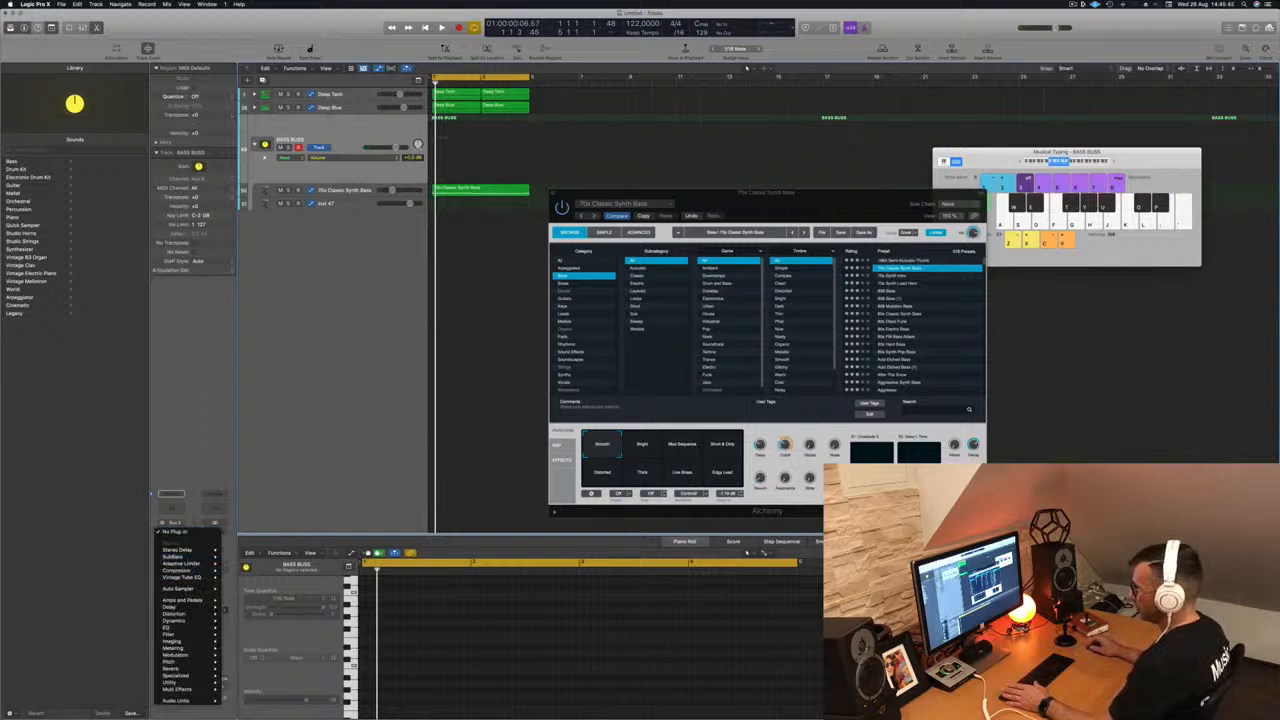
pyautogui.click(170, 545)
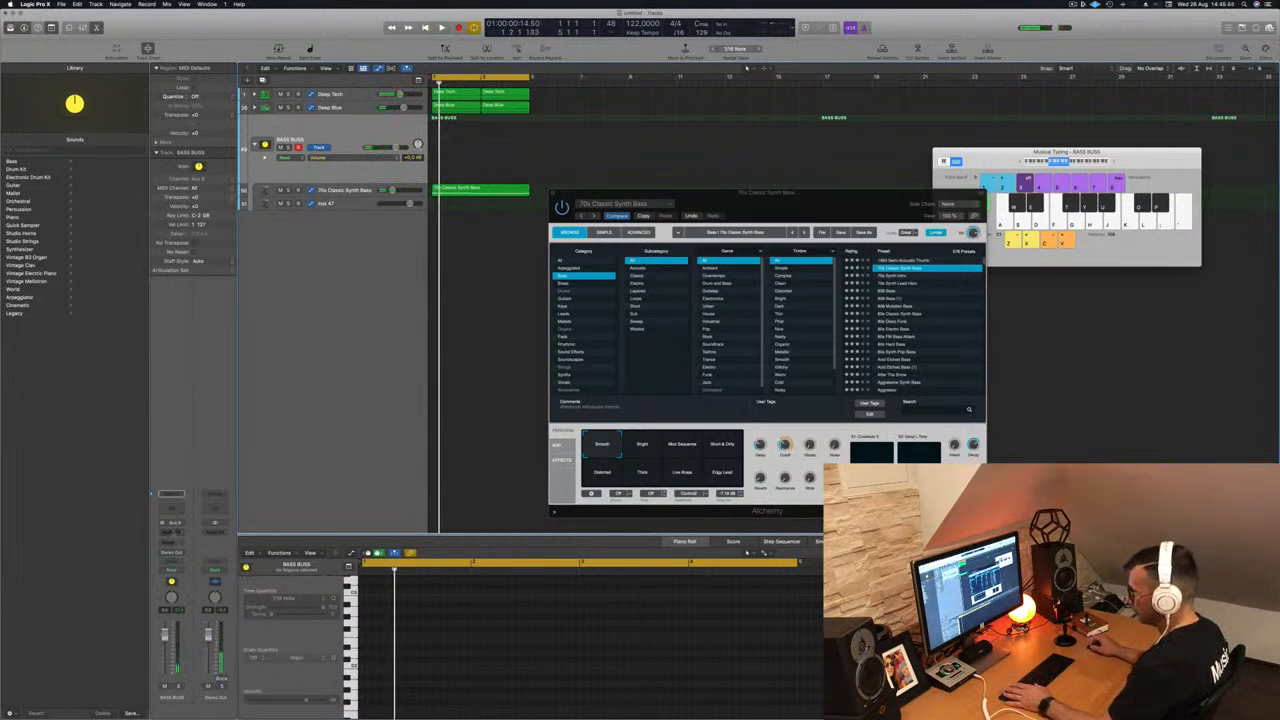
pyautogui.click(174, 531)
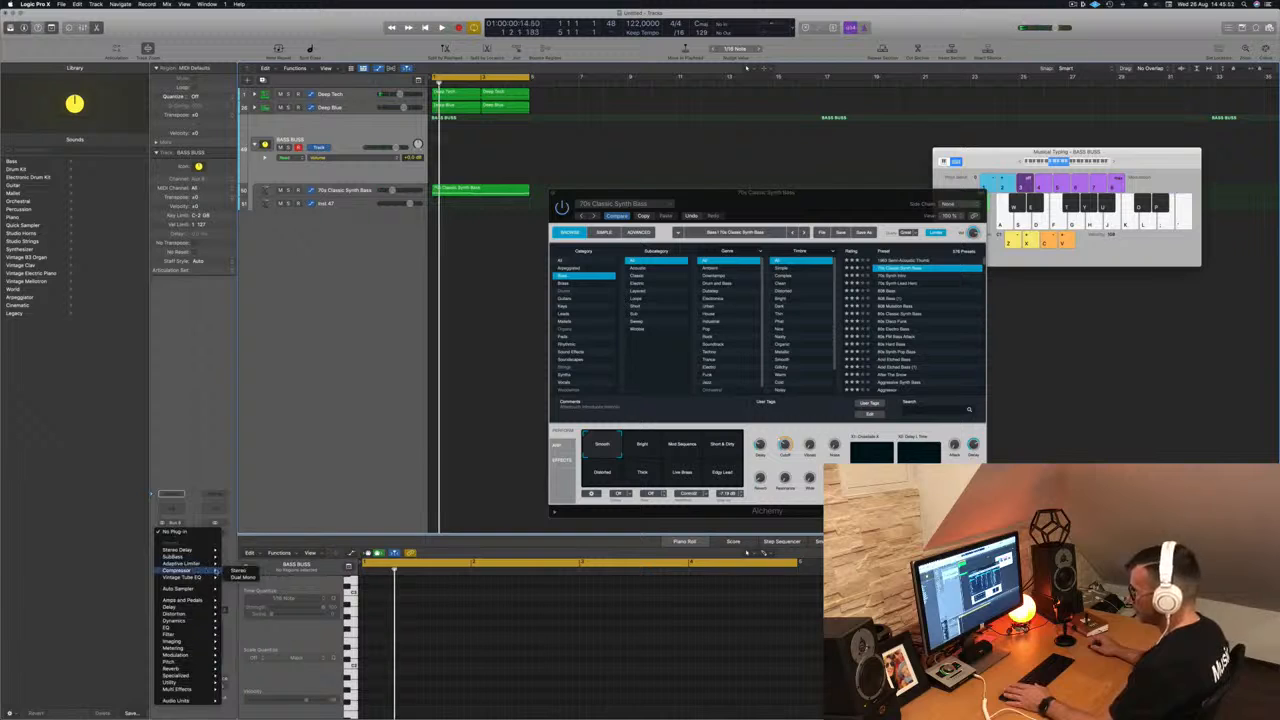
pyautogui.click(240, 571)
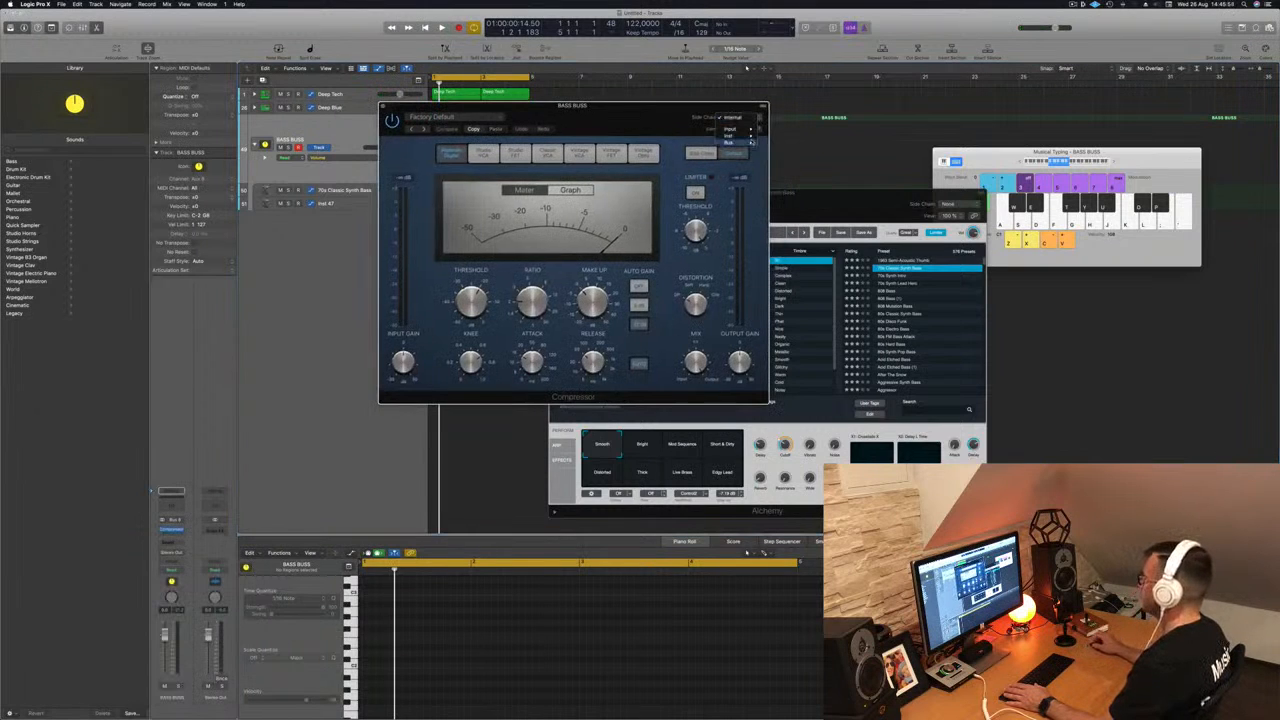
# Step: Set the BASS BUSS compressor's side chain to Kick 1 - Deep Tech (Inst 1) and play the loop to hear it
pyautogui.moveTo(750, 135)
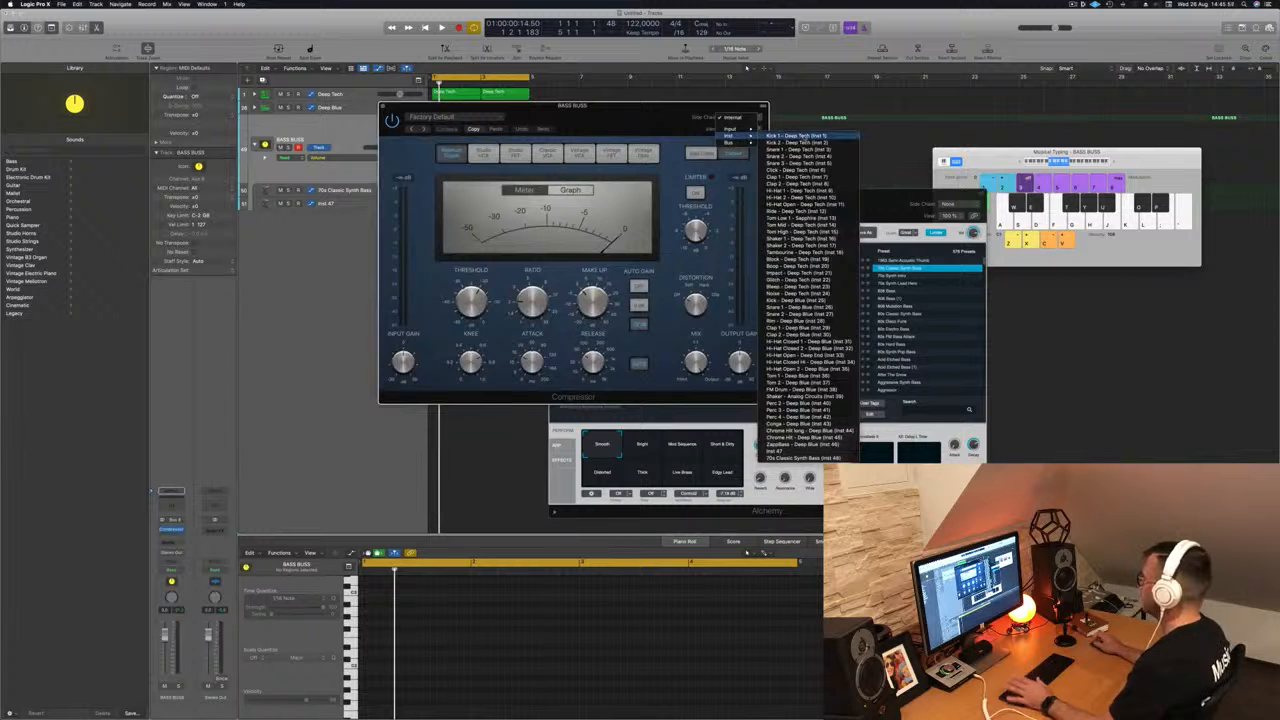
pyautogui.click(789, 136)
pyautogui.moveTo(637, 112); pyautogui.dragTo(960, 133)
pyautogui.press('space')
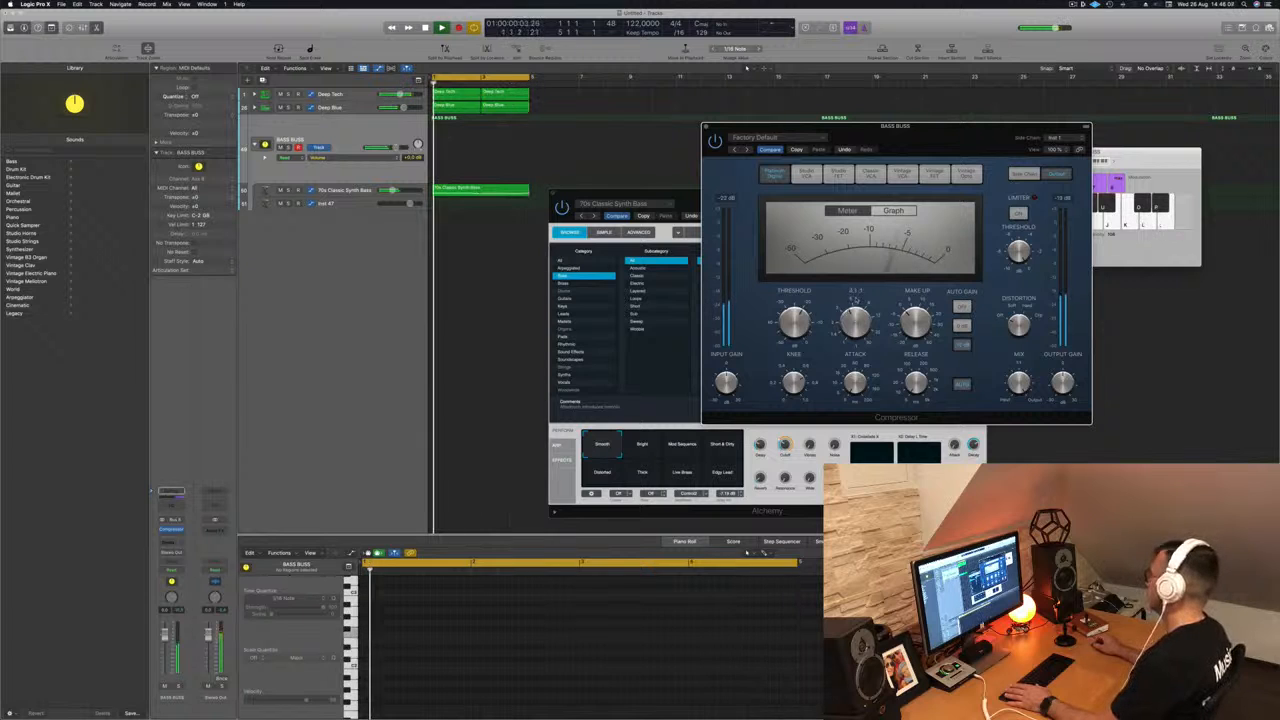
# Step: Move the BASS BUSS Compressor window aside and open the Alchemy instrument of the 70s Classic Synth Bass track during playback
pyautogui.moveTo(945, 127); pyautogui.dragTo(856, 186)
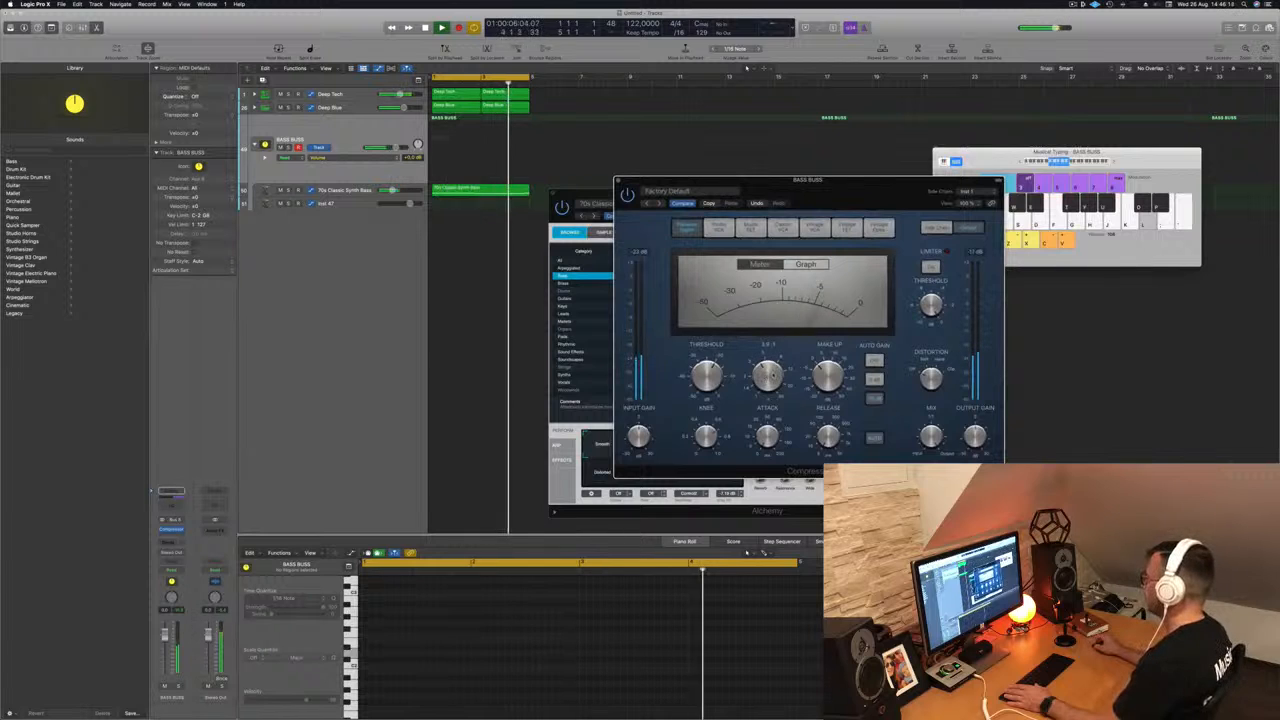
pyautogui.moveTo(857, 188); pyautogui.dragTo(904, 178)
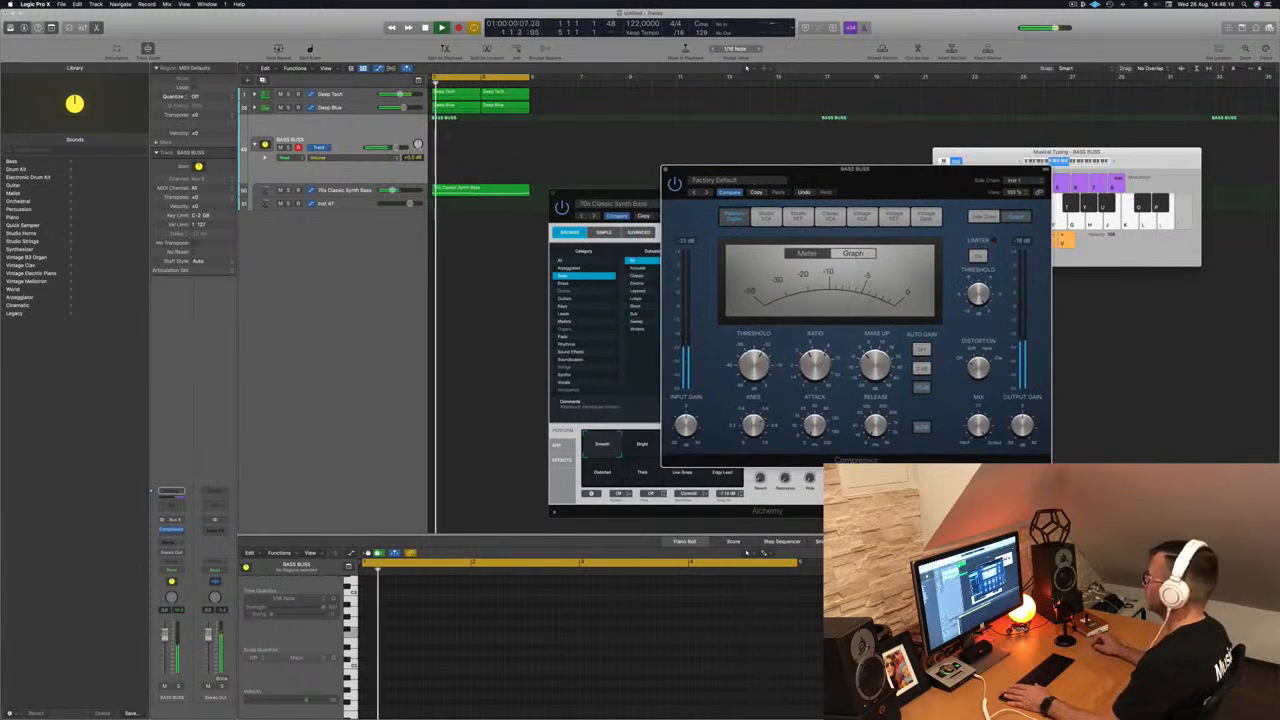
pyautogui.click(343, 190)
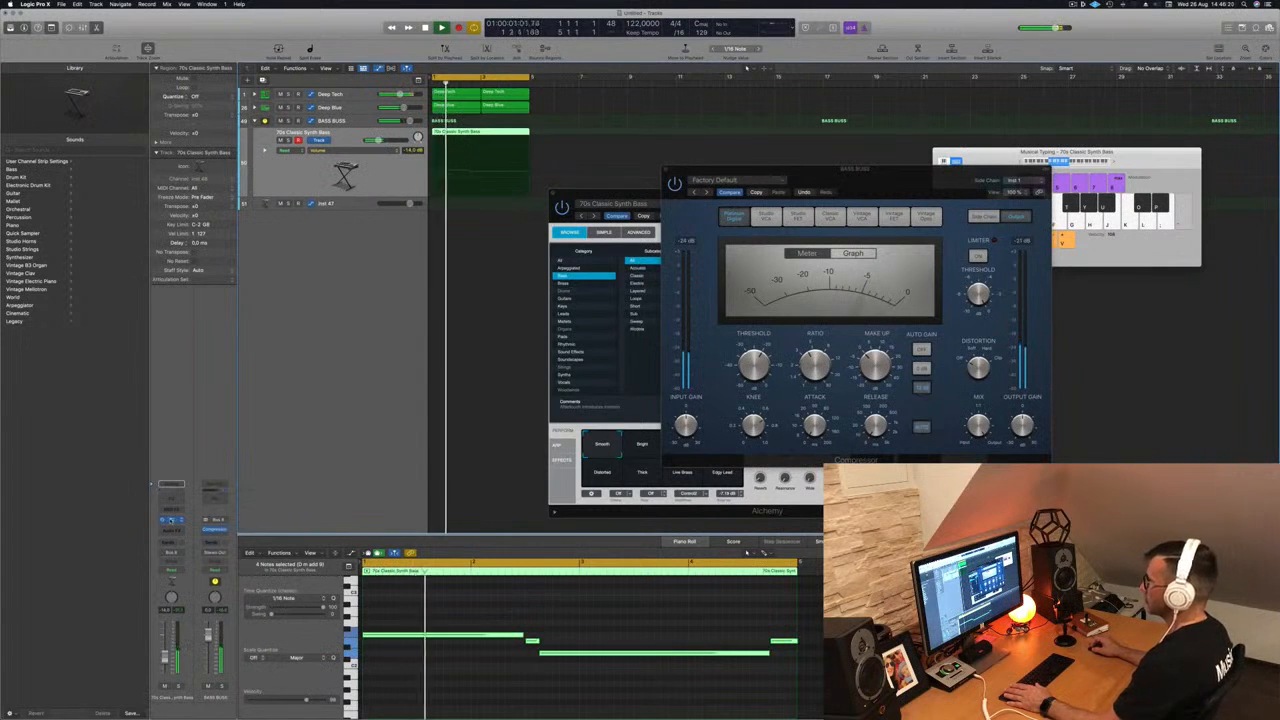
pyautogui.click(171, 520)
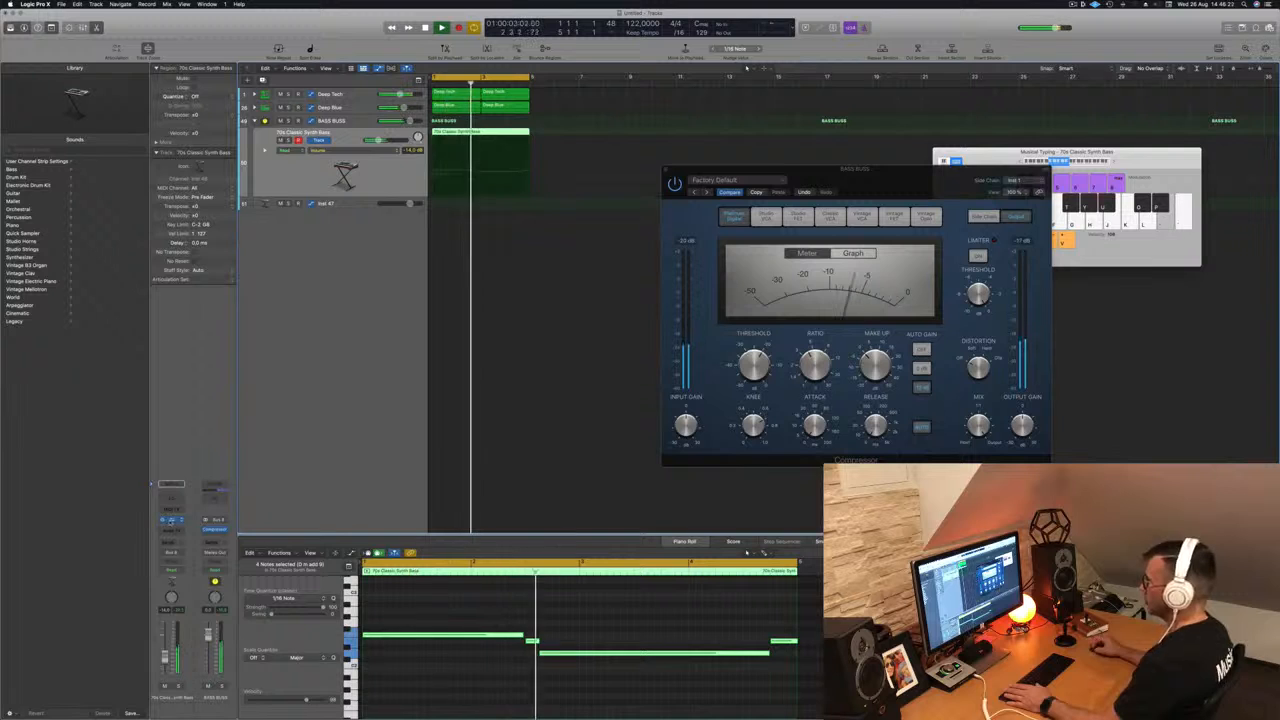
pyautogui.click(171, 520)
pyautogui.press('space')
pyautogui.press('space')
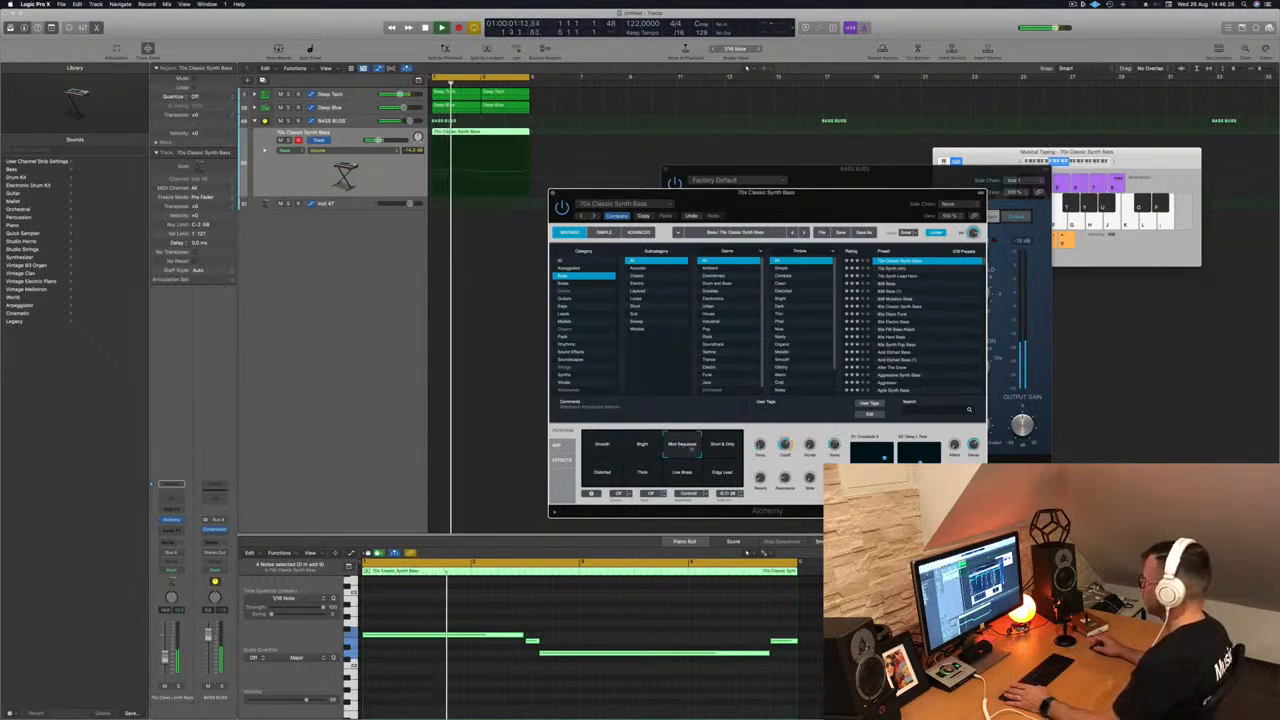
# Step: Audition the Alchemy performance snapshots Distorted, Live Brass and Edgy Lead, return to Smooth and close the synth
pyautogui.click(602, 471)
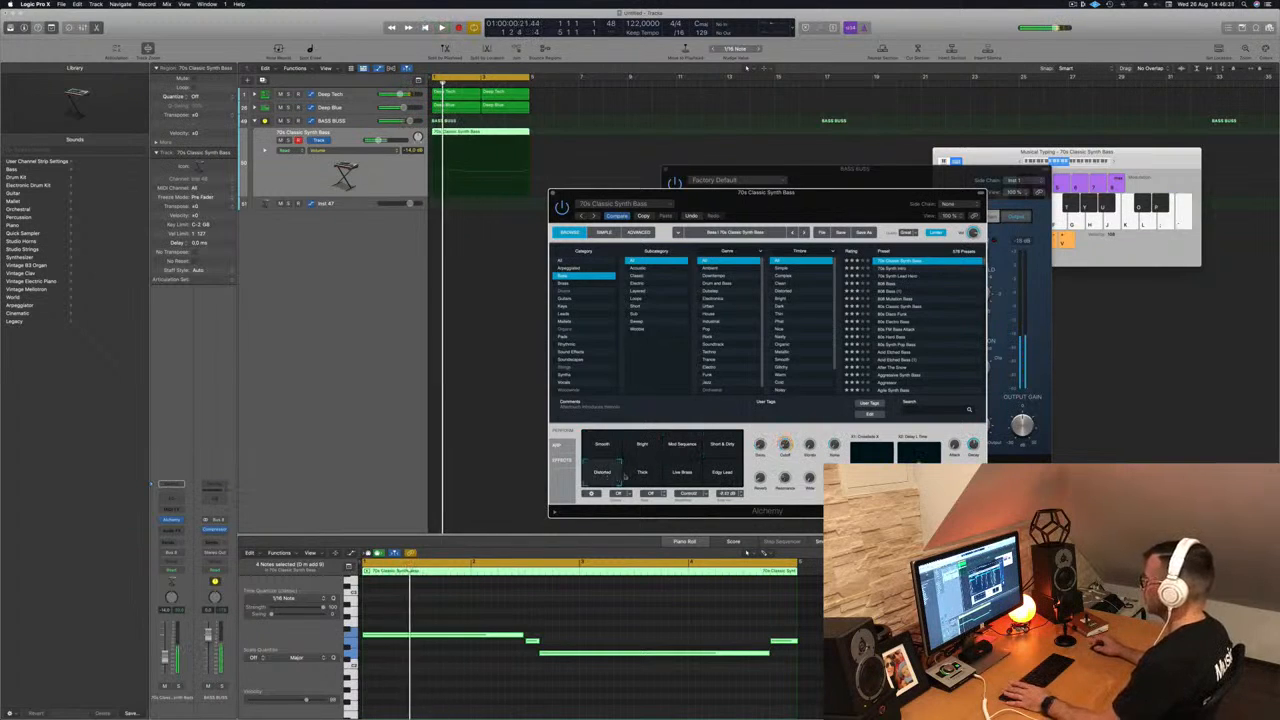
pyautogui.click(682, 472)
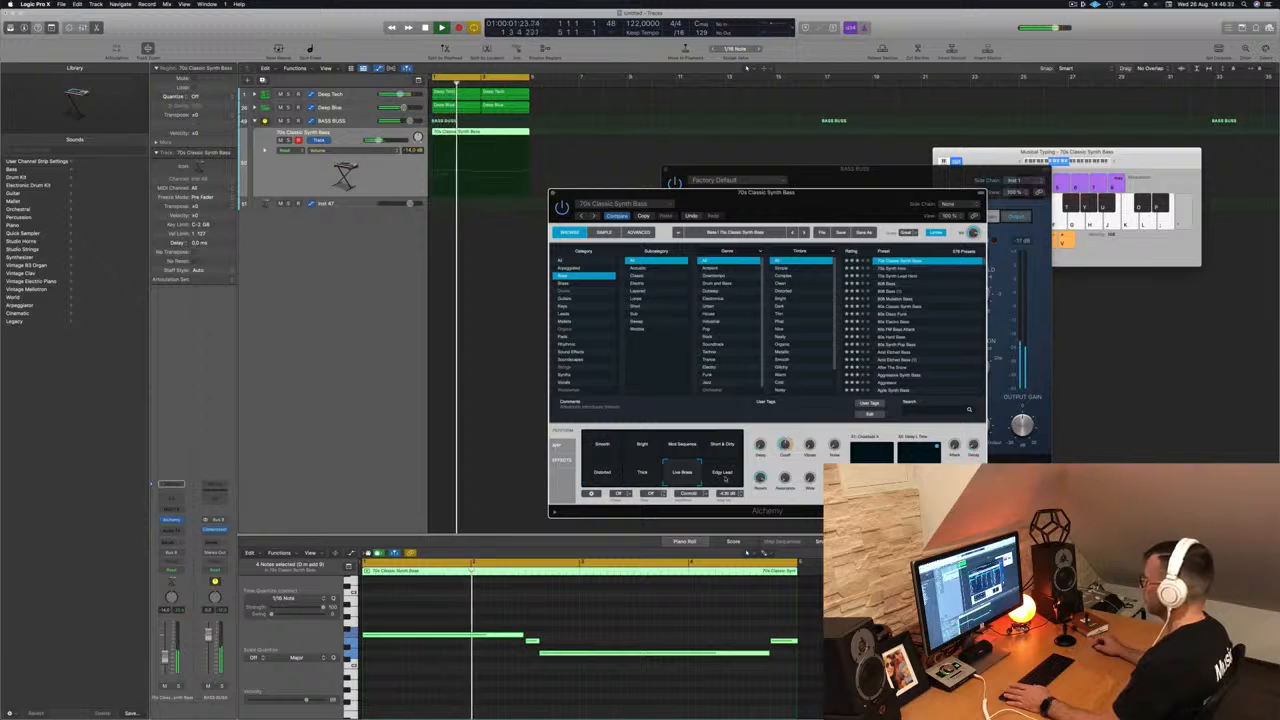
pyautogui.click(713, 479)
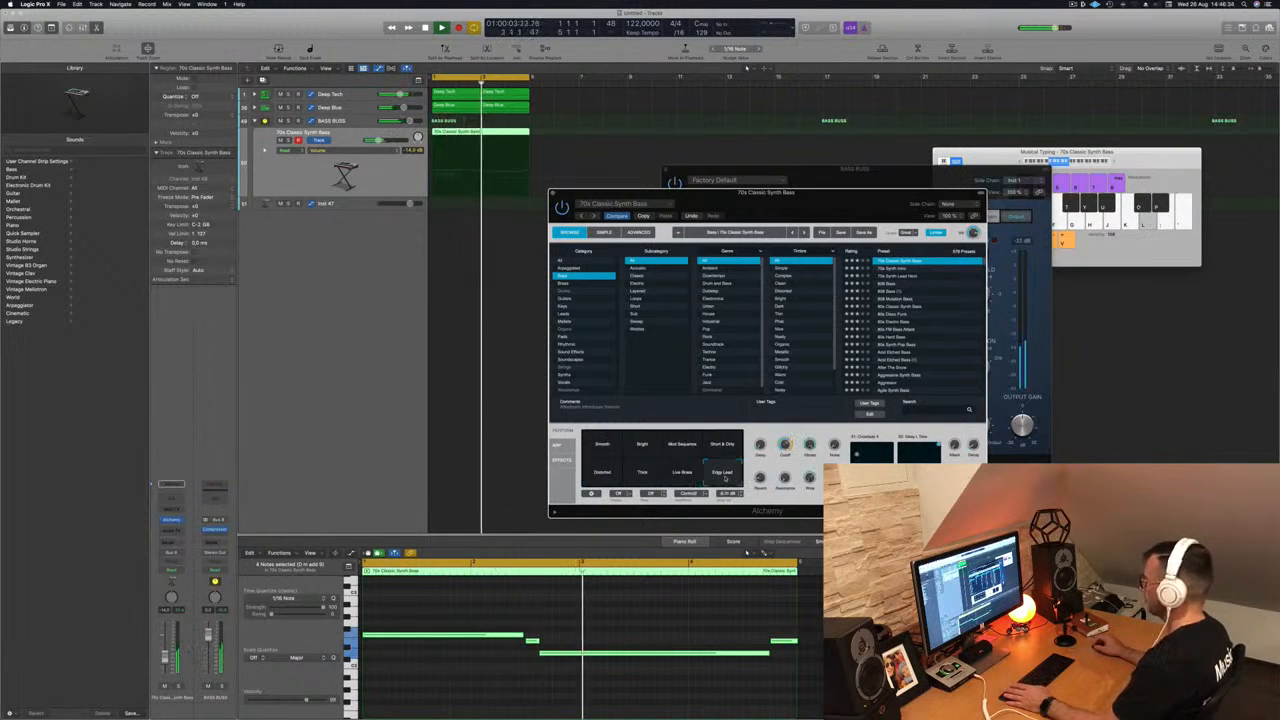
pyautogui.click(602, 443)
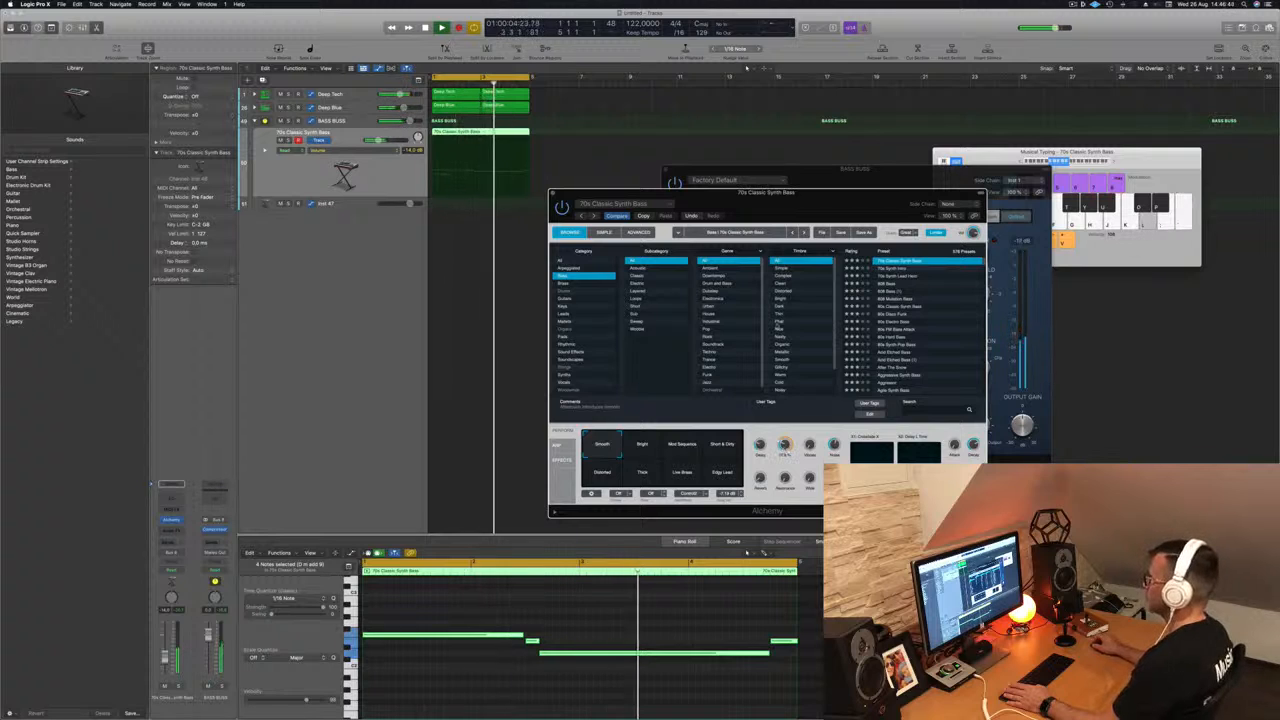
pyautogui.click(553, 193)
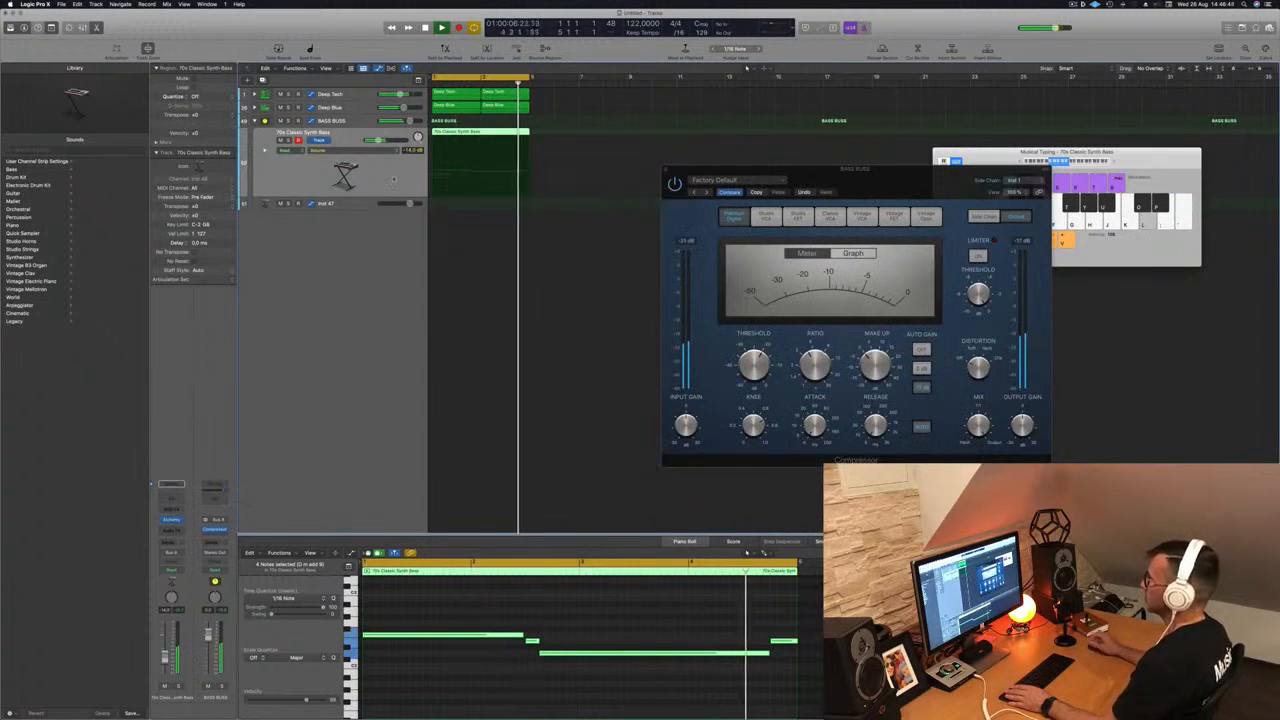
# Step: Copy the 70s Classic Synth Bass region down to the empty Inst 47 track at the same position
pyautogui.click(338, 204)
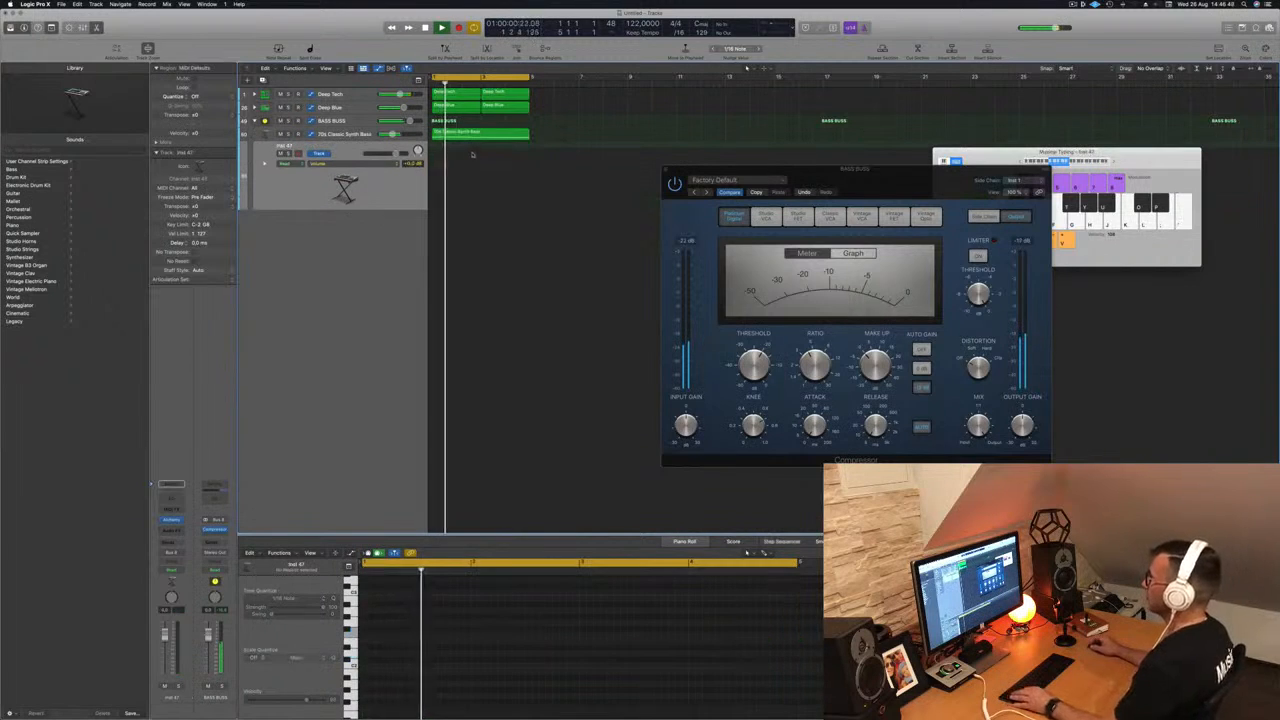
pyautogui.click(490, 133)
pyautogui.moveTo(477, 140); pyautogui.dragTo(477, 163)
# Step: Turn the first long note of the copied region into a row of eight short repeated notes and play it
pyautogui.click(489, 636)
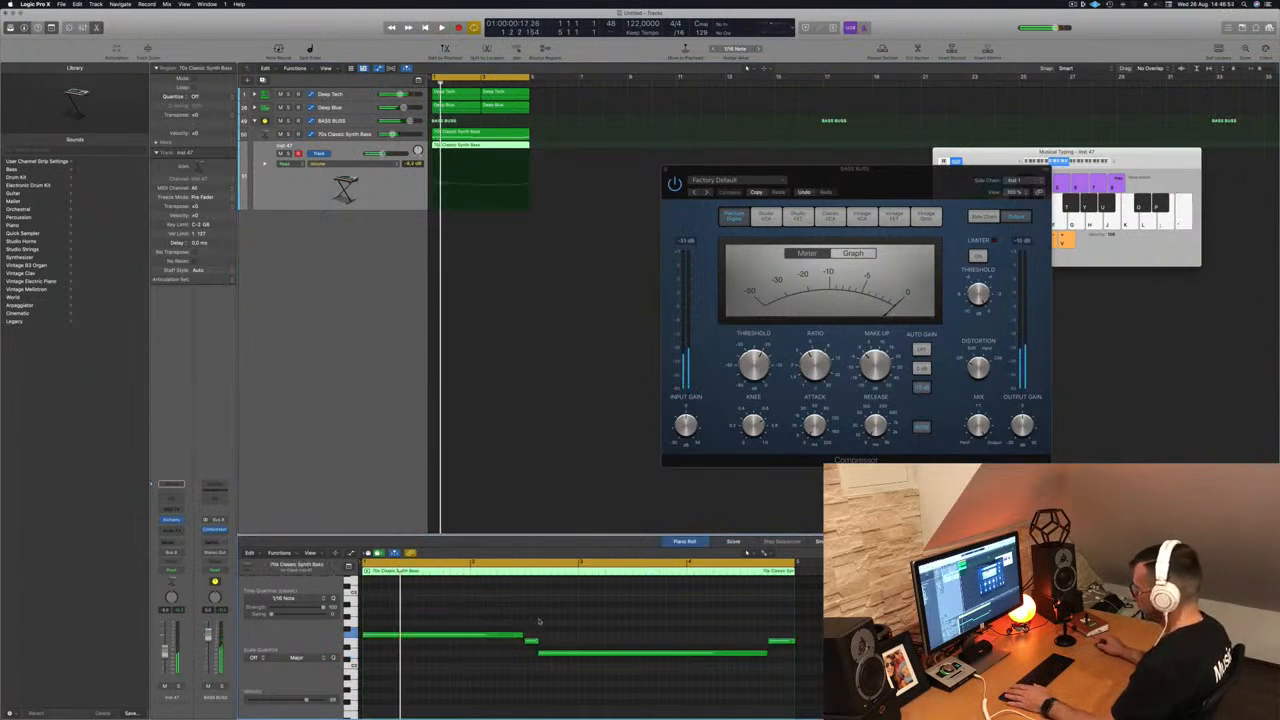
pyautogui.moveTo(520, 633); pyautogui.dragTo(456, 638)
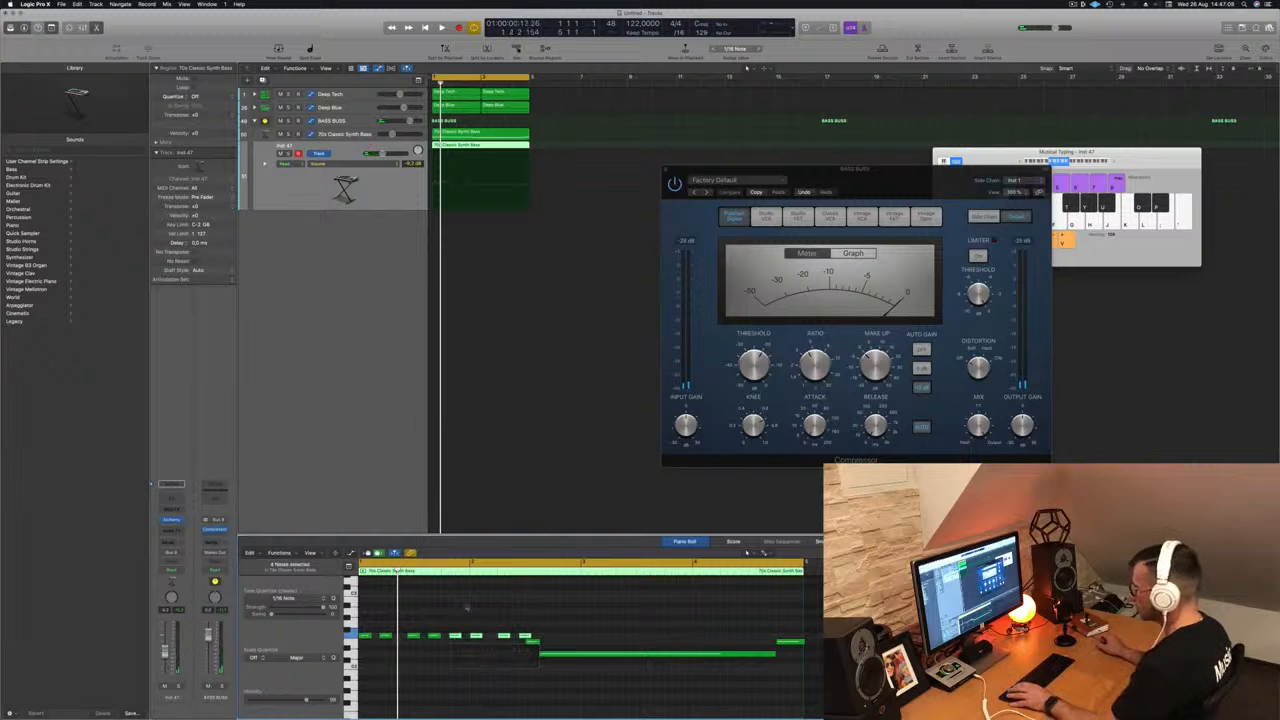
pyautogui.press('space')
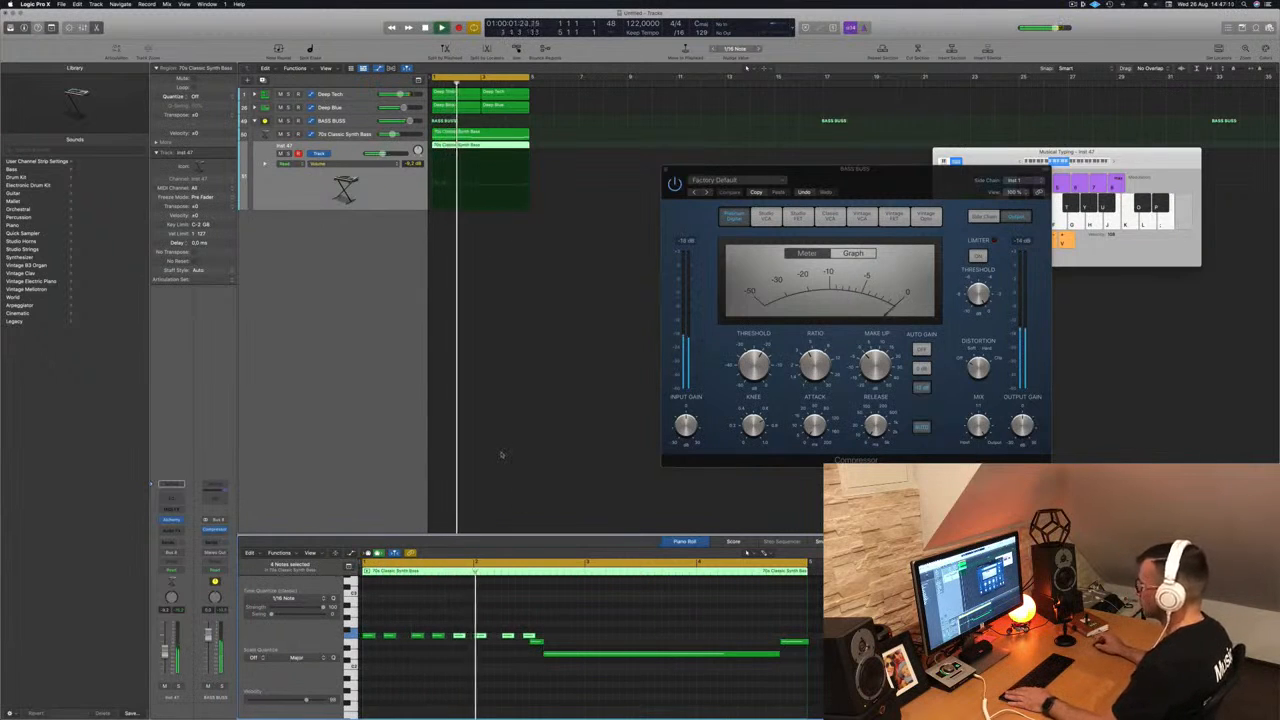
pyautogui.press('space')
# Step: Delete the last short repeated note, shift the seventh slightly earlier and copy it to just before the next lower note
pyautogui.click(530, 635)
pyautogui.press('space')
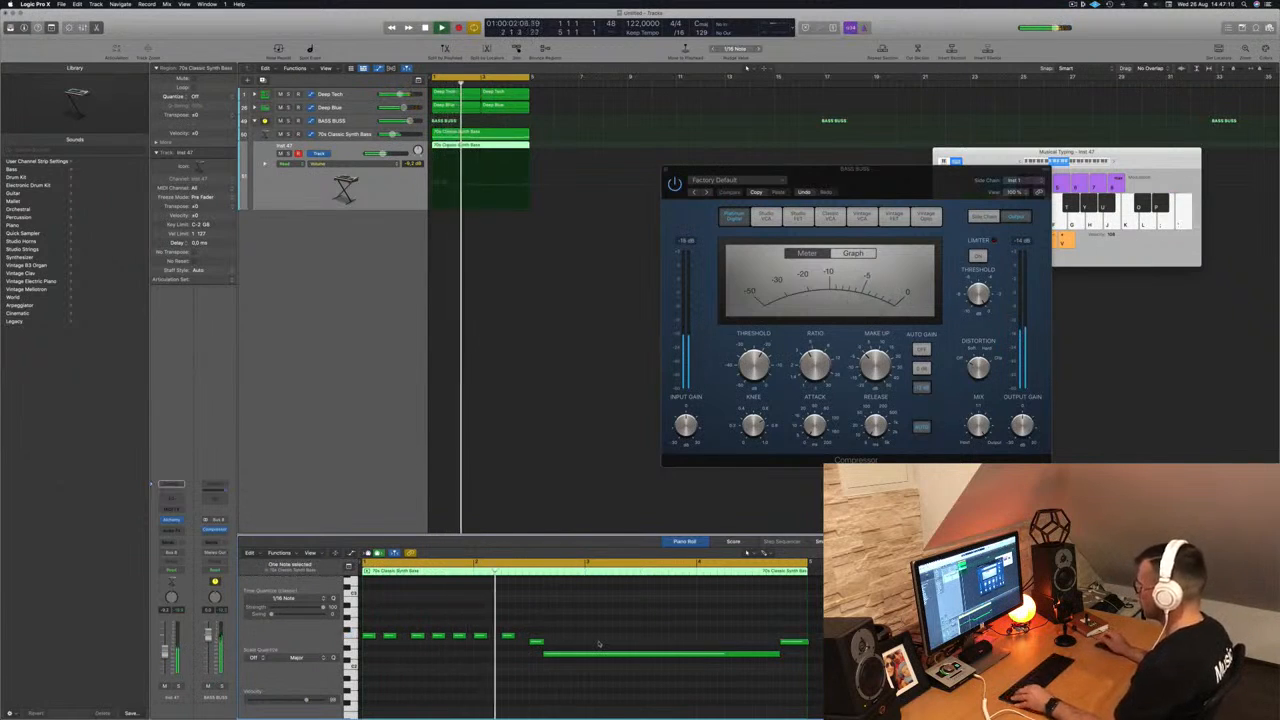
pyautogui.press('Return')
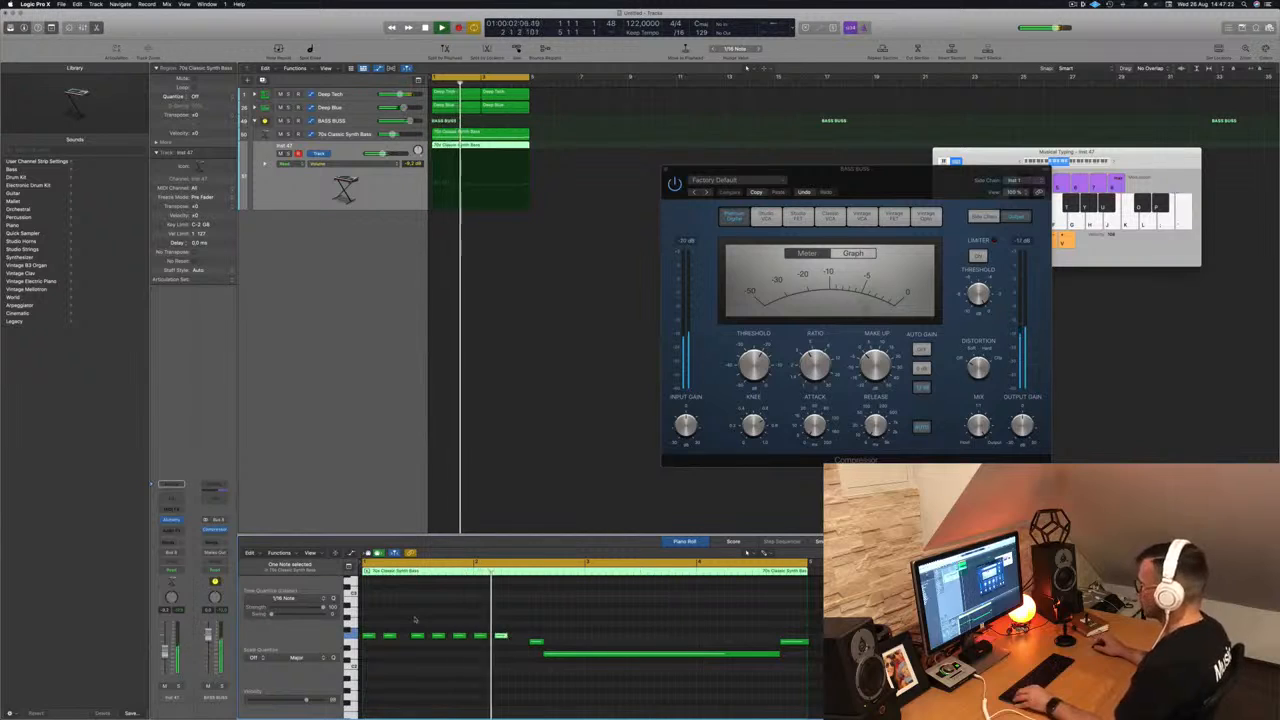
pyautogui.moveTo(507, 644); pyautogui.dragTo(524, 643)
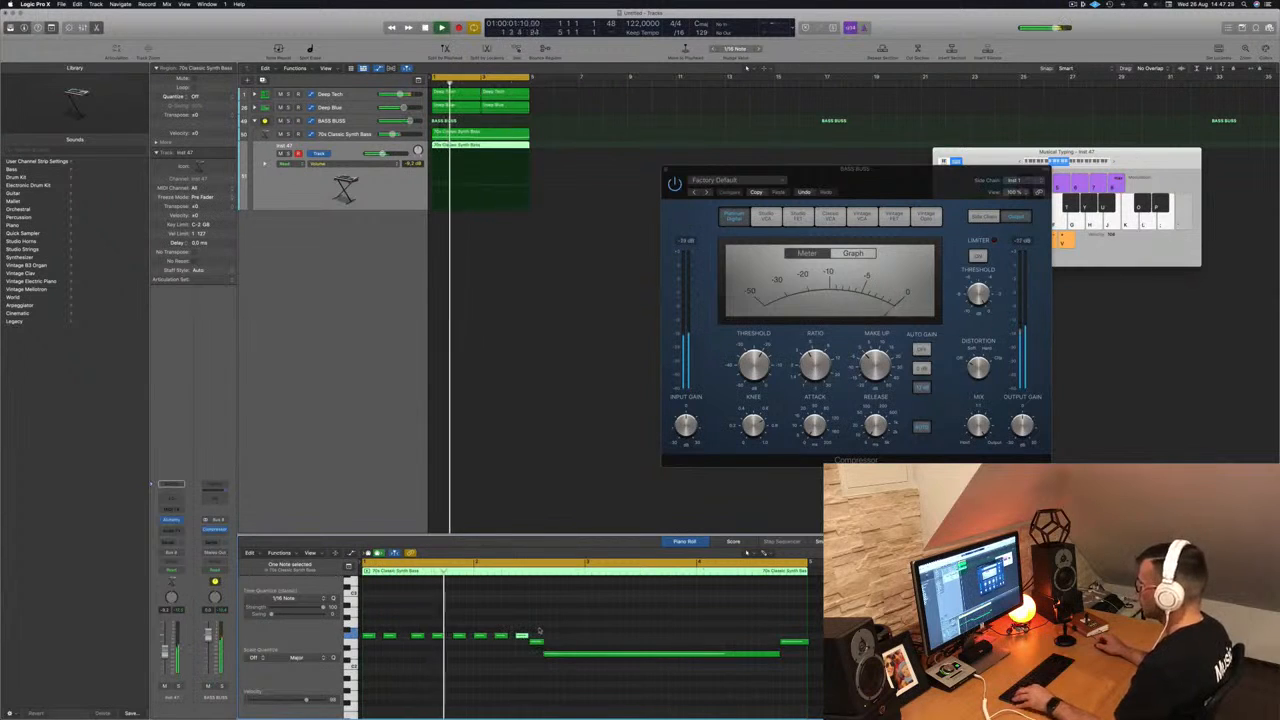
# Step: Try the Brass Response preset in Alchemy on the Inst 47 track, and load Bright Punchy Synth instead
pyautogui.scroll(-3, 512, 476)
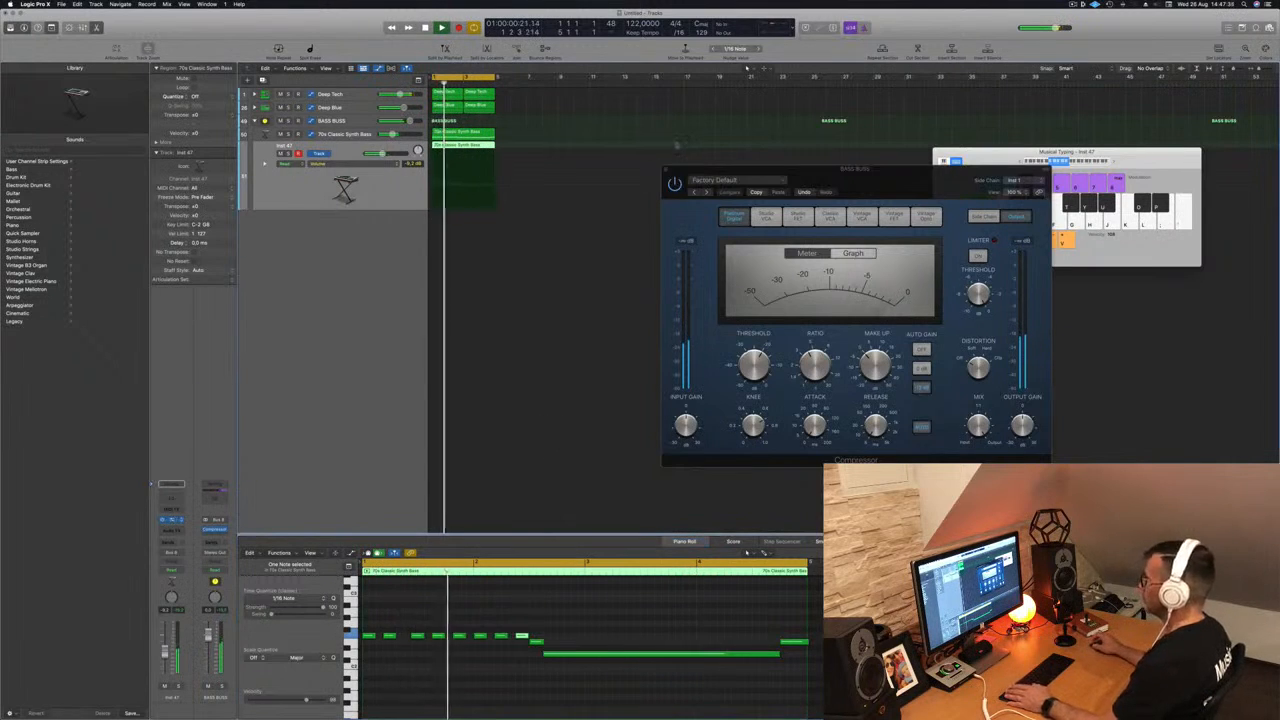
pyautogui.click(172, 520)
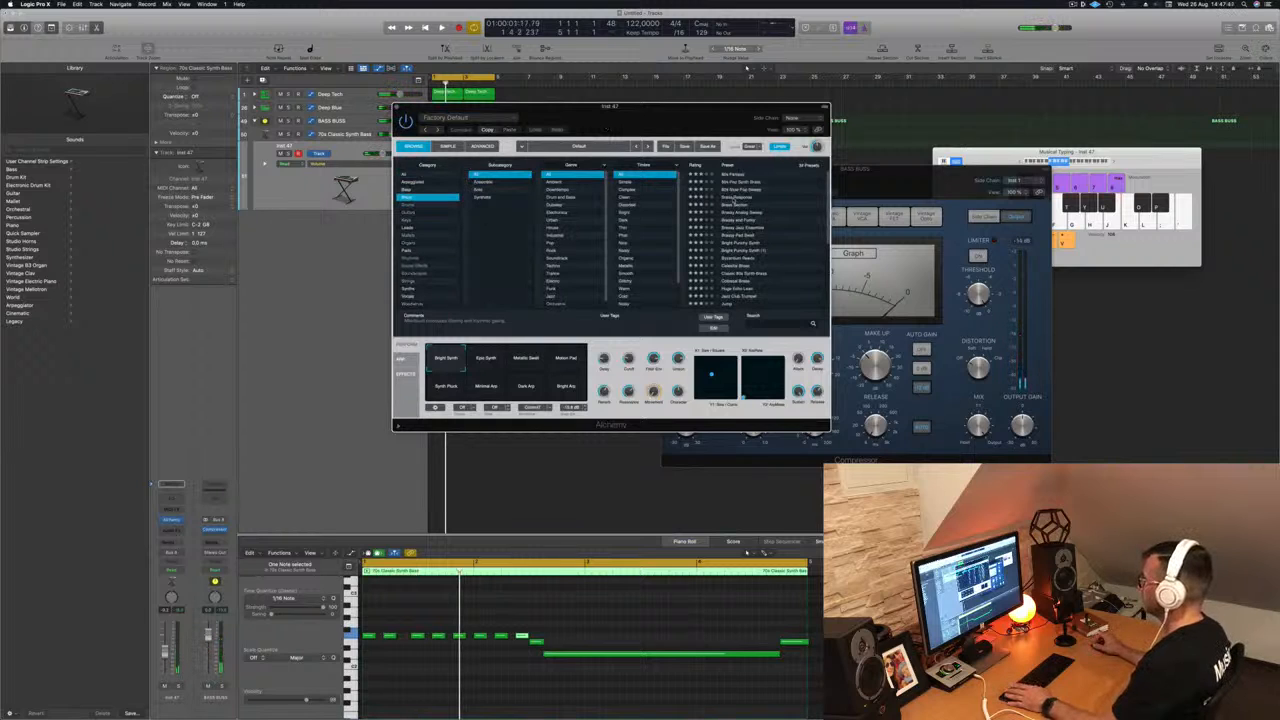
pyautogui.press('space')
pyautogui.moveTo(636, 107); pyautogui.dragTo(746, 141)
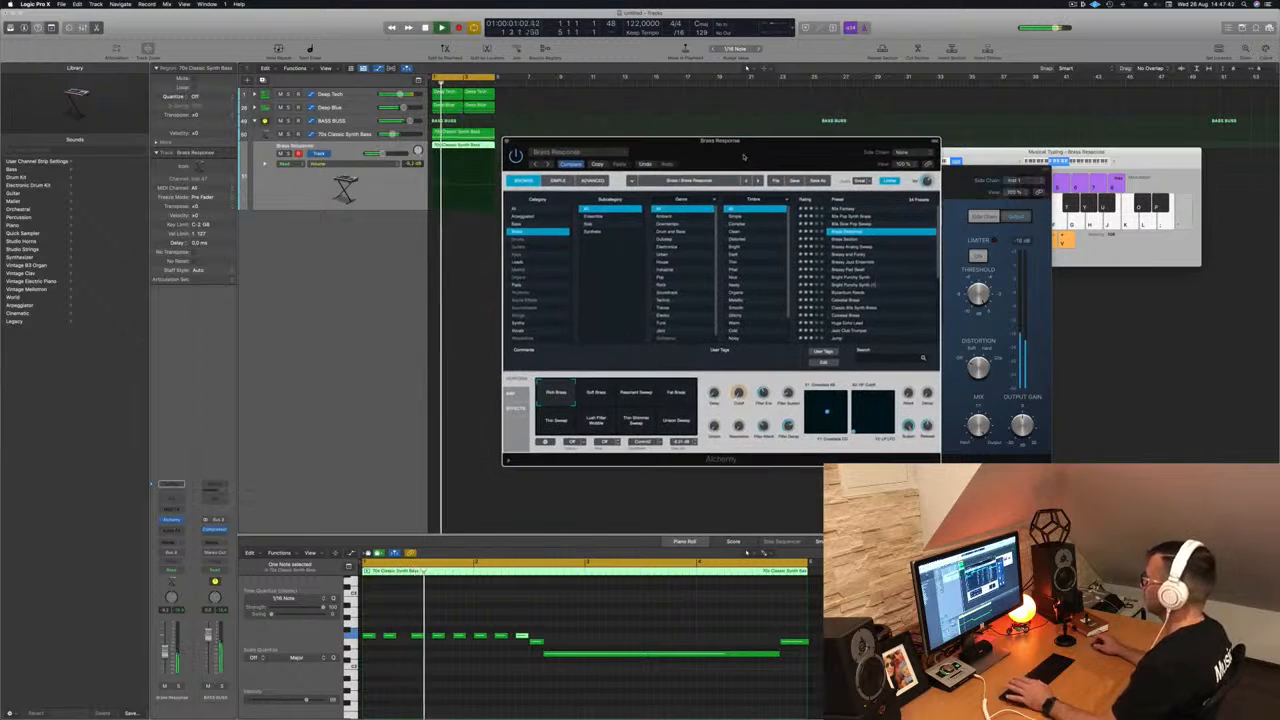
pyautogui.click(853, 279)
pyautogui.press('Return')
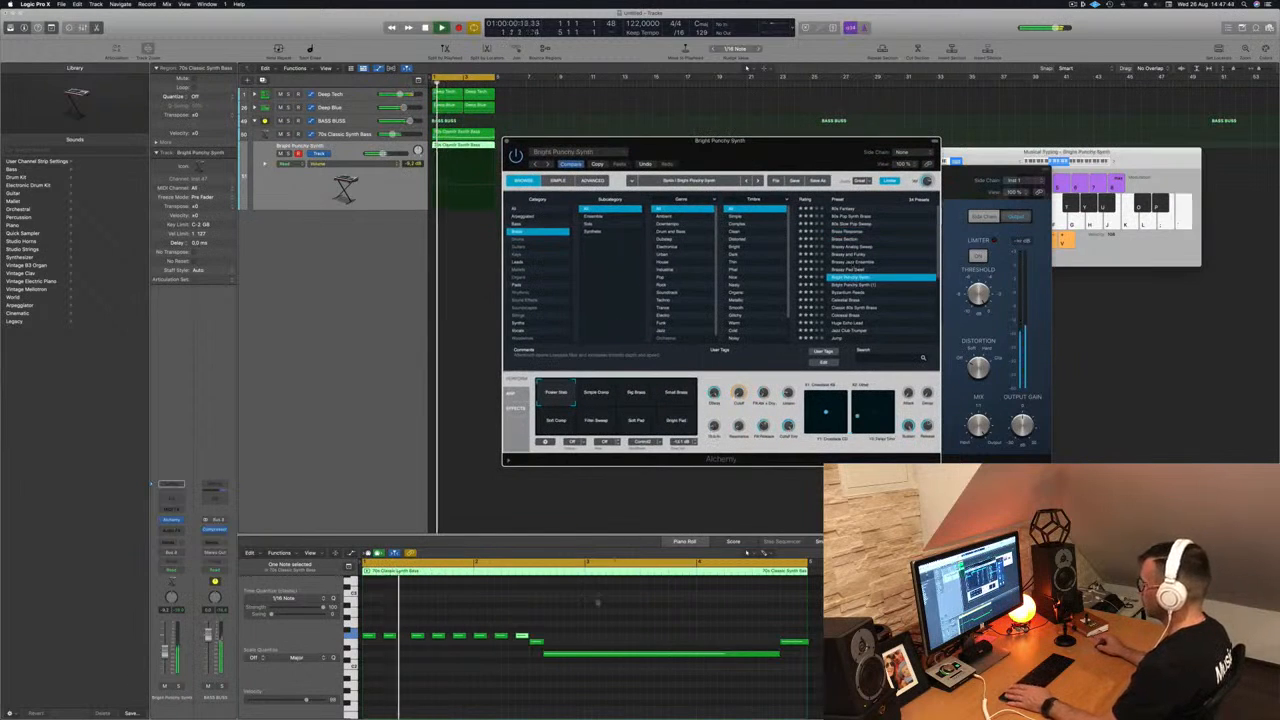
# Step: Try transposing all notes of the Bright Punchy Synth region down an octave, and raise them back up
pyautogui.click(600, 610)
pyautogui.press('super+a')
pyautogui.hotkey('alt', 'shift', 'Down')
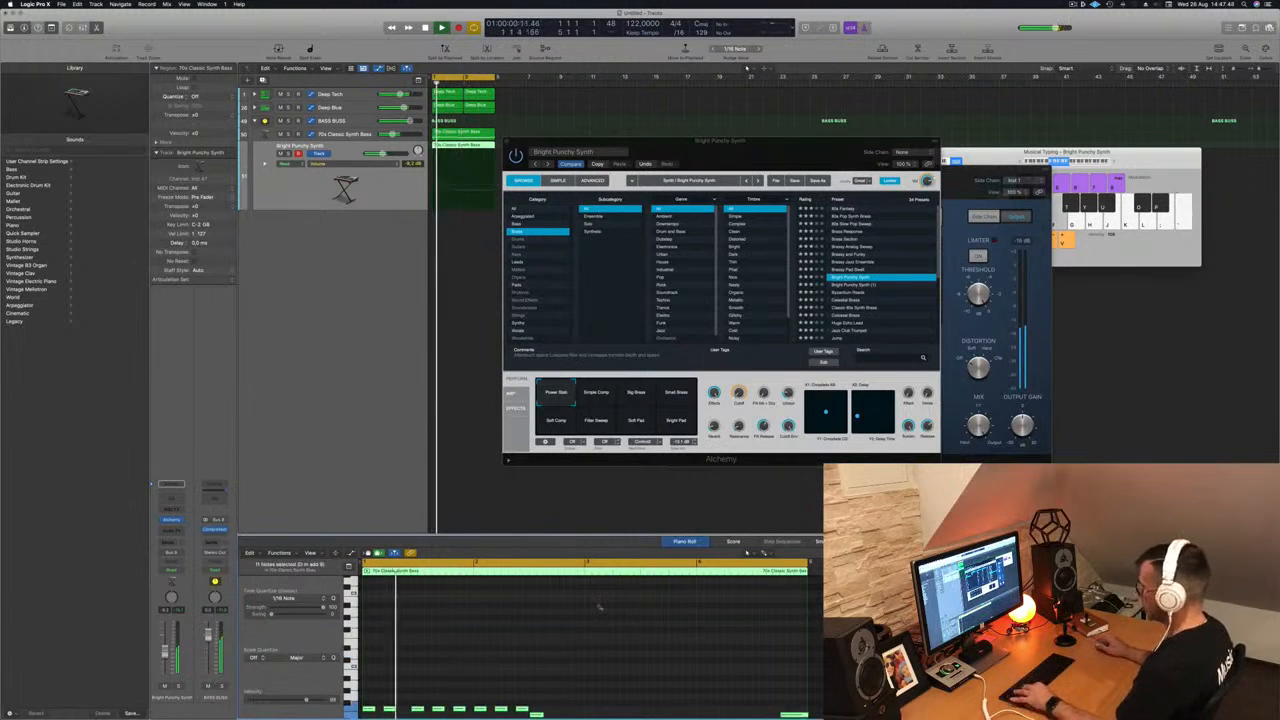
pyautogui.hotkey('alt', 'shift', 'Up')
# Step: Close the Bright Punchy Synth's Alchemy window and move the Compressor window away from the regions
pyautogui.moveTo(555, 154); pyautogui.dragTo(697, 122)
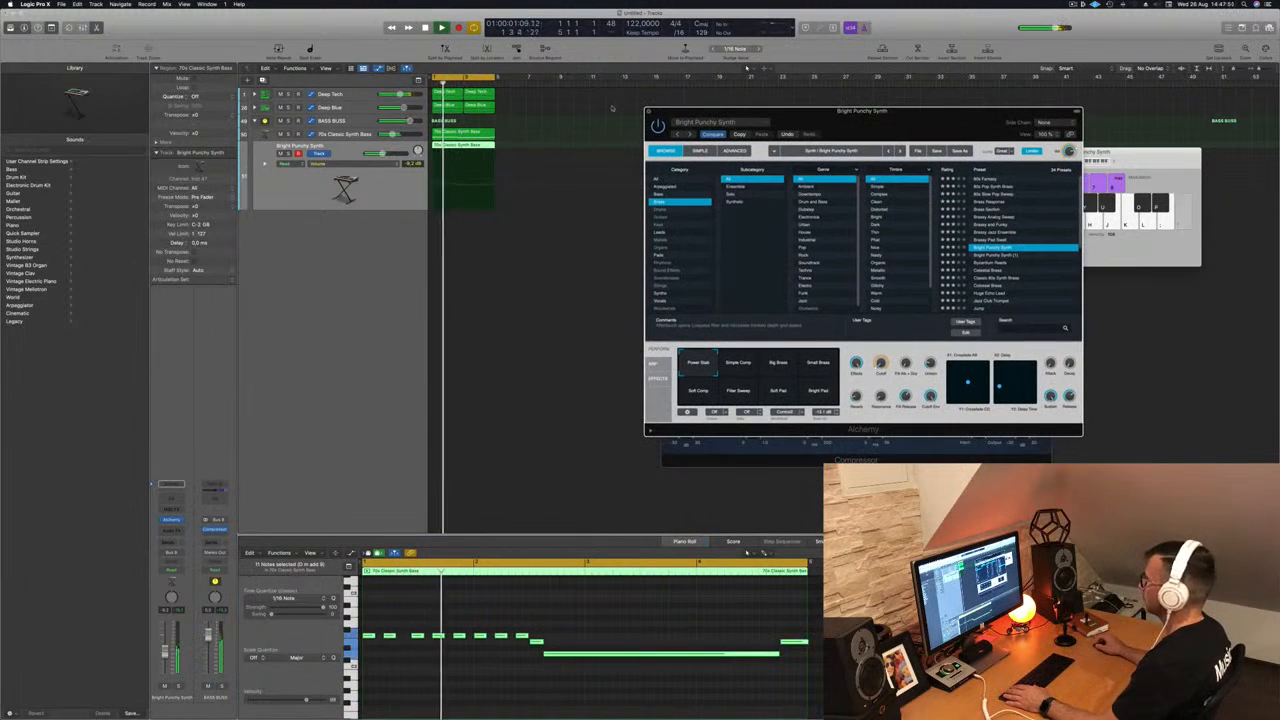
pyautogui.click(649, 111)
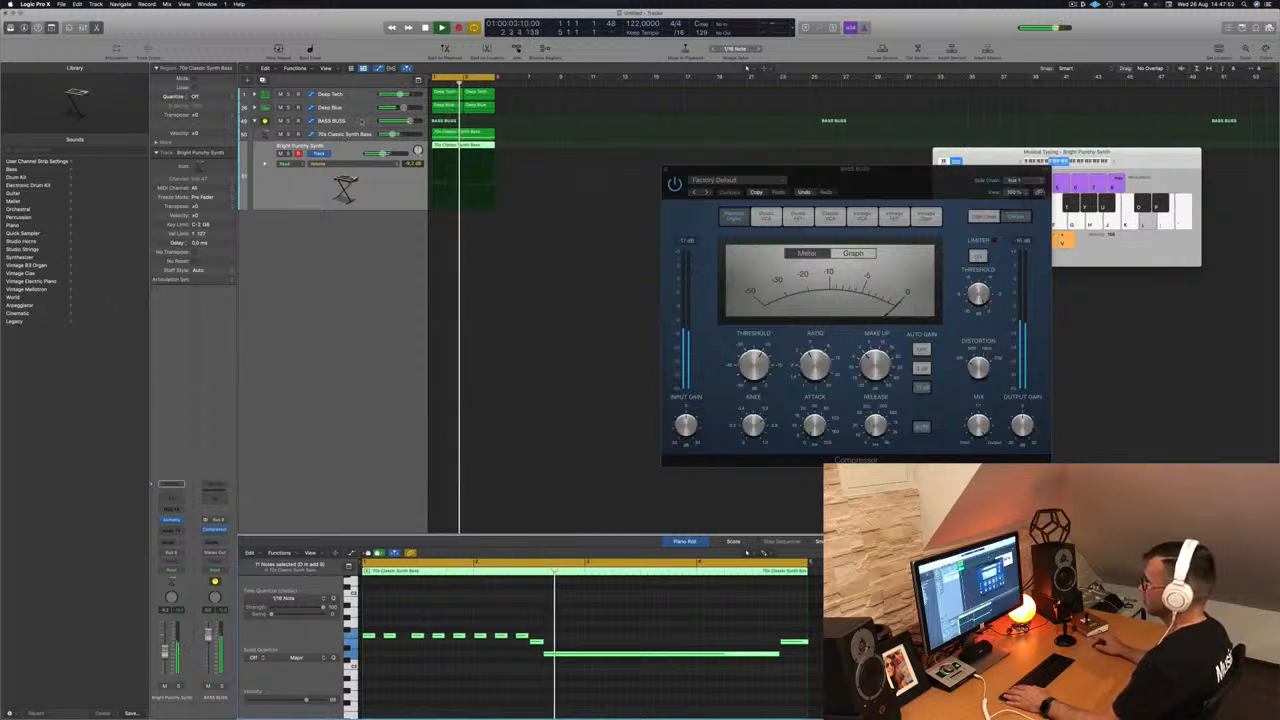
pyautogui.moveTo(796, 175); pyautogui.dragTo(919, 170)
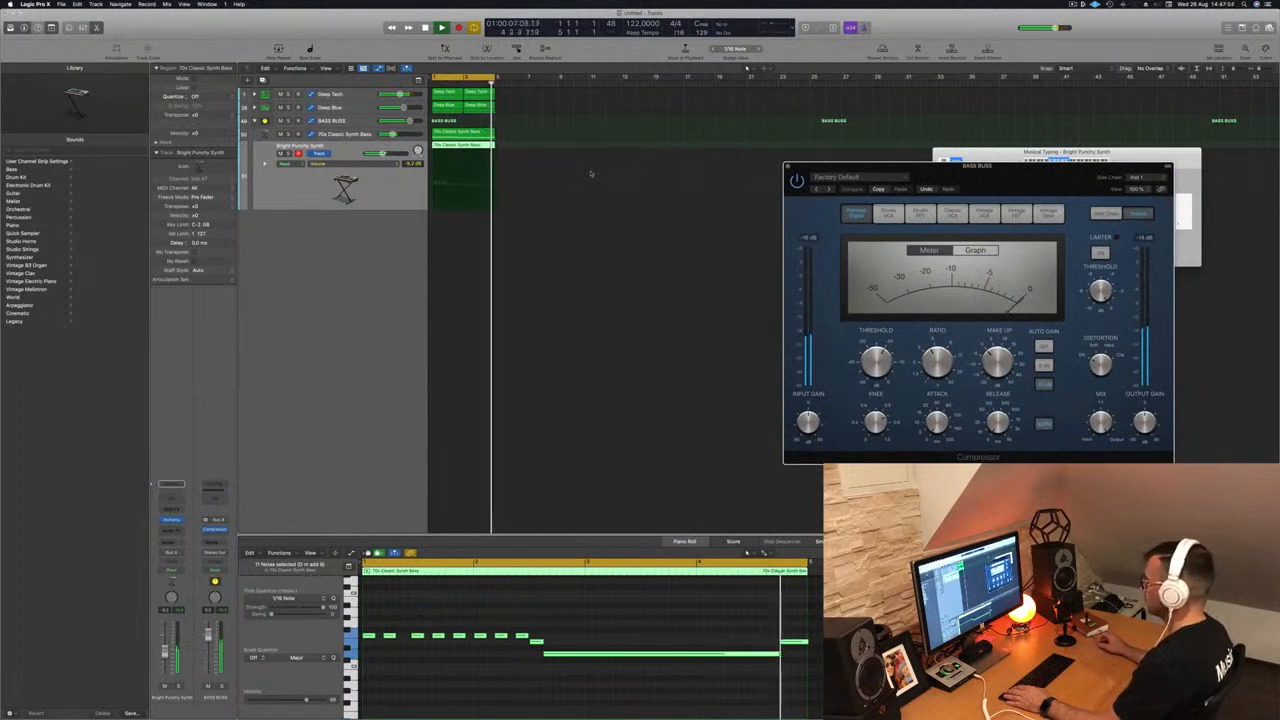
# Step: Repeat the drum and bass regions on all tracks out to bar 17 and play the extended cycle from the start
pyautogui.click(372, 195)
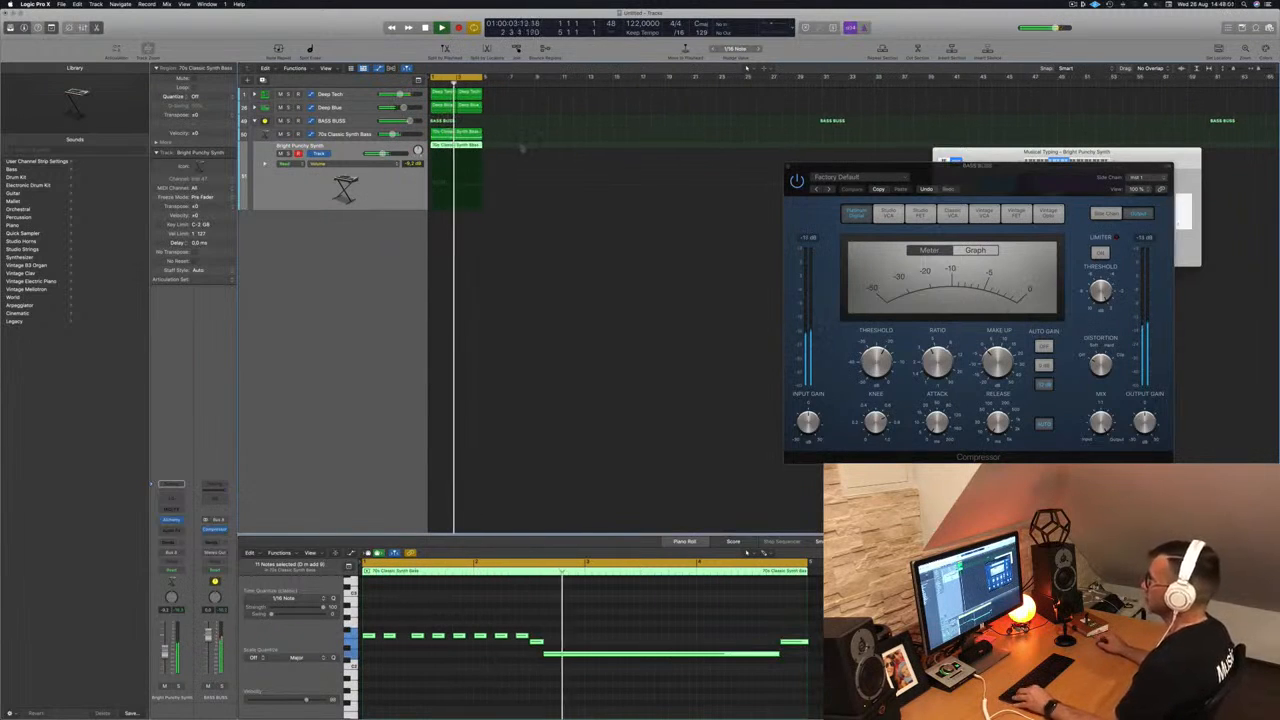
pyautogui.press('super+r')
pyautogui.press('super+r')
pyautogui.press('super+r')
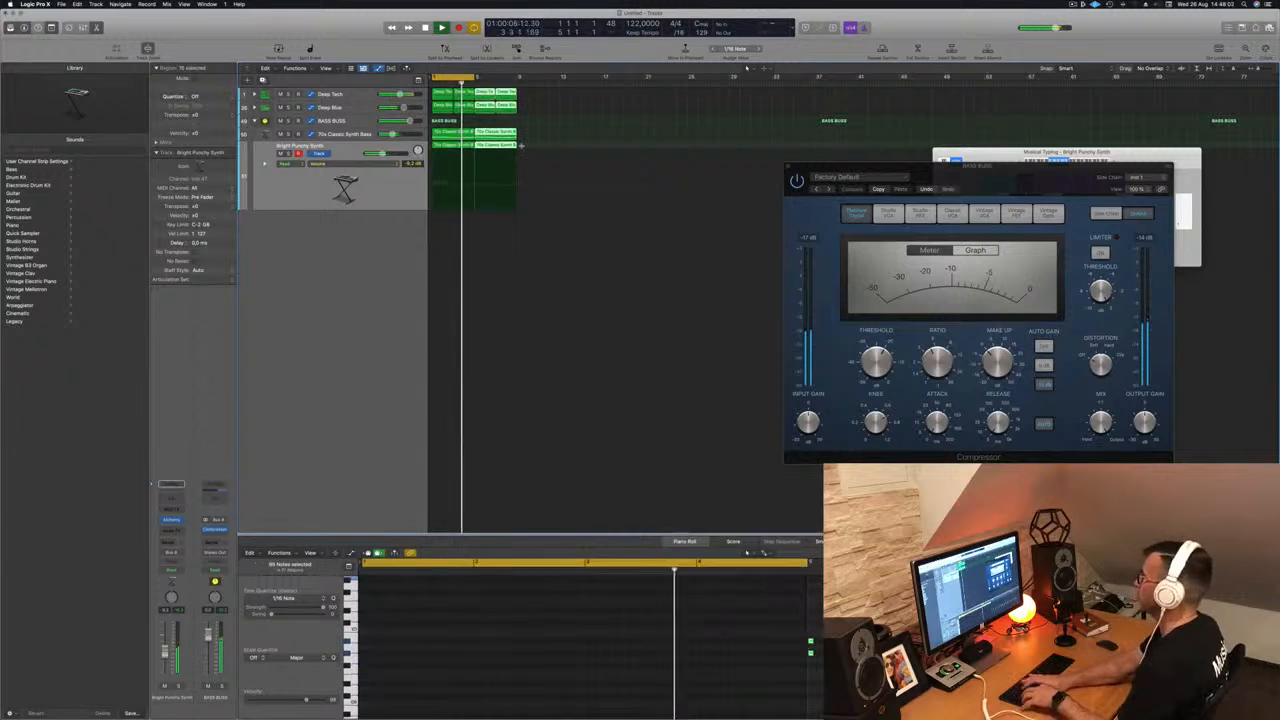
pyautogui.press('Return')
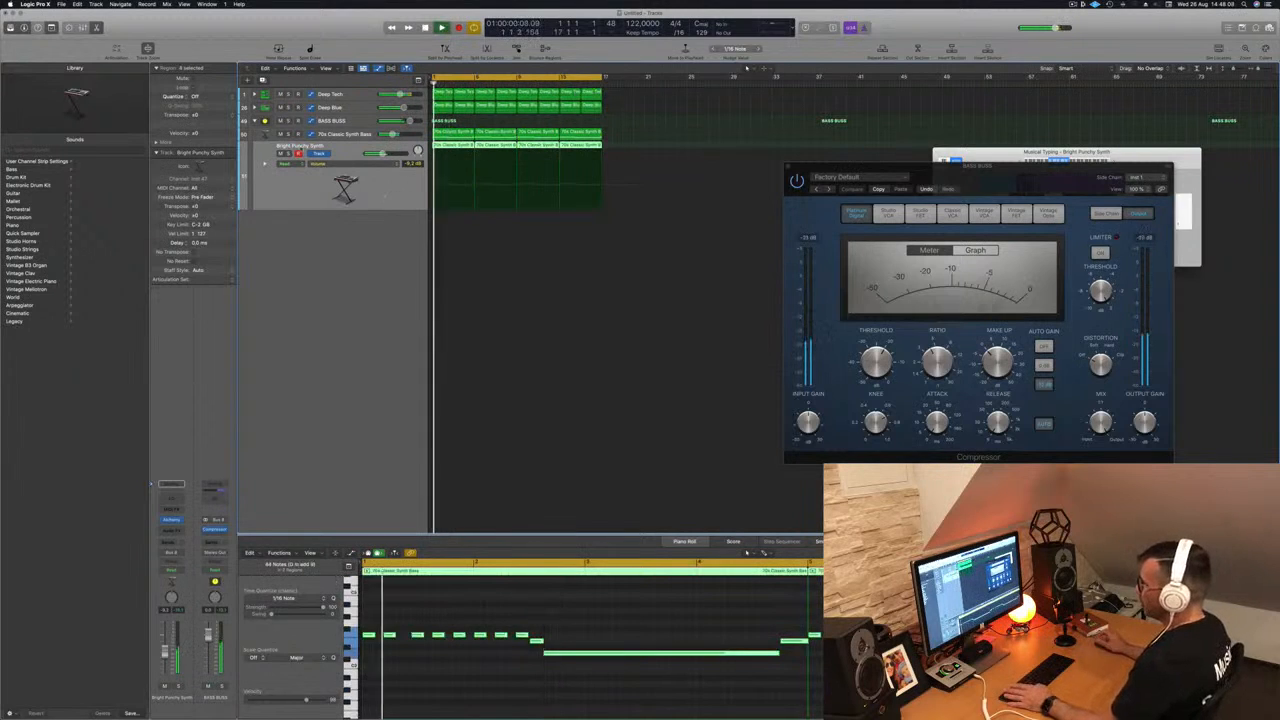
# Step: Listen to the Bright Punchy Synth and 70s Classic Synth Bass tracks soloed, and clear the solos
pyautogui.click(354, 117)
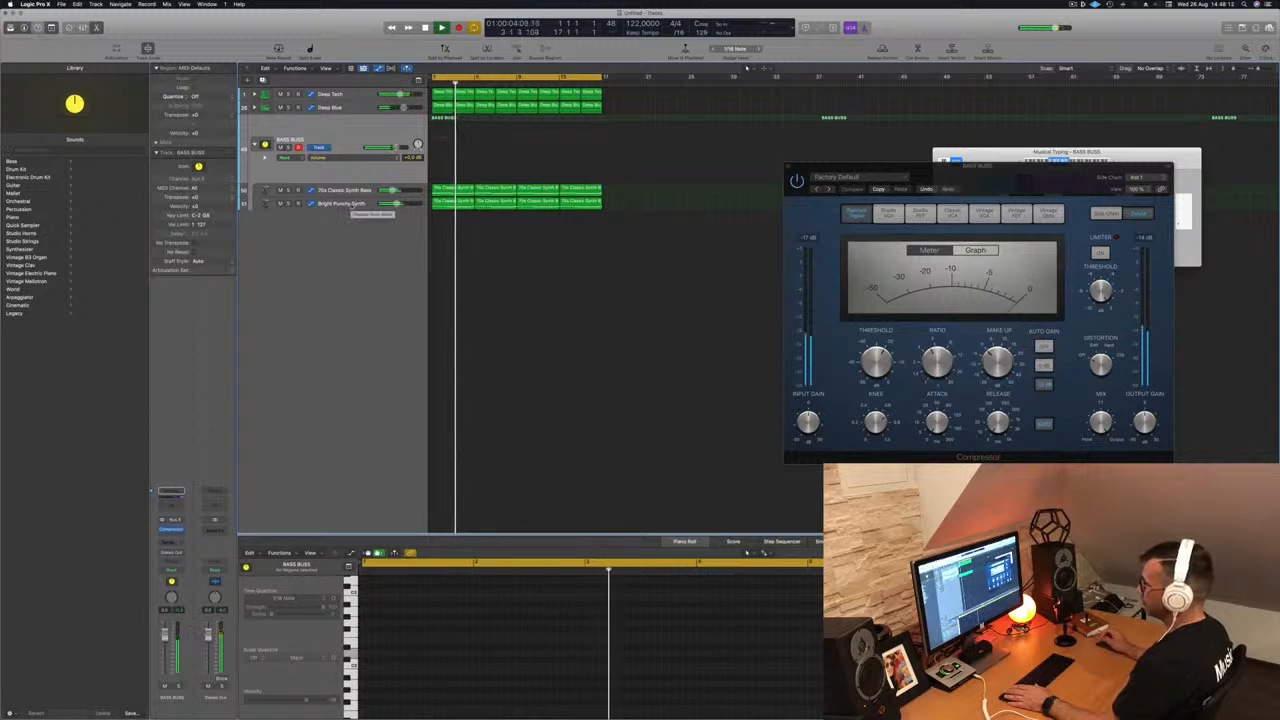
pyautogui.click(352, 204)
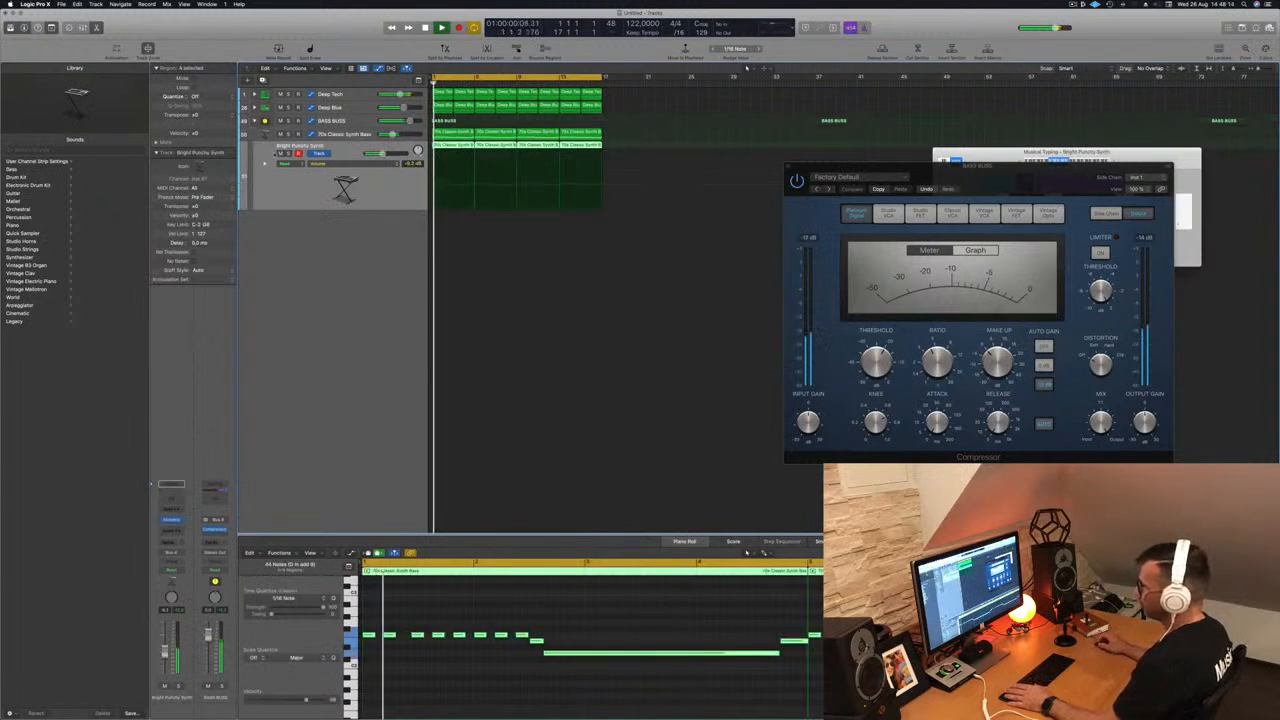
pyautogui.click(288, 154)
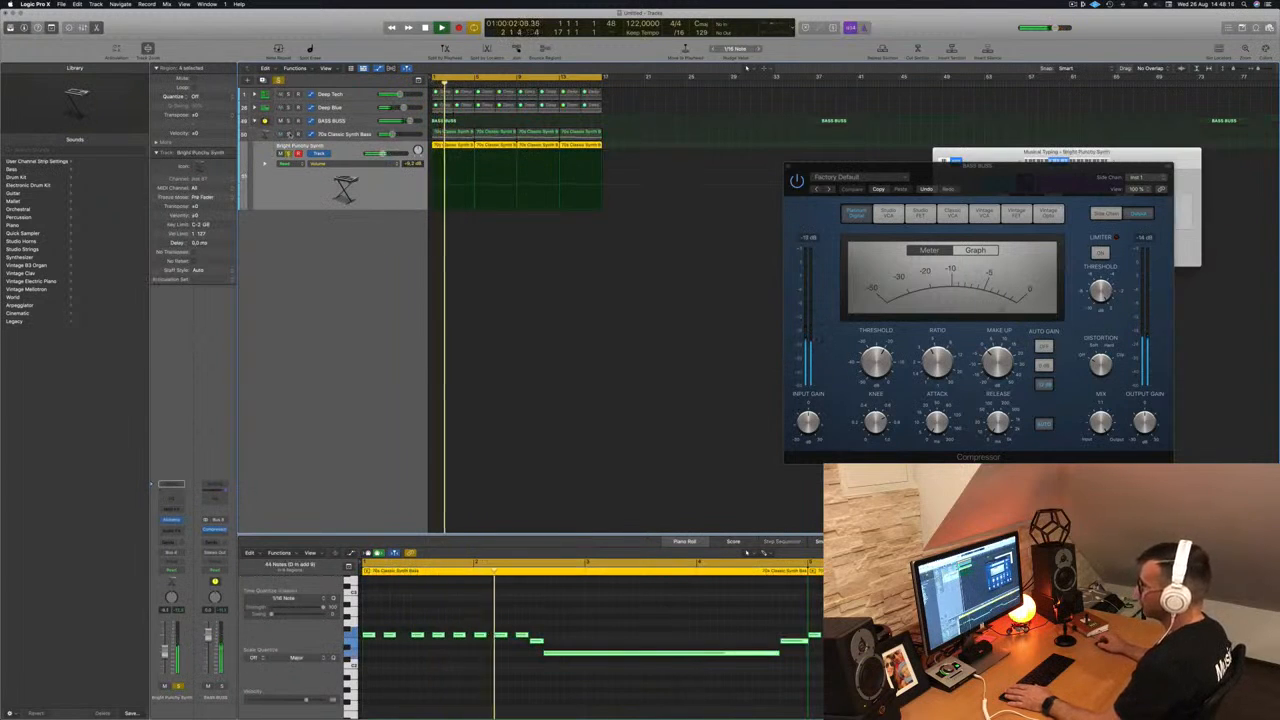
pyautogui.click(289, 134)
pyautogui.click(289, 154)
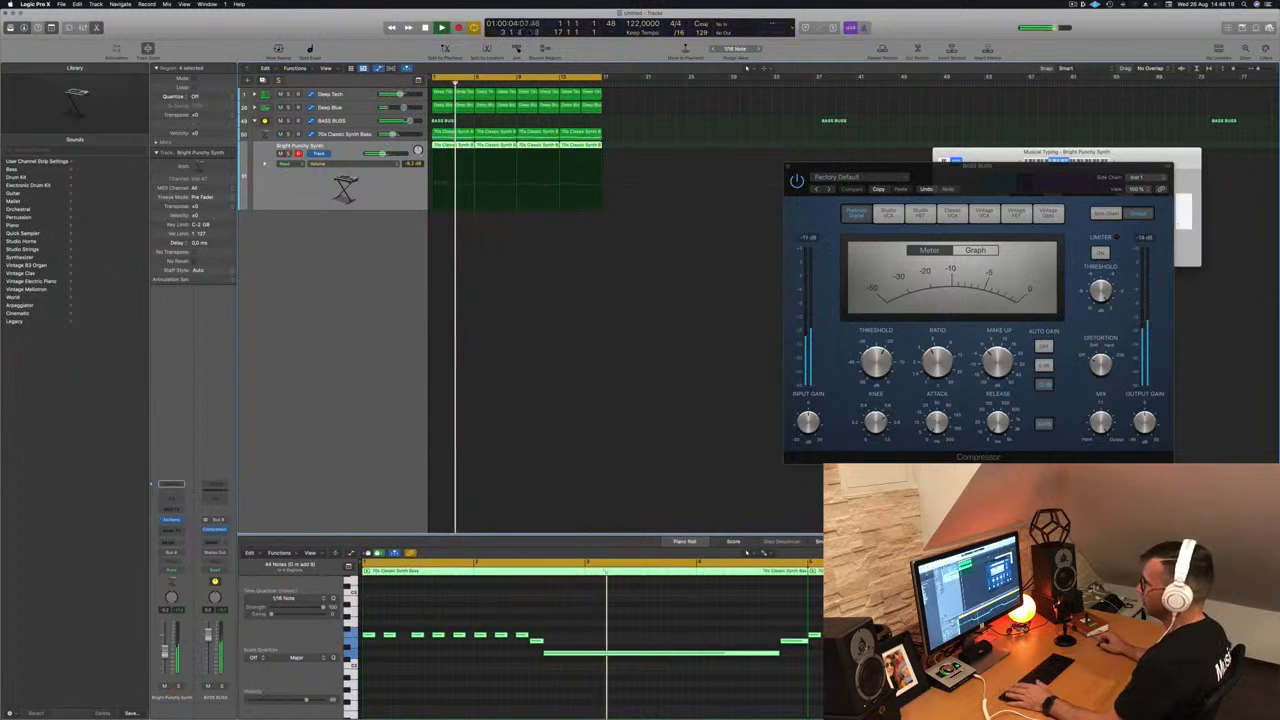
# Step: Select the BASS BUSS stack, change its automation mode from Read and switch its automation off
pyautogui.click(344, 125)
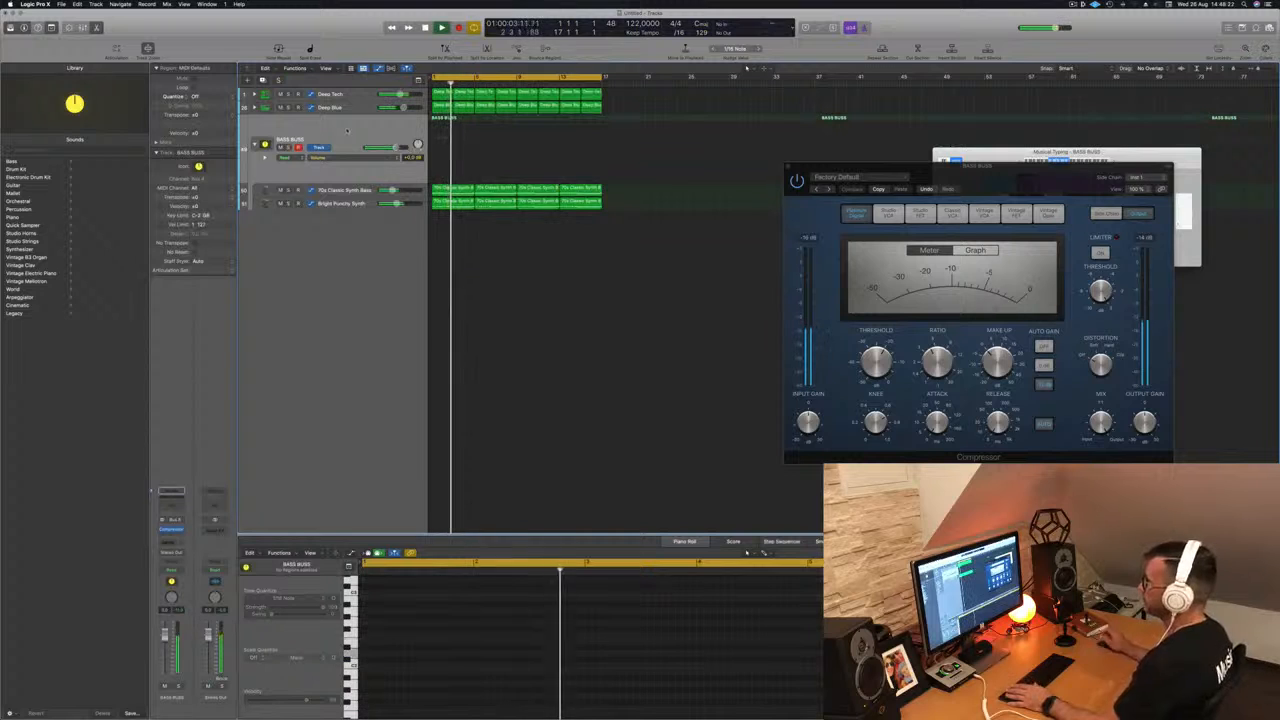
pyautogui.press('Return')
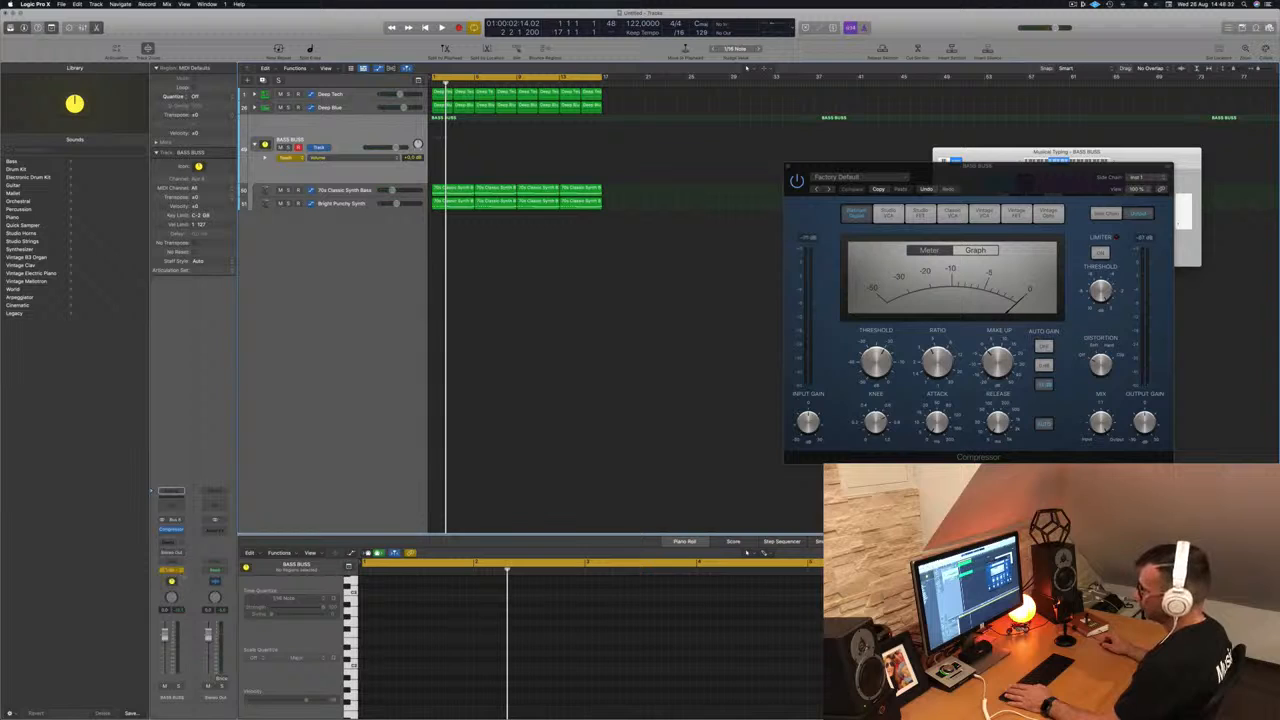
pyautogui.click(163, 571)
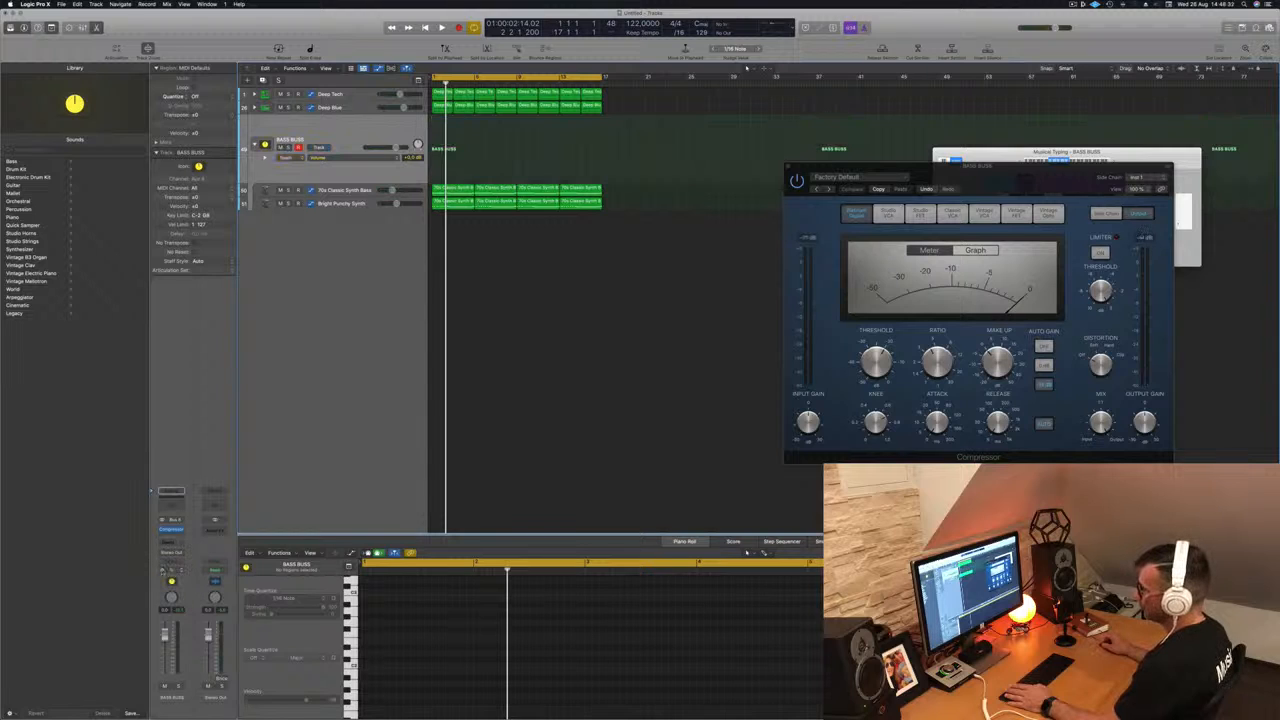
# Step: Close the Compressor window, insert a Channel EQ on BASS BUSS with its high-cut band lowered, and uncover the regions
pyautogui.press('super+w')
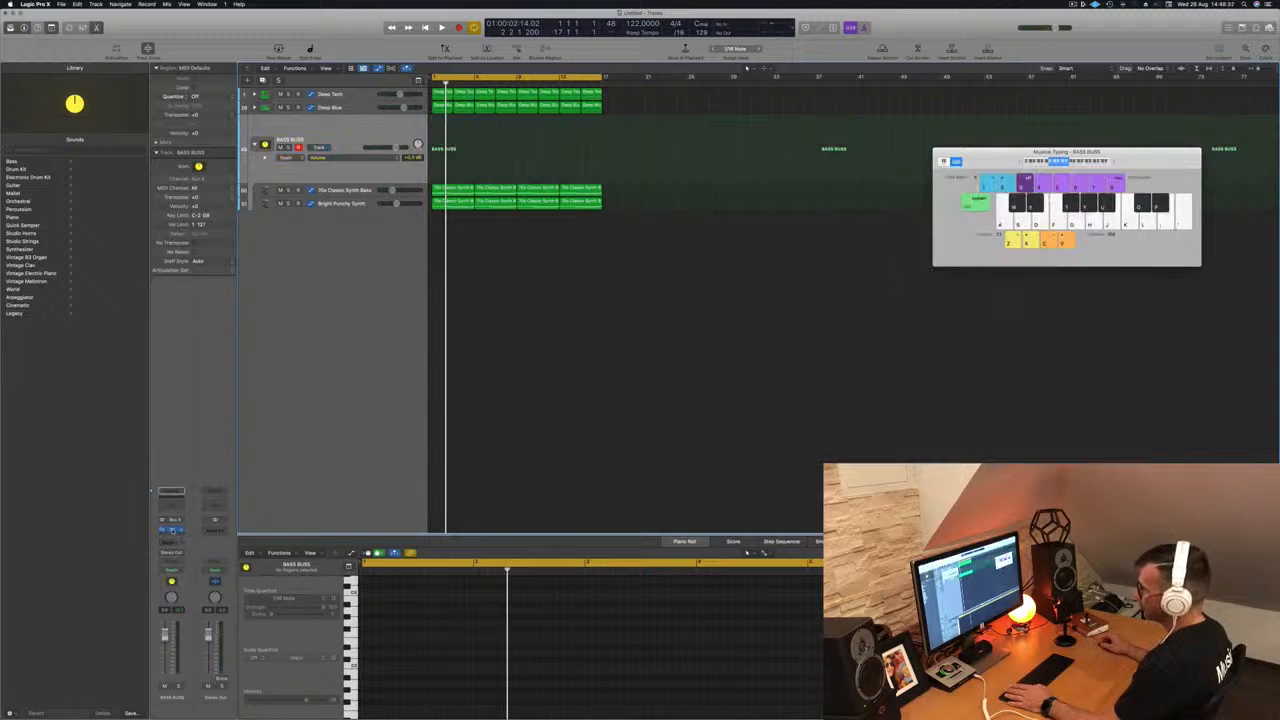
pyautogui.click(176, 507)
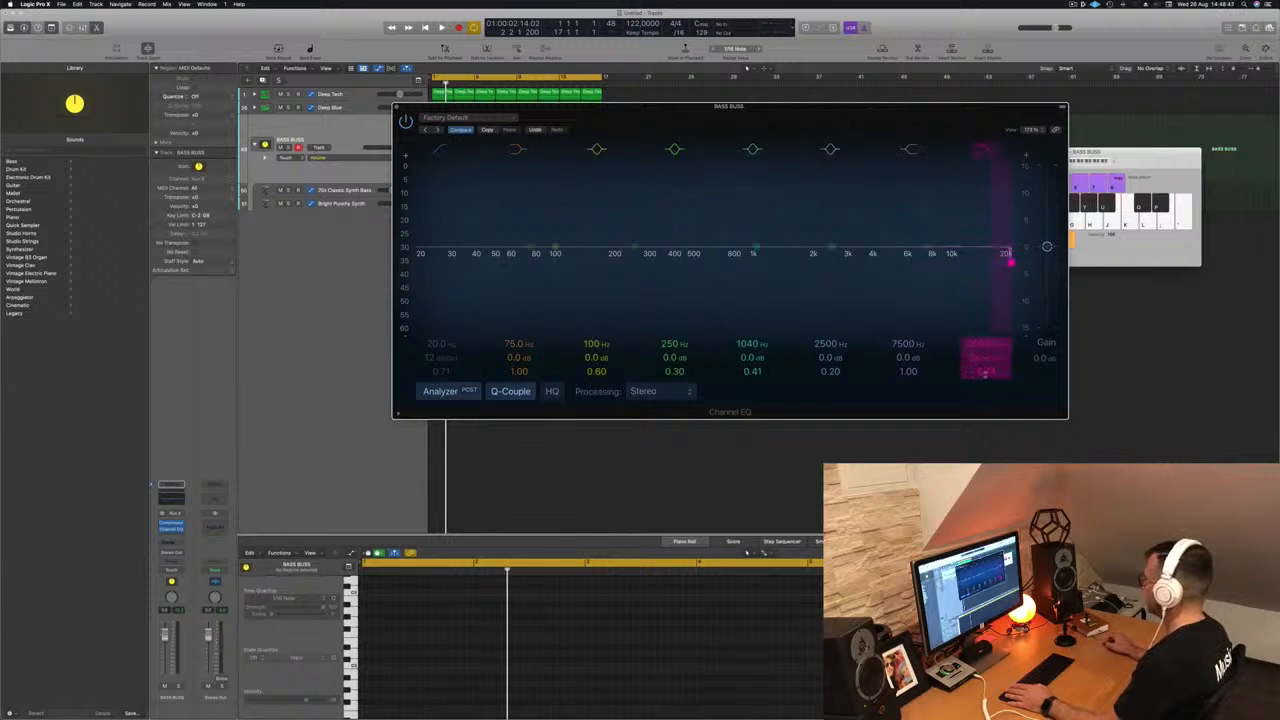
pyautogui.moveTo(985, 349)
pyautogui.mouseDown()
pyautogui.moveTo(985, 392)
pyautogui.moveTo(985, 354)
pyautogui.mouseUp()
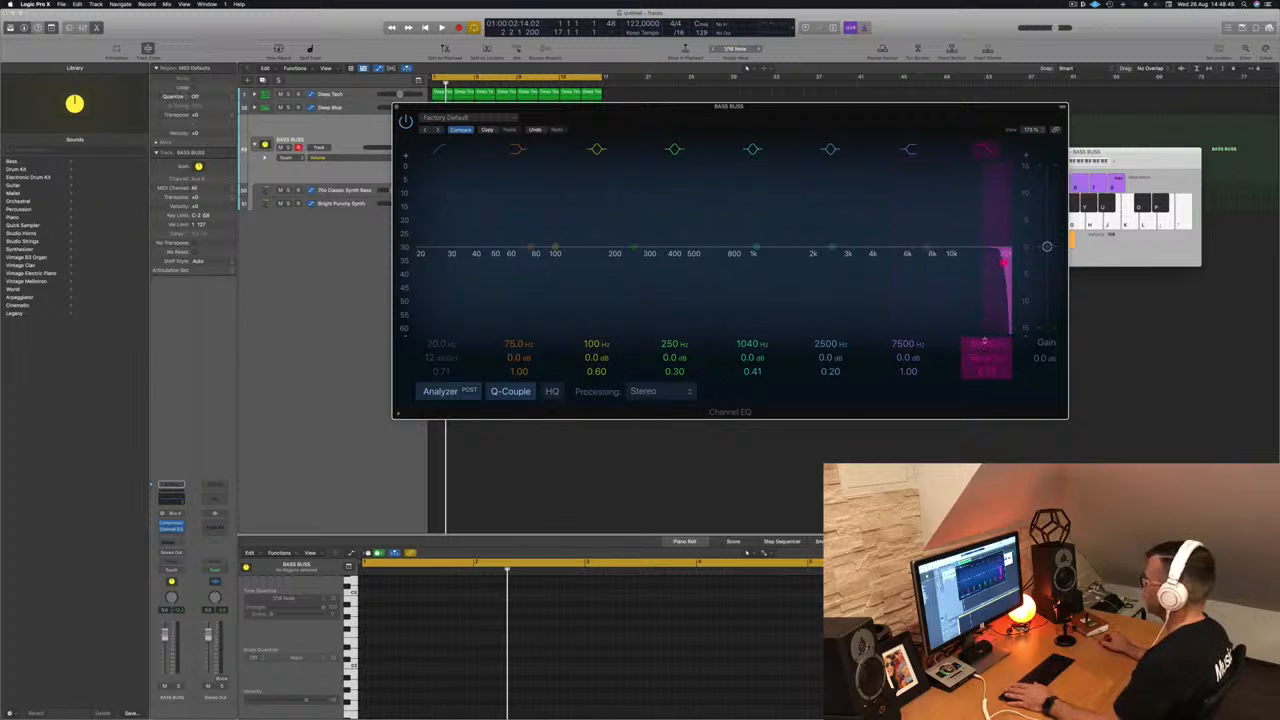
pyautogui.moveTo(784, 107); pyautogui.dragTo(954, 116)
# Step: Record Channel EQ high-cut frequency automation on BASS BUSS in Touch mode during playback, and close the EQ window
pyautogui.press('space')
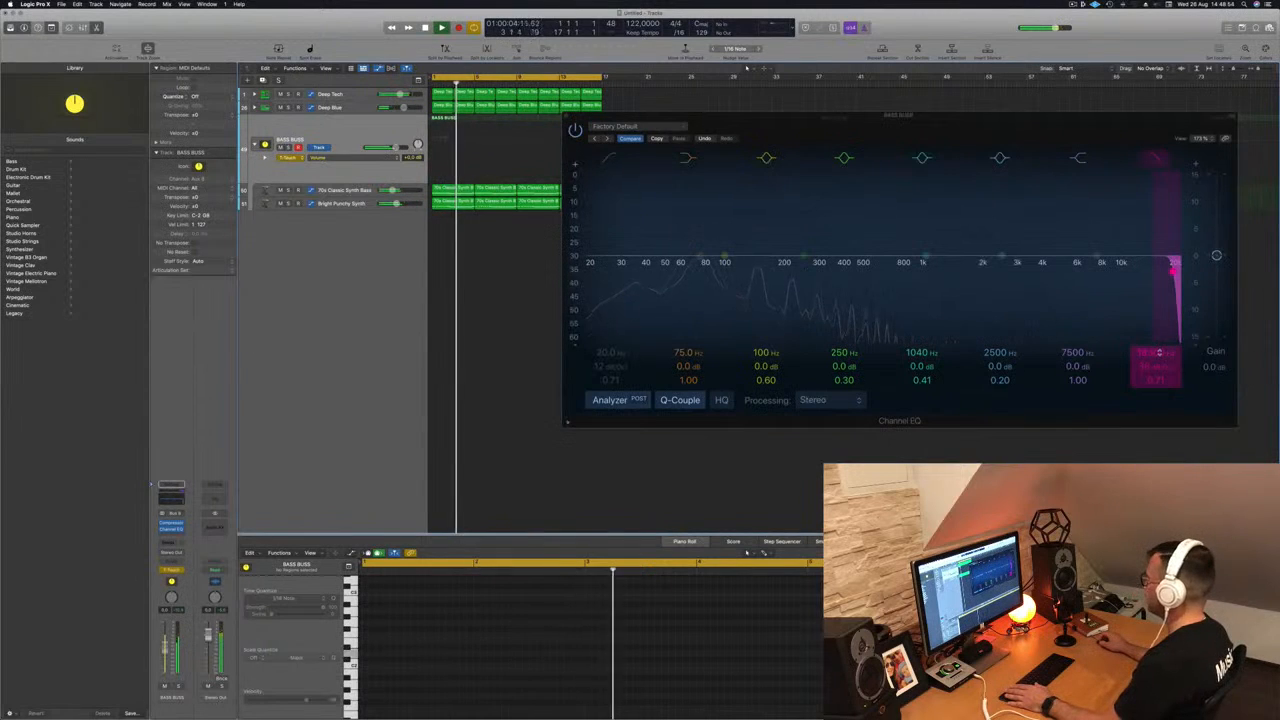
pyautogui.moveTo(1173, 268)
pyautogui.mouseDown()
pyautogui.moveTo(893, 271)
pyautogui.moveTo(1175, 264)
pyautogui.mouseUp()
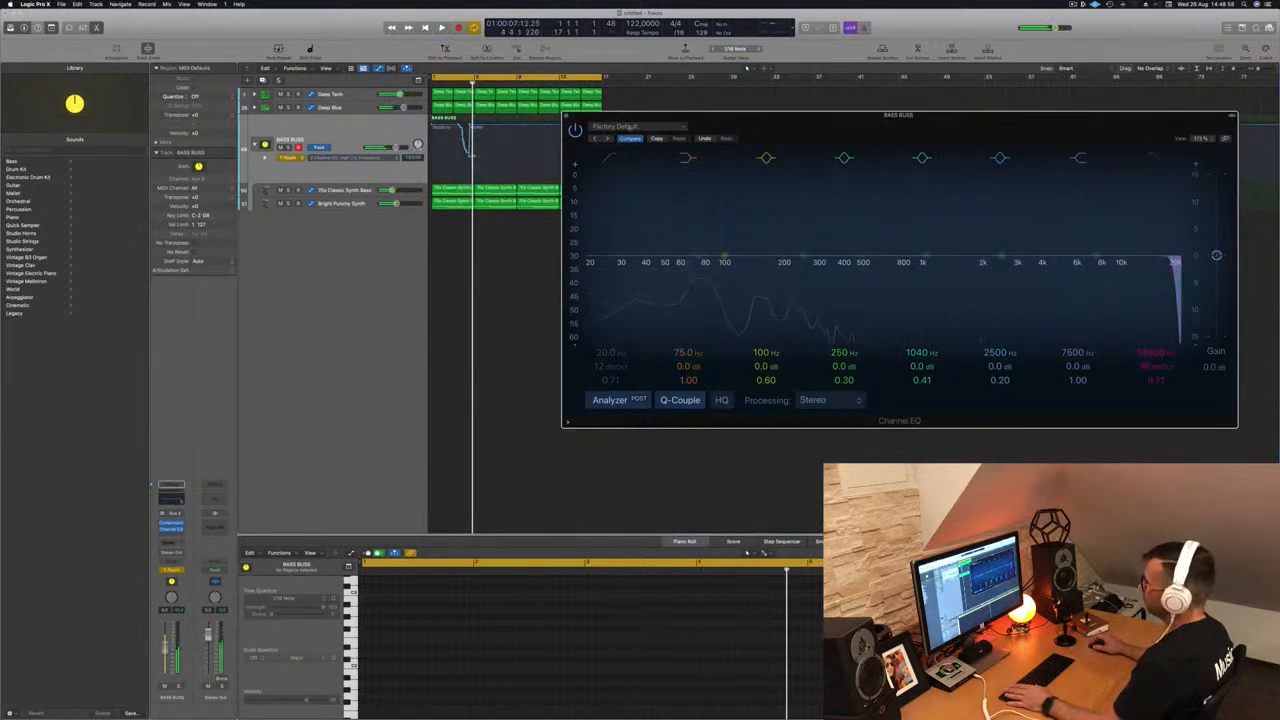
pyautogui.click(566, 117)
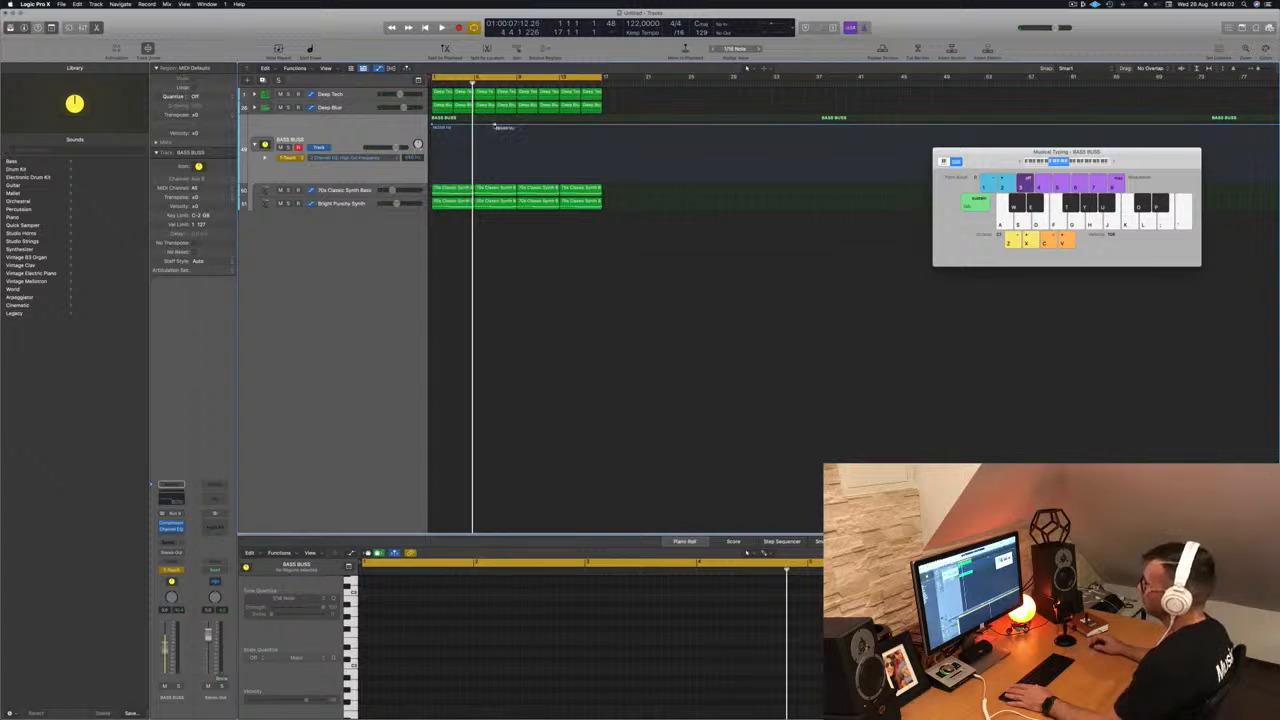
# Step: Lower the first high-cut frequency automation point to form a rising sweep, and set the BASS BUSS automation mode to Read
pyautogui.press('space')
pyautogui.moveTo(433, 126); pyautogui.dragTo(433, 169)
pyautogui.press('space')
pyautogui.press('space')
pyautogui.click(299, 157)
pyautogui.click(296, 149)
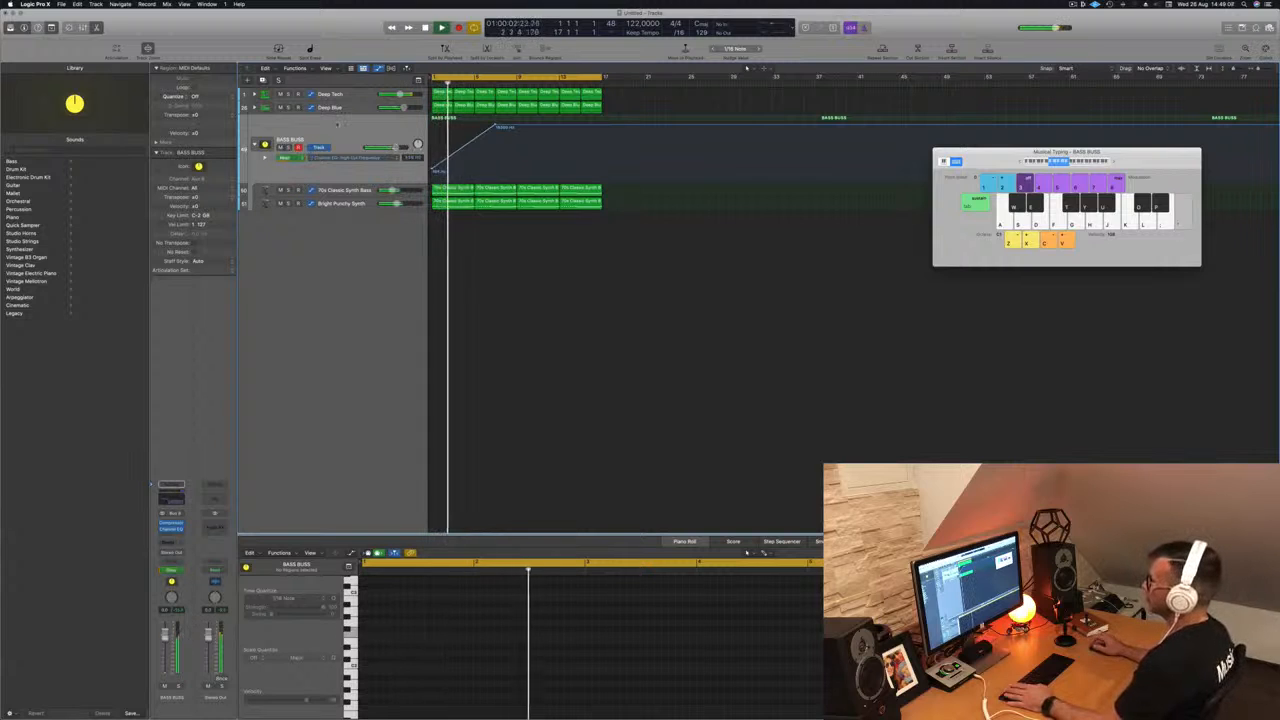
# Step: Play the high-cut sweep from the start and fine-tune its upper automation point
pyautogui.press('space')
pyautogui.press('space')
pyautogui.moveTo(496, 127); pyautogui.dragTo(495, 125)
pyautogui.press('space')
pyautogui.press('space')
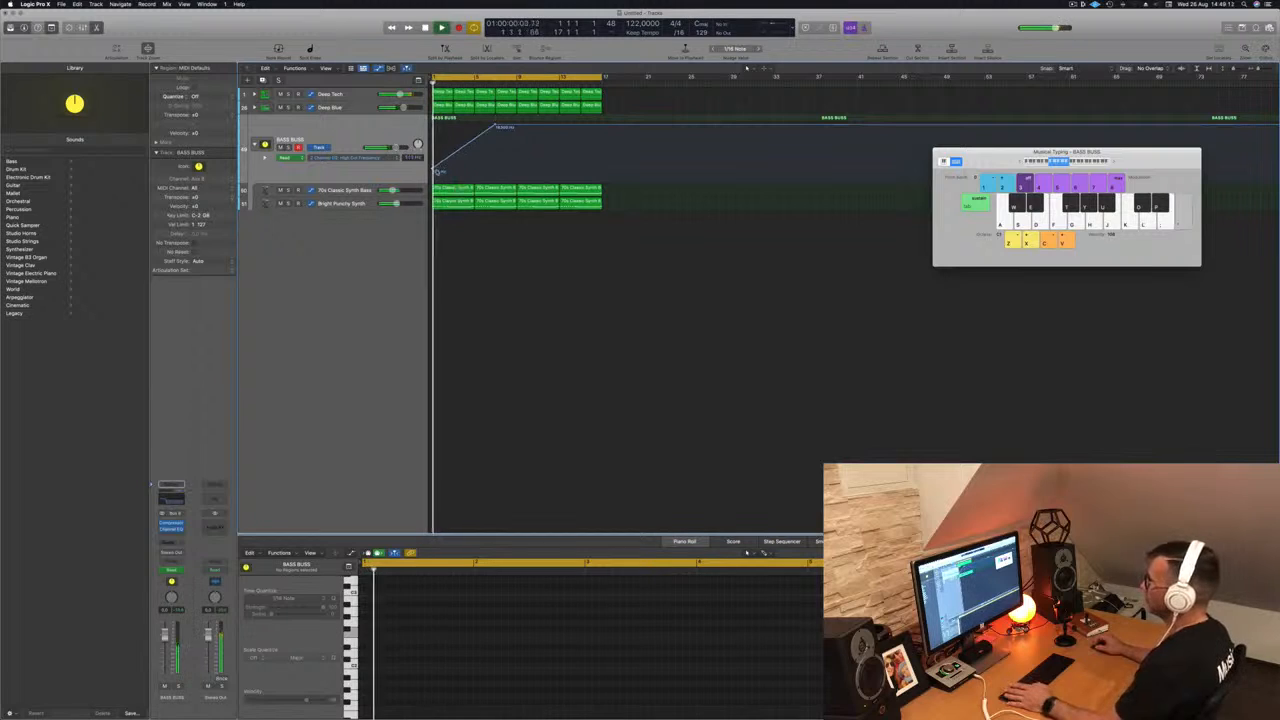
# Step: Raise the sweep's starting point slightly, move its peak to bar 9 and add a lowered end point at bar 17
pyautogui.click(433, 171)
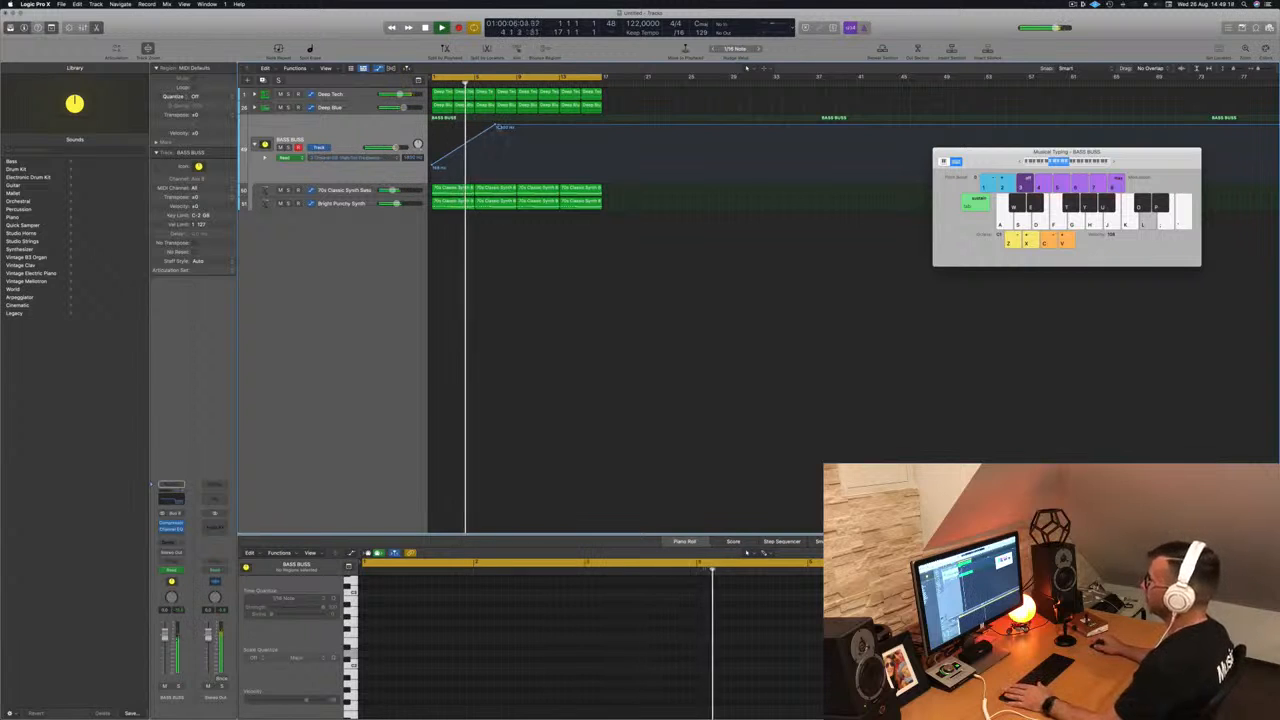
pyautogui.click(495, 127)
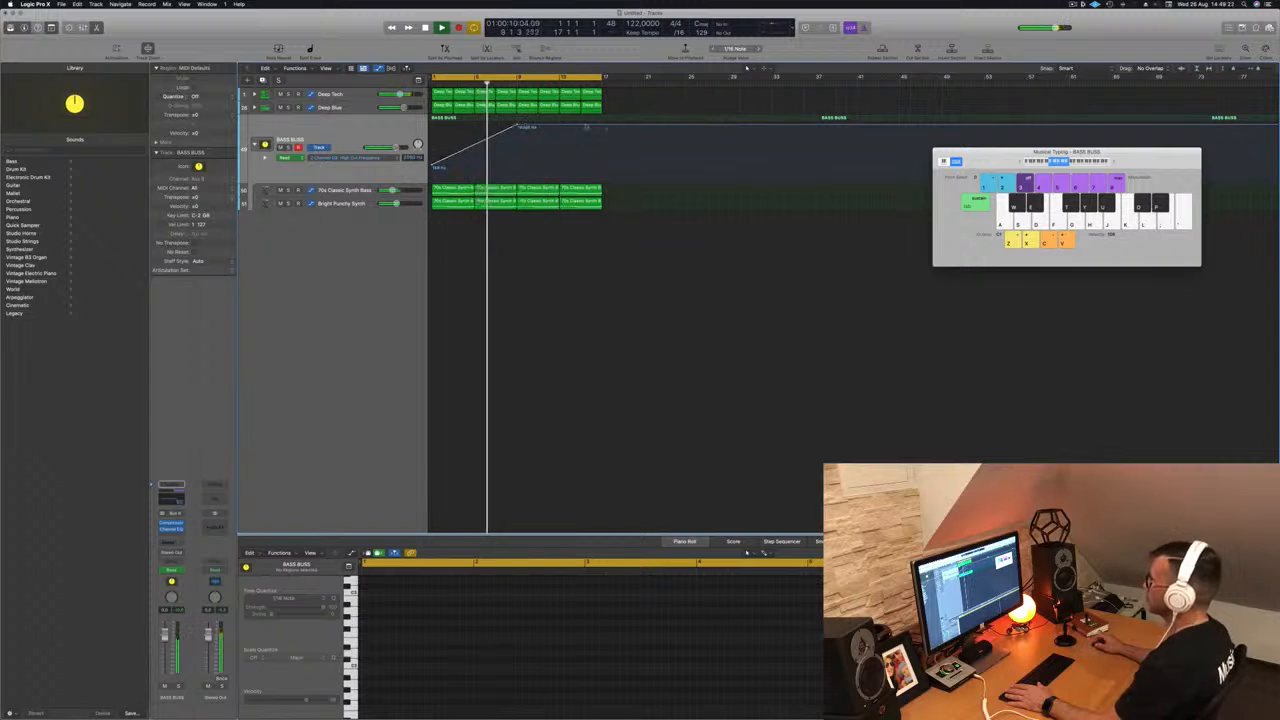
pyautogui.click(603, 125)
pyautogui.moveTo(603, 125); pyautogui.dragTo(606, 170)
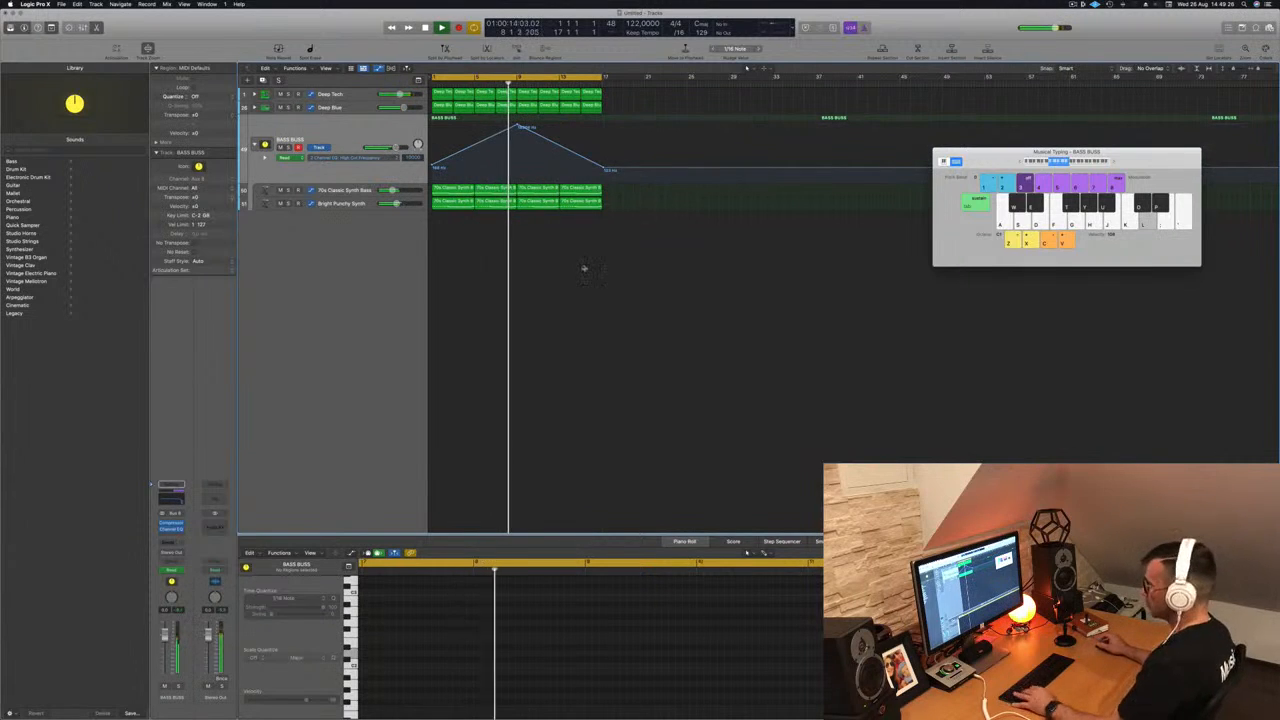
# Step: Save the project as "Episode 131 guys" in the Logic folder and play the filtered bass section
pyautogui.press('super+s')
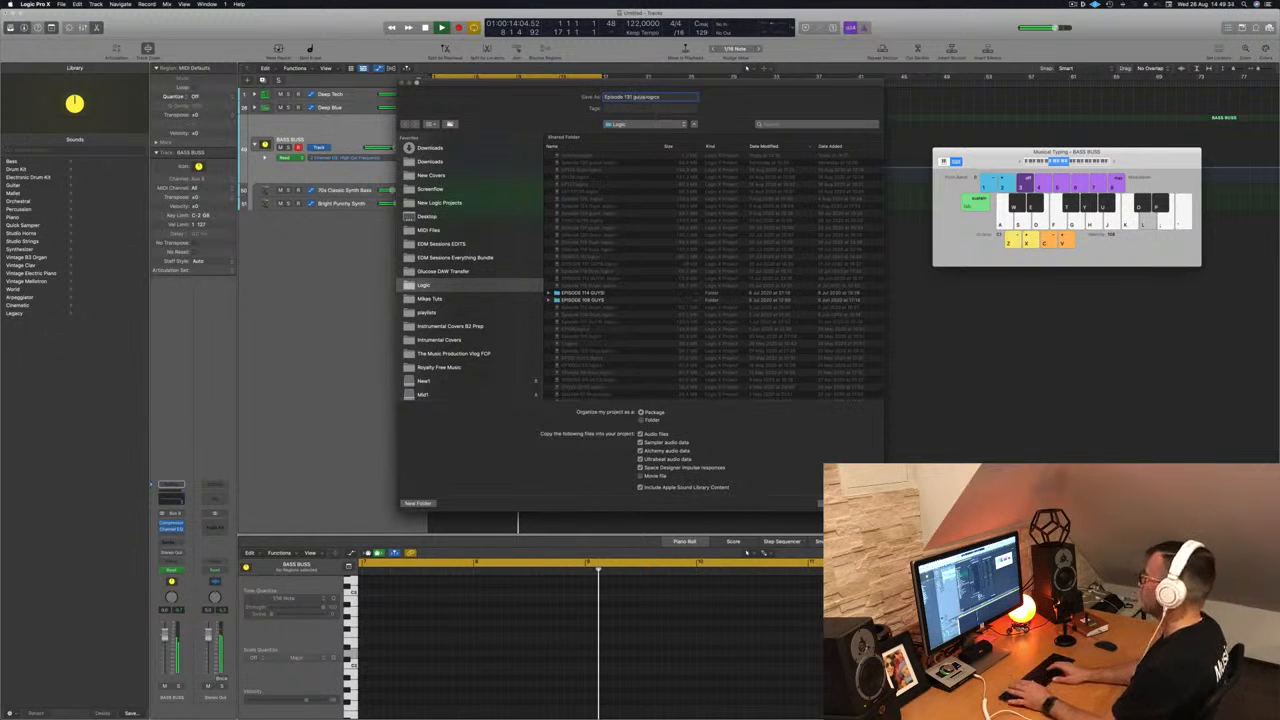
pyautogui.press('Return')
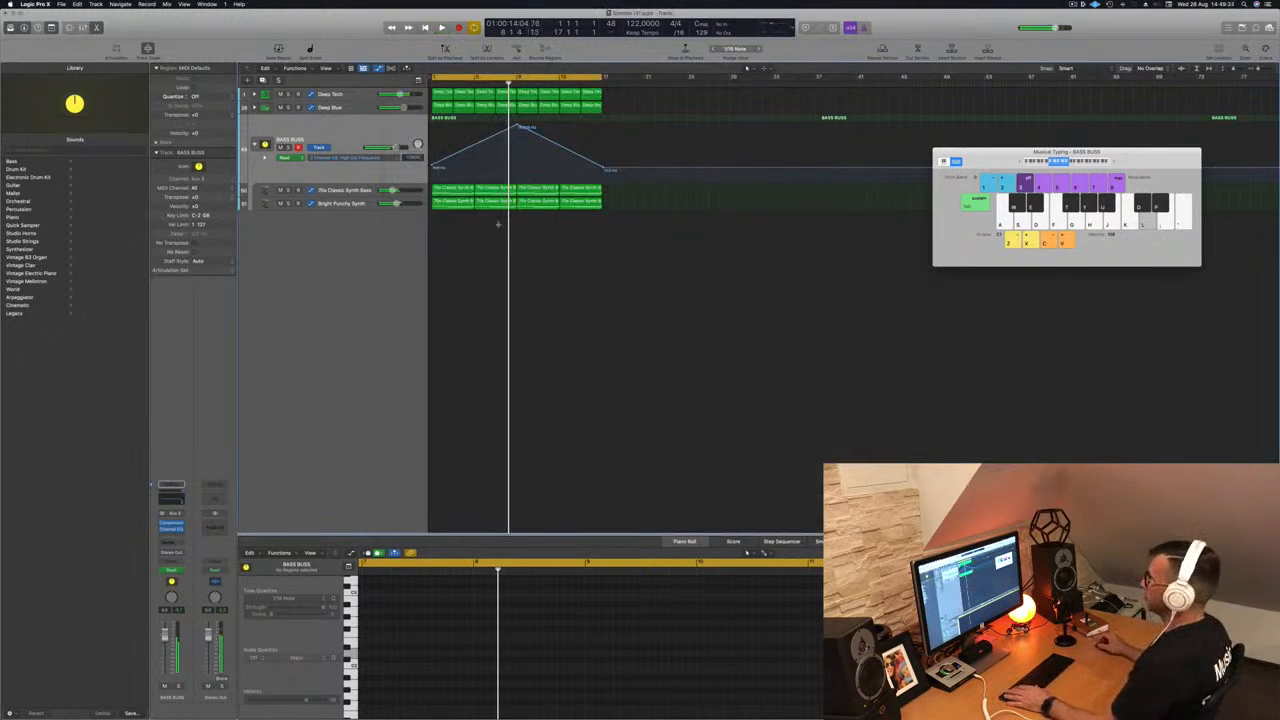
pyautogui.press('space')
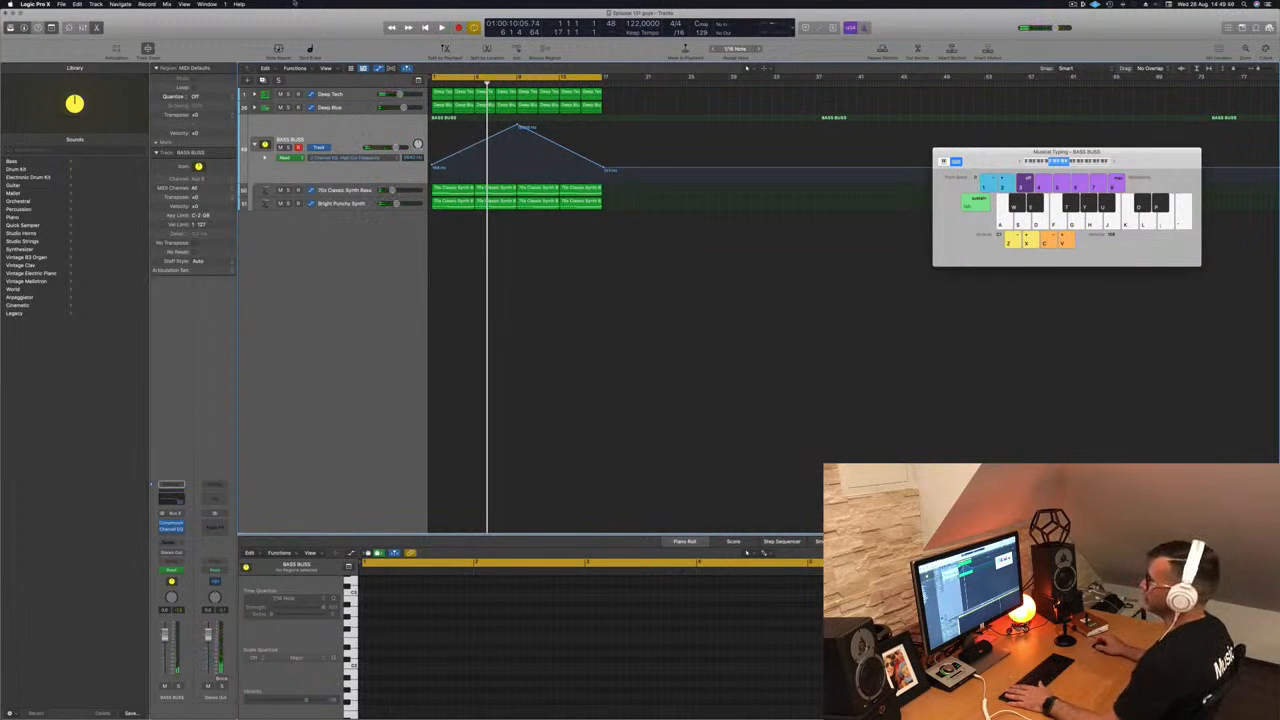
# Step: Create a new Alchemy software instrument track and duplicate it twice
pyautogui.press('alt+super+n')
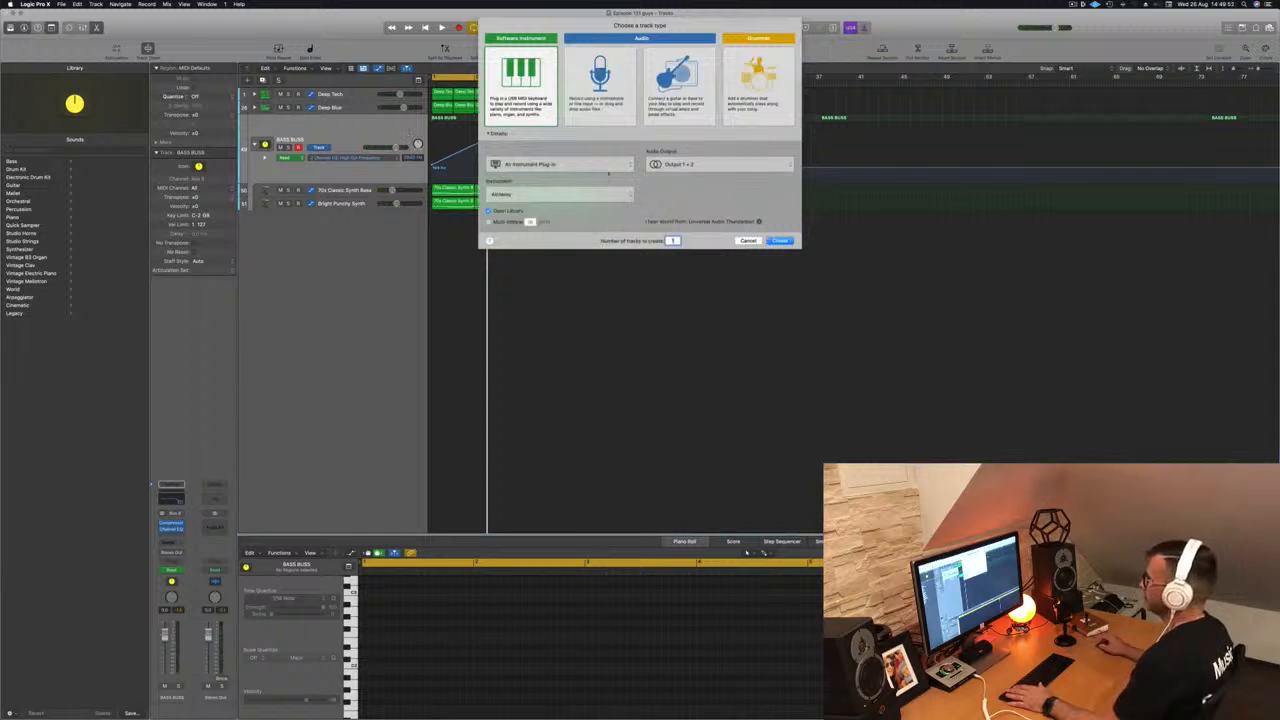
pyautogui.click(787, 241)
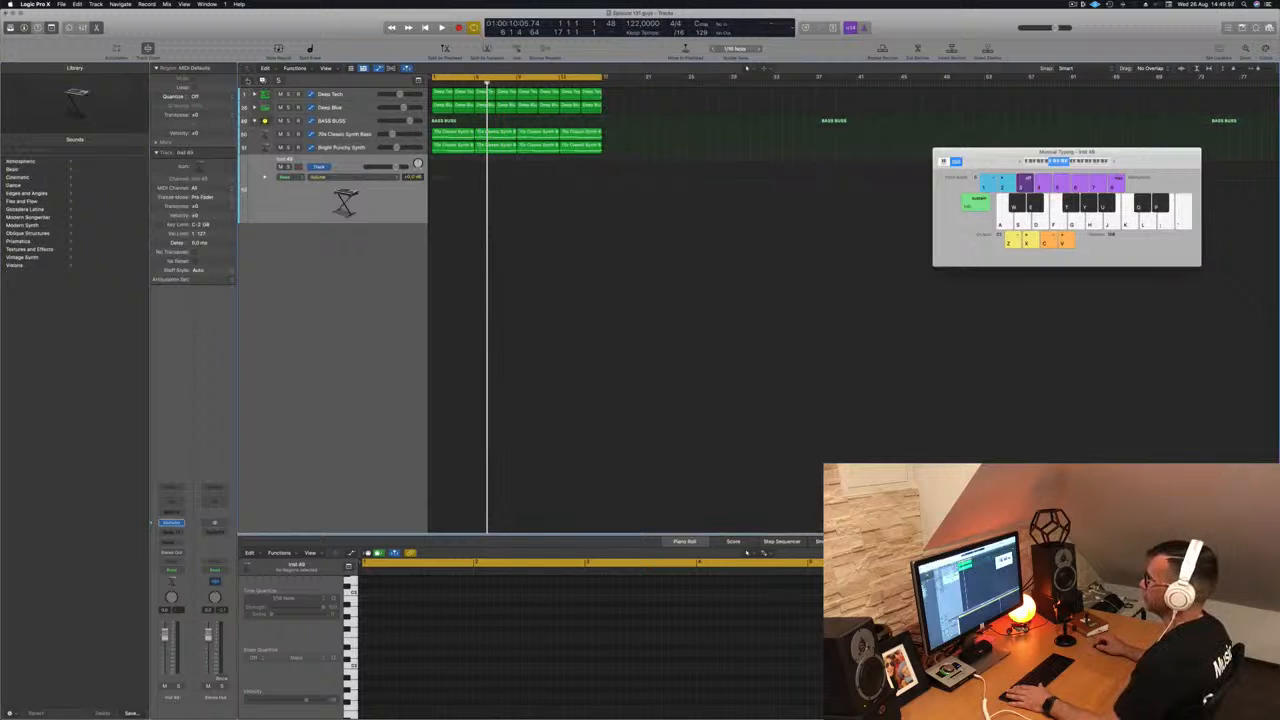
pyautogui.moveTo(250, 222); pyautogui.dragTo(250, 216)
pyautogui.click(263, 80)
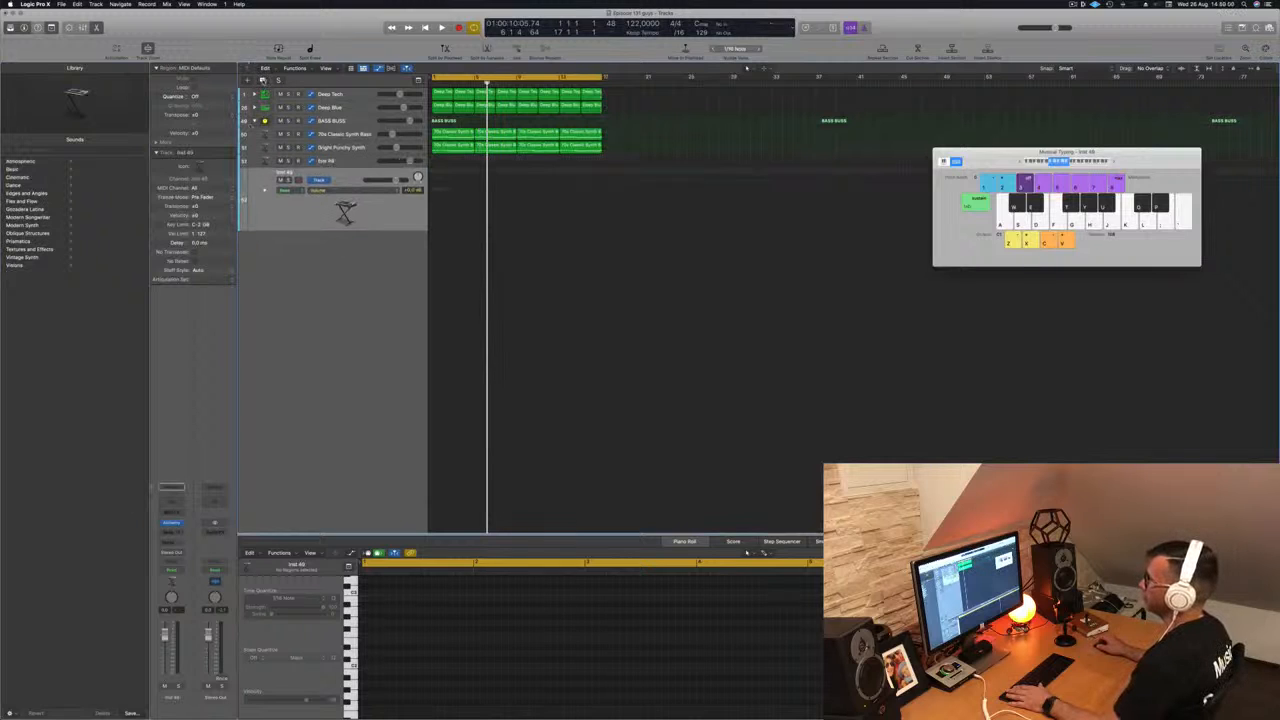
pyautogui.click(263, 80)
# Step: Create a Summing Stack from the first of the new instrument tracks
pyautogui.click(350, 161)
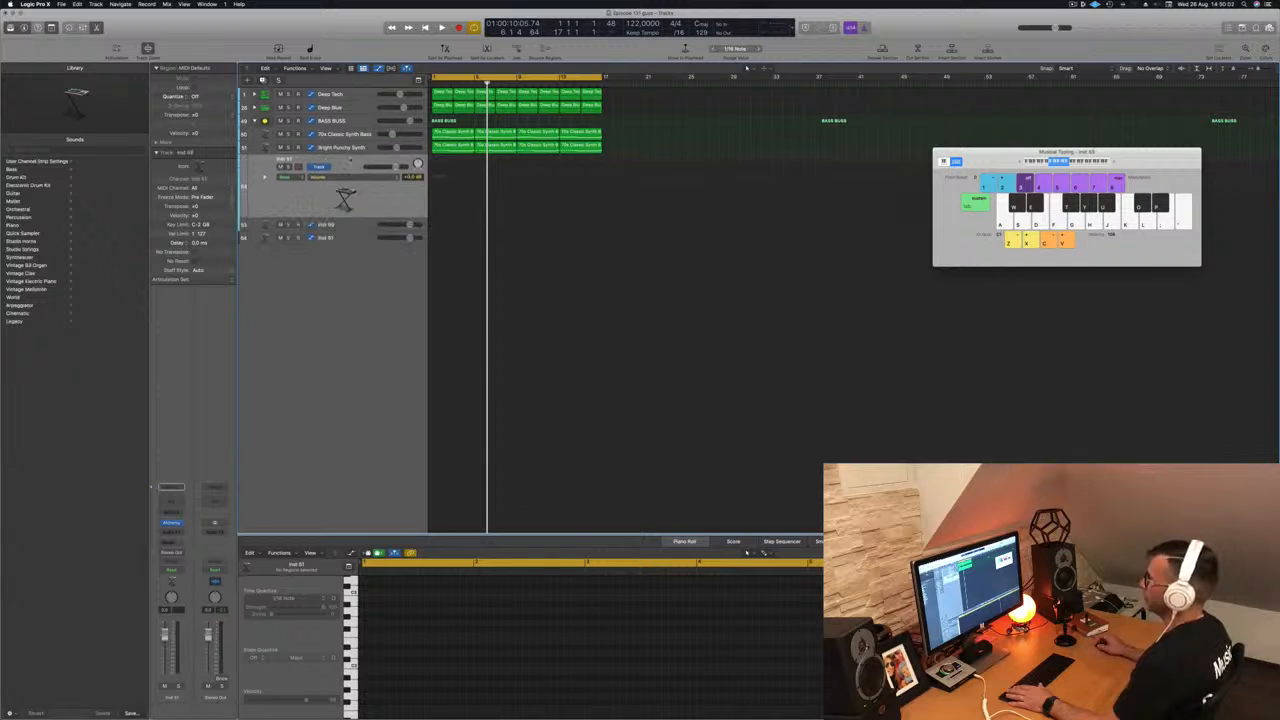
pyautogui.rightClick(350, 160)
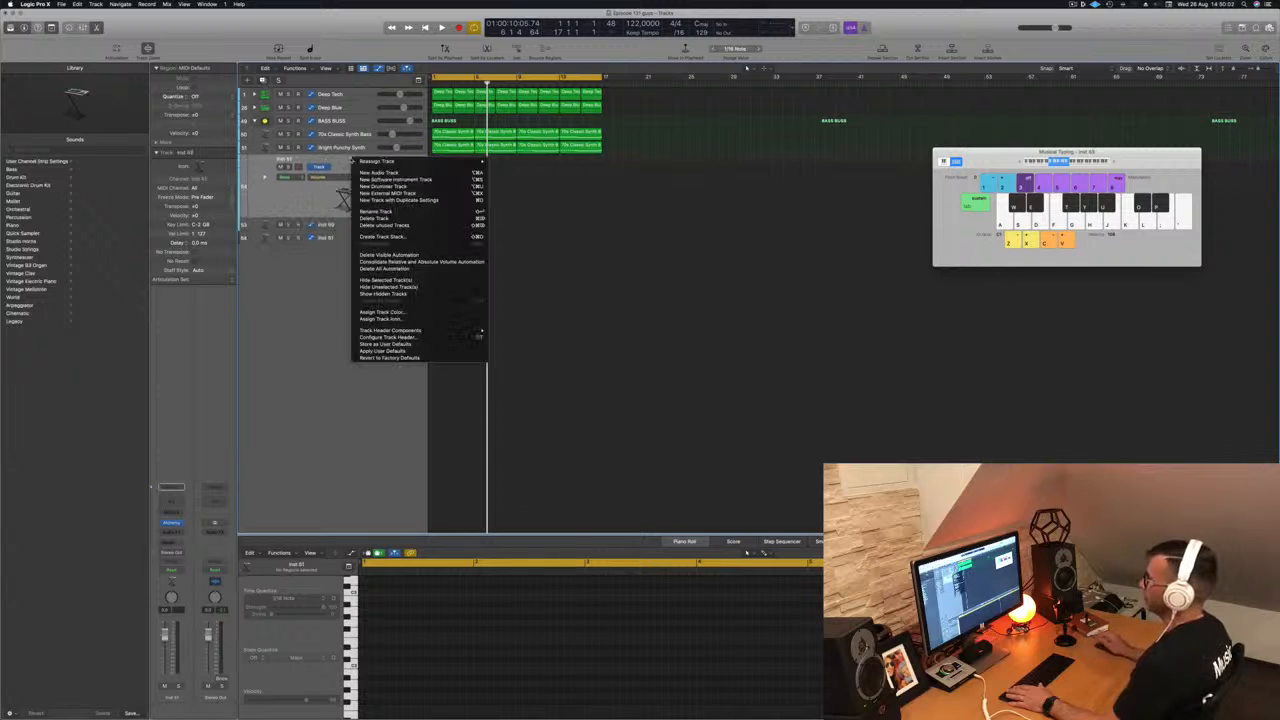
pyautogui.click(413, 237)
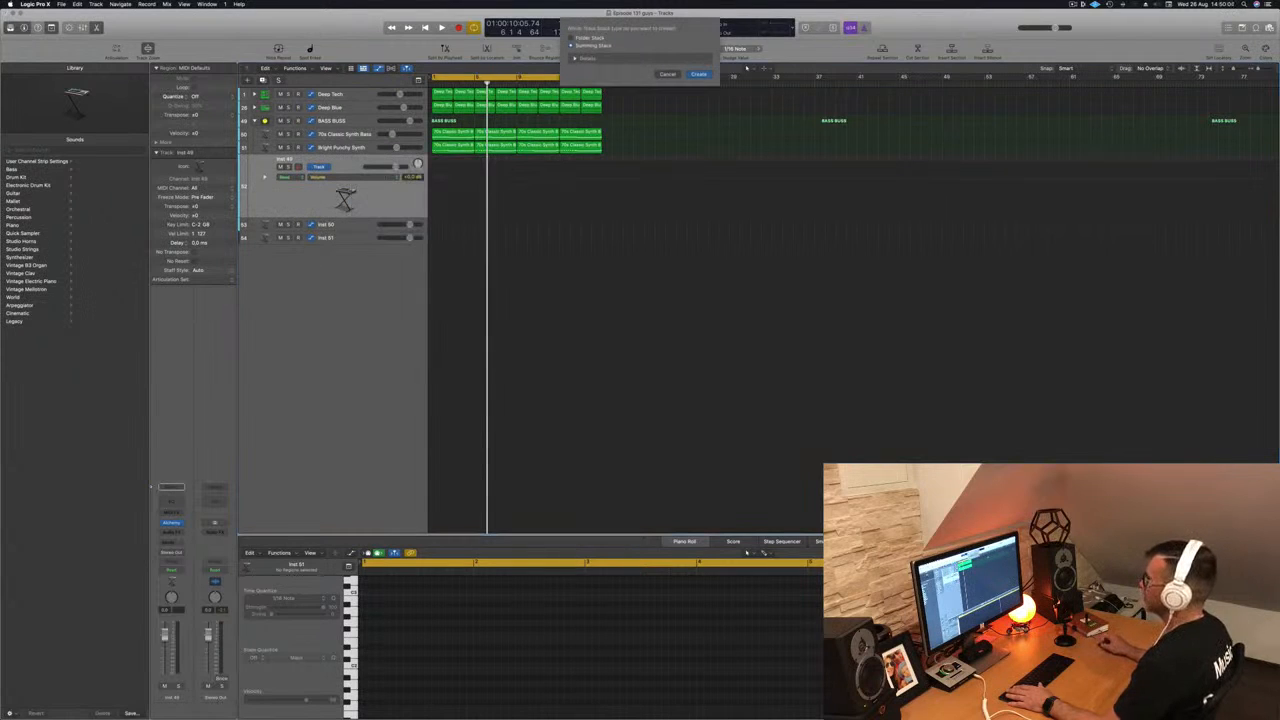
pyautogui.press('Return')
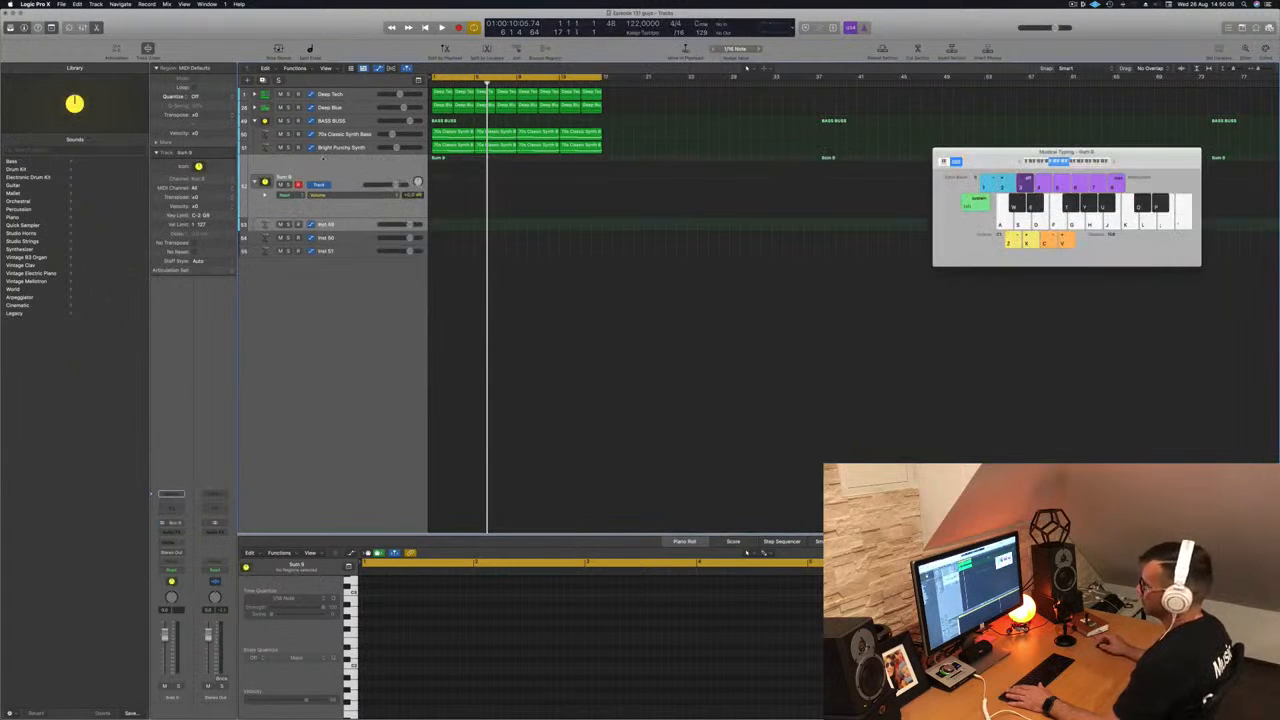
# Step: Move the other two new instrument tracks into the summing stack and rename the stack "Melodic"
pyautogui.moveTo(346, 239); pyautogui.dragTo(346, 162)
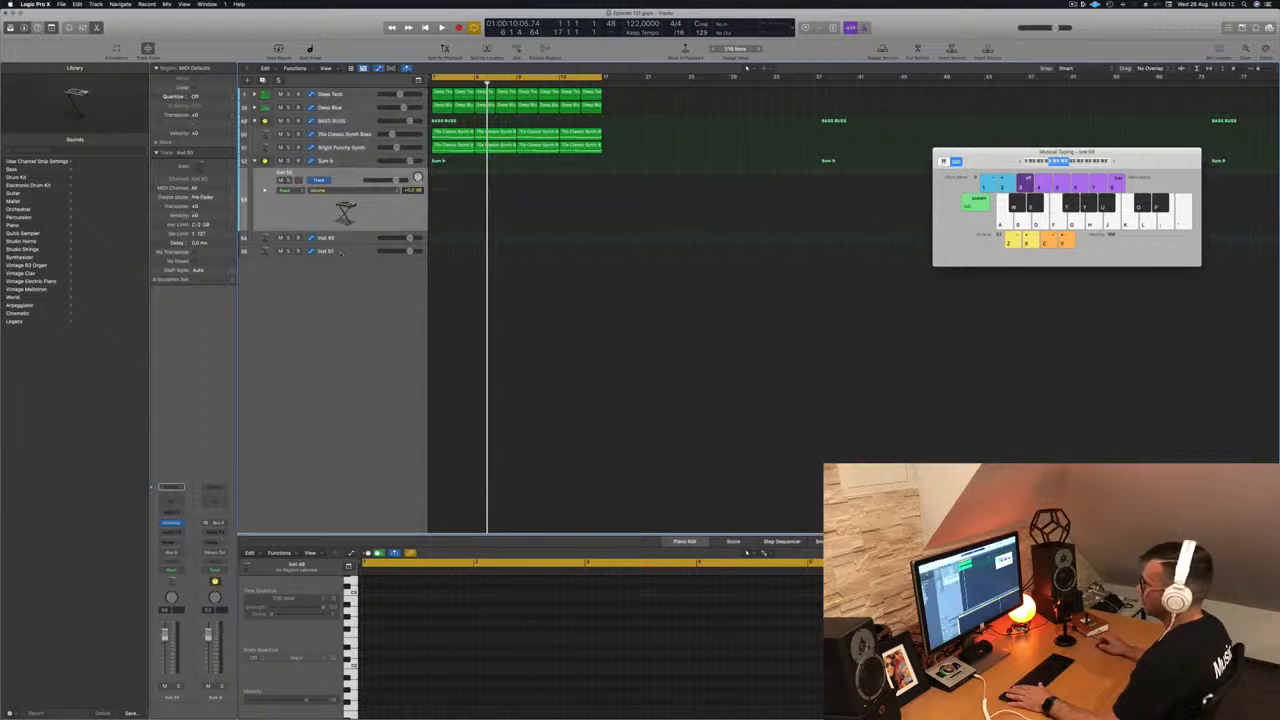
pyautogui.moveTo(345, 251); pyautogui.dragTo(347, 178)
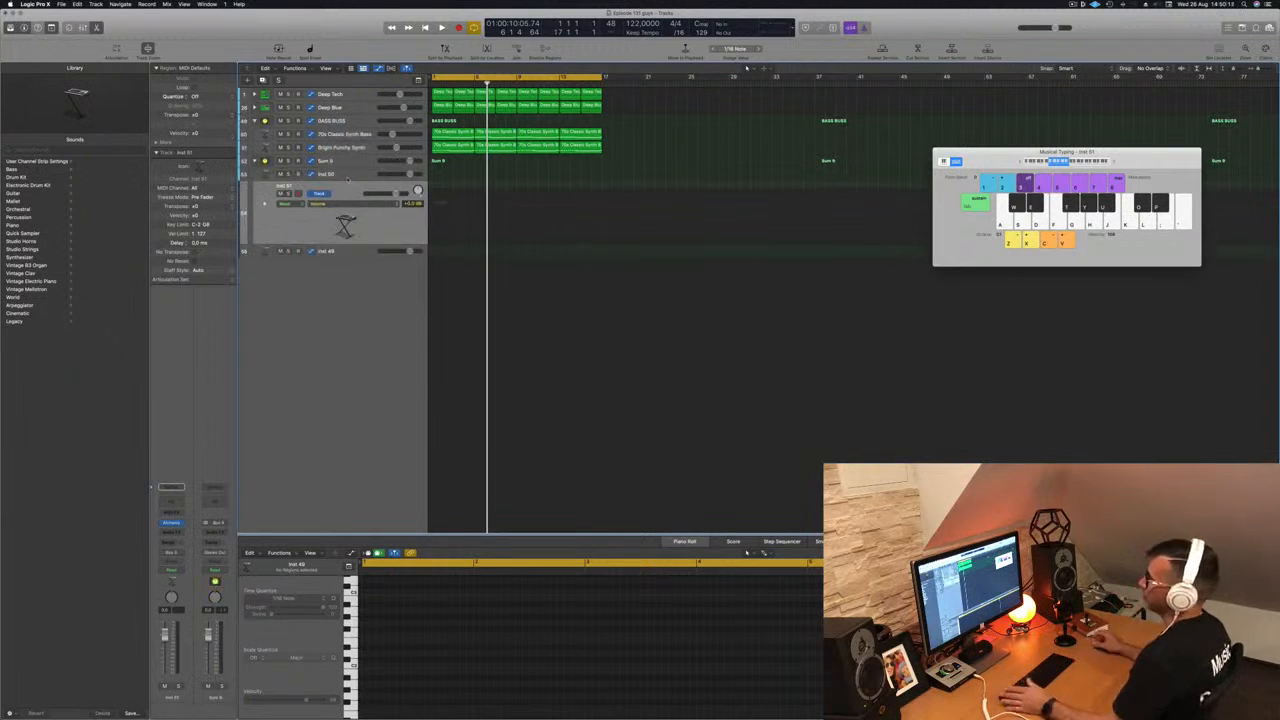
pyautogui.click(323, 160)
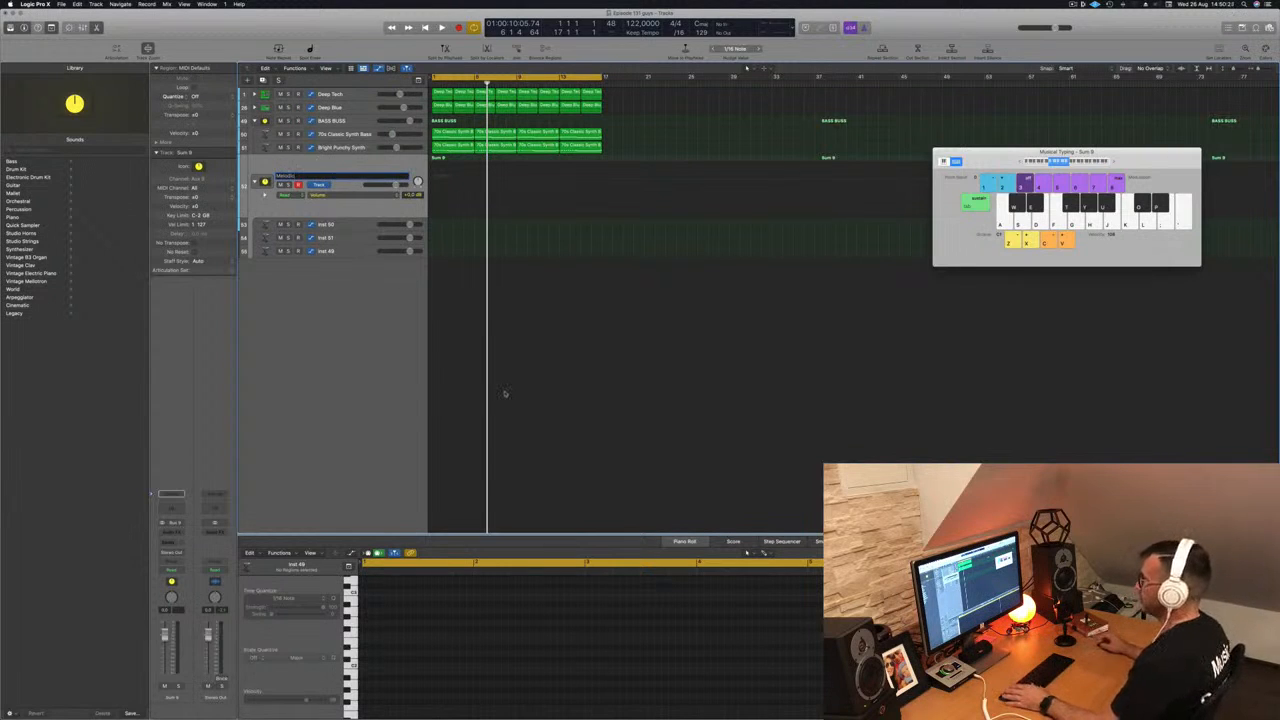
# Step: Play the cycle and turn down the volume faders of the three instrument tracks in the Melodic stack
pyautogui.press('space')
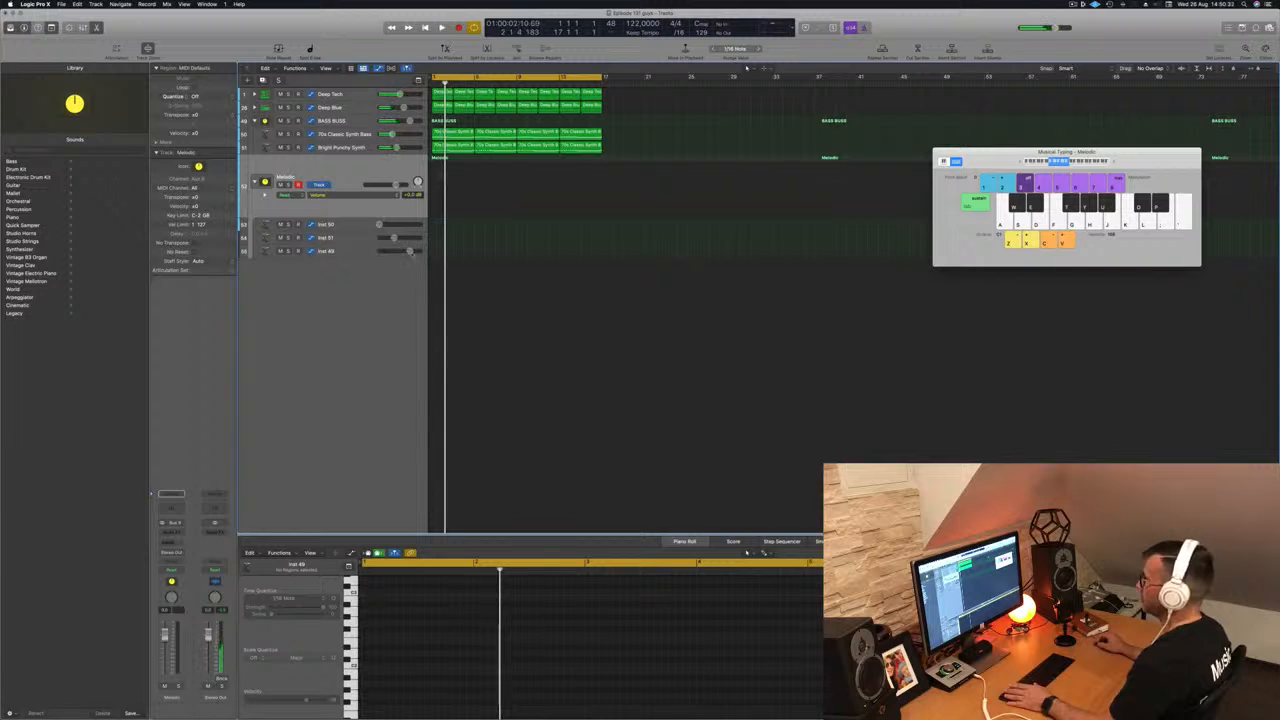
pyautogui.press('space')
pyautogui.press('space')
pyautogui.press('space')
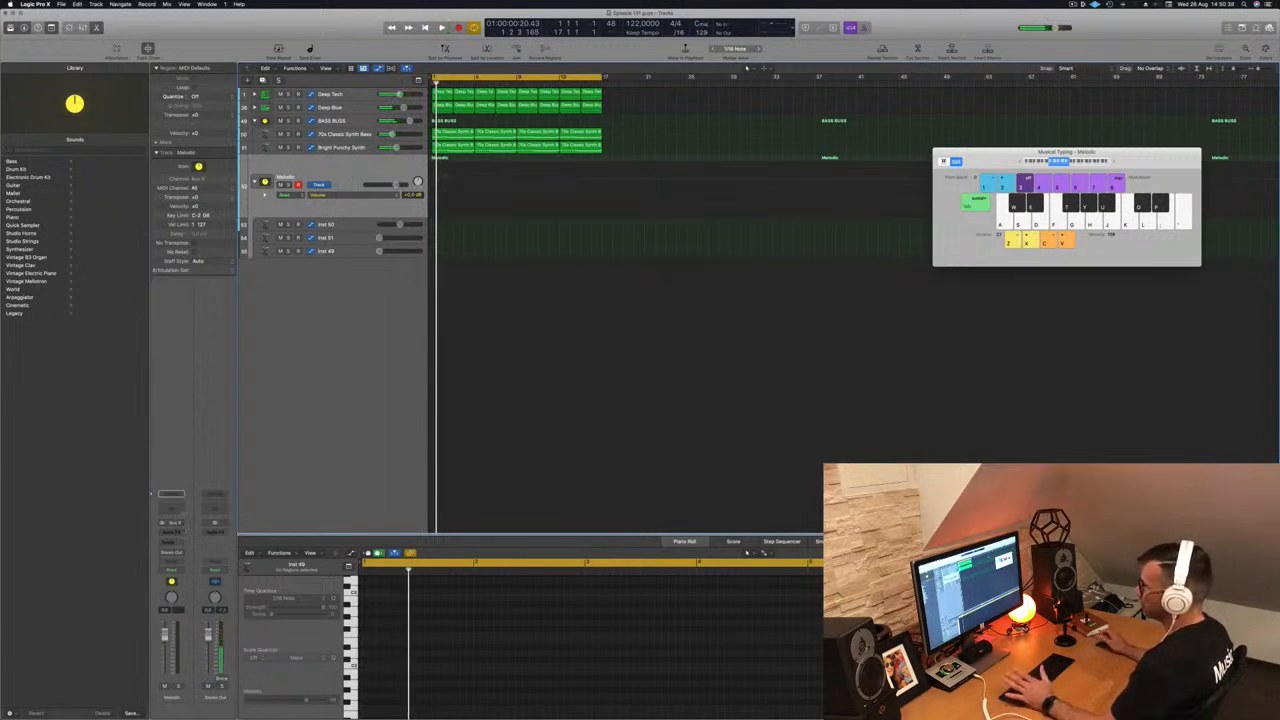
# Step: Open Alchemy on the first instrument track of the Melodic stack and move its window clear of the track list
pyautogui.click(353, 229)
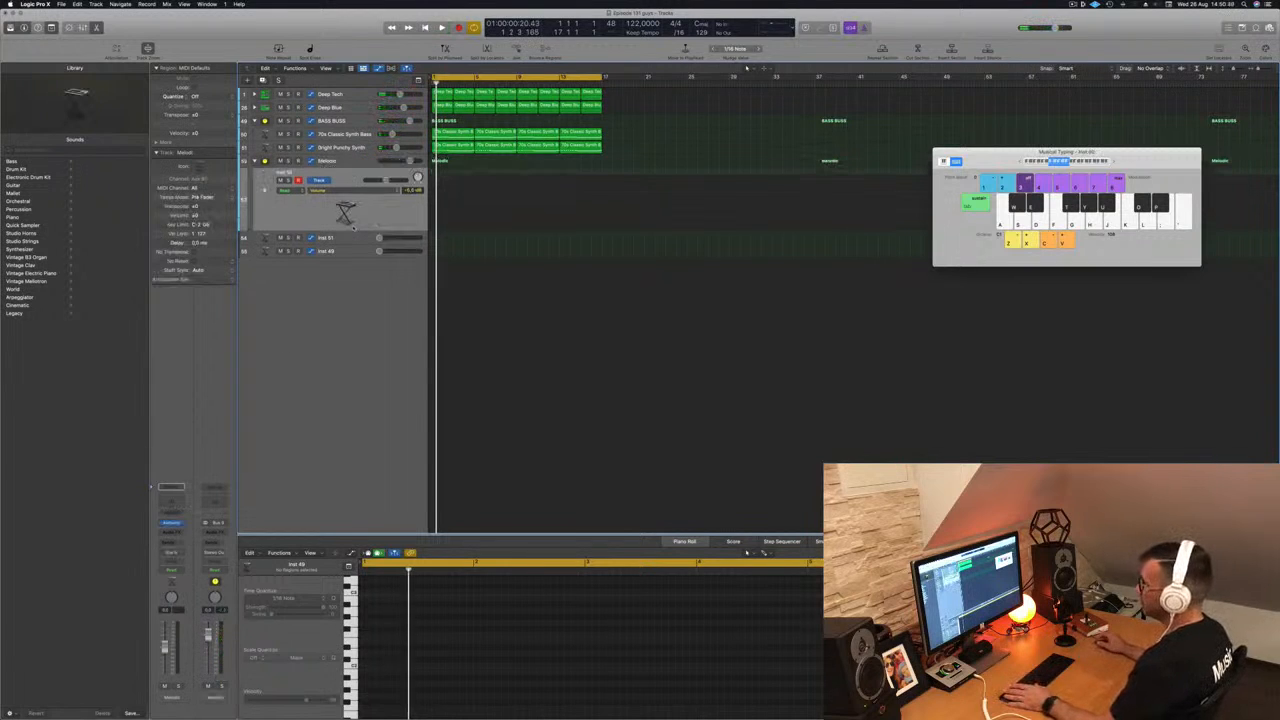
pyautogui.press('space')
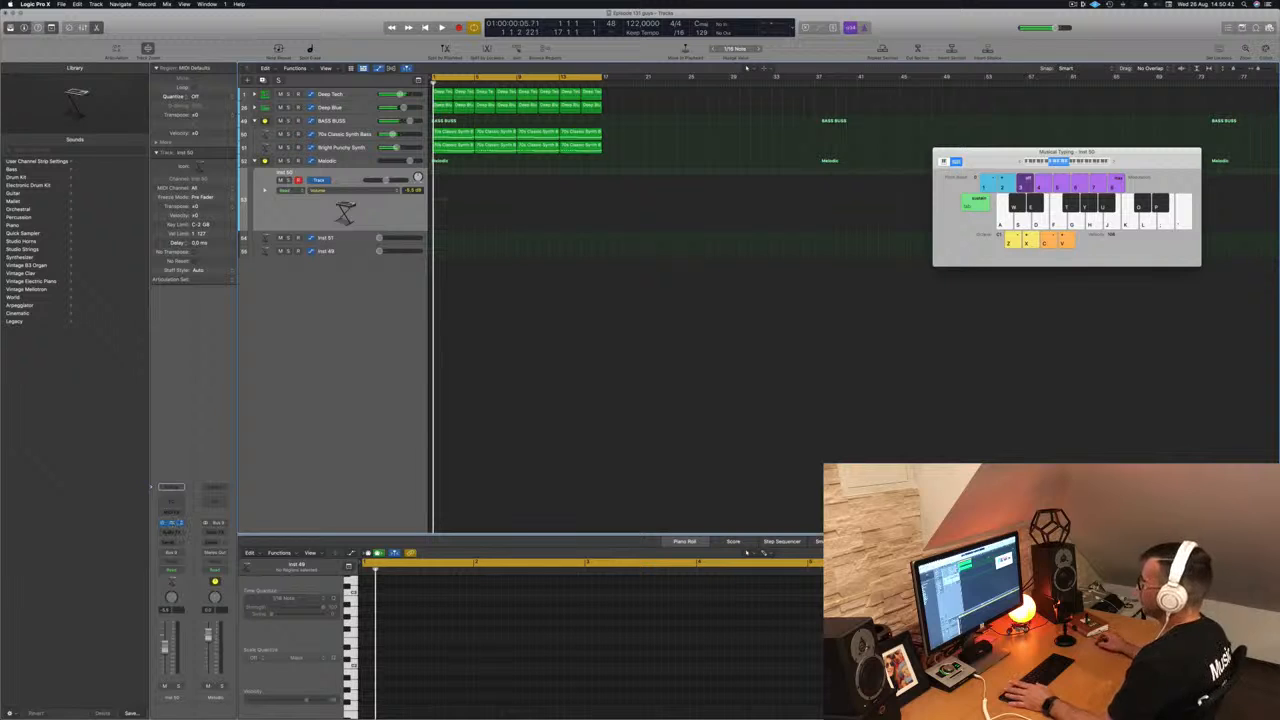
pyautogui.click(172, 523)
pyautogui.moveTo(608, 116); pyautogui.dragTo(700, 178)
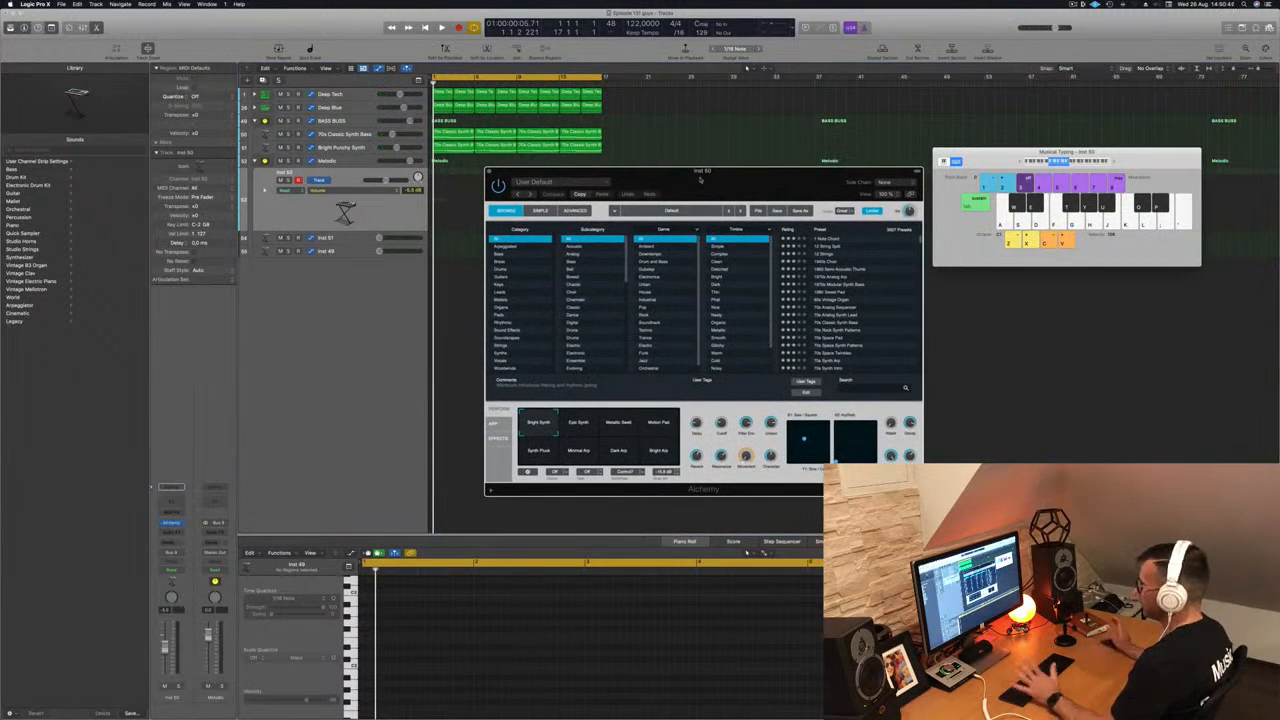
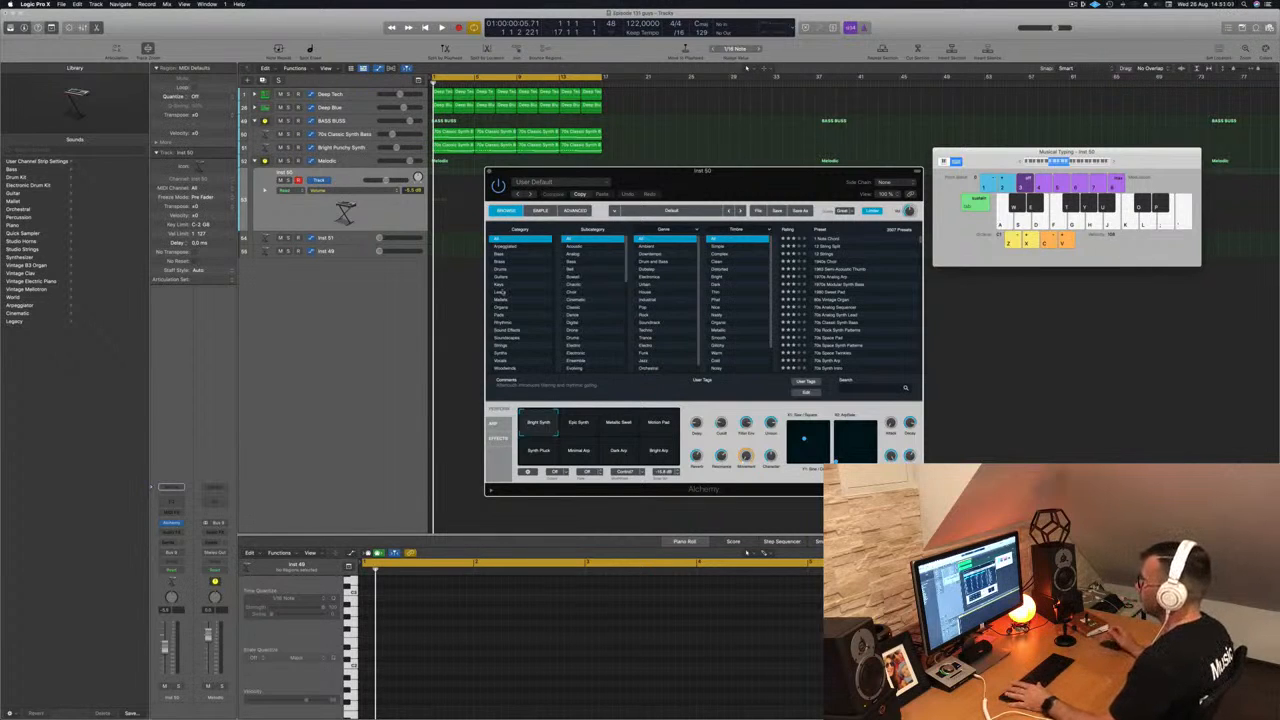
# Step: Filter the Alchemy presets to Organs, audition Celestial Organ during cycle playback, and load Cheesy Decays
pyautogui.click(504, 308)
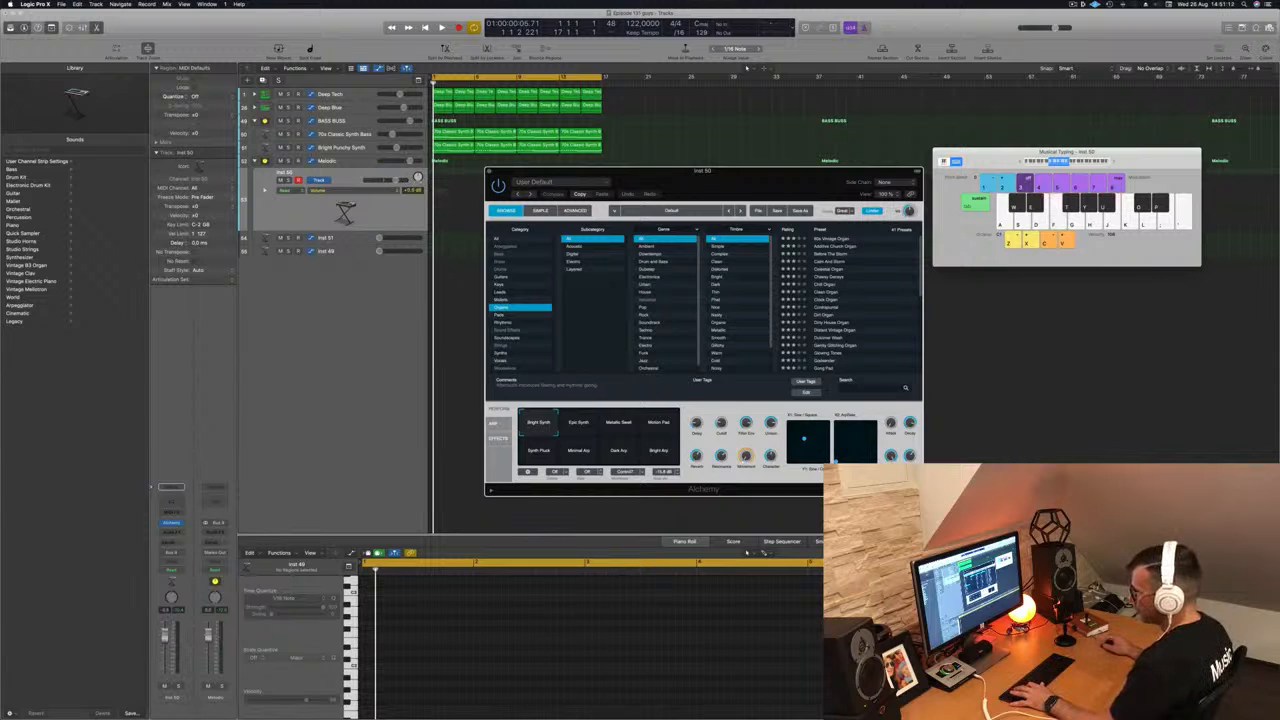
pyautogui.click(489, 171)
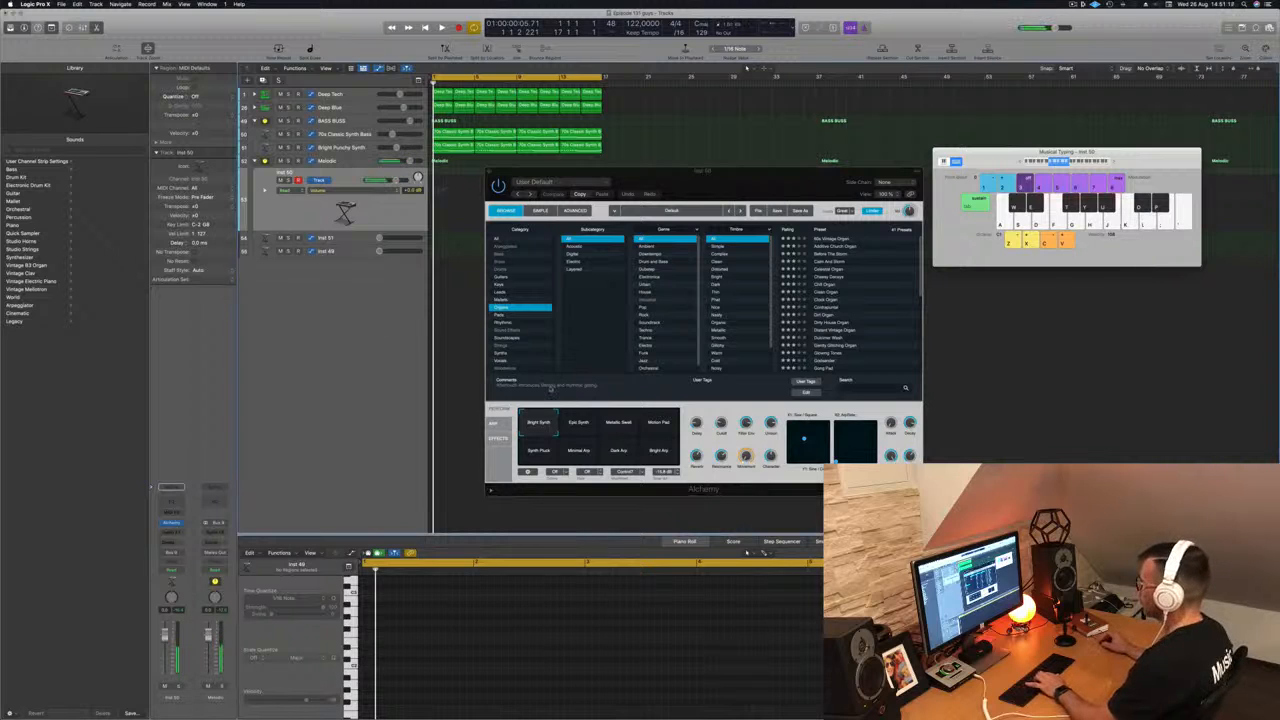
pyautogui.click(828, 270)
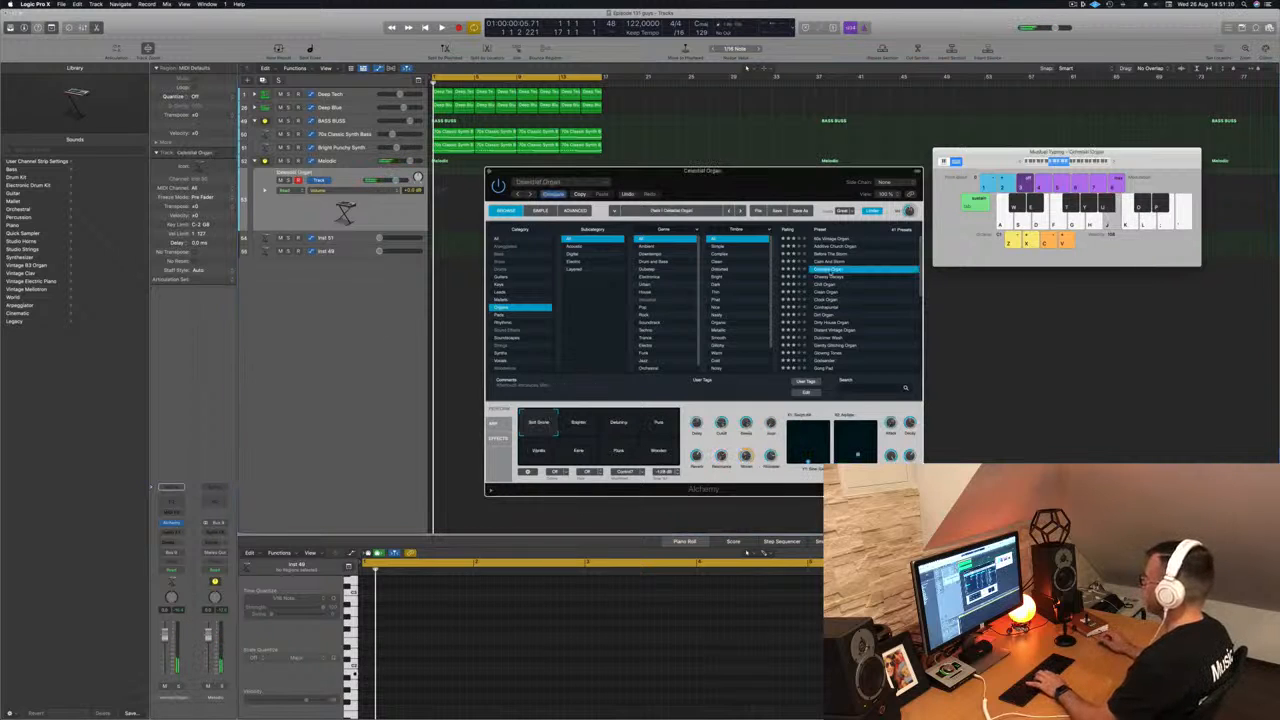
pyautogui.press('space')
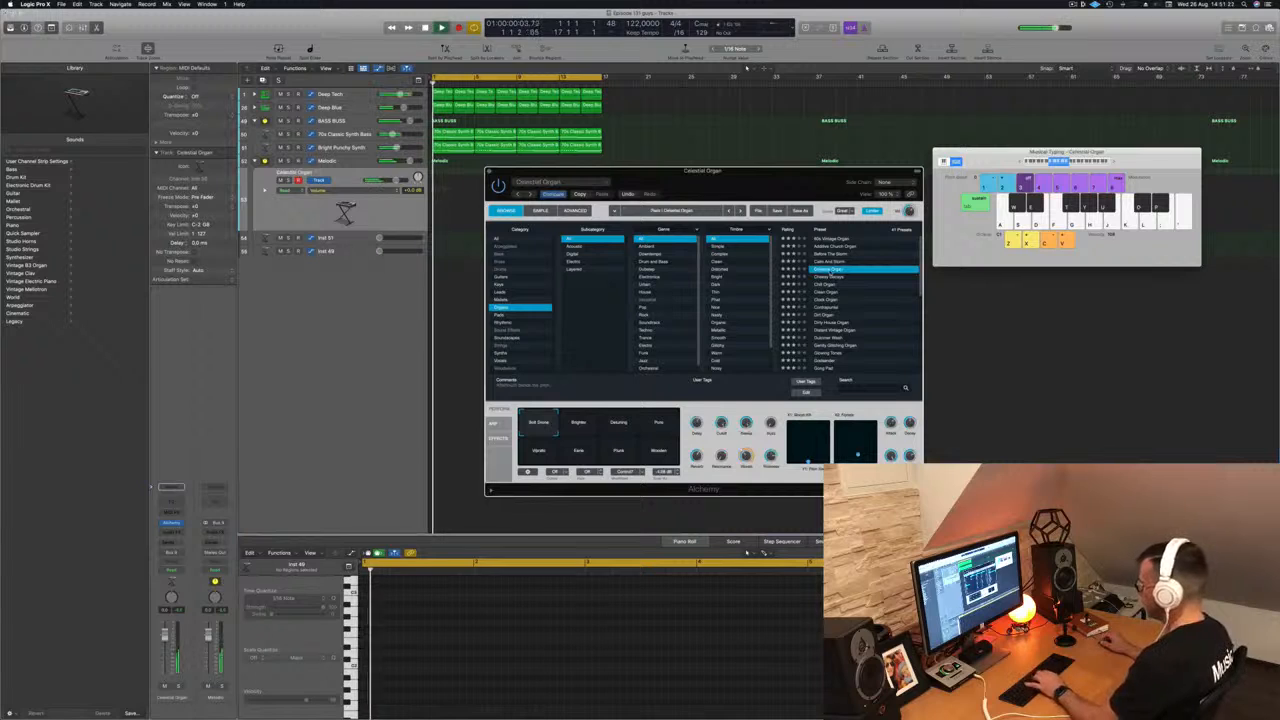
pyautogui.click(830, 278)
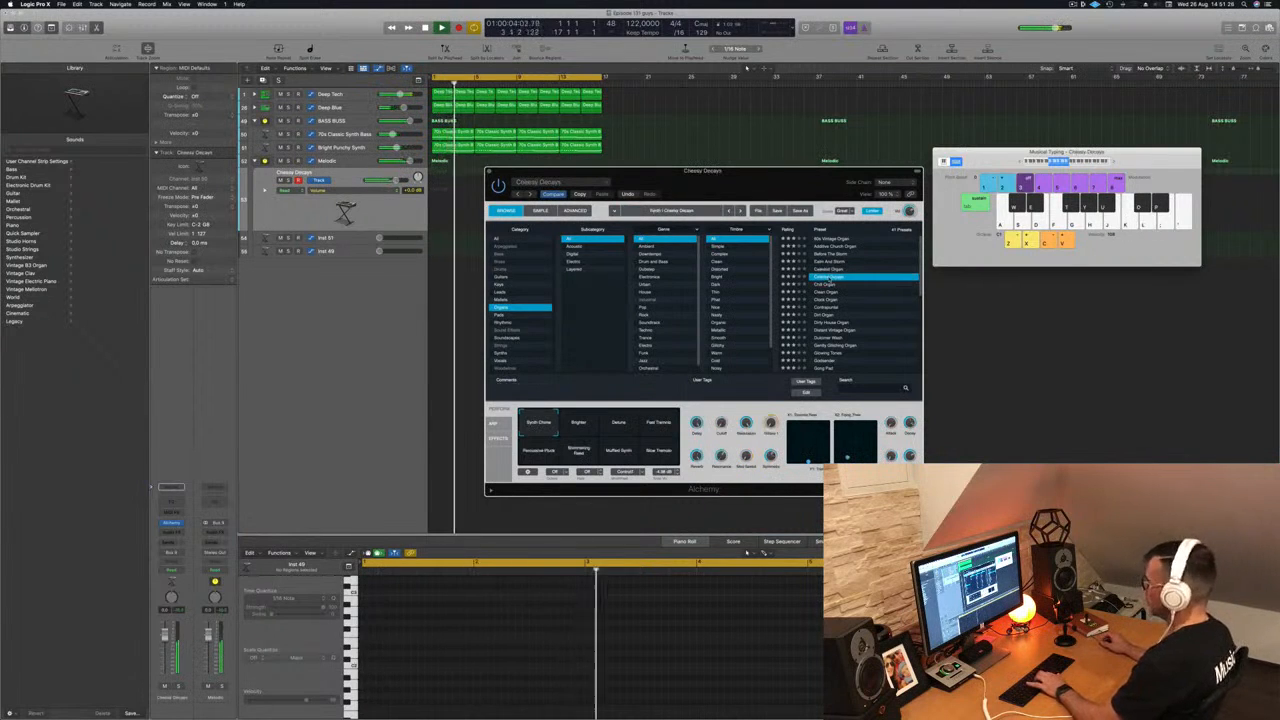
pyautogui.moveTo(796, 177); pyautogui.dragTo(955, 209)
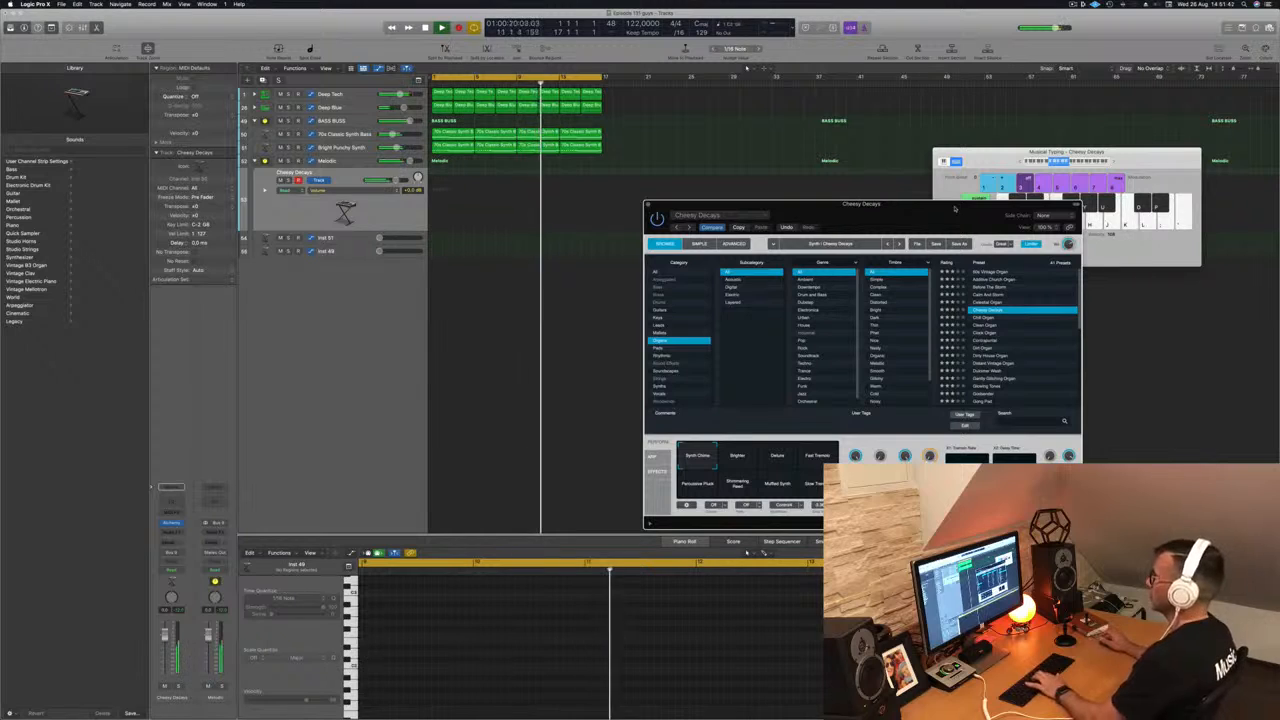
# Step: Audition Chill Organ, Gong Pad and Calm And Storm among the organ presets, and return to Cheesy Decays
pyautogui.click(980, 318)
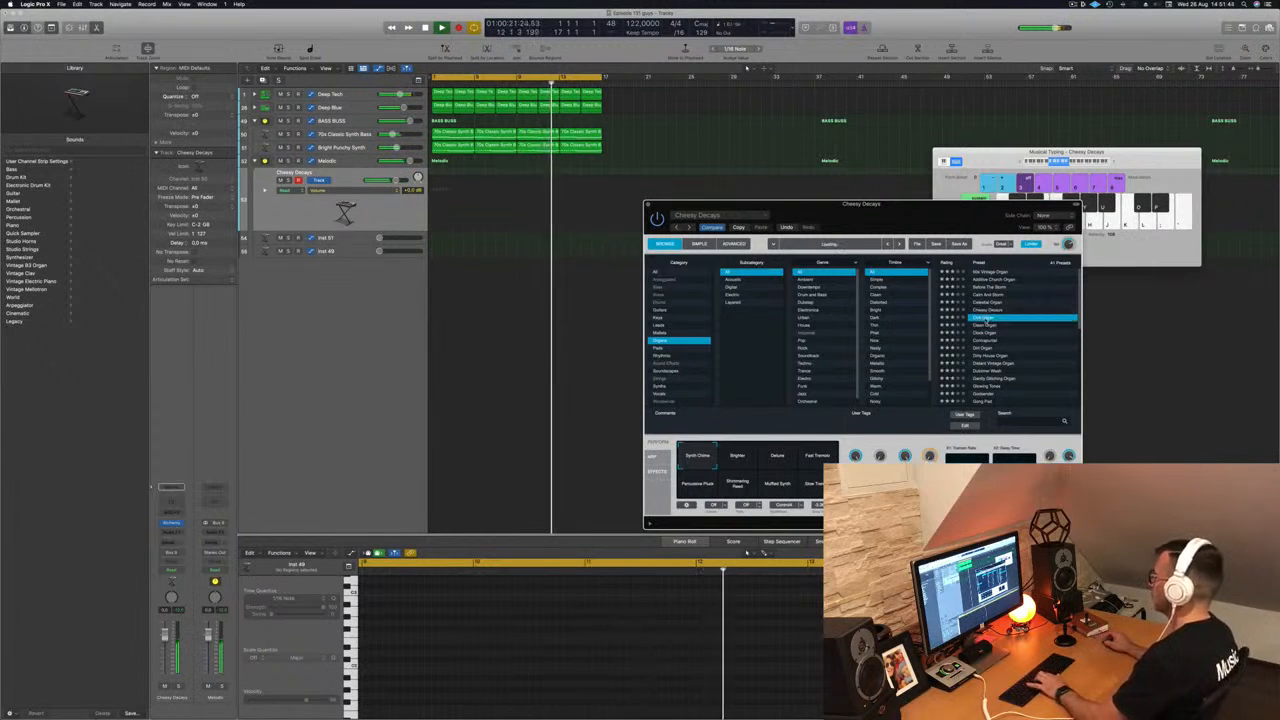
pyautogui.scroll(-3, 1020, 333)
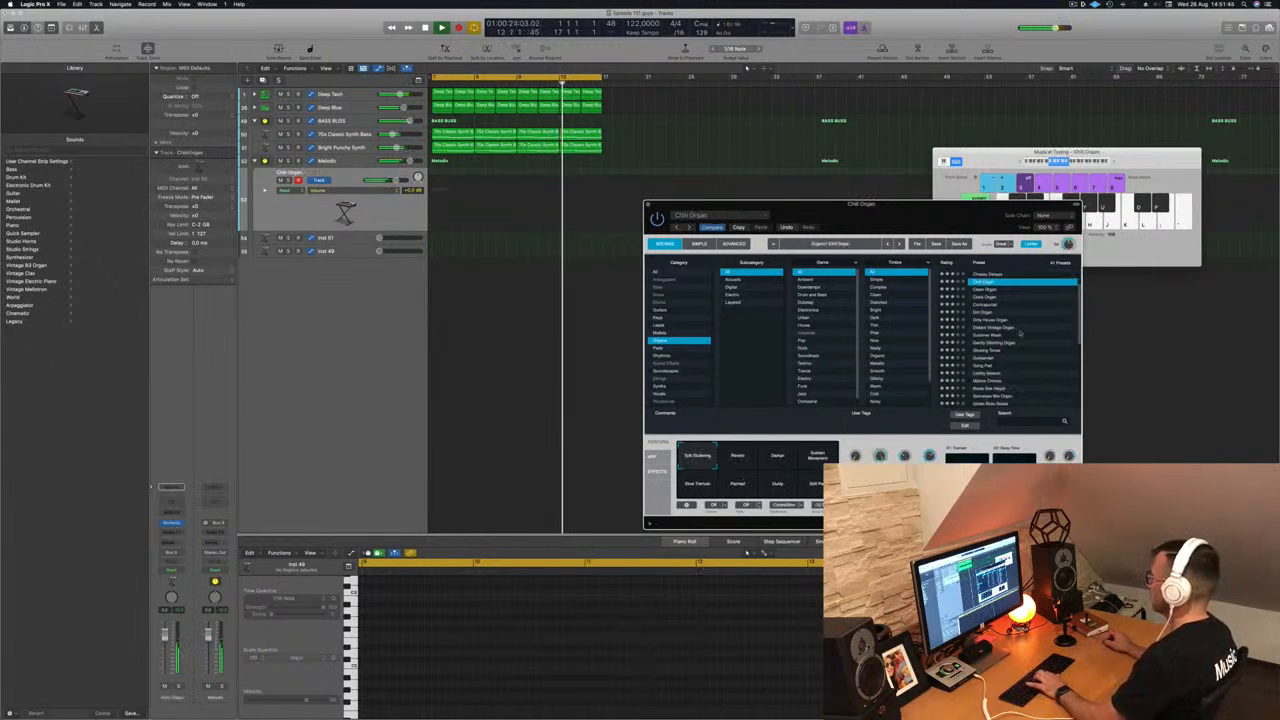
pyautogui.scroll(-3, 993, 319)
pyautogui.click(993, 319)
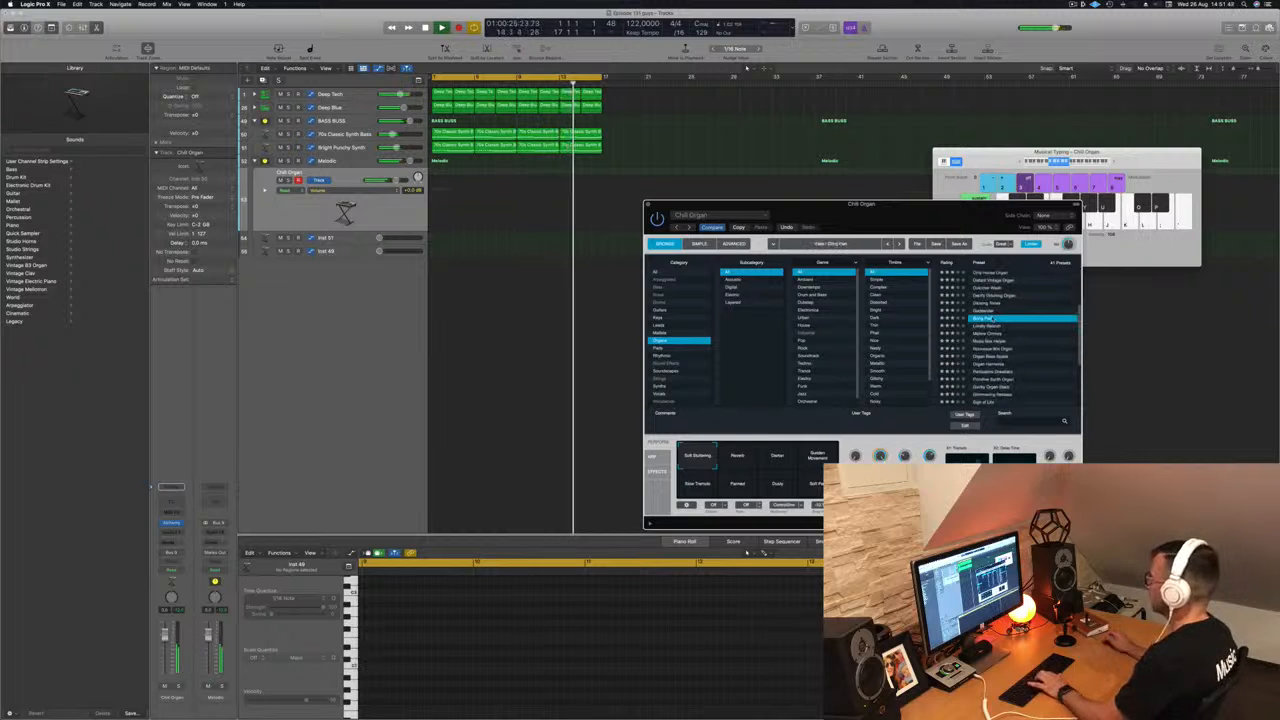
pyautogui.scroll(-1, 1030, 335)
pyautogui.scroll(-4, 1029, 334)
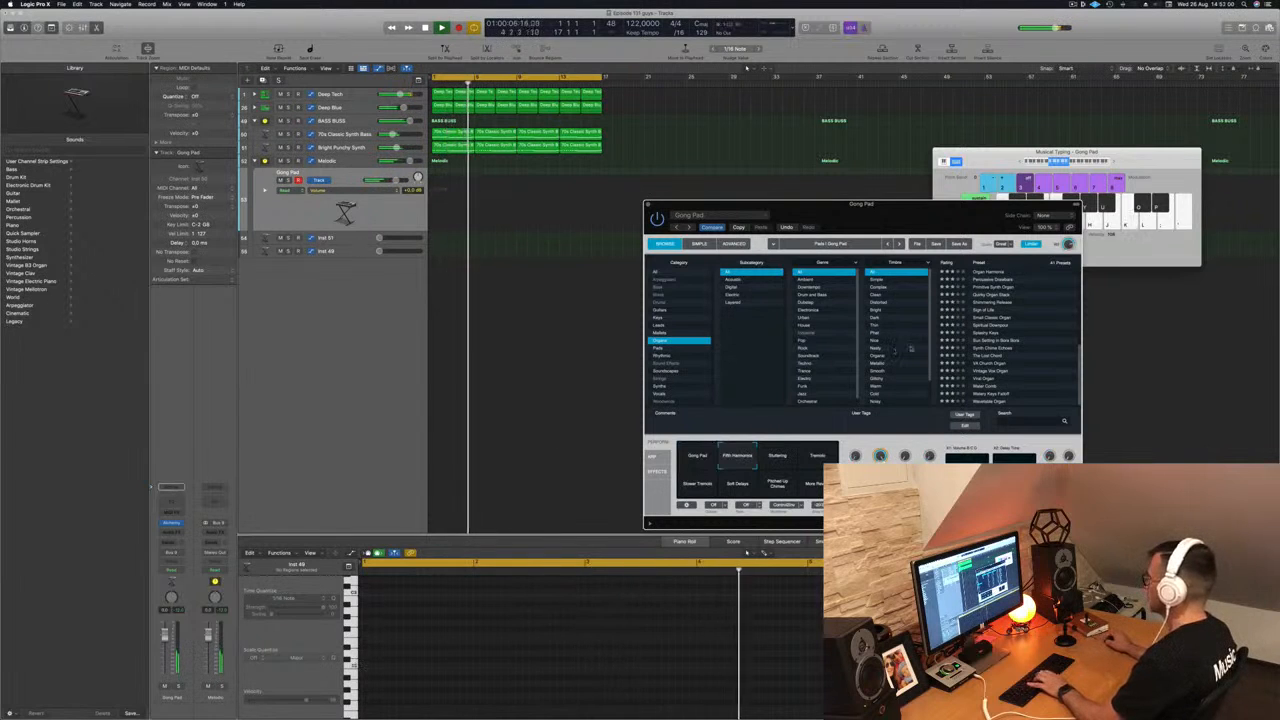
pyautogui.scroll(5, 998, 318)
pyautogui.scroll(4, 998, 318)
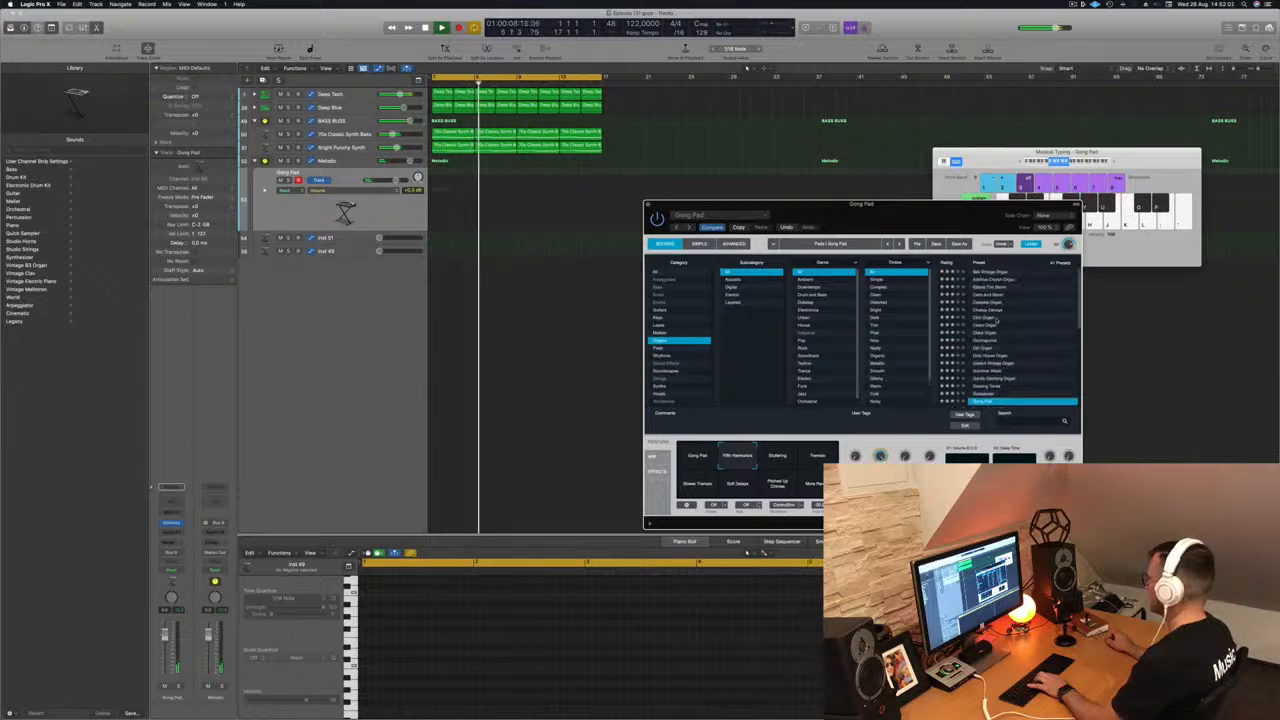
pyautogui.click(996, 295)
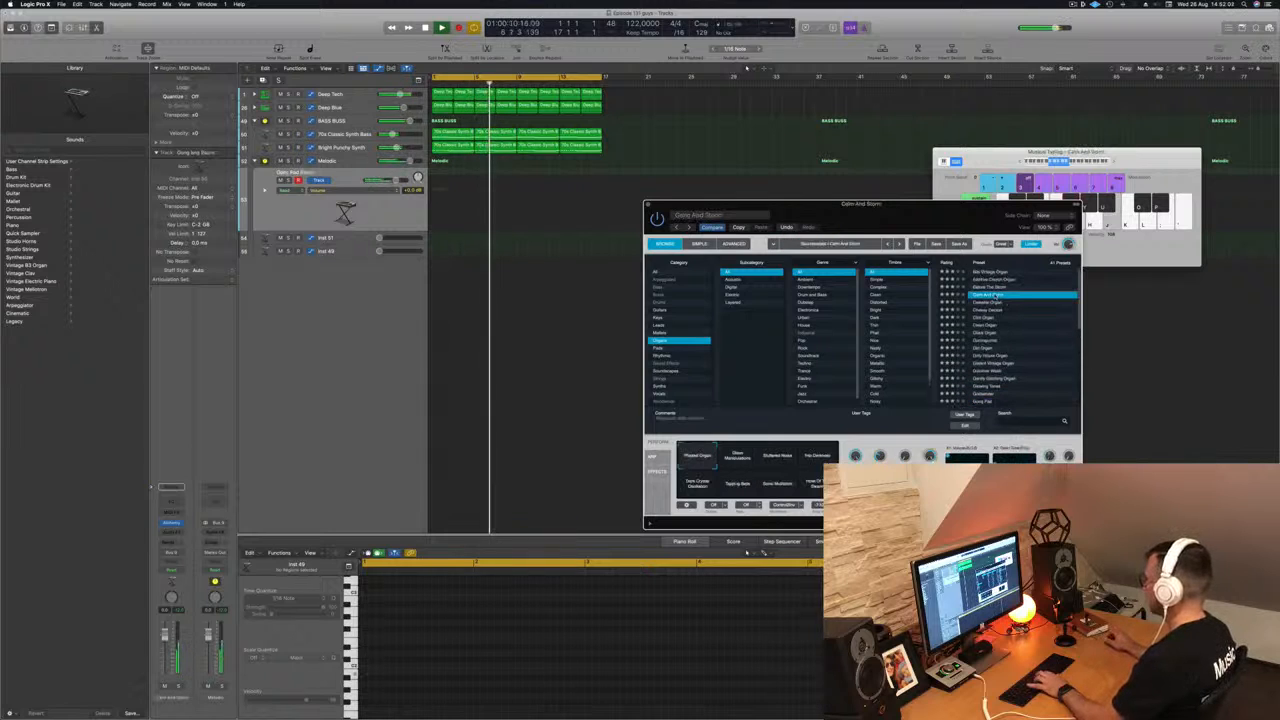
pyautogui.click(985, 318)
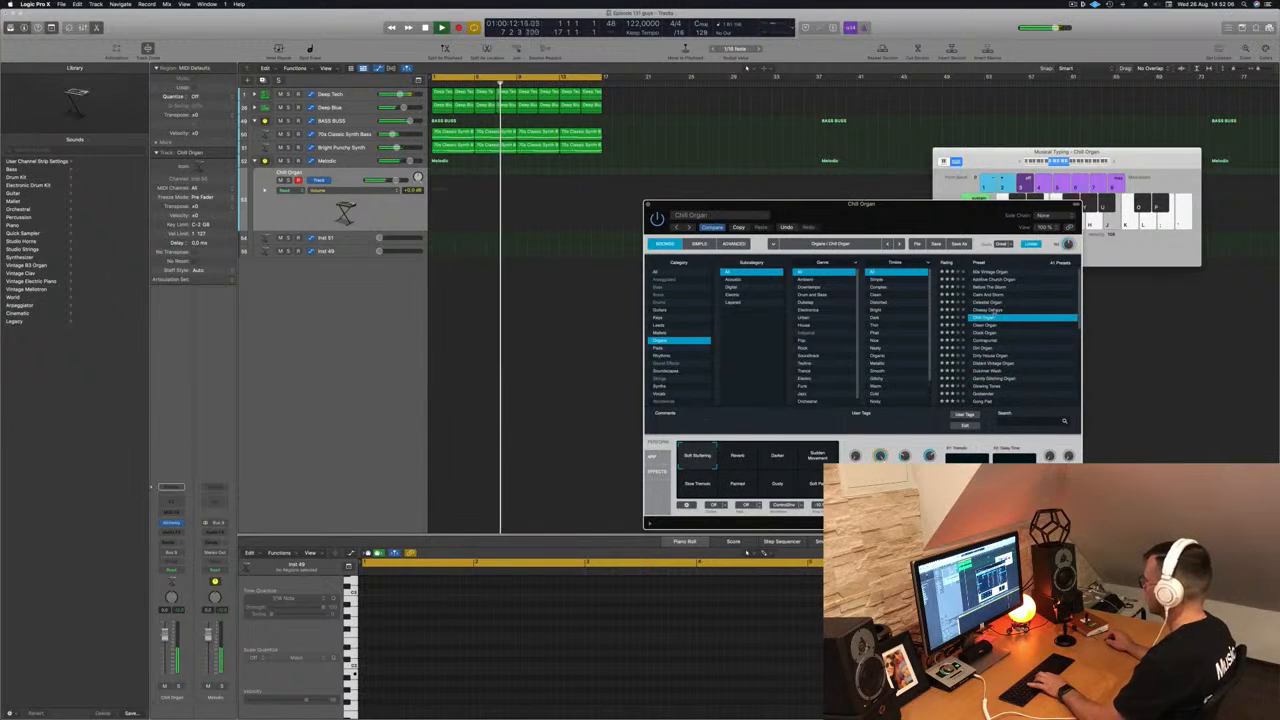
pyautogui.click(993, 310)
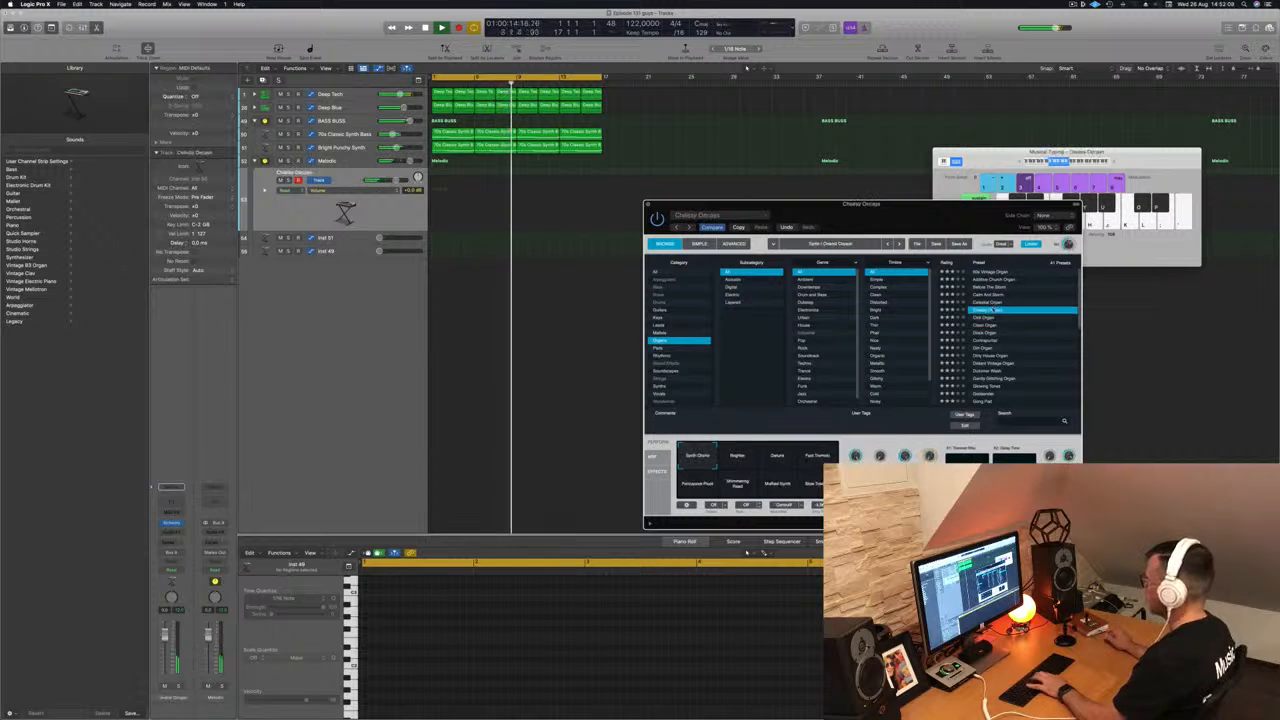
# Step: Audition the other performance snapshots of Cheesy Decays, including Brighter, Percussive Pluck and Shimmering Reed, and return to the first snapshot
pyautogui.click(745, 457)
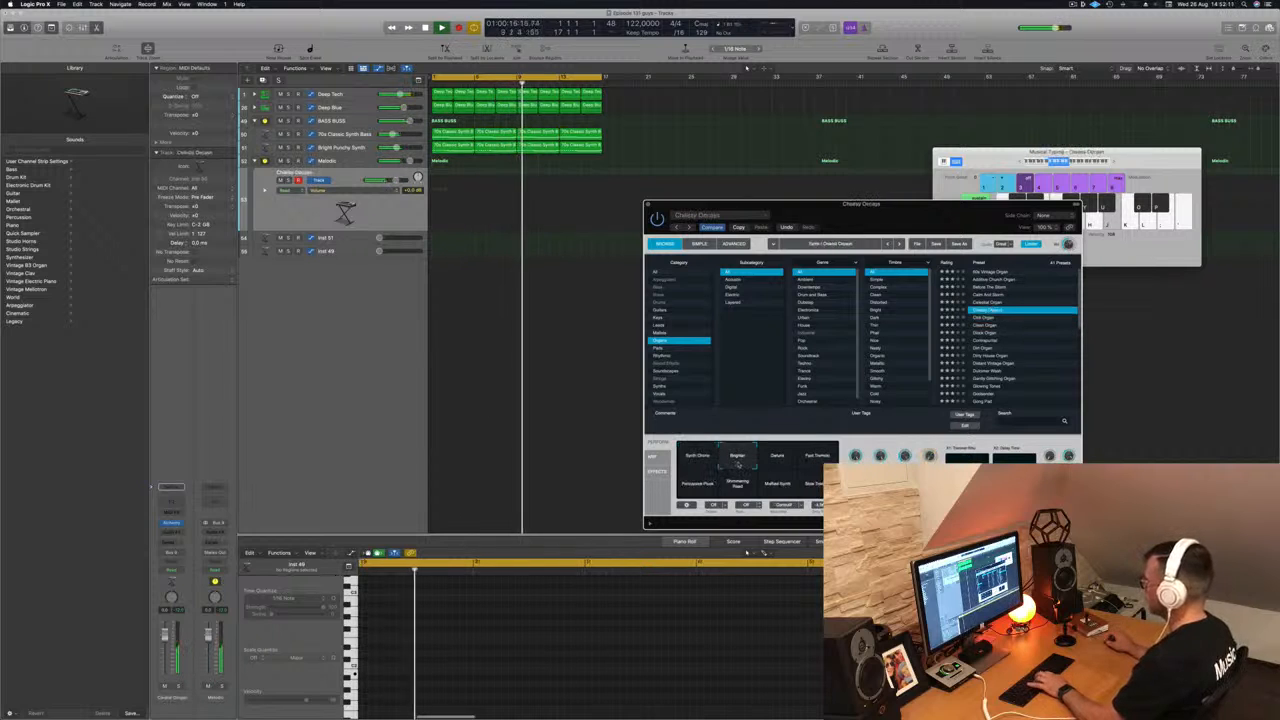
pyautogui.click(766, 458)
pyautogui.click(817, 458)
pyautogui.click(697, 488)
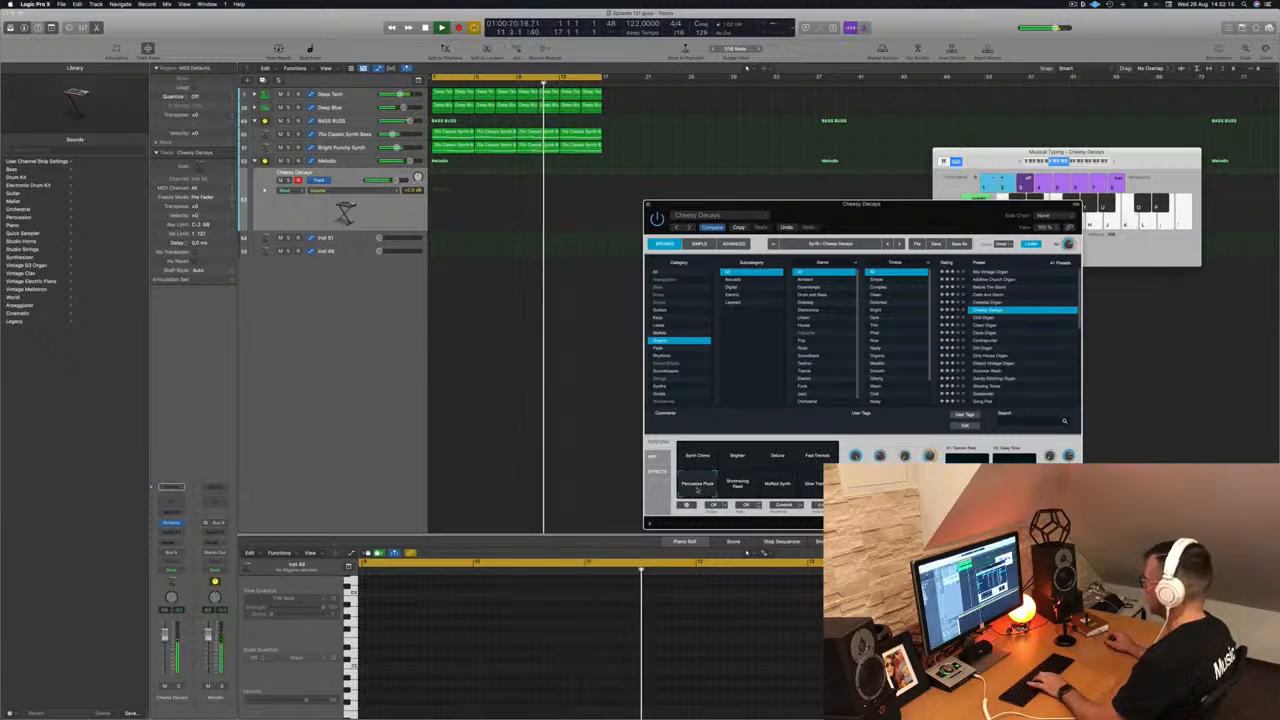
pyautogui.click(737, 486)
pyautogui.click(779, 487)
pyautogui.click(812, 486)
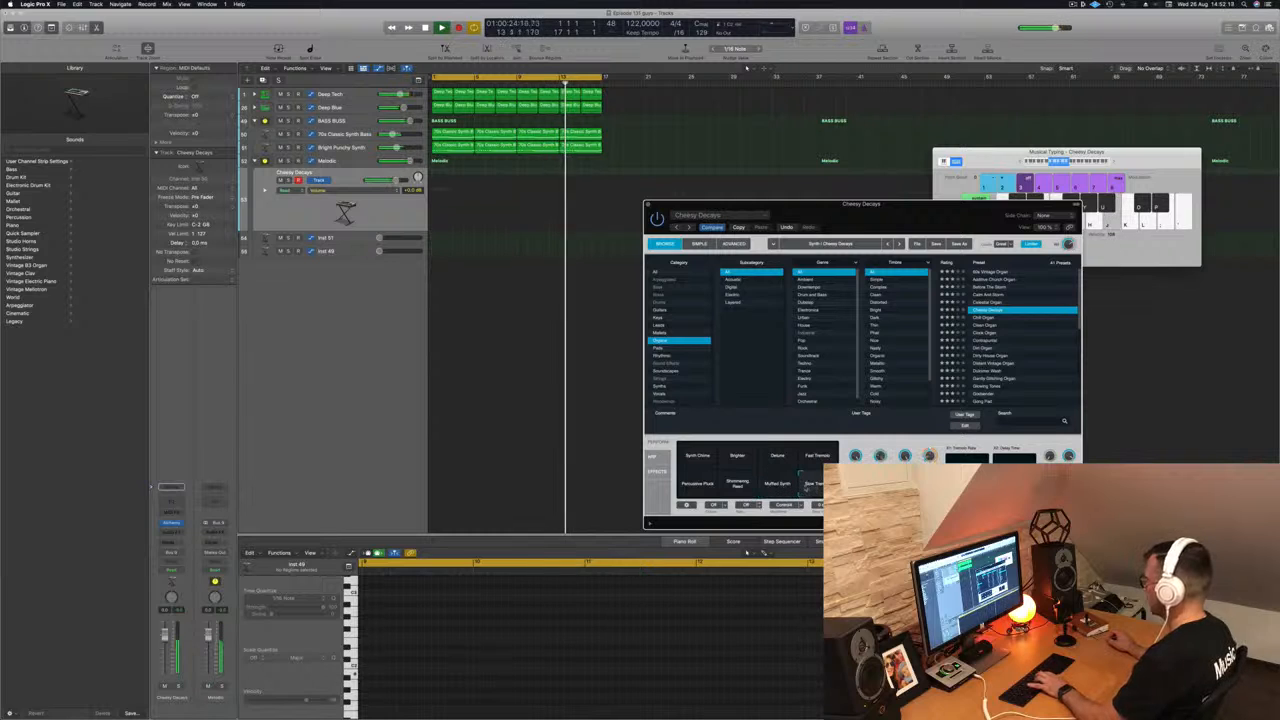
pyautogui.click(738, 487)
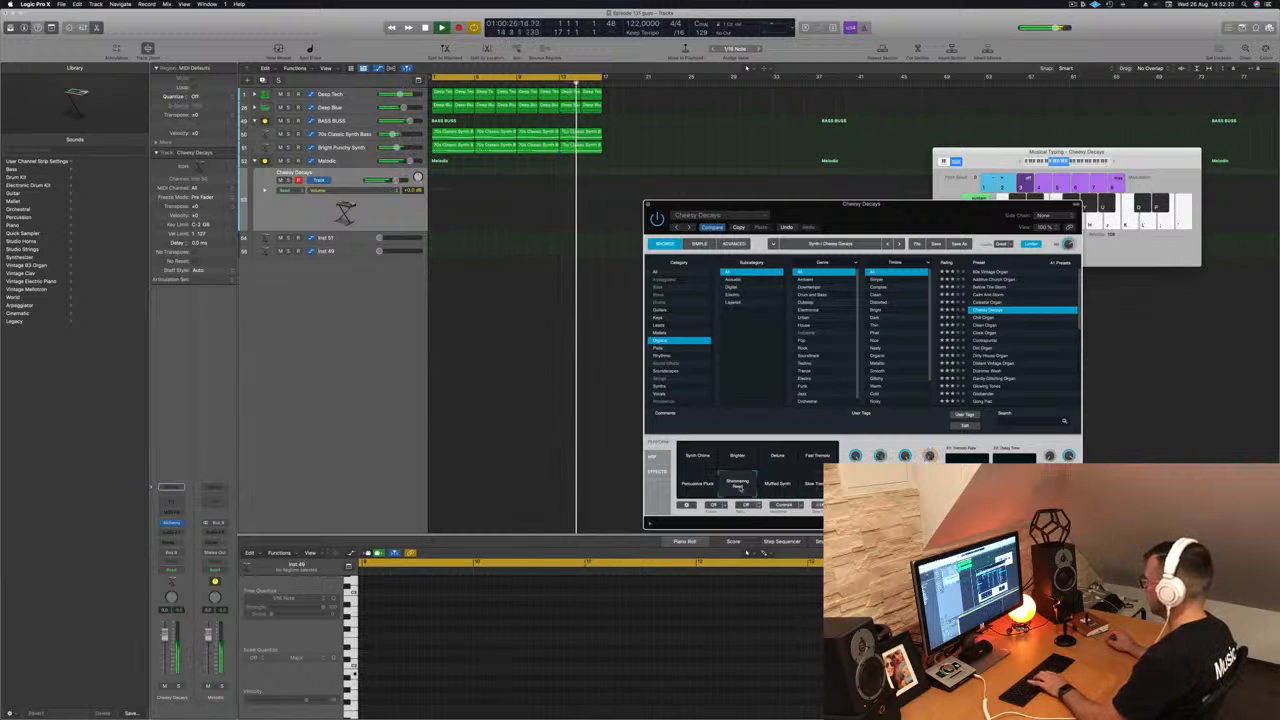
pyautogui.click(695, 457)
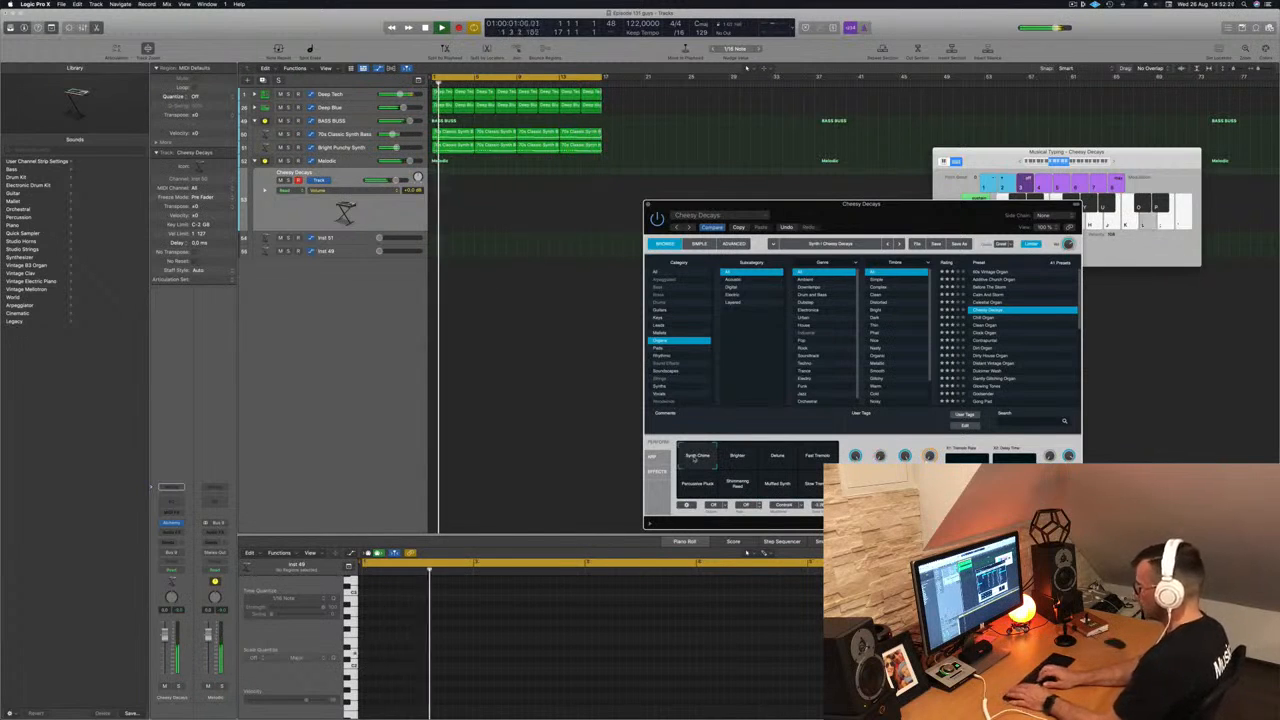
# Step: Record a six-note D-C-B-B-C-D phrase on the Cheesy Decays track and move its region to start at bar 3
pyautogui.press('r')
pyautogui.press('l')
pyautogui.press('k')
pyautogui.press('j')
pyautogui.press('j')
pyautogui.press('k')
pyautogui.press('l')
pyautogui.press('space')
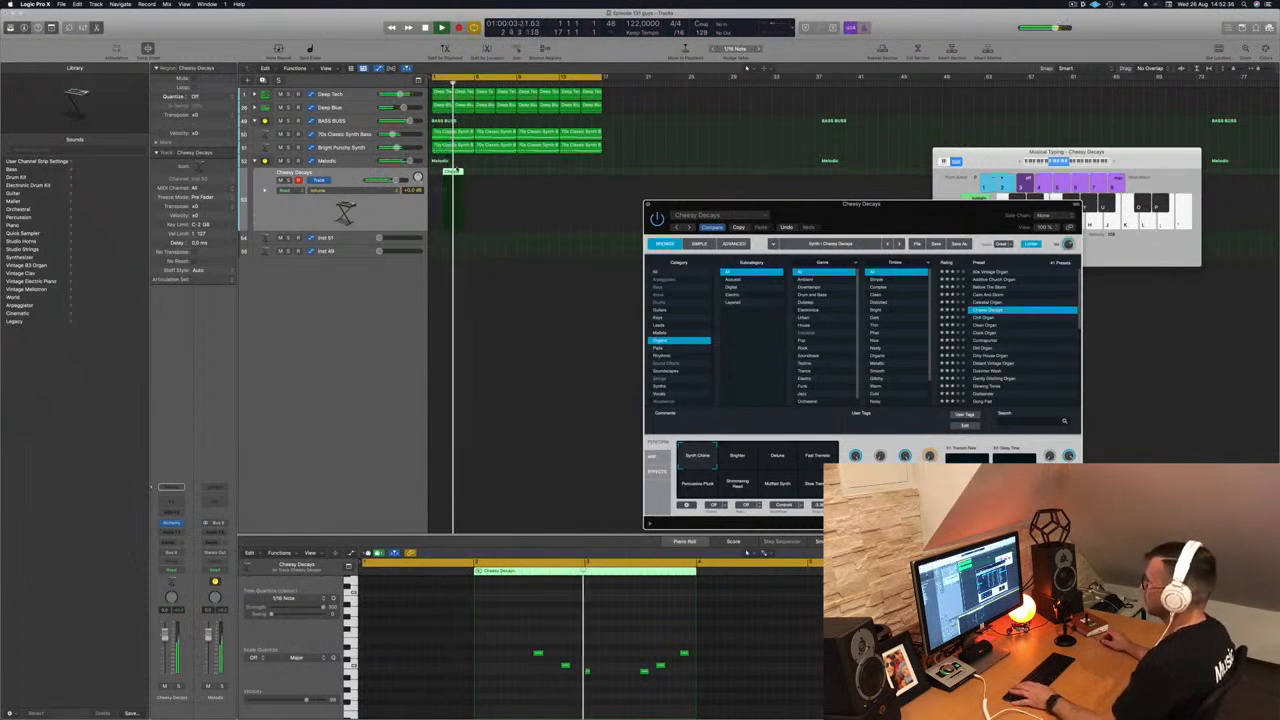
pyautogui.moveTo(453, 171); pyautogui.dragTo(462, 172)
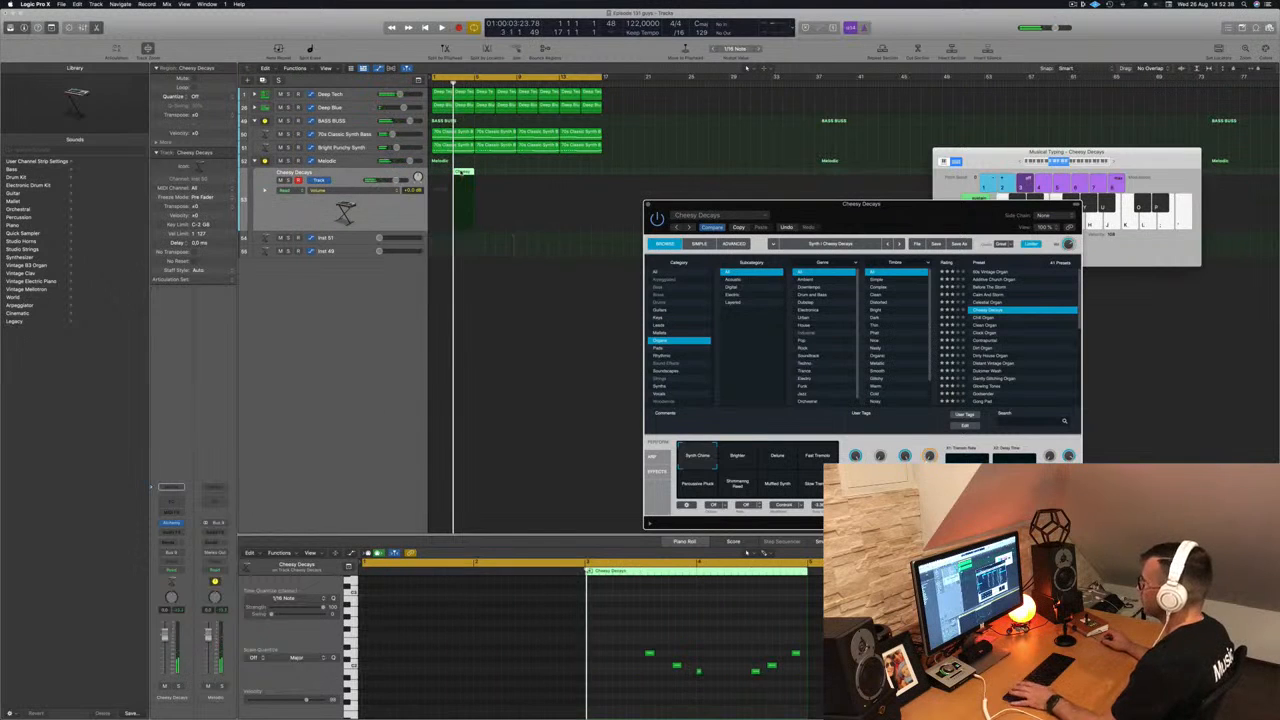
# Step: Nudge the phrase's notes into time in the piano roll and copy the region to bars 7, 11 and 15
pyautogui.moveTo(597, 636); pyautogui.dragTo(759, 694)
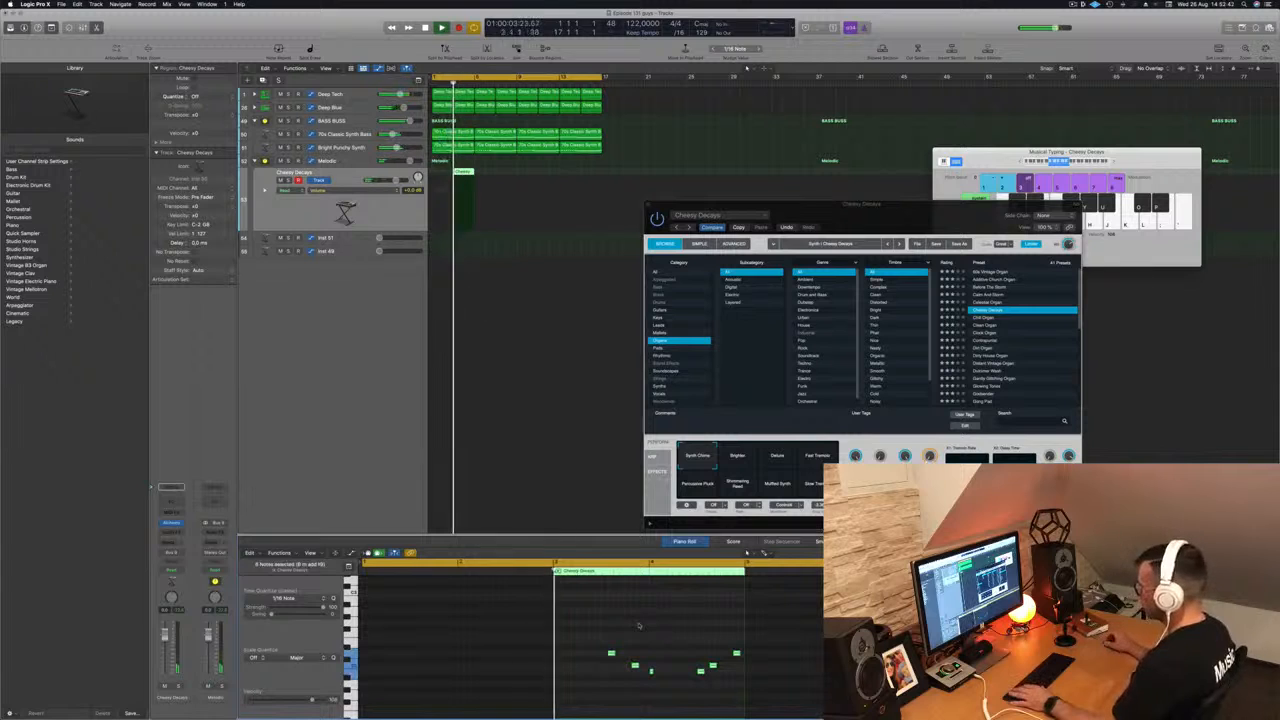
pyautogui.moveTo(603, 640); pyautogui.dragTo(715, 680)
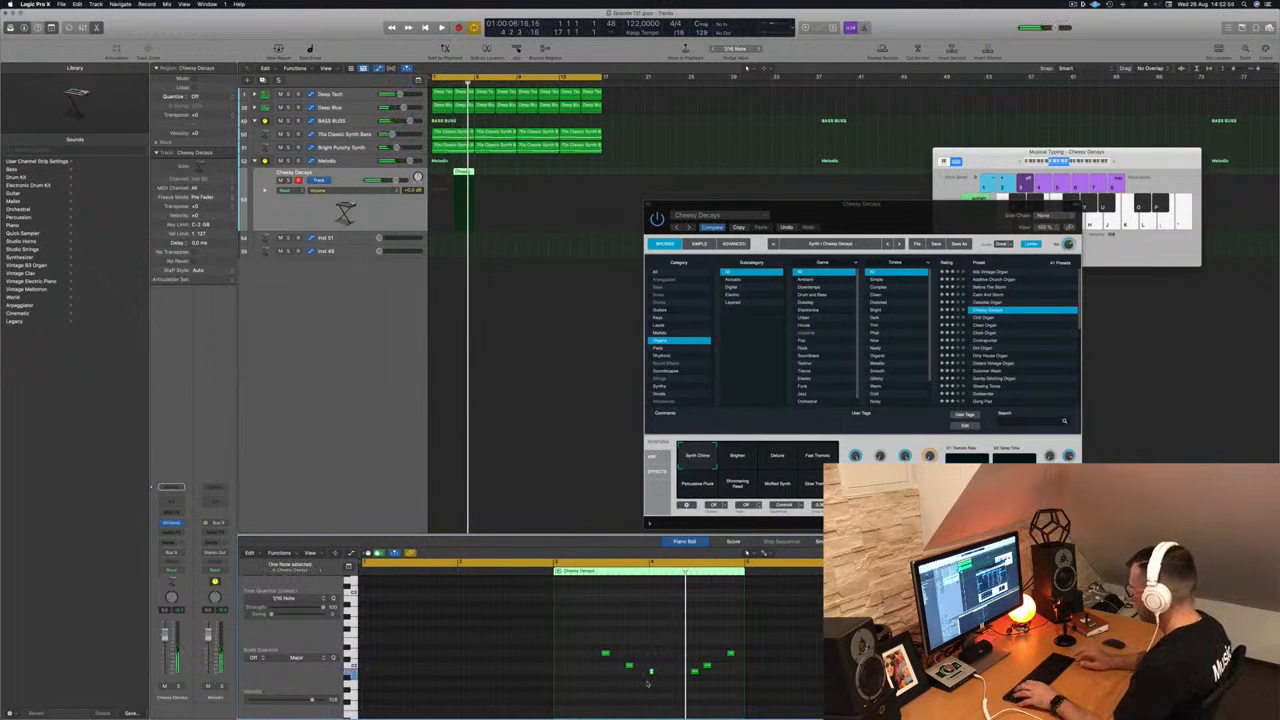
pyautogui.moveTo(686, 636); pyautogui.dragTo(748, 690)
pyautogui.hotkey('alt', 'Right')
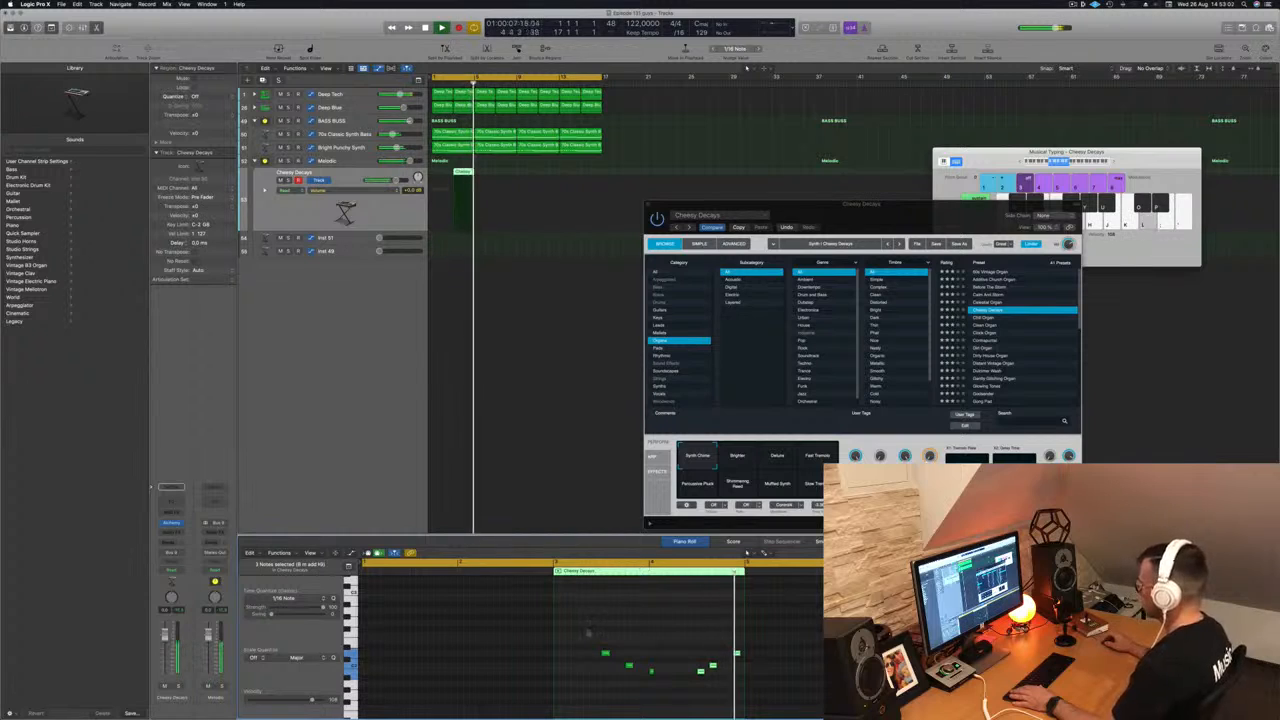
pyautogui.moveTo(464, 171); pyautogui.dragTo(550, 182)
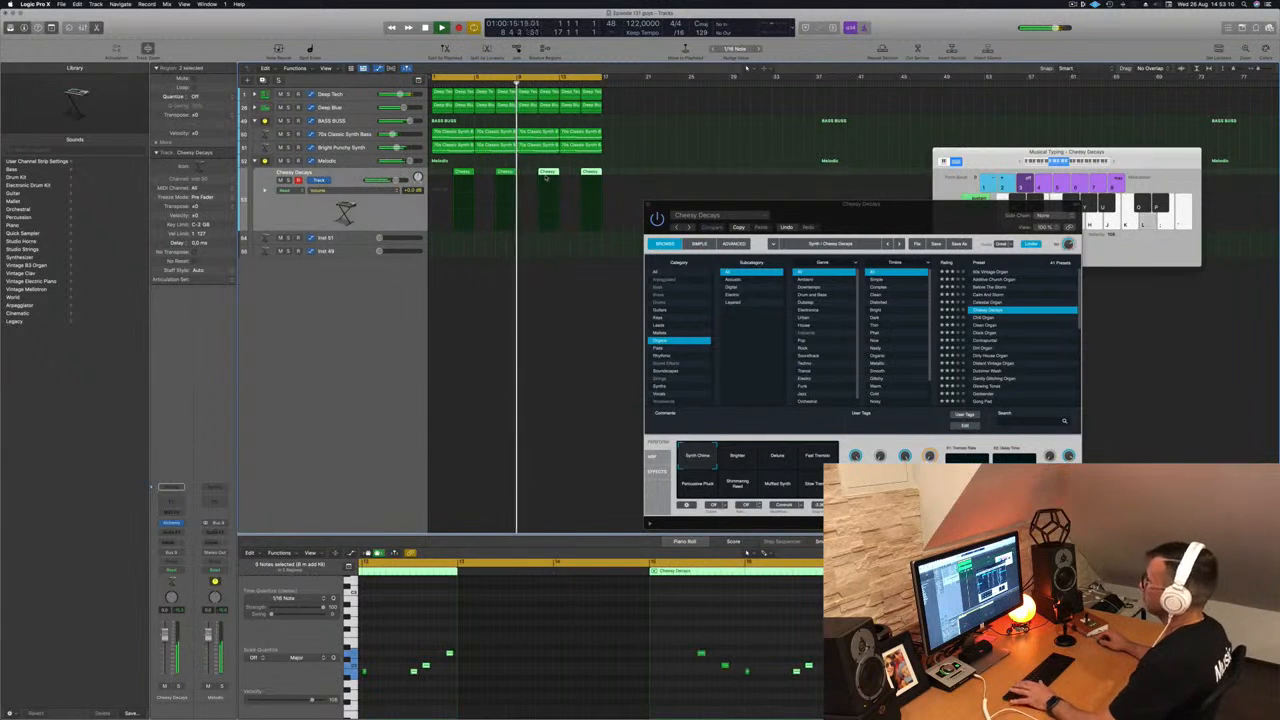
# Step: Open Alchemy on the second instrument track of the Melodic stack and move both Alchemy windows clear of the regions
pyautogui.click(360, 241)
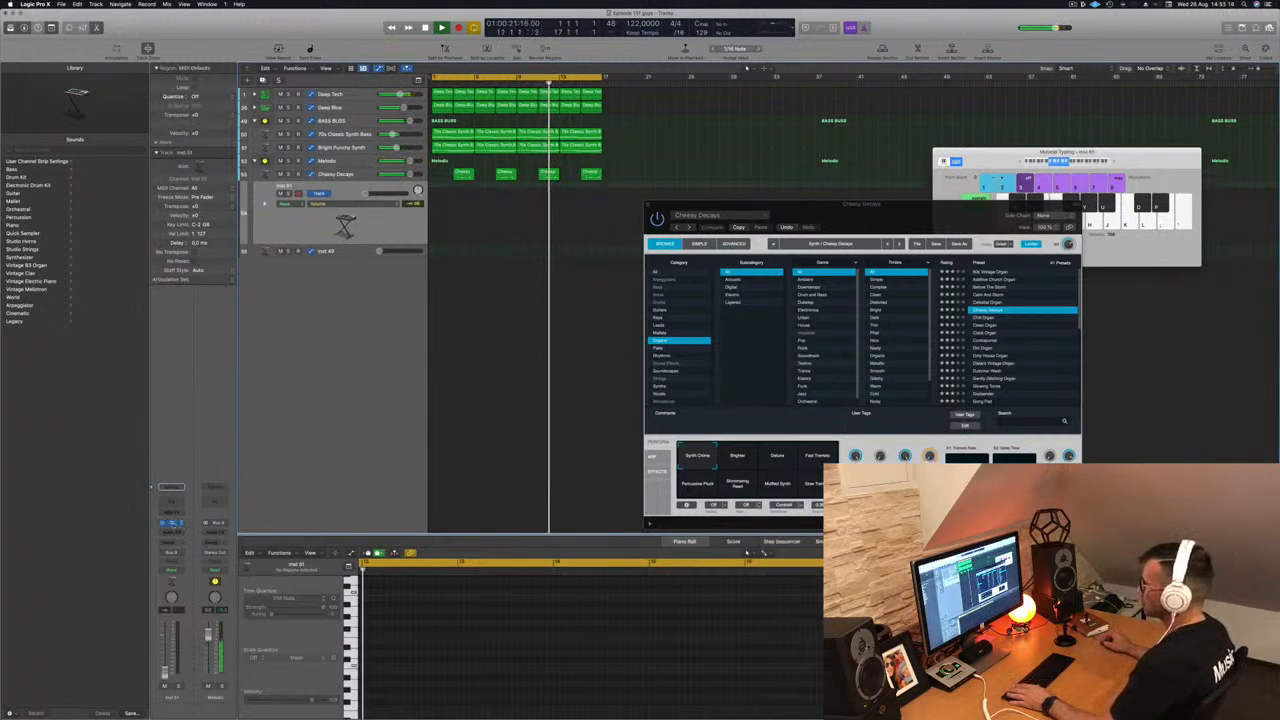
pyautogui.click(171, 522)
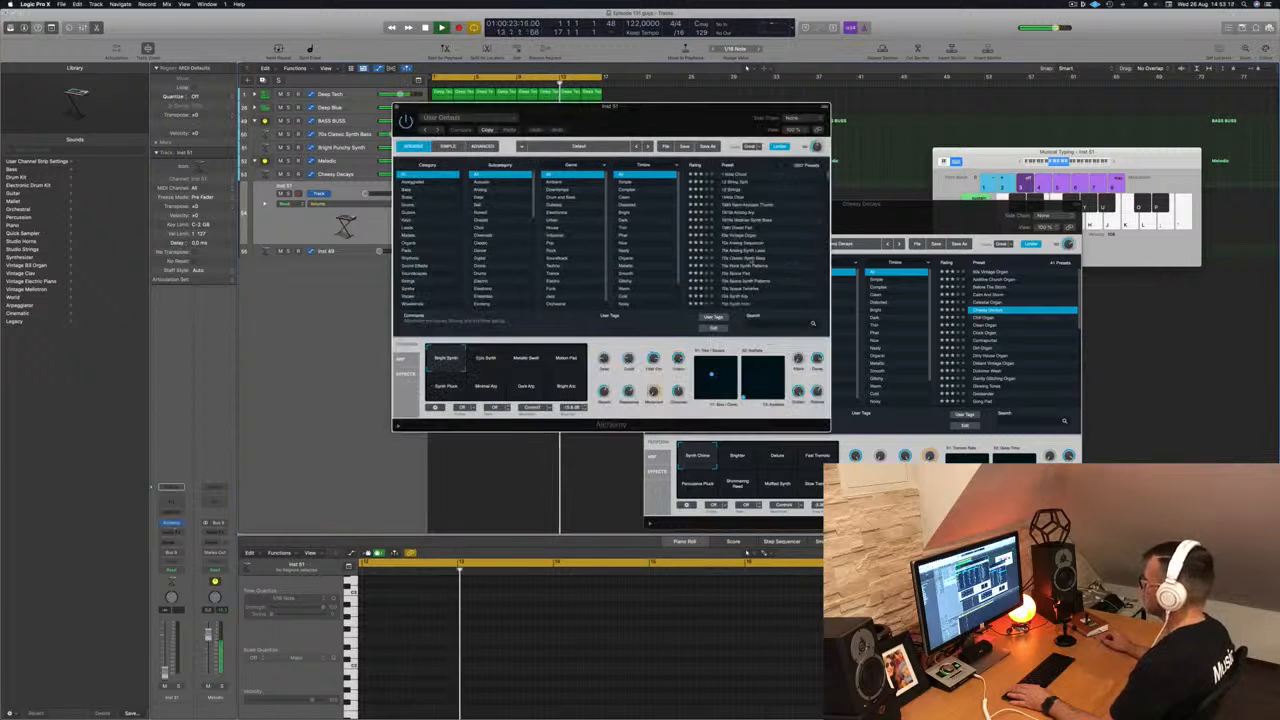
pyautogui.moveTo(920, 211); pyautogui.dragTo(1043, 212)
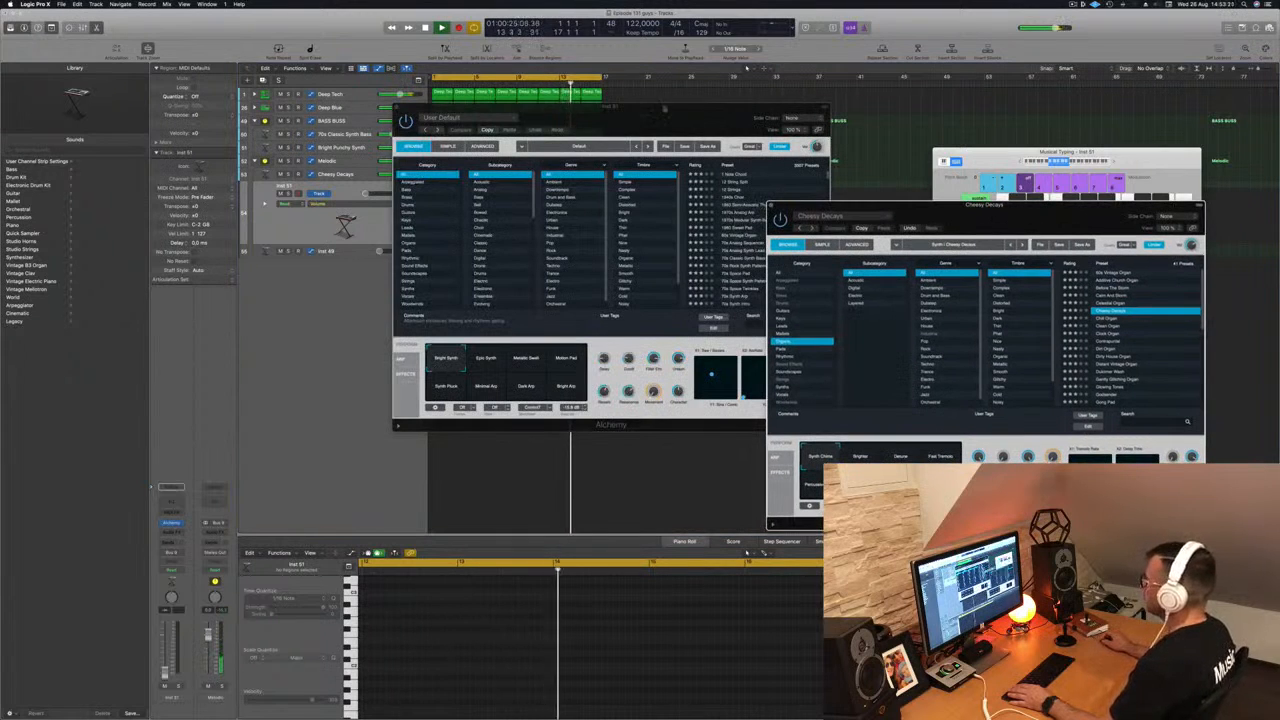
pyautogui.moveTo(664, 109); pyautogui.dragTo(833, 192)
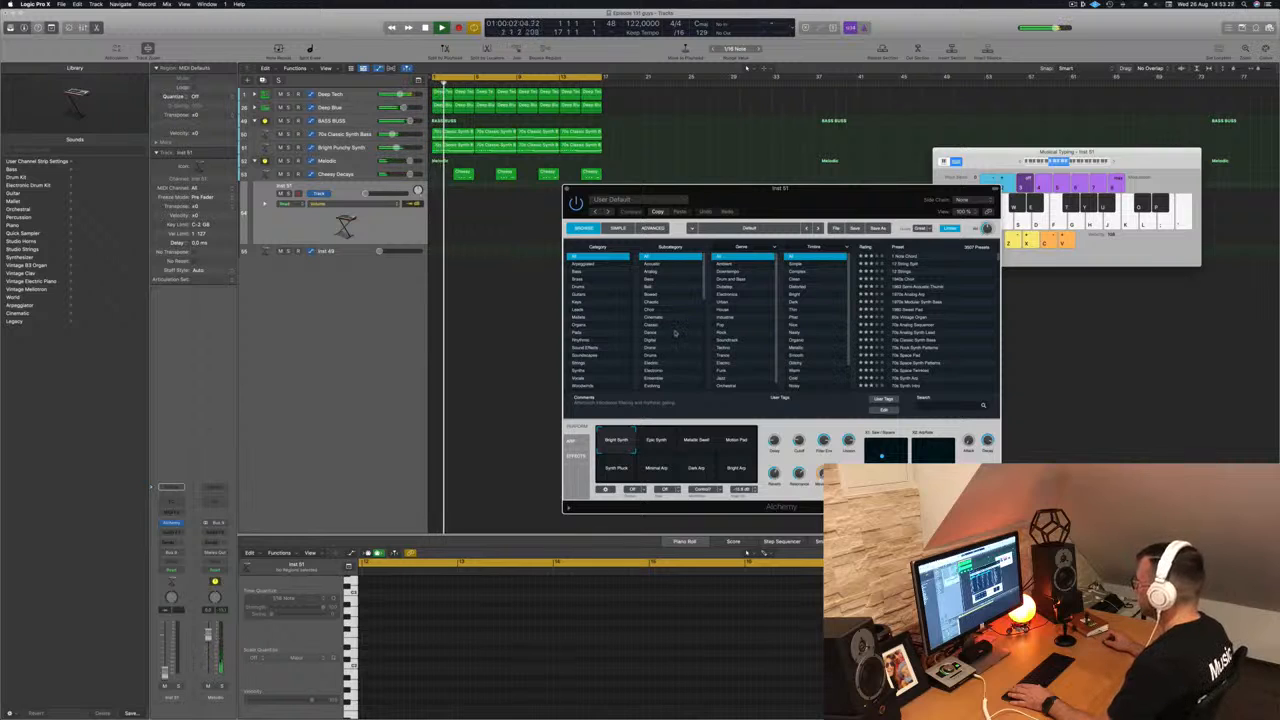
# Step: Filter the second track's Alchemy presets to the Plucked subcategory, raise that track's volume, and reselect the Cheesy Decays track
pyautogui.scroll(-5, 824, 320)
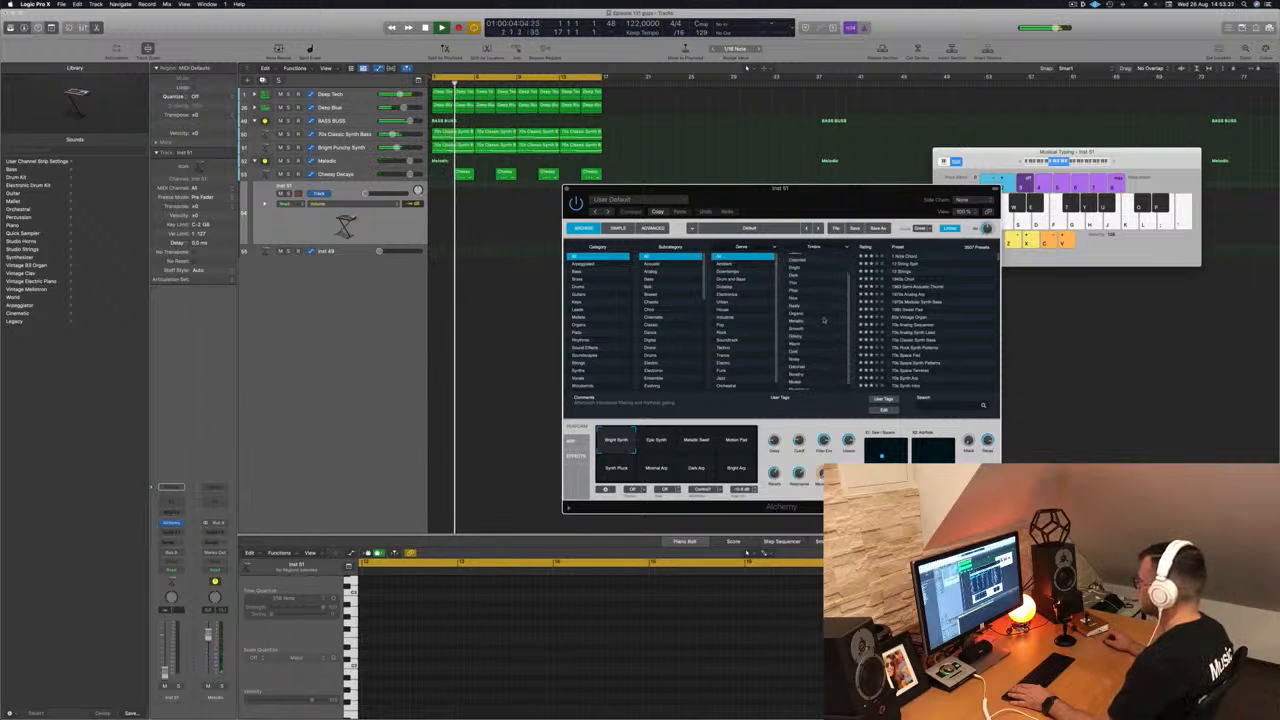
pyautogui.scroll(5, 824, 318)
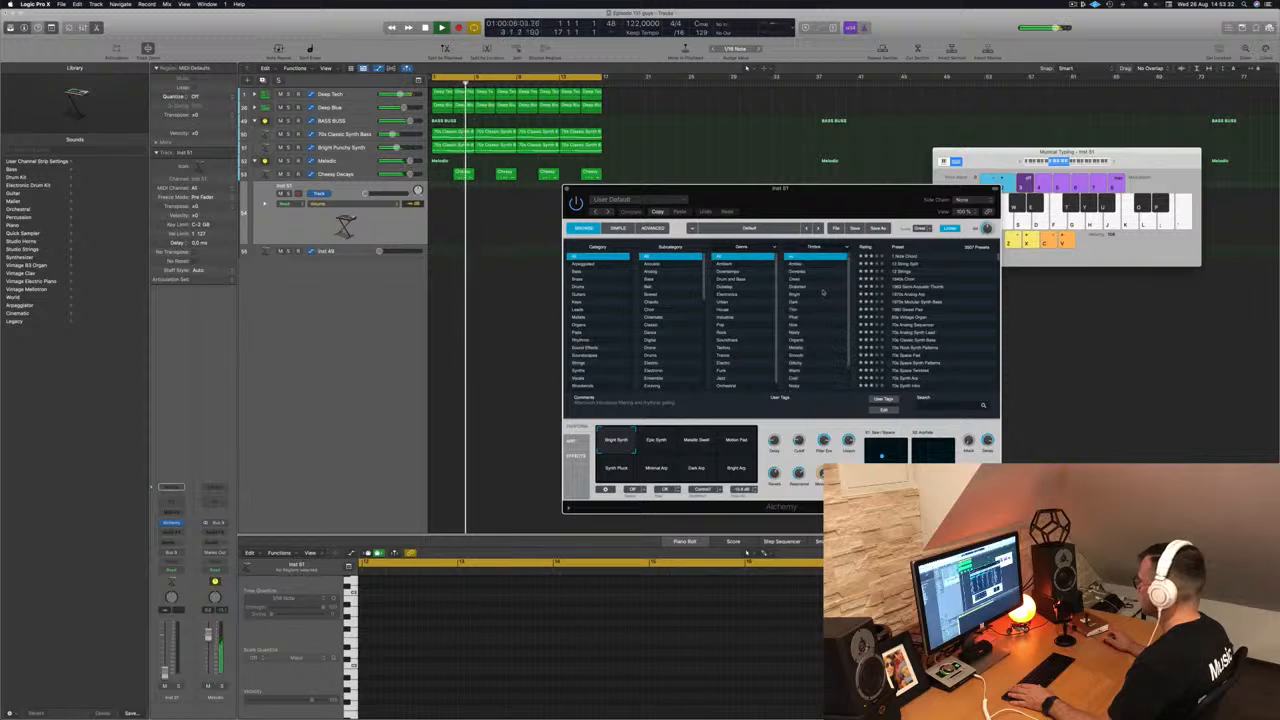
pyautogui.scroll(-5, 824, 312)
pyautogui.scroll(-8, 681, 288)
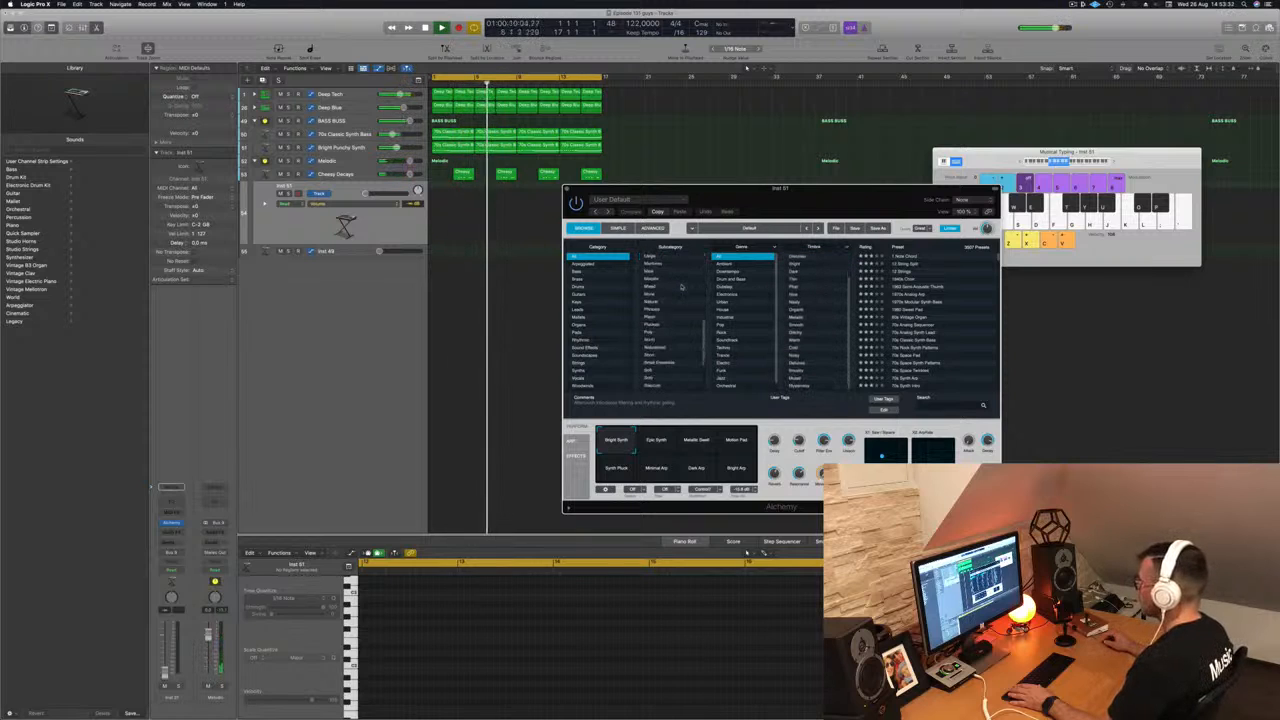
pyautogui.click(650, 325)
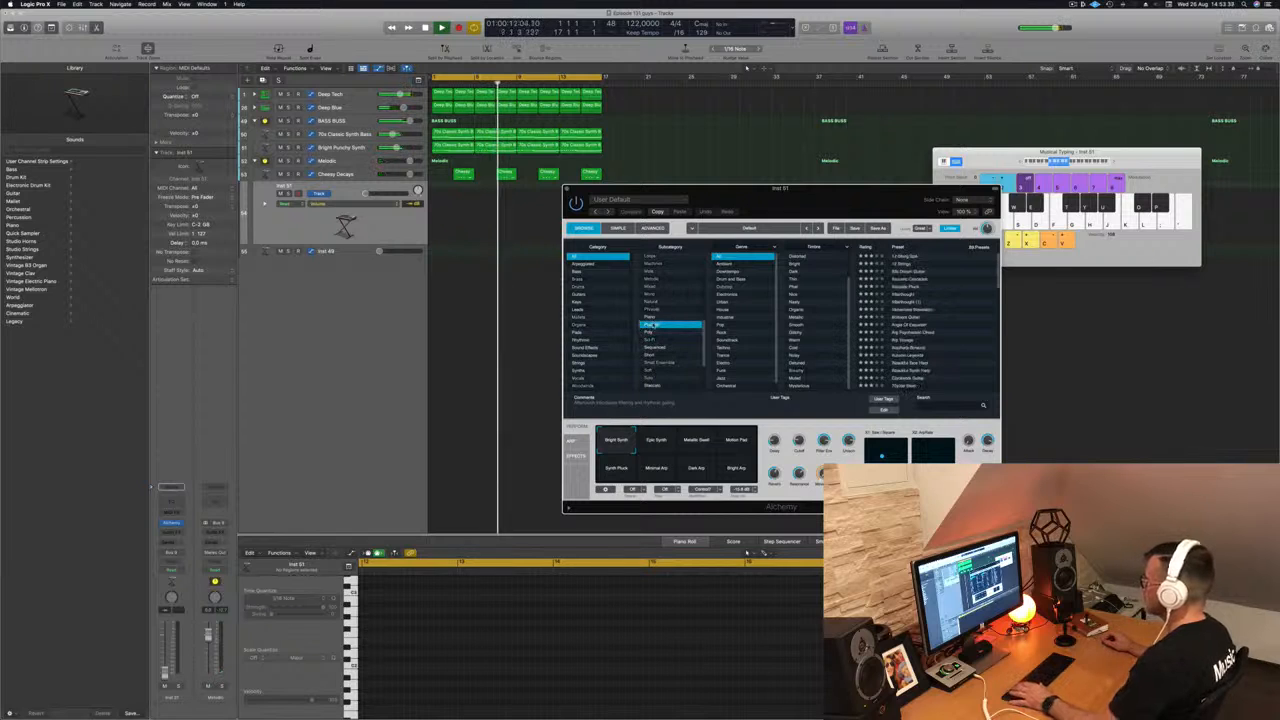
pyautogui.moveTo(366, 194); pyautogui.dragTo(388, 194)
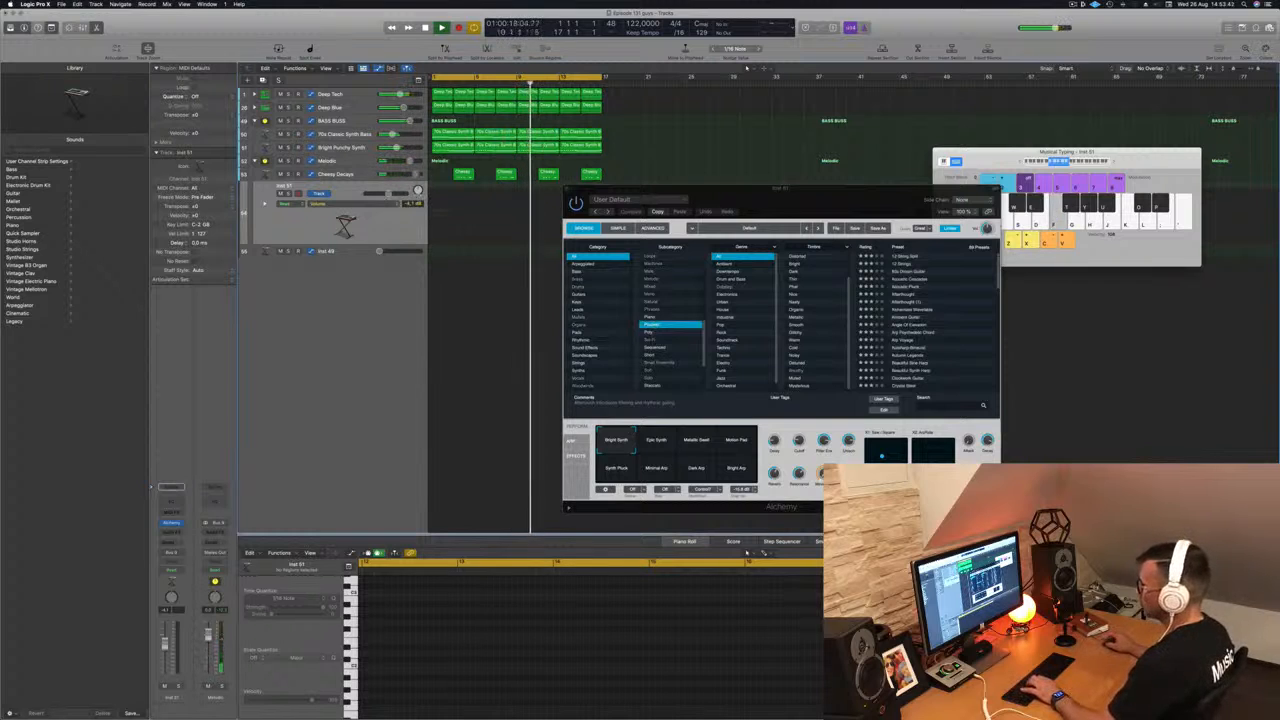
pyautogui.click(361, 175)
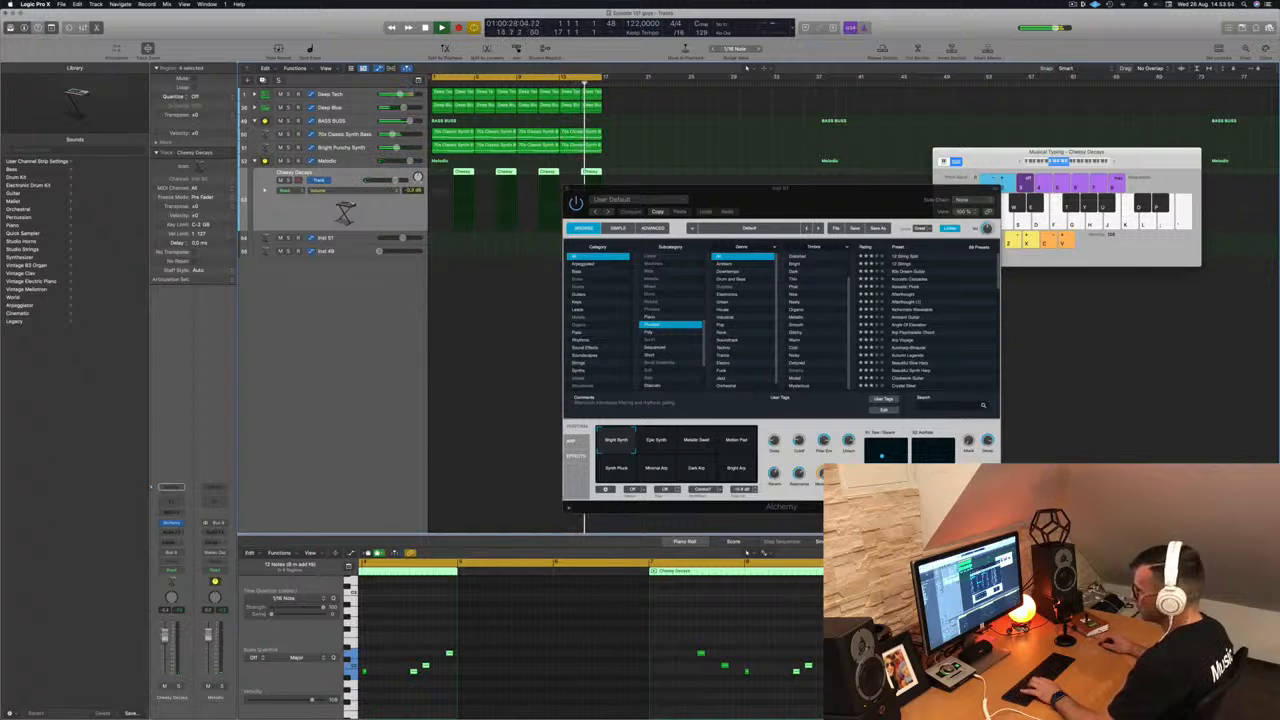
# Step: Audition the Acoustic Pluck preset on the second Melodic instrument track and shift the Musical Typing range to a higher octave
pyautogui.click(361, 238)
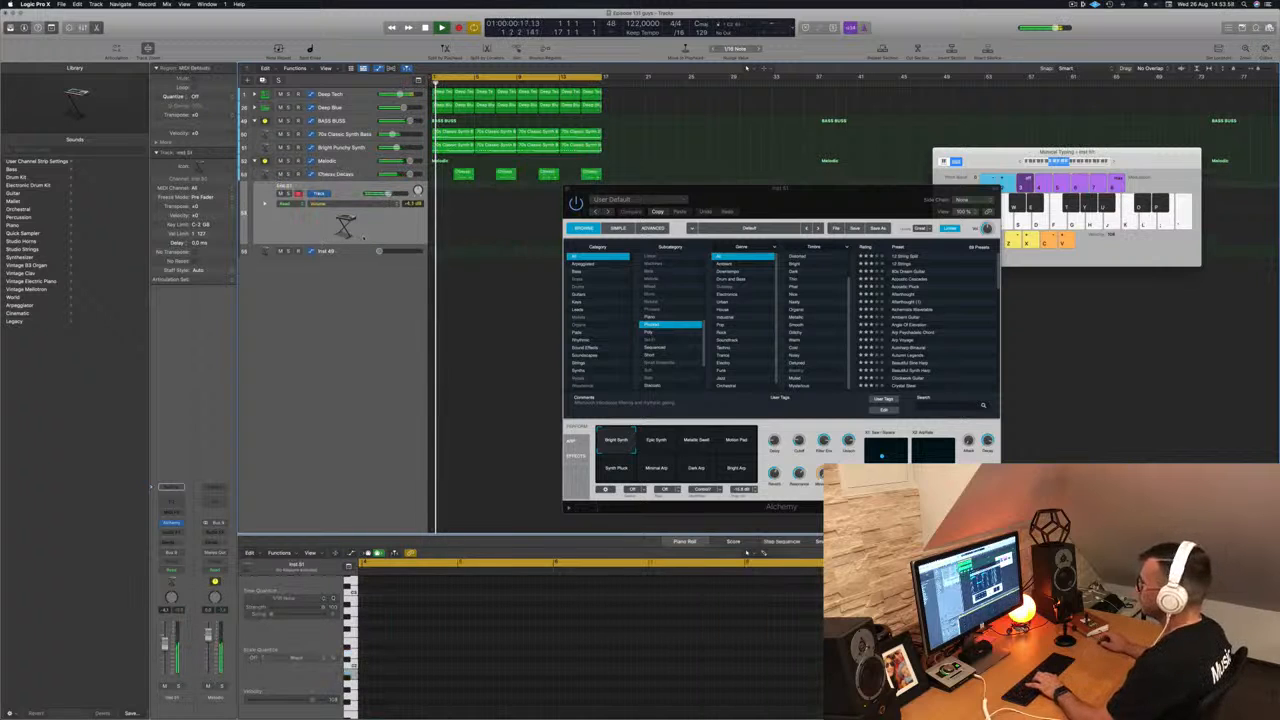
pyautogui.press('j')
pyautogui.press('h')
pyautogui.click(908, 297)
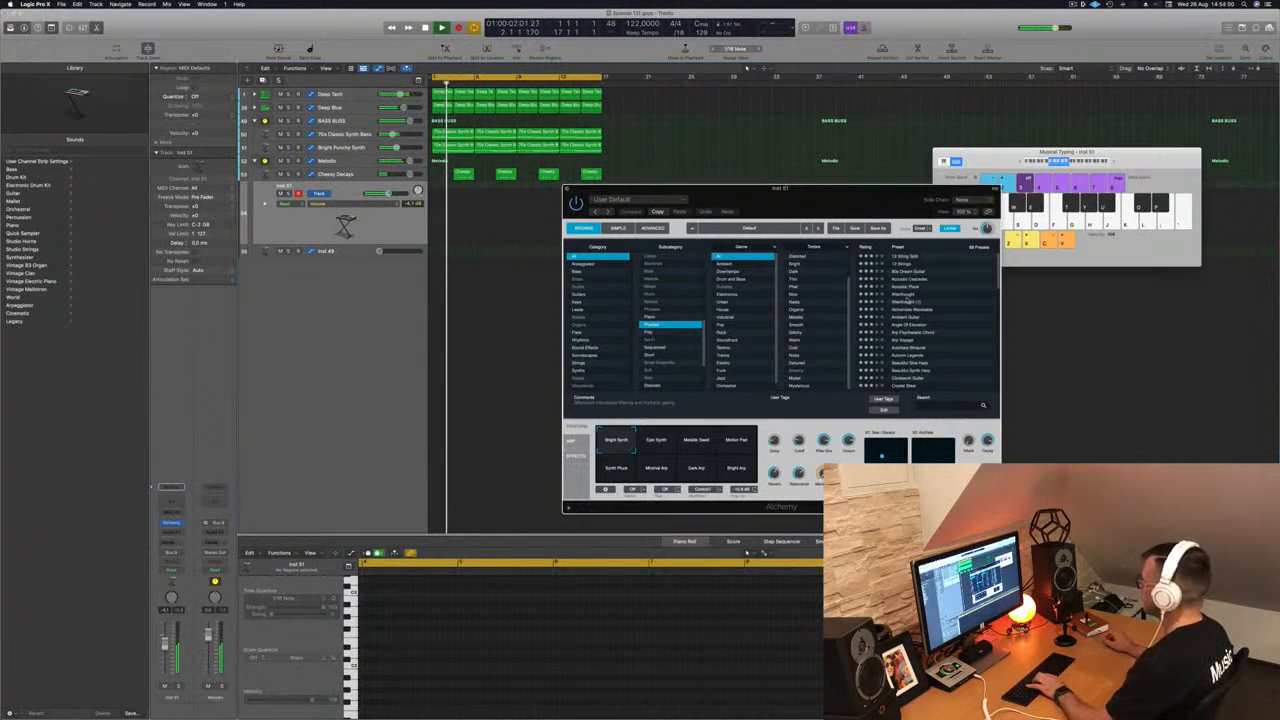
pyautogui.click(906, 296)
pyautogui.press('Up')
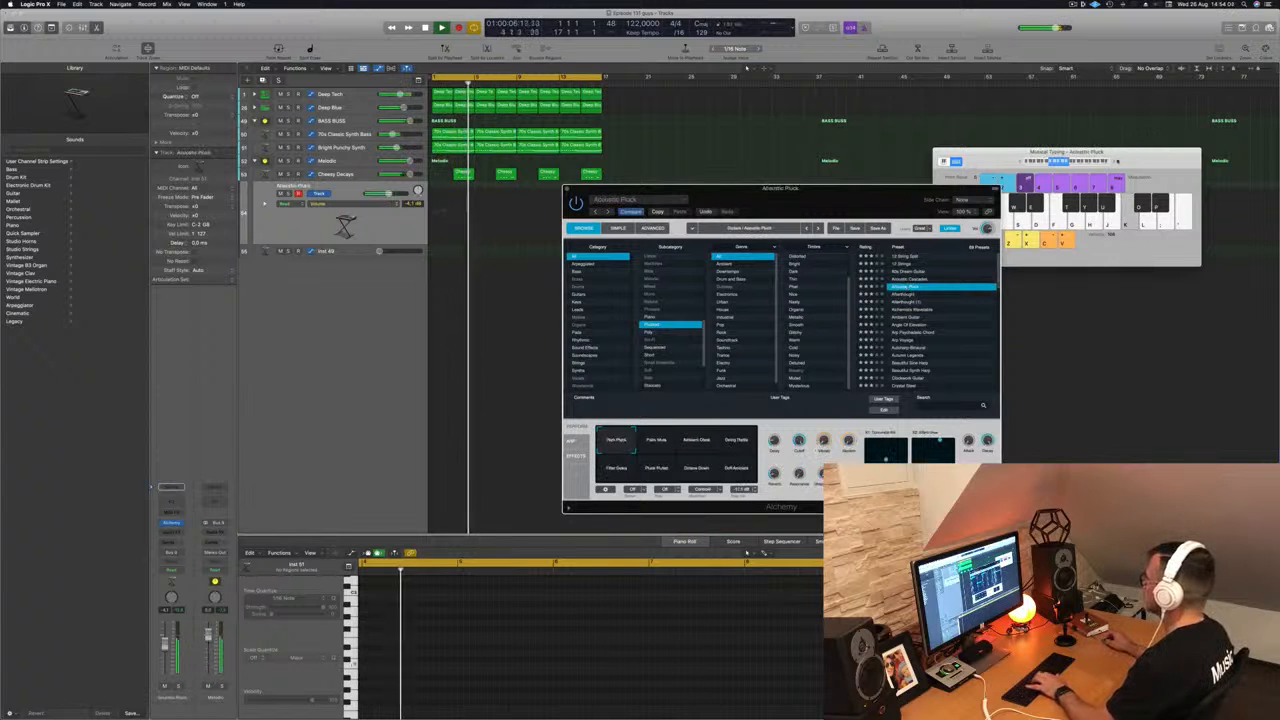
pyautogui.click(1113, 161)
pyautogui.press('k')
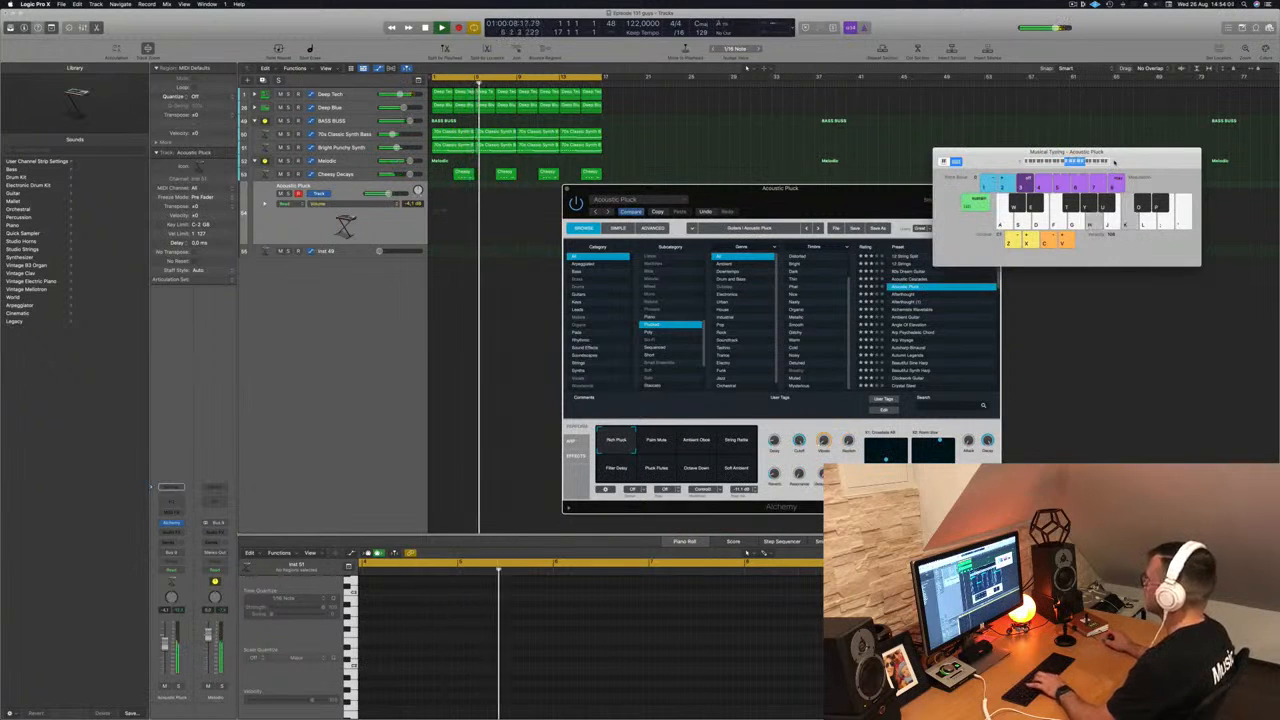
# Step: Audition the track's Plucked presets one after another, from Alchemists Wavetable down to Autumn Legends
pyautogui.click(928, 310)
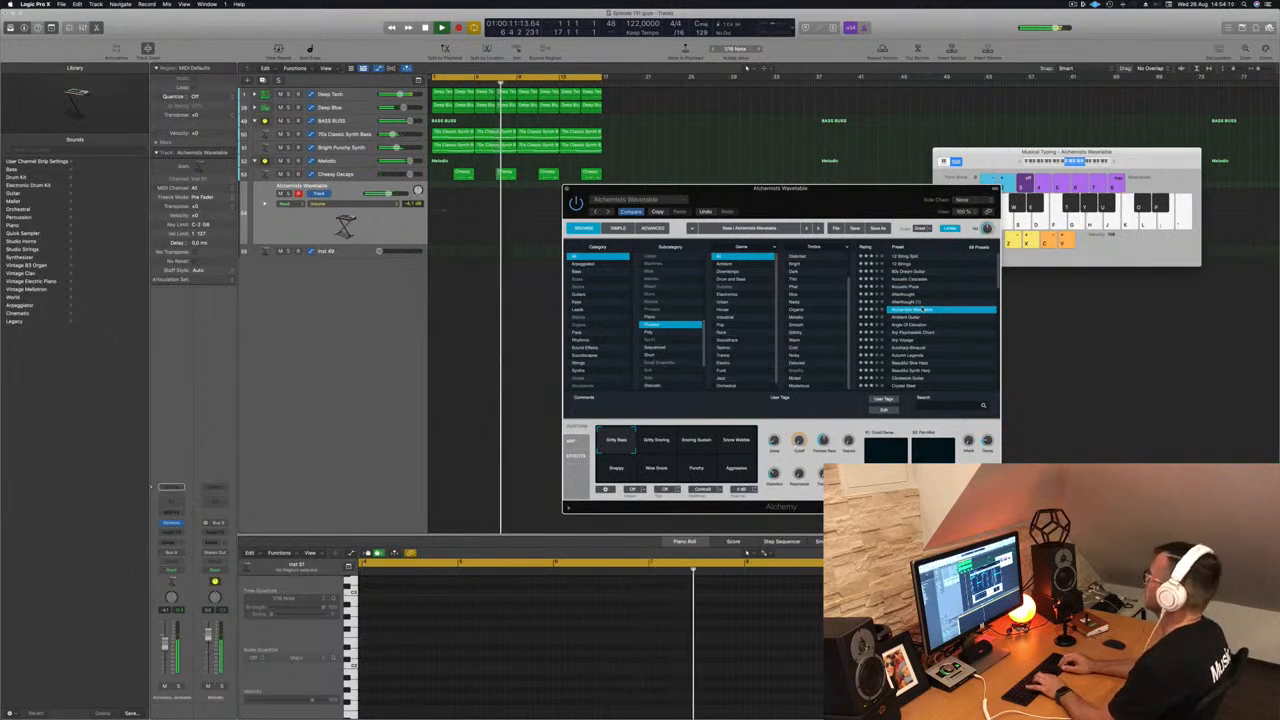
pyautogui.press('Down')
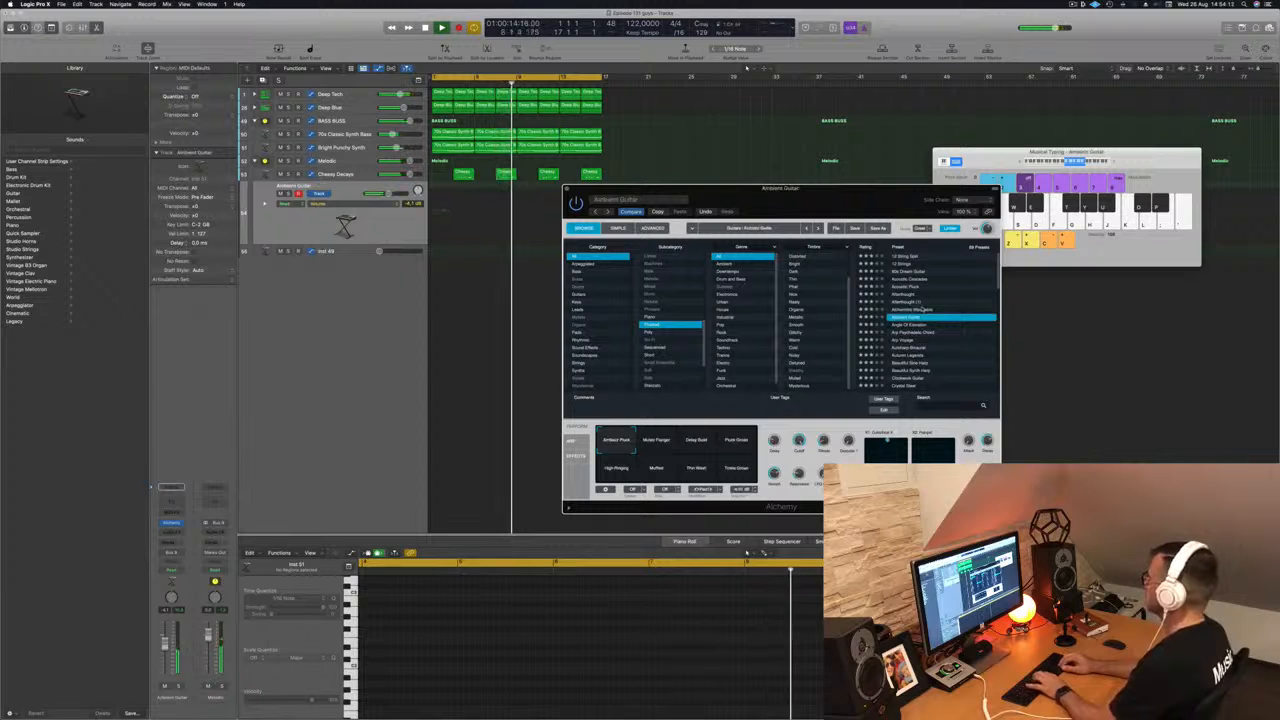
pyautogui.press('Down')
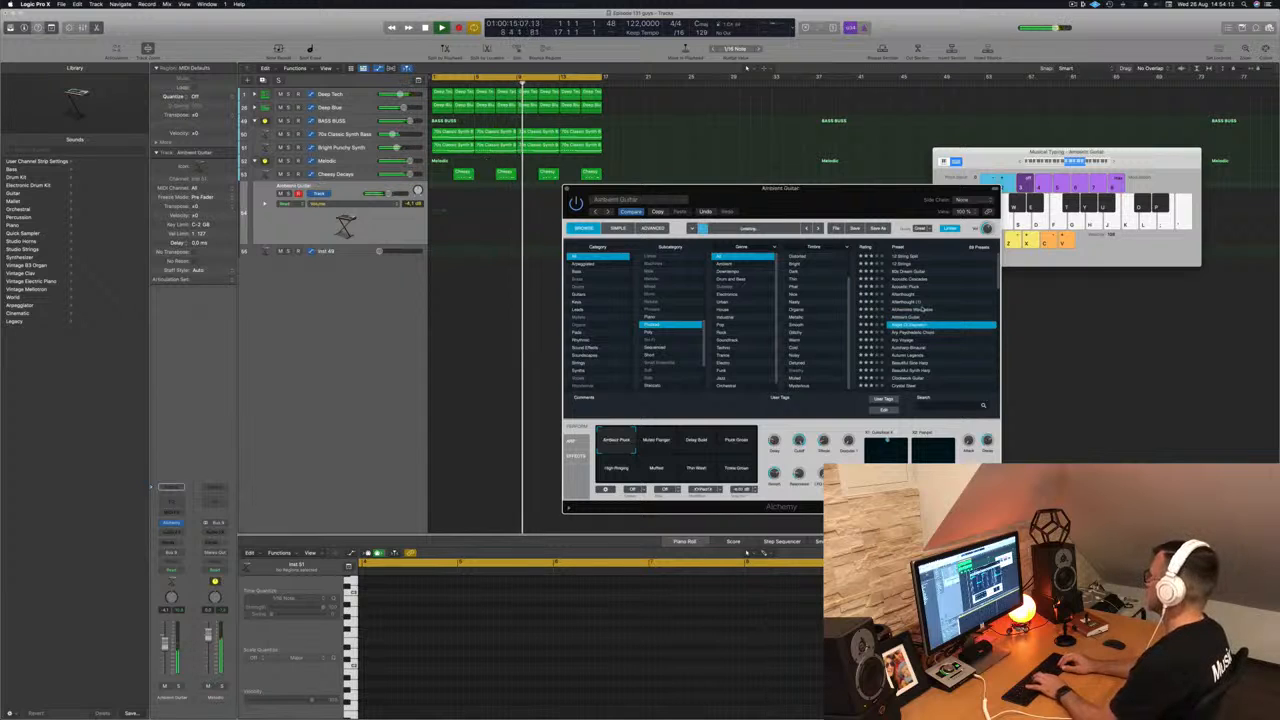
pyautogui.press('Down')
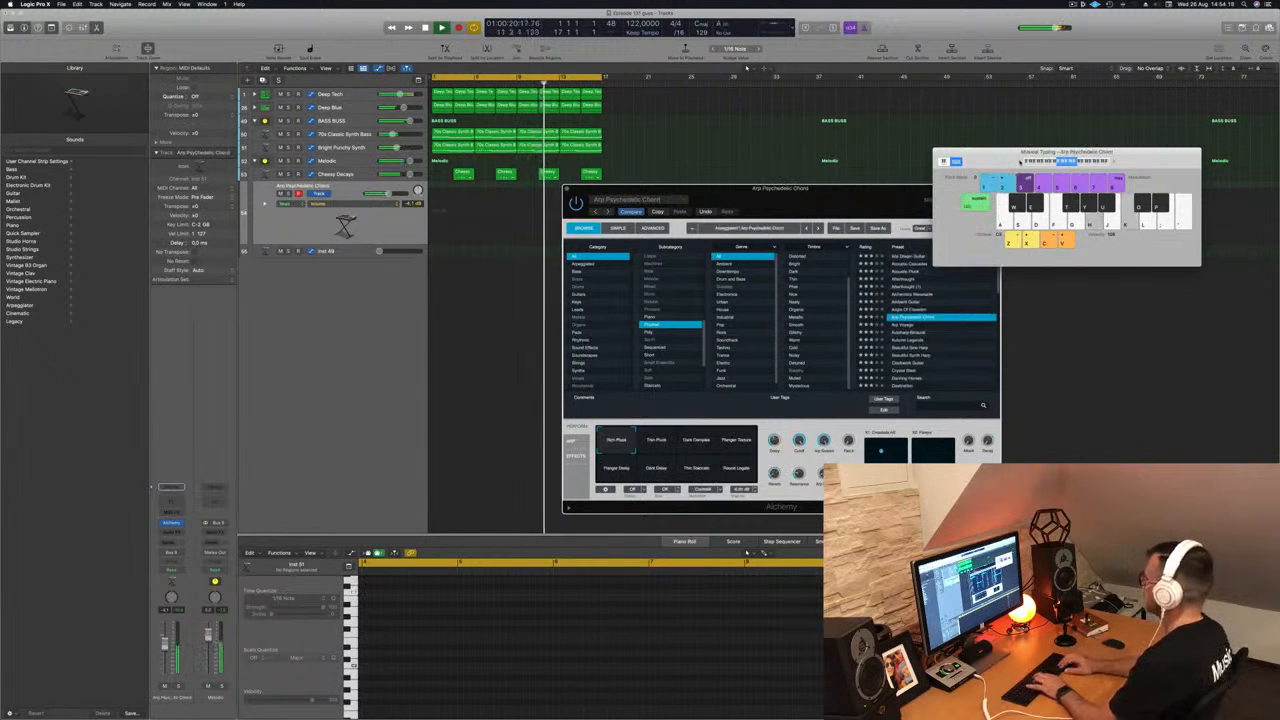
pyautogui.press('Down')
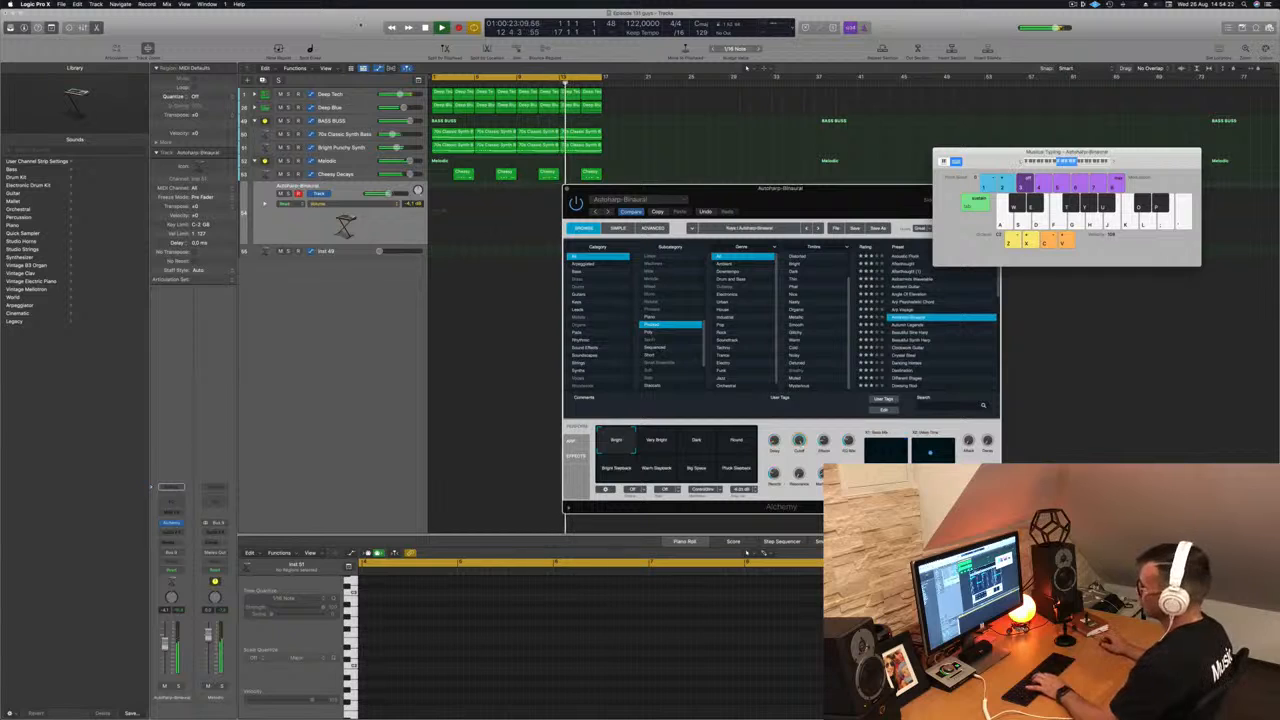
pyautogui.press('Down')
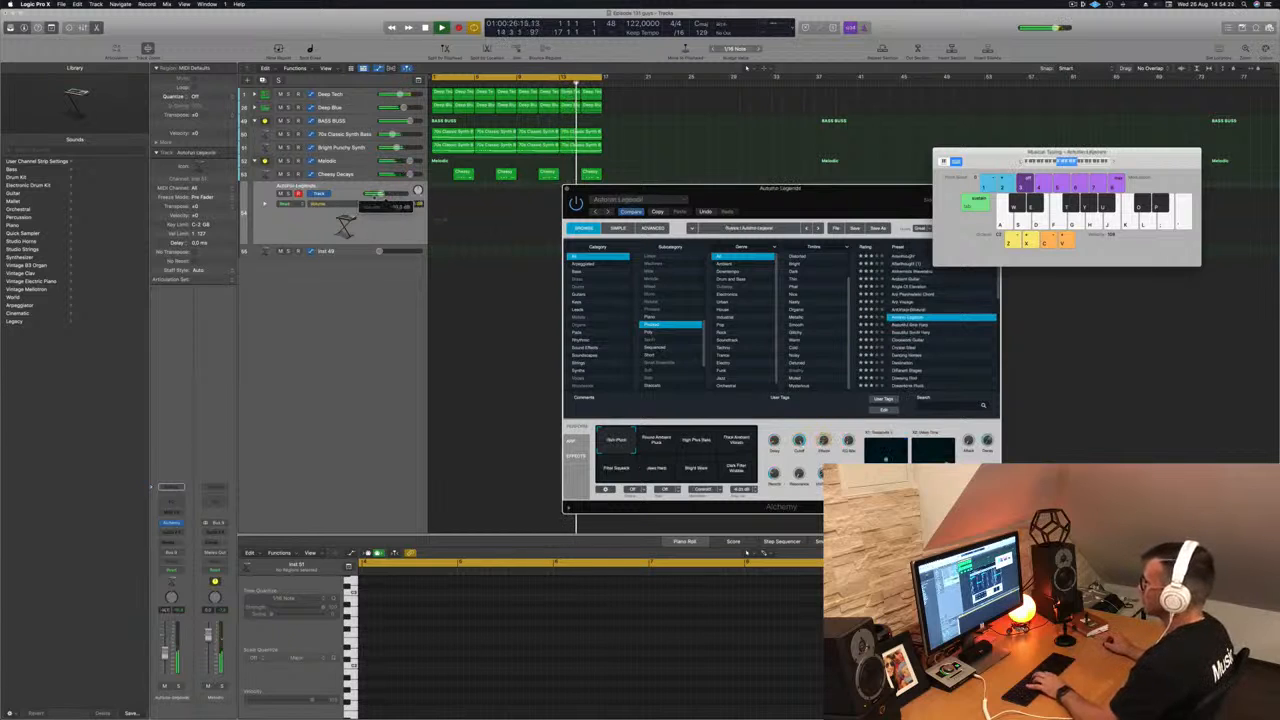
# Step: Lower the track's volume, load the Beautiful Synth Harp preset, and record a short phrase from bar 9
pyautogui.moveTo(379, 195); pyautogui.dragTo(381, 195)
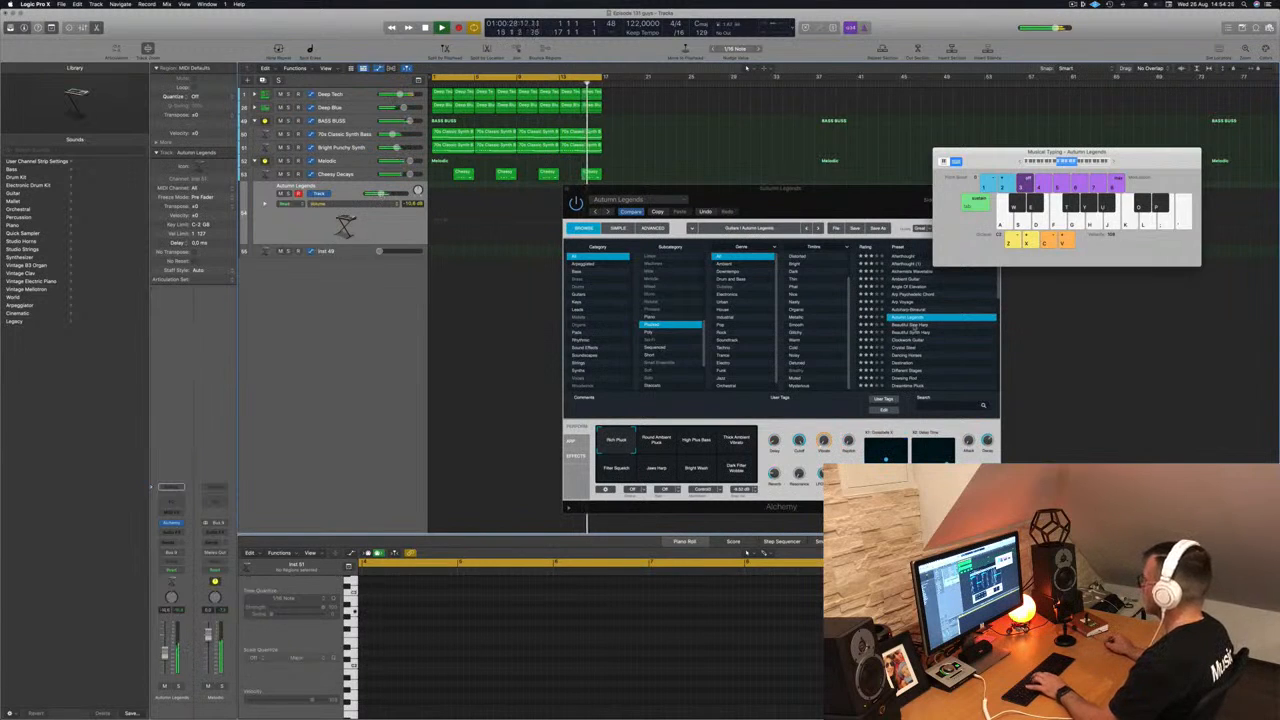
pyautogui.click(912, 326)
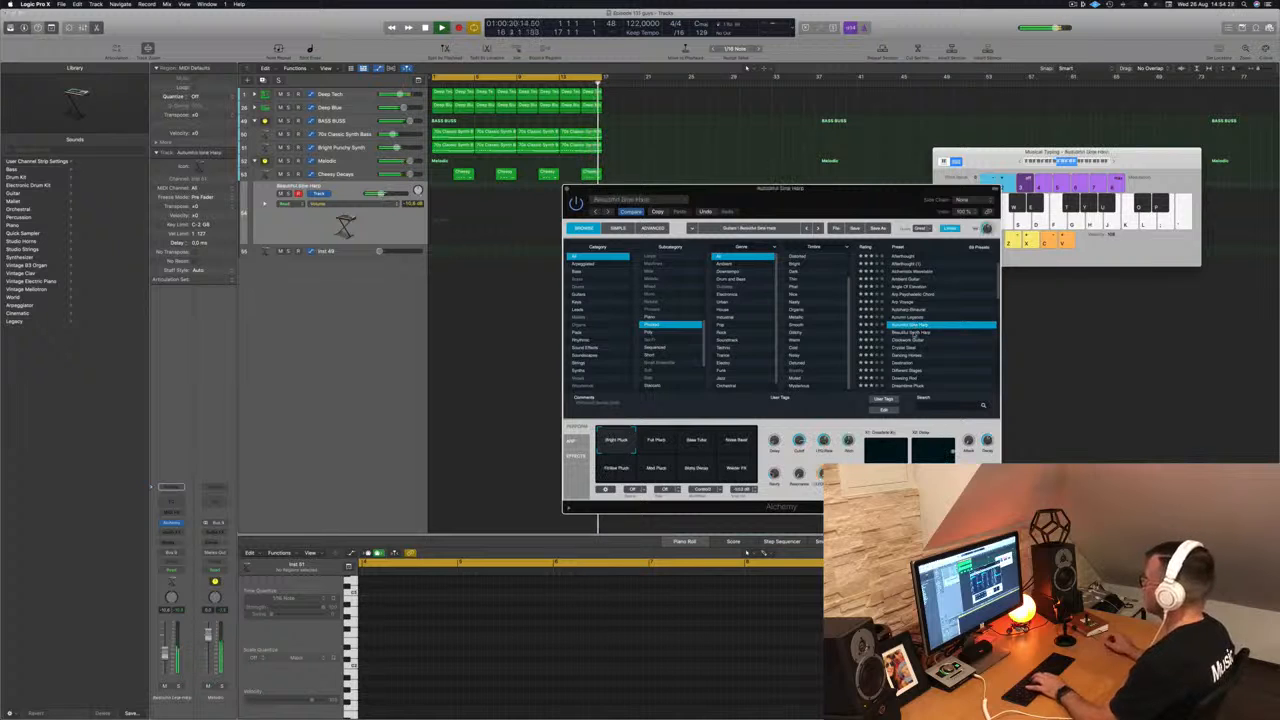
pyautogui.click(918, 333)
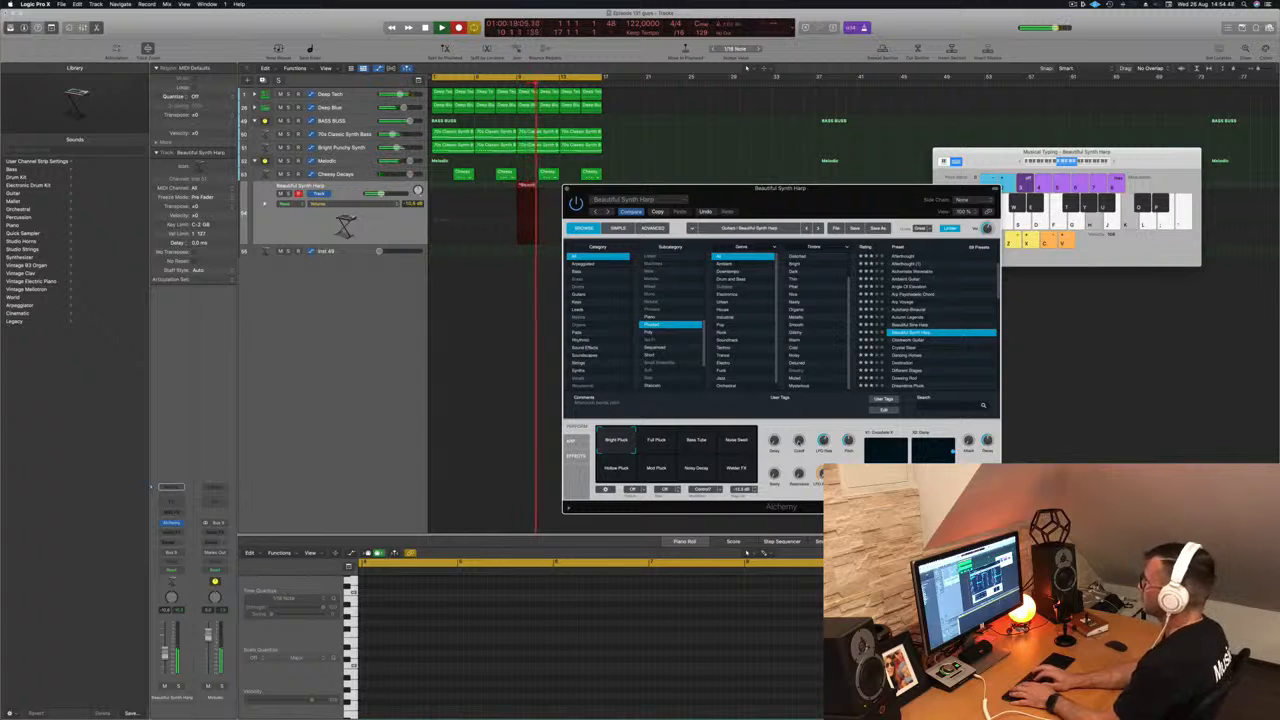
pyautogui.press('space')
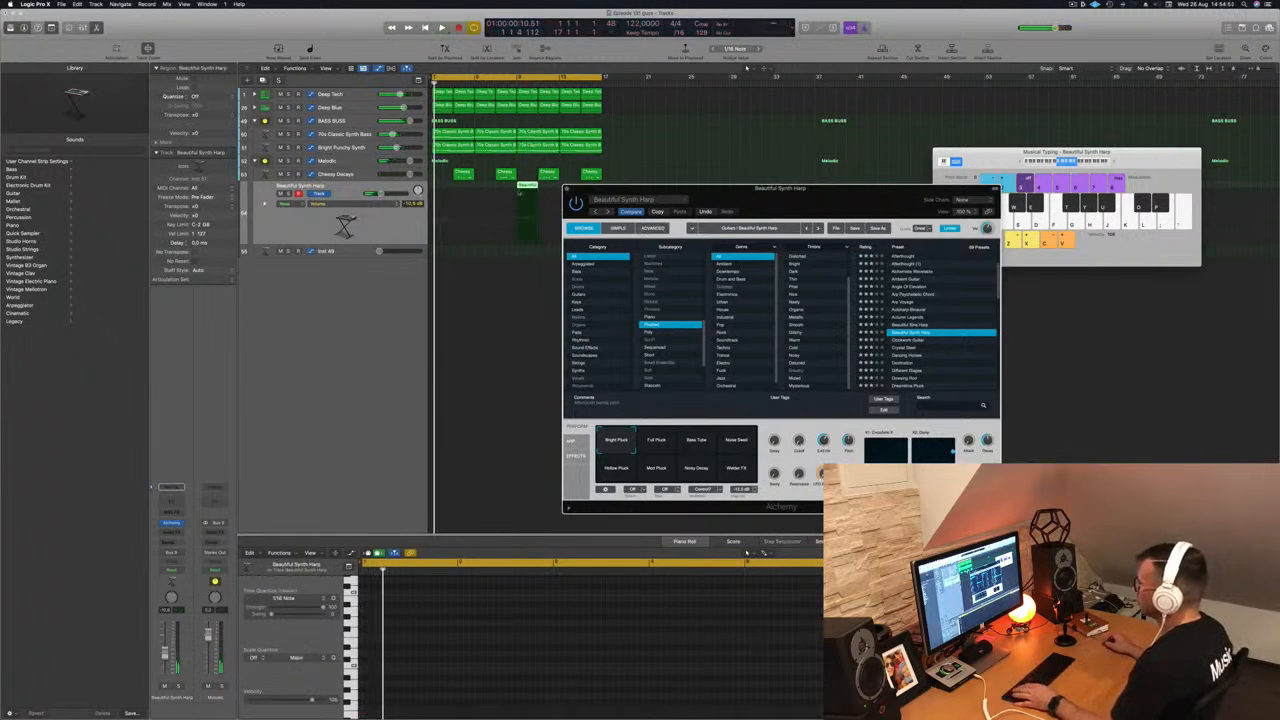
# Step: Move the Beautiful Synth Harp region to the start of the arrangement and nudge its last note slightly earlier in the piano roll
pyautogui.moveTo(520, 205); pyautogui.dragTo(440, 205)
pyautogui.press('space')
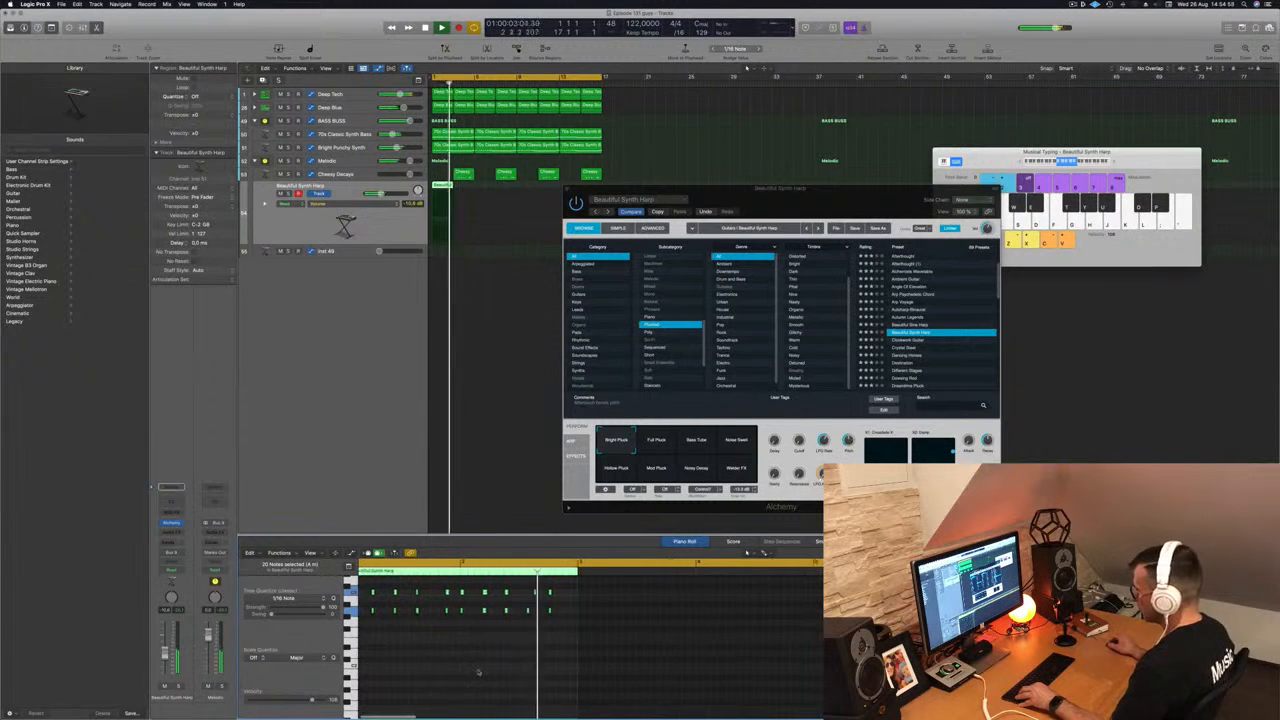
pyautogui.scroll(2, 500, 668)
pyautogui.moveTo(553, 585); pyautogui.dragTo(560, 598)
pyautogui.hotkey('alt', 'Left')
pyautogui.press('Return')
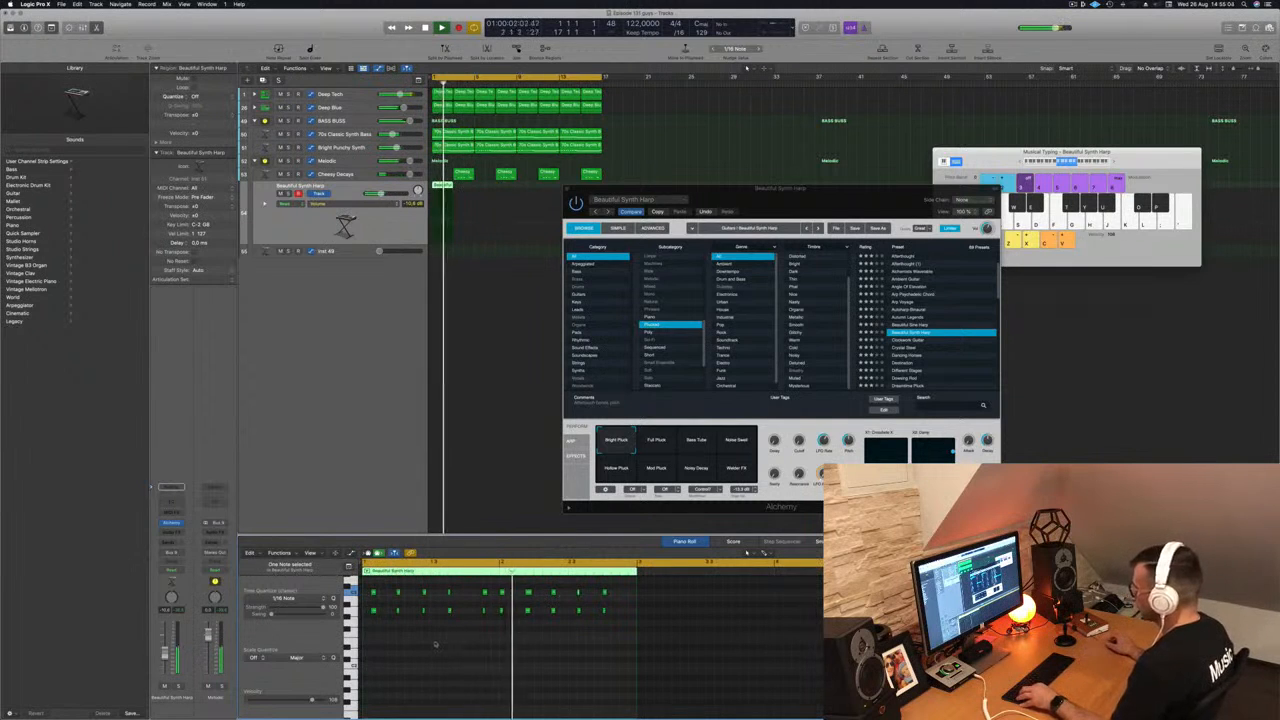
pyautogui.scroll(-1, 441, 638)
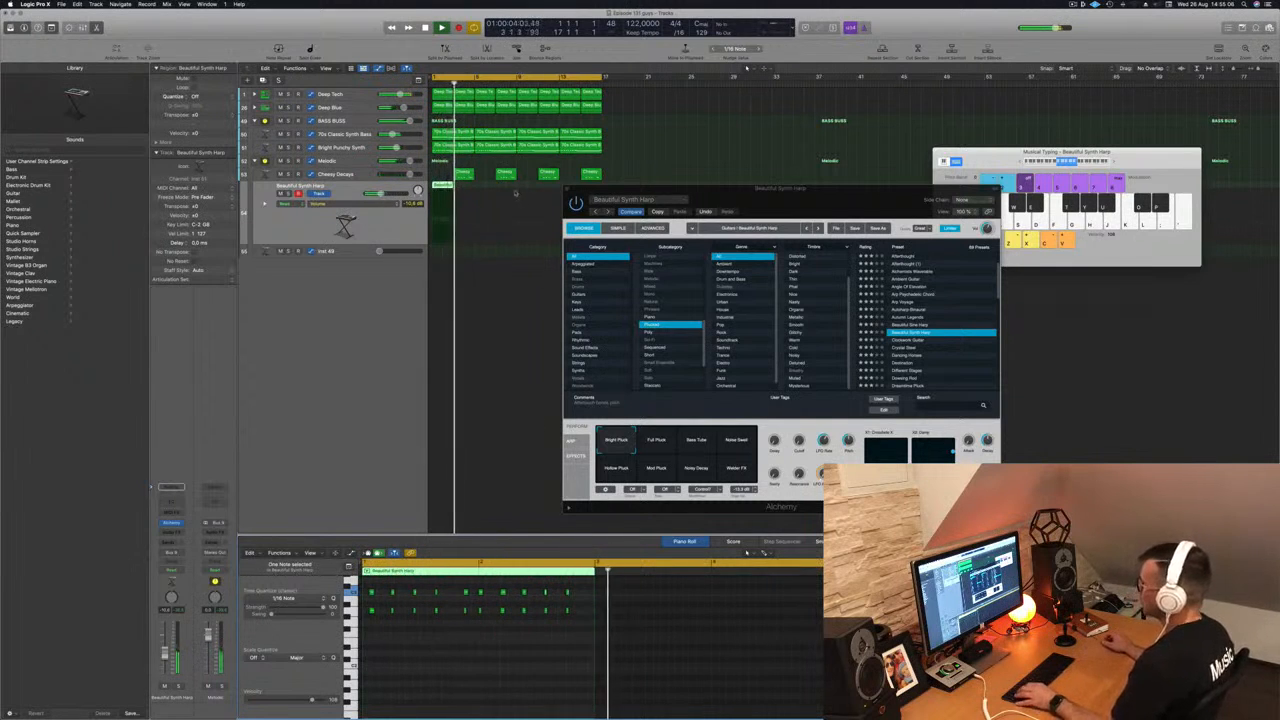
# Step: Copy the two-bar Beautiful Synth Harp region repeatedly along its track up to bar 17 and play the arrangement
pyautogui.moveTo(440, 186); pyautogui.dragTo(525, 193)
pyautogui.press('space')
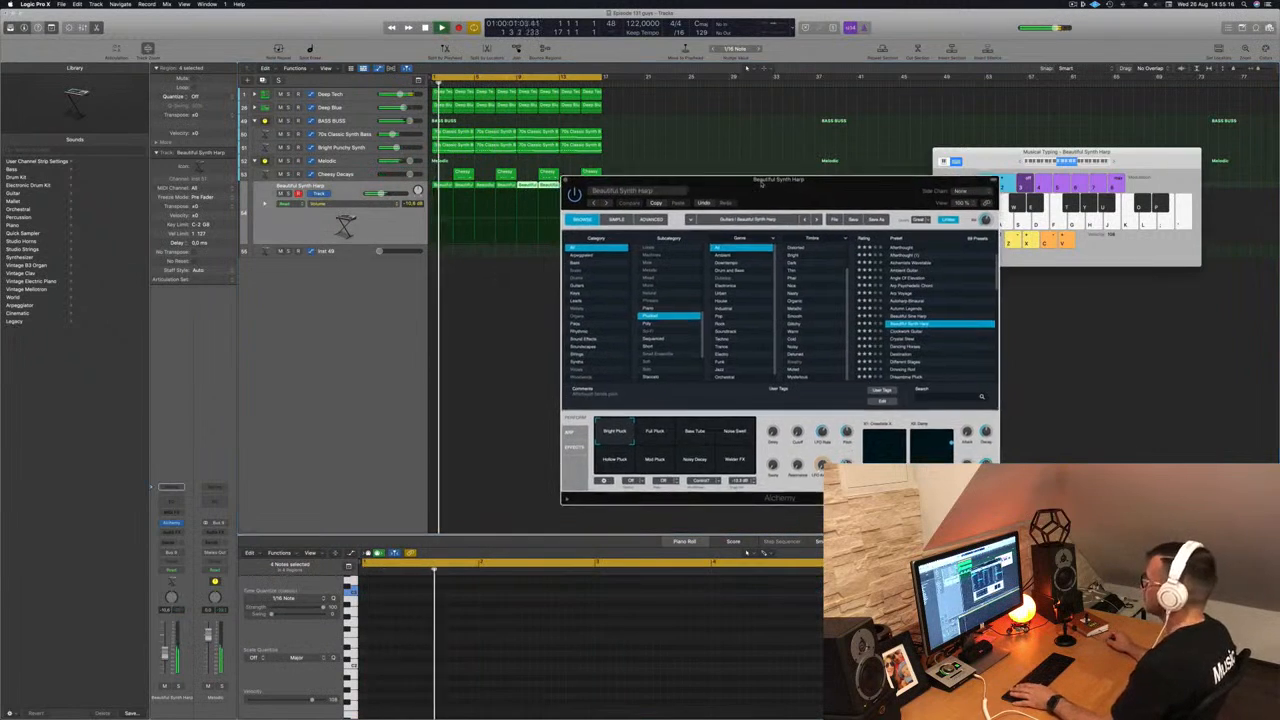
# Step: Audition the harp preset's Noise Swell, Mod Pluck and Noise Decay variations, return to Bright Pluck and close the Alchemy window
pyautogui.moveTo(758, 198); pyautogui.dragTo(790, 166)
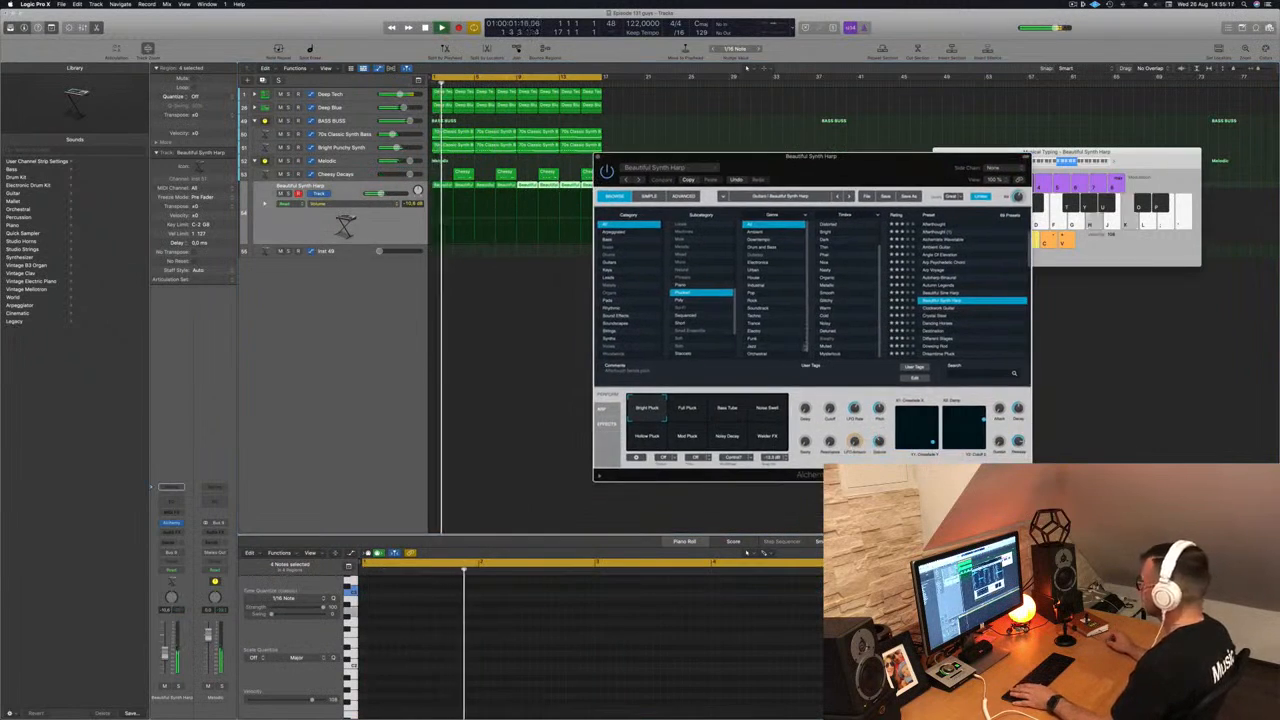
pyautogui.click(723, 411)
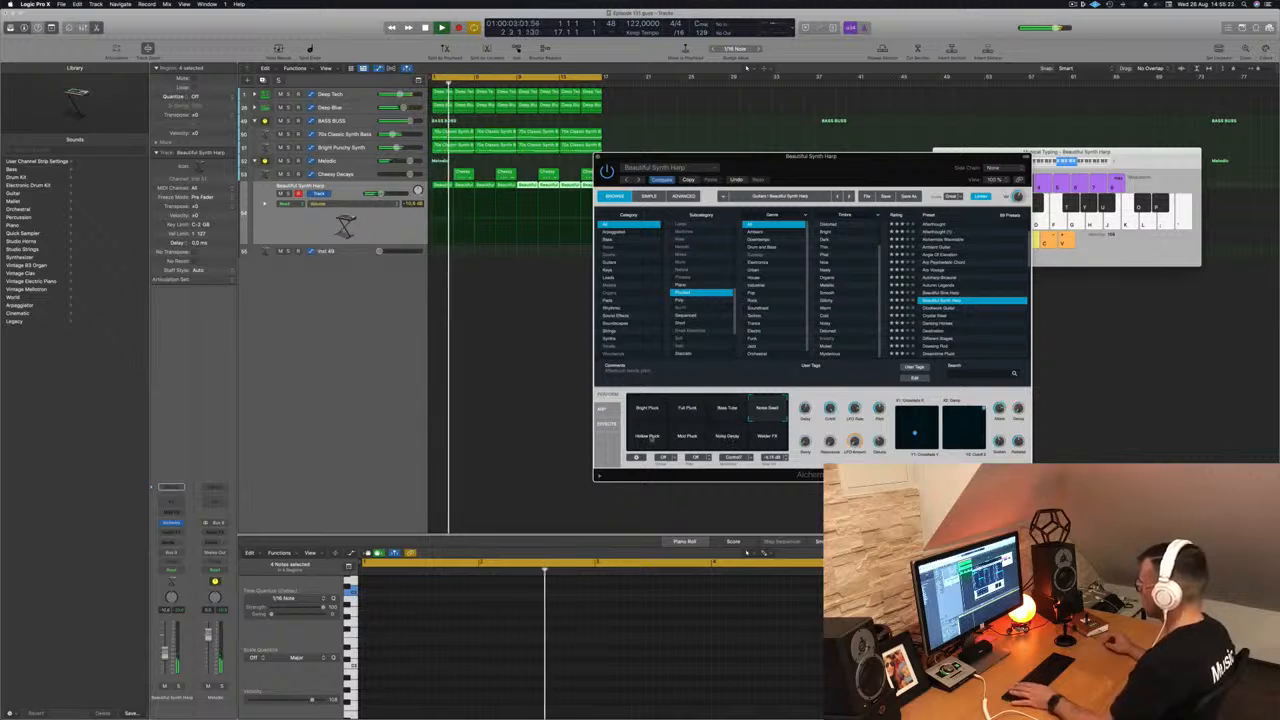
pyautogui.click(687, 437)
pyautogui.click(727, 438)
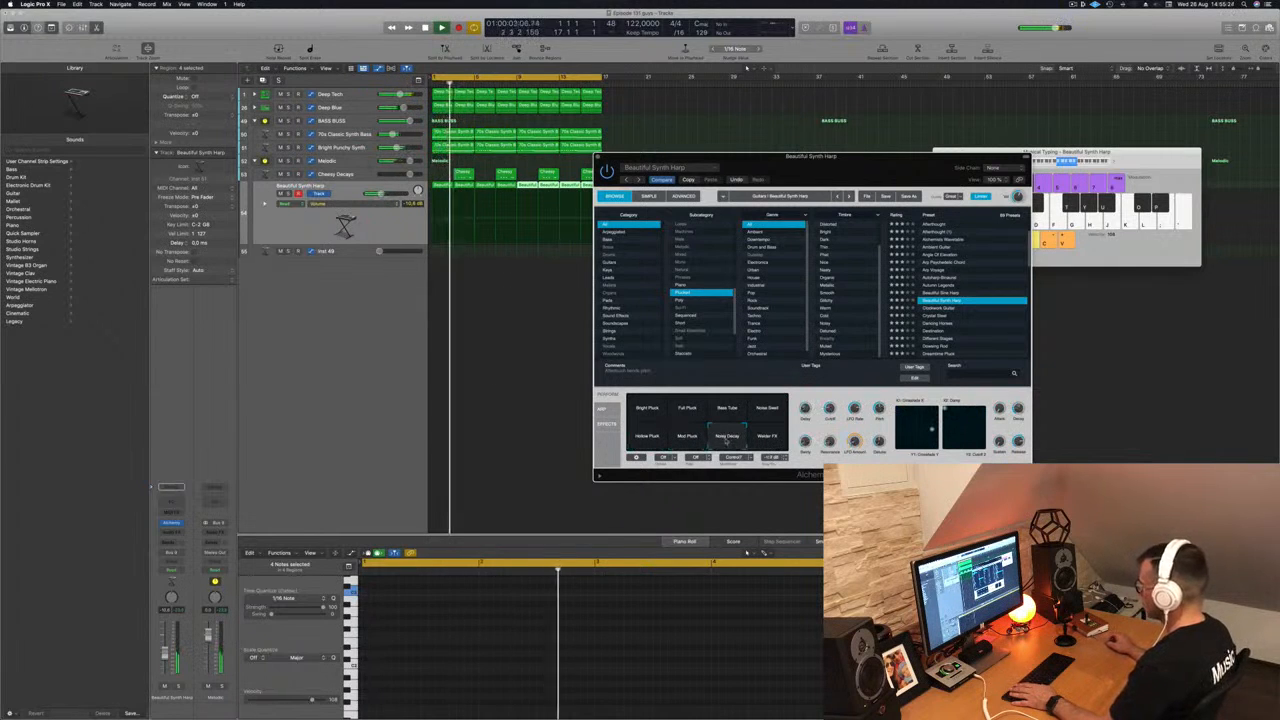
pyautogui.click(660, 417)
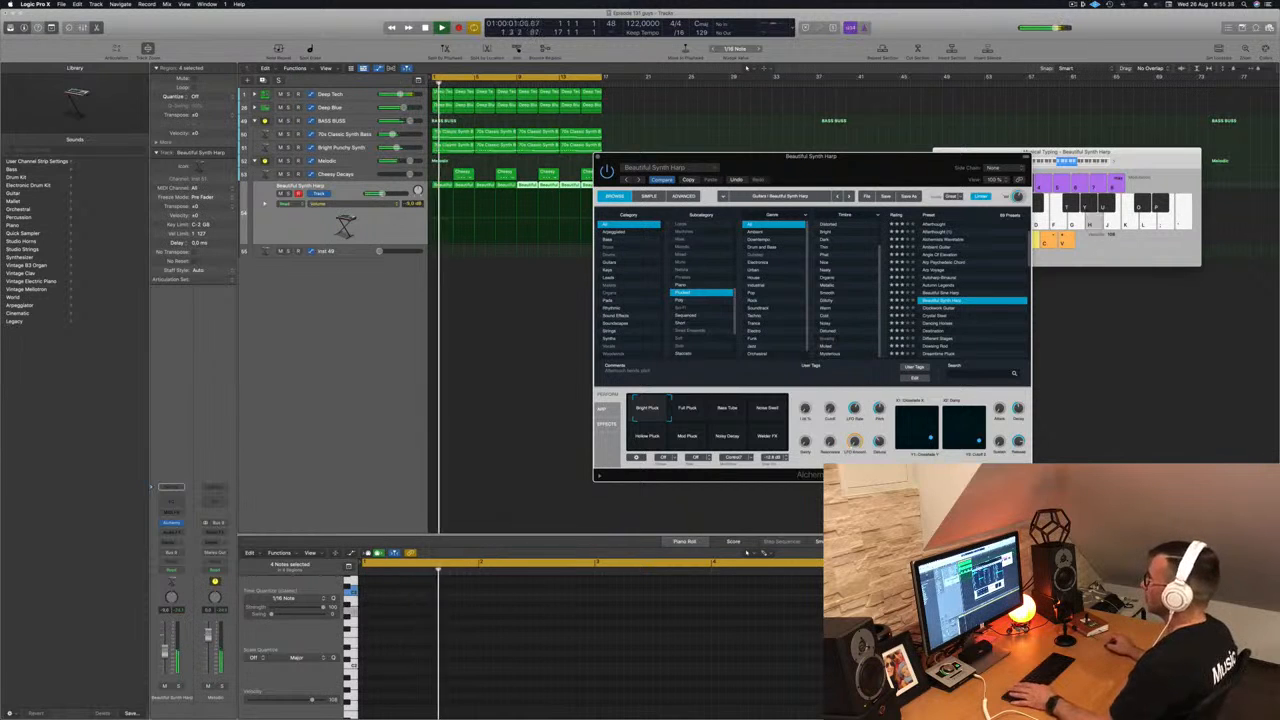
pyautogui.moveTo(830, 161); pyautogui.dragTo(787, 178)
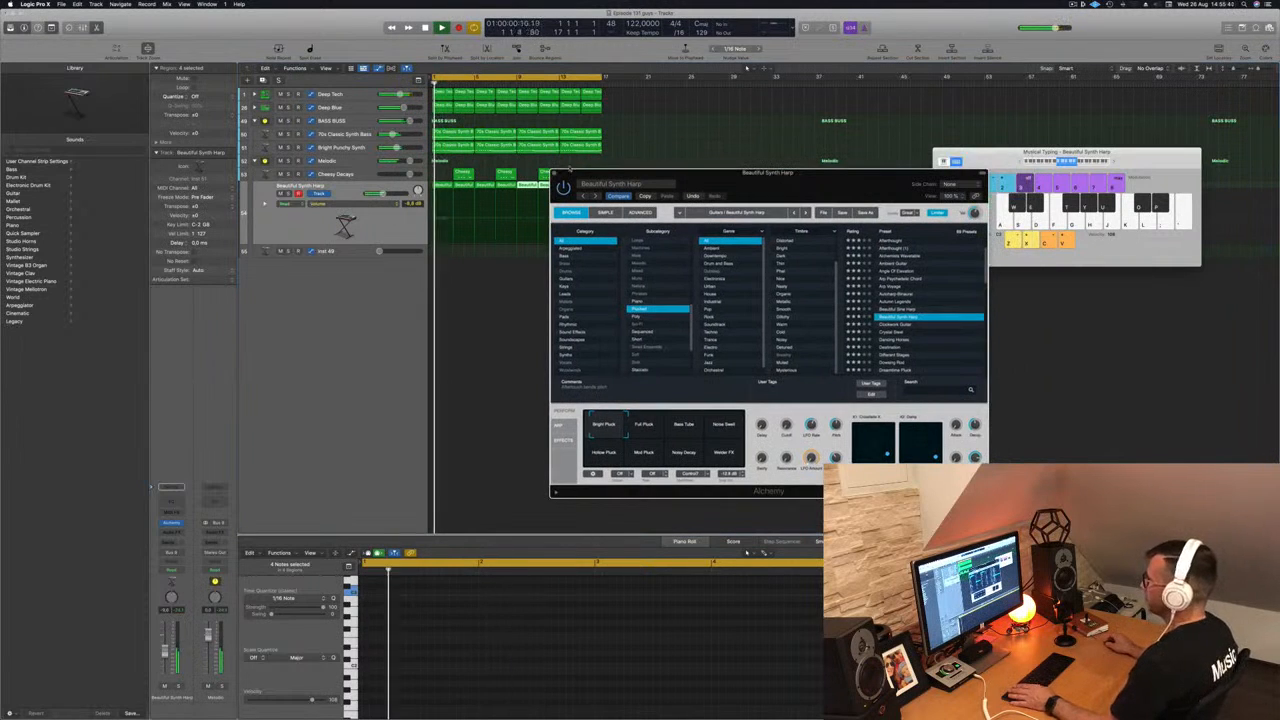
pyautogui.click(554, 174)
# Step: Copy the first 70s Classic Synth Bass region to the start of the empty instrument track below Beautiful Synth Harp
pyautogui.click(486, 303)
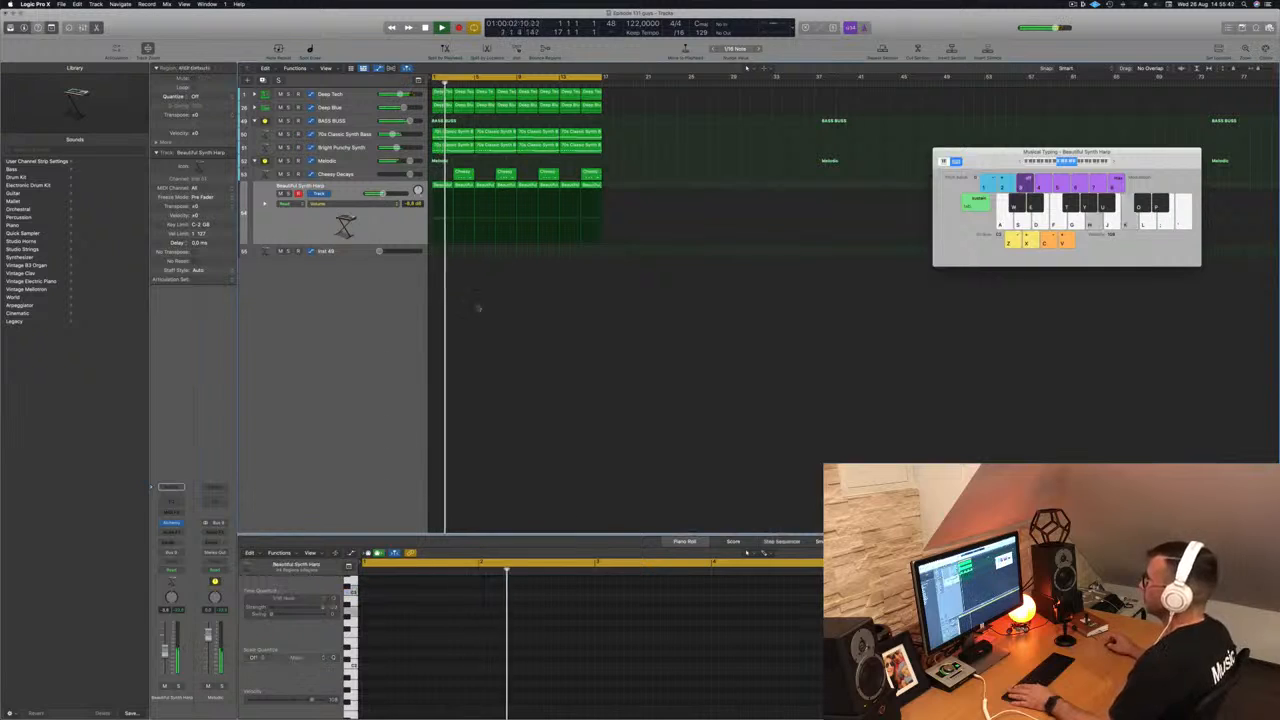
pyautogui.press('Return')
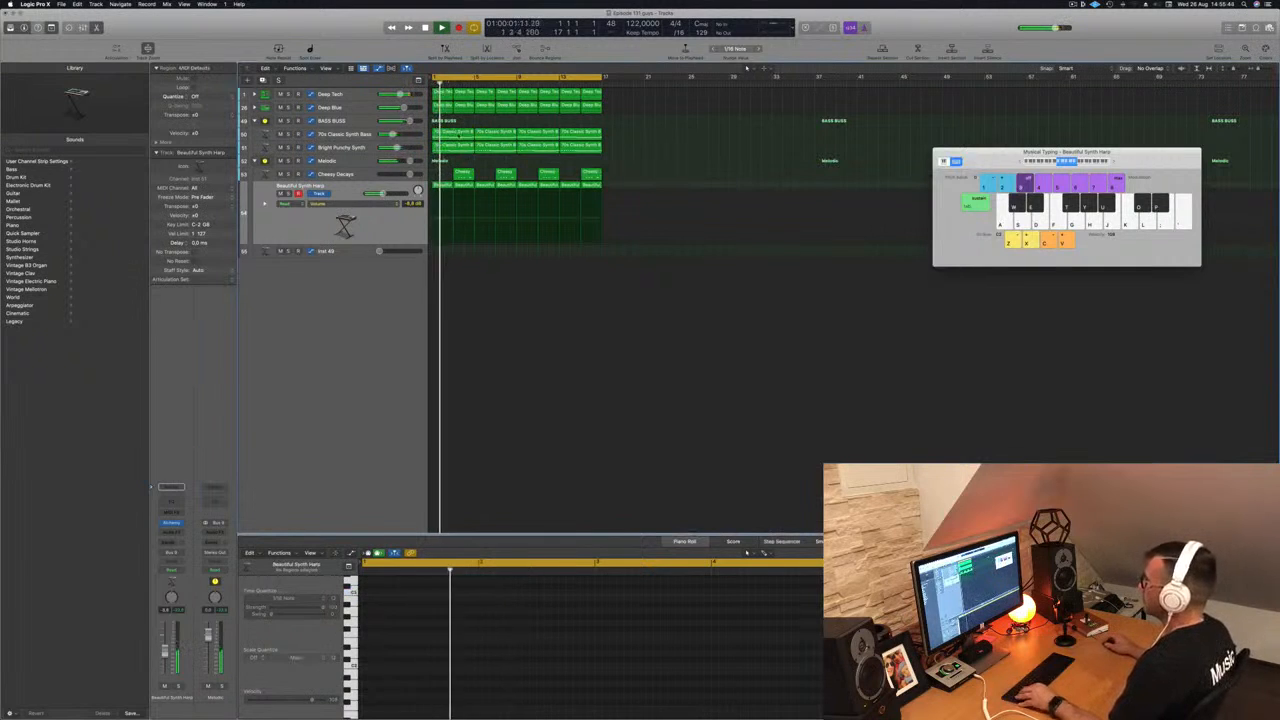
pyautogui.click(458, 133)
pyautogui.moveTo(454, 133); pyautogui.dragTo(453, 250)
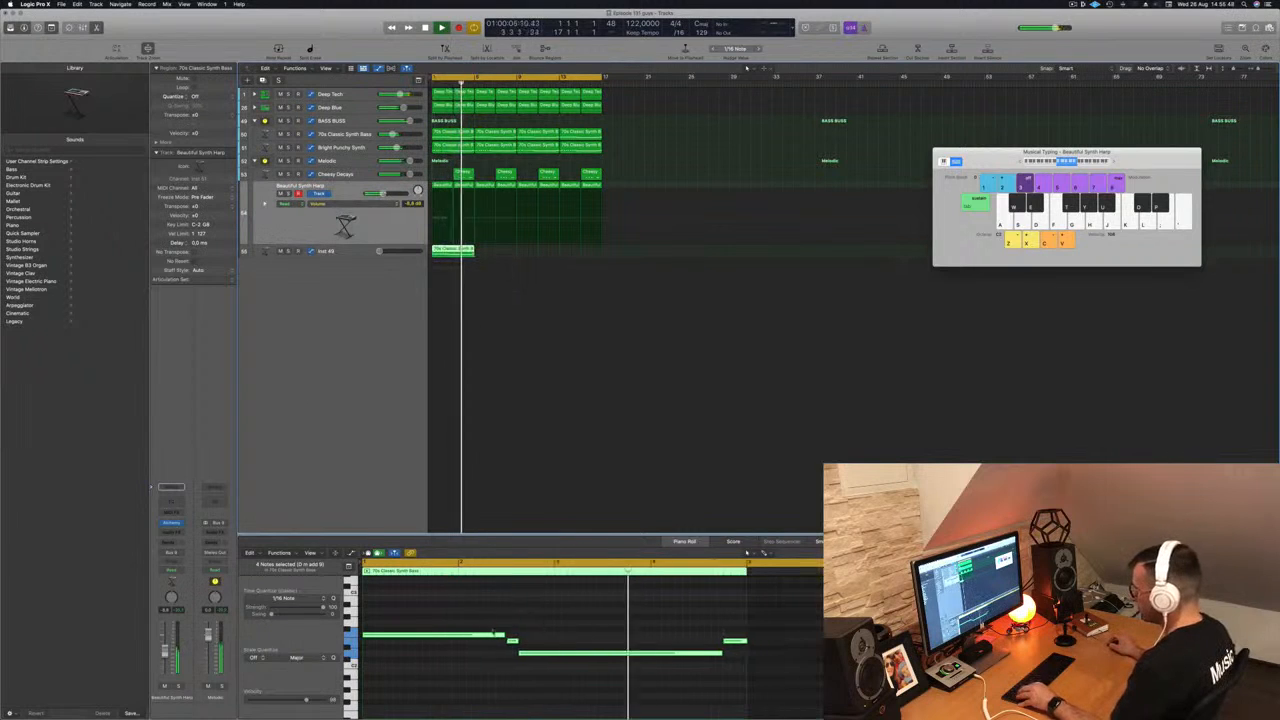
# Step: Delete the short notes in the copied region and stack the two long notes at its start as a two-bar chord
pyautogui.click(512, 641)
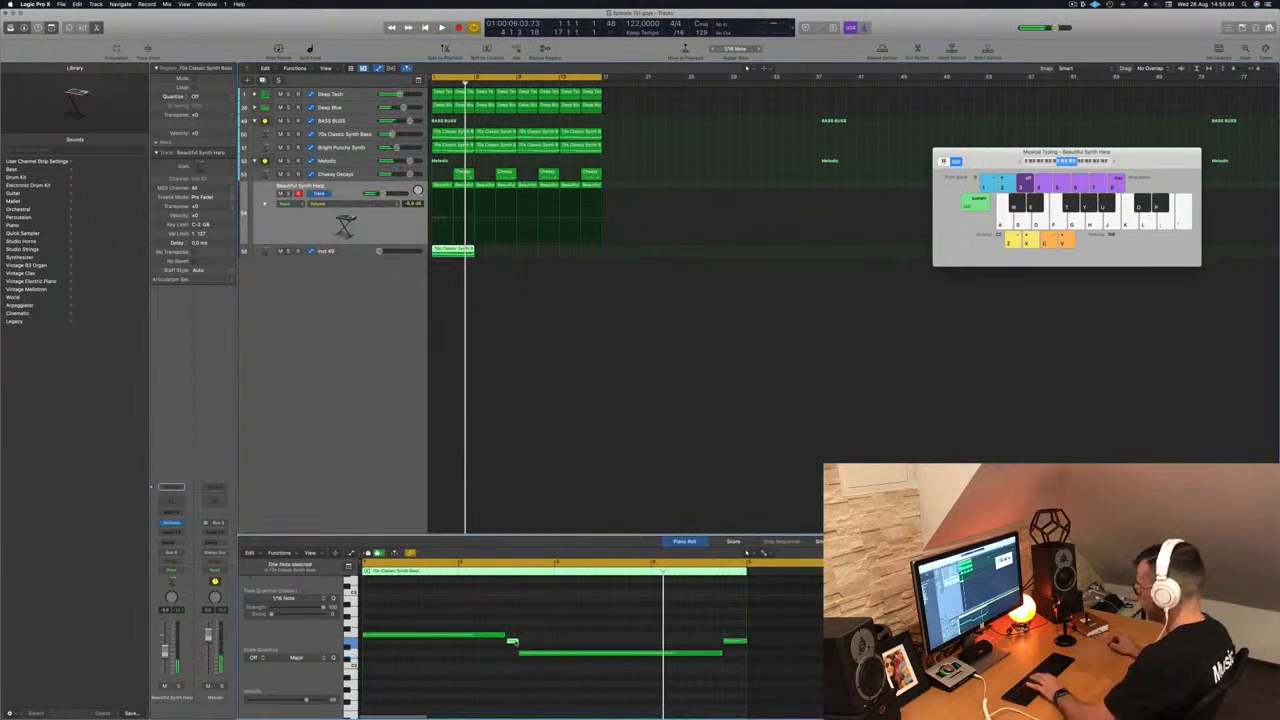
pyautogui.press('Delete')
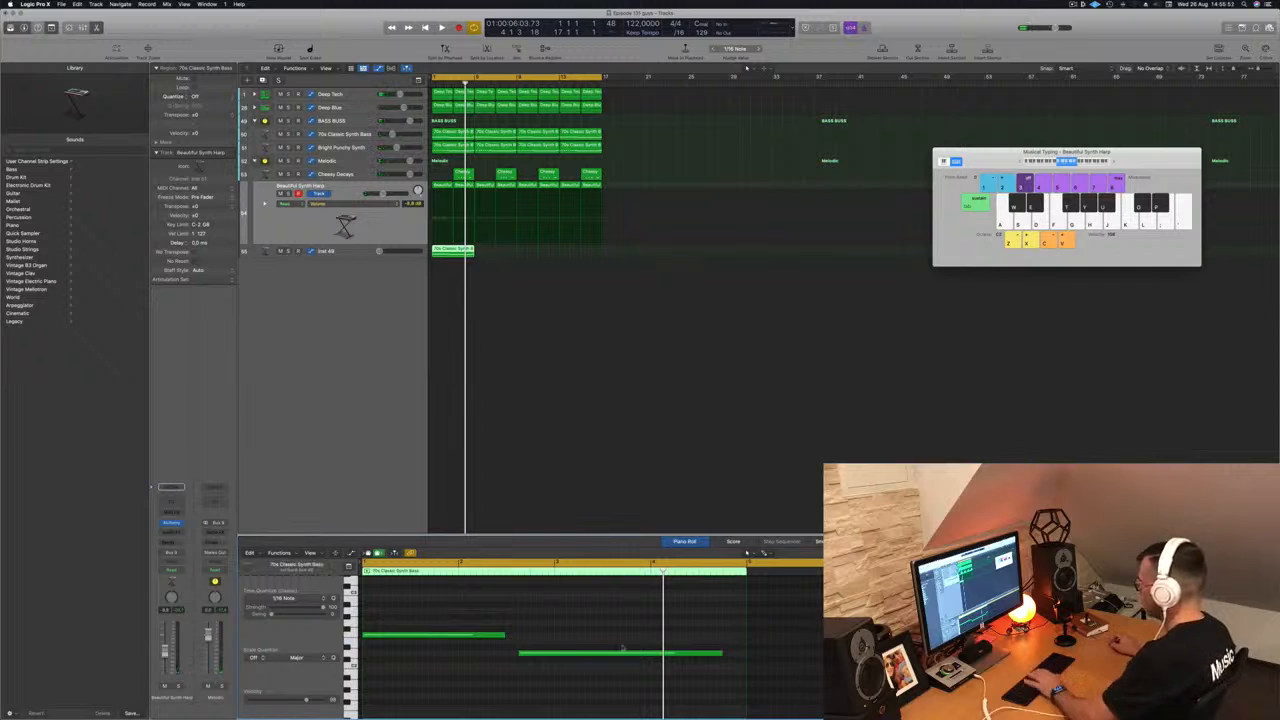
pyautogui.moveTo(589, 652); pyautogui.dragTo(430, 660)
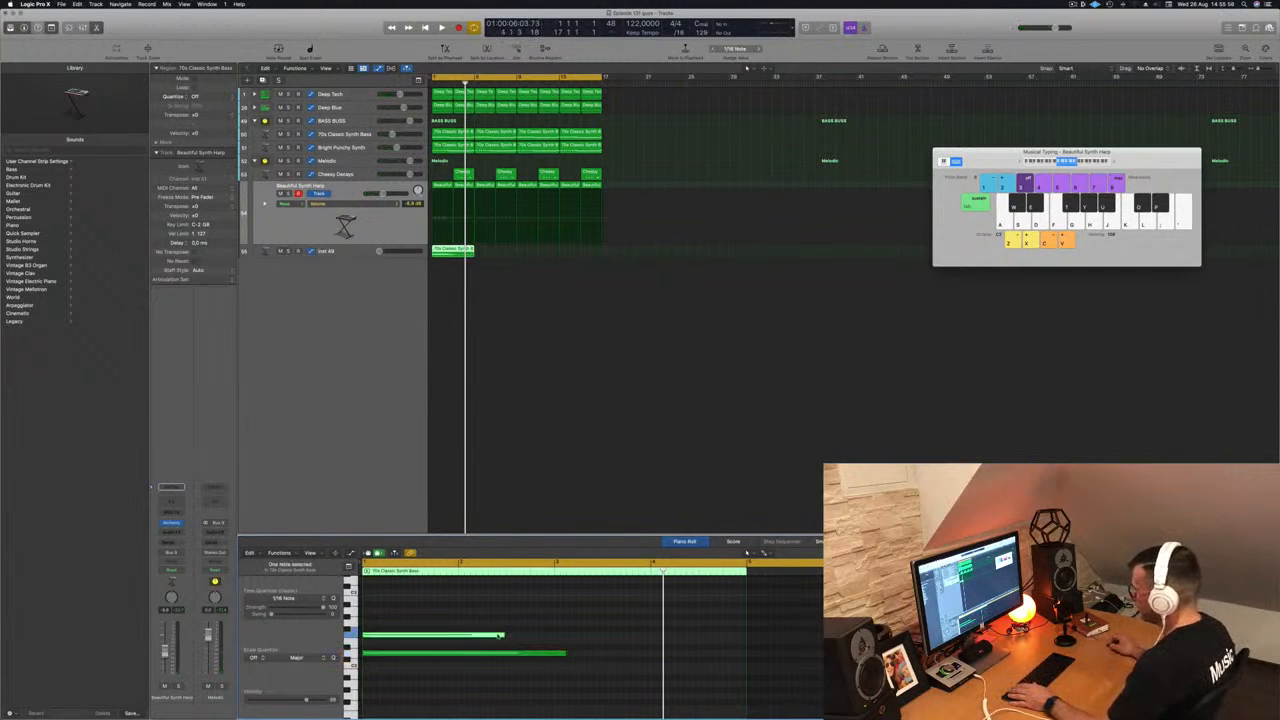
pyautogui.moveTo(503, 634); pyautogui.dragTo(553, 654)
# Step: Duplicate the two-note chord across the region's last two bars and copy the region along its track up to bar 17
pyautogui.moveTo(520, 609); pyautogui.dragTo(505, 677)
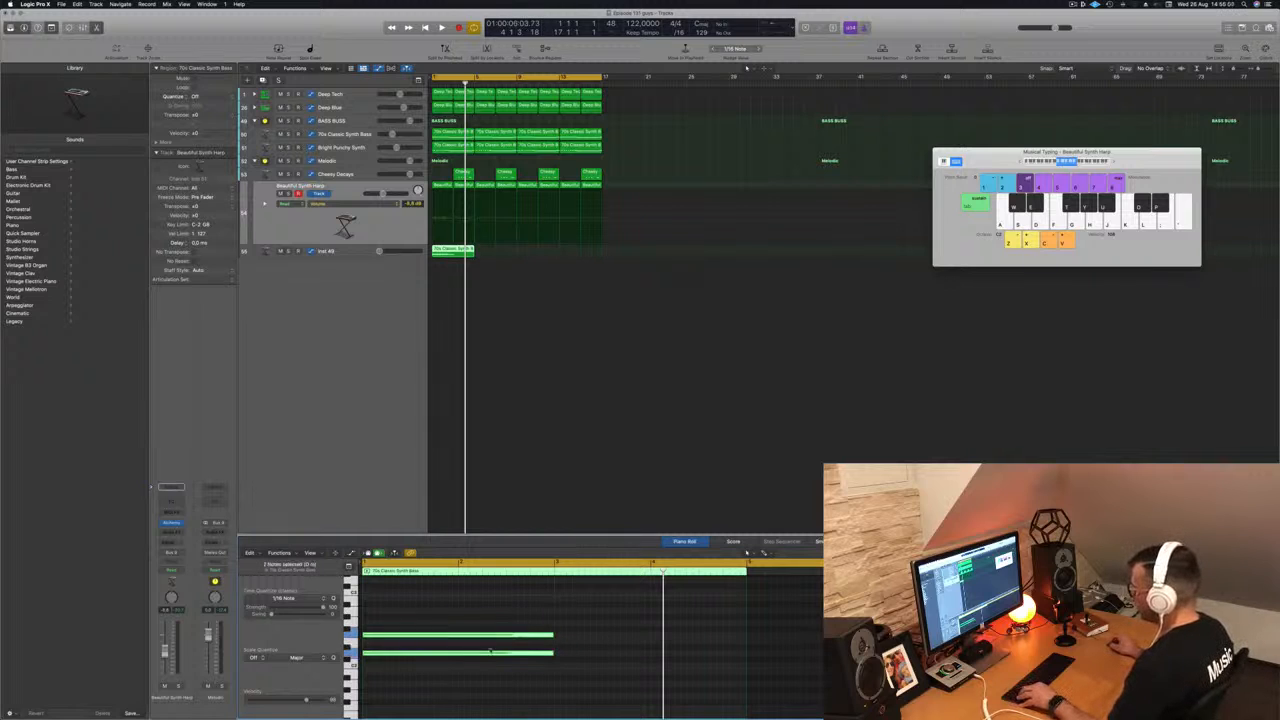
pyautogui.moveTo(551, 645); pyautogui.dragTo(652, 638)
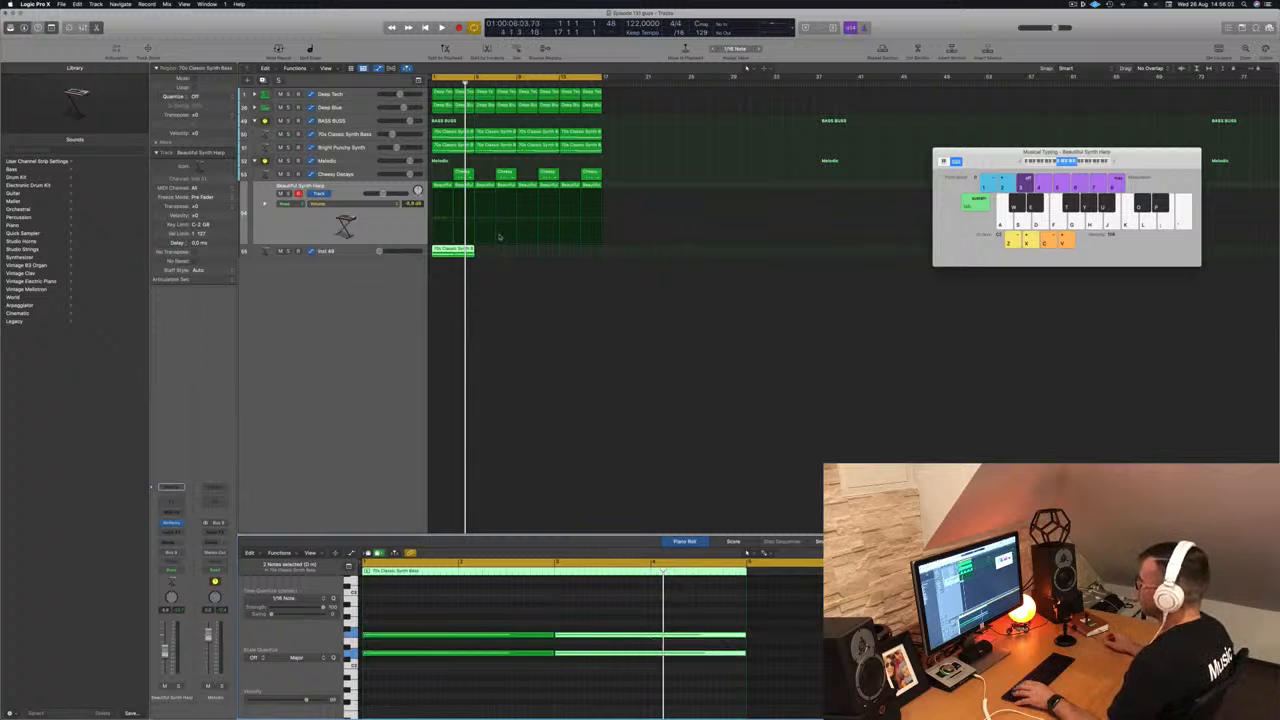
pyautogui.moveTo(451, 251); pyautogui.dragTo(544, 259)
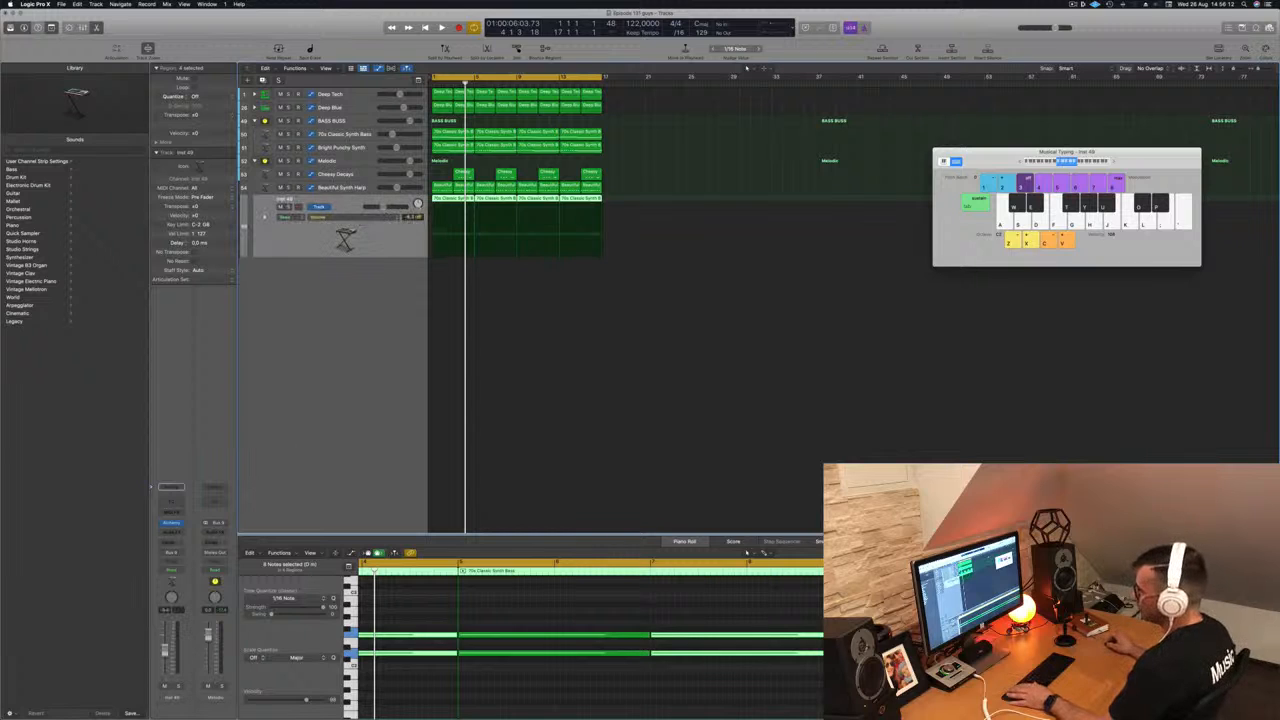
# Step: Open Alchemy on the new chord track and load the 1970s Analog Arp preset from the Arpeggiated category
pyautogui.click(172, 523)
pyautogui.moveTo(642, 113); pyautogui.dragTo(716, 123)
pyautogui.click(503, 198)
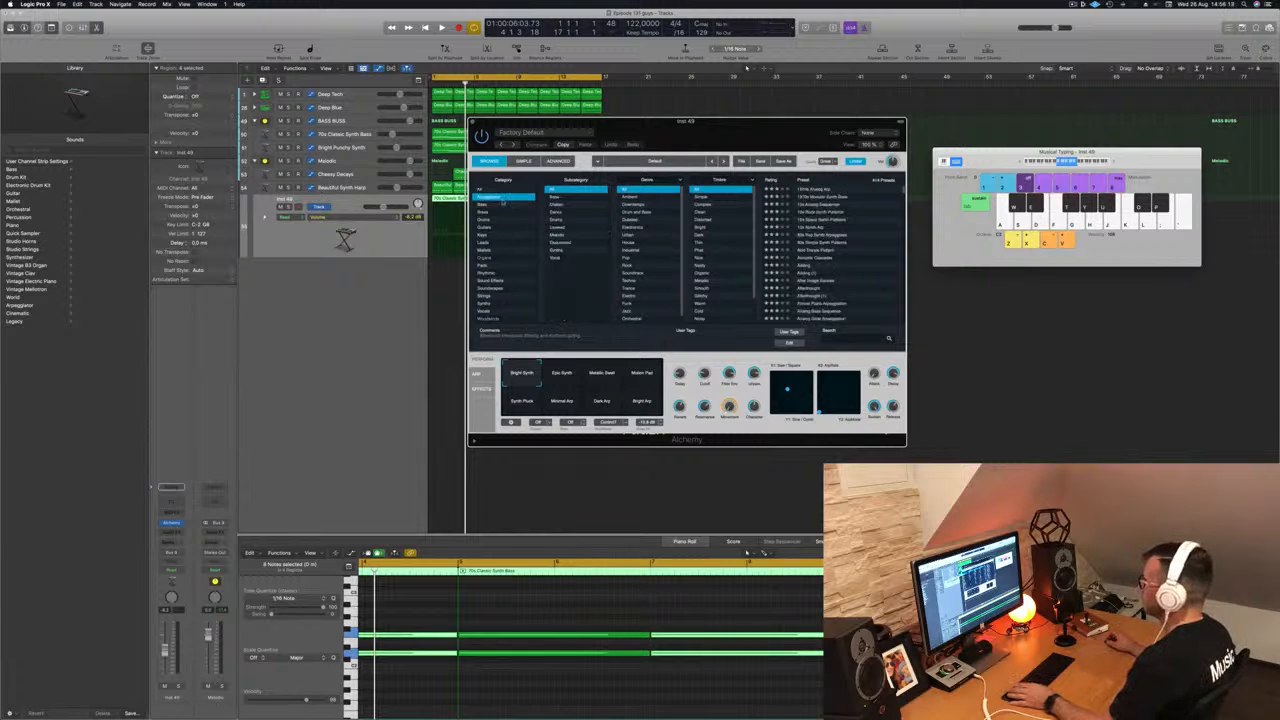
pyautogui.press('Down')
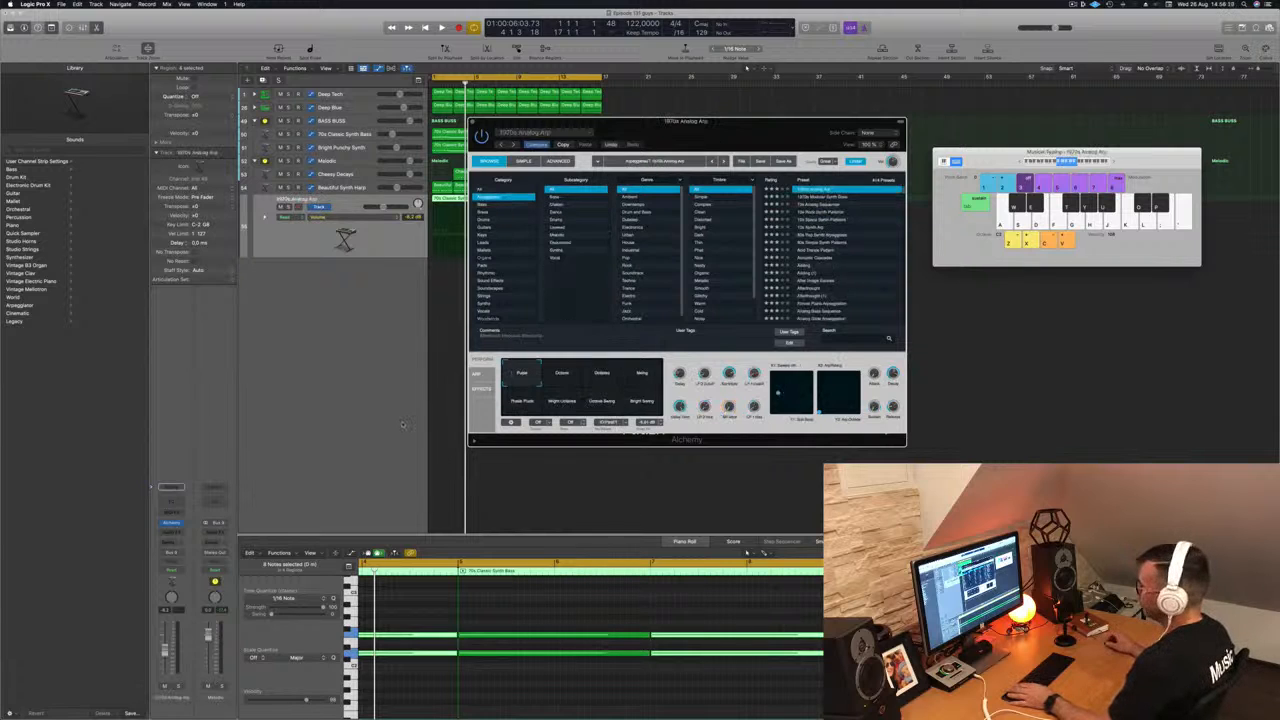
# Step: Play the arrangement, lower the 1970s Analog Arp track's volume and move the Alchemy window clear of the regions
pyautogui.press('space')
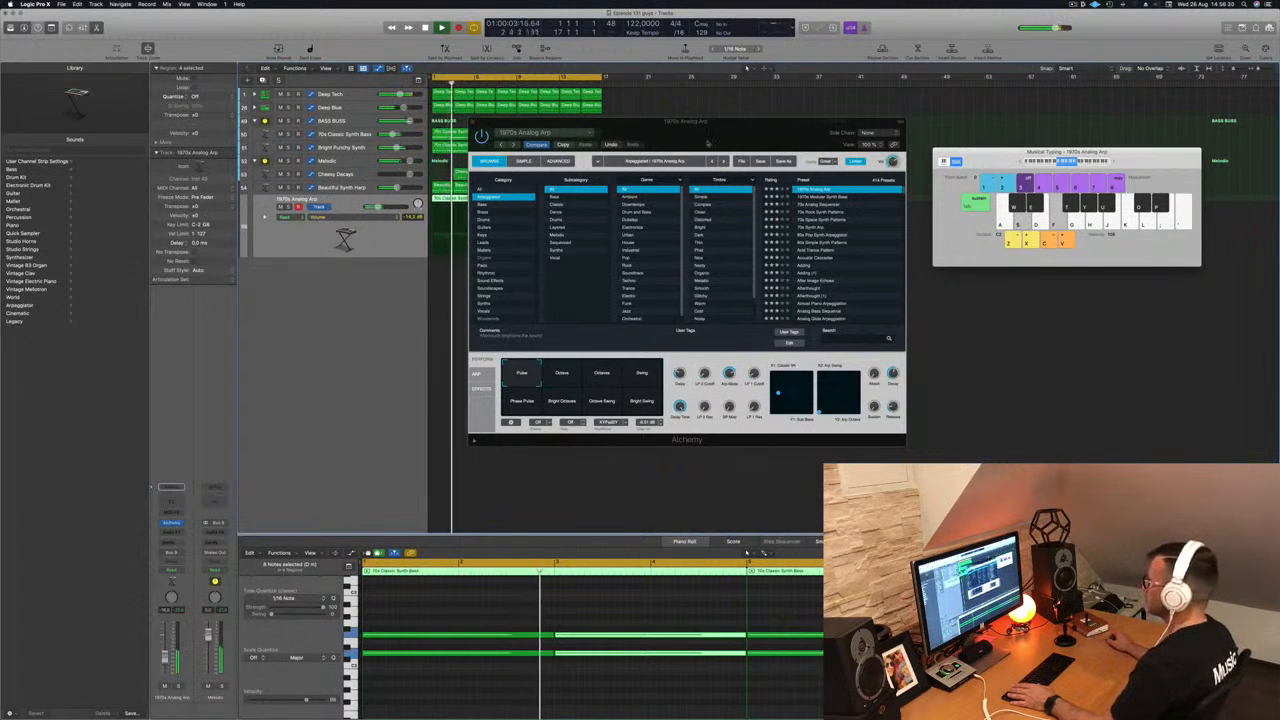
pyautogui.moveTo(679, 138); pyautogui.dragTo(781, 158)
pyautogui.moveTo(377, 207); pyautogui.dragTo(378, 207)
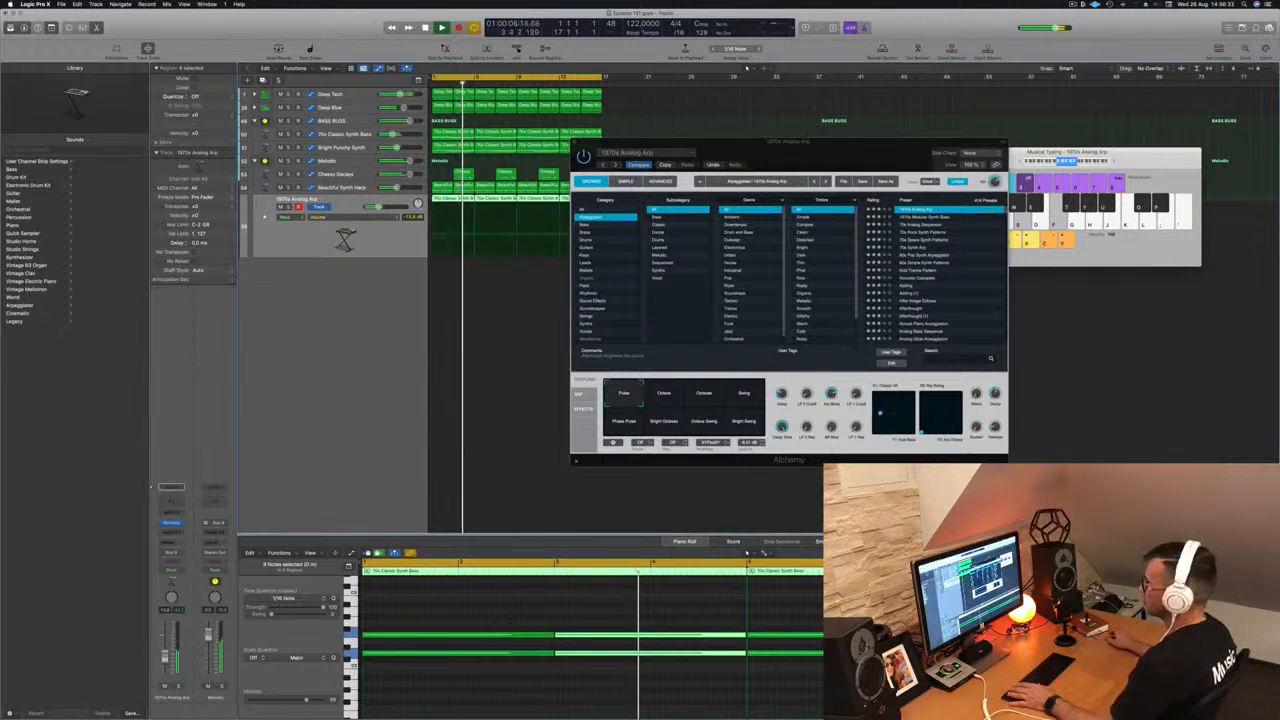
pyautogui.moveTo(820, 154); pyautogui.dragTo(927, 158)
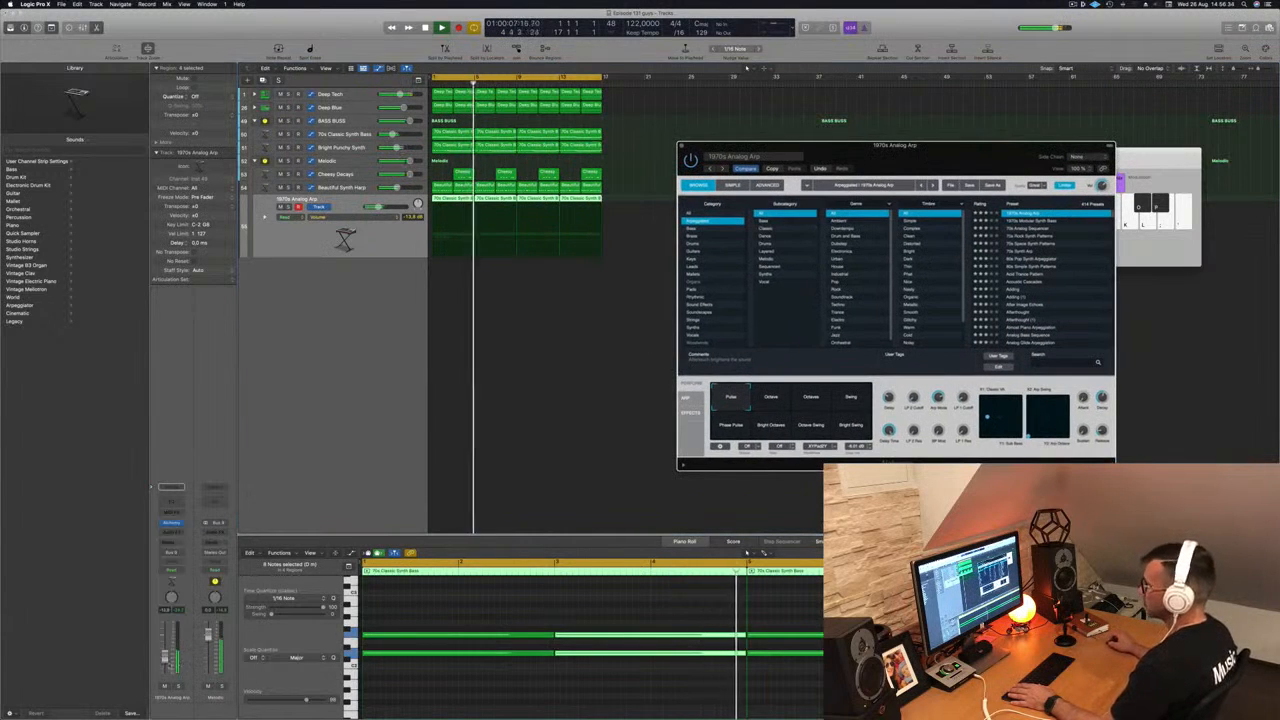
pyautogui.click(746, 67)
# Step: Restart playback from the beginning and insert a Channel EQ on the Melodic track stack
pyautogui.press('Return')
pyautogui.click(355, 161)
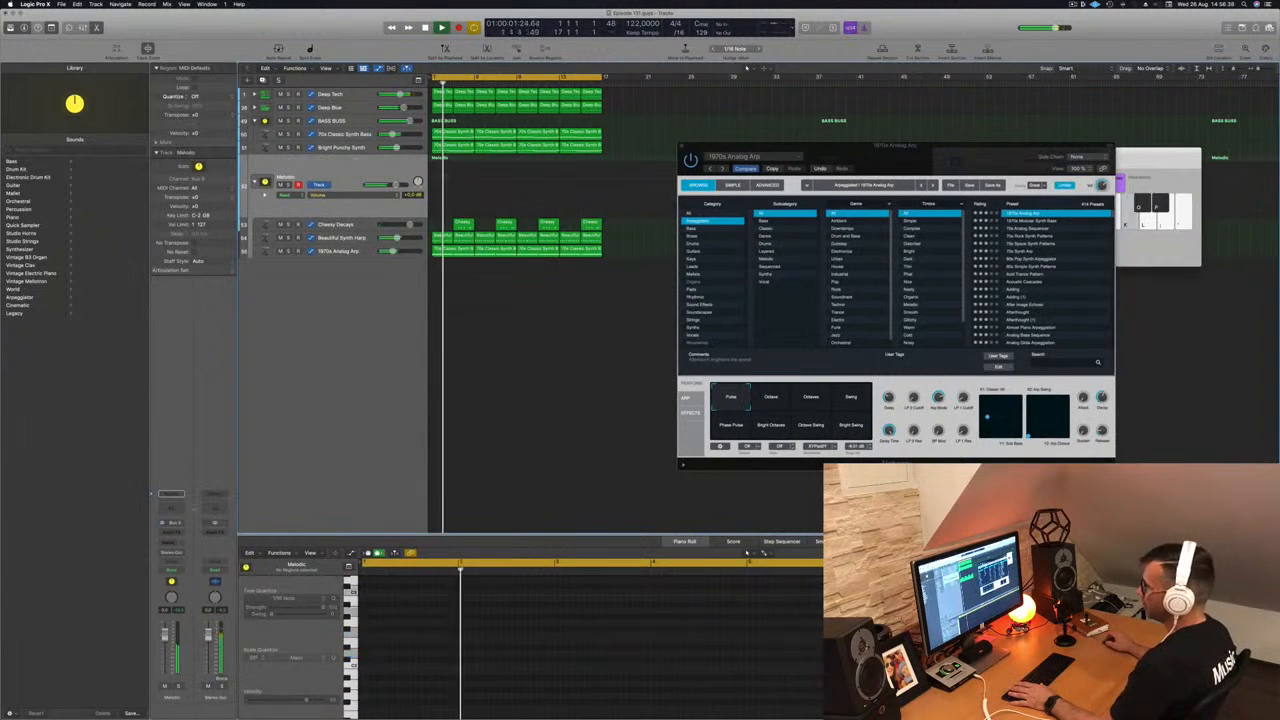
pyautogui.click(171, 508)
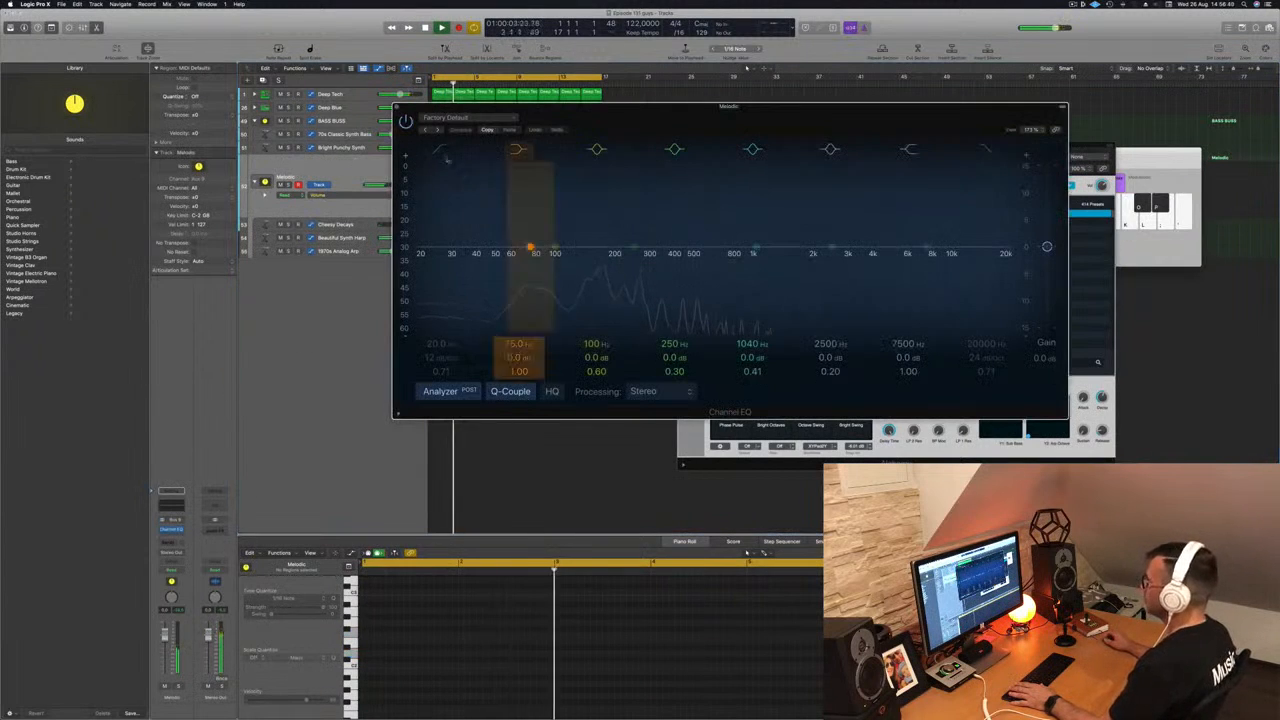
# Step: Enable the Channel EQ's low cut on the Melodic stack and set it to about 232 Hz at 18 dB/Oct
pyautogui.click(433, 350)
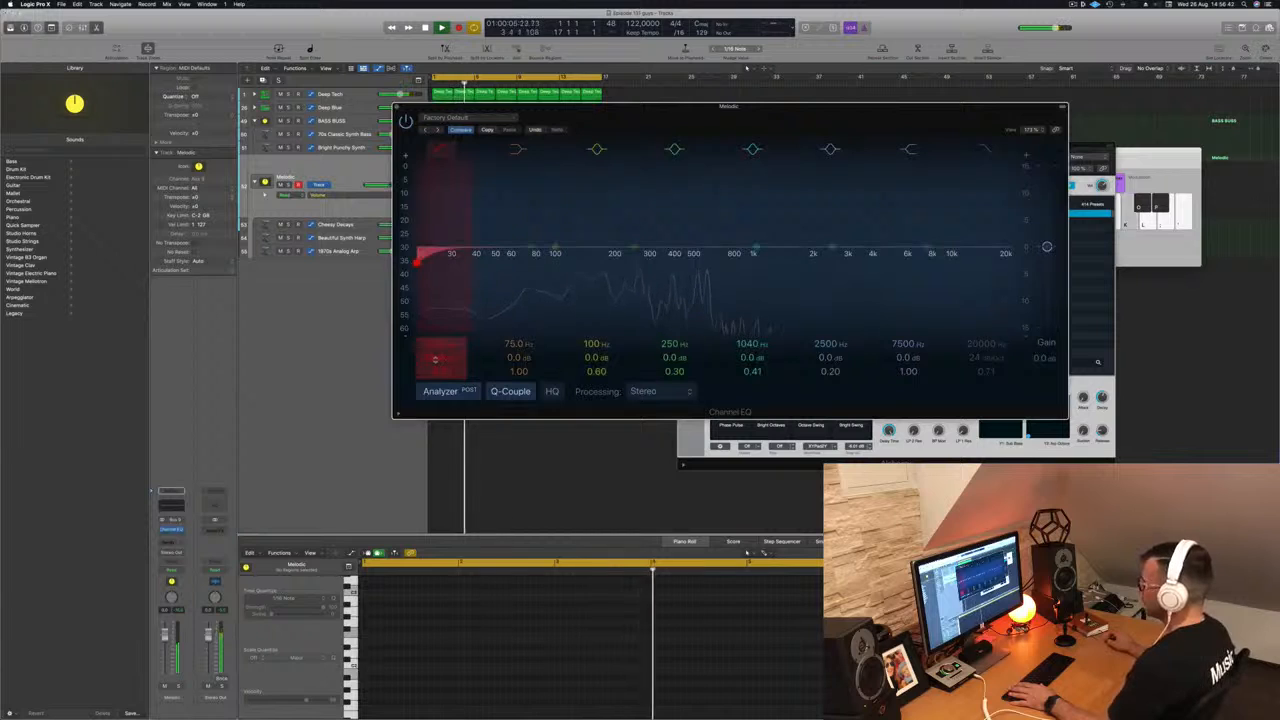
pyautogui.moveTo(436, 344); pyautogui.dragTo(436, 240)
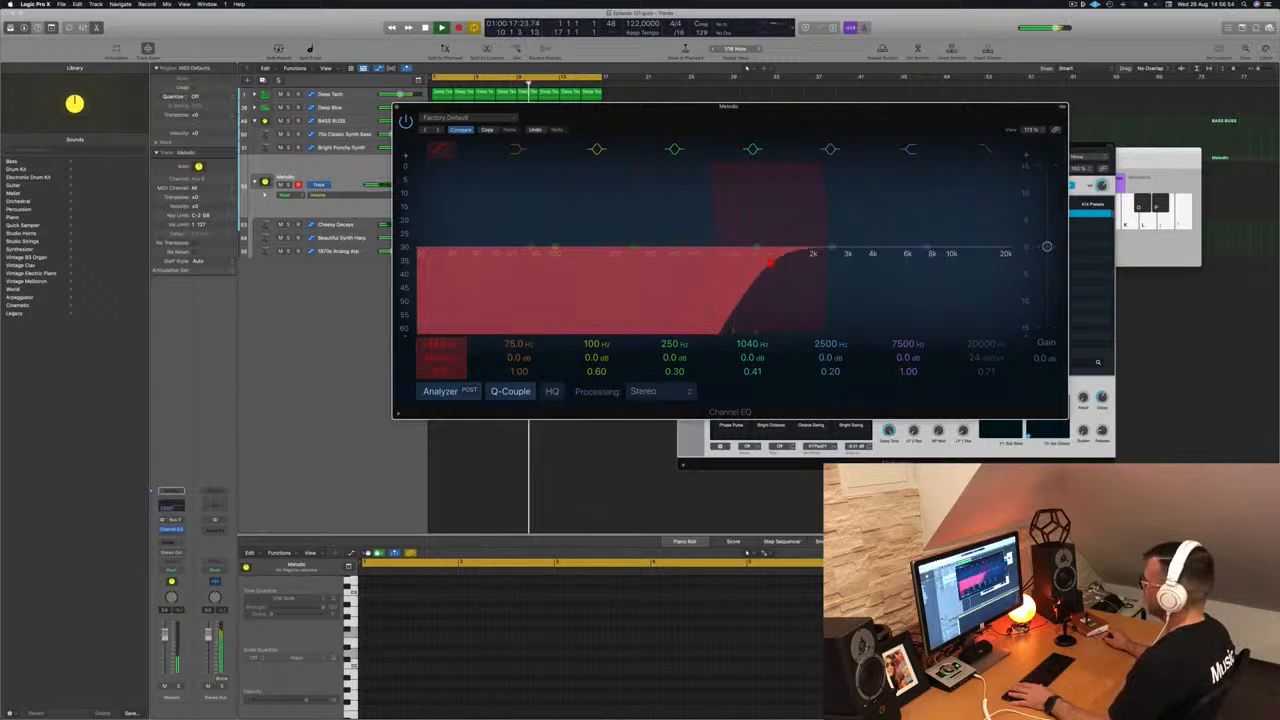
pyautogui.click(436, 342)
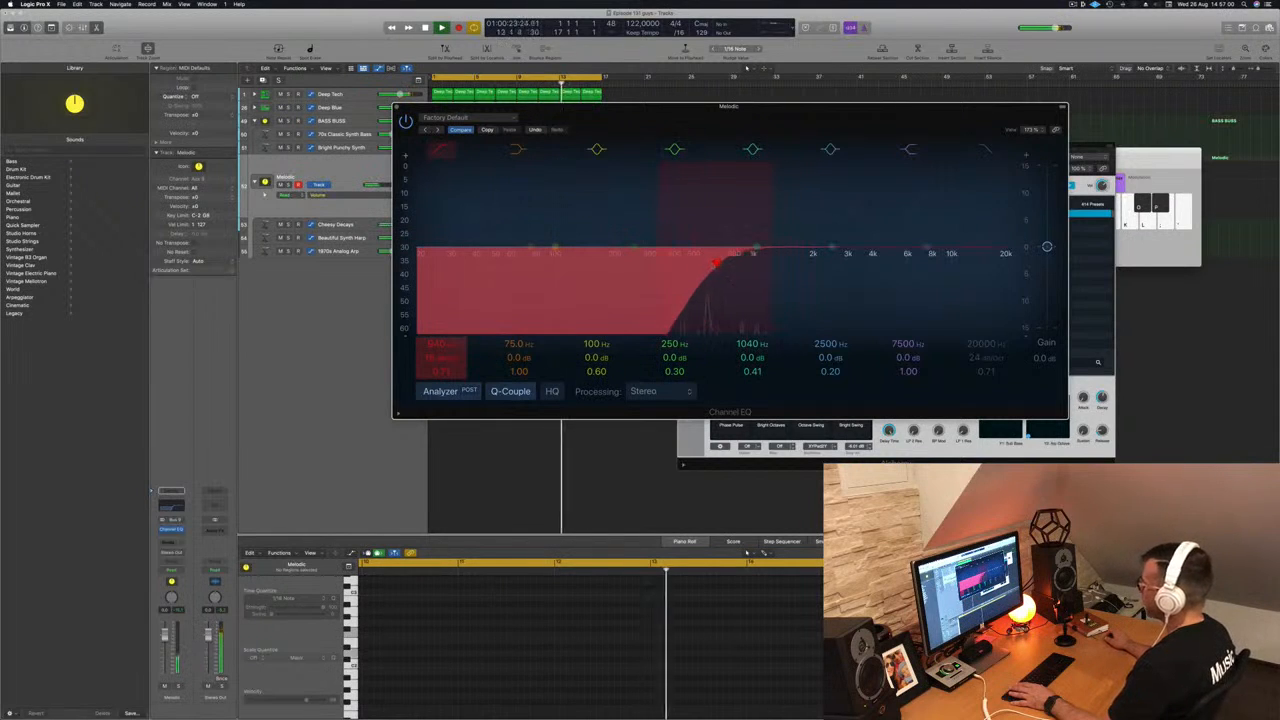
pyautogui.moveTo(638, 262); pyautogui.dragTo(631, 262)
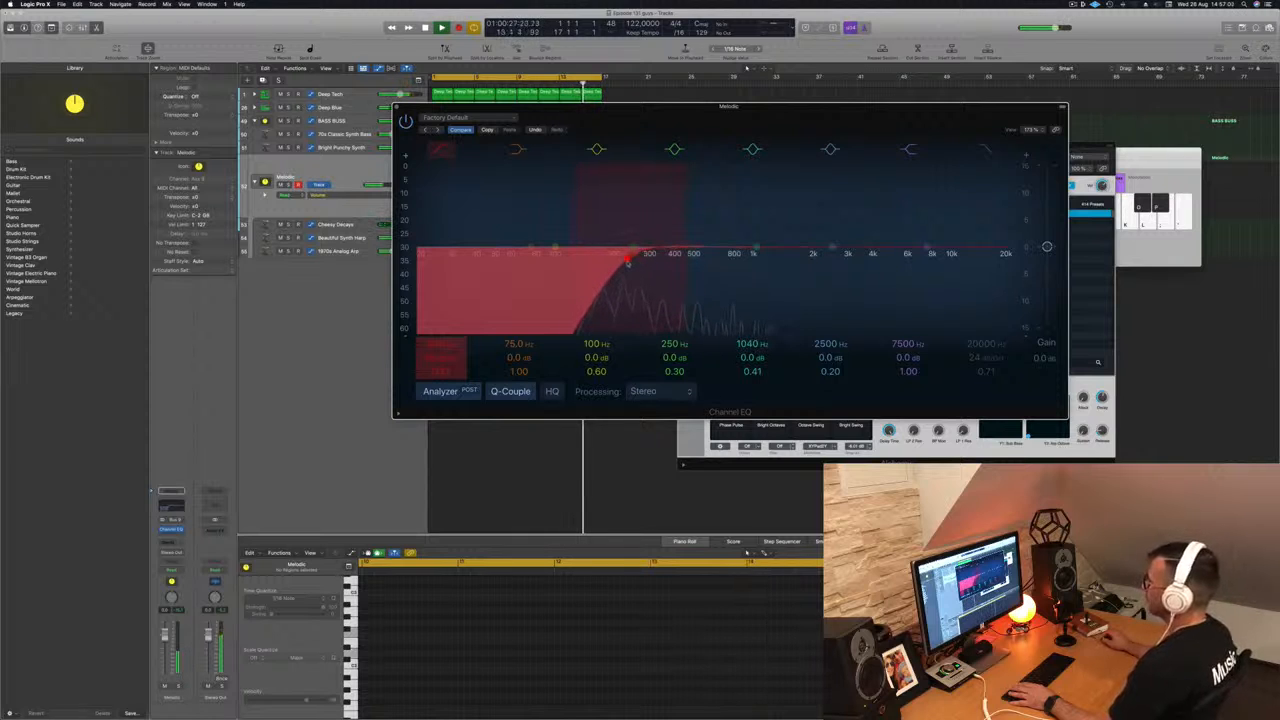
# Step: Add a send from the Melodic stack to Bus 10
pyautogui.click(328, 176)
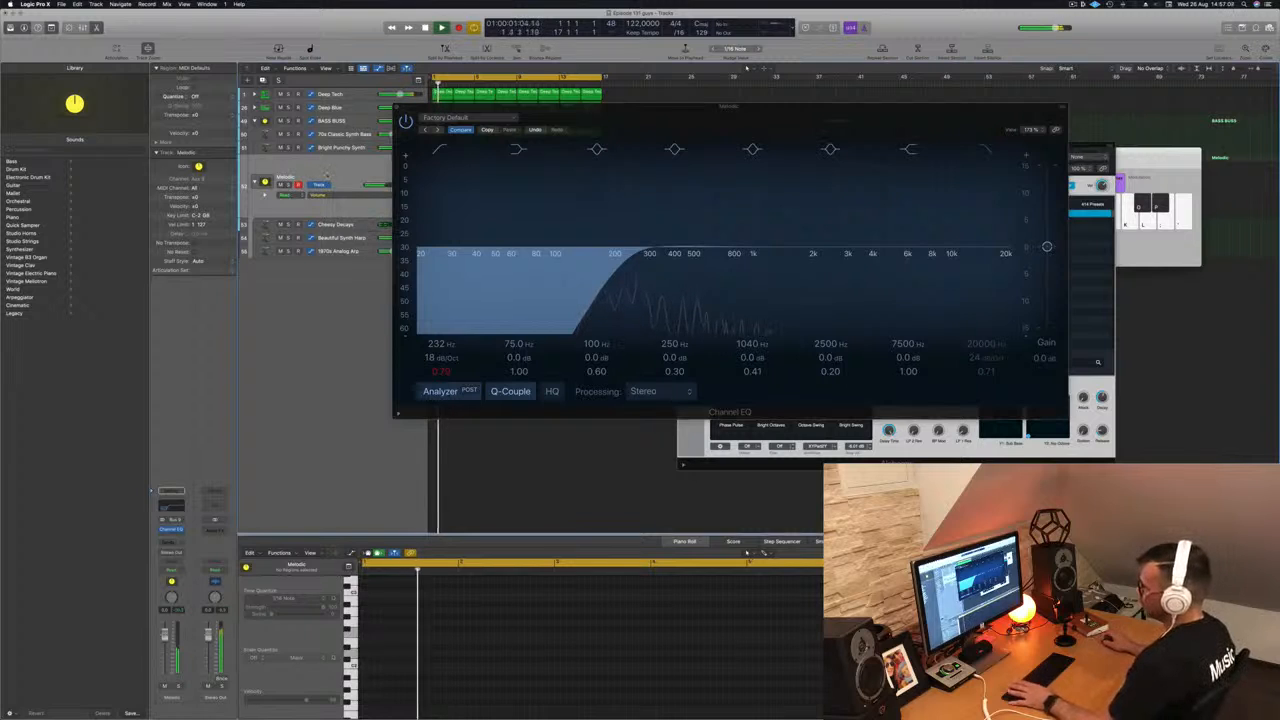
pyautogui.click(170, 542)
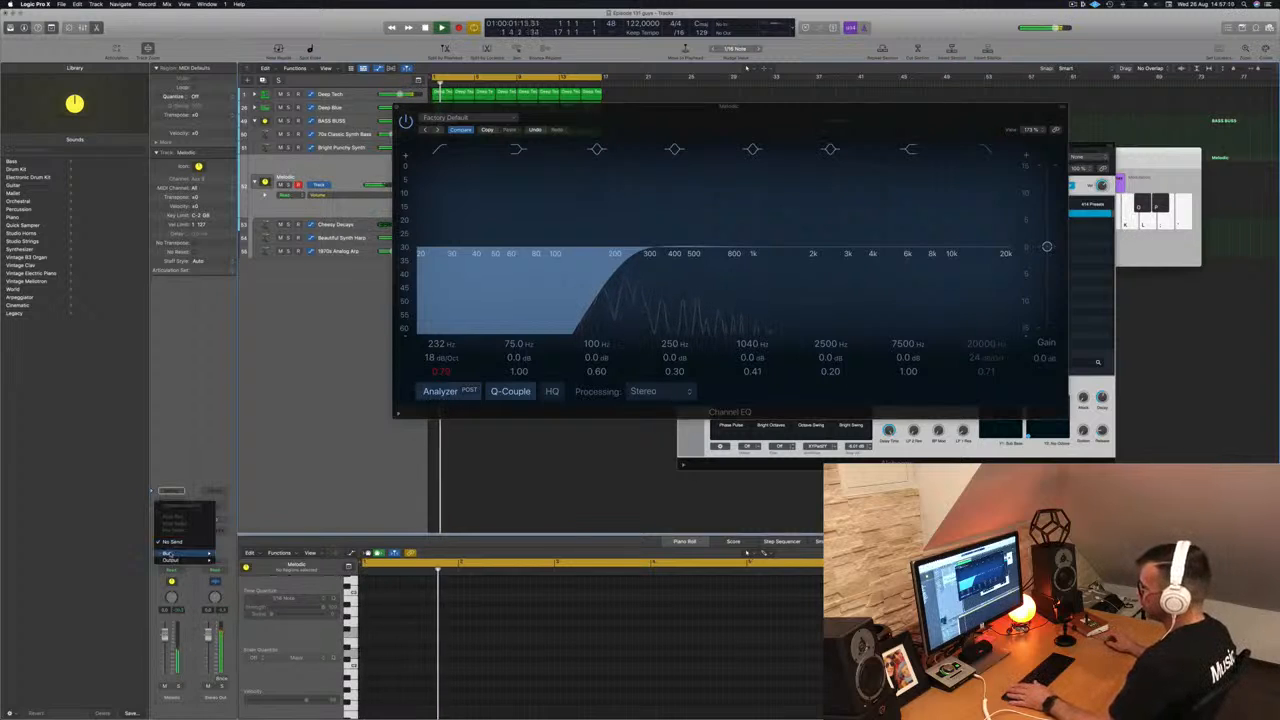
pyautogui.moveTo(170, 554)
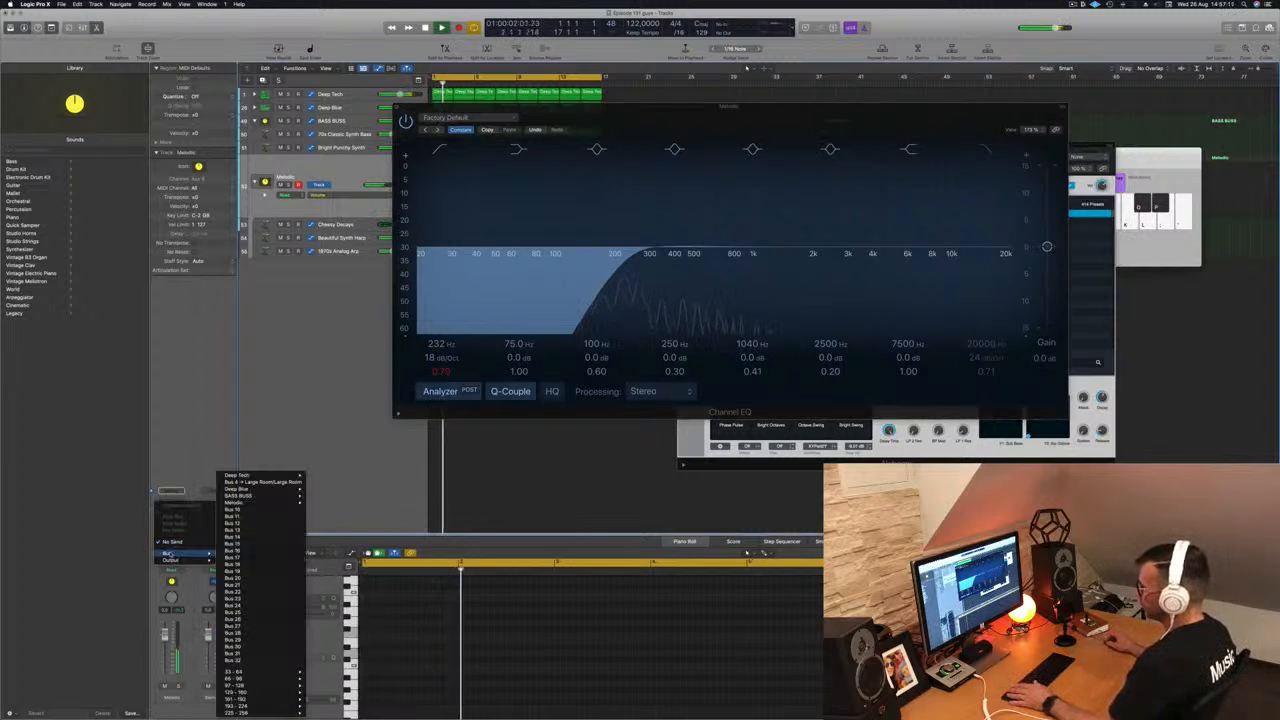
pyautogui.click(248, 511)
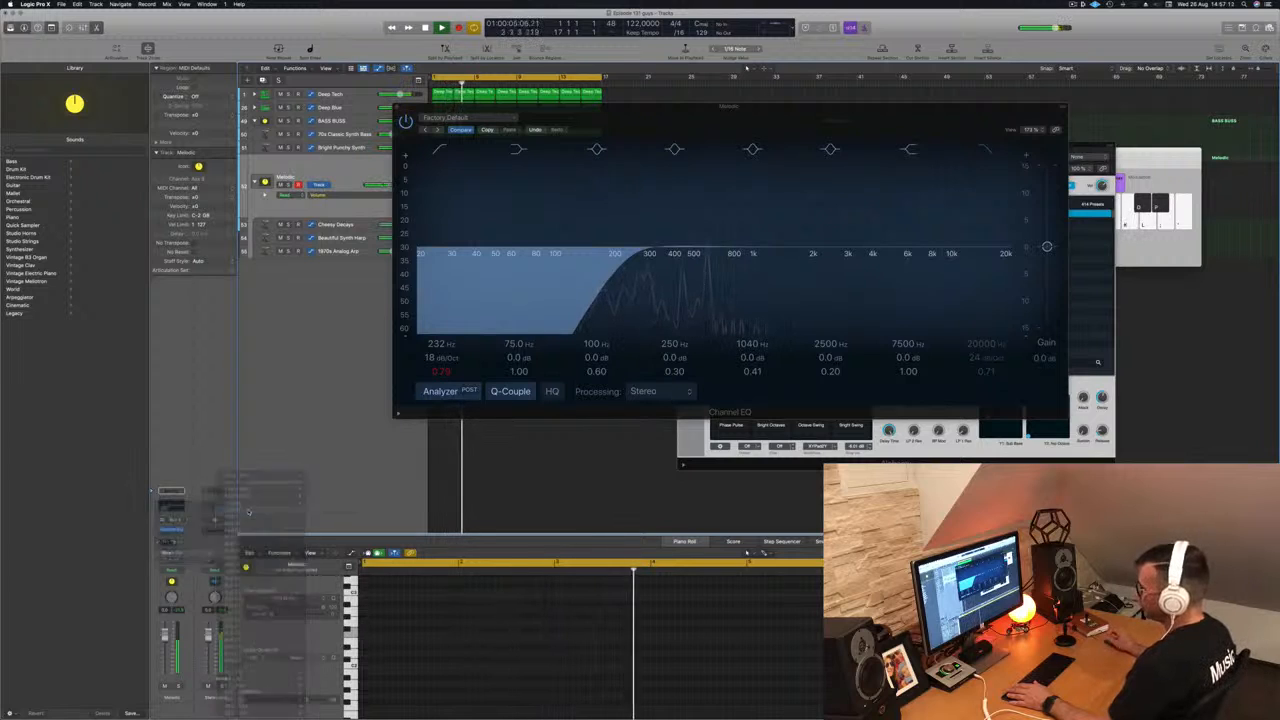
# Step: Insert a stereo SilverVerb on the Aux 10 channel and move the plug-in windows clear of the arrangement regions
pyautogui.press('space')
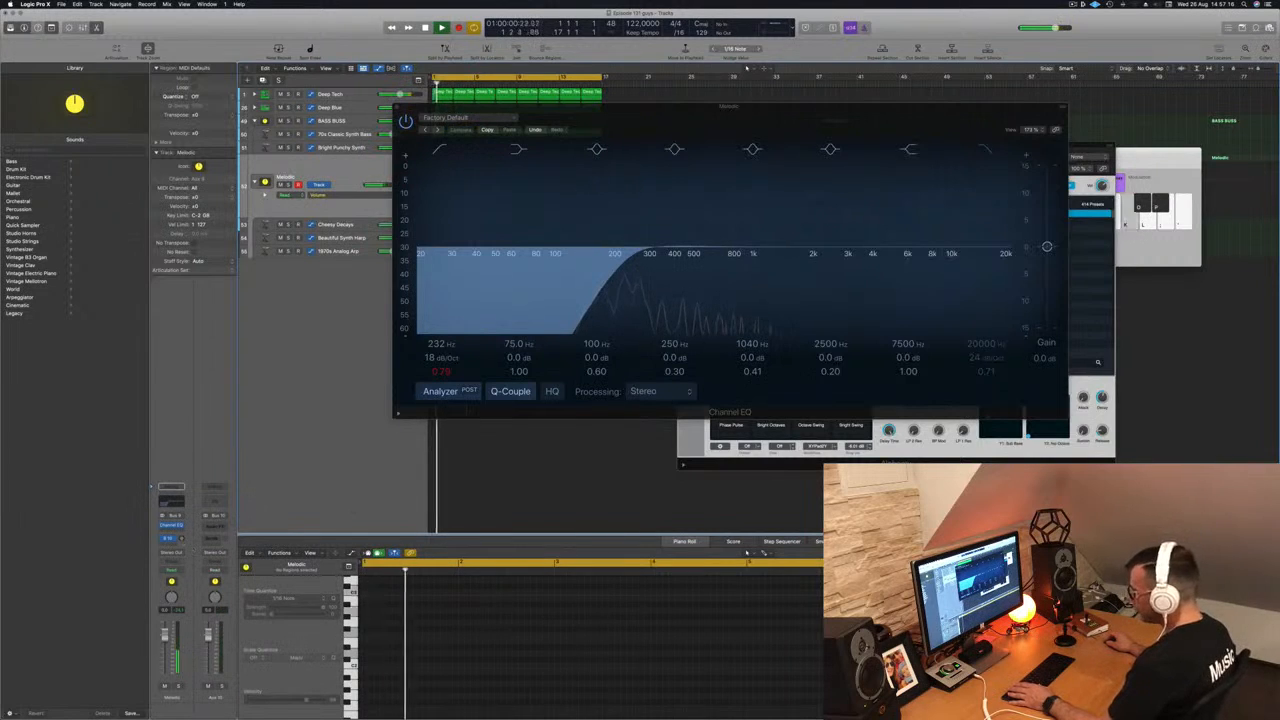
pyautogui.click(214, 522)
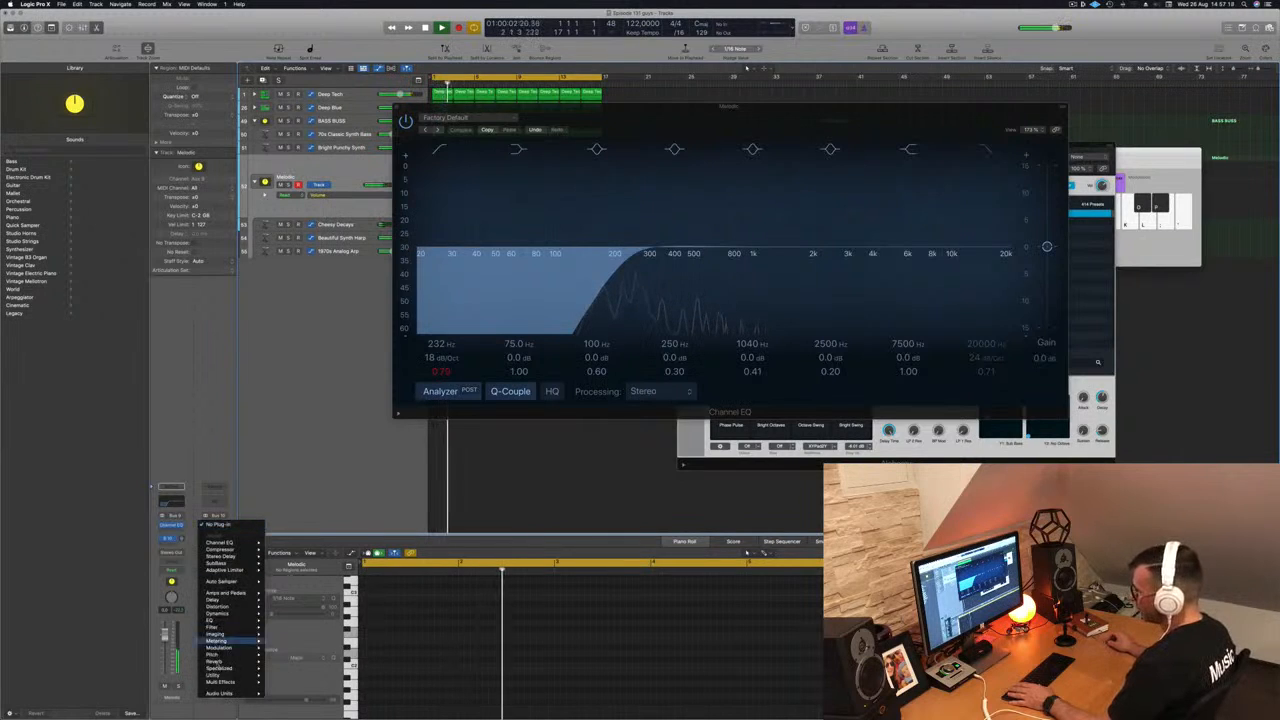
pyautogui.moveTo(226, 661)
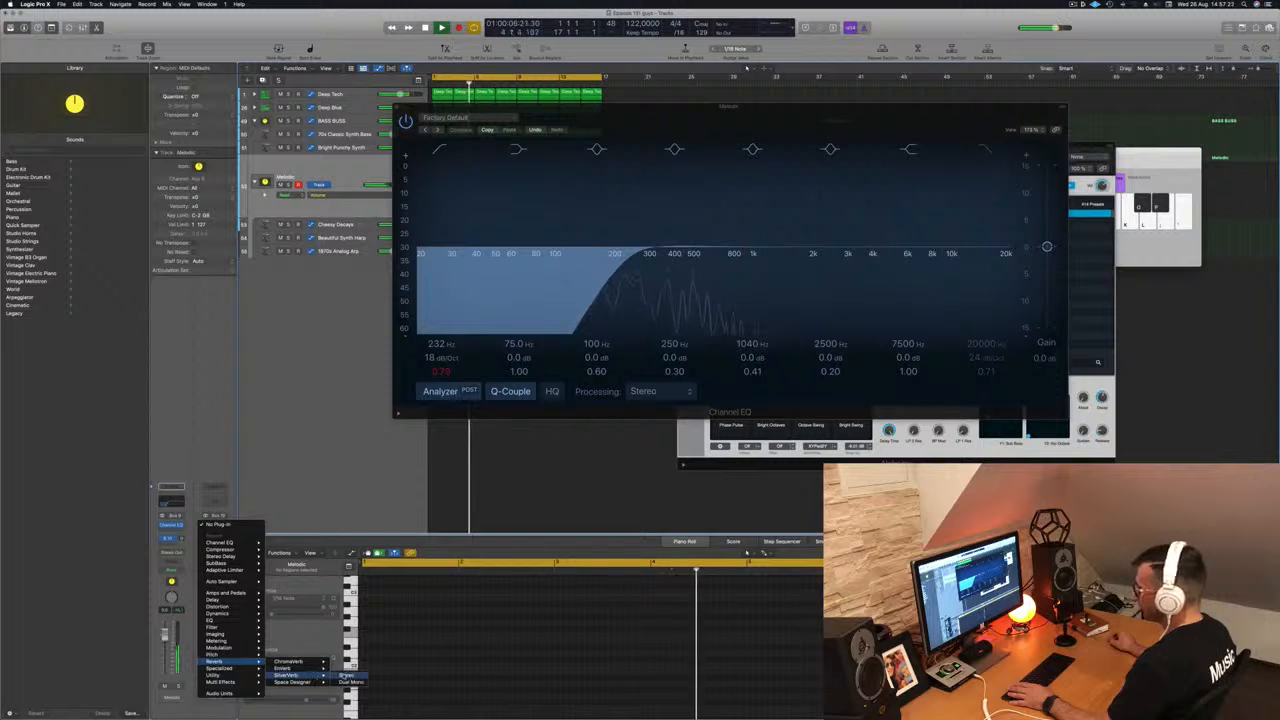
pyautogui.click(348, 676)
pyautogui.moveTo(731, 117); pyautogui.dragTo(553, 209)
pyautogui.moveTo(820, 112); pyautogui.dragTo(1228, 104)
pyautogui.moveTo(578, 215); pyautogui.dragTo(746, 267)
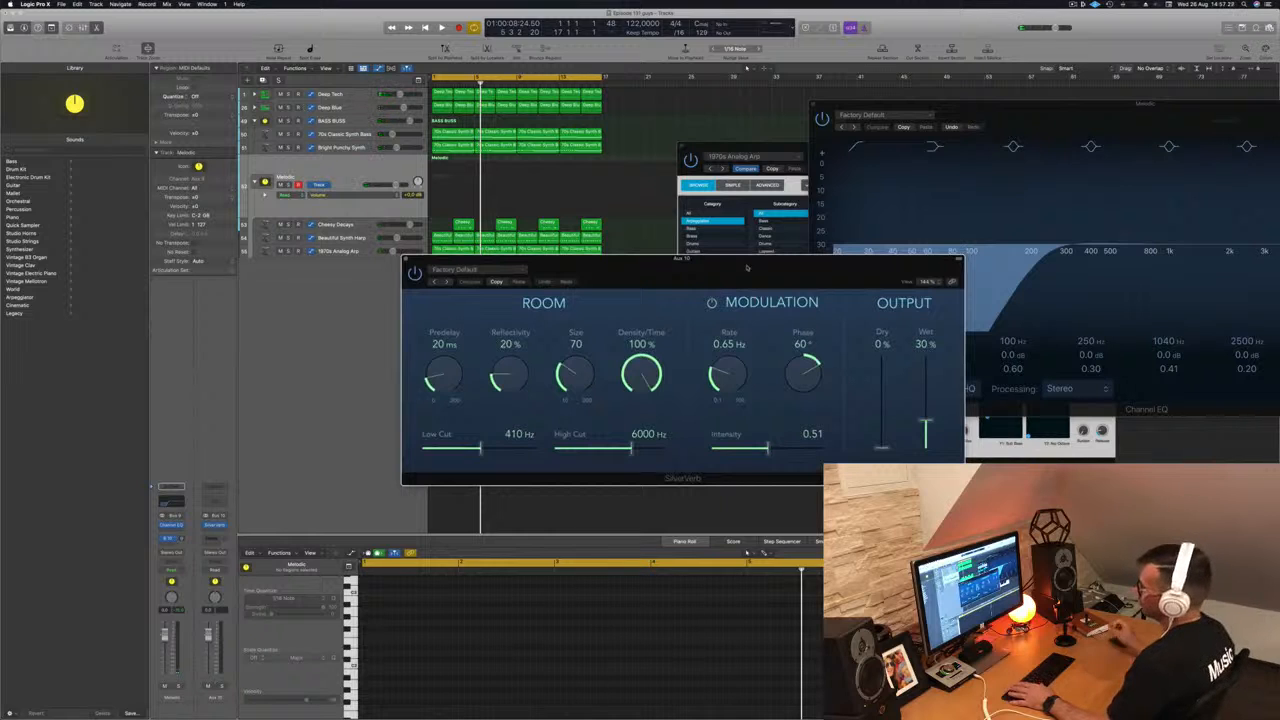
# Step: Set SilverVerb to 100% wet with the grandiose preset and raise the Melodic stack's send level to Aux 10
pyautogui.press('space')
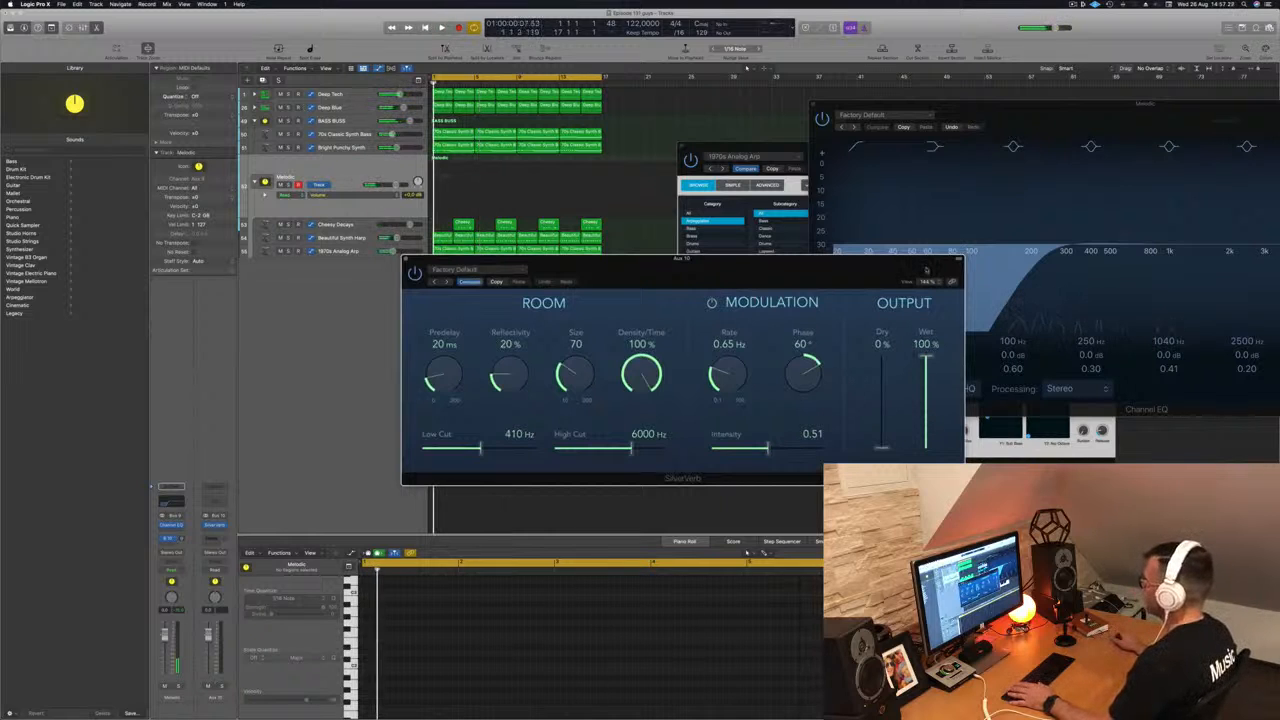
pyautogui.click(485, 272)
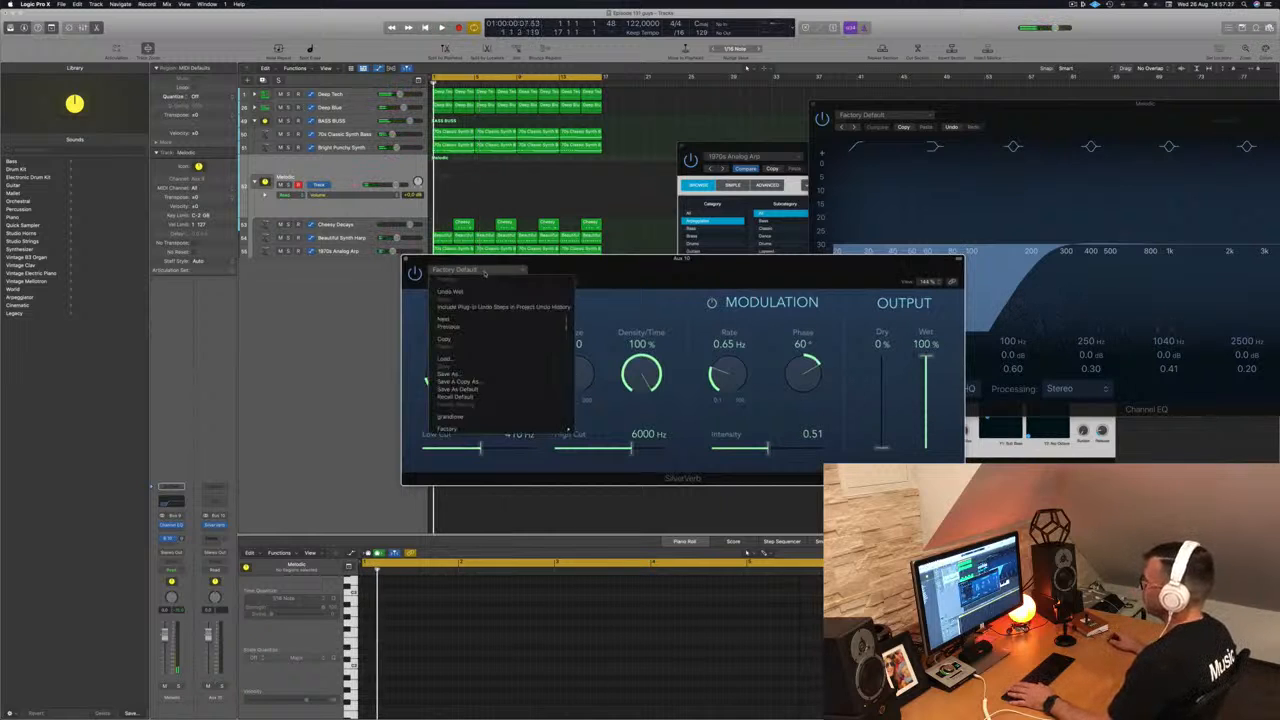
pyautogui.click(452, 416)
pyautogui.moveTo(762, 284); pyautogui.dragTo(919, 283)
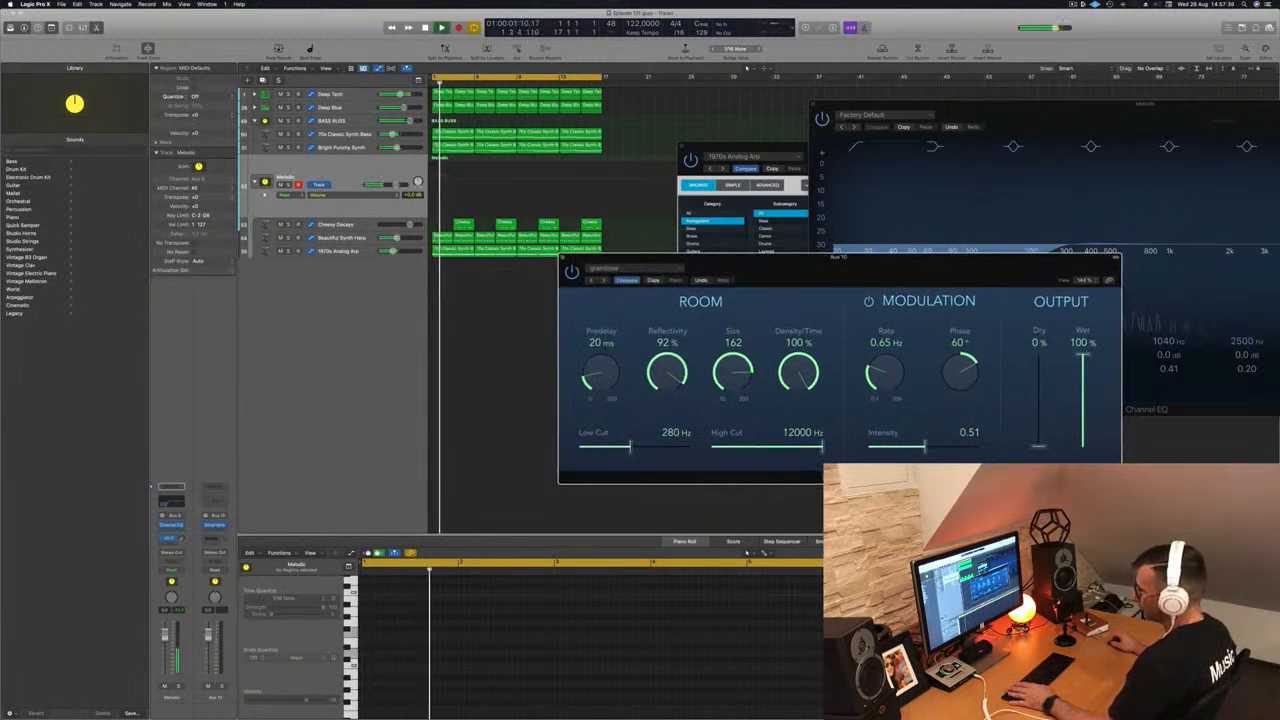
pyautogui.moveTo(181, 539); pyautogui.dragTo(181, 535)
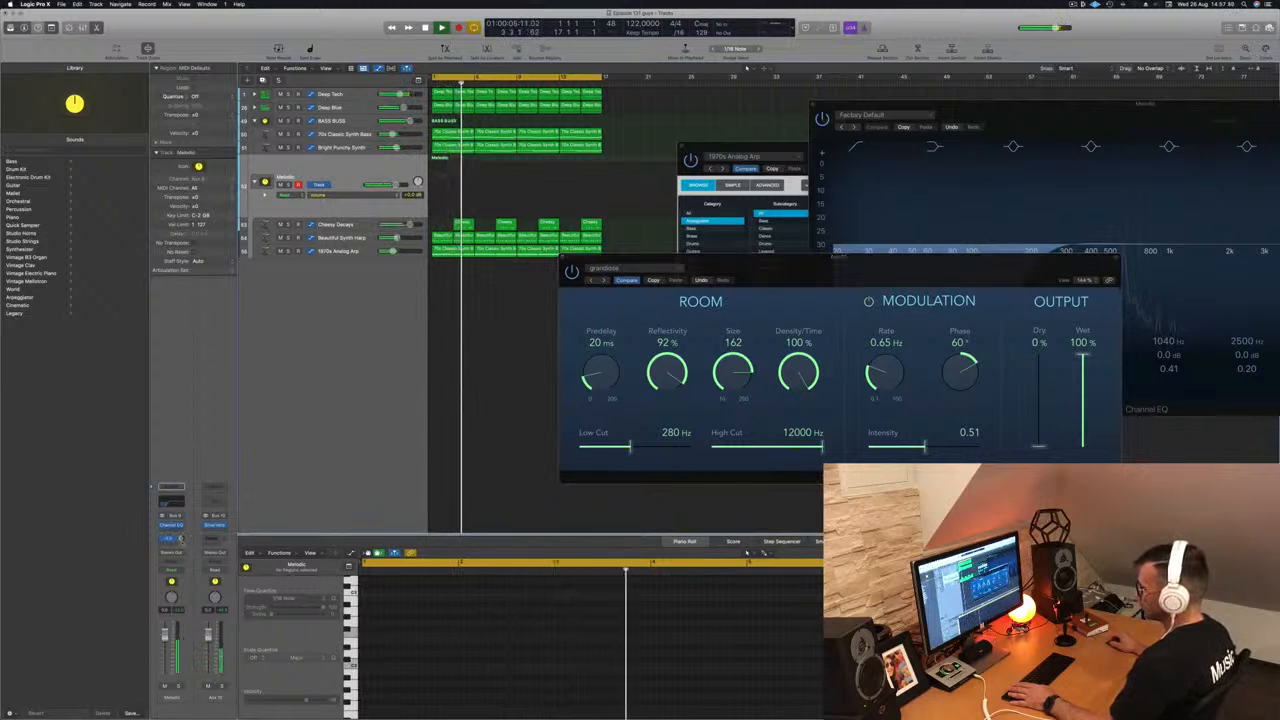
pyautogui.press('Return')
# Step: Insert a Channel EQ on Aux 10 and enable its low cut at about 488 Hz with a 12 dB/Oct slope
pyautogui.click(213, 504)
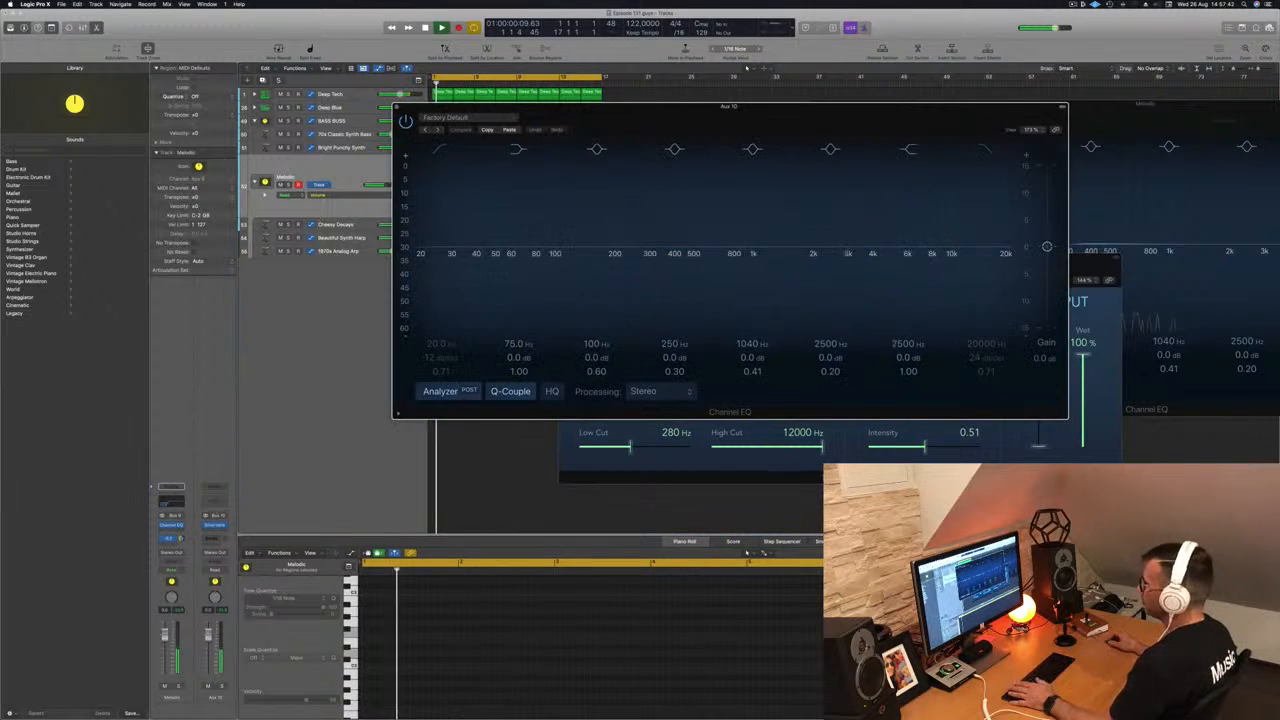
pyautogui.click(444, 158)
pyautogui.moveTo(486, 226); pyautogui.dragTo(682, 207)
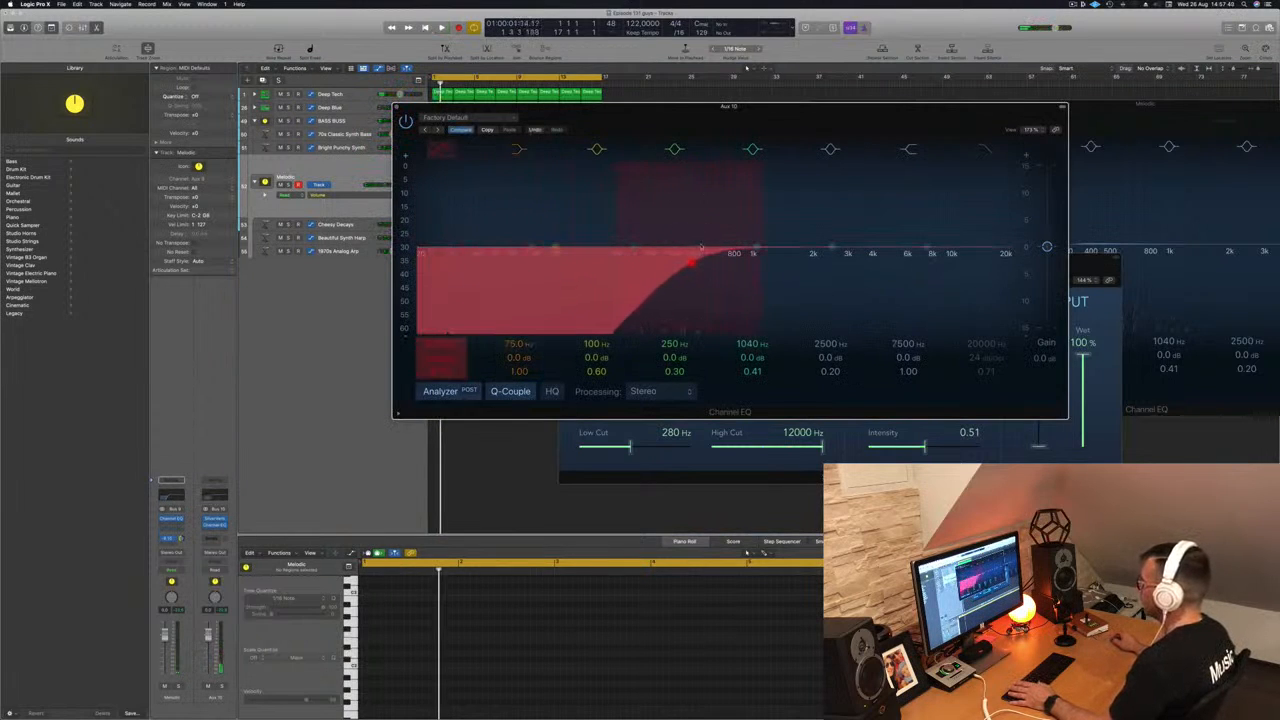
pyautogui.press('space')
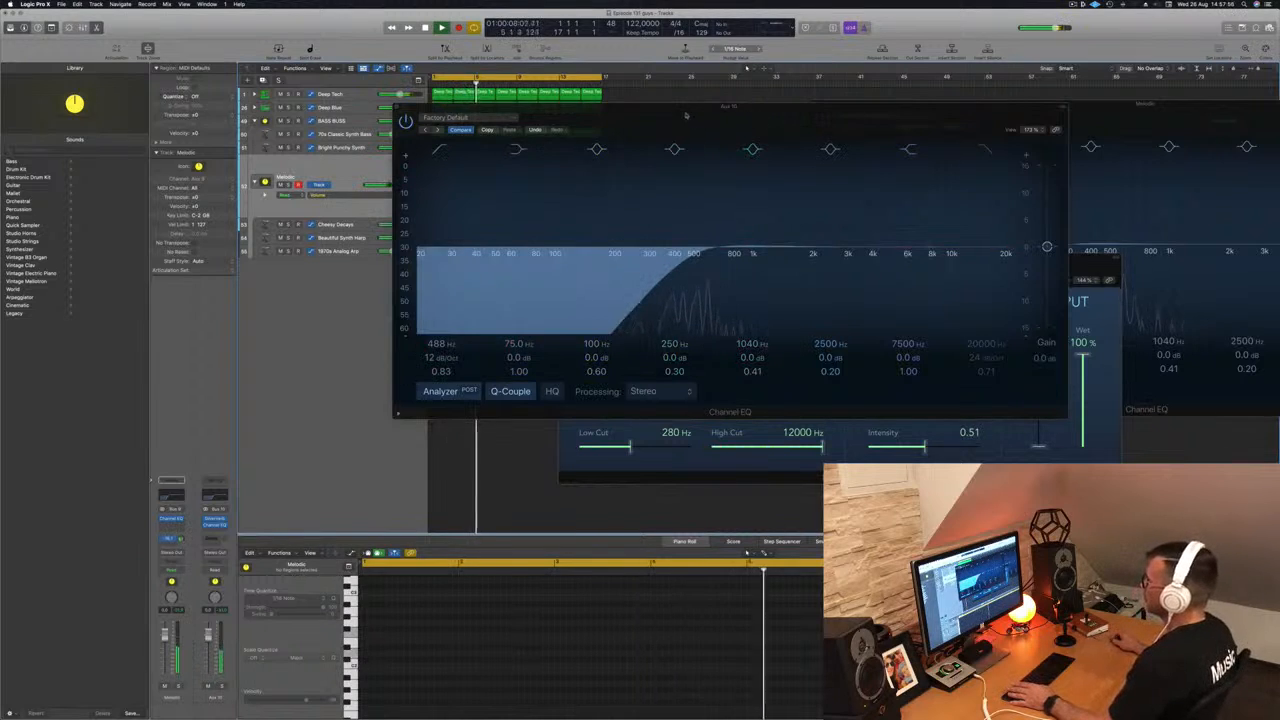
pyautogui.moveTo(404, 109); pyautogui.dragTo(797, 123)
pyautogui.press('space')
pyautogui.press('space')
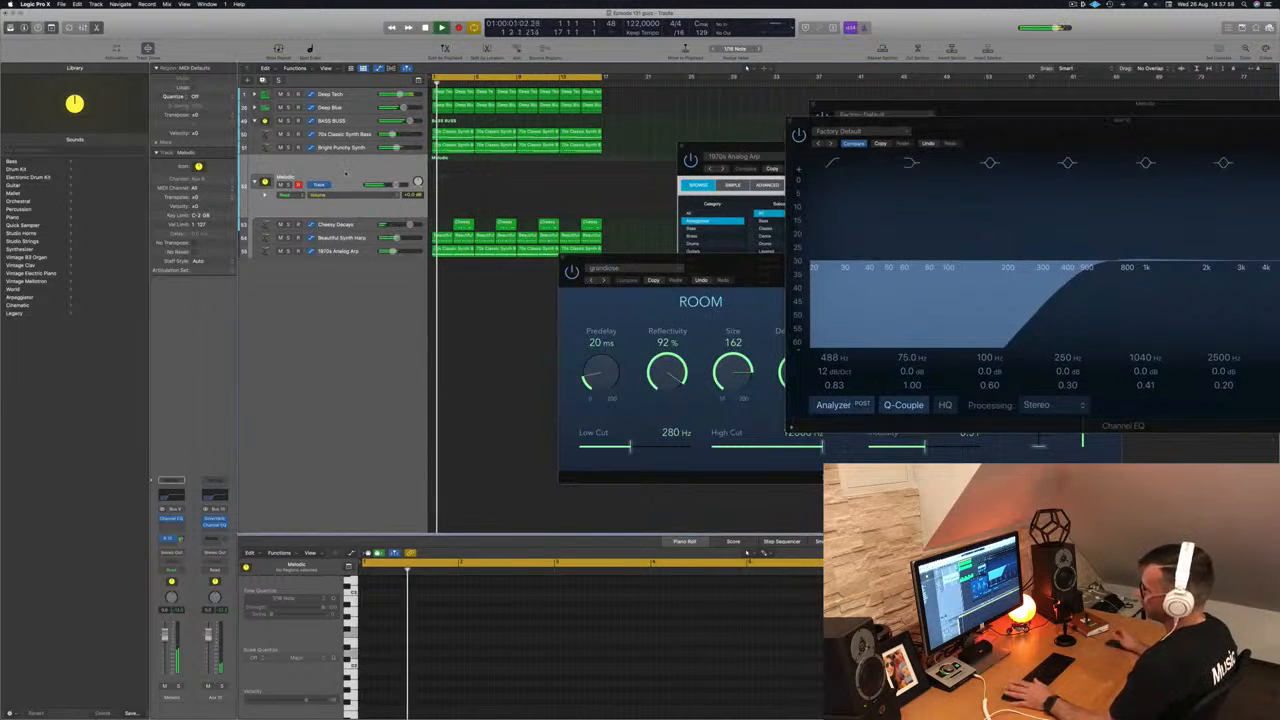
# Step: Set the Melodic stack's automation mode to Touch and record a short send-level movement to Aux 10
pyautogui.click(171, 569)
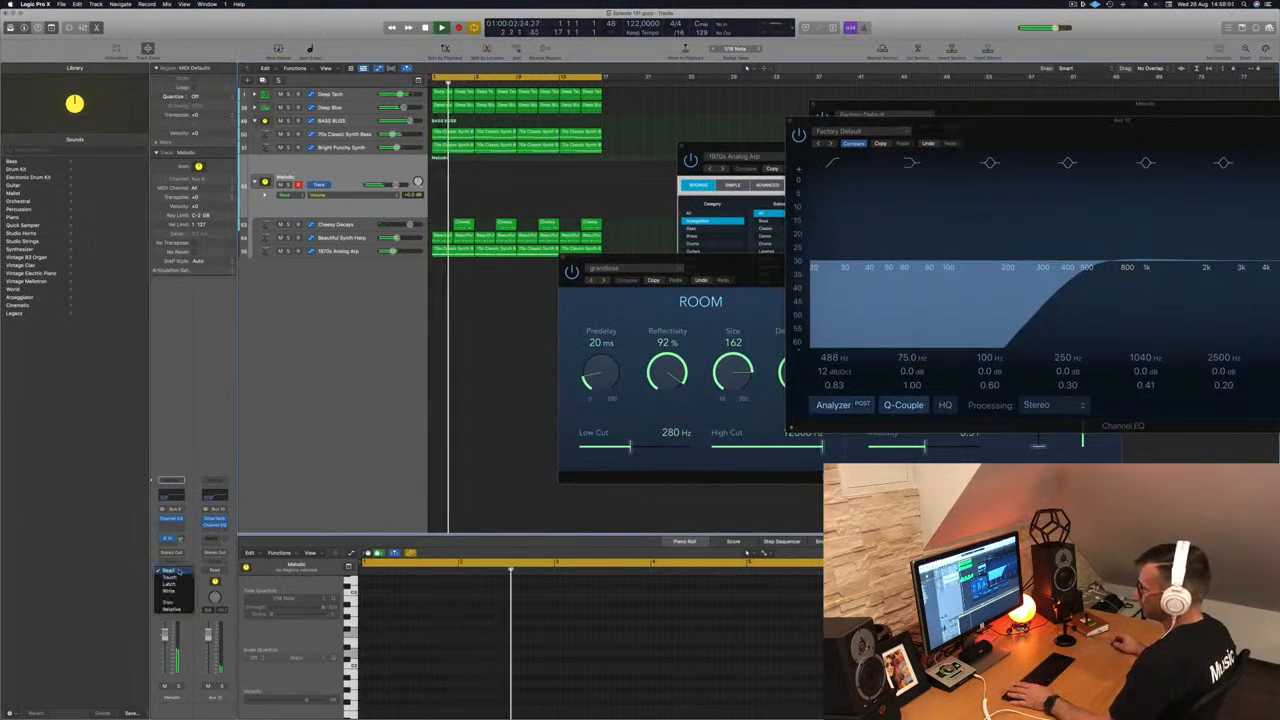
pyautogui.click(169, 577)
pyautogui.press('Return')
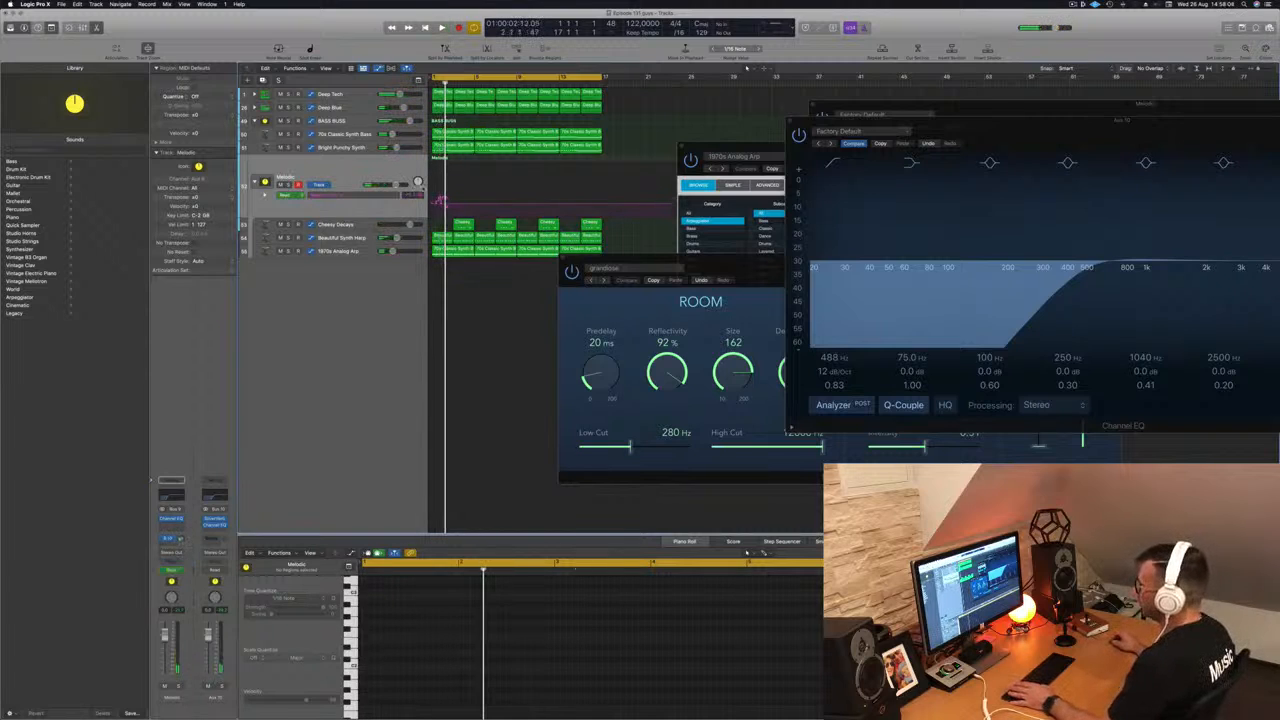
# Step: Clear the recorded wiggle and shape the Melodic stack's send automation into a ramp rising from bar 1 to bar 17
pyautogui.moveTo(444, 203); pyautogui.dragTo(434, 205)
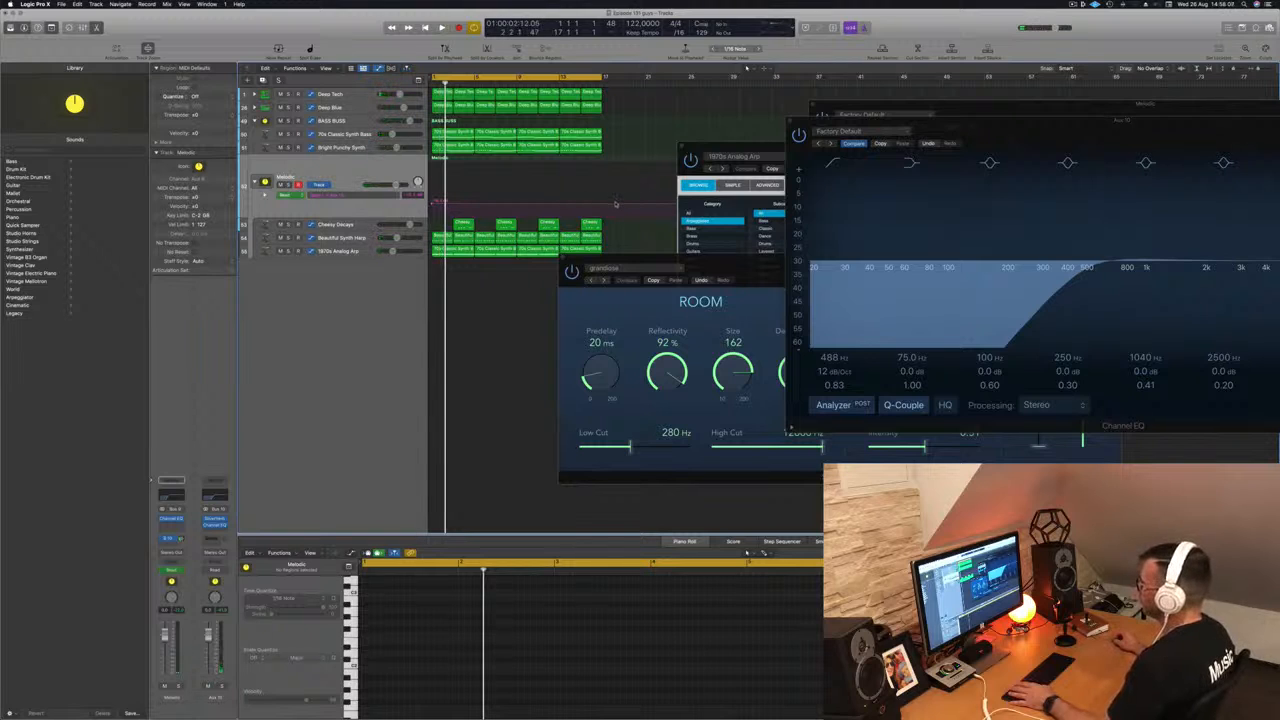
pyautogui.moveTo(602, 206)
pyautogui.mouseDown()
pyautogui.moveTo(603, 187)
pyautogui.moveTo(614, 205)
pyautogui.moveTo(603, 206)
pyautogui.mouseUp()
pyautogui.press('space')
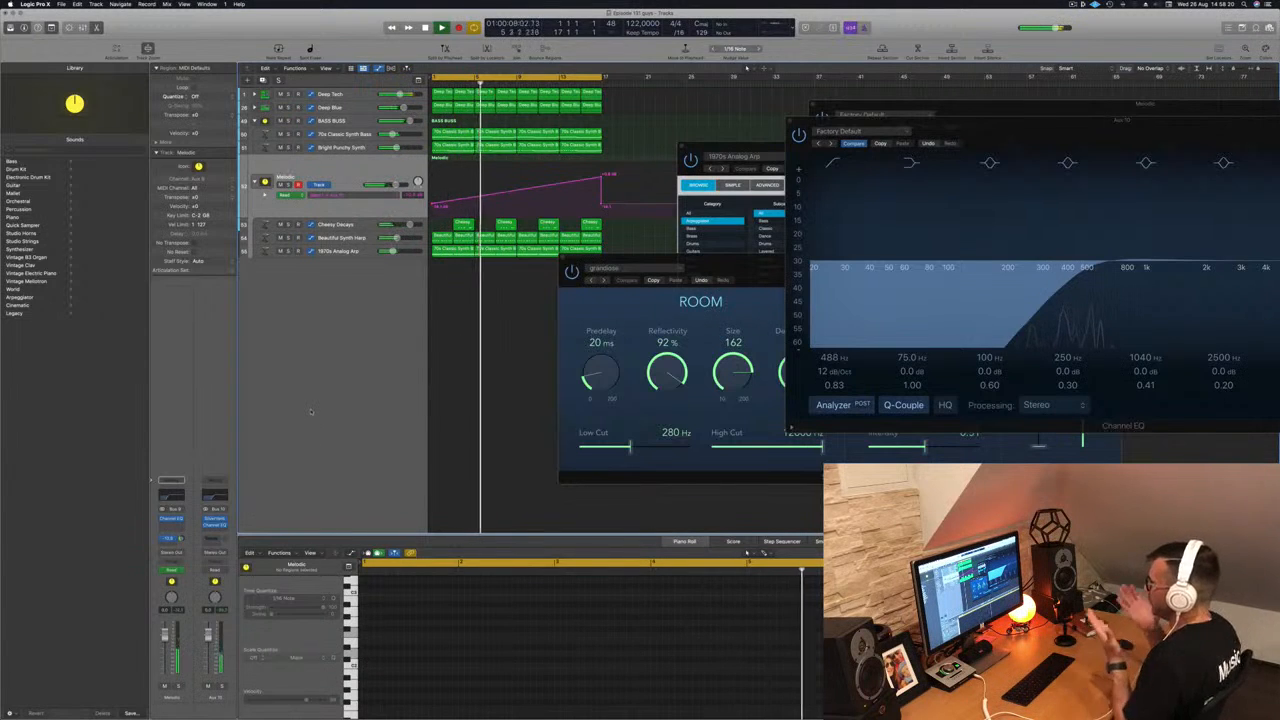
# Step: Close the SilverVerb window and lower the low cut of Aux 10's Channel EQ to about 418 Hz
pyautogui.moveTo(751, 270); pyautogui.dragTo(737, 339)
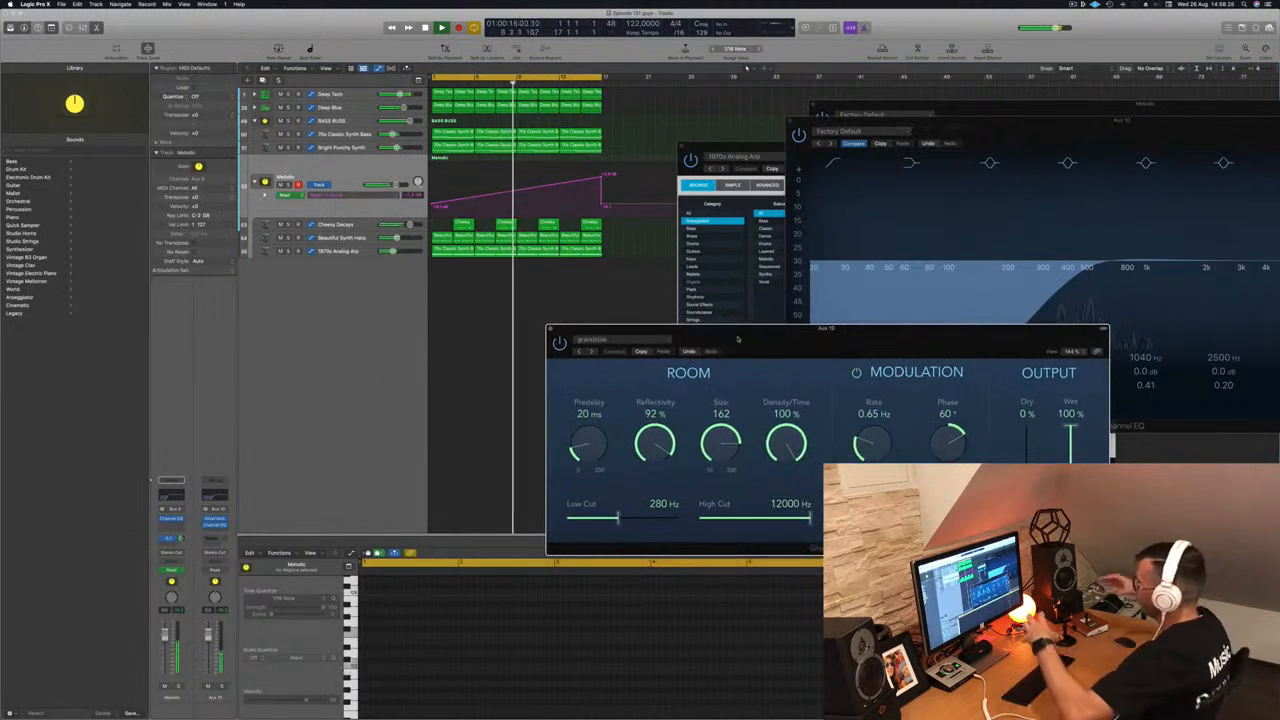
pyautogui.moveTo(737, 339); pyautogui.dragTo(691, 351)
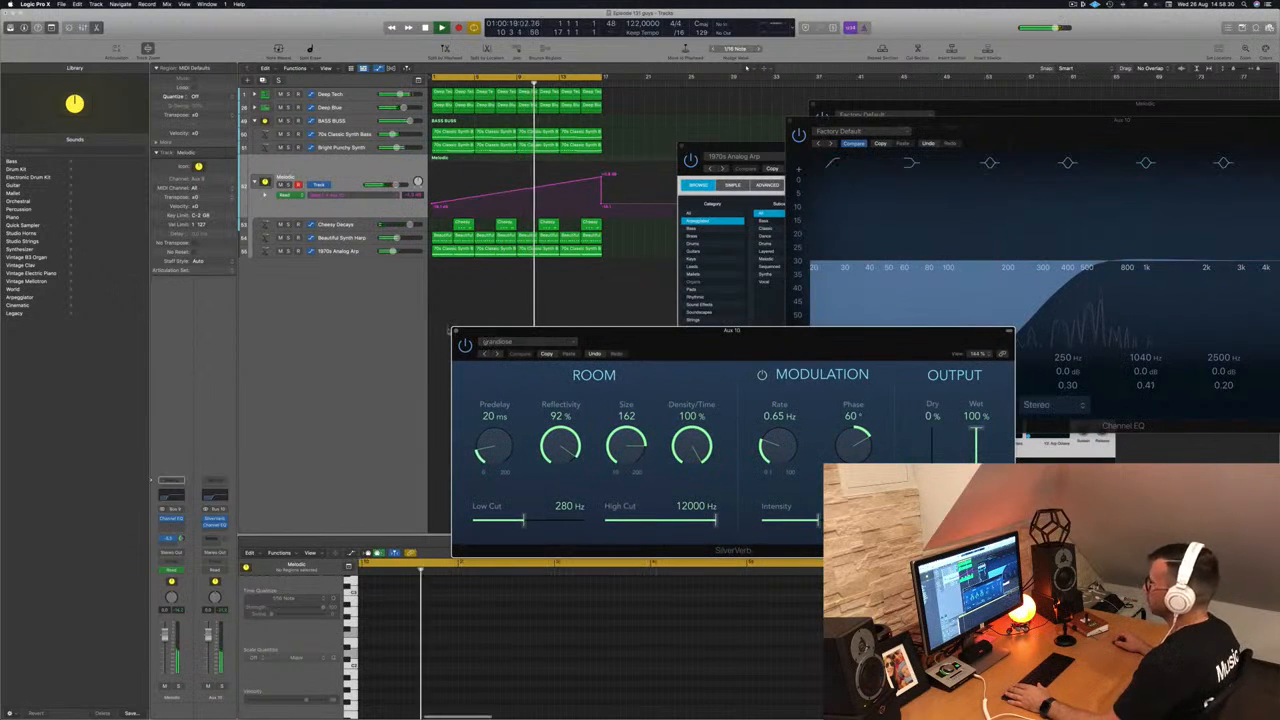
pyautogui.click(456, 332)
pyautogui.moveTo(1074, 124); pyautogui.dragTo(822, 256)
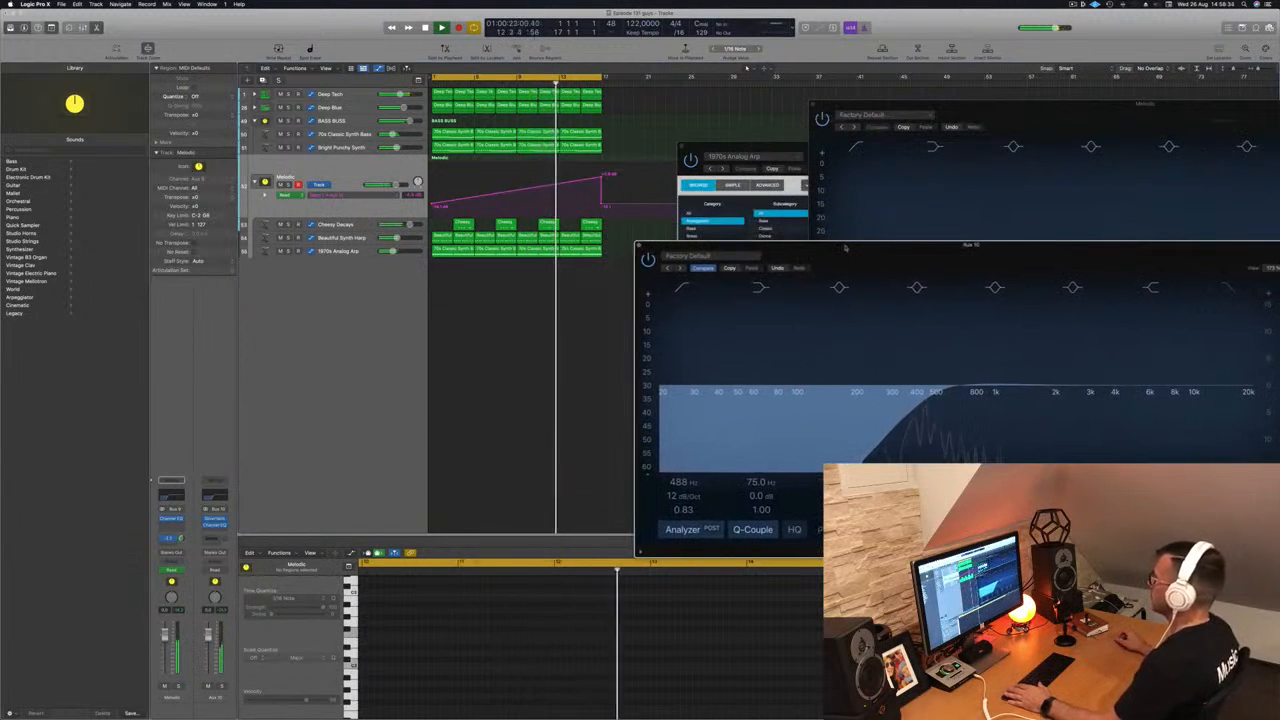
pyautogui.moveTo(935, 393)
pyautogui.mouseDown()
pyautogui.moveTo(883, 395)
pyautogui.moveTo(920, 392)
pyautogui.mouseUp()
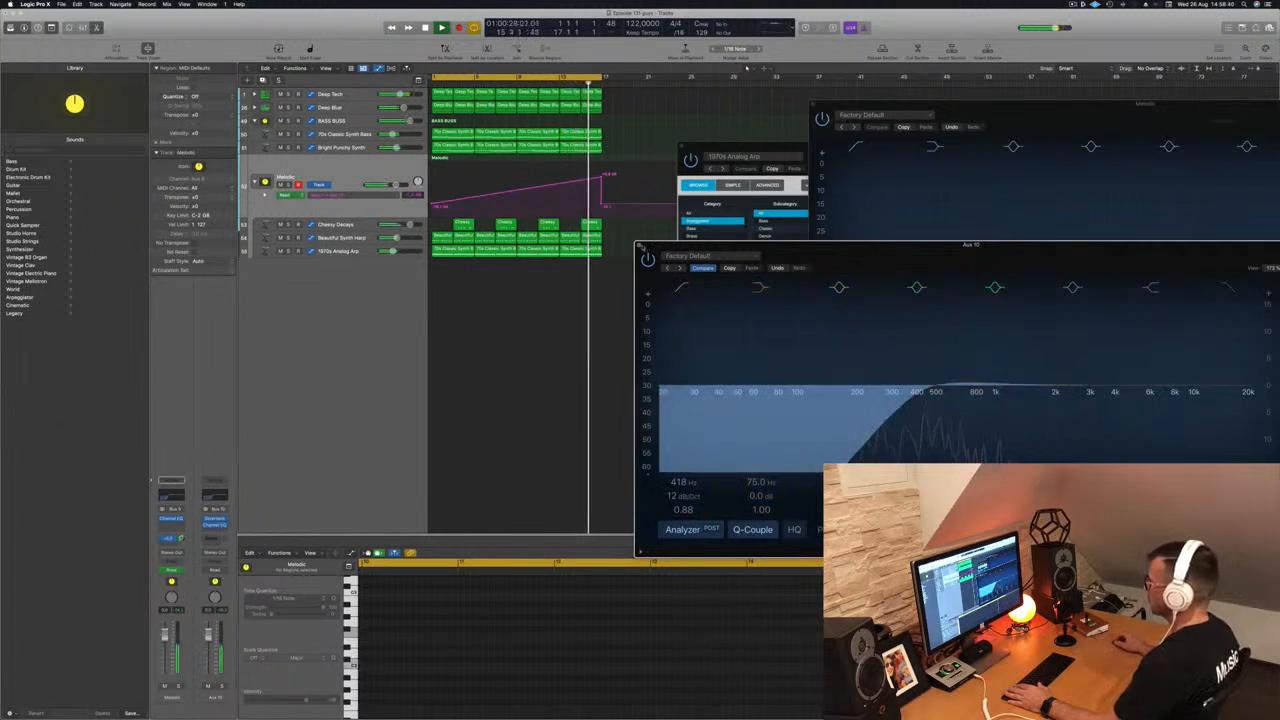
pyautogui.click(639, 245)
# Step: Move the Alchemy window aside and lower the peak of the Melodic send automation ramp at bar 17
pyautogui.hscroll(-2, 614, 233)
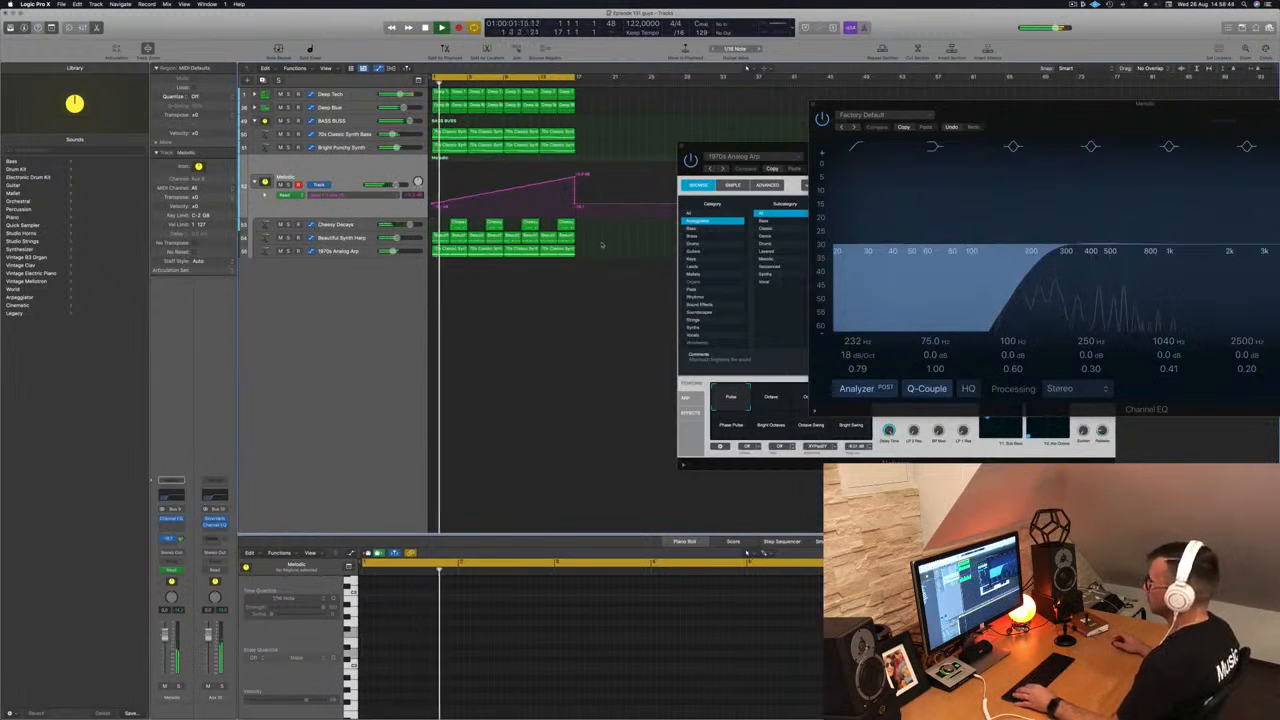
pyautogui.moveTo(761, 150); pyautogui.dragTo(960, 238)
pyautogui.click(621, 337)
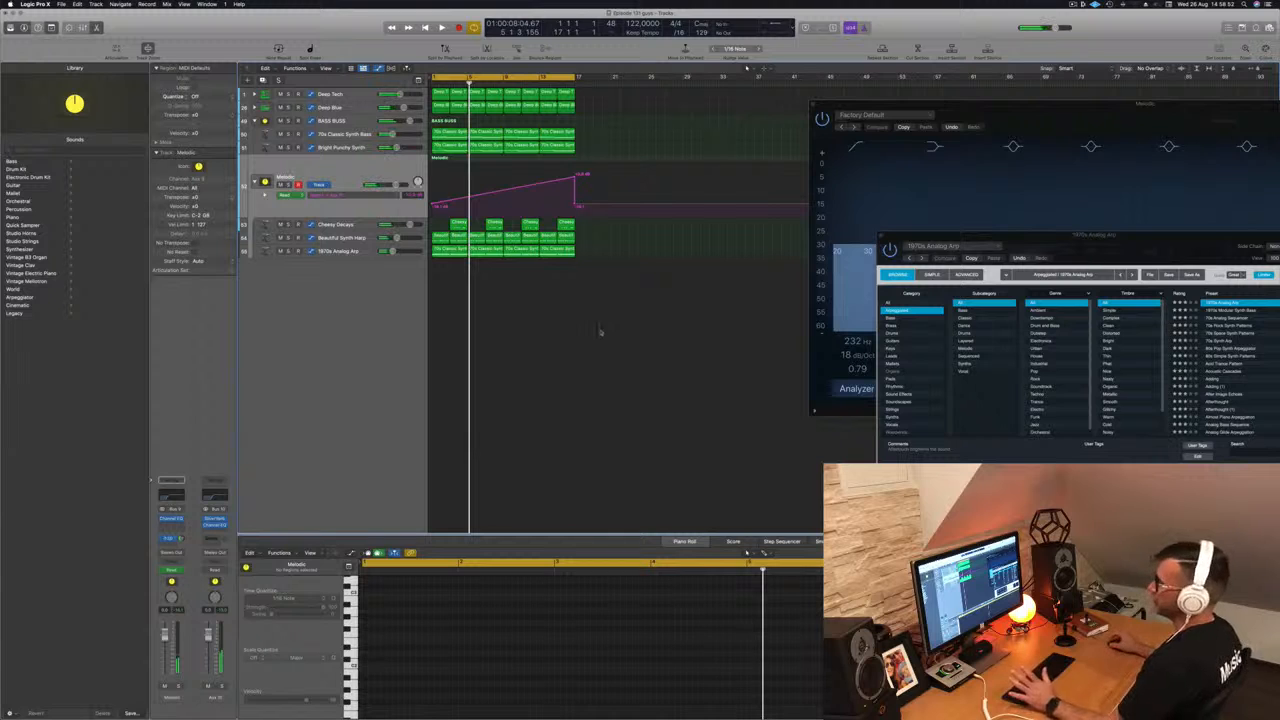
pyautogui.press('Return')
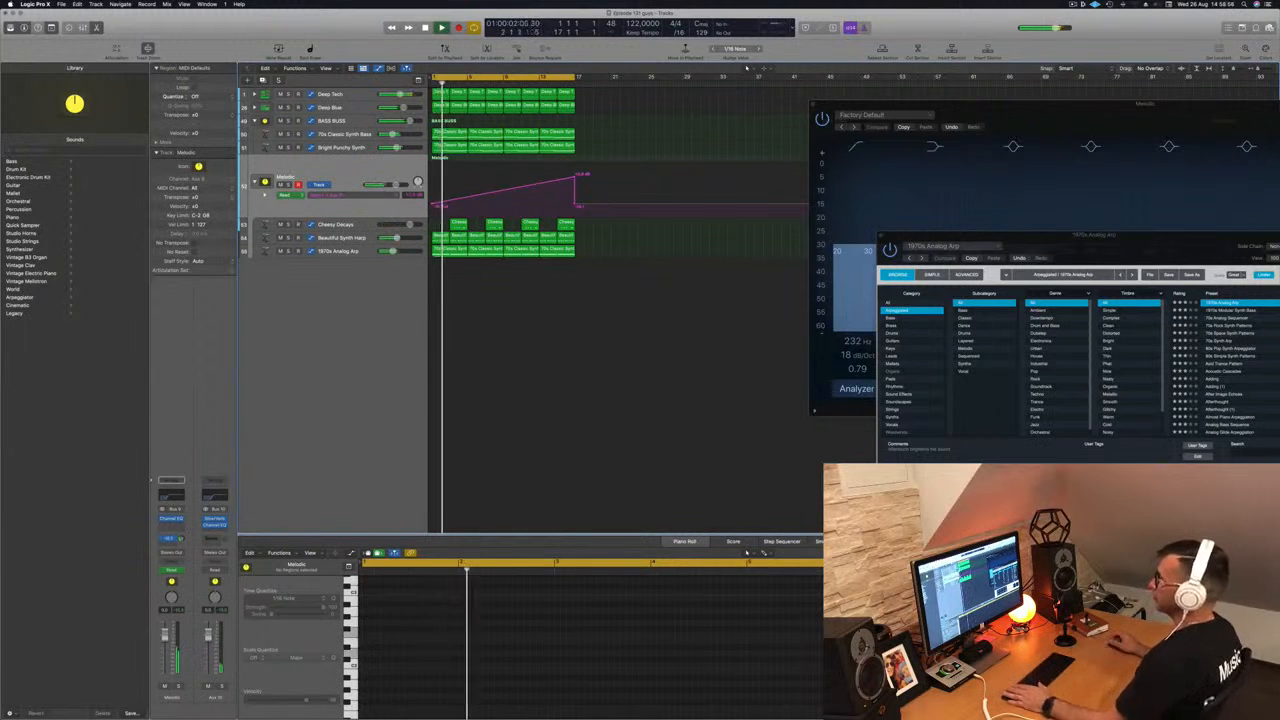
pyautogui.moveTo(575, 177); pyautogui.dragTo(575, 184)
pyautogui.press('Return')
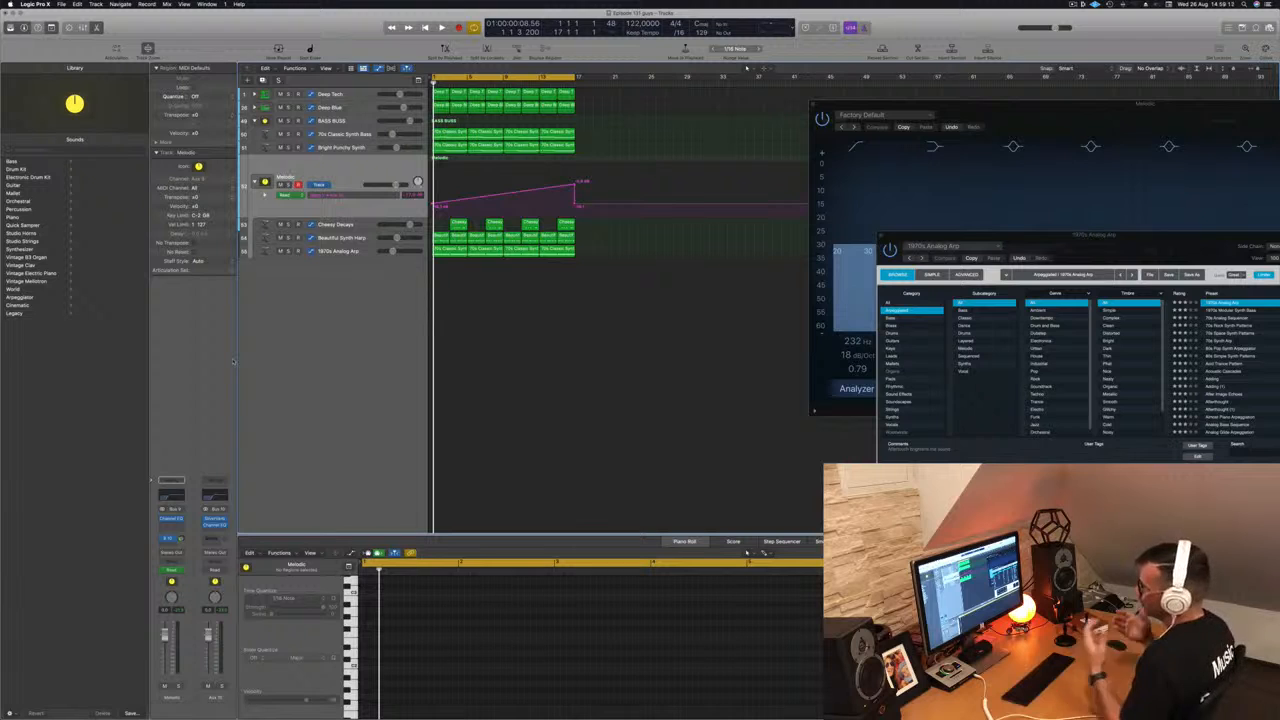
# Step: Add a second send from the Melodic stack to Bus 11 during playback
pyautogui.press('space')
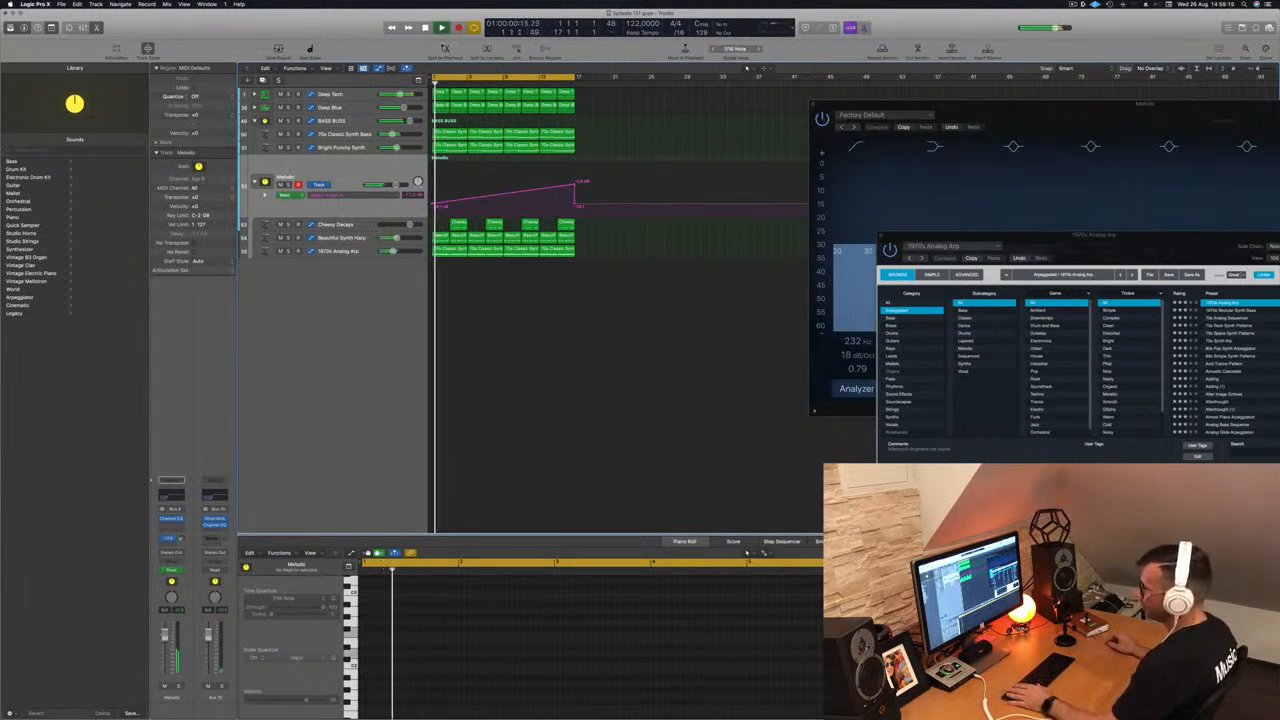
pyautogui.click(168, 546)
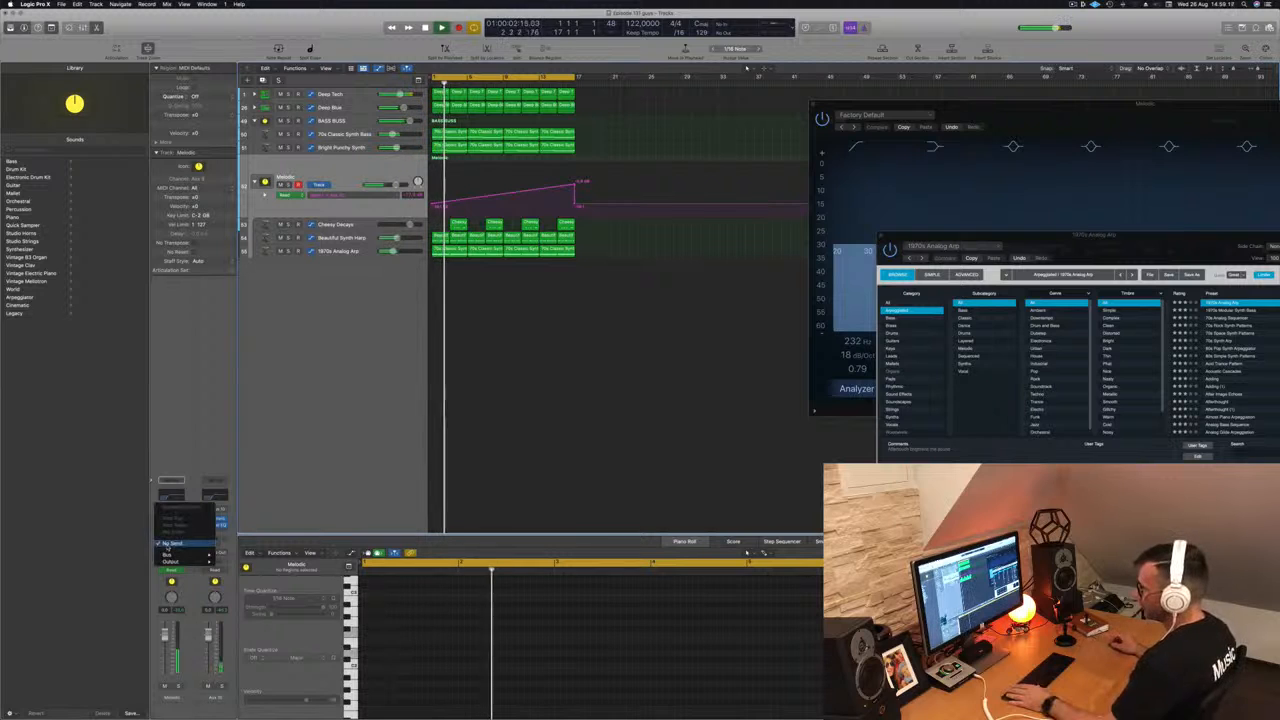
pyautogui.moveTo(170, 554)
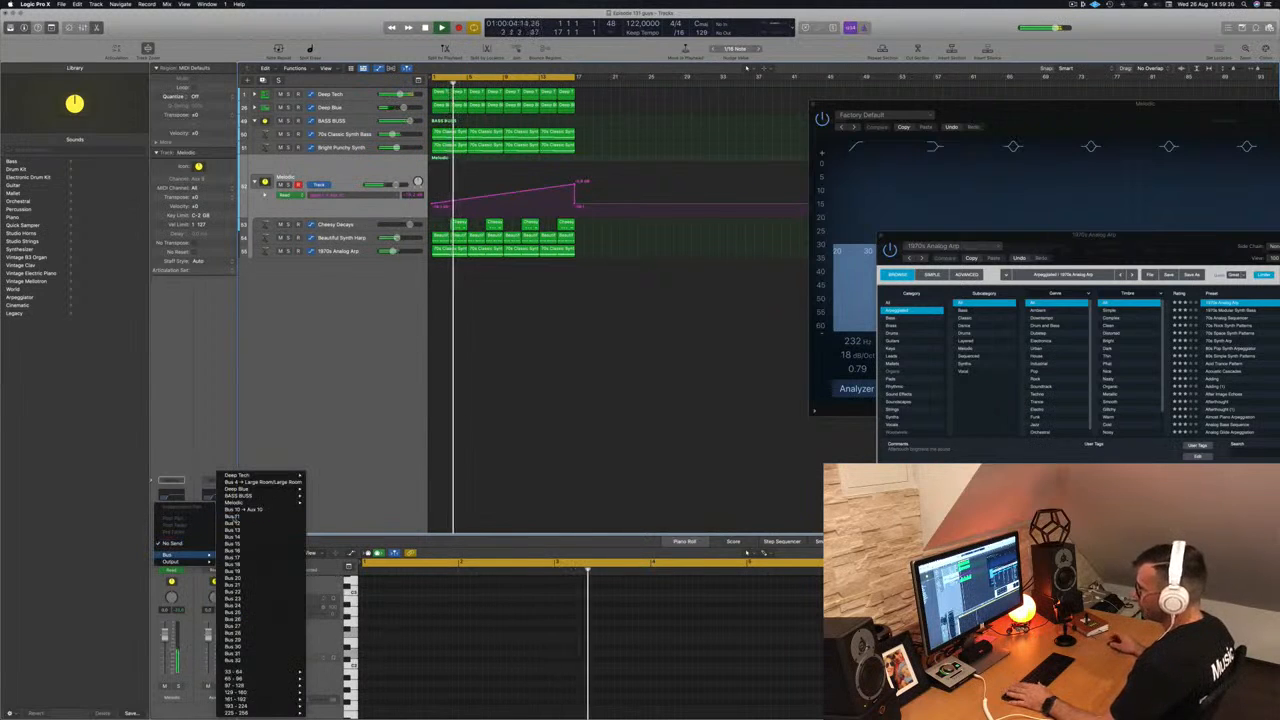
pyautogui.click(237, 516)
pyautogui.press('space')
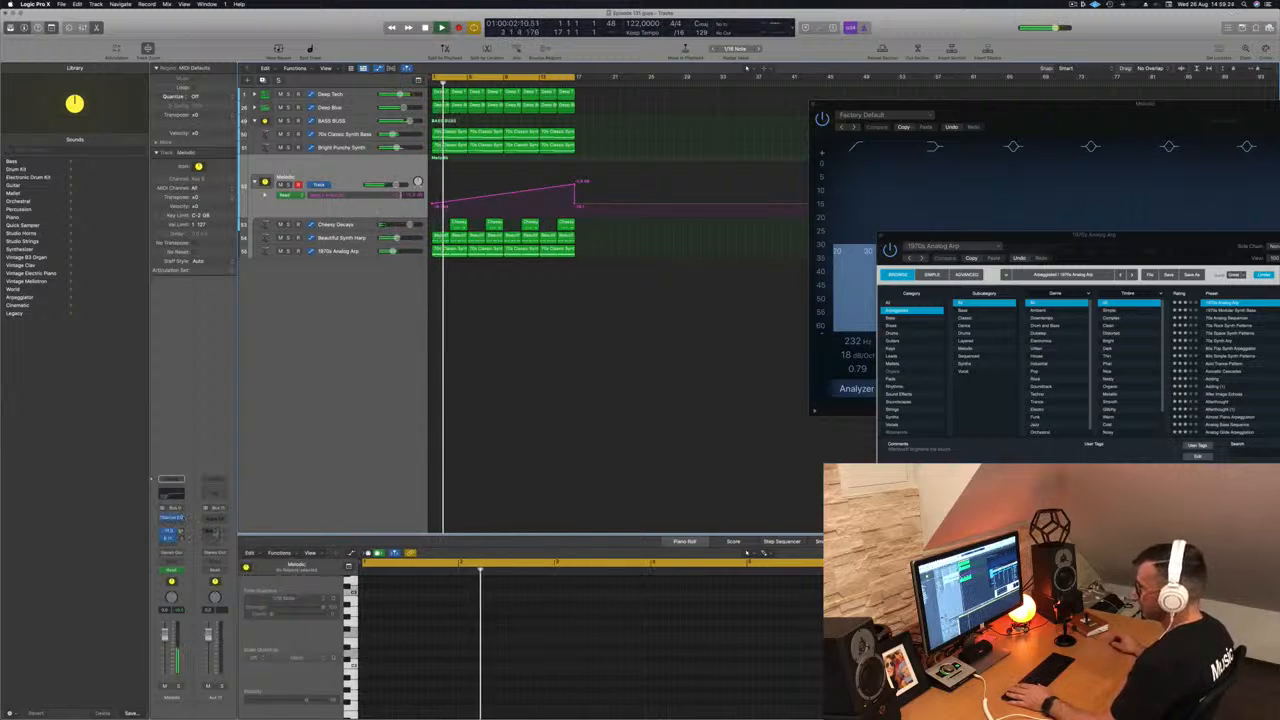
# Step: Insert a stereo Delay Designer on Aux 11 and move its window clear of the regions
pyautogui.click(218, 518)
pyautogui.moveTo(232, 556)
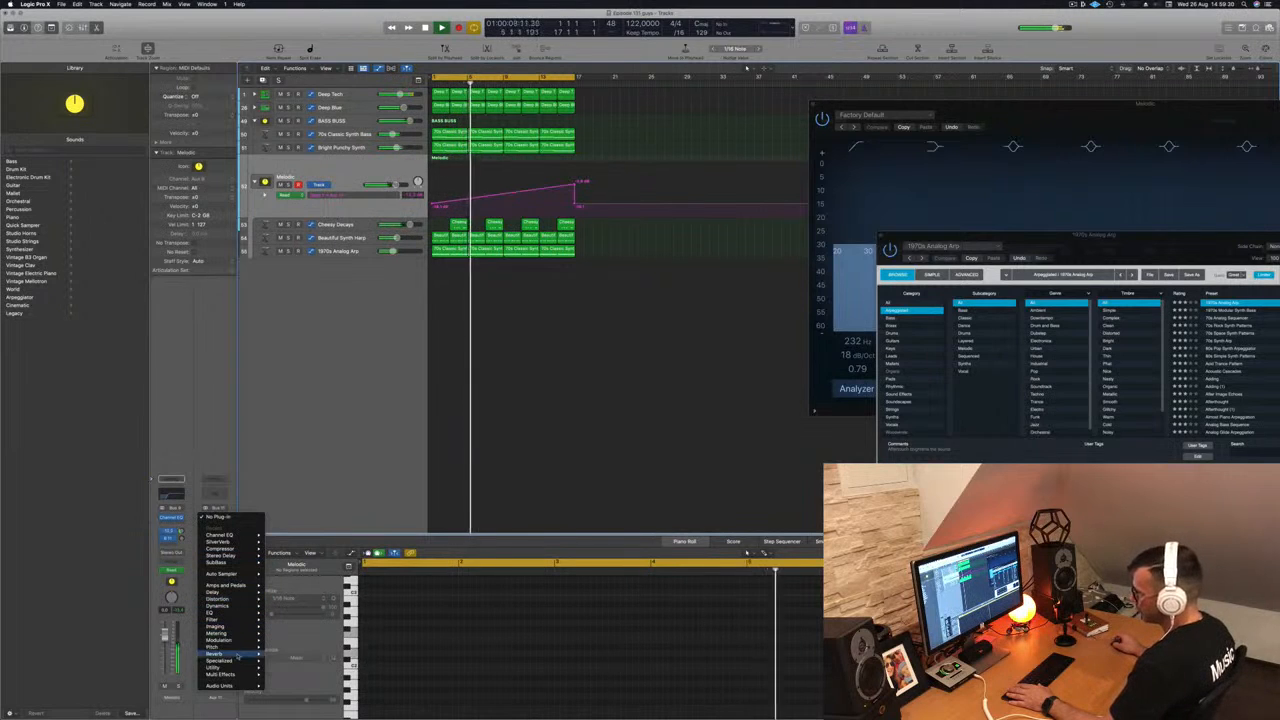
pyautogui.moveTo(237, 592)
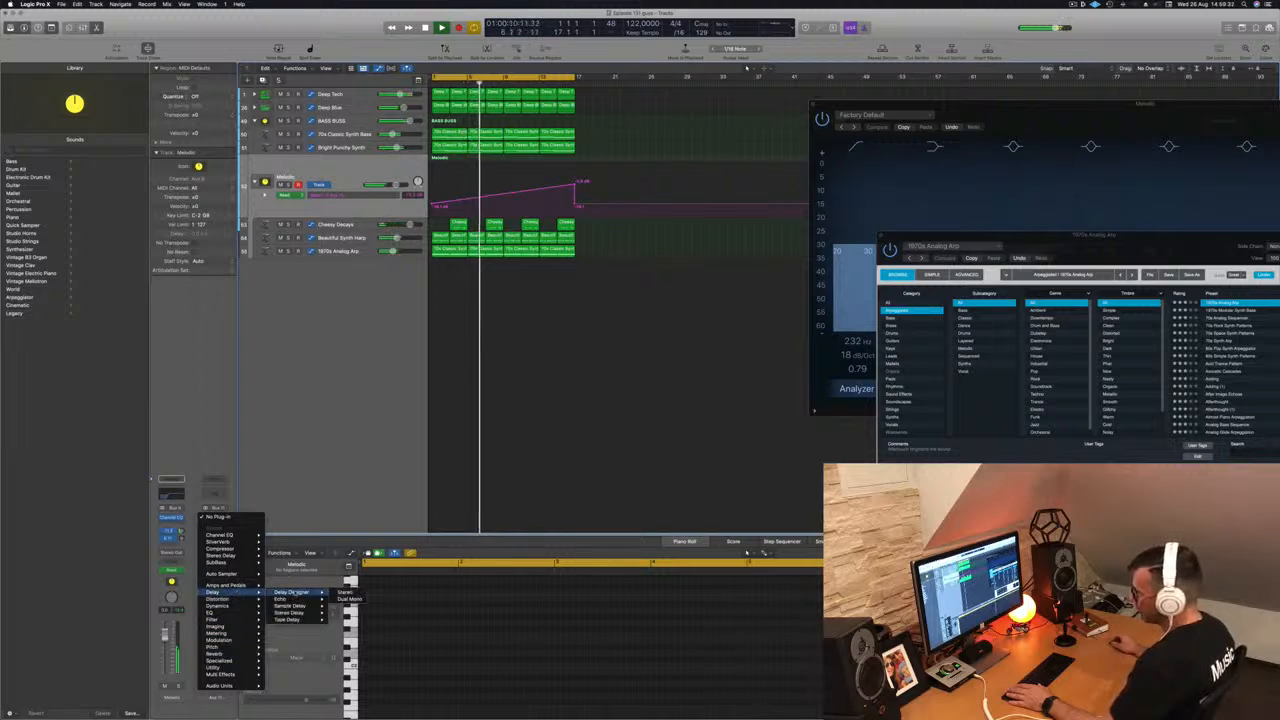
pyautogui.click(346, 592)
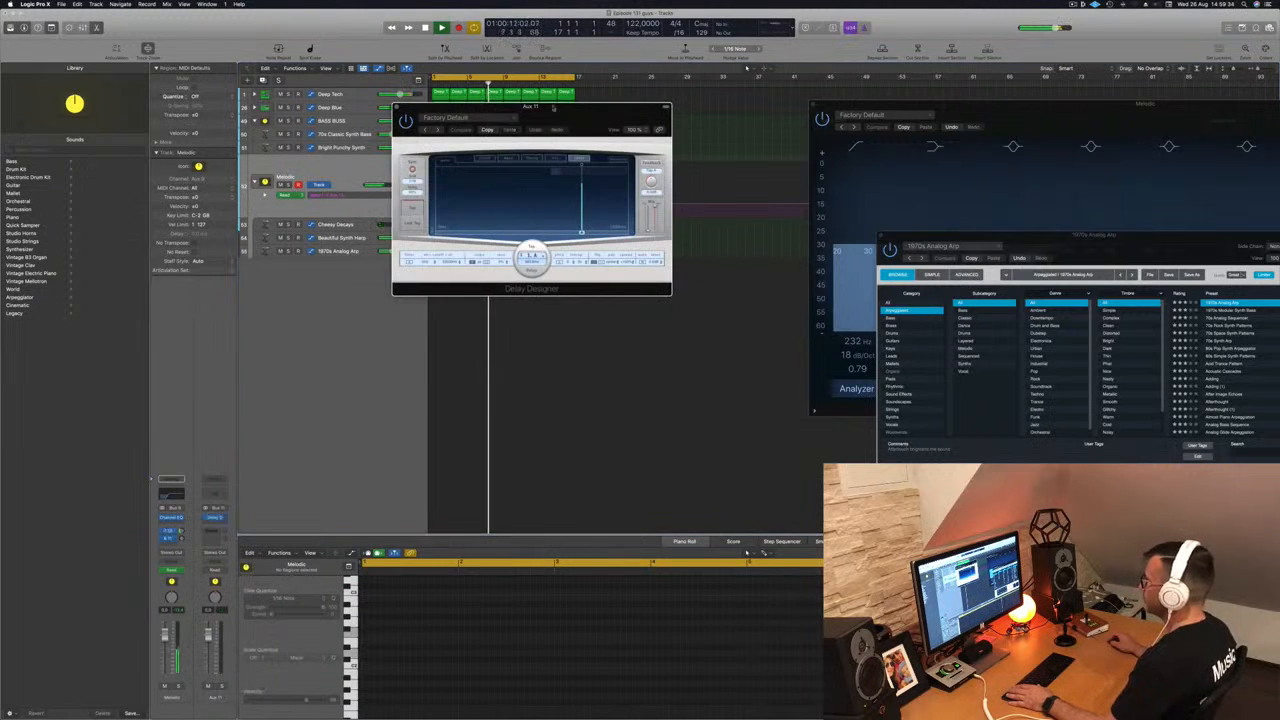
pyautogui.moveTo(581, 112); pyautogui.dragTo(975, 132)
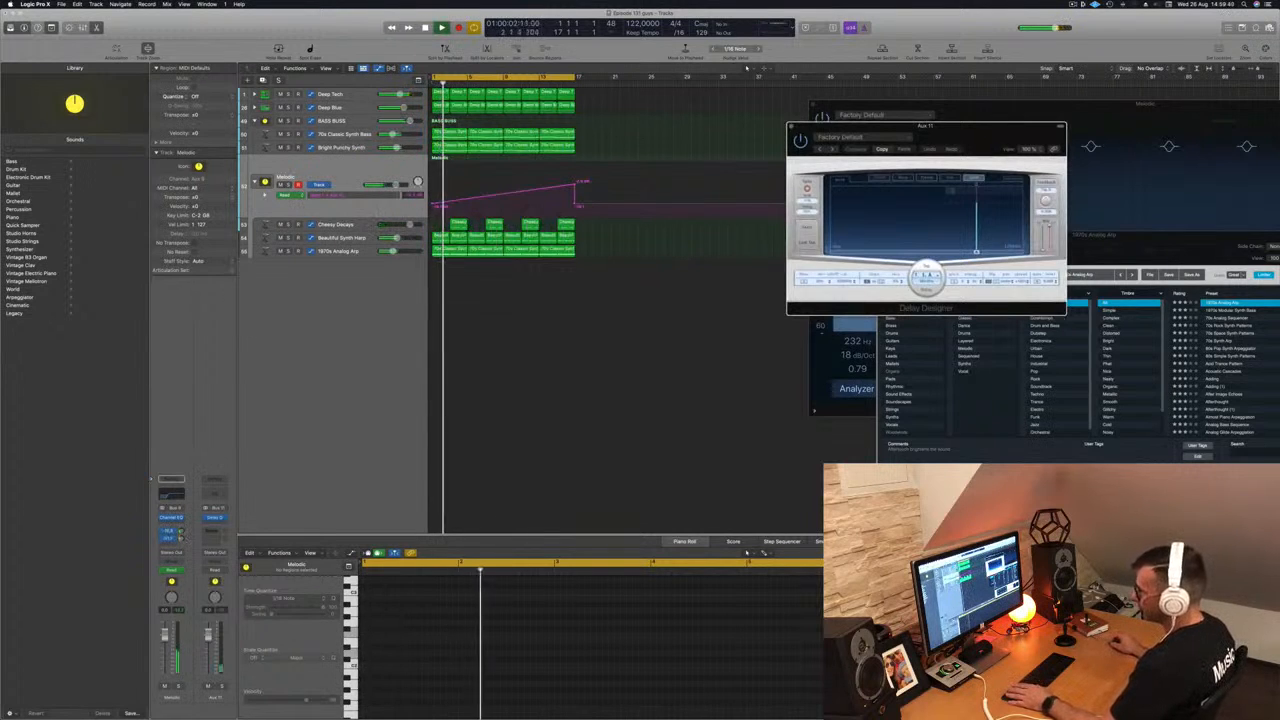
# Step: Adjust the Melodic stack's Bus 11 send level, restart playback and solo Aux 11 to hear the delay
pyautogui.click(180, 539)
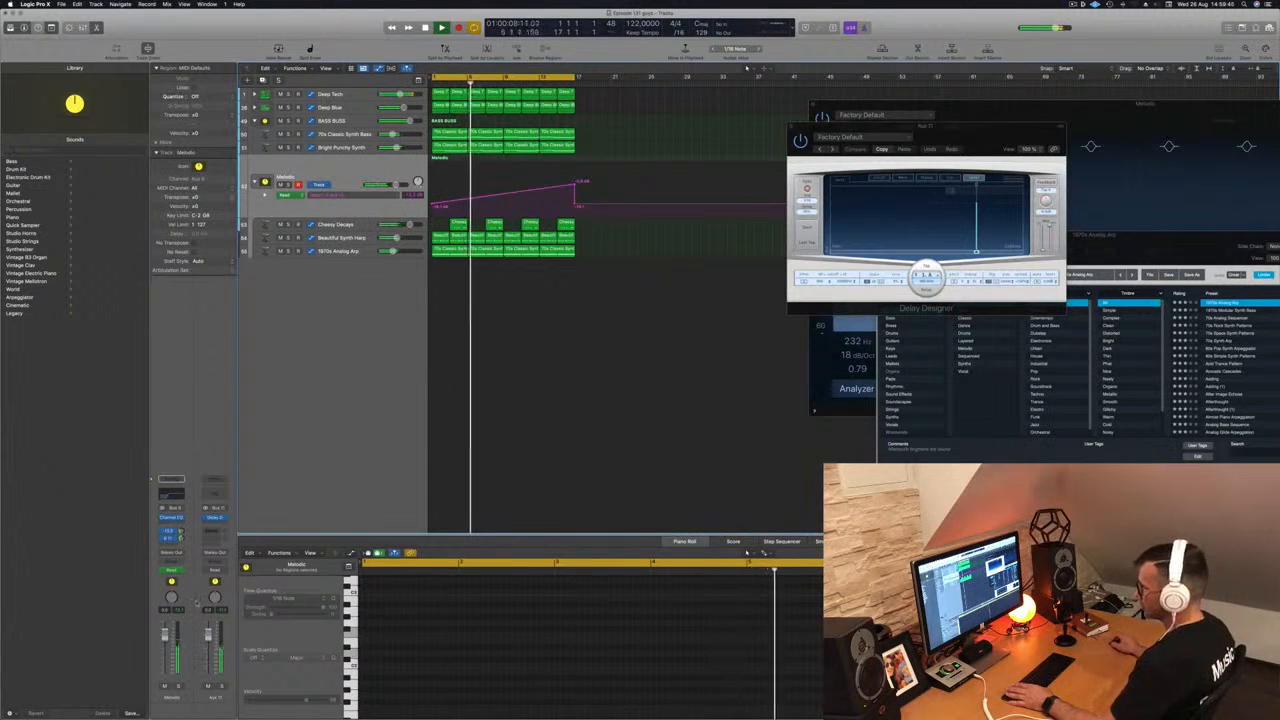
pyautogui.press('Return')
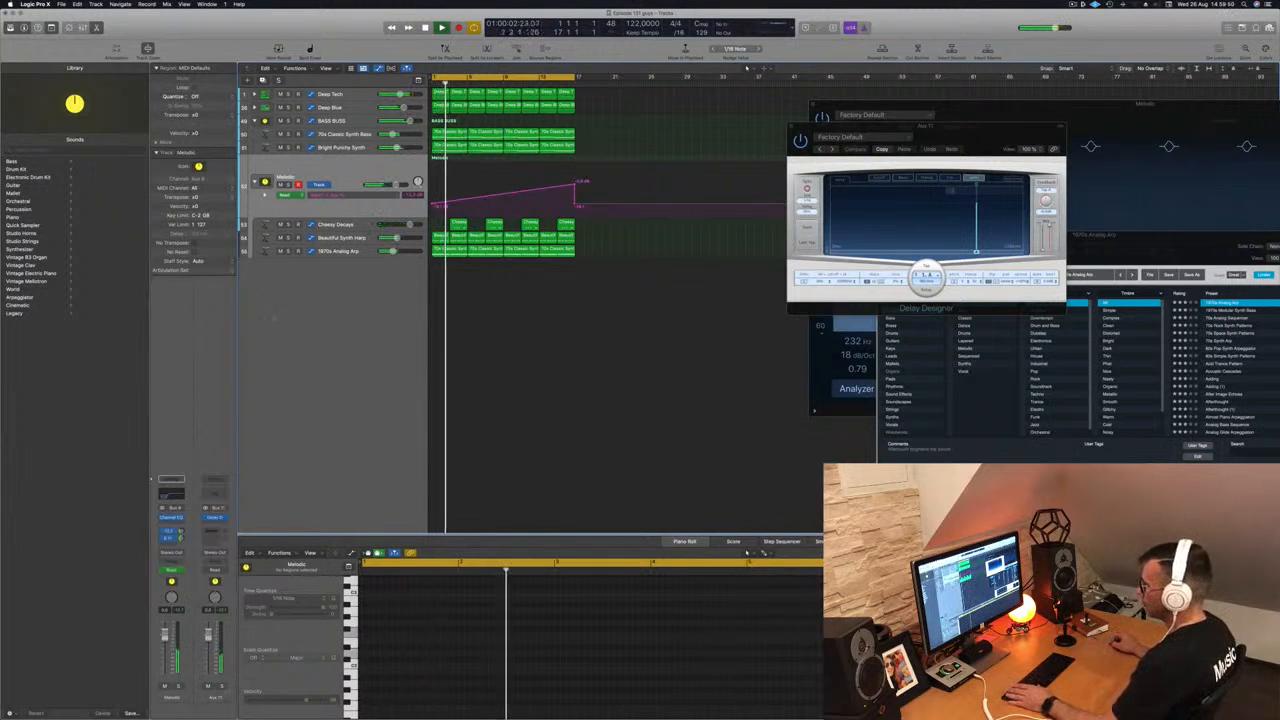
pyautogui.click(222, 687)
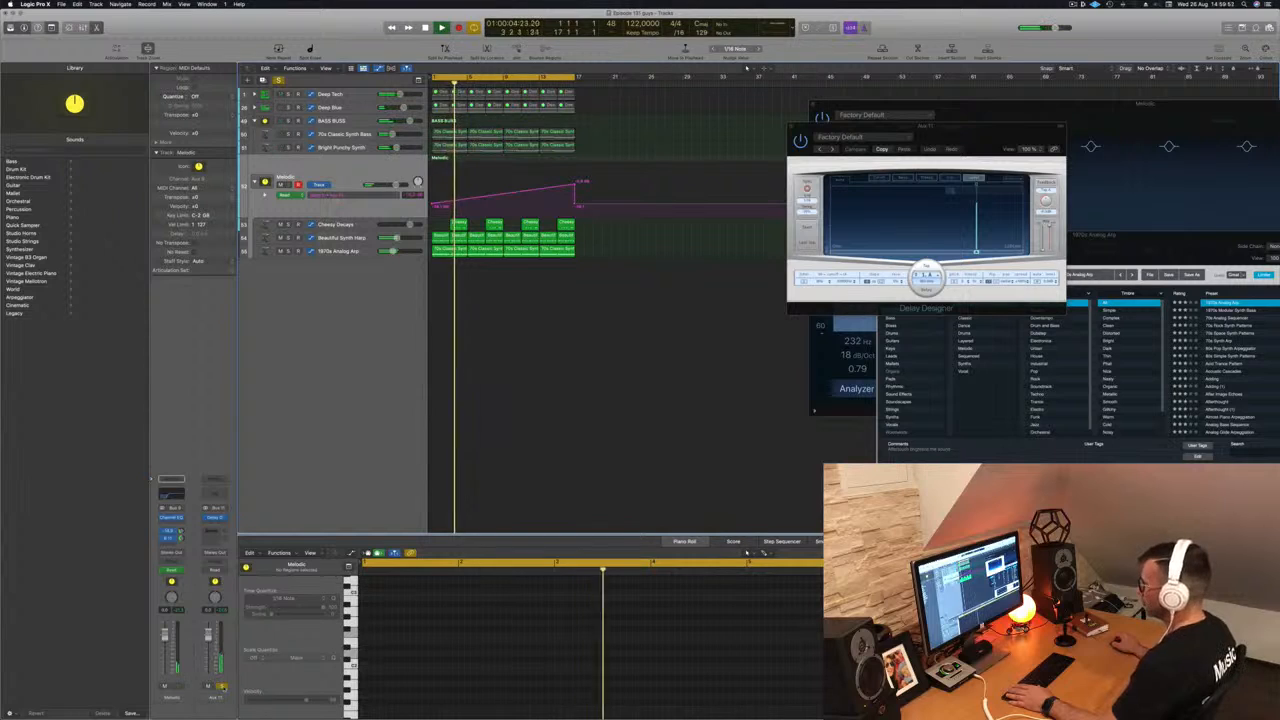
# Step: Step forward through Delay Designer's presets on Aux 11 during playback, past 1/4 Dotted Delay and 1/8 Alternating Pan
pyautogui.click(832, 149)
pyautogui.click(832, 149)
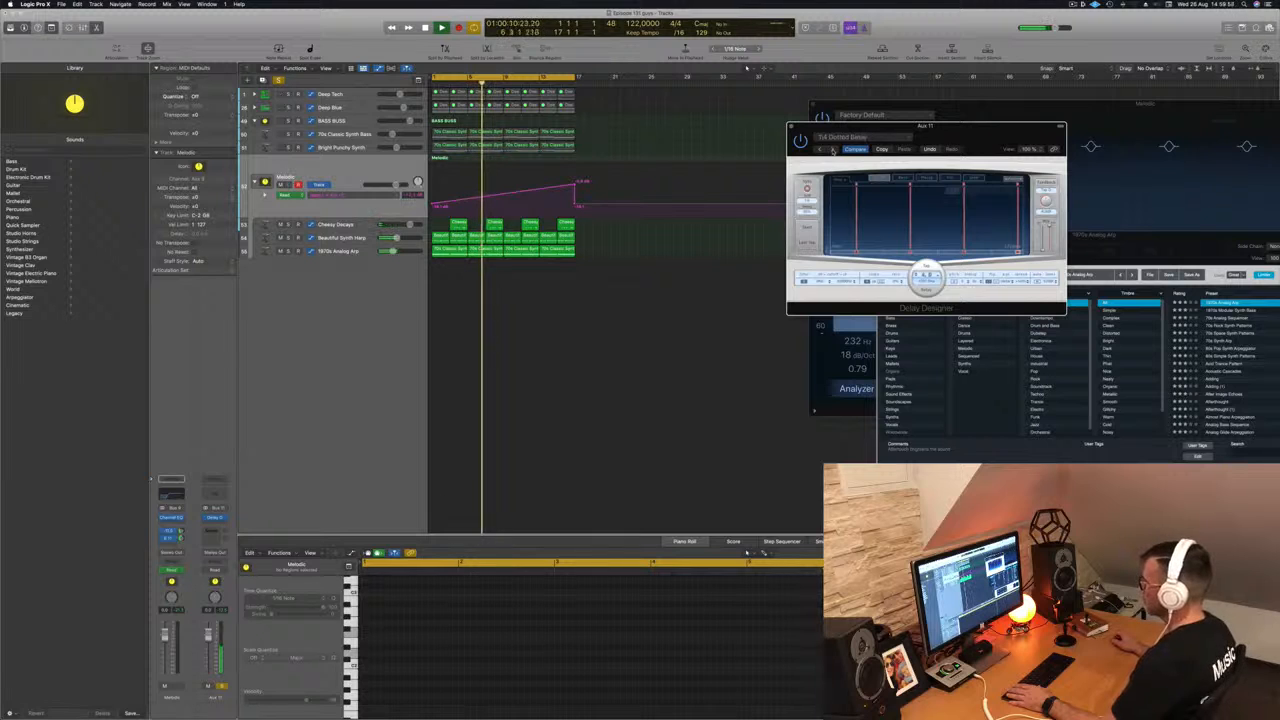
pyautogui.click(832, 149)
pyautogui.click(832, 149)
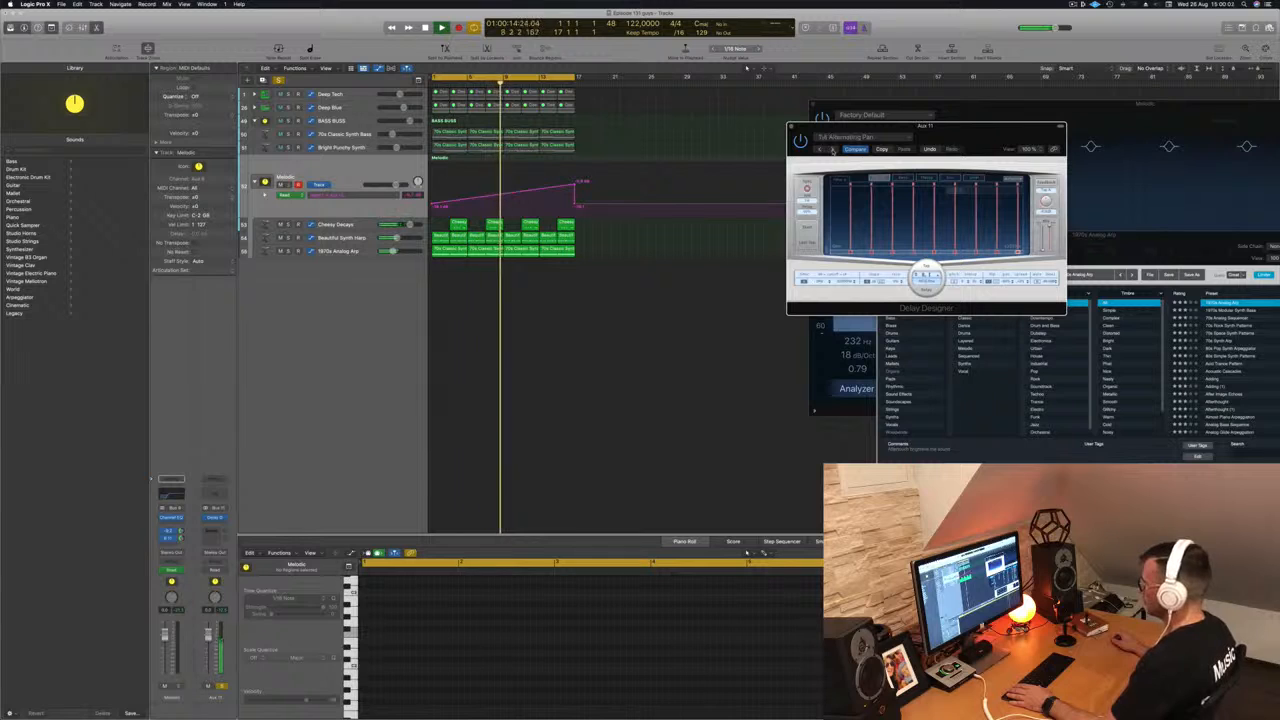
pyautogui.click(832, 149)
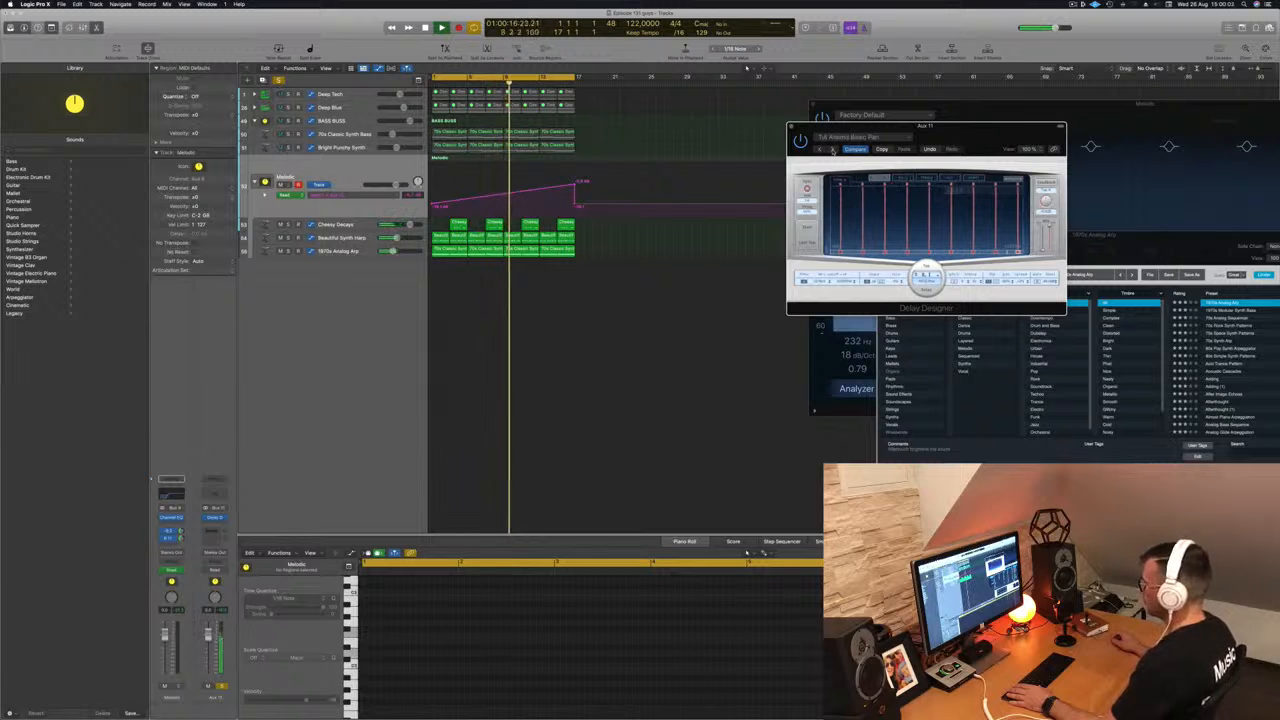
pyautogui.click(832, 149)
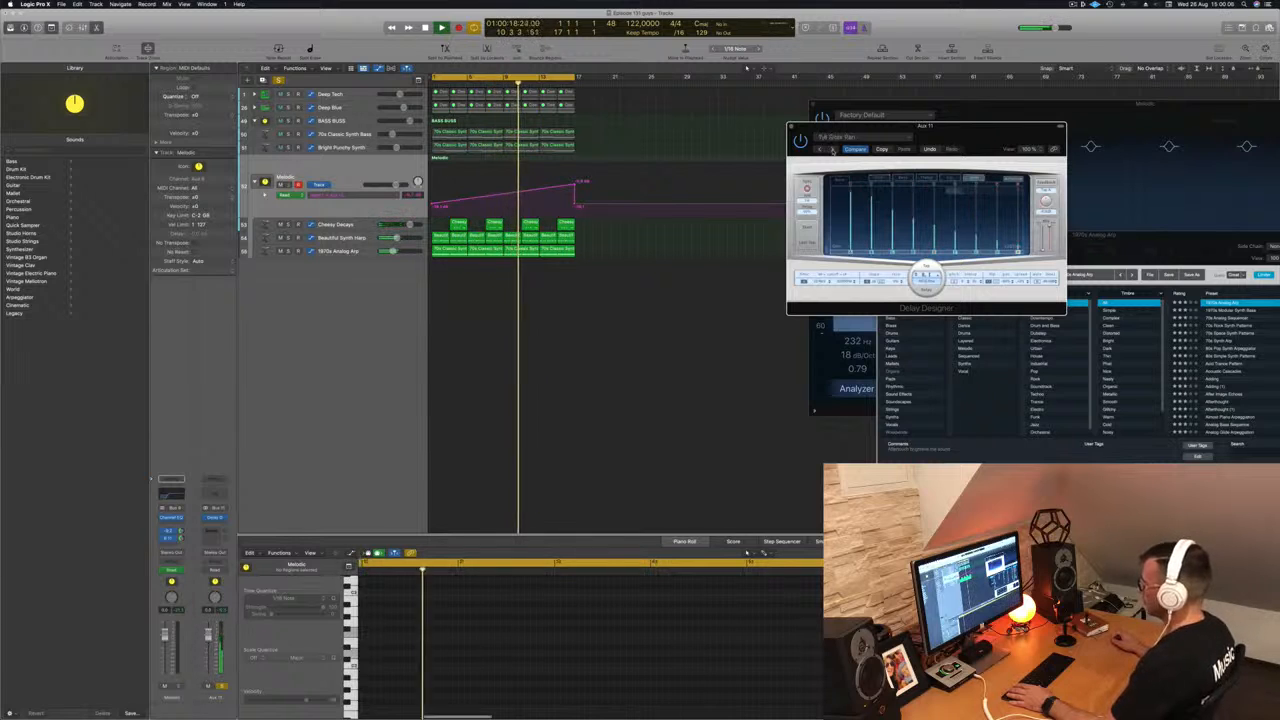
pyautogui.click(832, 149)
# Step: Close the Delay Designer window and unsolo Aux 11
pyautogui.moveTo(845, 127); pyautogui.dragTo(804, 132)
pyautogui.click(751, 131)
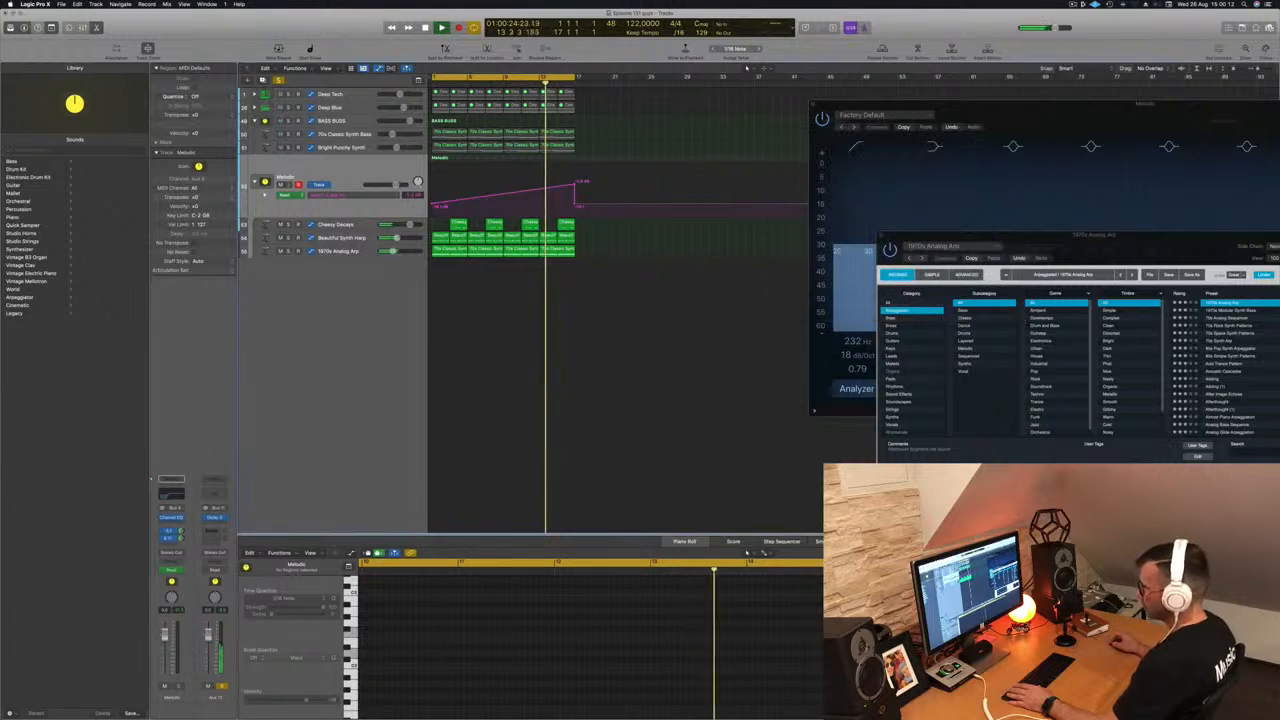
pyautogui.click(222, 686)
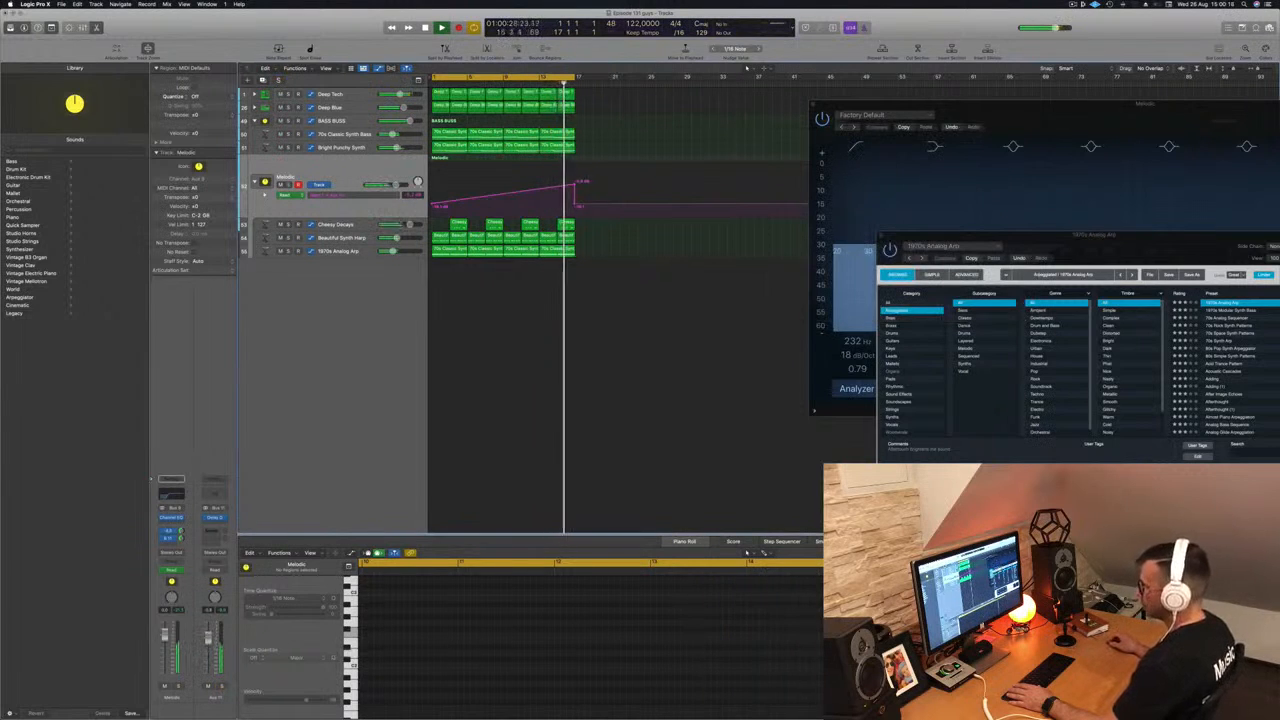
# Step: Add a Channel EQ on Aux 11 and roll off the delay's low end with the low-cut band
pyautogui.click(215, 494)
pyautogui.click(438, 148)
pyautogui.moveTo(441, 213); pyautogui.dragTo(649, 212)
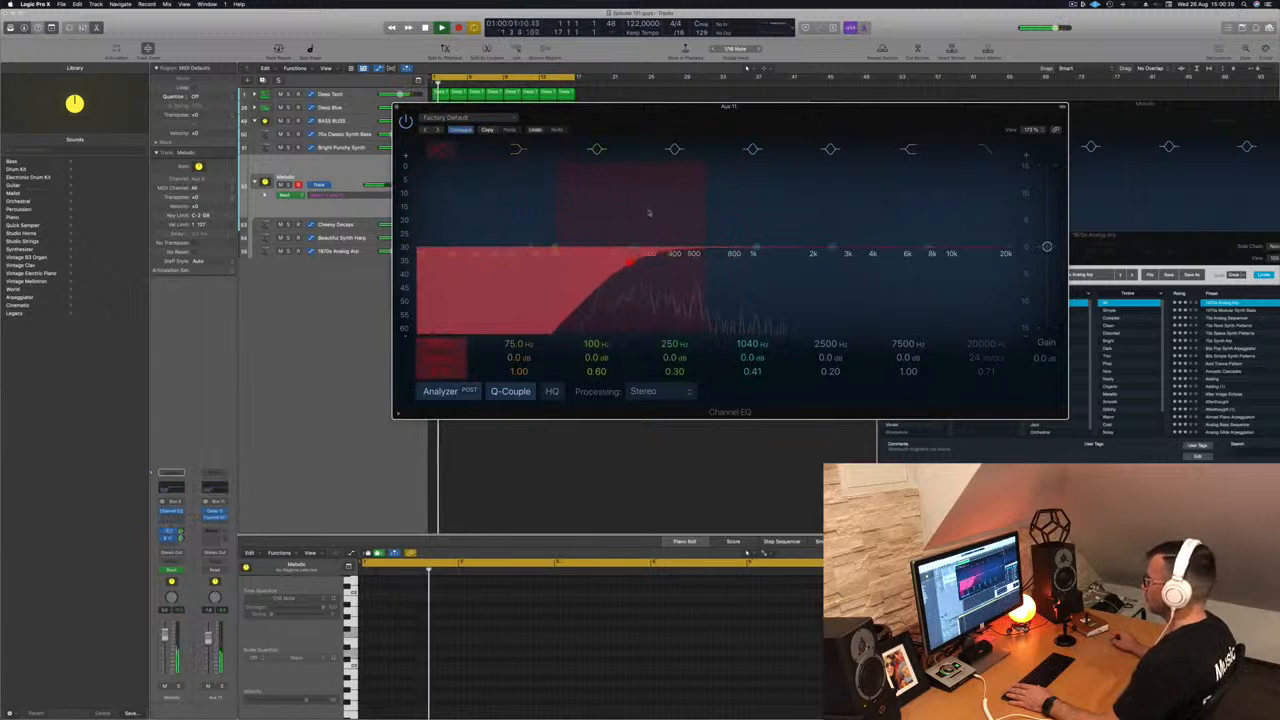
pyautogui.moveTo(630, 262)
pyautogui.mouseDown()
pyautogui.moveTo(614, 255)
pyautogui.moveTo(631, 257)
pyautogui.mouseUp()
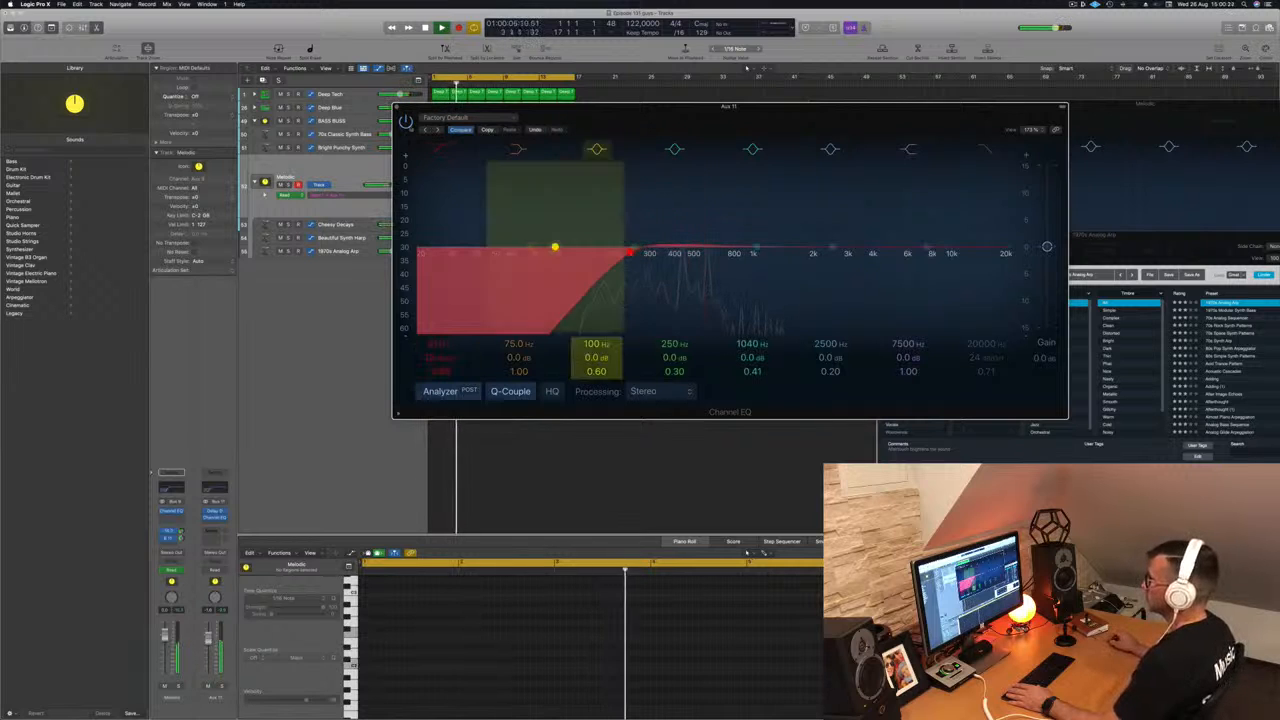
pyautogui.click(397, 107)
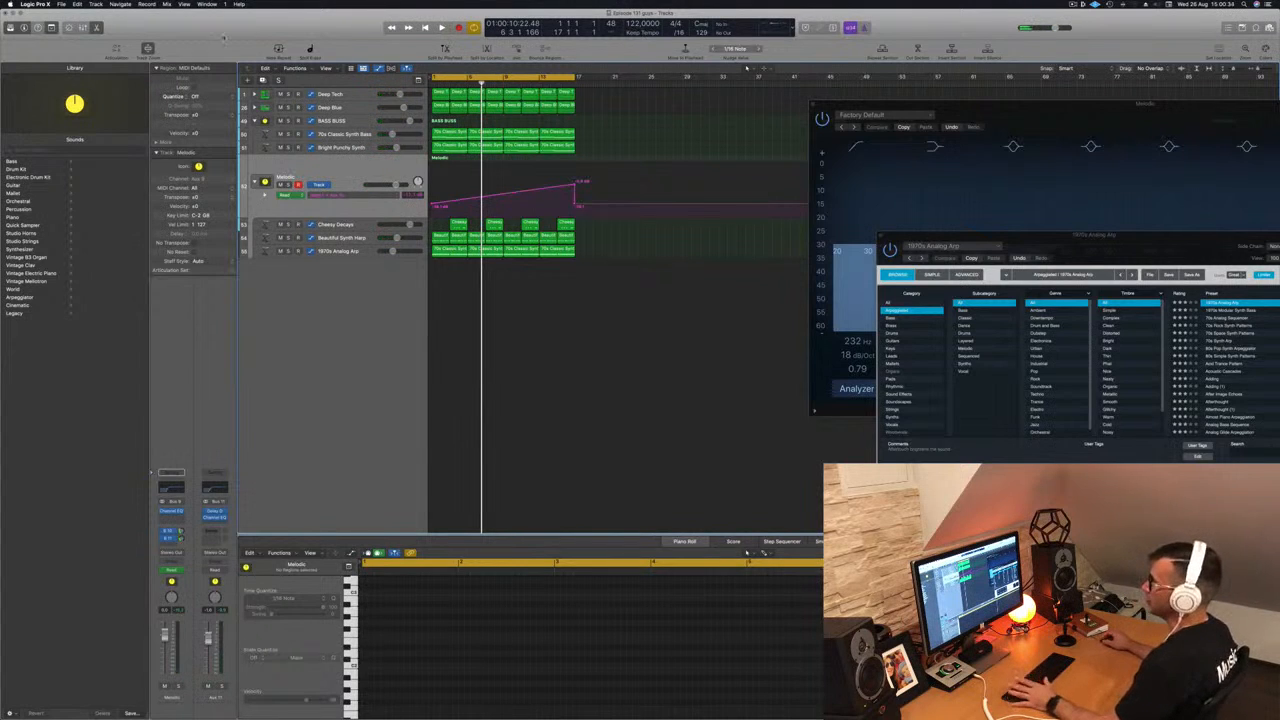
# Step: Create three new software instrument tracks below the Melodic stack
pyautogui.press('alt+super+n')
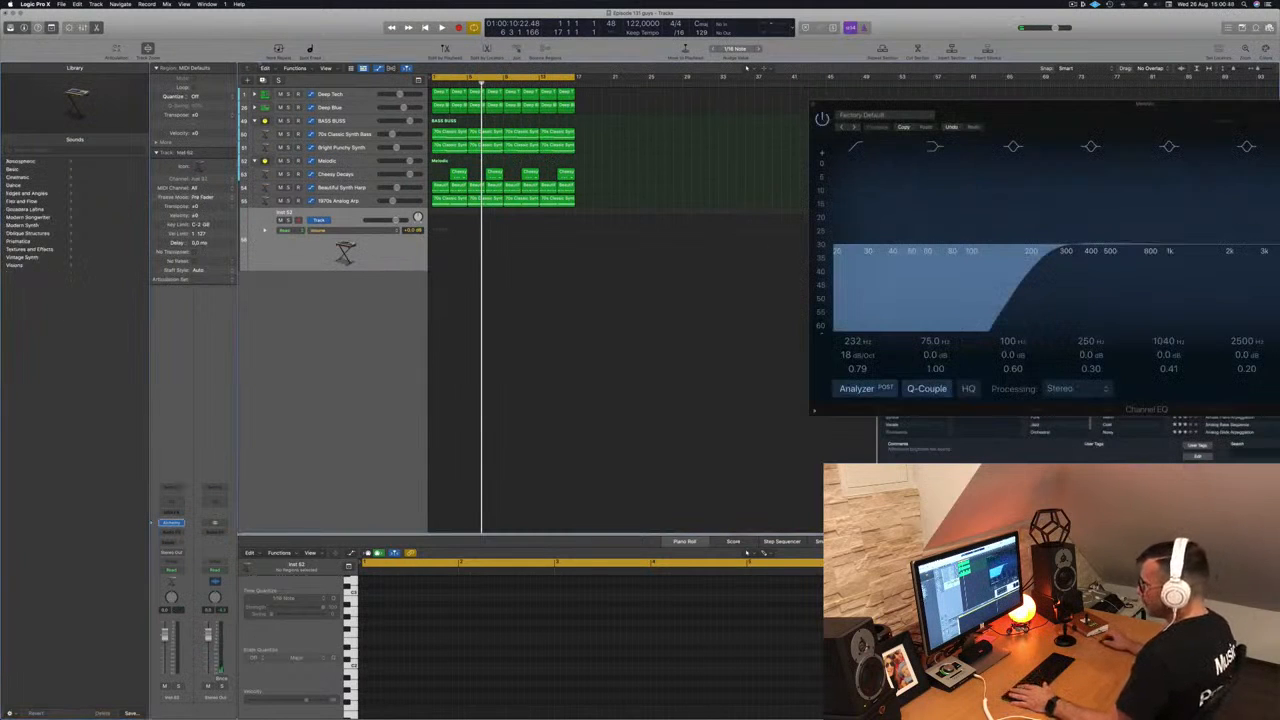
pyautogui.click(264, 81)
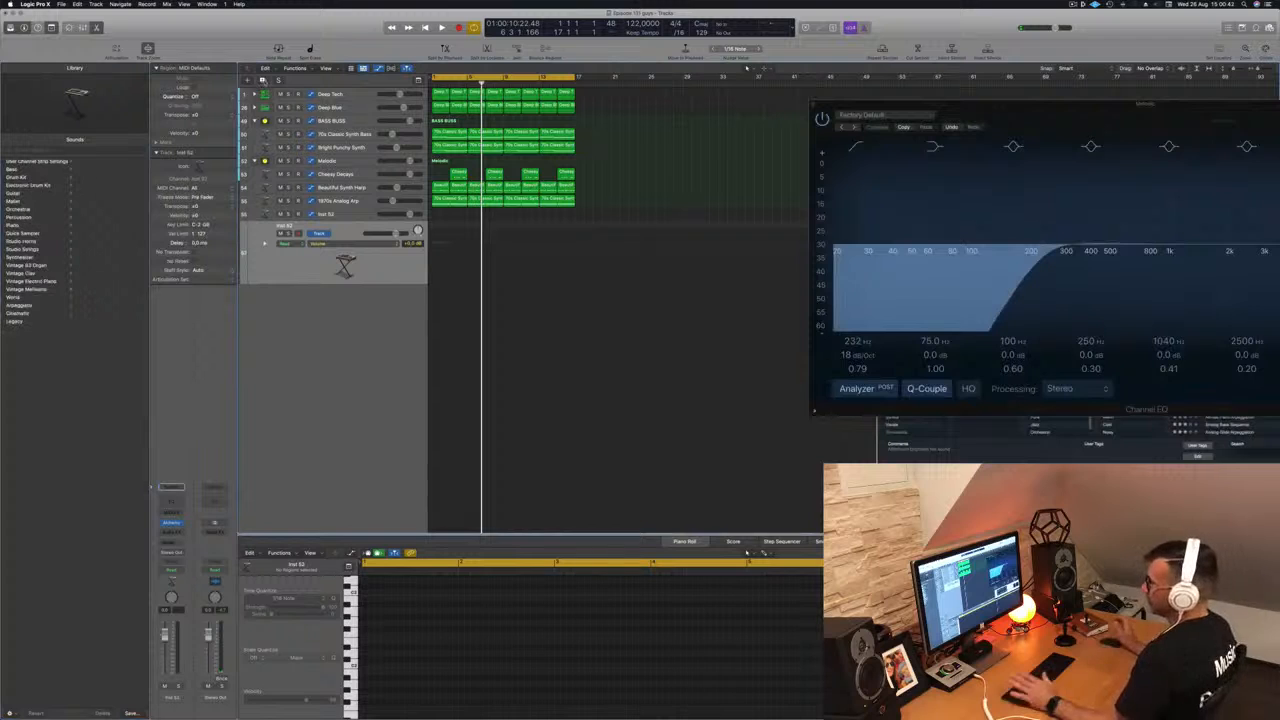
pyautogui.click(264, 81)
# Step: Gather the three new instrument tracks in a summing stack named LEADS
pyautogui.rightClick(352, 214)
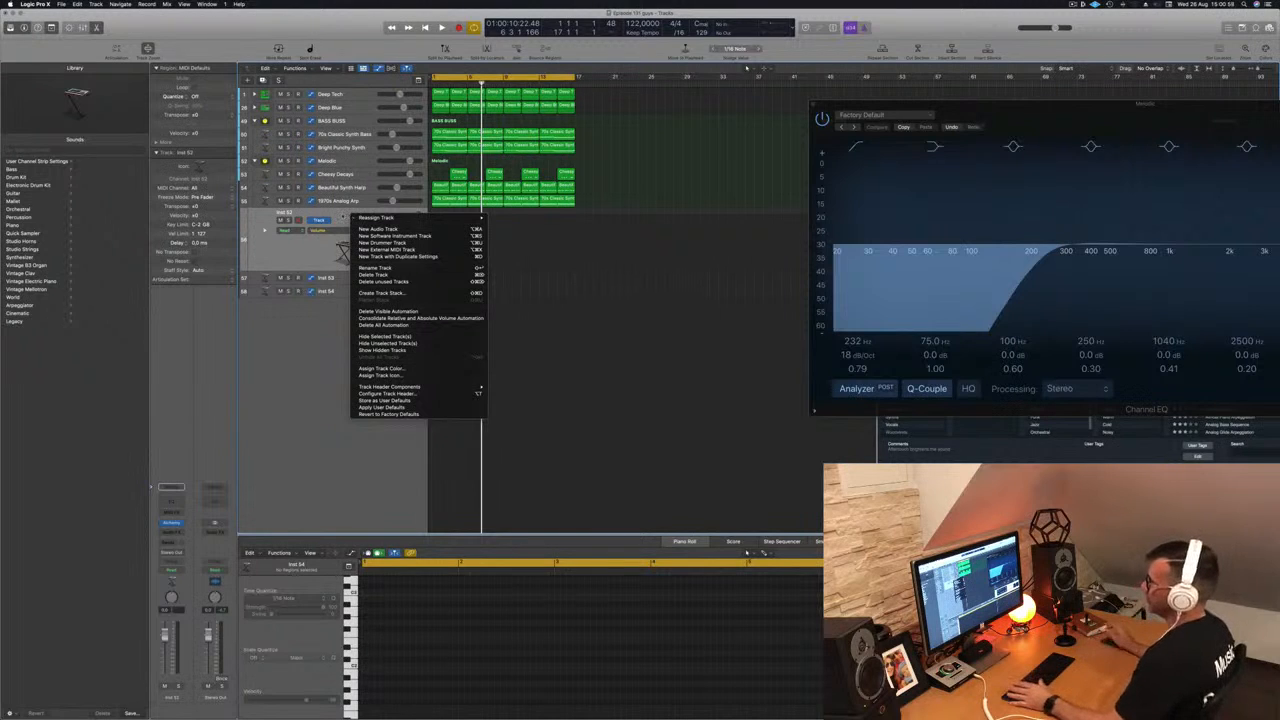
pyautogui.click(343, 216)
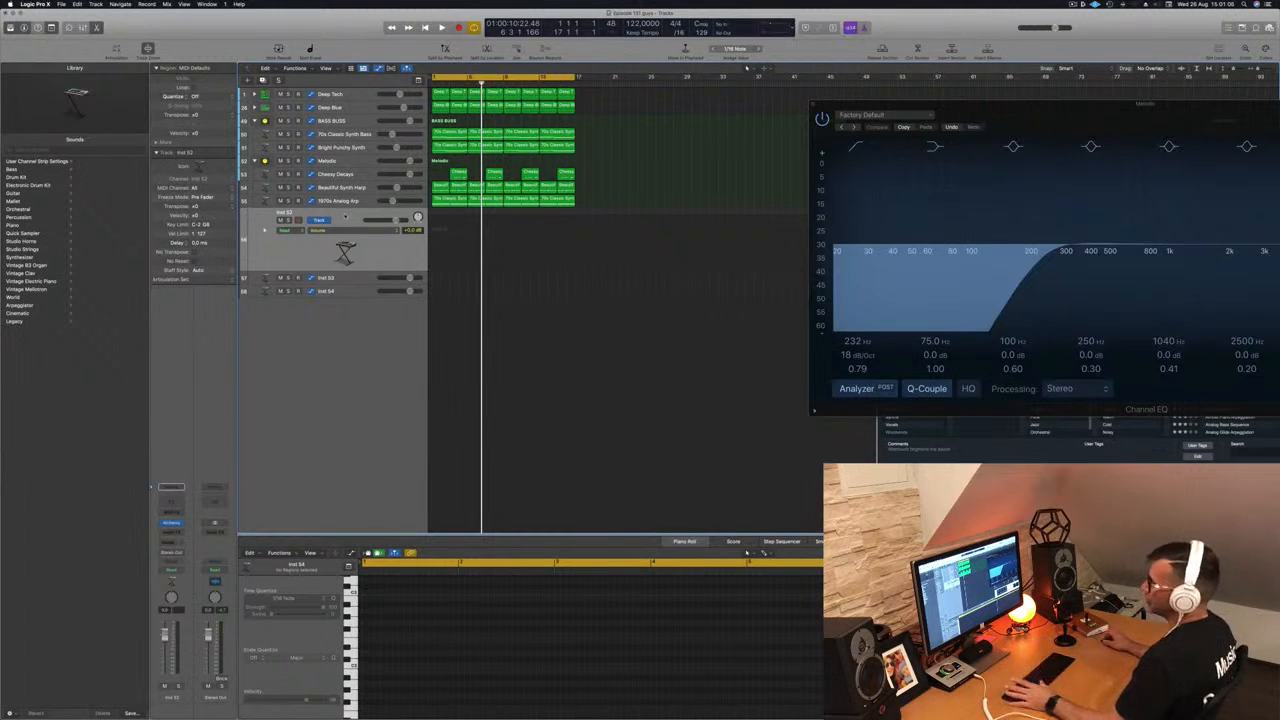
pyautogui.rightClick(344, 216)
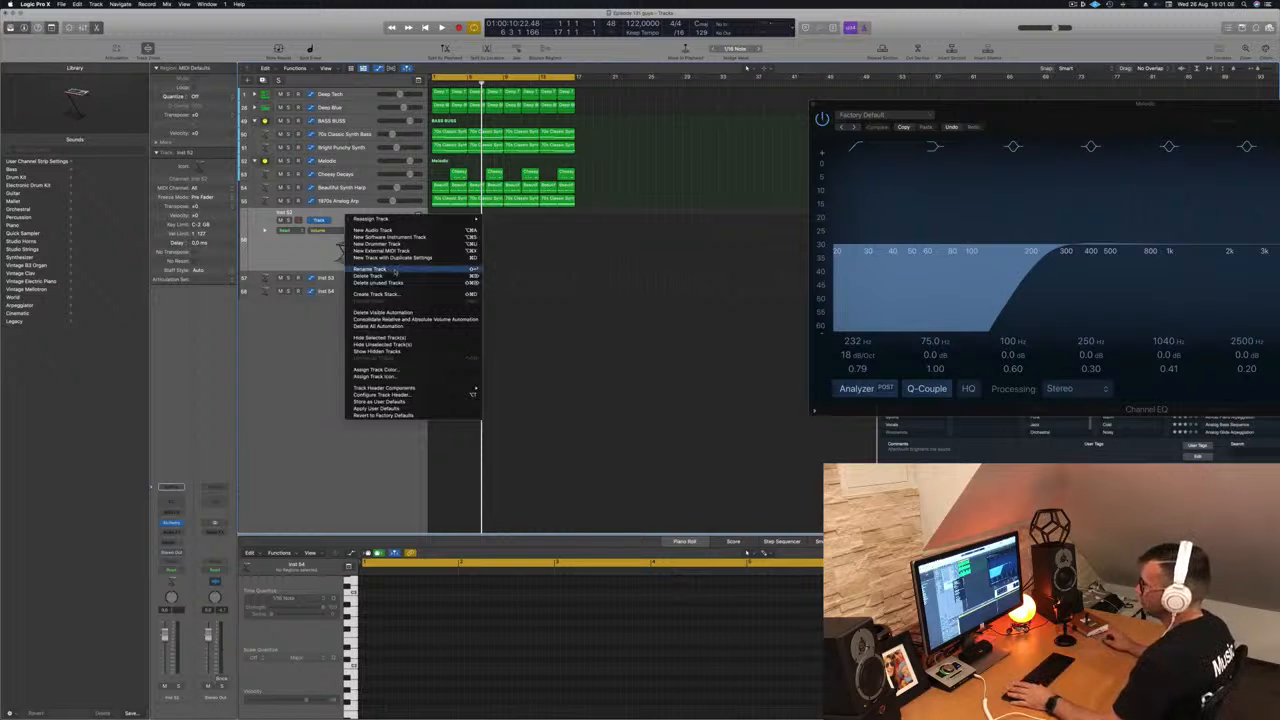
pyautogui.click(376, 294)
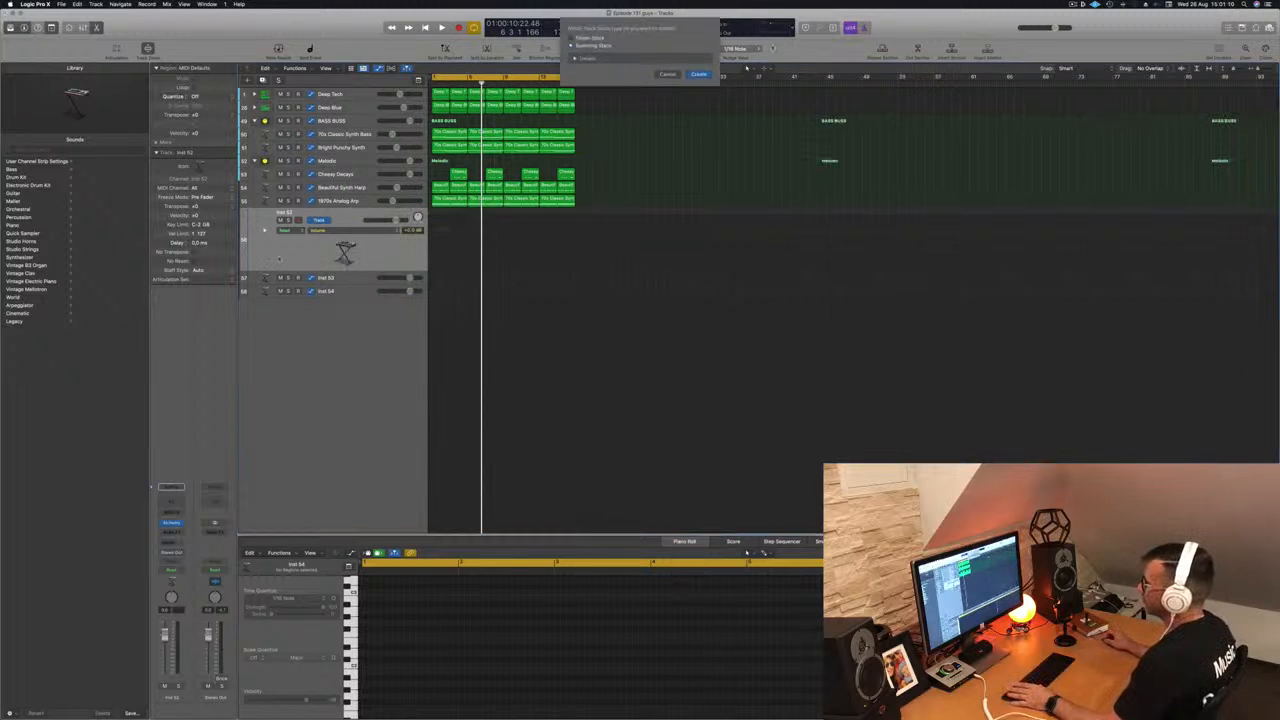
pyautogui.press('Return')
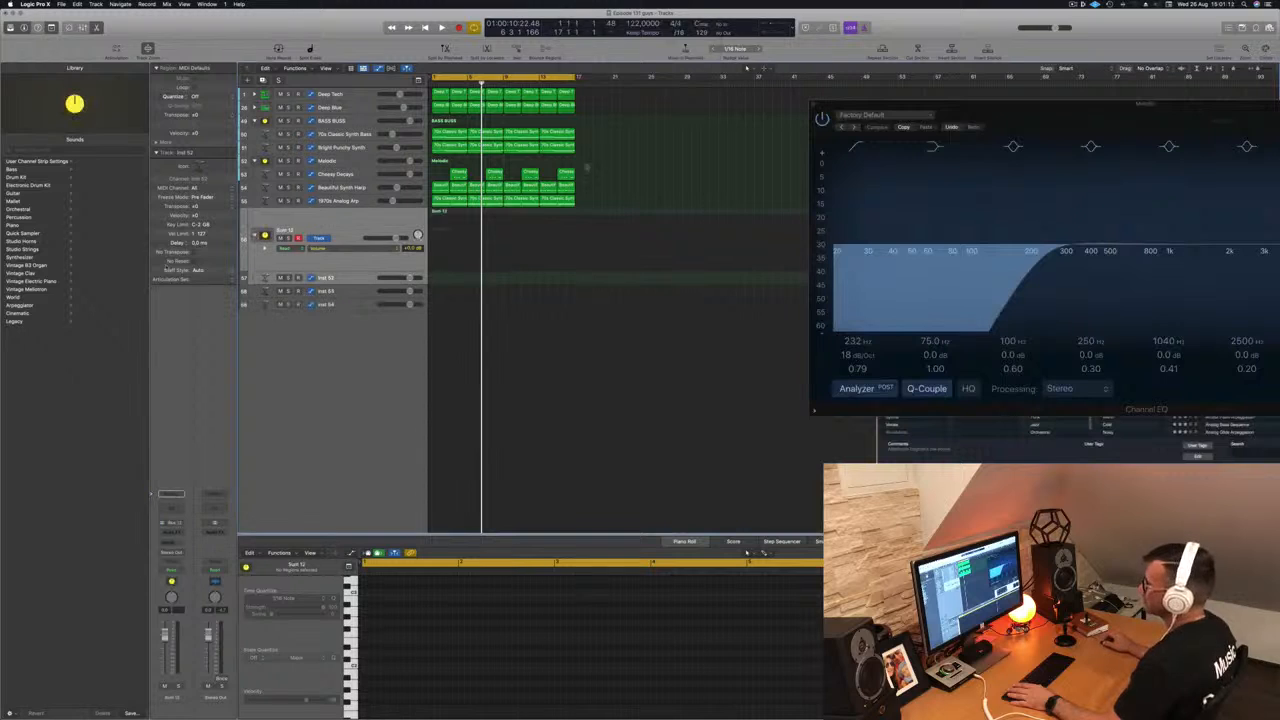
pyautogui.moveTo(352, 293); pyautogui.dragTo(359, 233)
pyautogui.click(358, 216)
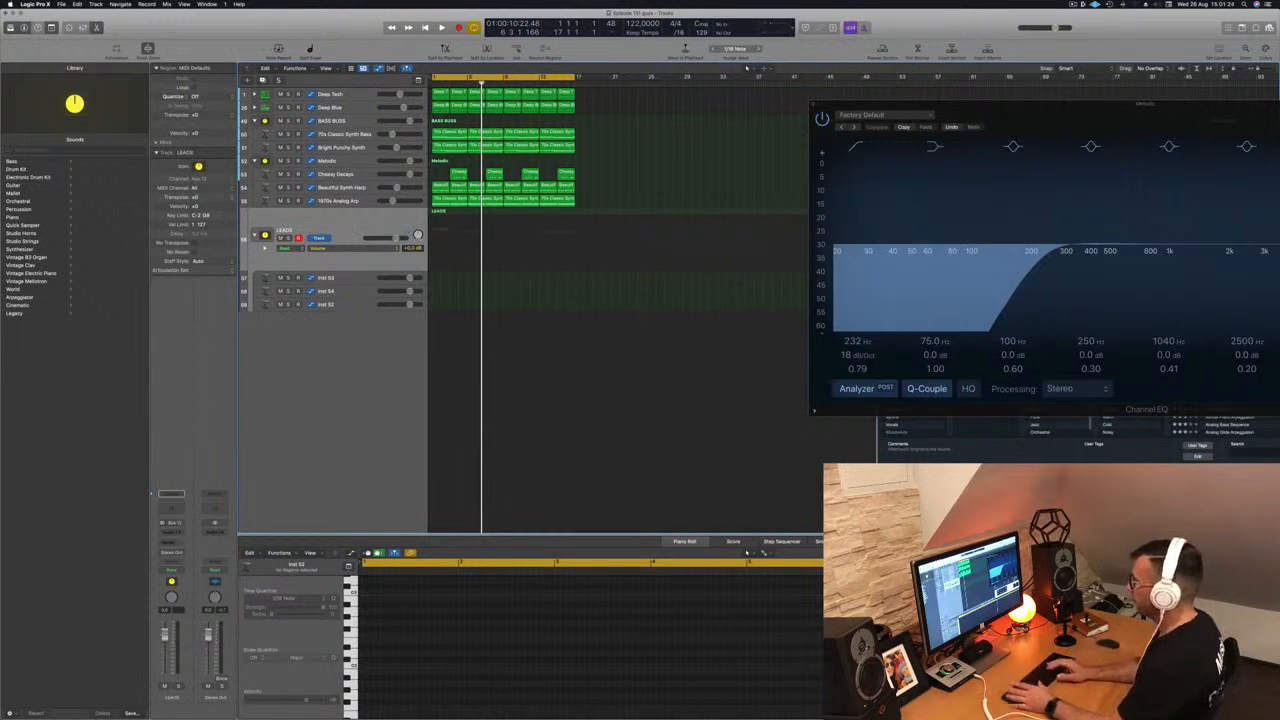
# Step: Add a send from the Inst 53 track in the LEADS stack to Bus 10
pyautogui.moveTo(340, 277); pyautogui.dragTo(358, 278)
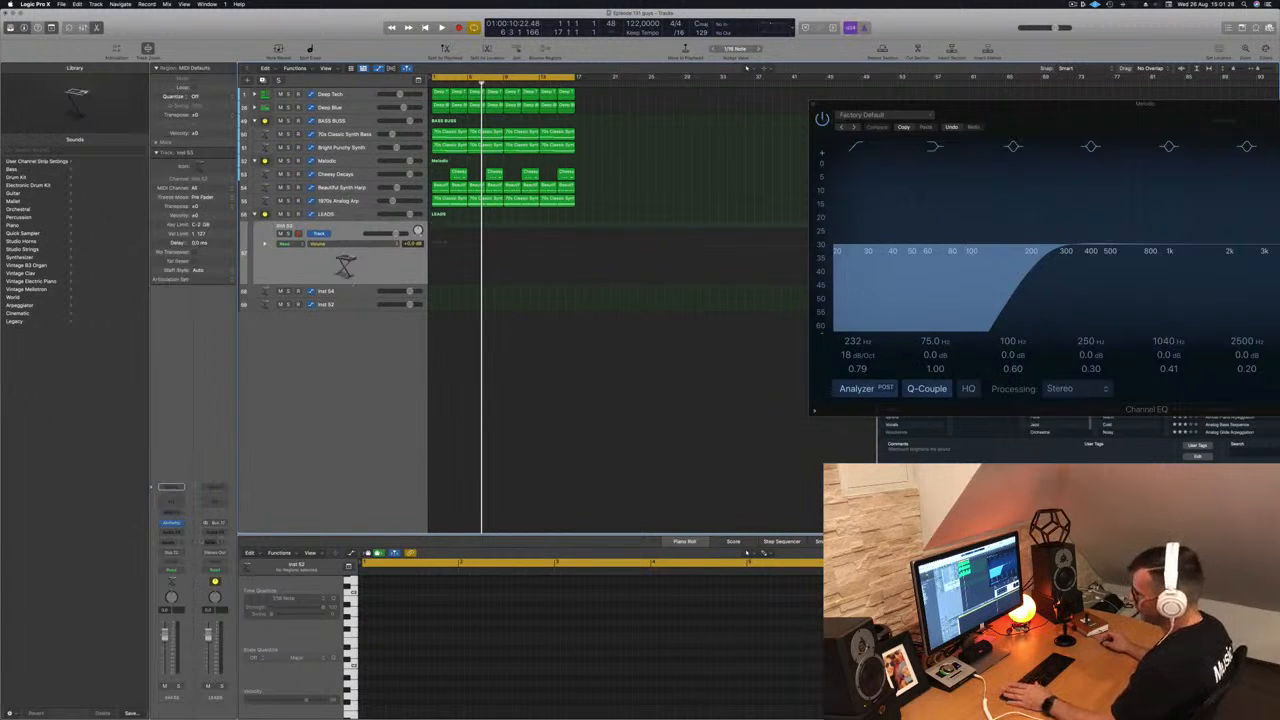
pyautogui.click(171, 541)
pyautogui.moveTo(181, 553)
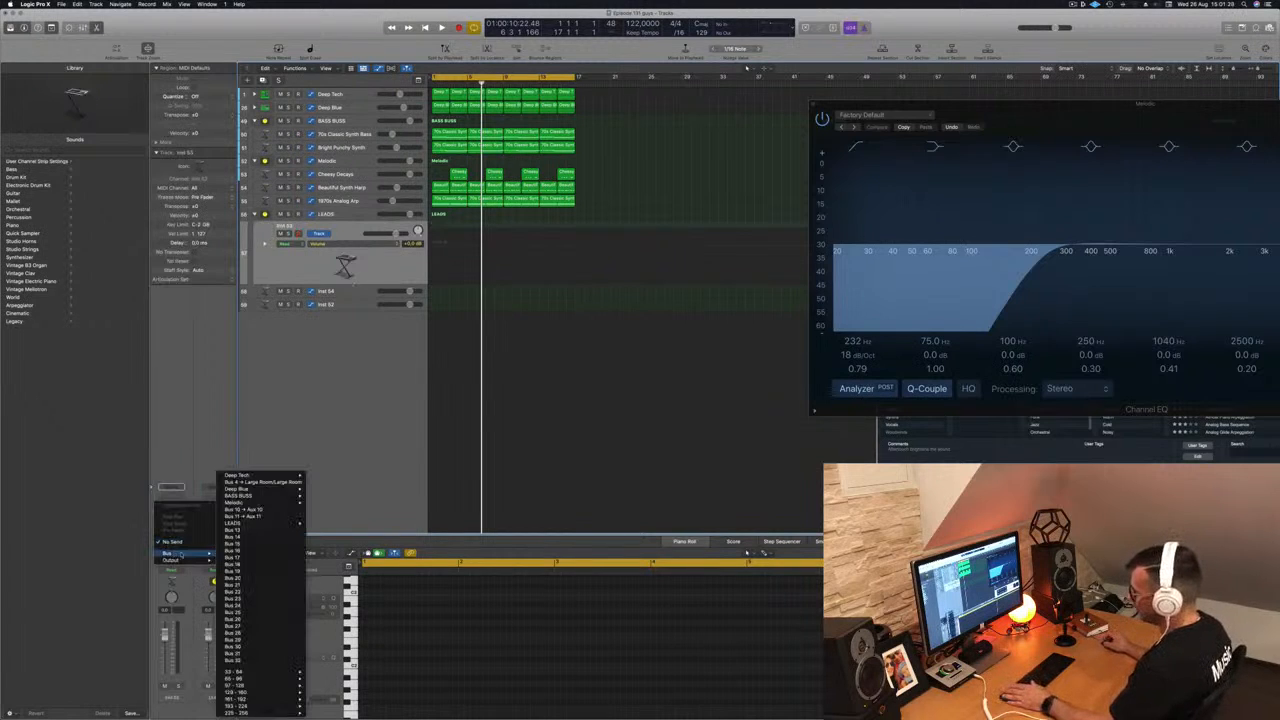
pyautogui.click(272, 511)
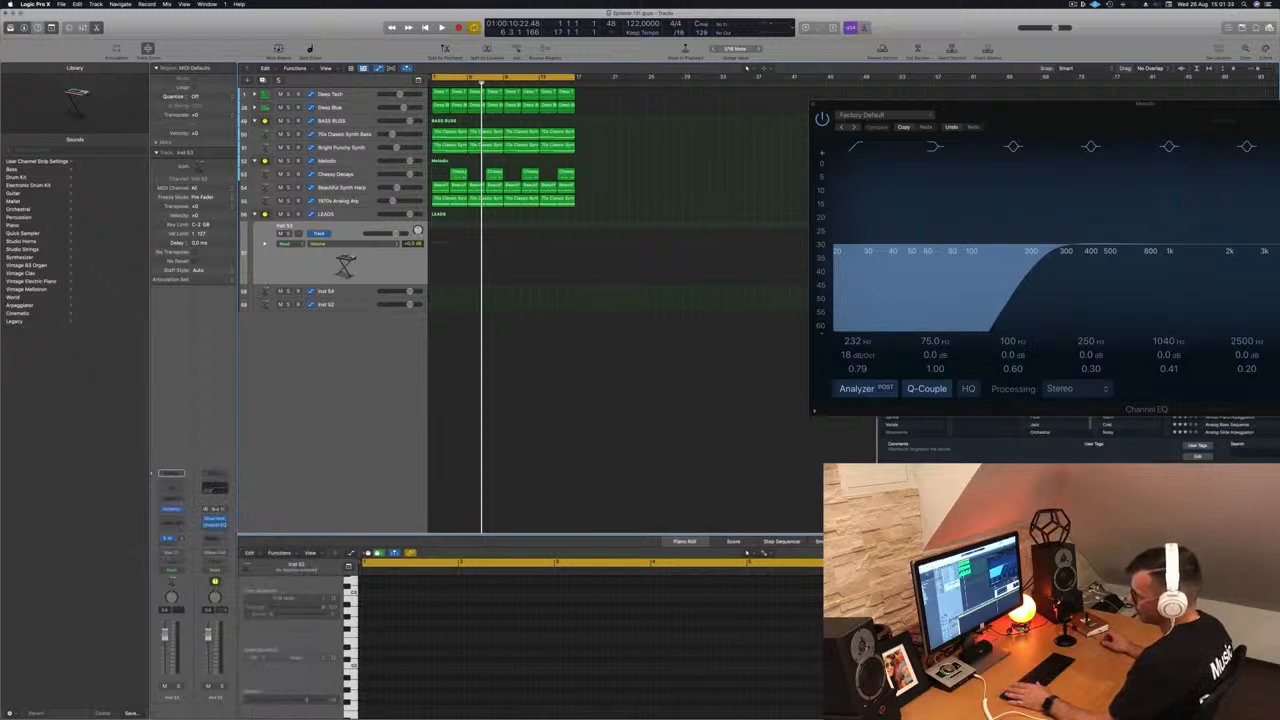
# Step: Restart playback from the beginning, open Alchemy on Inst 53 and filter its presets to Leads
pyautogui.press('Return')
pyautogui.press('space')
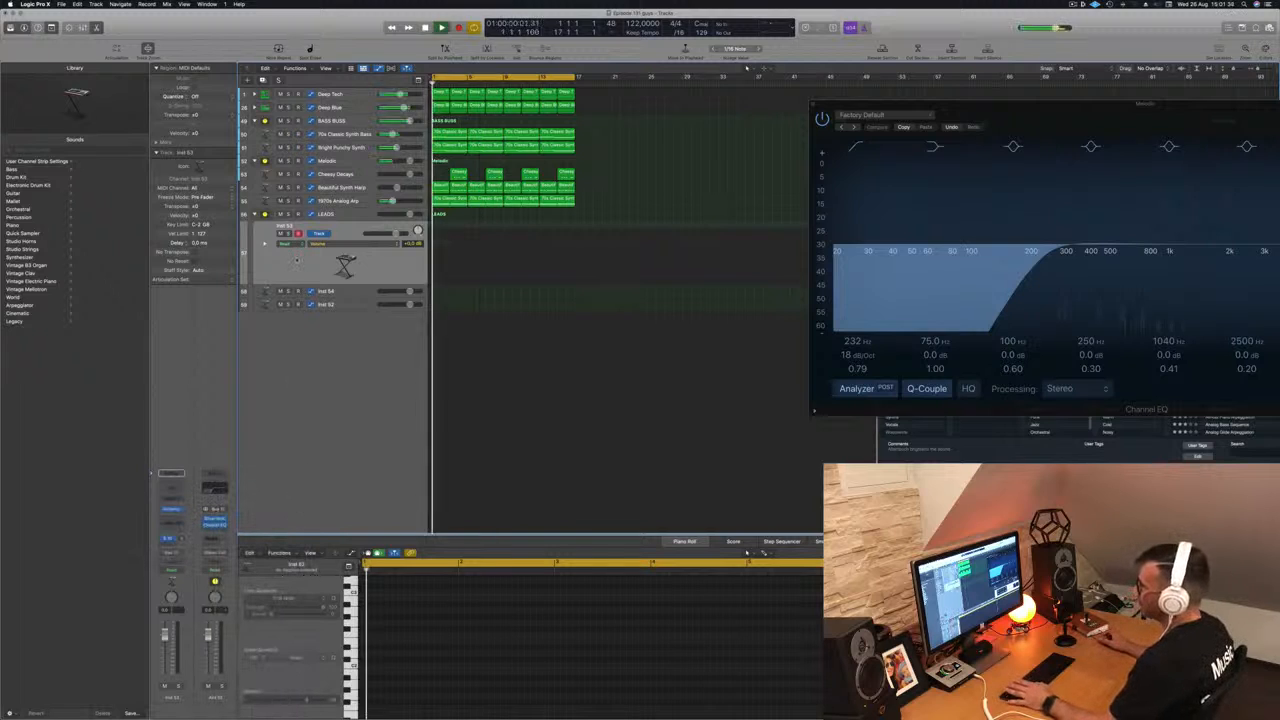
pyautogui.click(171, 509)
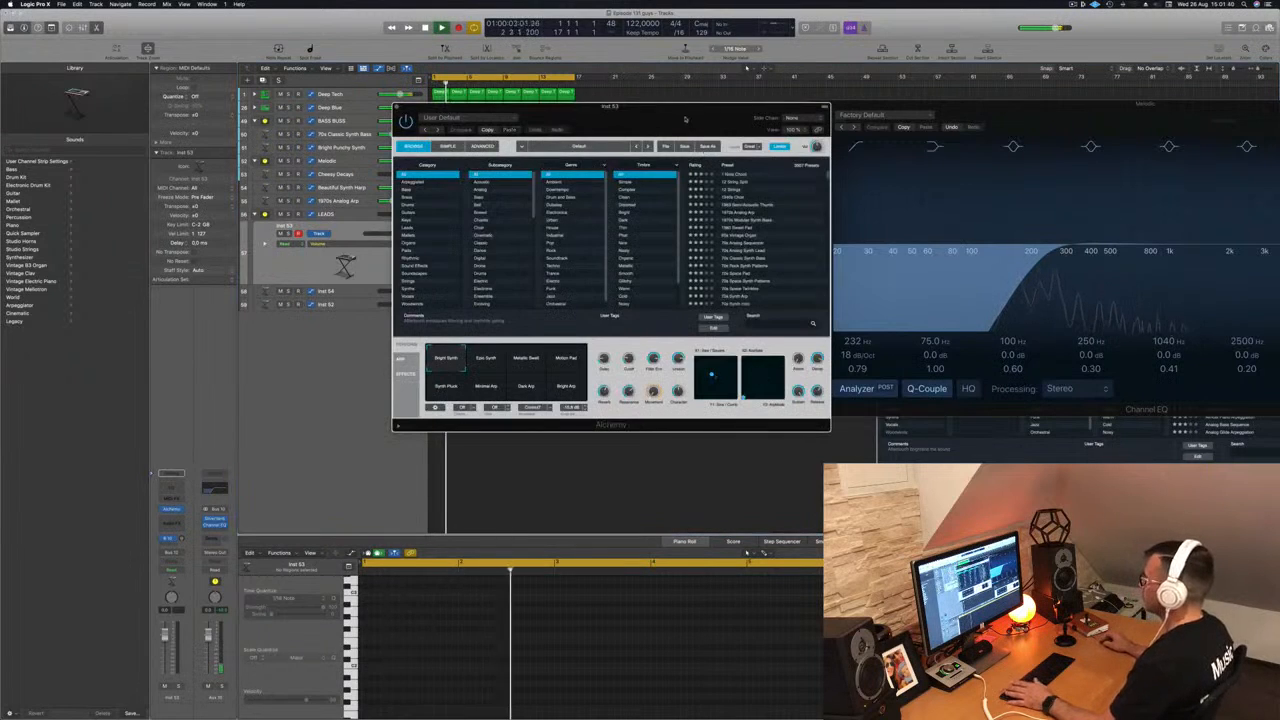
pyautogui.moveTo(612, 107); pyautogui.dragTo(704, 123)
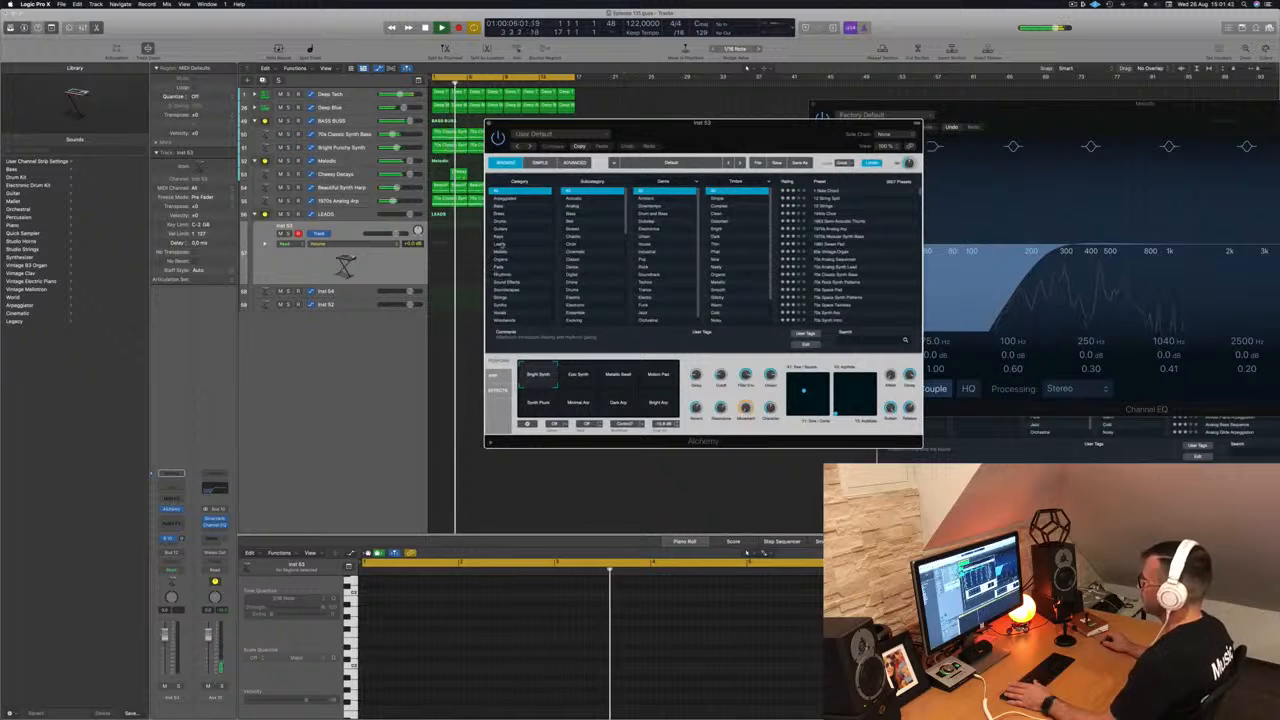
pyautogui.click(499, 244)
pyautogui.moveTo(715, 123); pyautogui.dragTo(808, 193)
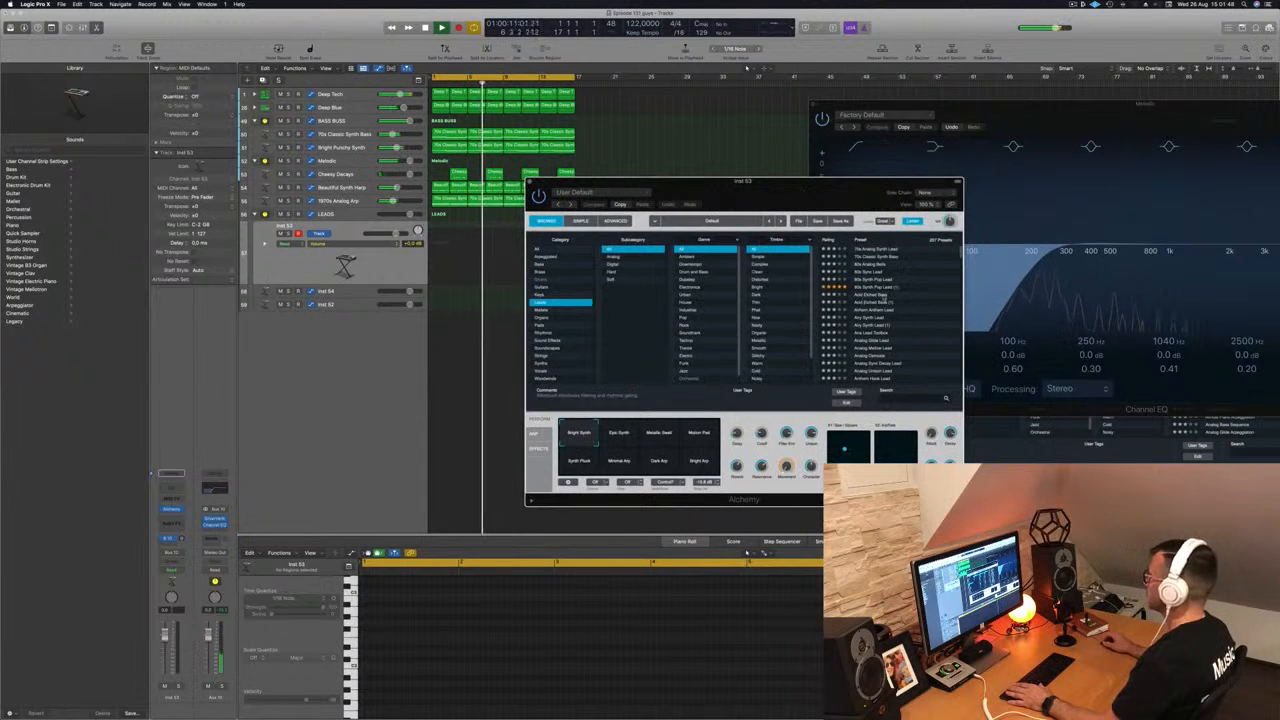
# Step: Load the Ana Lead Toolbox preset and rearrange the EQ, Musical Typing and Alchemy windows for playing along
pyautogui.scroll(-1, 880, 290)
pyautogui.click(880, 327)
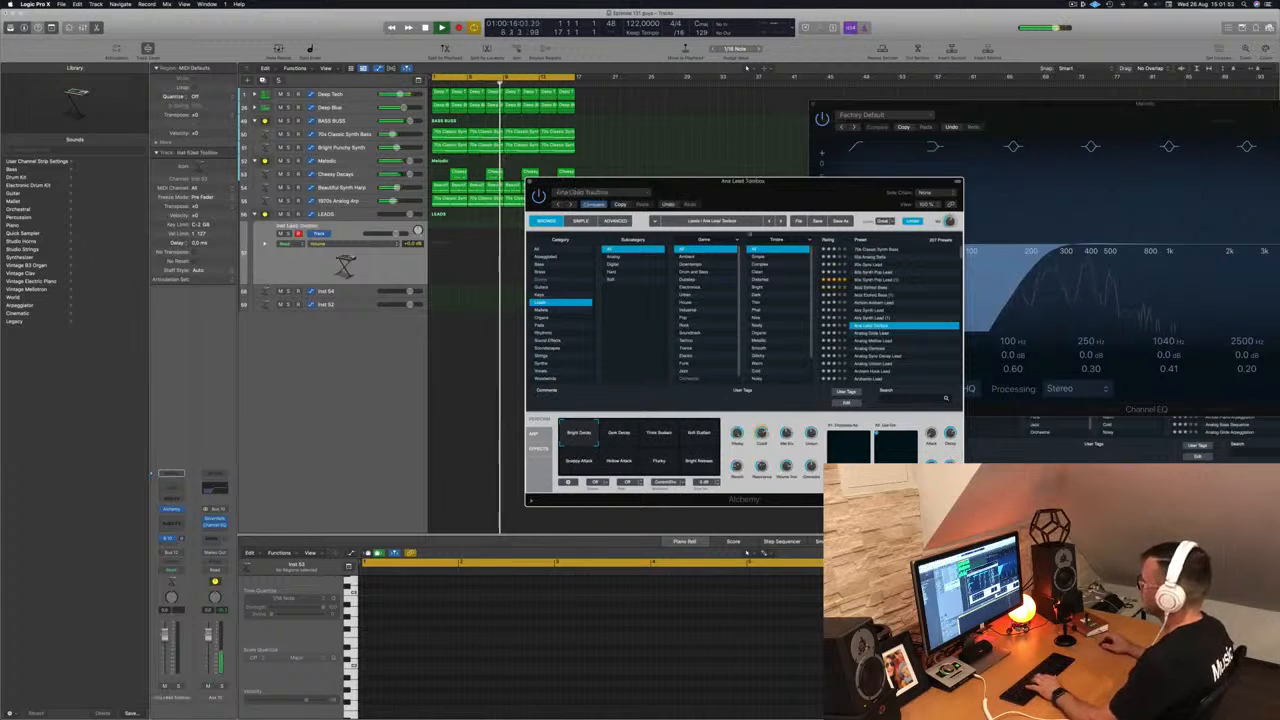
pyautogui.moveTo(1095, 104); pyautogui.dragTo(931, 291)
pyautogui.moveTo(1117, 160); pyautogui.dragTo(1076, 152)
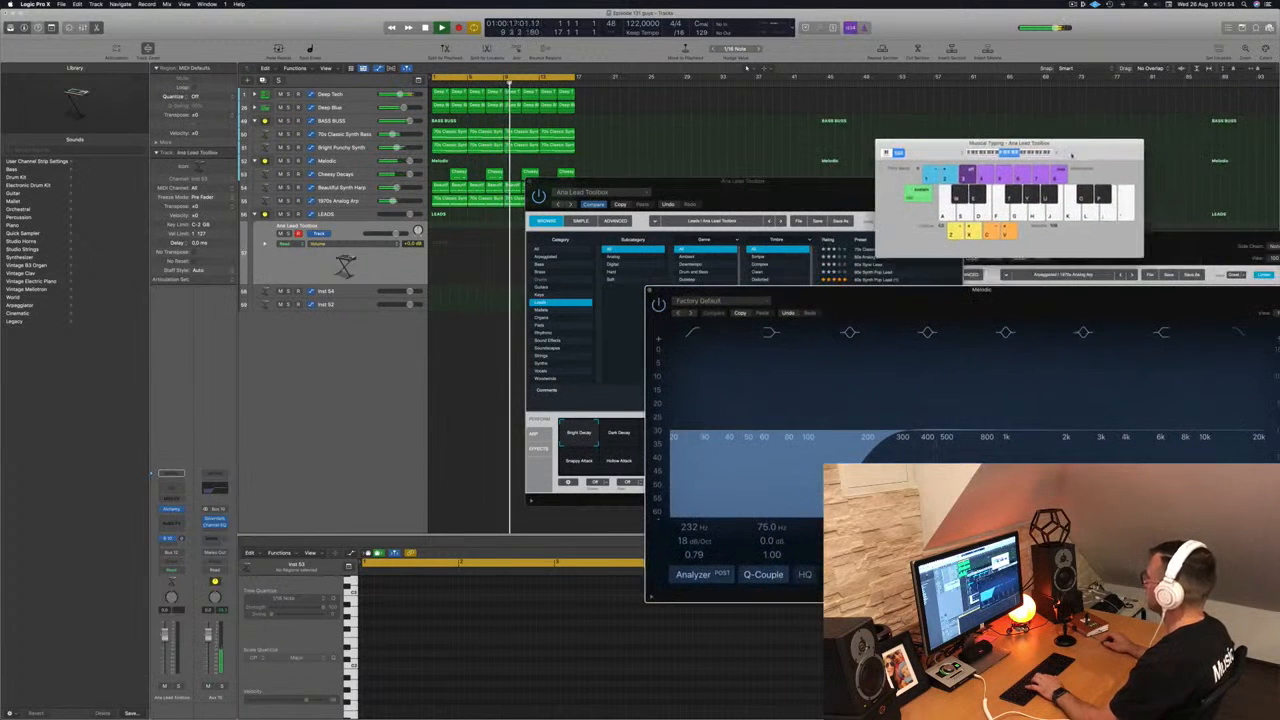
pyautogui.moveTo(791, 188); pyautogui.dragTo(696, 178)
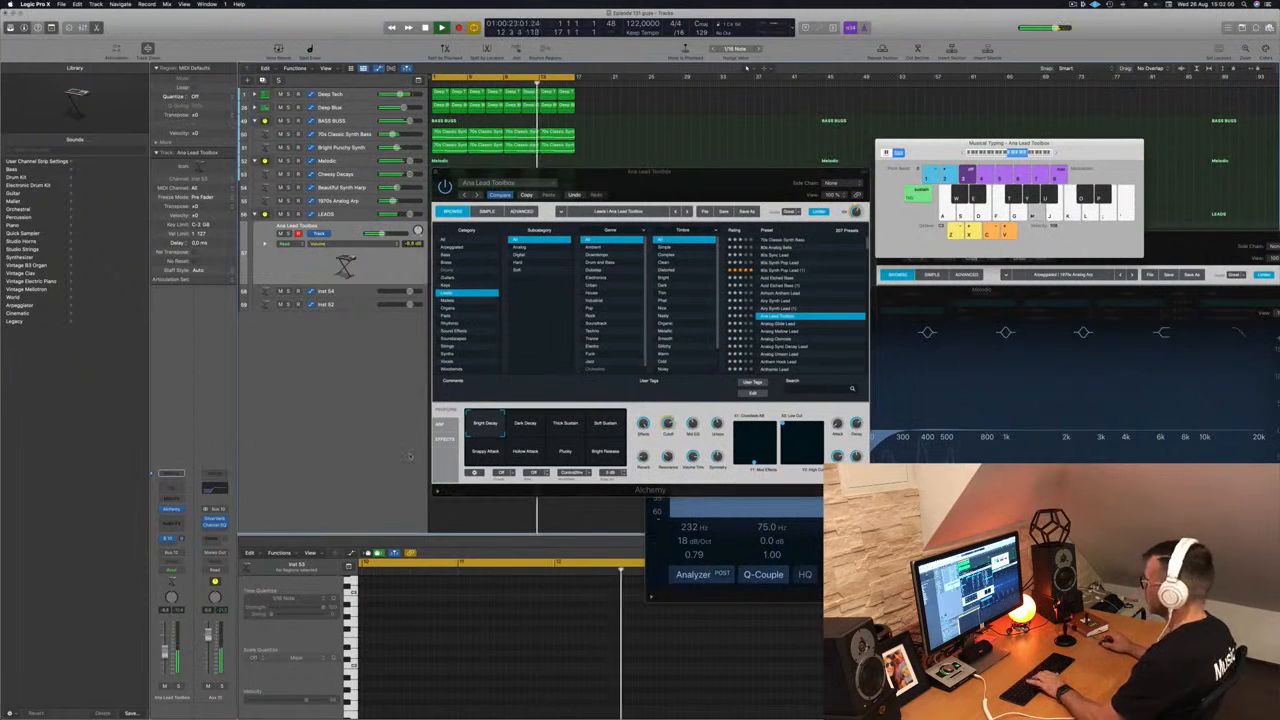
# Step: Audition the Alchemy lead presets from Analog Glide Lead through Analog Unison Lead, moving the plug-in window clear of the arrangement
pyautogui.click(778, 325)
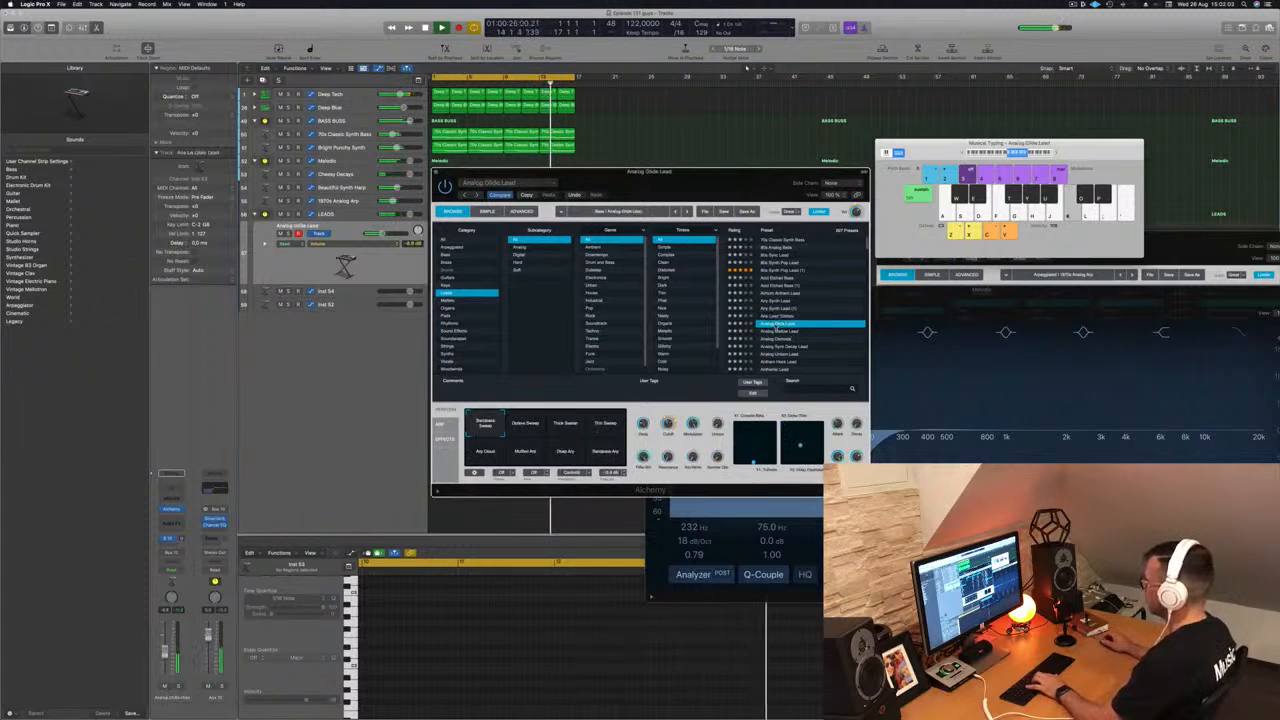
pyautogui.click(777, 333)
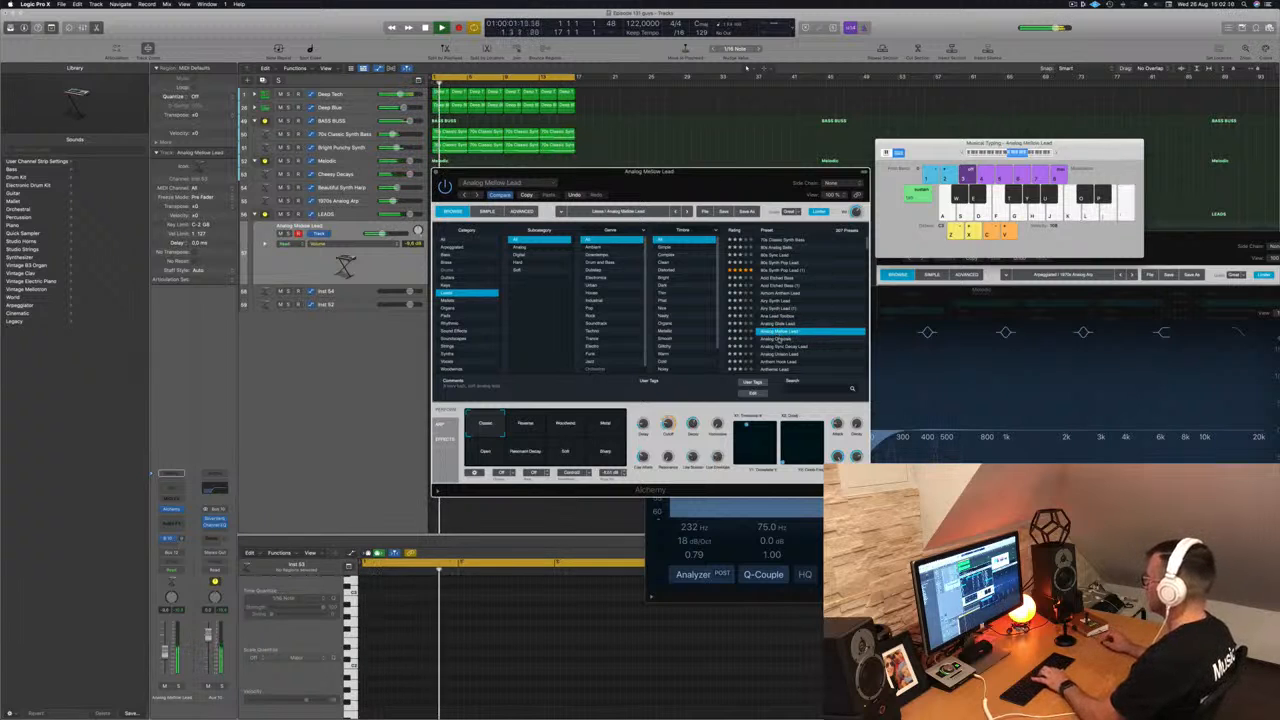
pyautogui.moveTo(786, 198); pyautogui.dragTo(846, 163)
pyautogui.press('Down')
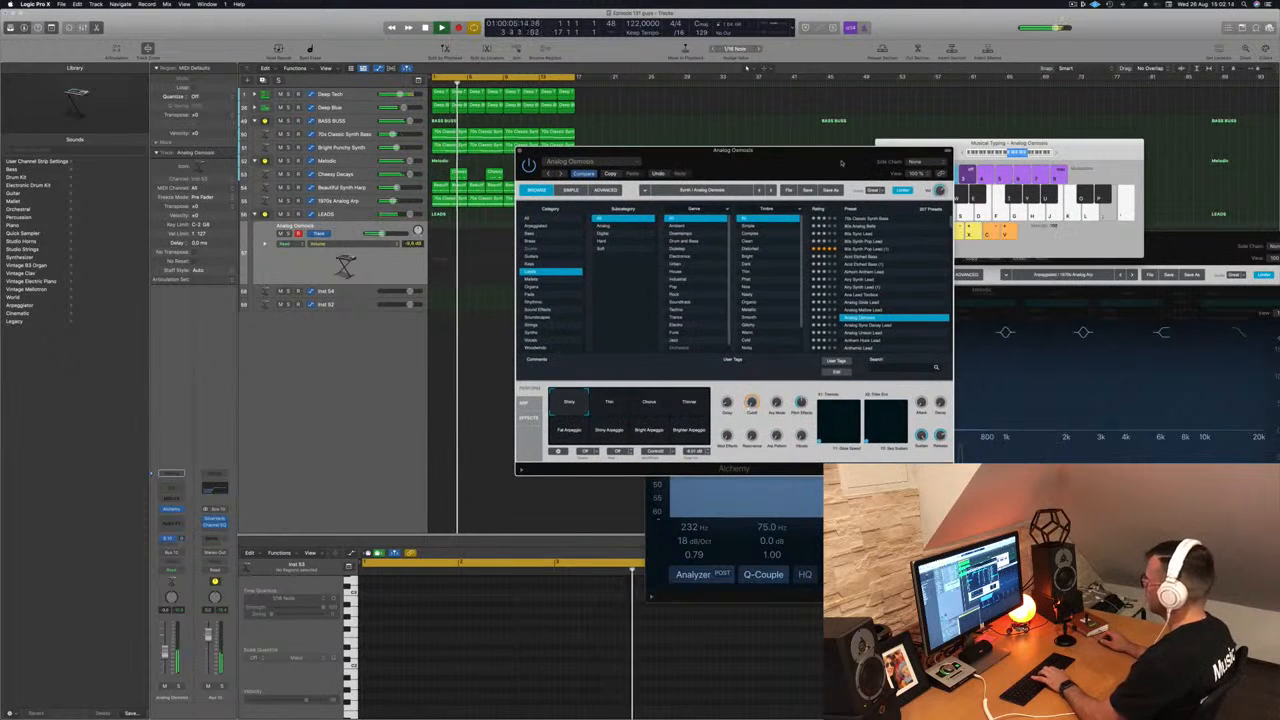
pyautogui.click(875, 326)
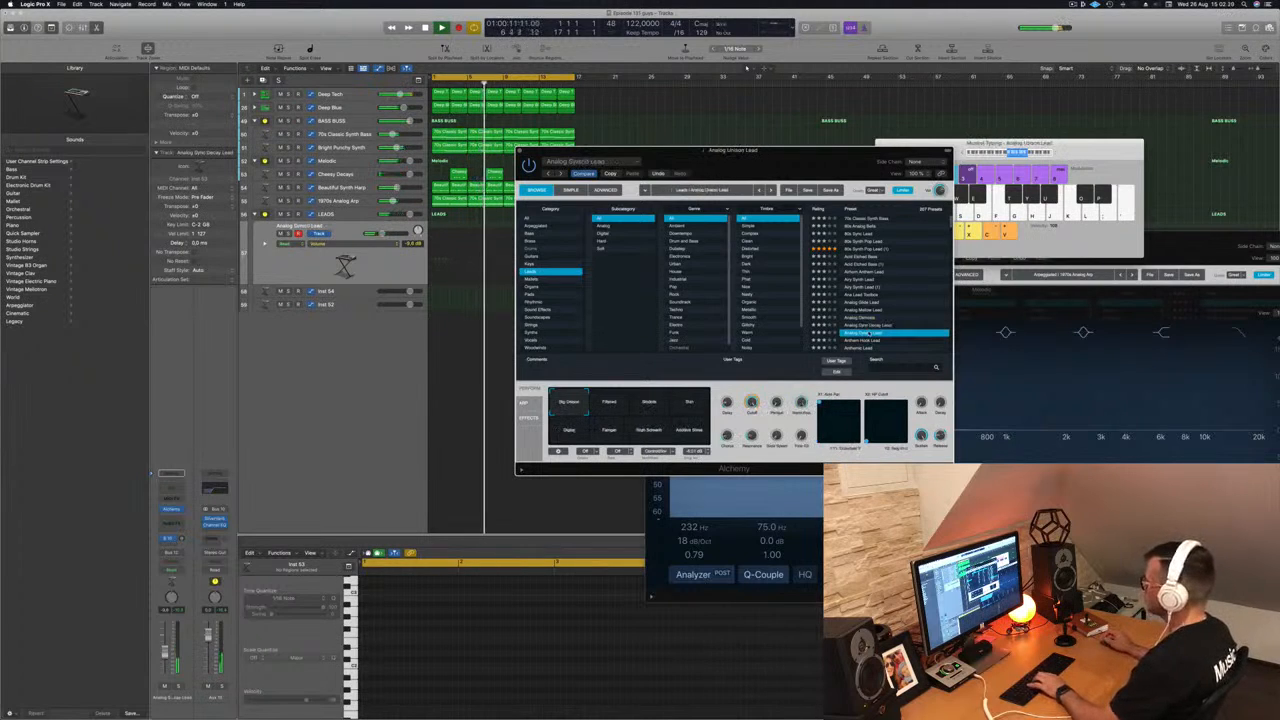
# Step: Audition the following Alchemy lead presets, from Anthem Hook Lead through Arctic Noise Lead
pyautogui.press('Down')
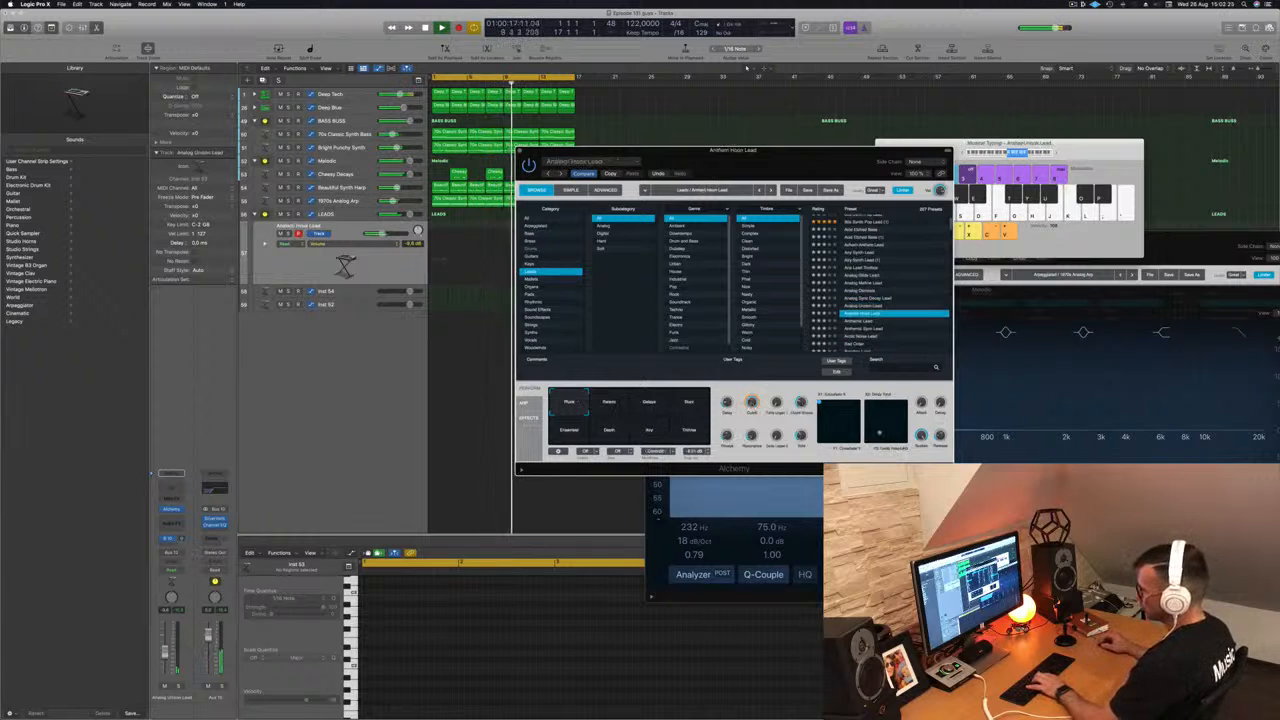
pyautogui.press('Down')
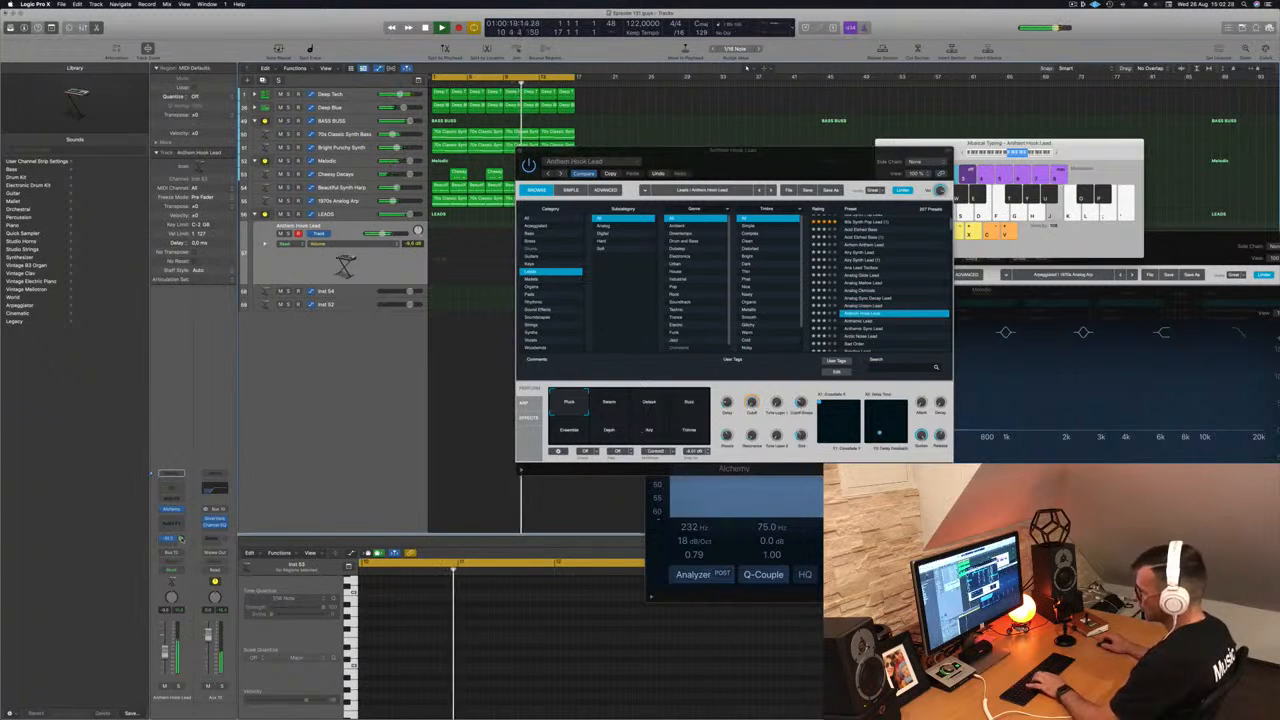
pyautogui.press('Down')
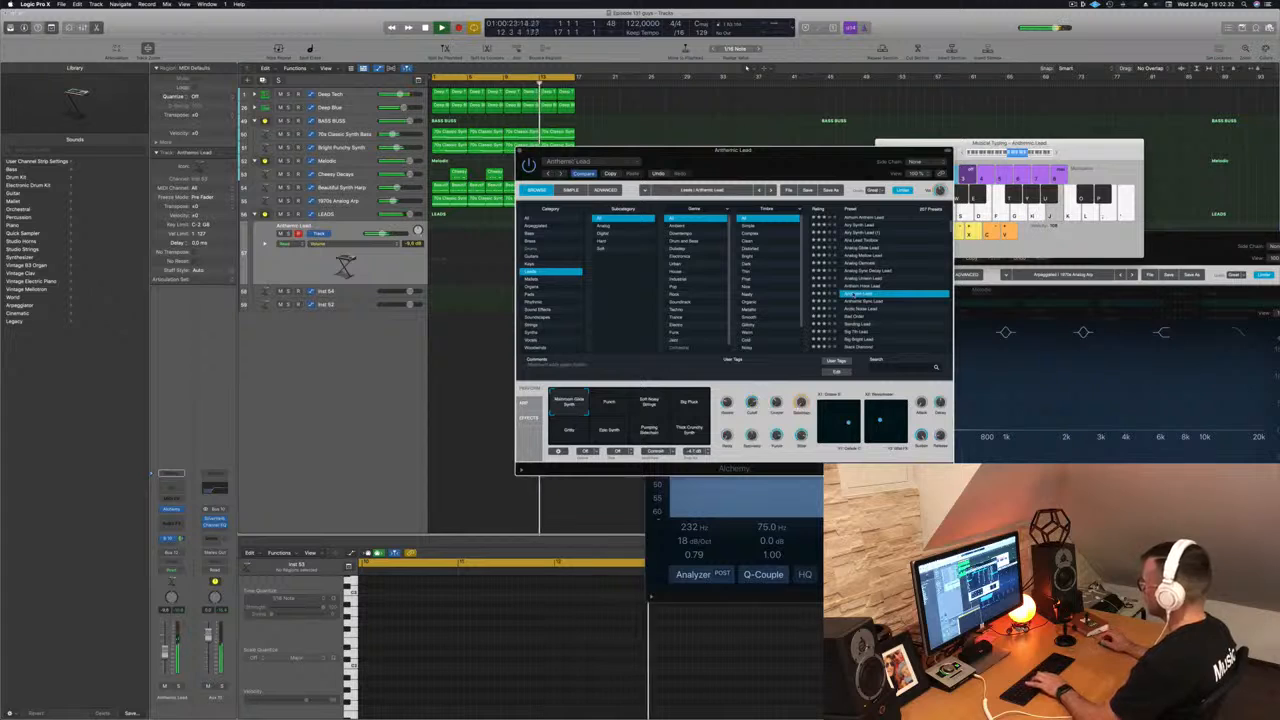
pyautogui.press('Down')
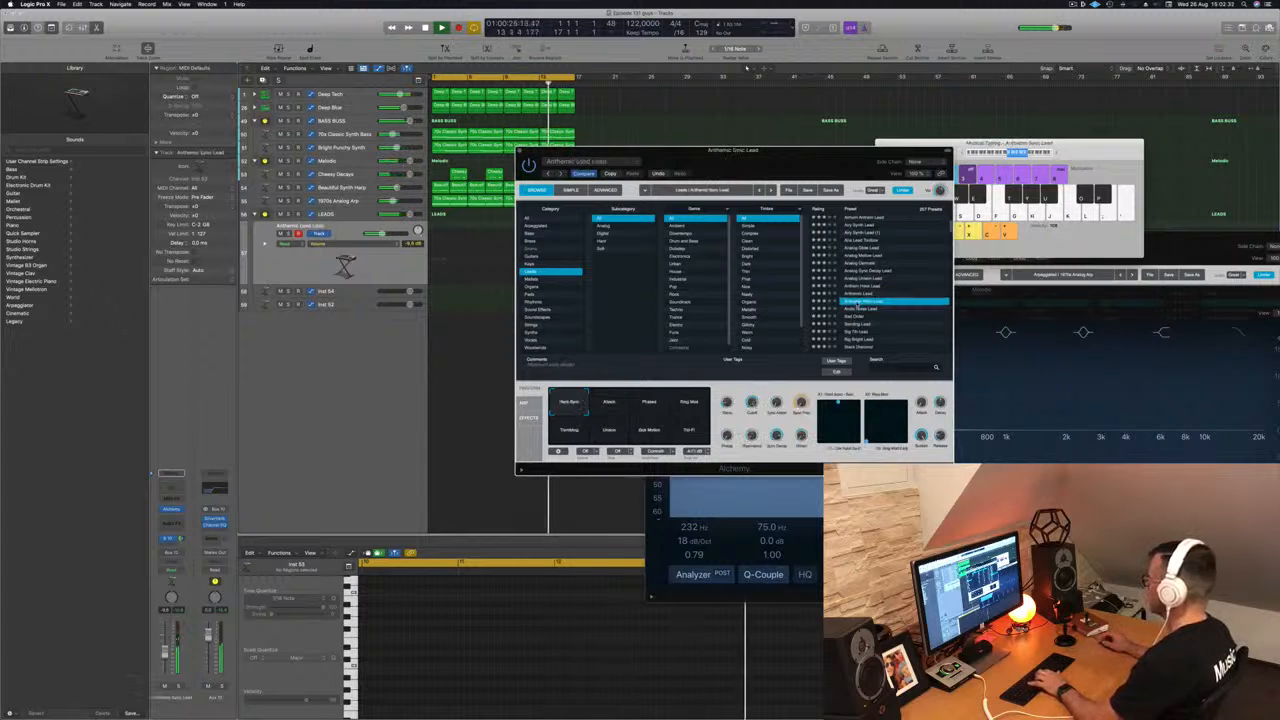
pyautogui.press('Down')
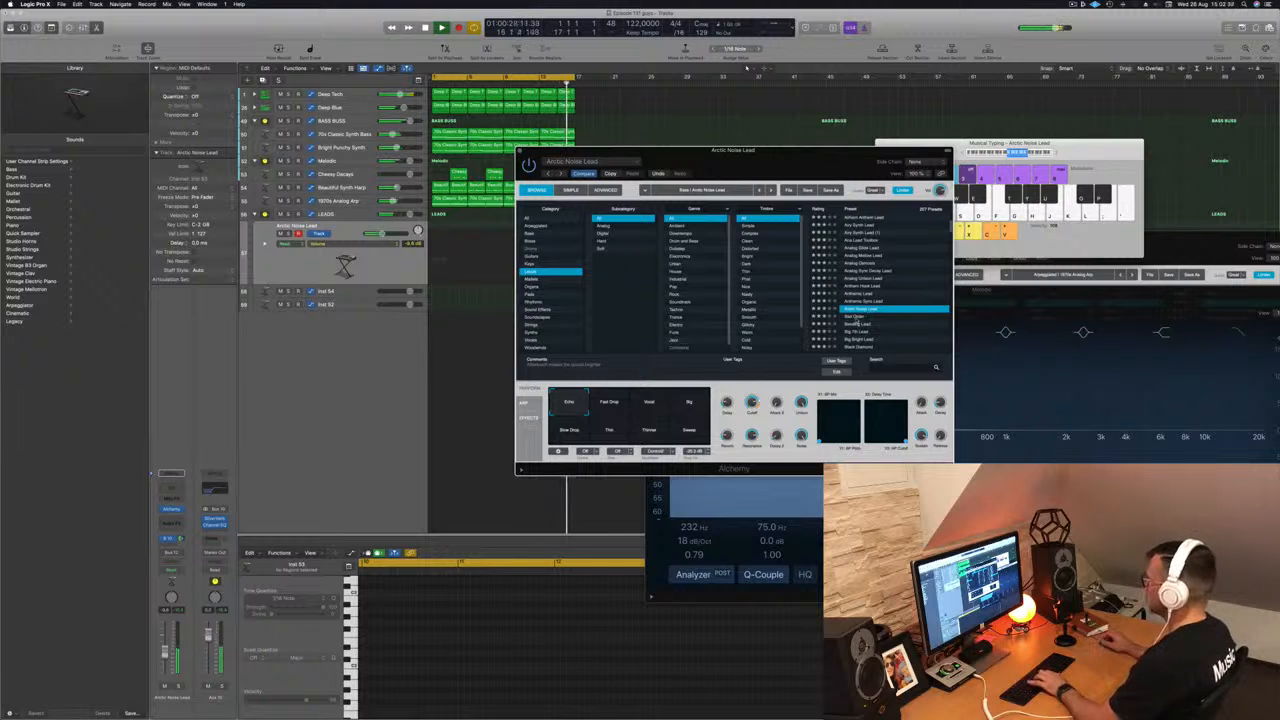
# Step: Load the Bad Order preset and try its Dirty Delay, Filthy and Dark Metal performance variations
pyautogui.press('Down')
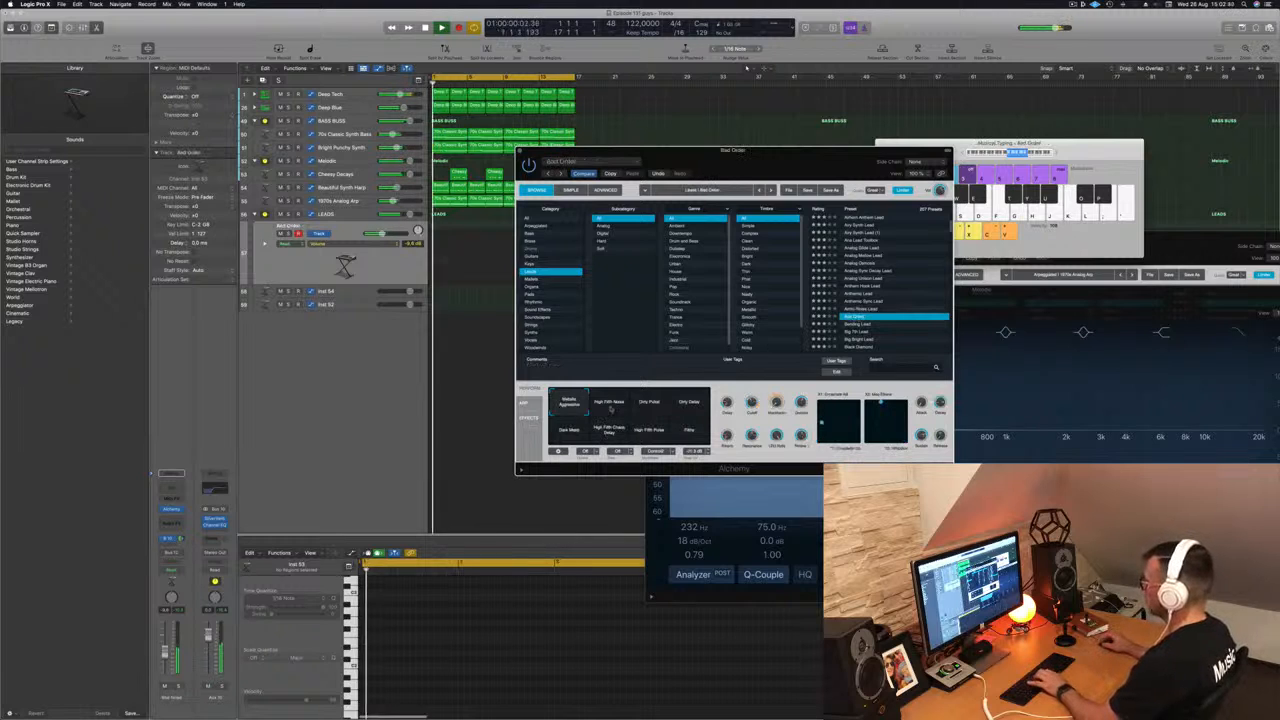
pyautogui.click(685, 407)
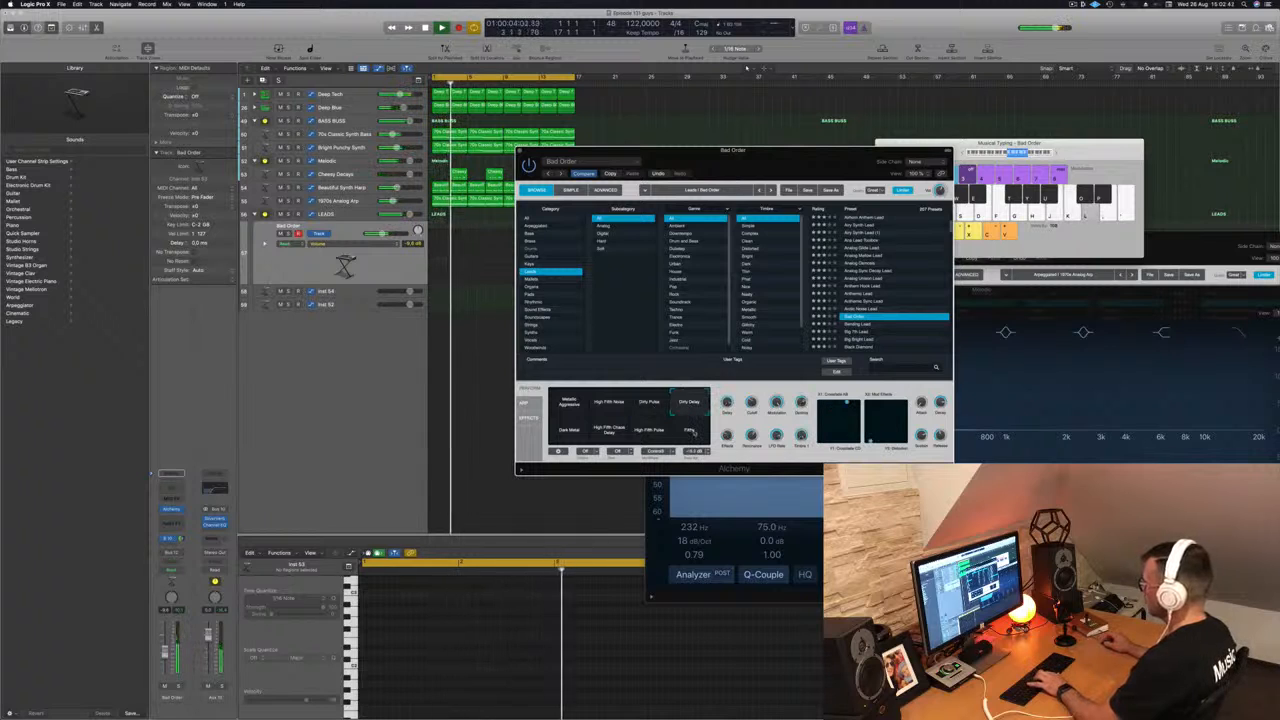
pyautogui.click(692, 431)
pyautogui.click(571, 431)
# Step: Audition the Big 7th Lead, Big Bright Lead and Black Diamond presets in Alchemy
pyautogui.scroll(-2, 886, 300)
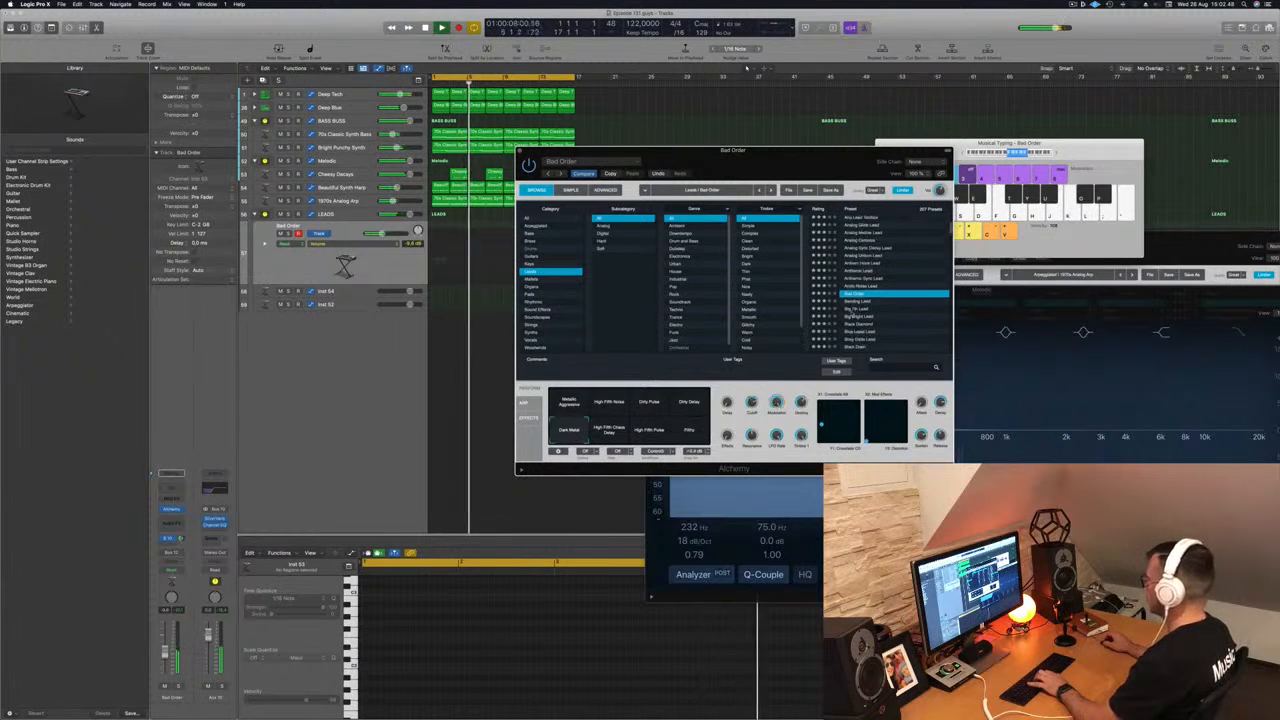
pyautogui.click(857, 309)
pyautogui.click(857, 316)
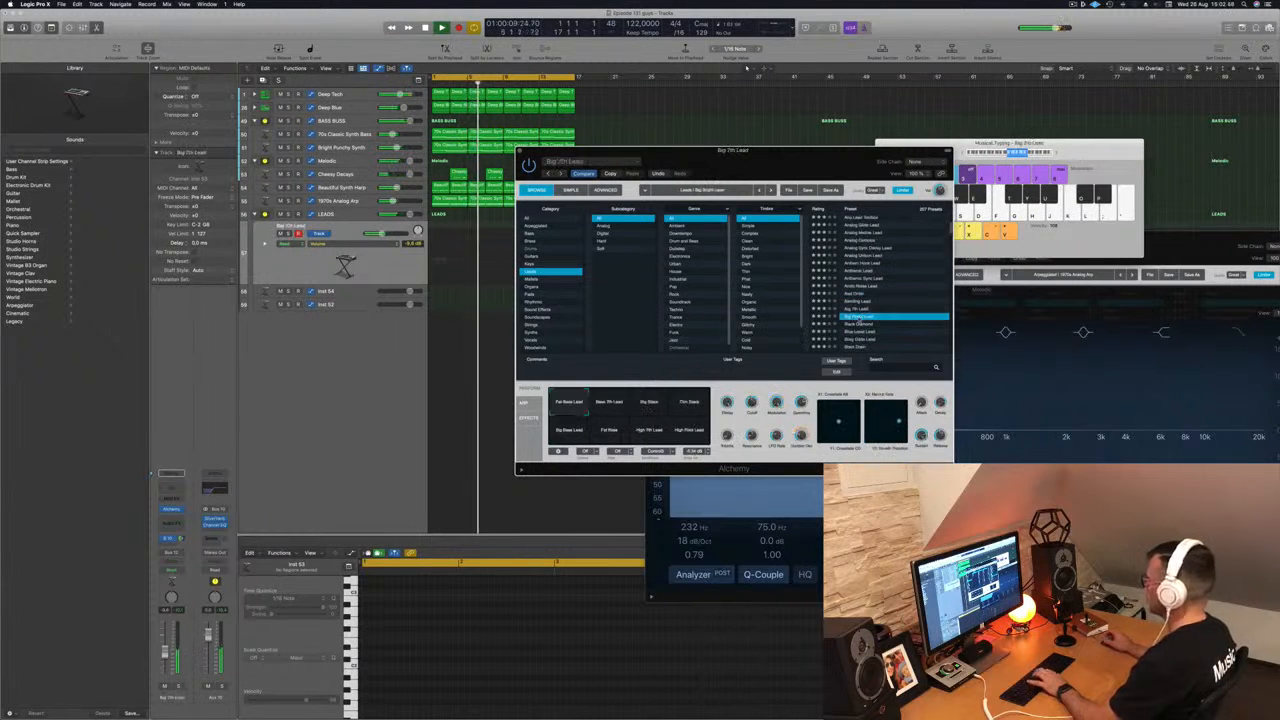
pyautogui.click(858, 324)
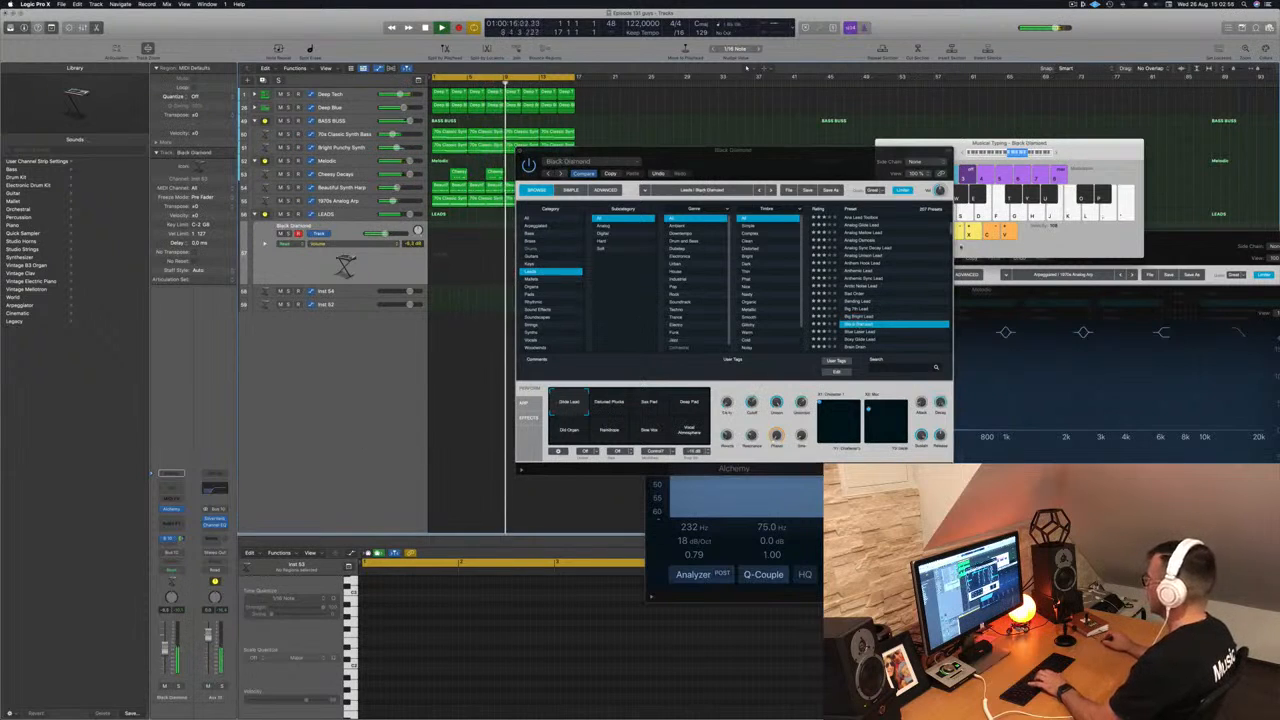
# Step: Audition the Blue Laser Lead, Brain Drain, Bricks and Bright Glide Lead presets in Alchemy
pyautogui.scroll(-2, 880, 300)
pyautogui.click(866, 308)
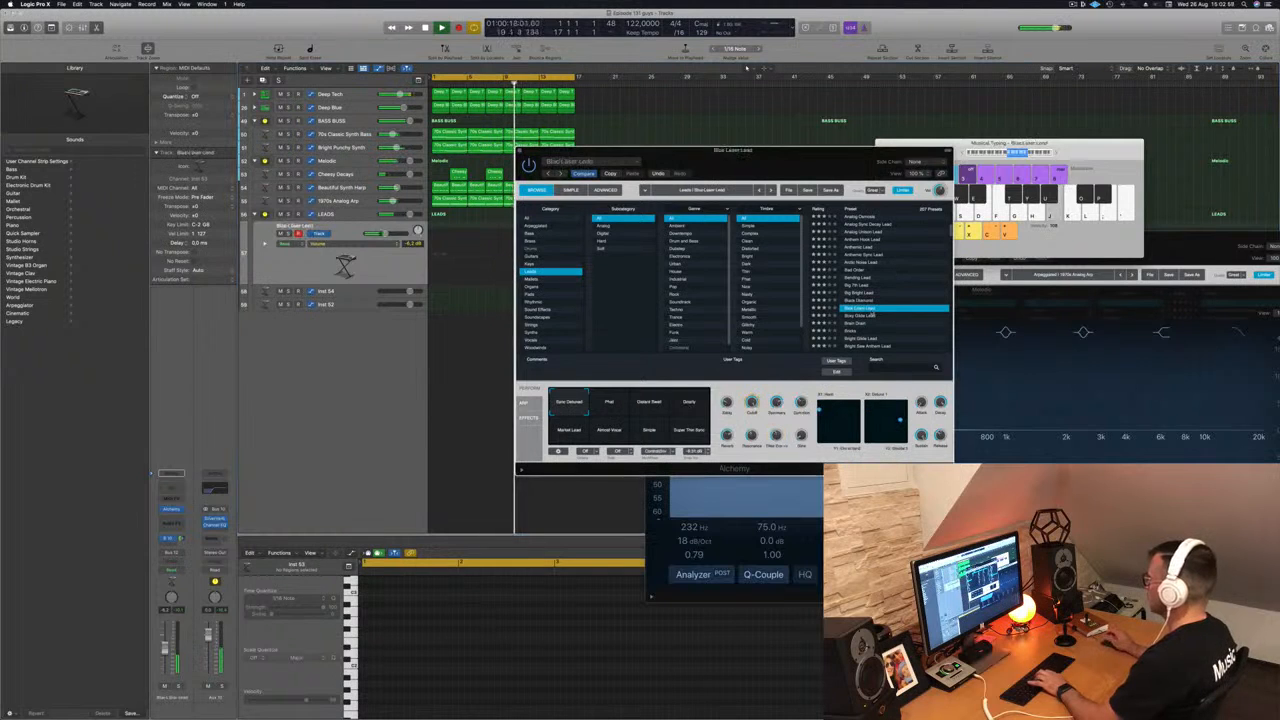
pyautogui.click(859, 324)
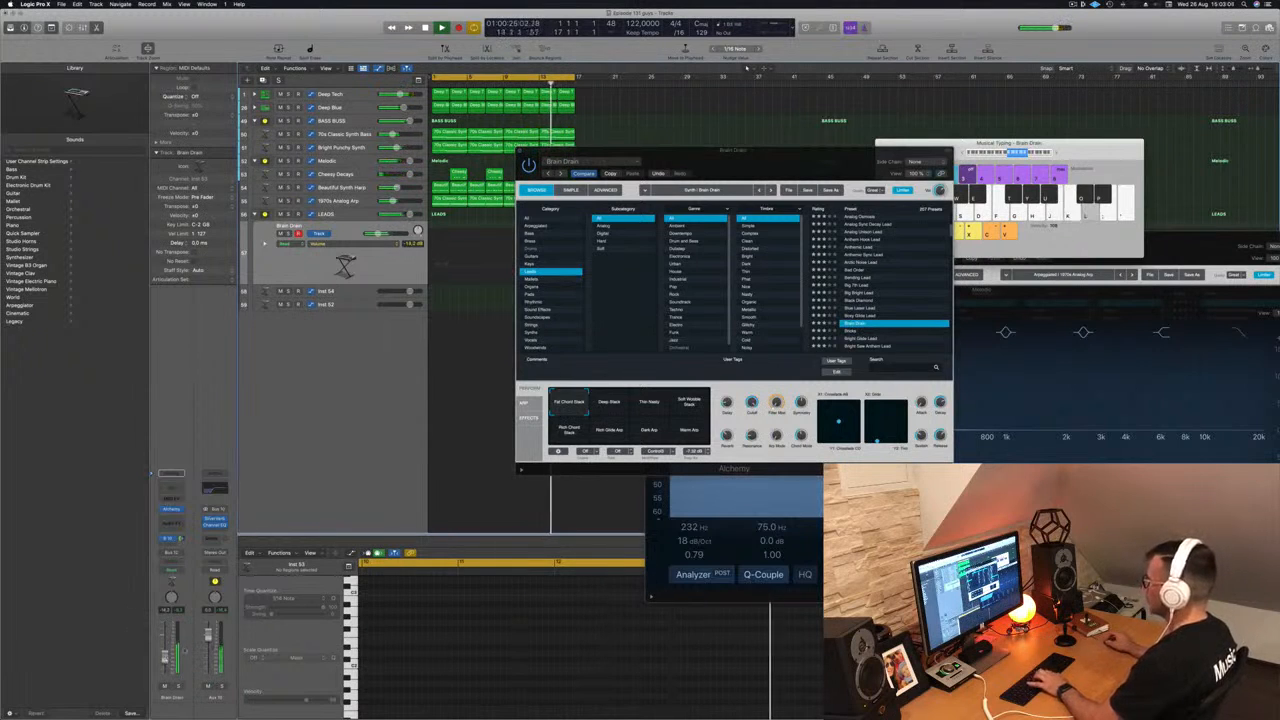
pyautogui.press('Down')
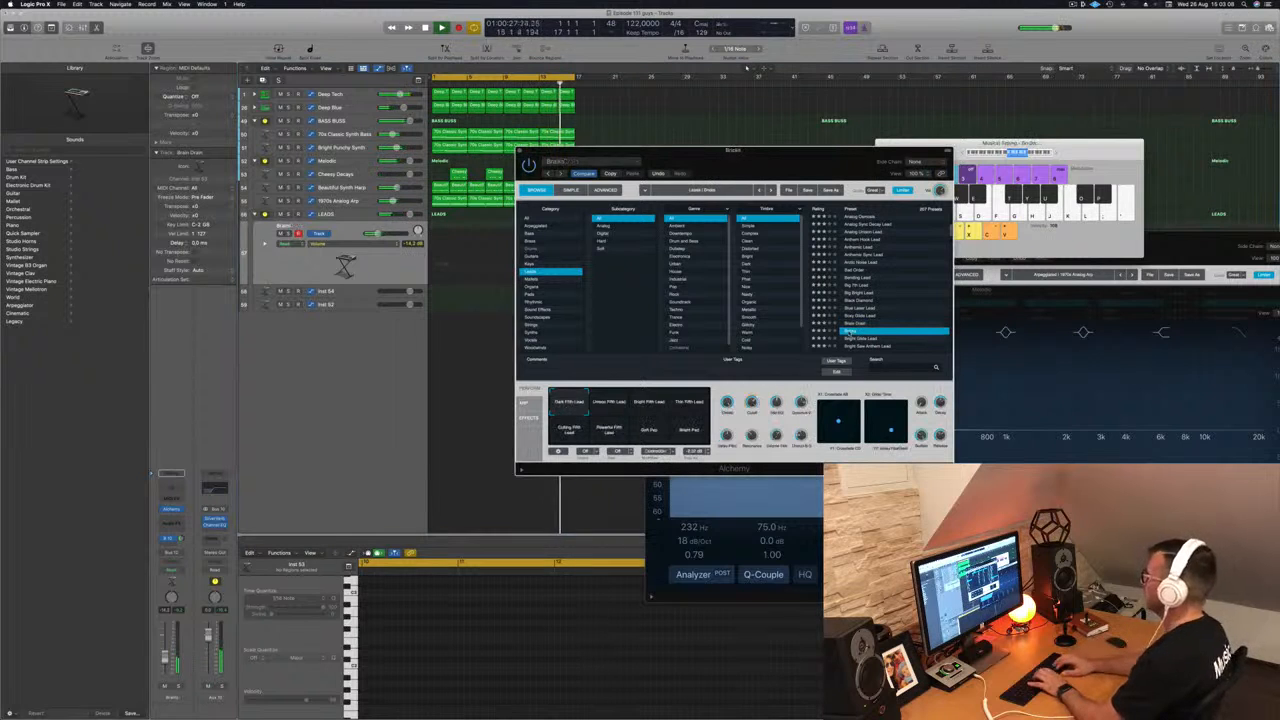
pyautogui.press('Down')
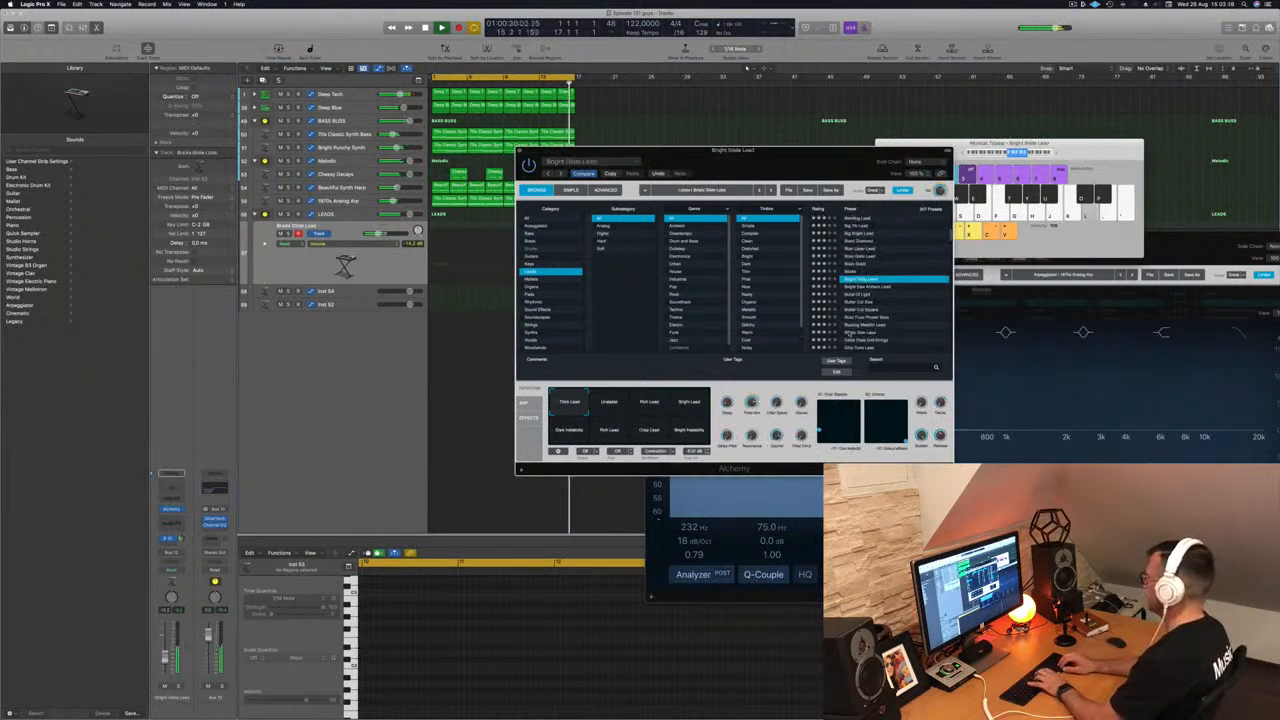
# Step: Continue through the lead presets from Bright Saw Anthem Lead onward and load the Classic preset
pyautogui.press('Down')
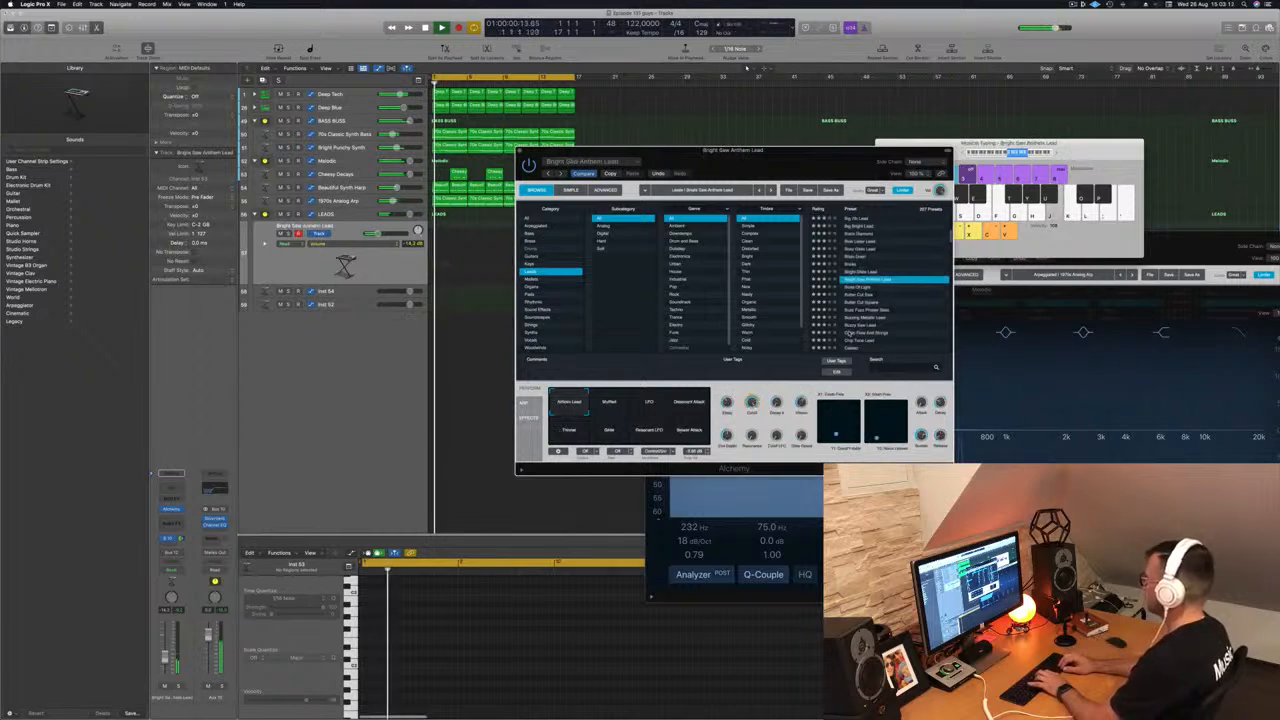
pyautogui.press('Down')
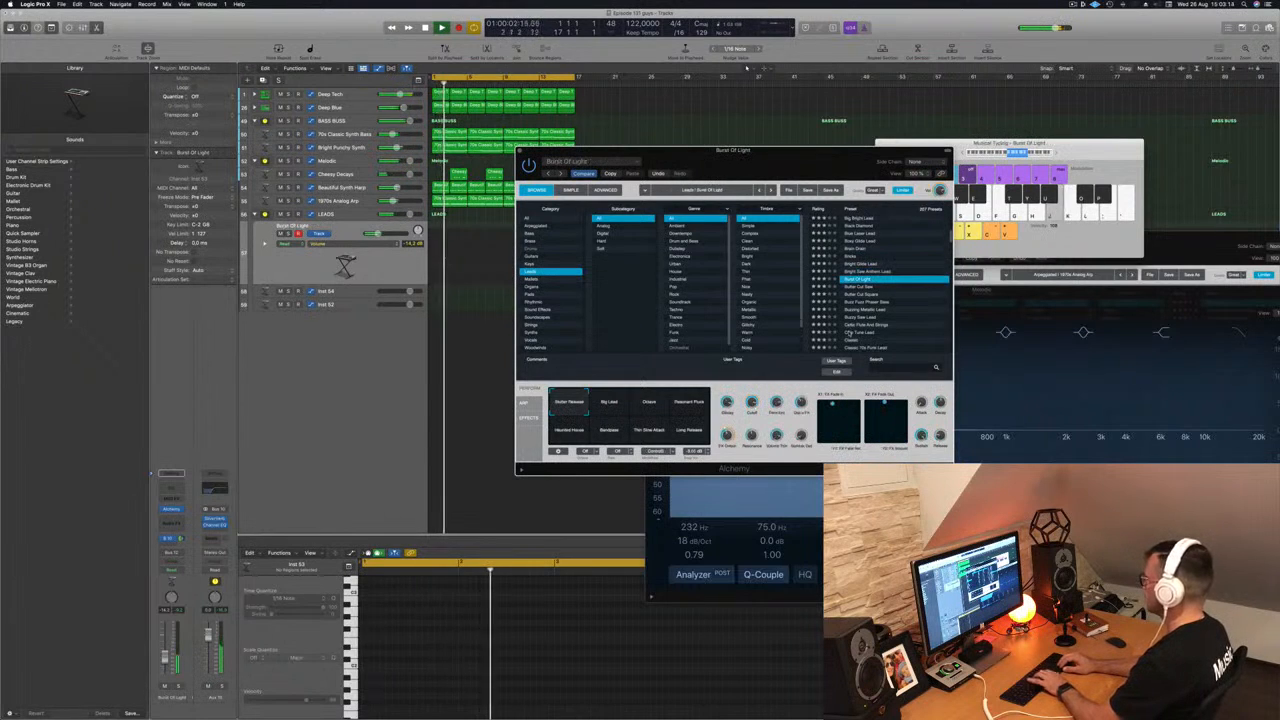
pyautogui.press('Down')
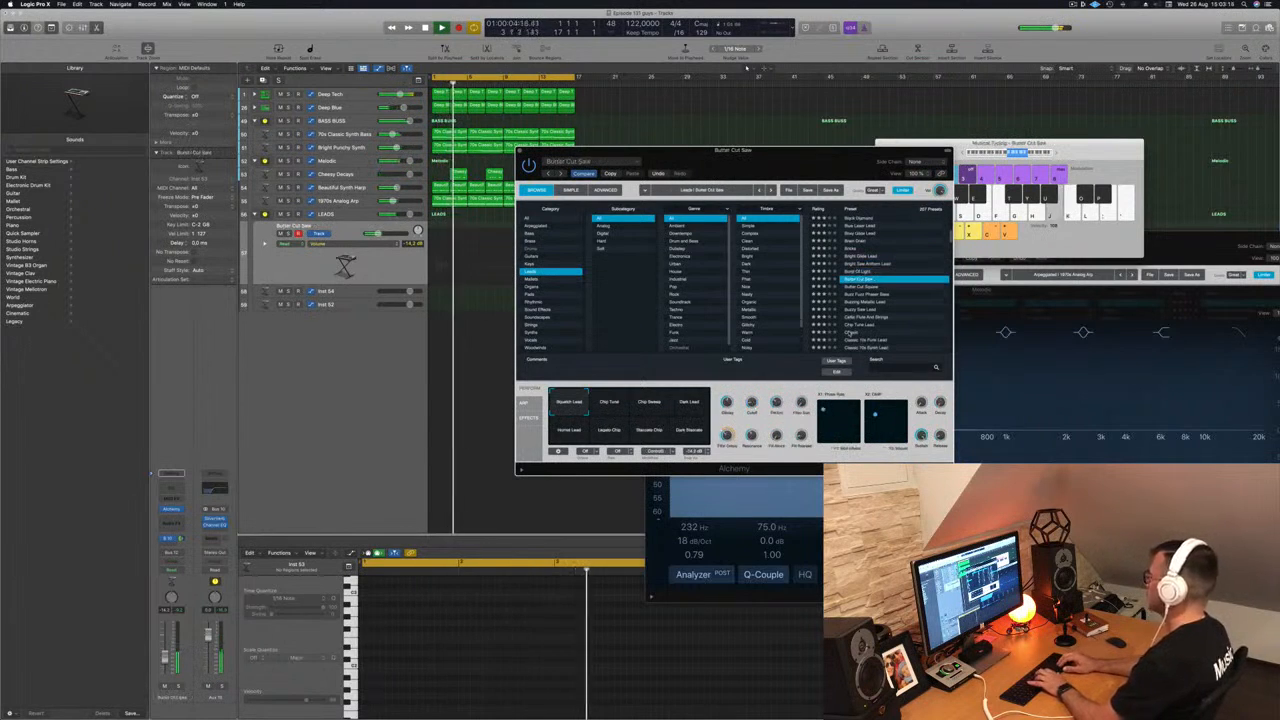
pyautogui.press('Down')
pyautogui.press('Down')
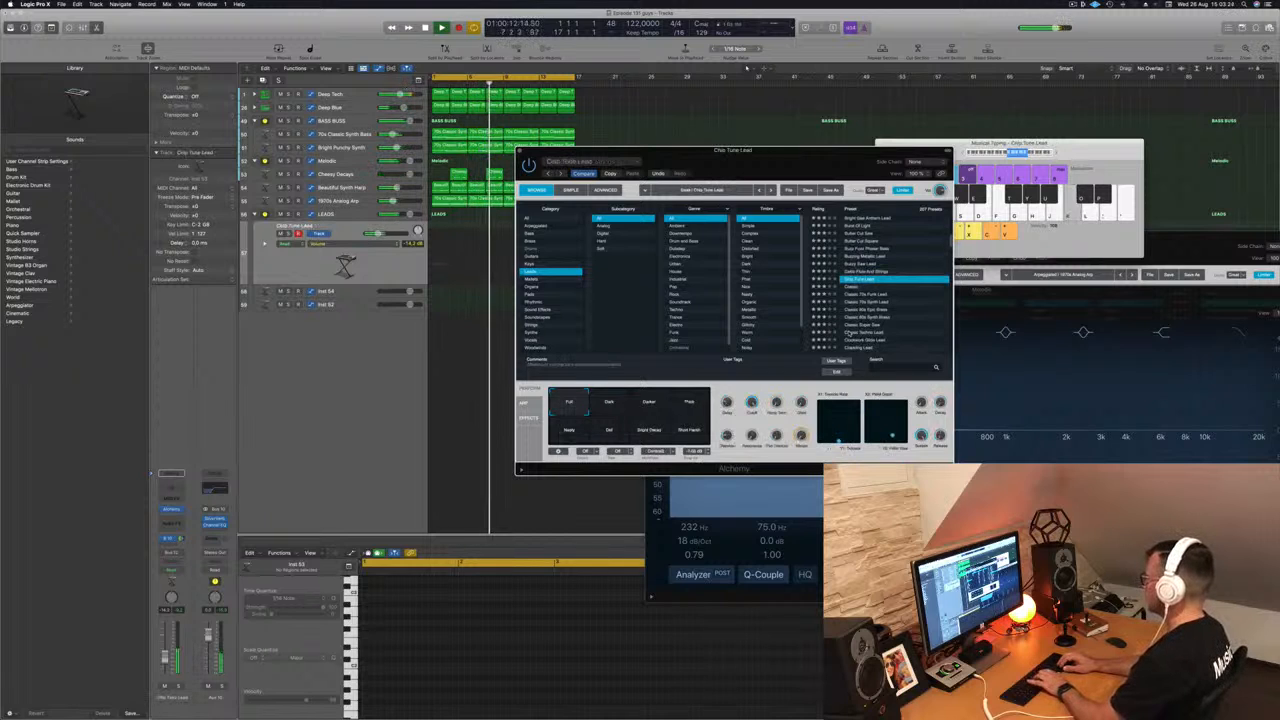
pyautogui.press('Down')
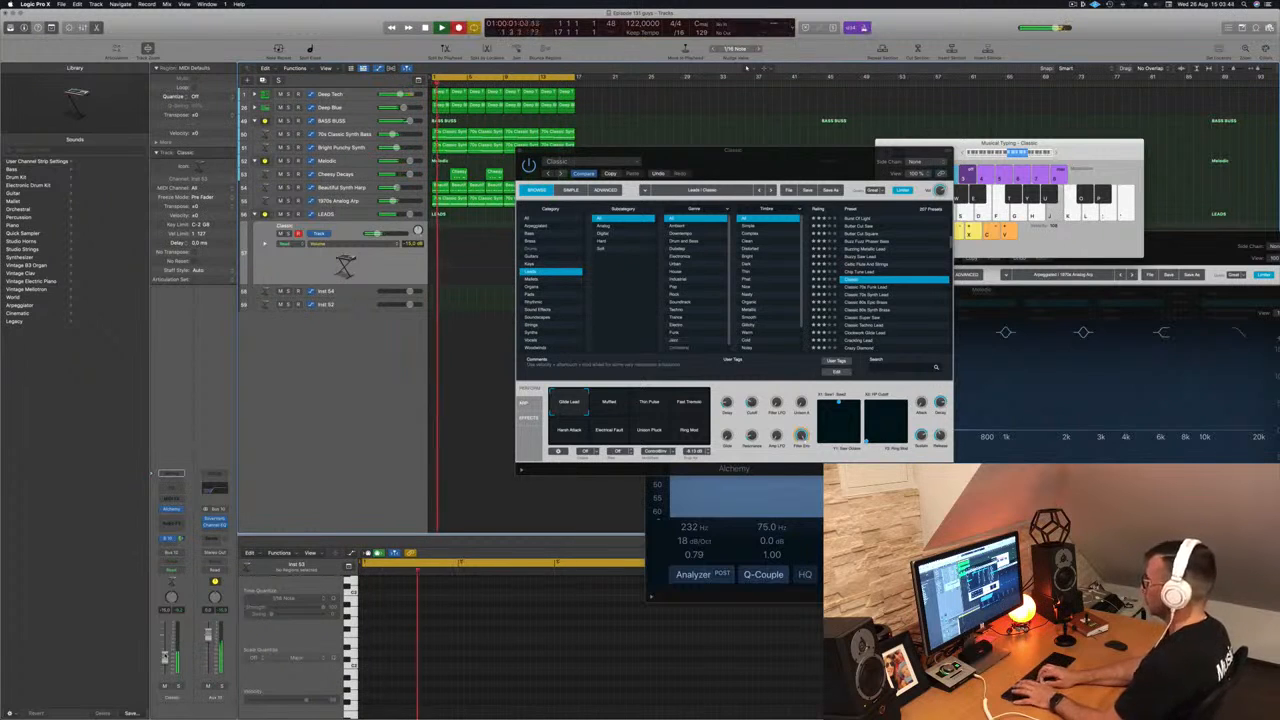
# Step: Record a repeating three-note descending lead phrase on the Classic track in the LEADS stack using Musical Typing
pyautogui.press('l')
pyautogui.press('k')
pyautogui.press('j')
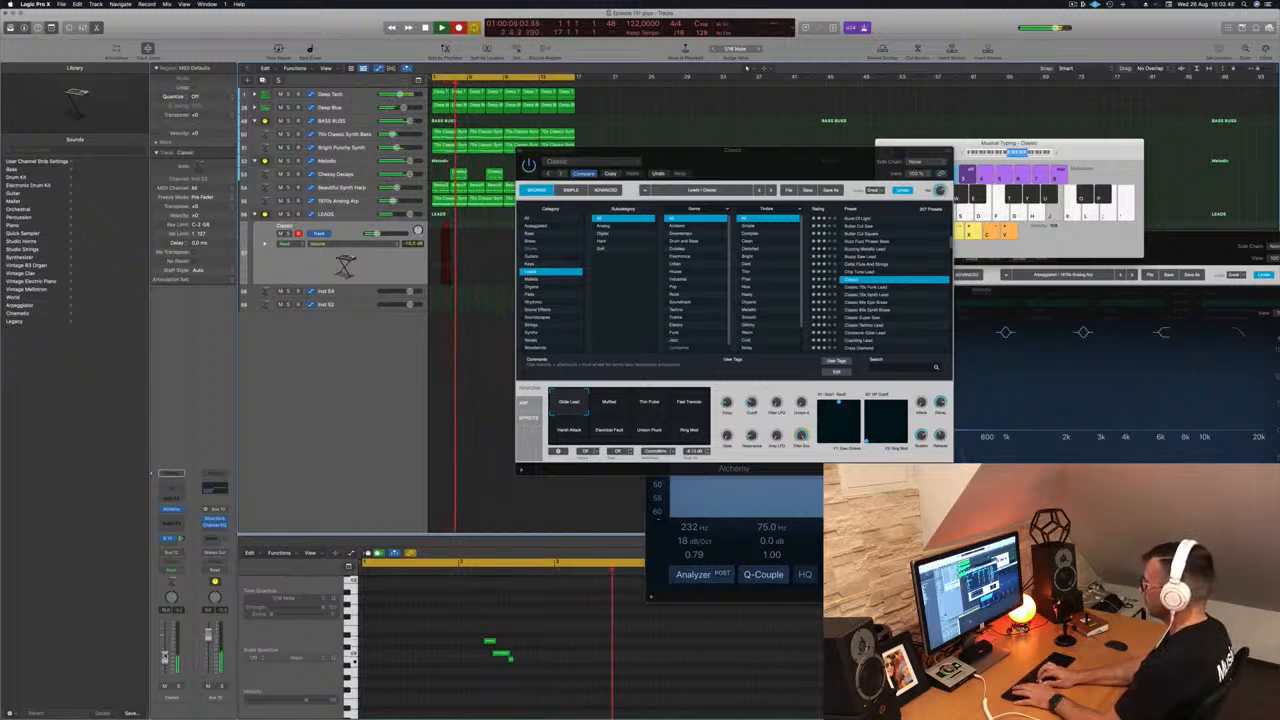
pyautogui.press('l')
pyautogui.press('j')
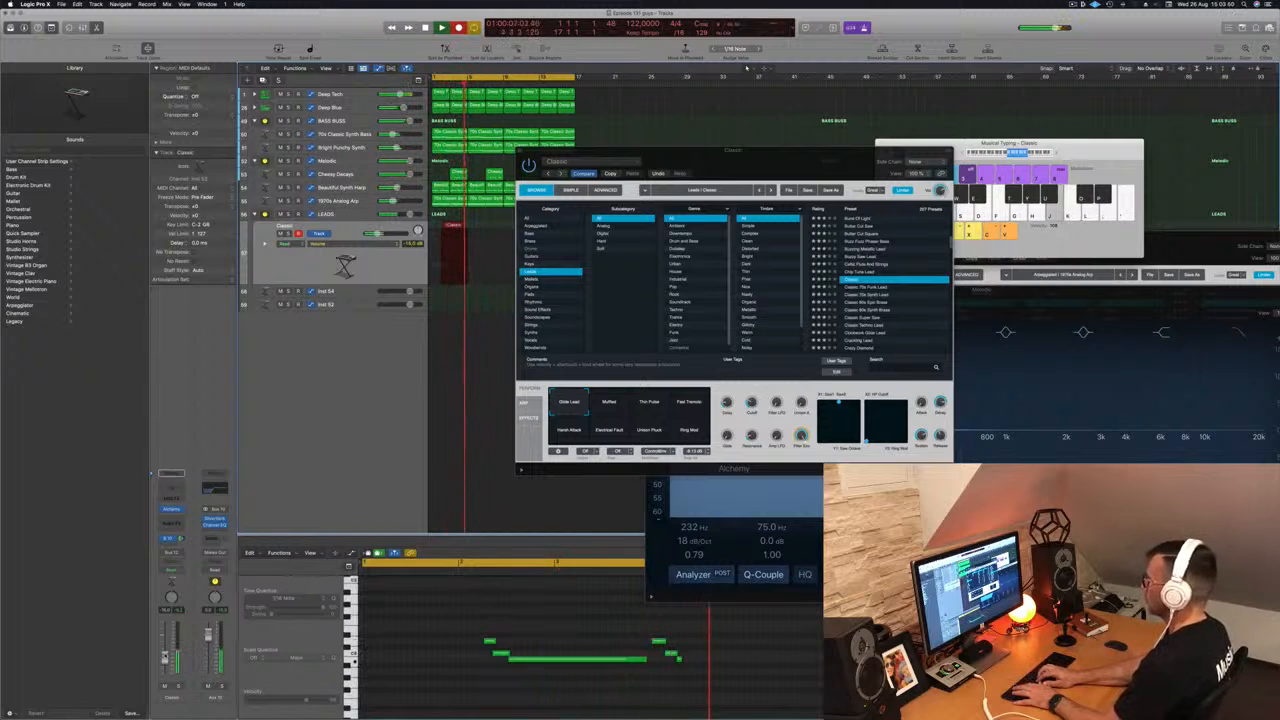
pyautogui.press('l')
pyautogui.press('k')
pyautogui.press('j')
pyautogui.press('l')
pyautogui.press('k')
pyautogui.press('j')
pyautogui.press('l')
pyautogui.press('k')
pyautogui.press('j')
pyautogui.press('l')
pyautogui.press('k')
pyautogui.press('j')
pyautogui.press('l')
pyautogui.press('k')
pyautogui.press('j')
pyautogui.press('l')
pyautogui.press('space')
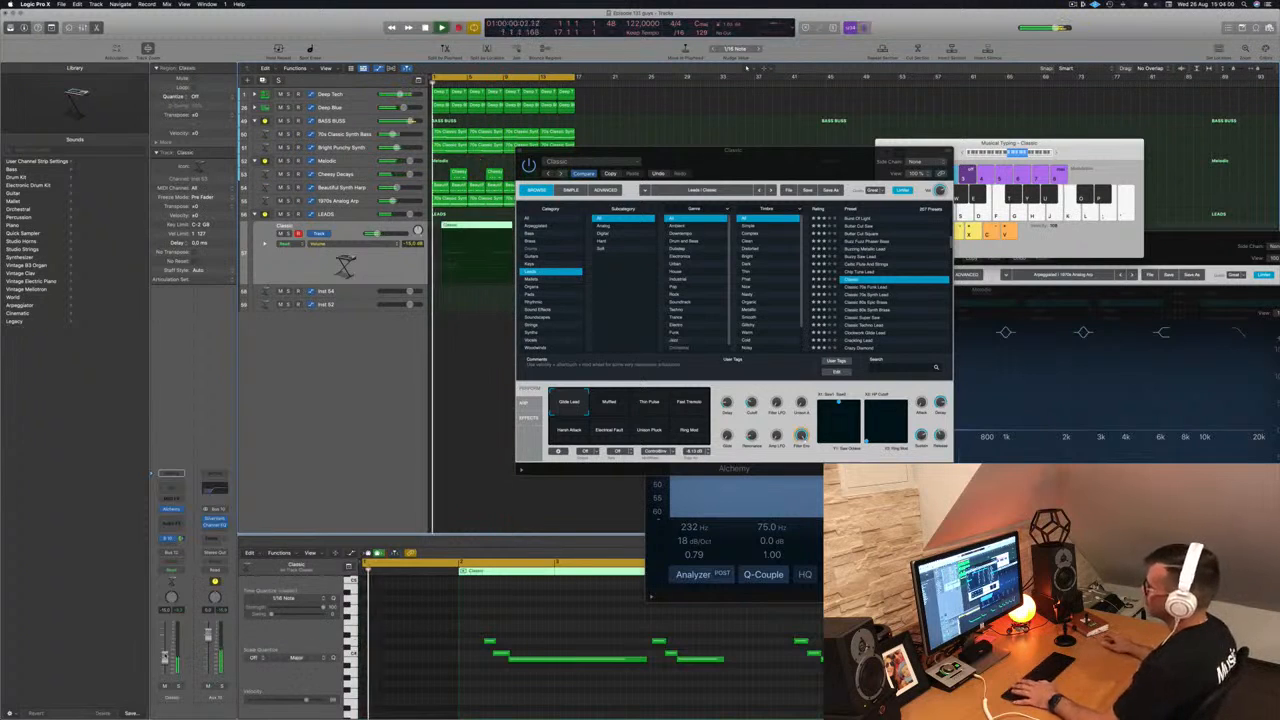
# Step: Shift the first three-note phrase to the start of the recorded region, and move the region to bar 1
pyautogui.moveTo(763, 151); pyautogui.dragTo(850, 79)
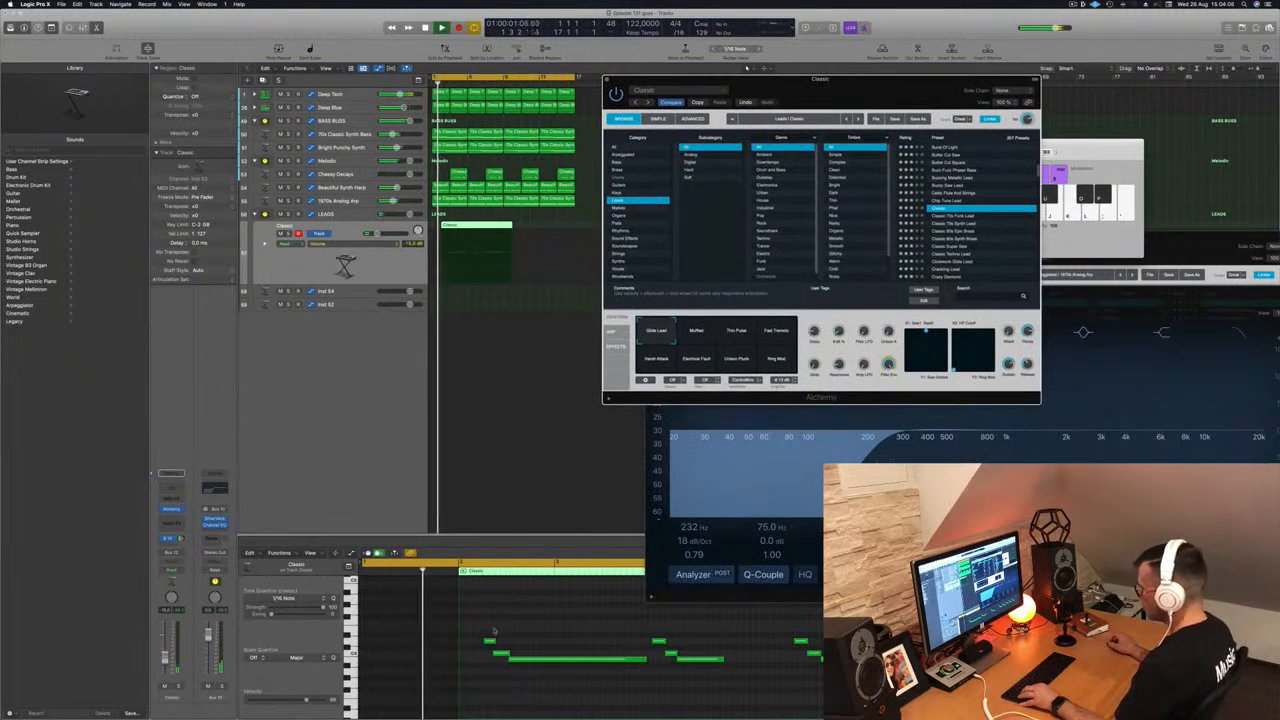
pyautogui.moveTo(487, 632); pyautogui.dragTo(537, 663)
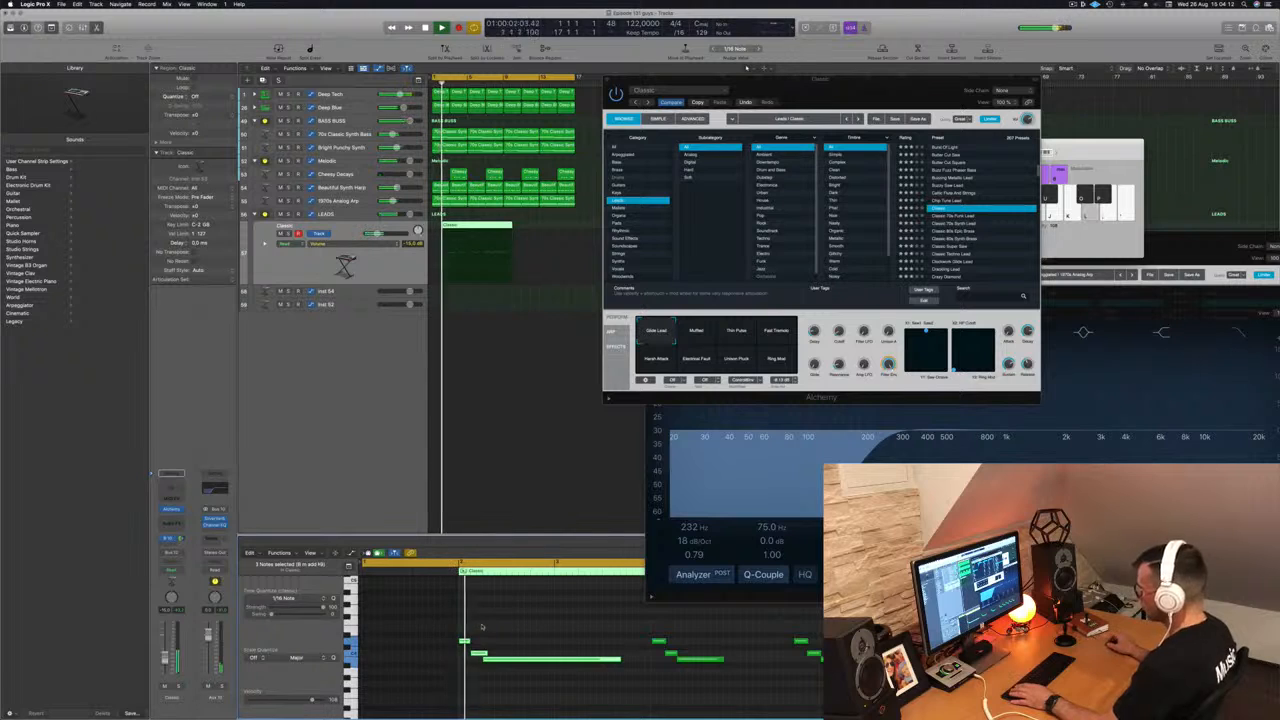
pyautogui.press('super+Left')
pyautogui.press('super+Left')
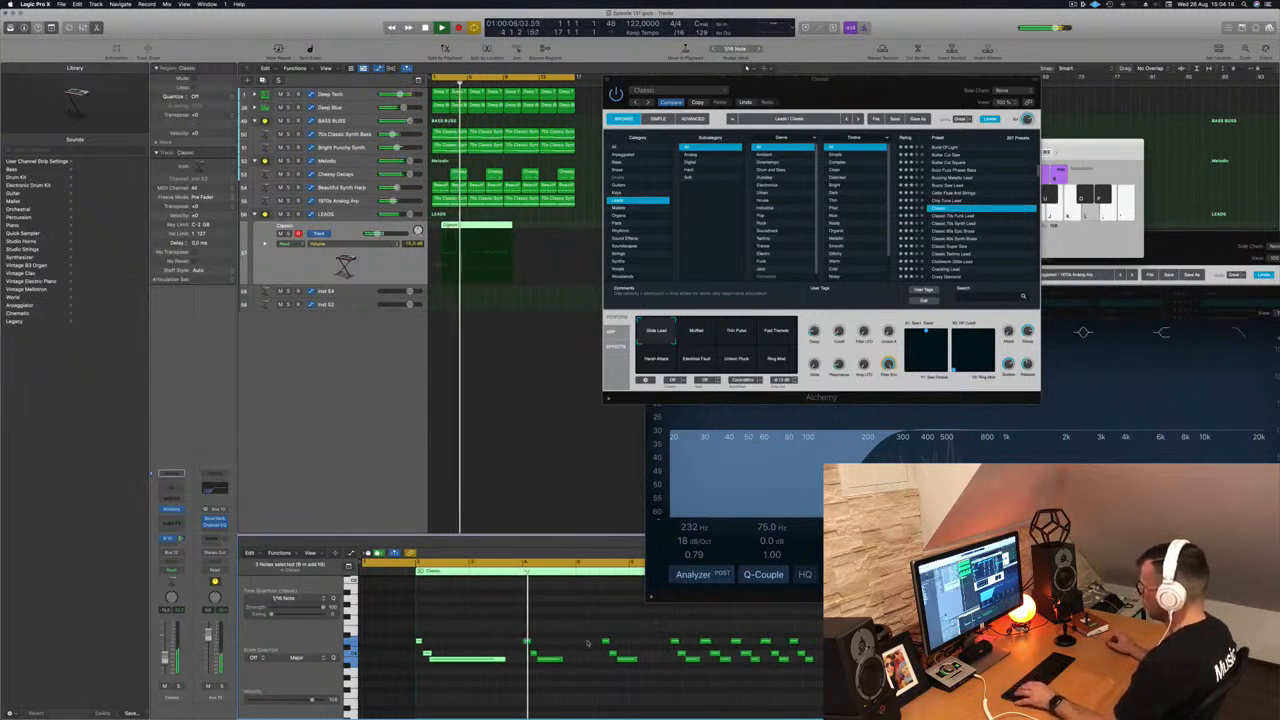
pyautogui.moveTo(457, 227); pyautogui.dragTo(448, 227)
pyautogui.press('Return')
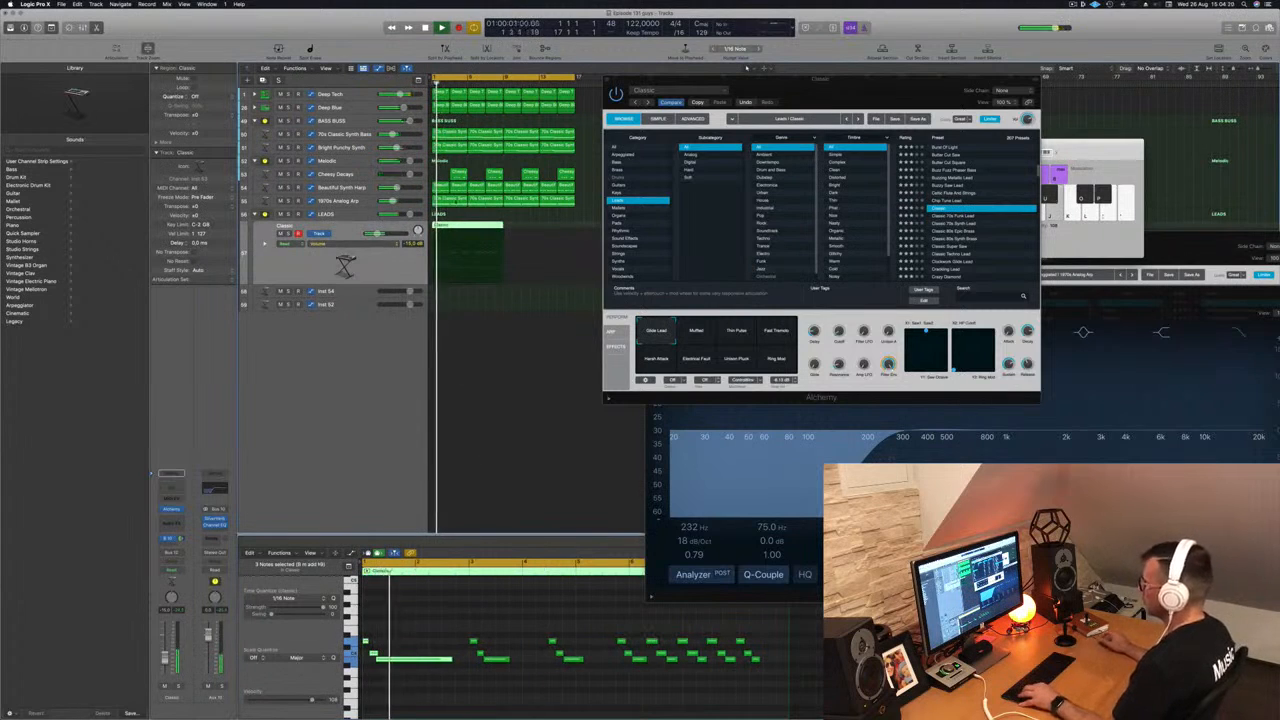
# Step: Cut the Classic region down to its first two bars and place a copy of it at bar 5
pyautogui.doubleClick(450, 268)
pyautogui.click(477, 243)
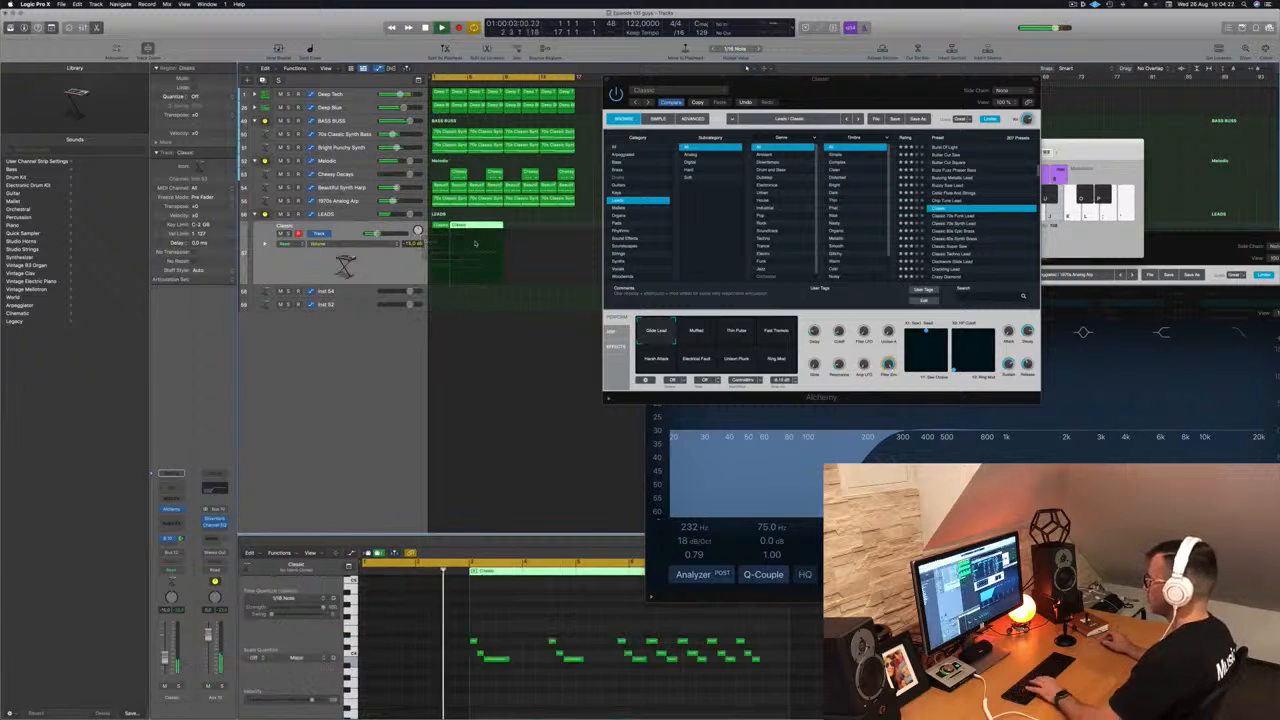
pyautogui.press('Delete')
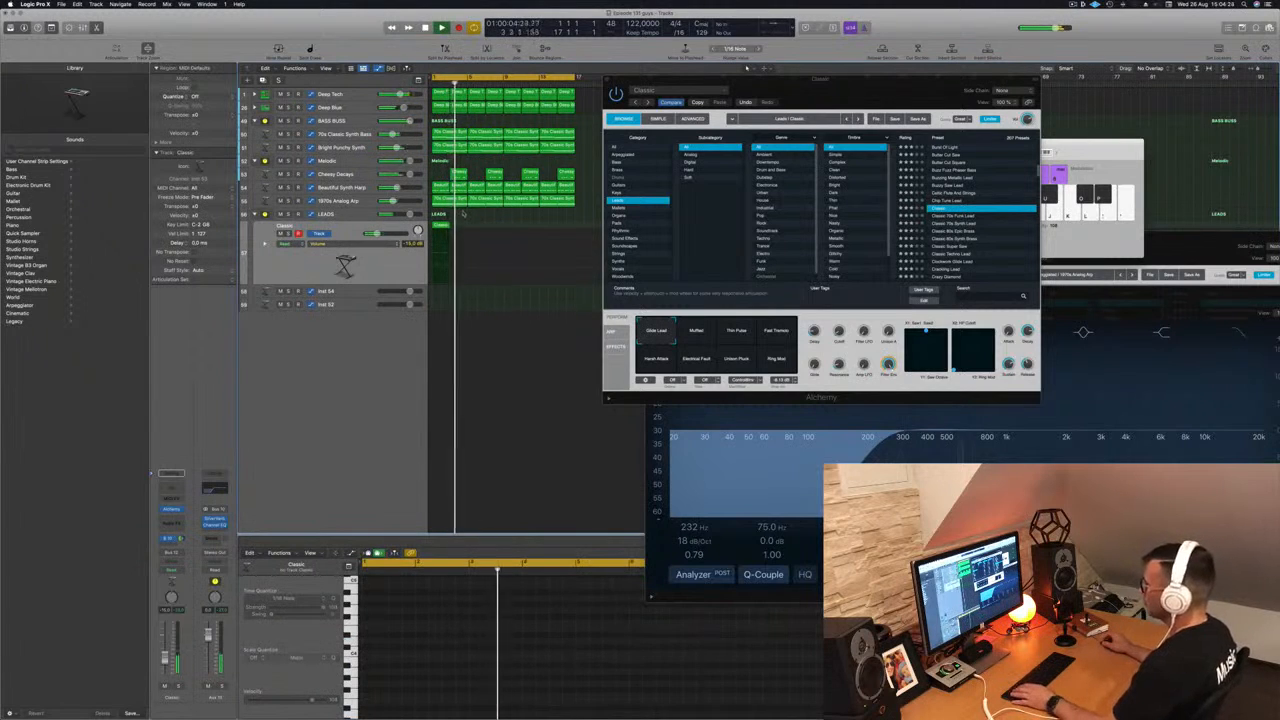
pyautogui.press('space')
pyautogui.click(440, 231)
pyautogui.moveTo(440, 231); pyautogui.dragTo(478, 234)
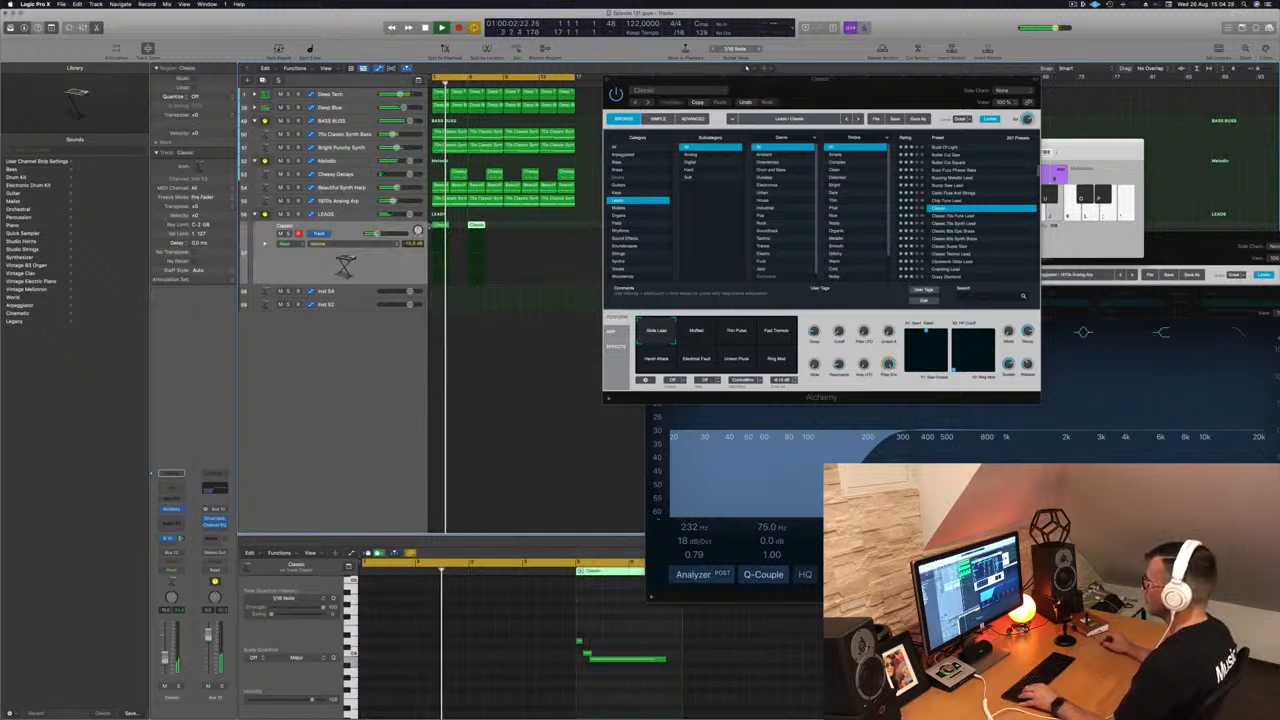
# Step: Copy the opening high note of the bar 1 Classic region to just before the region's end
pyautogui.click(448, 660)
pyautogui.press('Return')
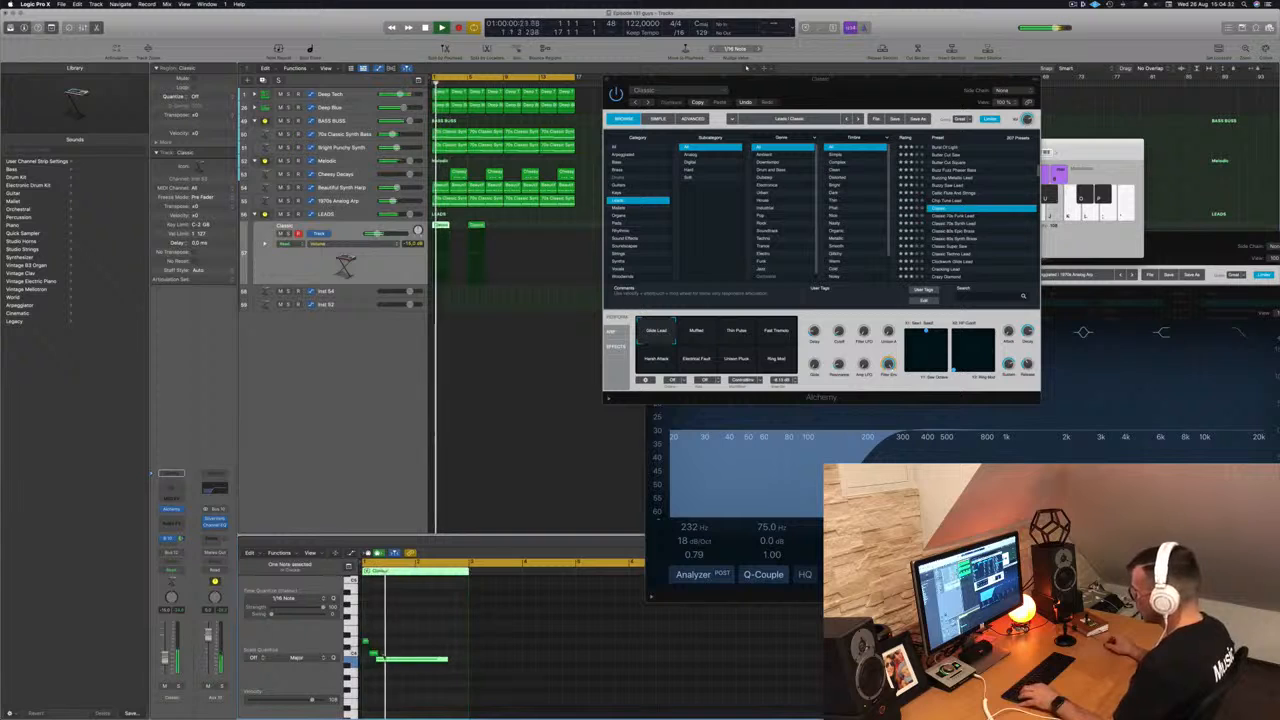
pyautogui.moveTo(366, 641); pyautogui.dragTo(460, 641)
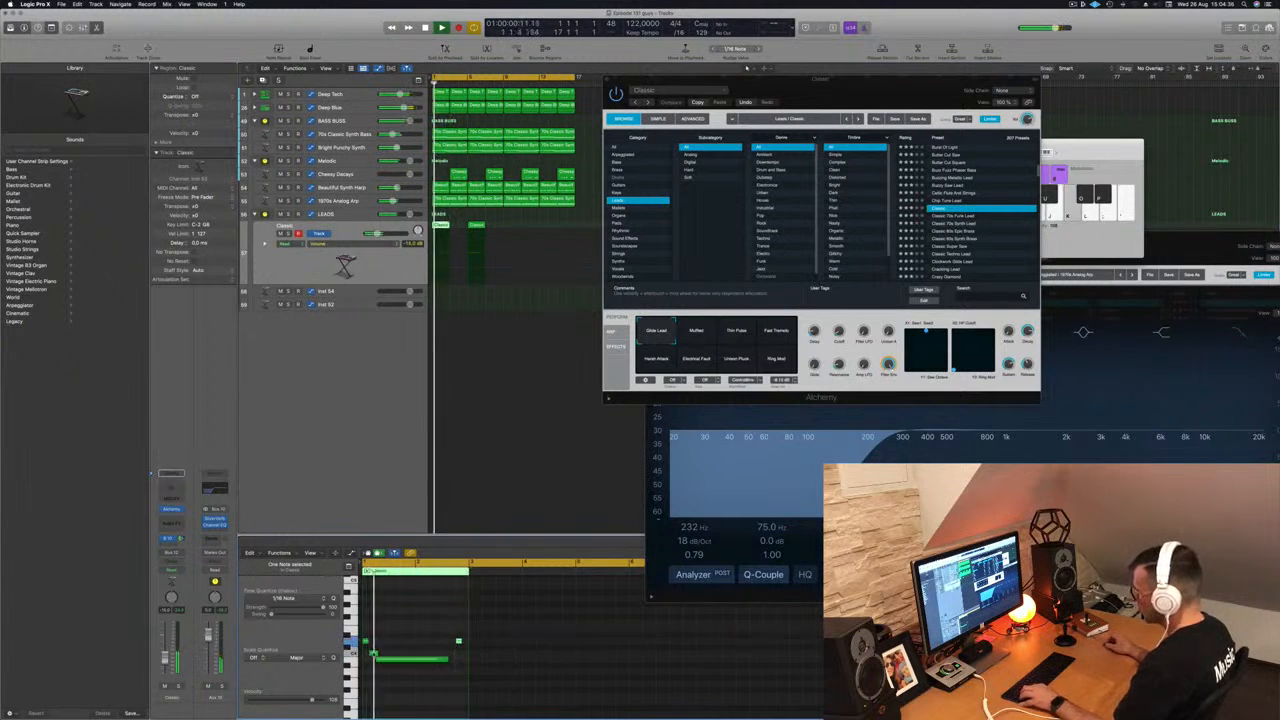
# Step: Copy the second note of the bar 1 Classic region to just after the long note, and adjust the long note's end to meet it
pyautogui.moveTo(374, 654); pyautogui.dragTo(459, 659)
pyautogui.press('super+Right')
pyautogui.press('super+Right')
pyautogui.press('super+Right')
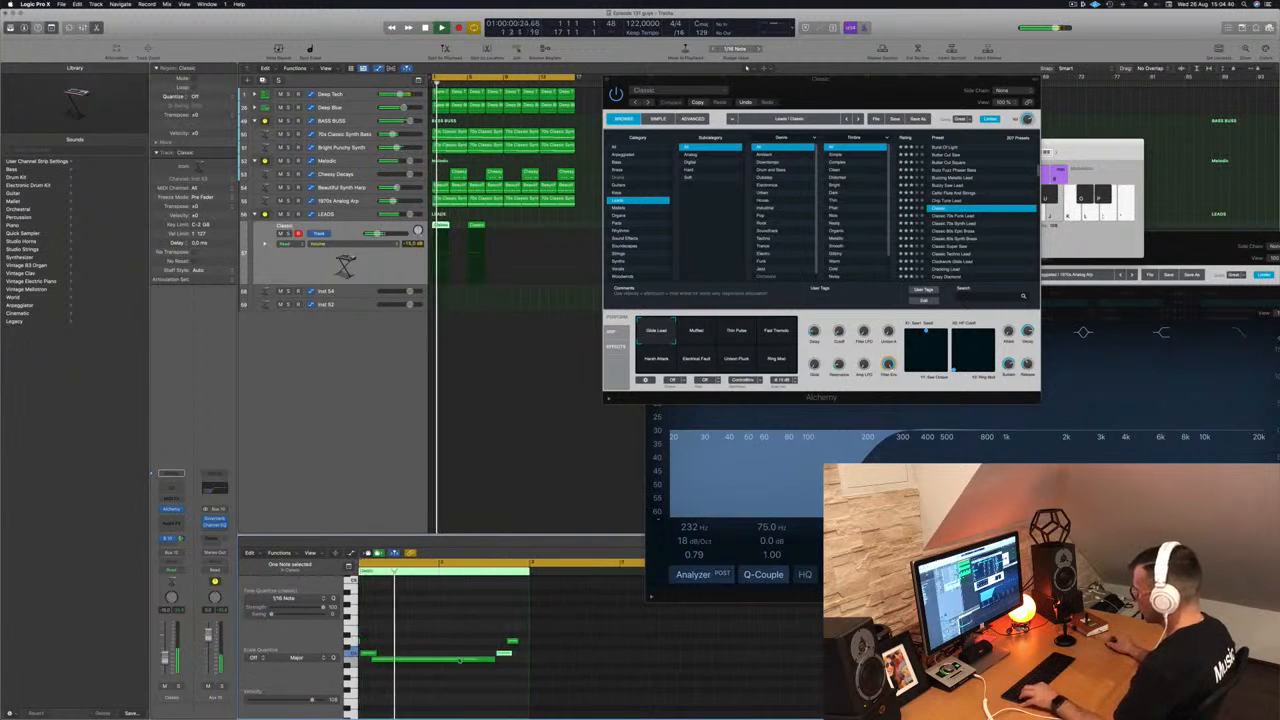
pyautogui.hscroll(-2, 459, 660)
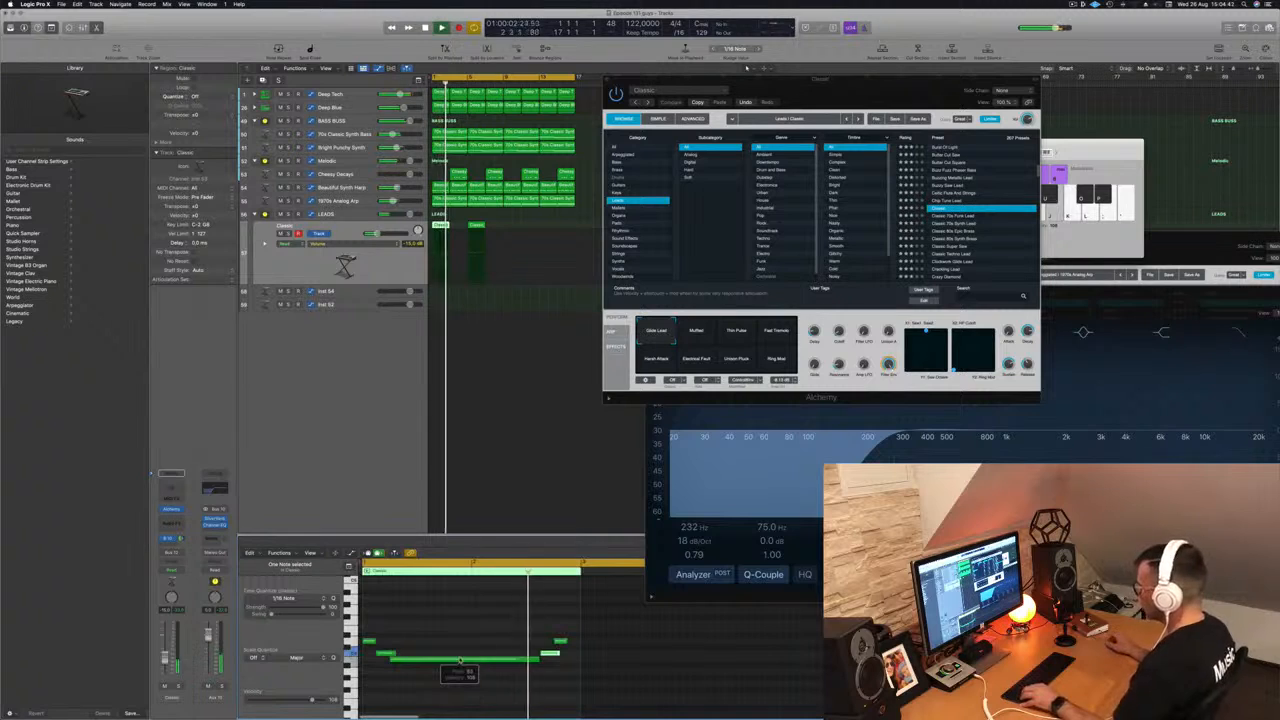
pyautogui.press('super+Left')
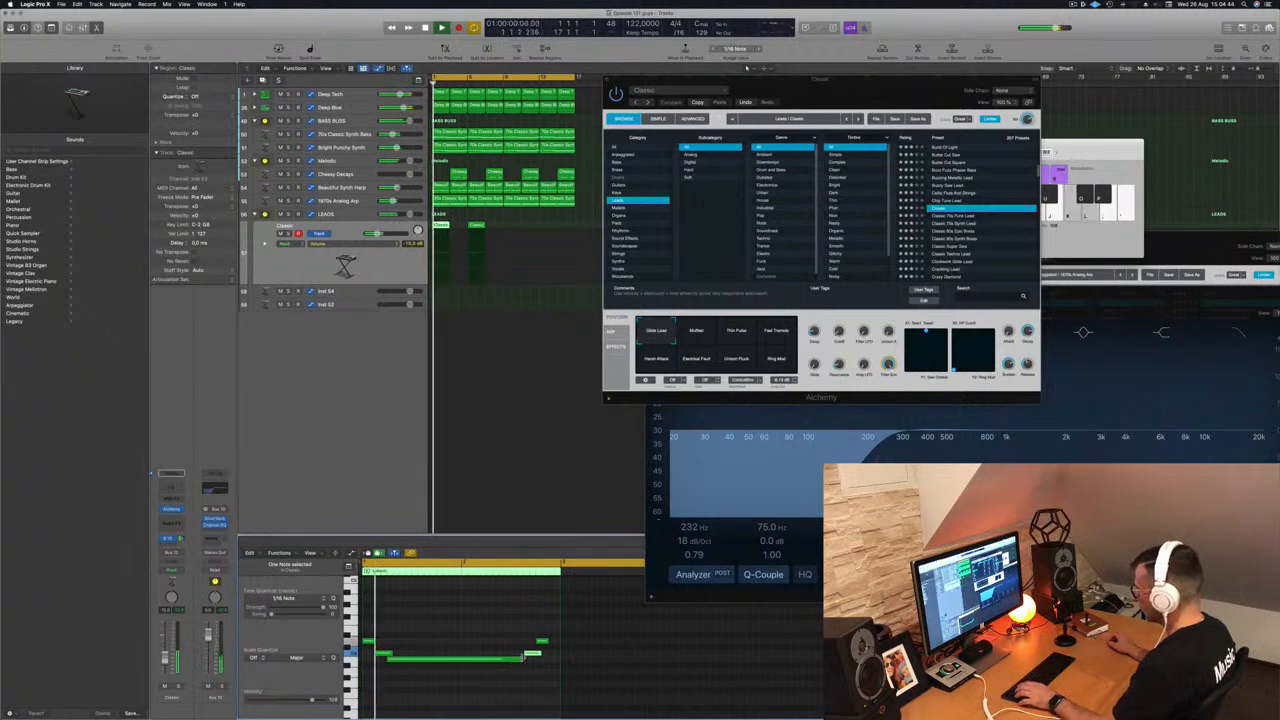
pyautogui.moveTo(525, 662); pyautogui.dragTo(527, 661)
pyautogui.press('super+Left')
pyautogui.press('super+Left')
pyautogui.press('space')
# Step: Delete the bar 5 Classic region and place copies of the edited bar 1 region at bars 5, 9 and 13
pyautogui.click(482, 227)
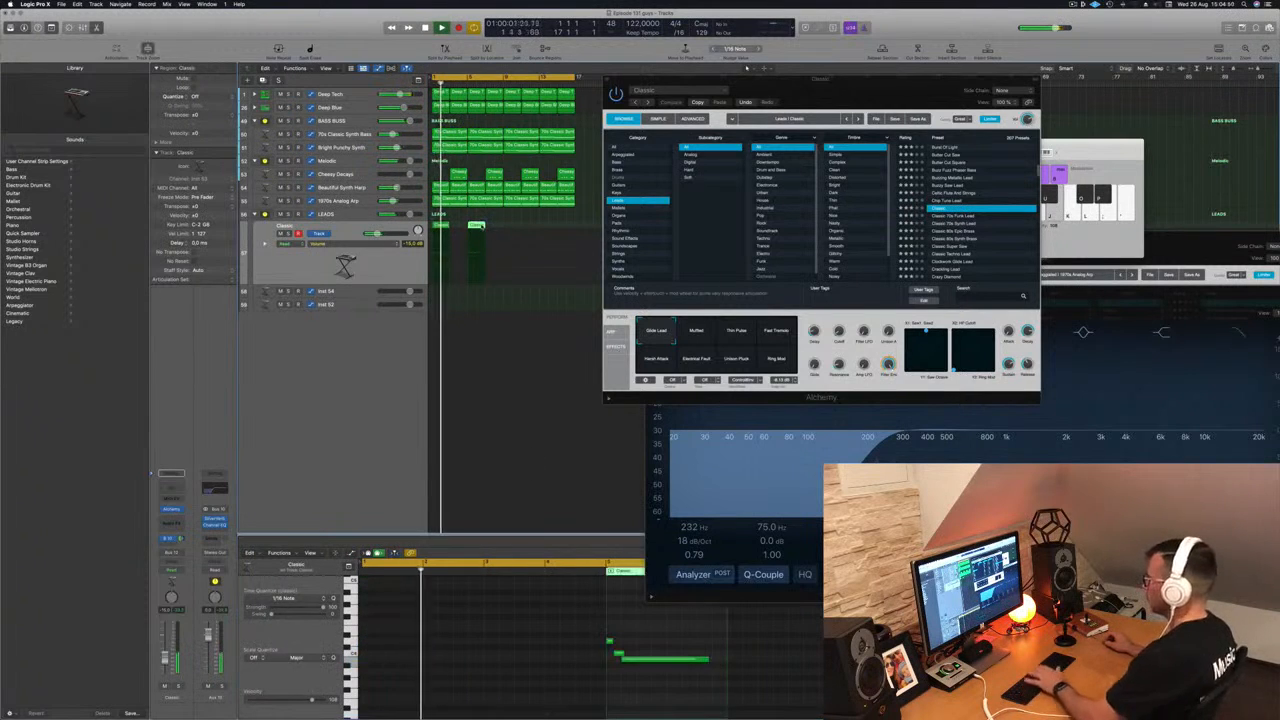
pyautogui.press('Delete')
pyautogui.click(441, 227)
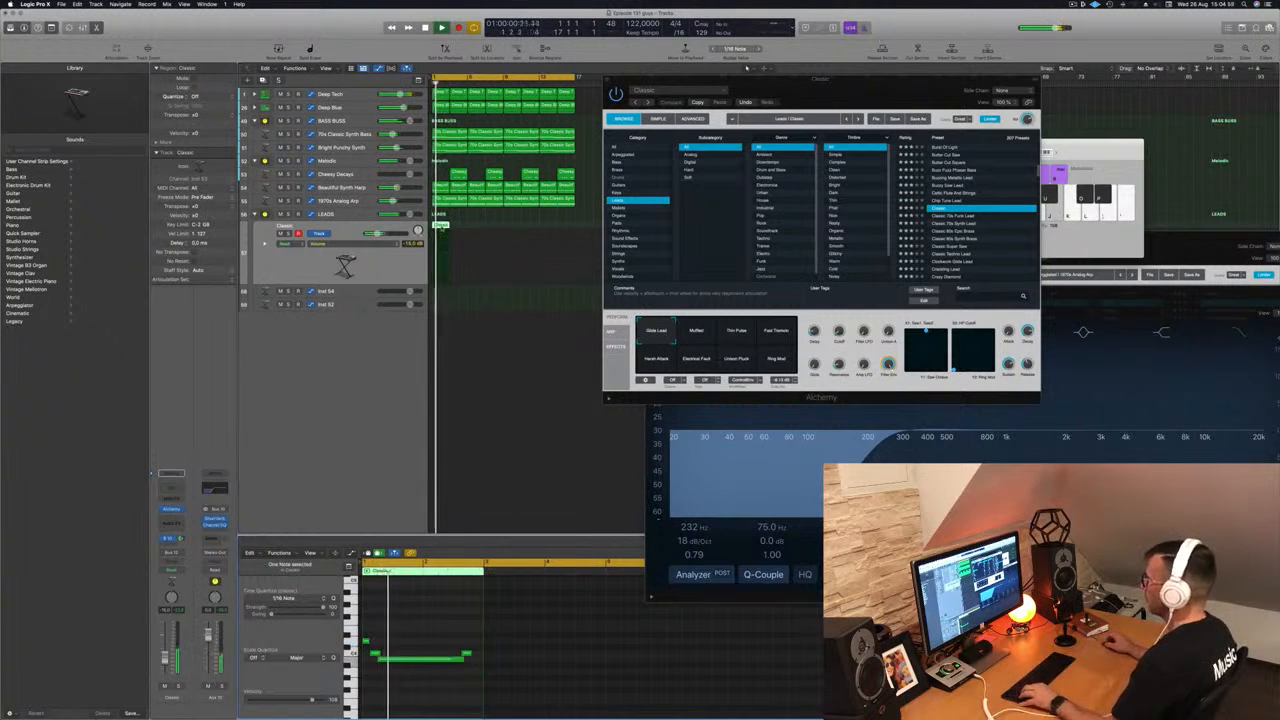
pyautogui.moveTo(441, 227); pyautogui.dragTo(479, 231)
pyautogui.moveTo(494, 252); pyautogui.dragTo(519, 232)
pyautogui.press('super+Left')
pyautogui.click(408, 275)
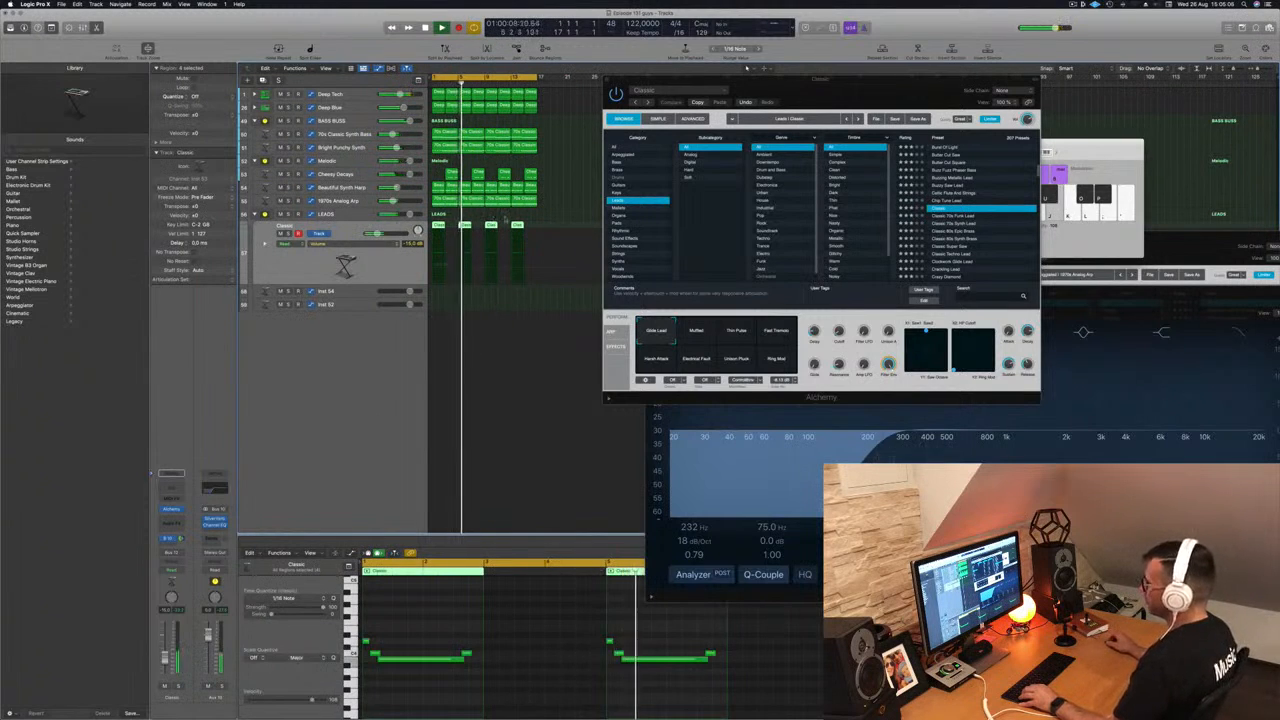
# Step: Copy the four Classic regions to the Inst 54 track and transpose the copied notes down one octave
pyautogui.moveTo(438, 226); pyautogui.dragTo(440, 295)
pyautogui.scroll(-2, 466, 617)
pyautogui.click(425, 616)
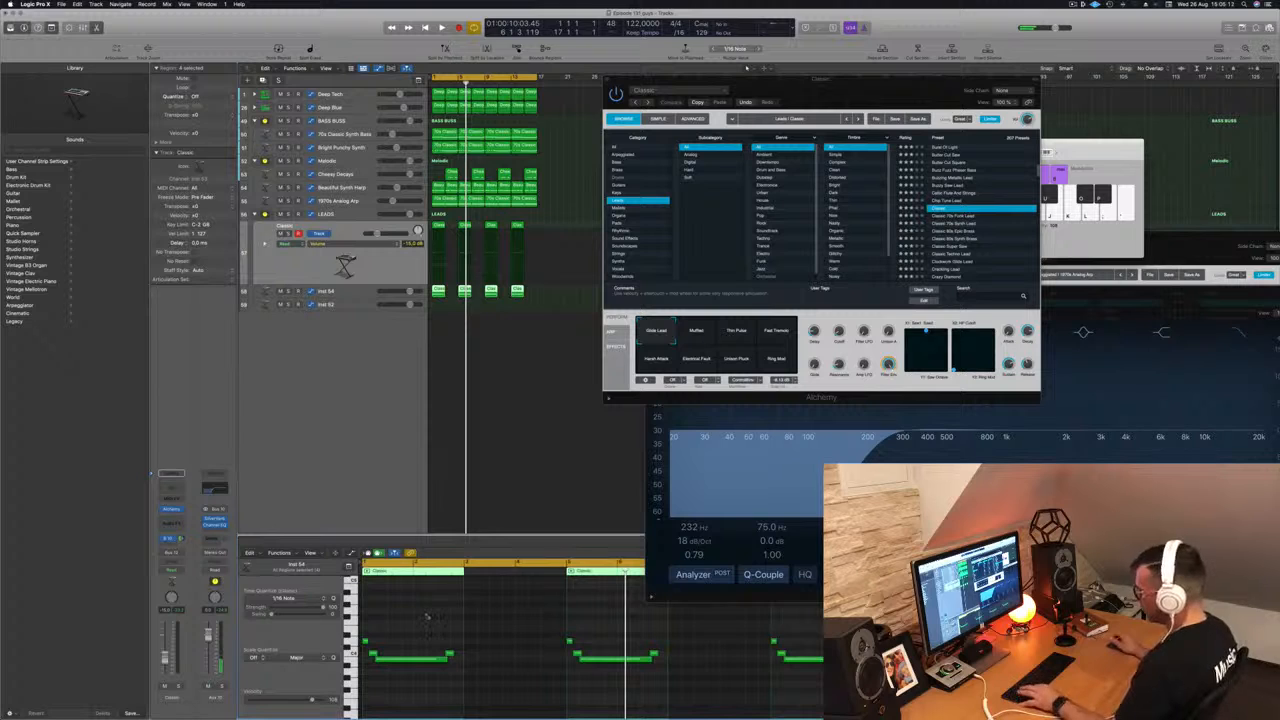
pyautogui.press('super+a')
pyautogui.hotkey('alt', 'shift', 'Down')
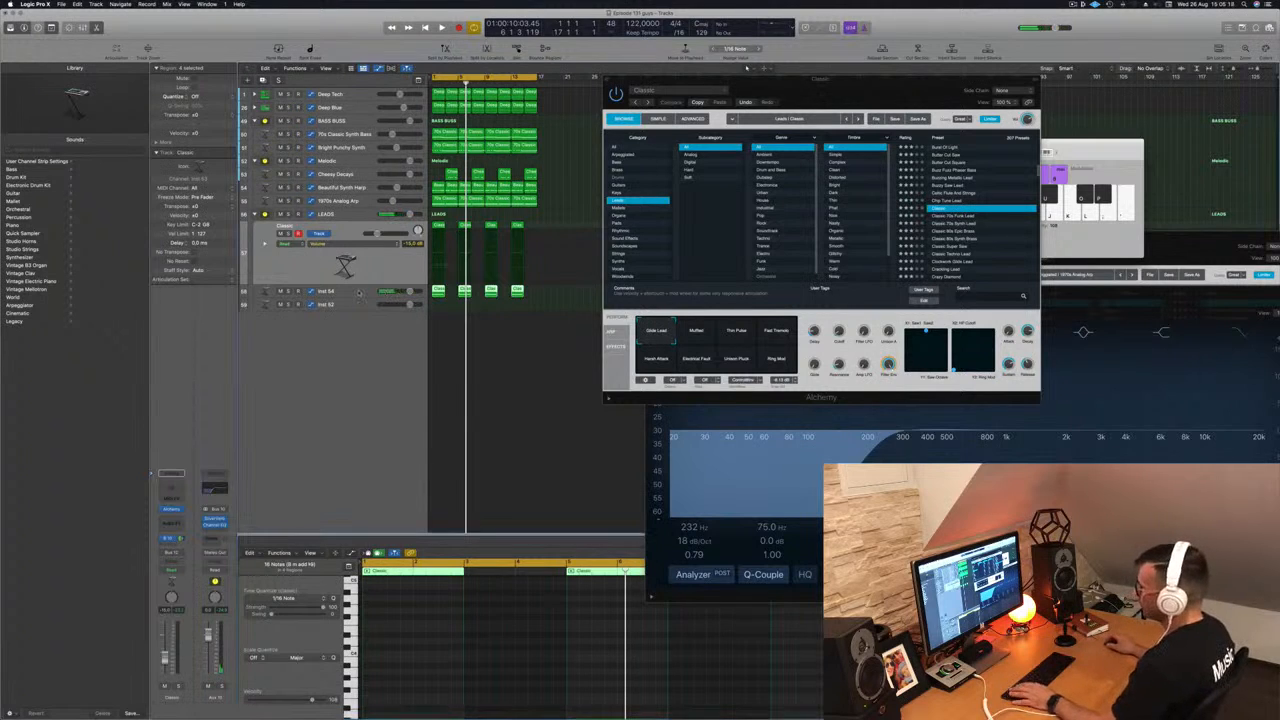
pyautogui.press('Down')
pyautogui.press('space')
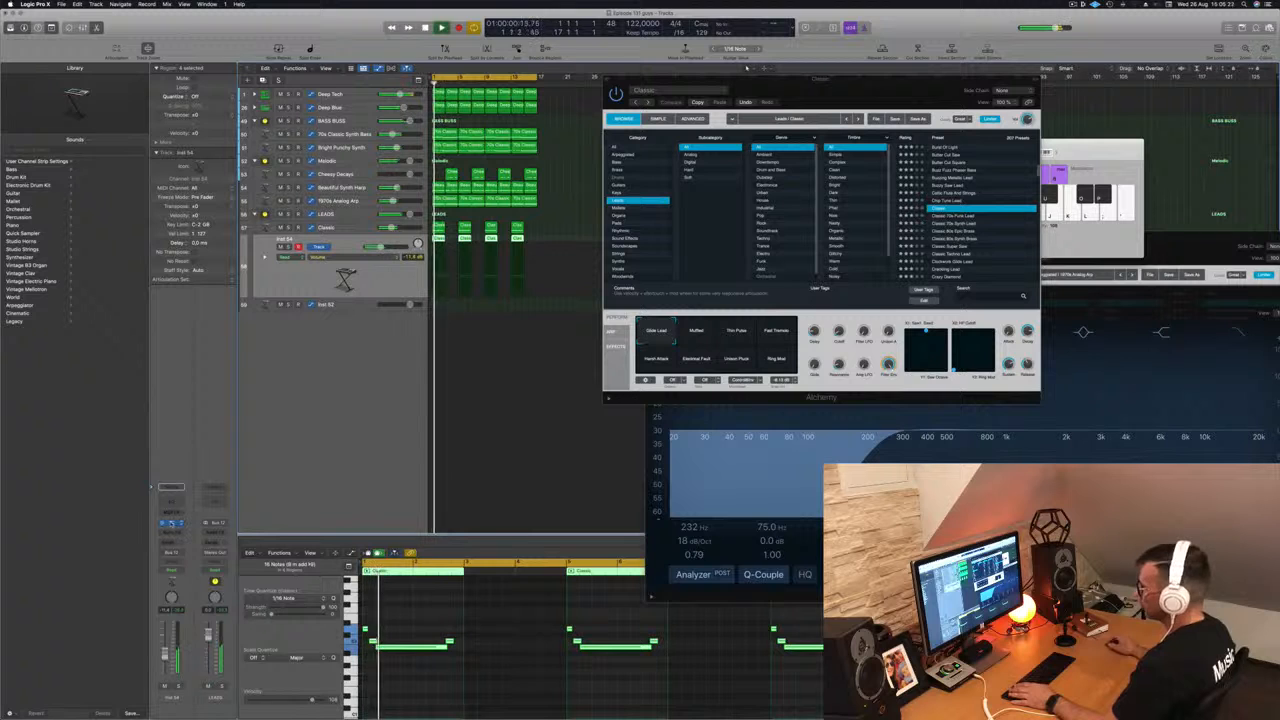
# Step: Load Alchemy on the Inst 54 track with the Chill Organ preset and raise the track's volume
pyautogui.click(171, 524)
pyautogui.moveTo(471, 106); pyautogui.dragTo(660, 129)
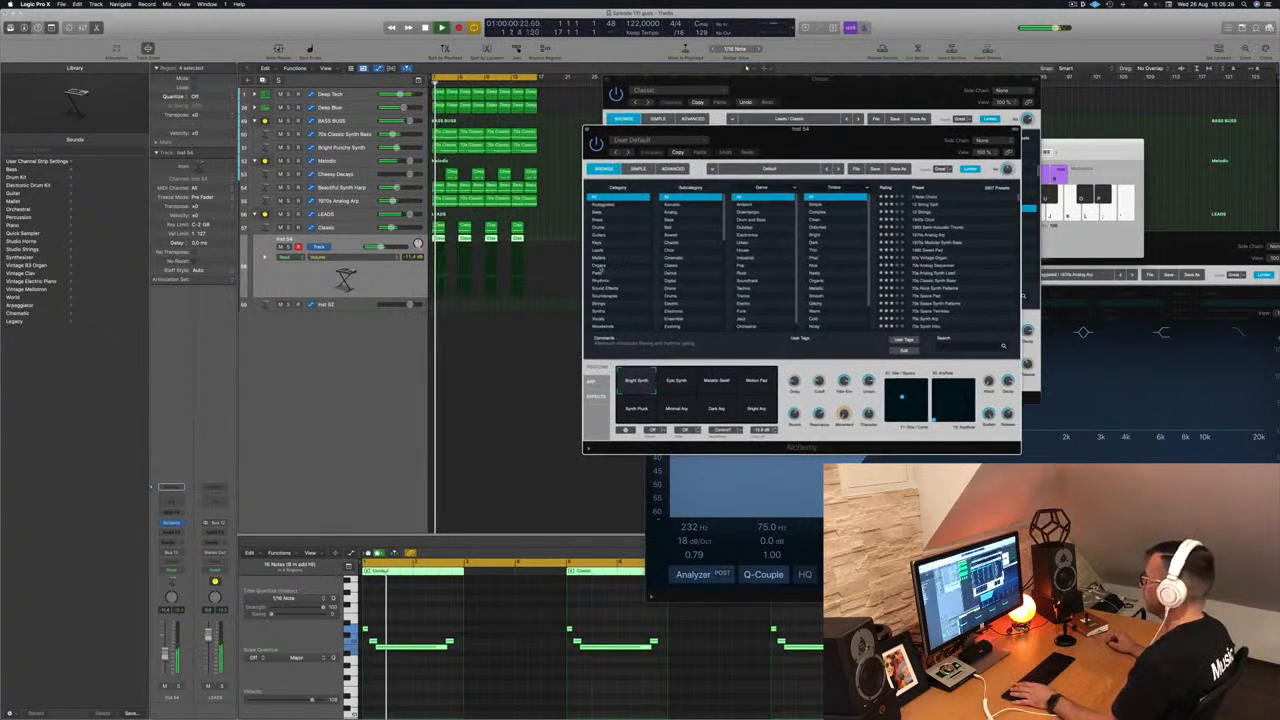
pyautogui.click(601, 266)
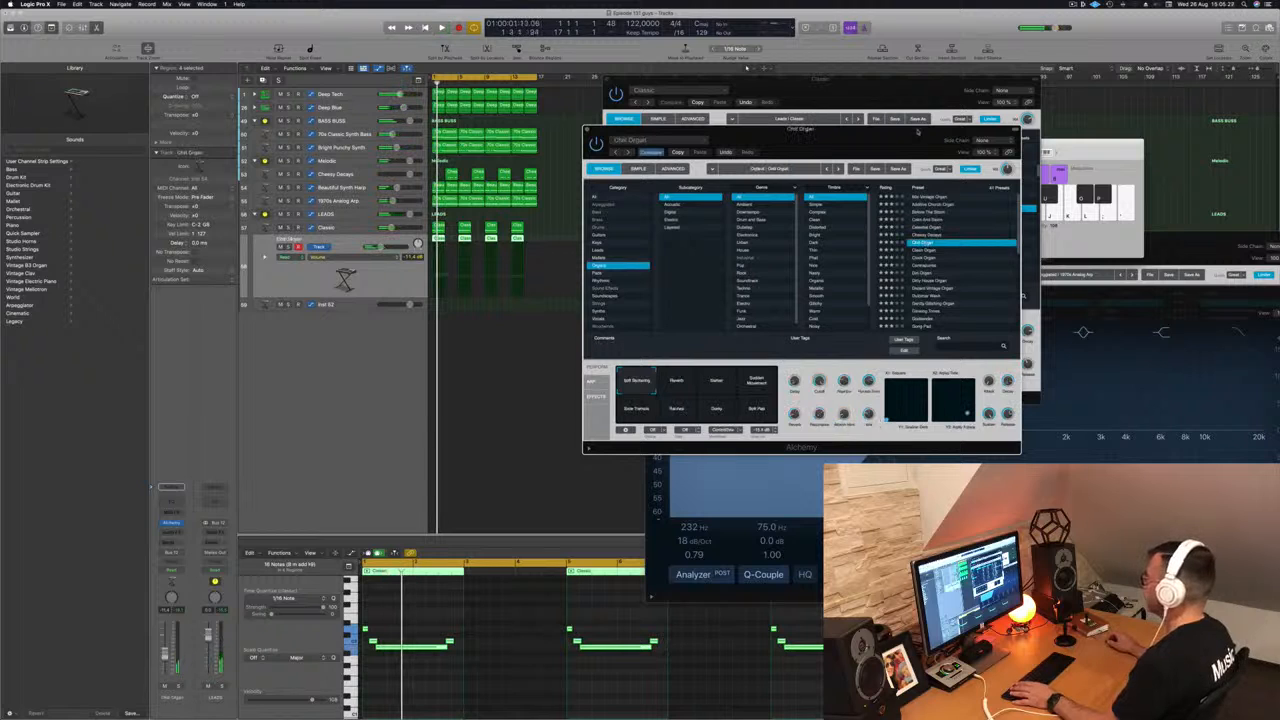
pyautogui.moveTo(881, 135); pyautogui.dragTo(1001, 105)
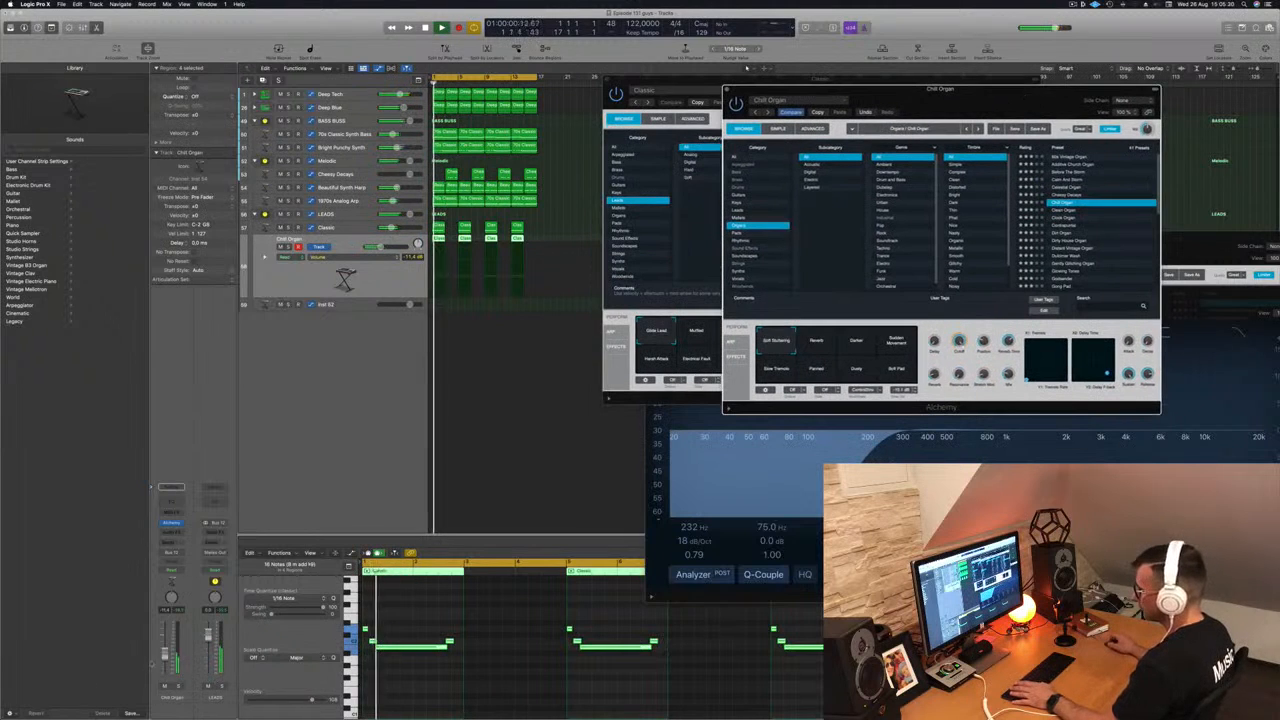
pyautogui.click(165, 645)
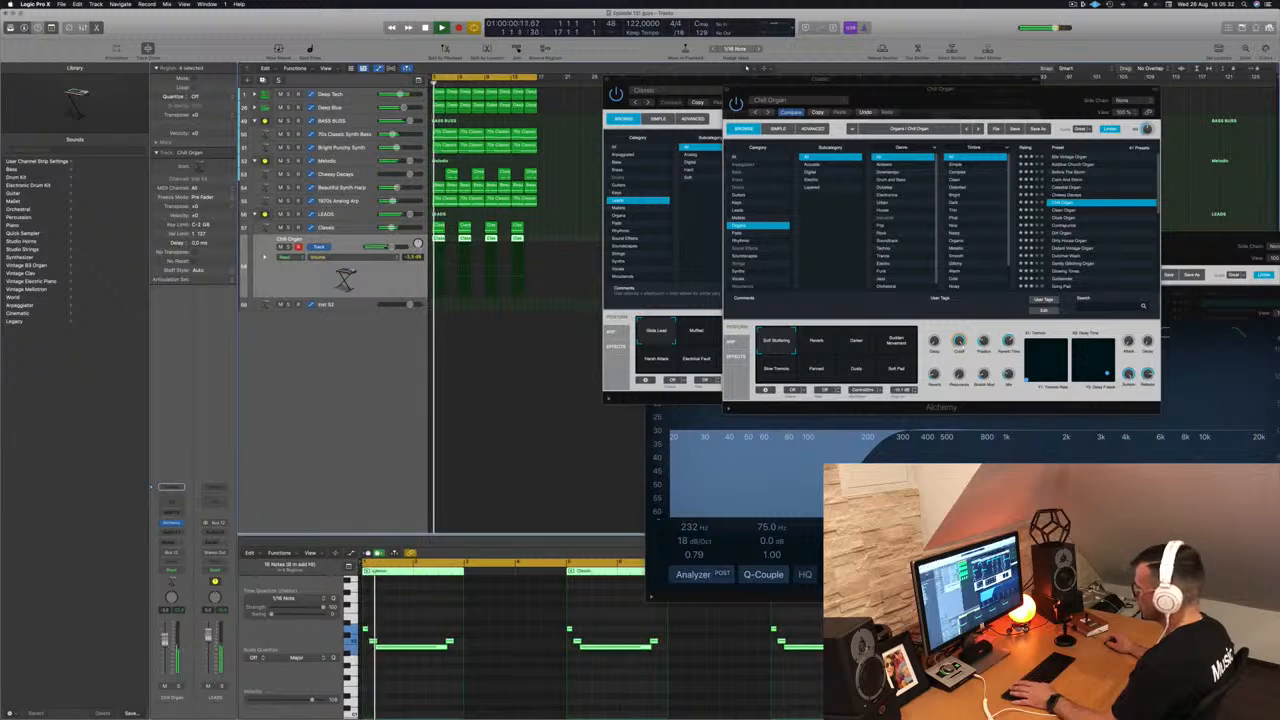
# Step: Try the Dirty House Organ preset in Alchemy on the layered lead track
pyautogui.click(404, 697)
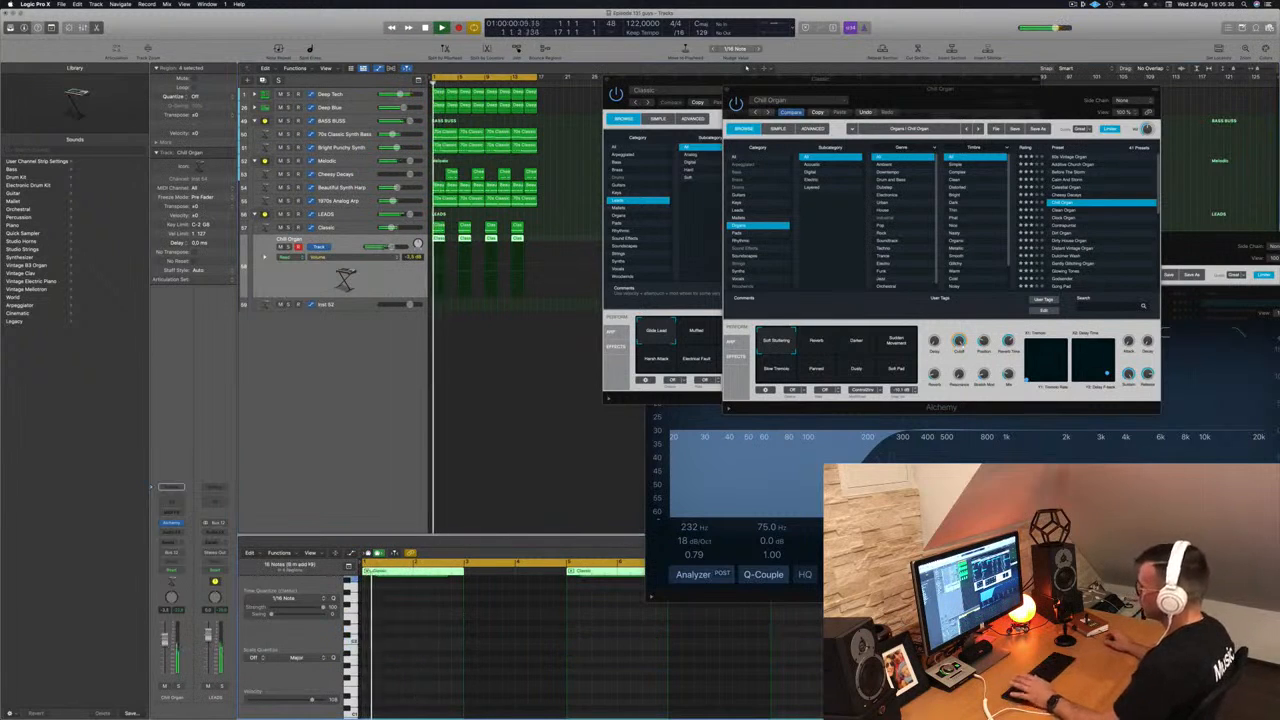
pyautogui.click(1073, 242)
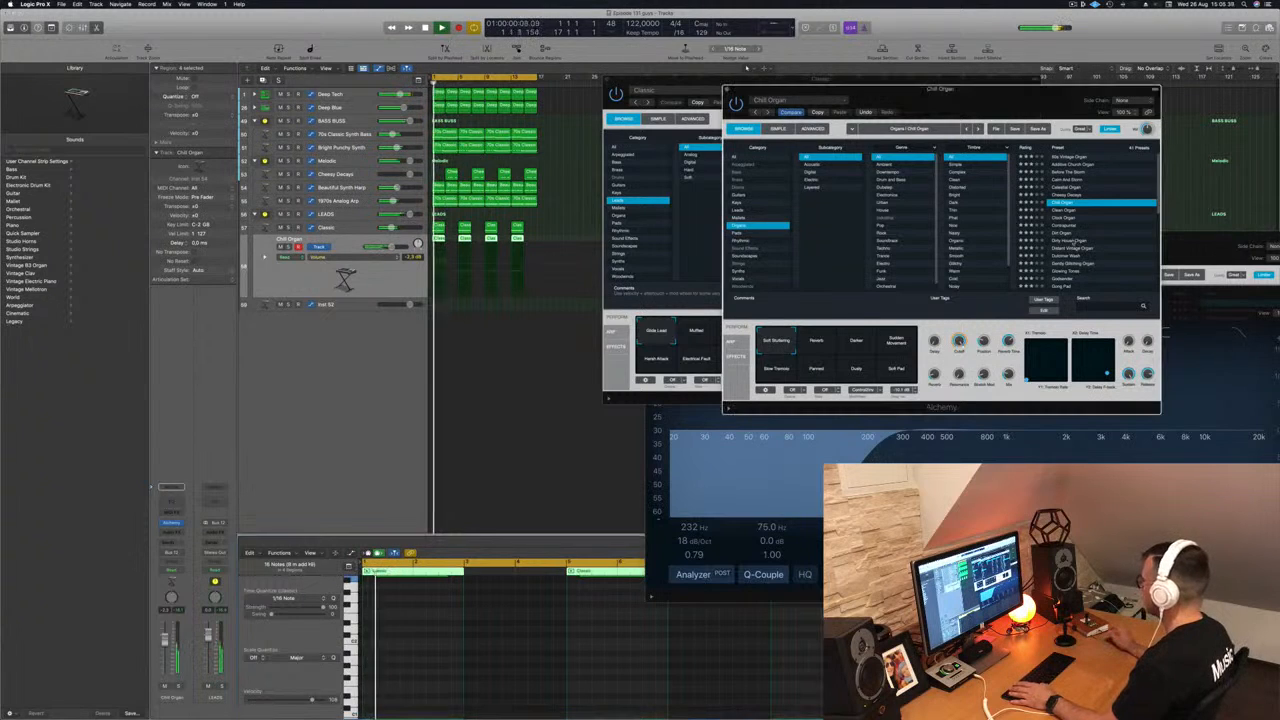
pyautogui.click(1073, 242)
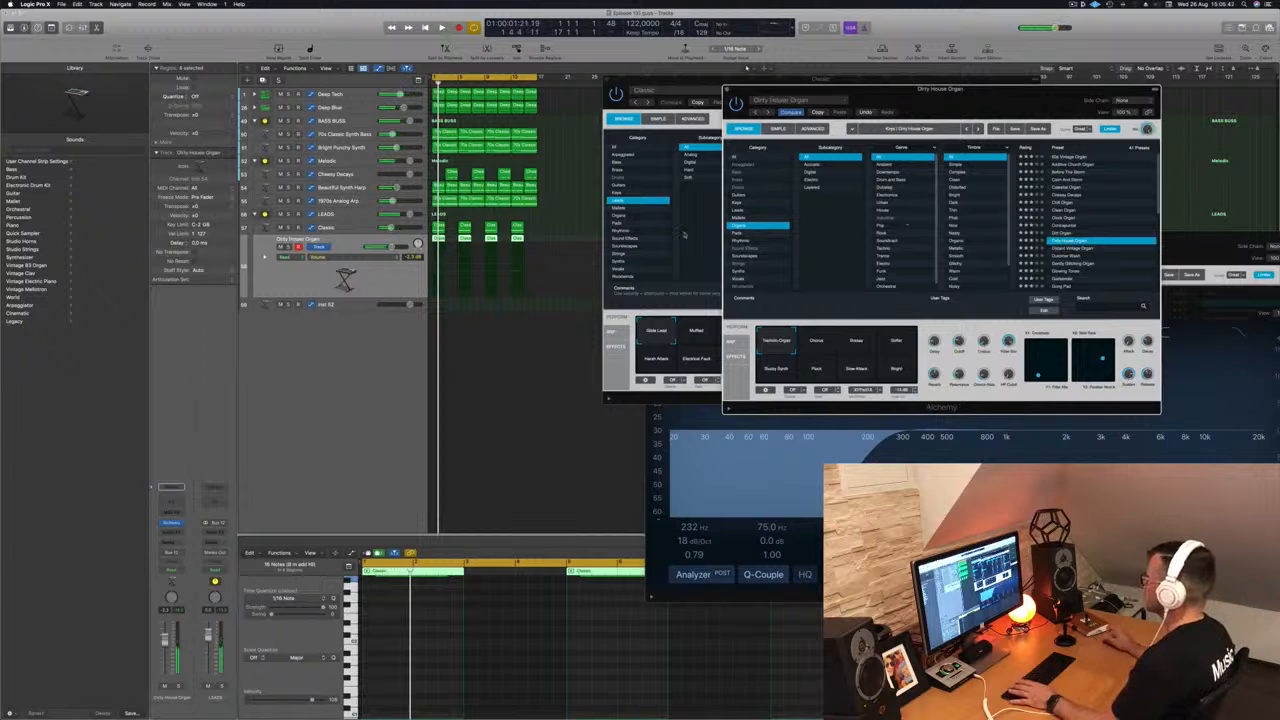
# Step: Load the Dusty Record Synth preset from Alchemy's Keys category, close the plug-in and compare the track in solo
pyautogui.click(737, 205)
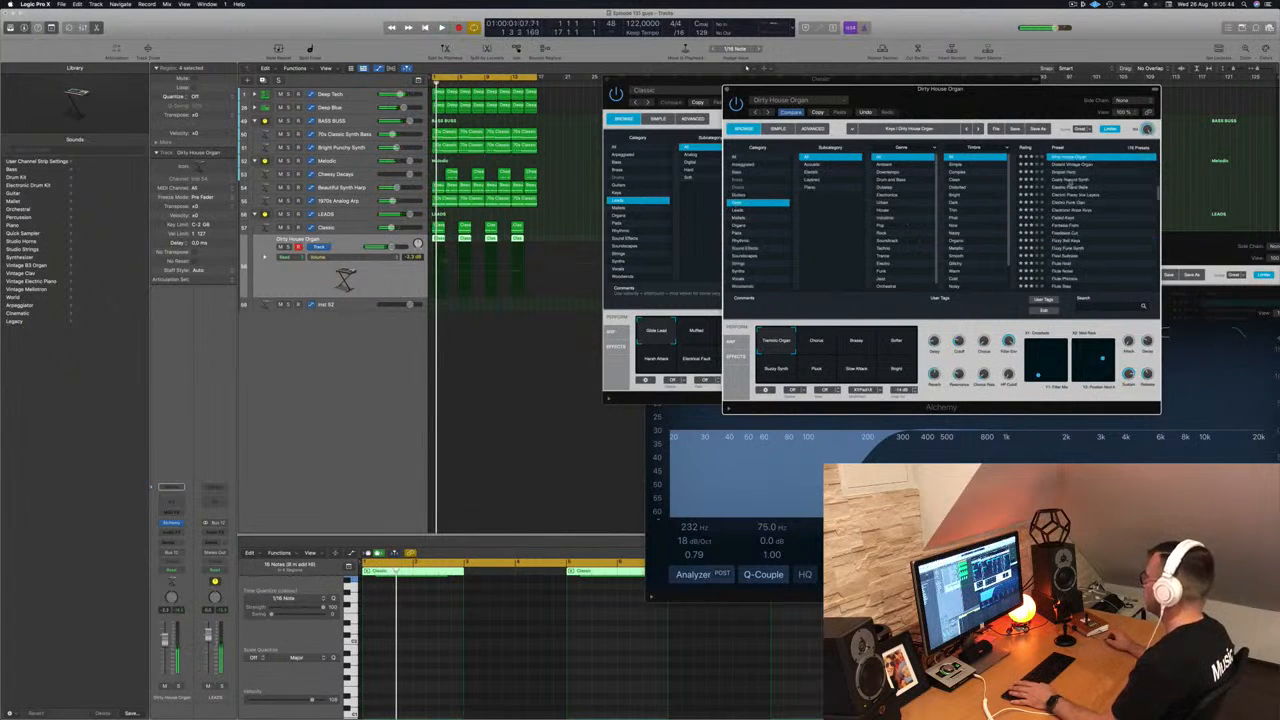
pyautogui.click(1070, 181)
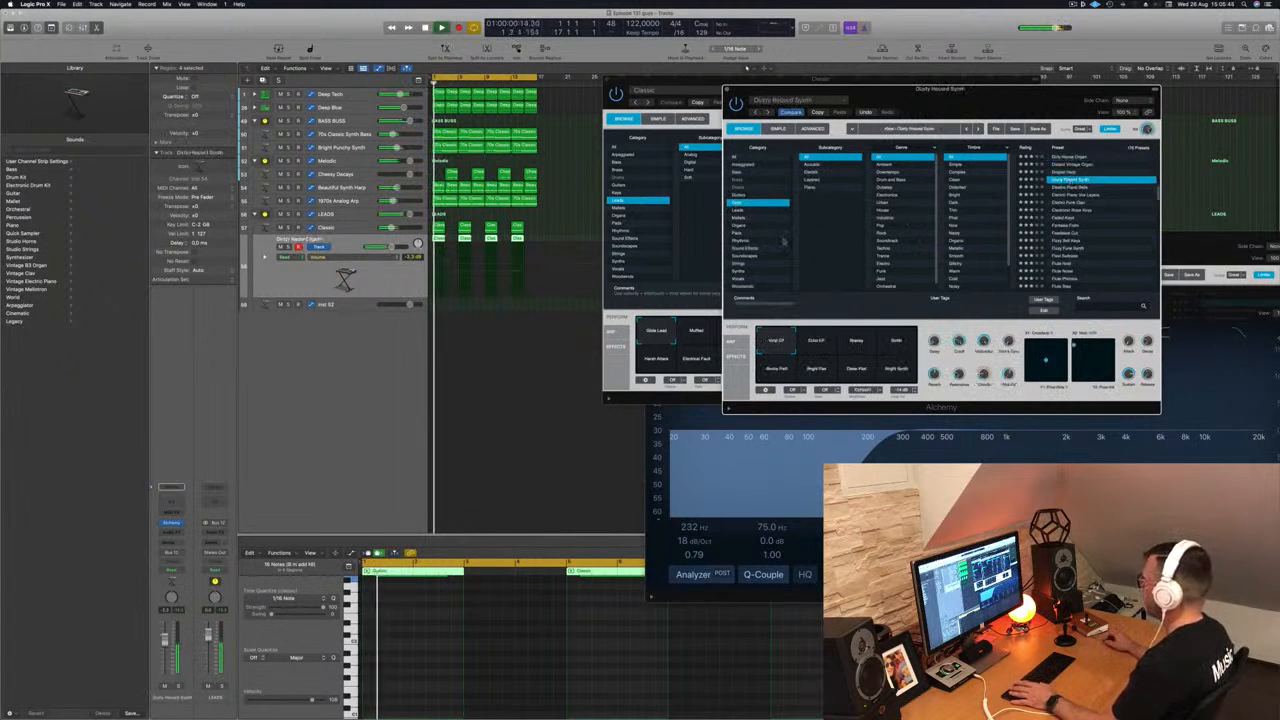
pyautogui.moveTo(958, 102); pyautogui.dragTo(982, 134)
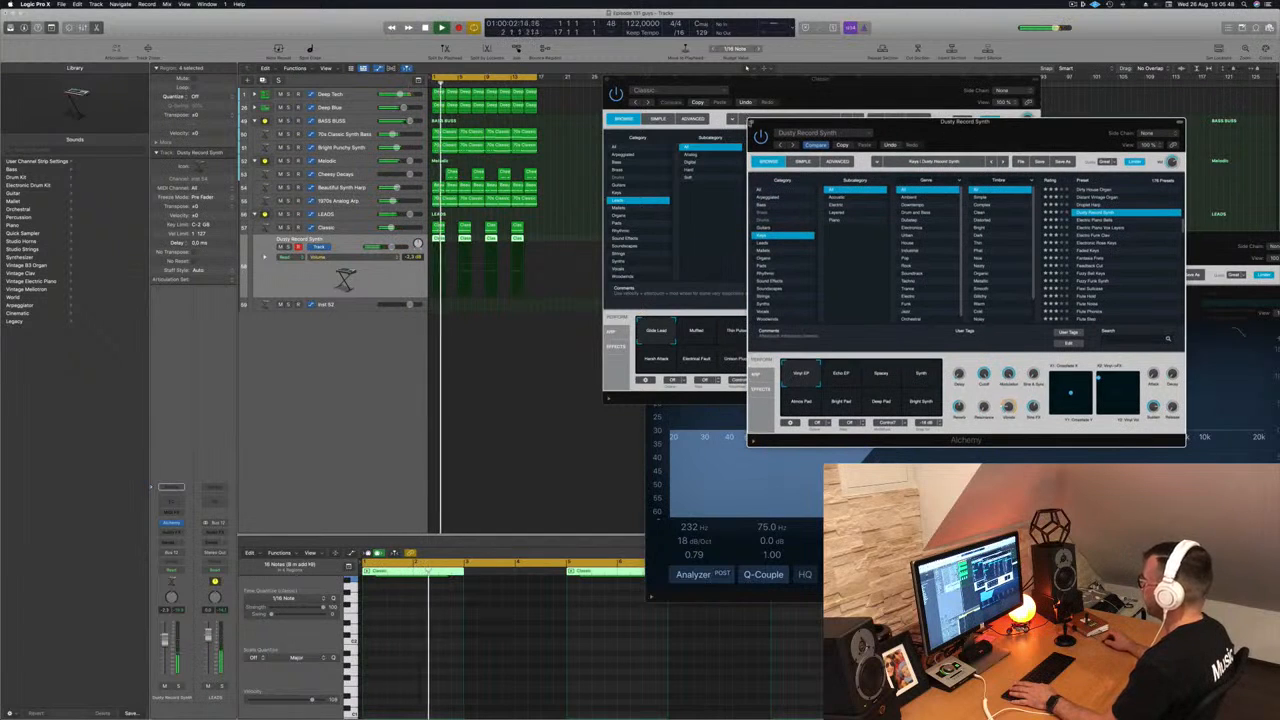
pyautogui.click(752, 123)
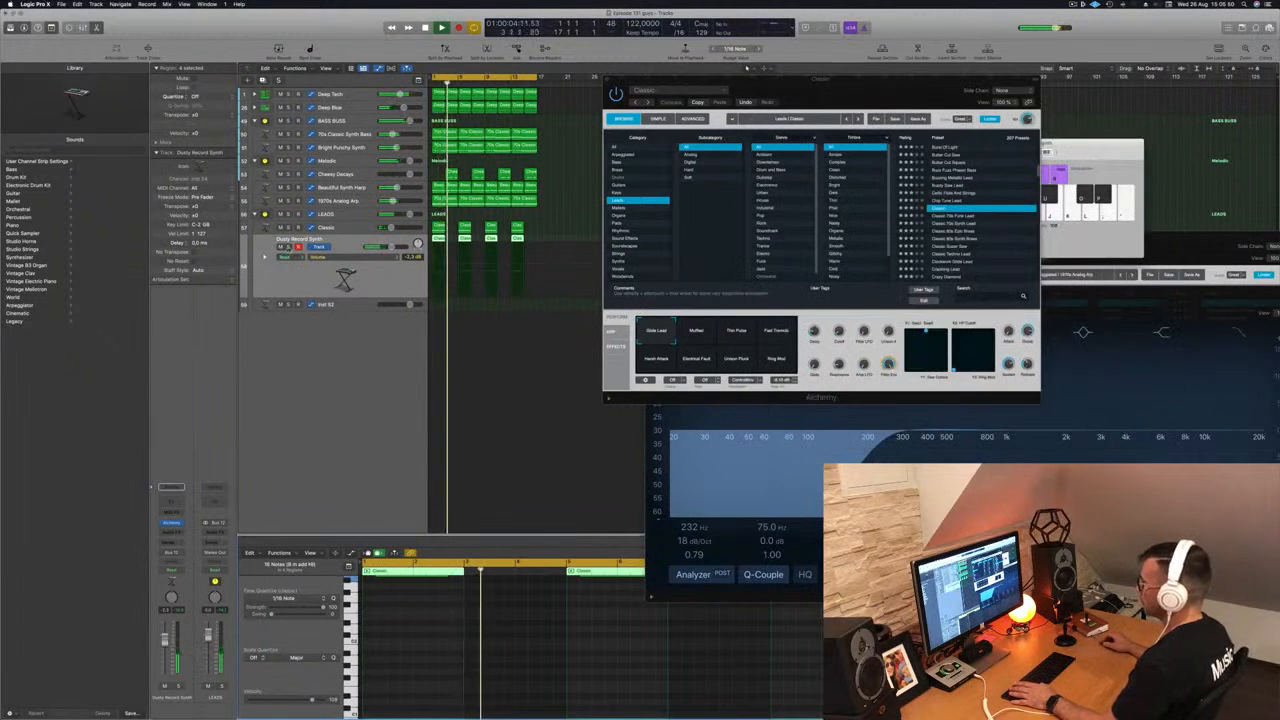
pyautogui.press('s')
pyautogui.press('s')
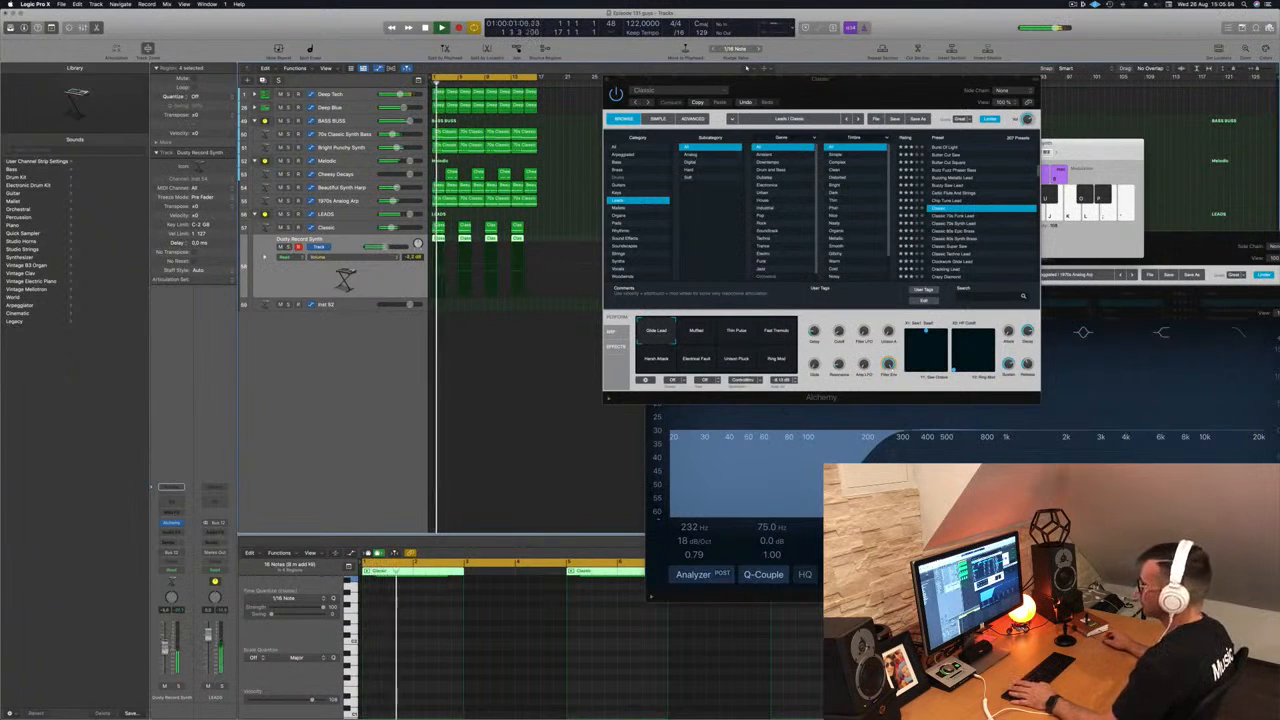
# Step: Add a Compressor to the LEADS stack with its side chain set to Kick 1 - Deep Tech (Inst 1)
pyautogui.click(355, 214)
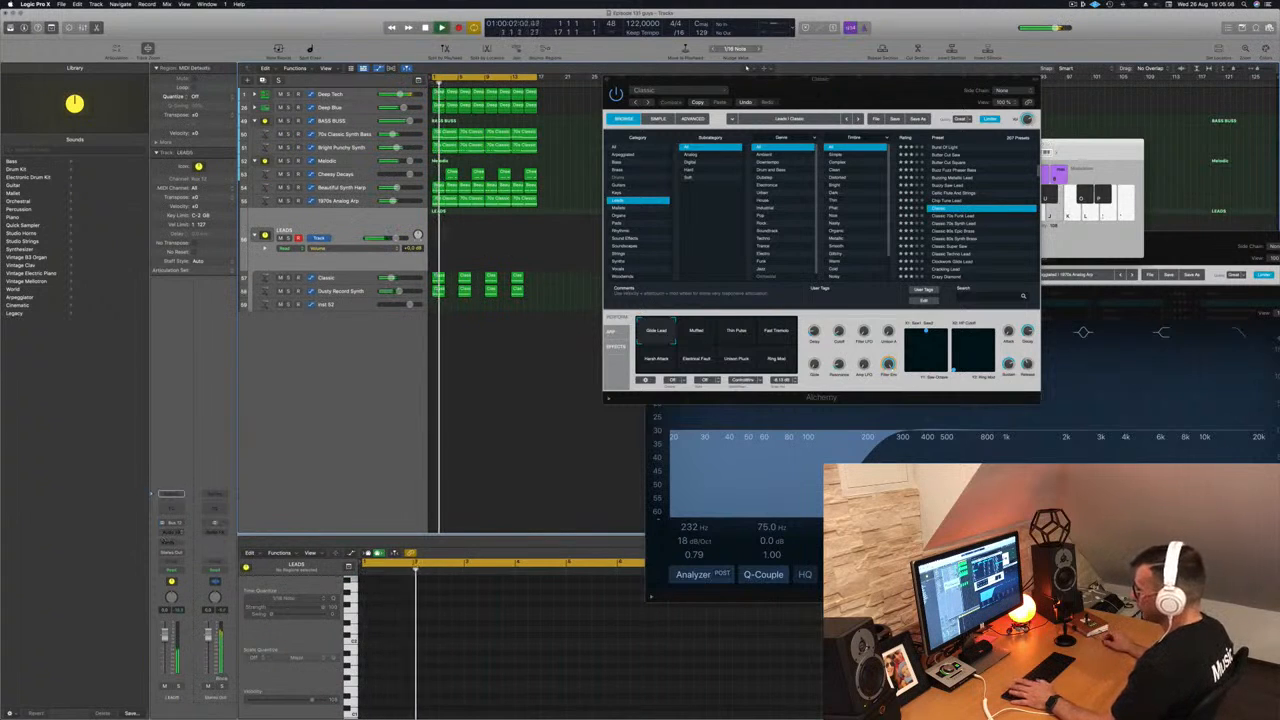
pyautogui.click(175, 532)
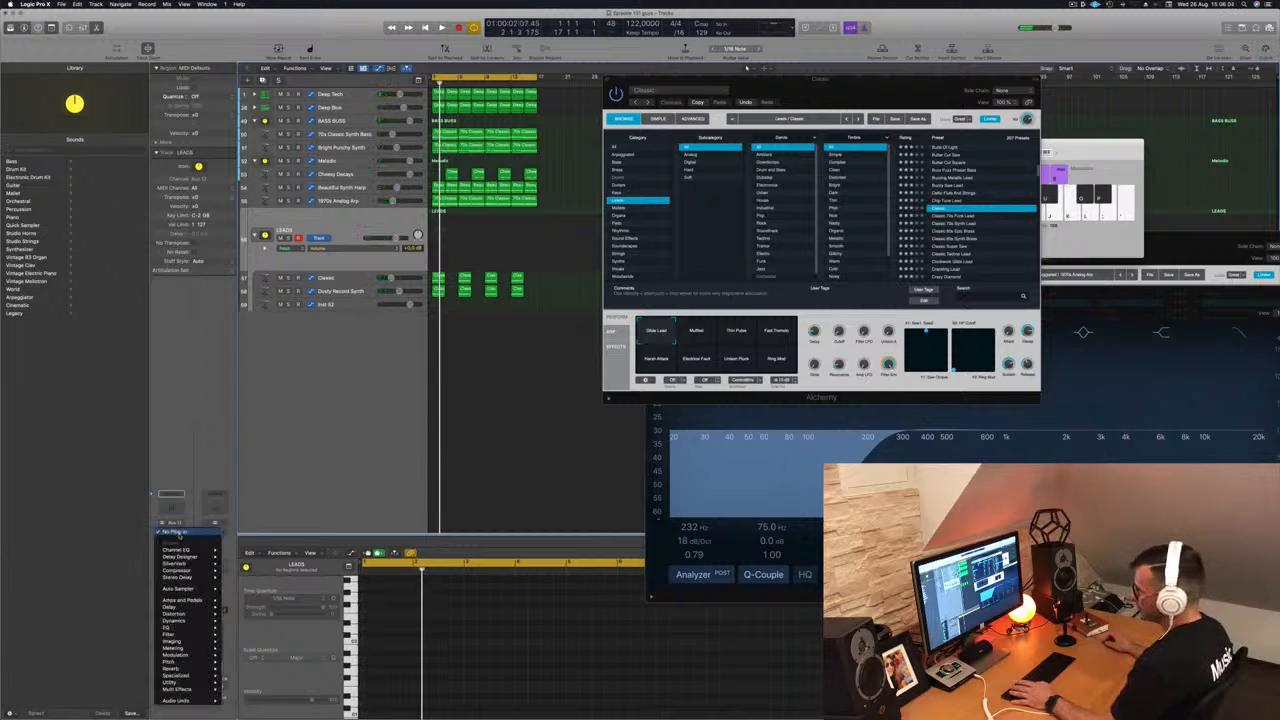
pyautogui.click(238, 570)
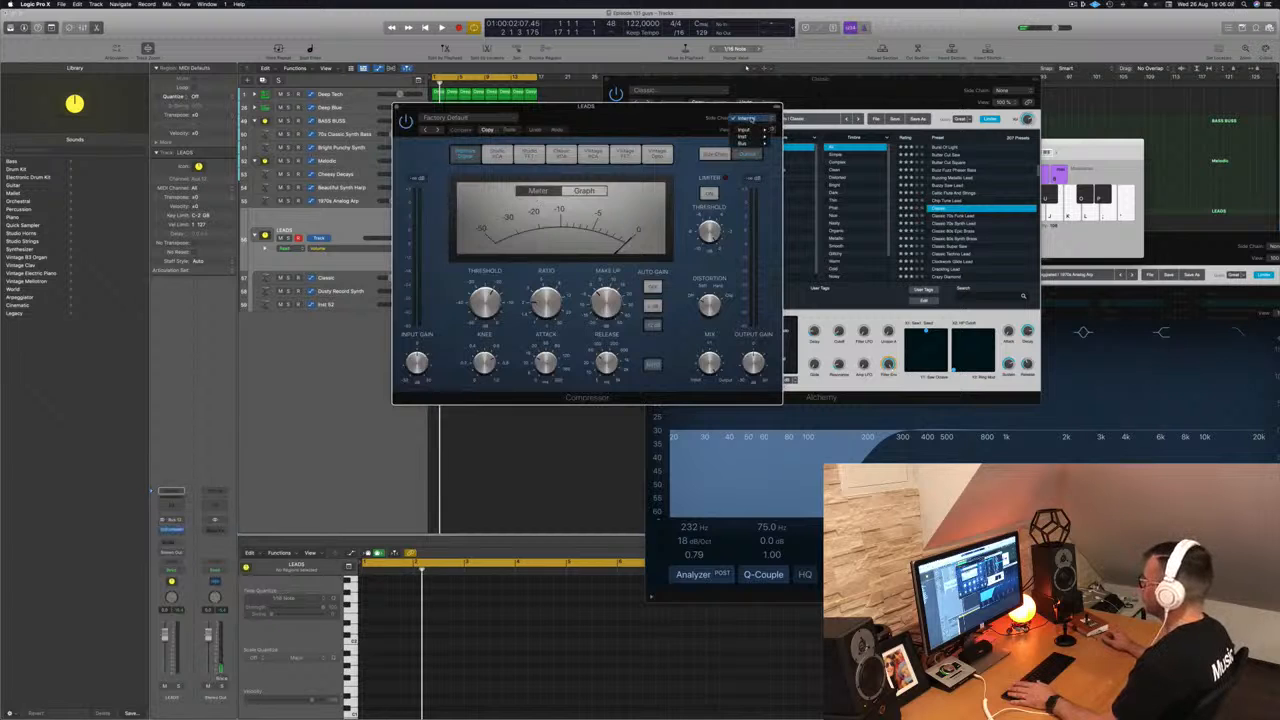
pyautogui.moveTo(754, 144)
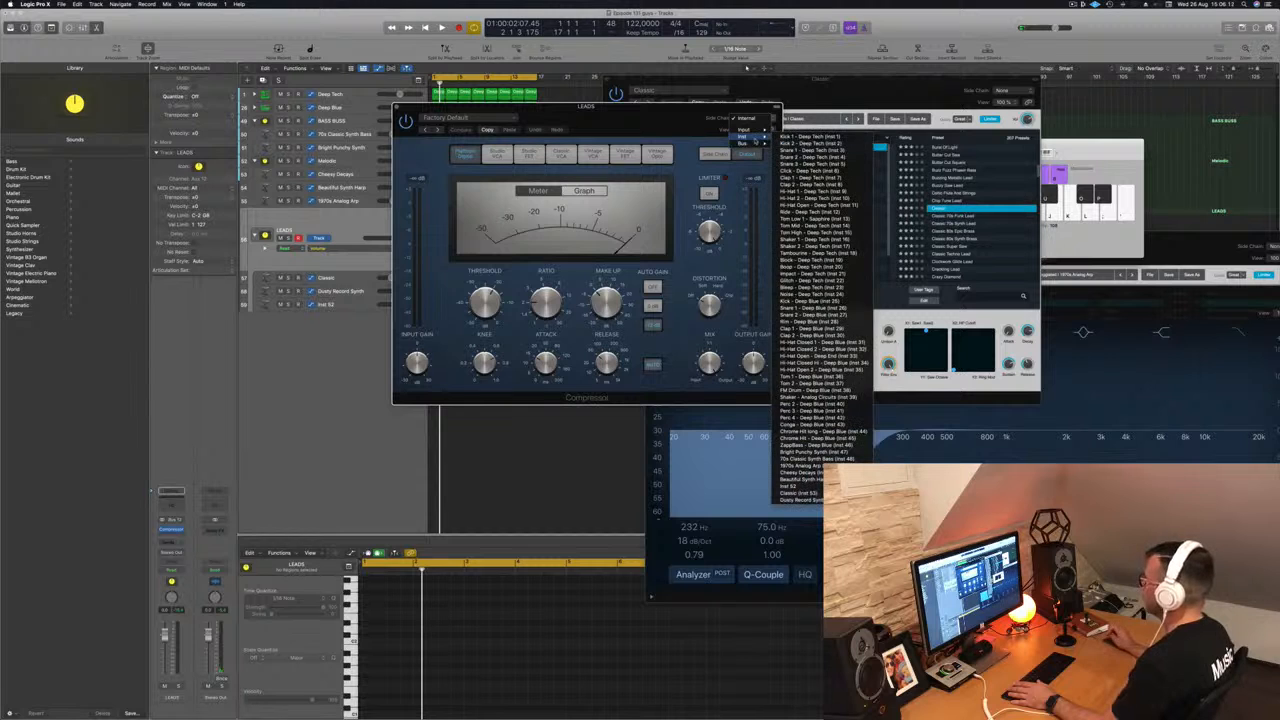
pyautogui.click(797, 137)
pyautogui.moveTo(626, 123); pyautogui.dragTo(856, 173)
pyautogui.press('space')
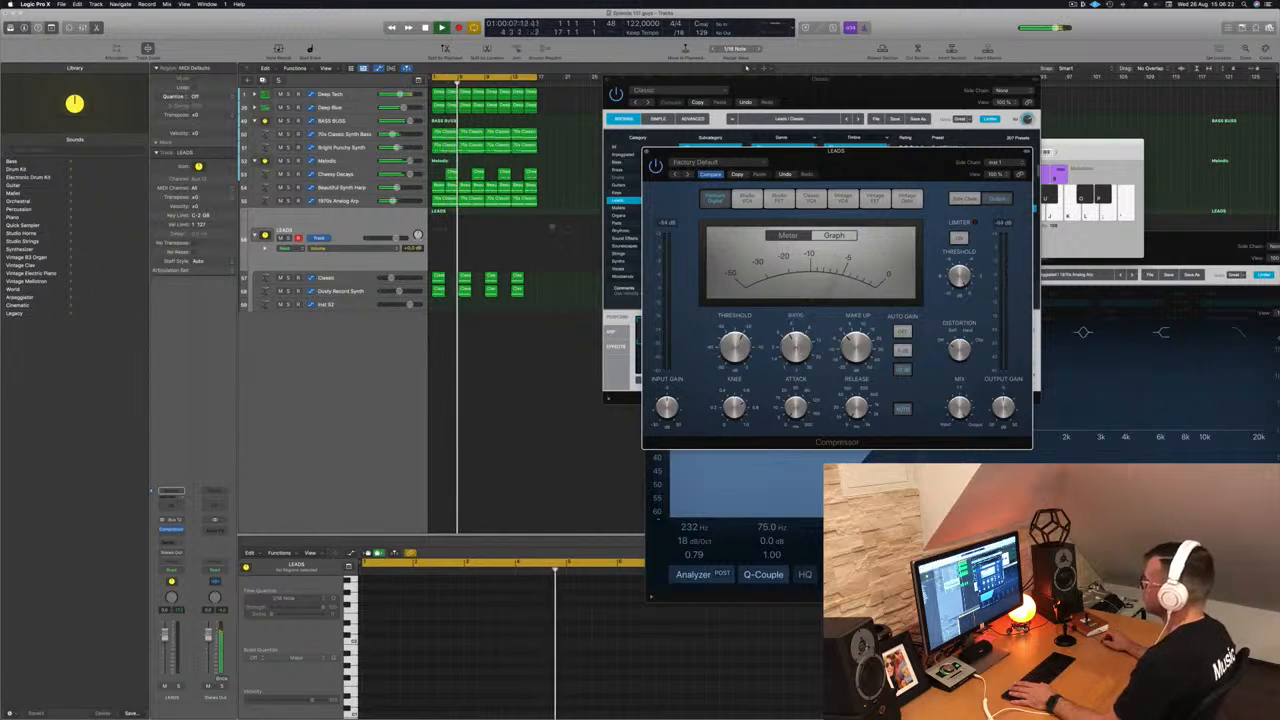
# Step: Try moving the Classic and Dusty Record Synth regions past the end of the loop, and undo the move
pyautogui.moveTo(555, 277)
pyautogui.mouseDown()
pyautogui.moveTo(438, 300)
pyautogui.moveTo(561, 279)
pyautogui.mouseUp()
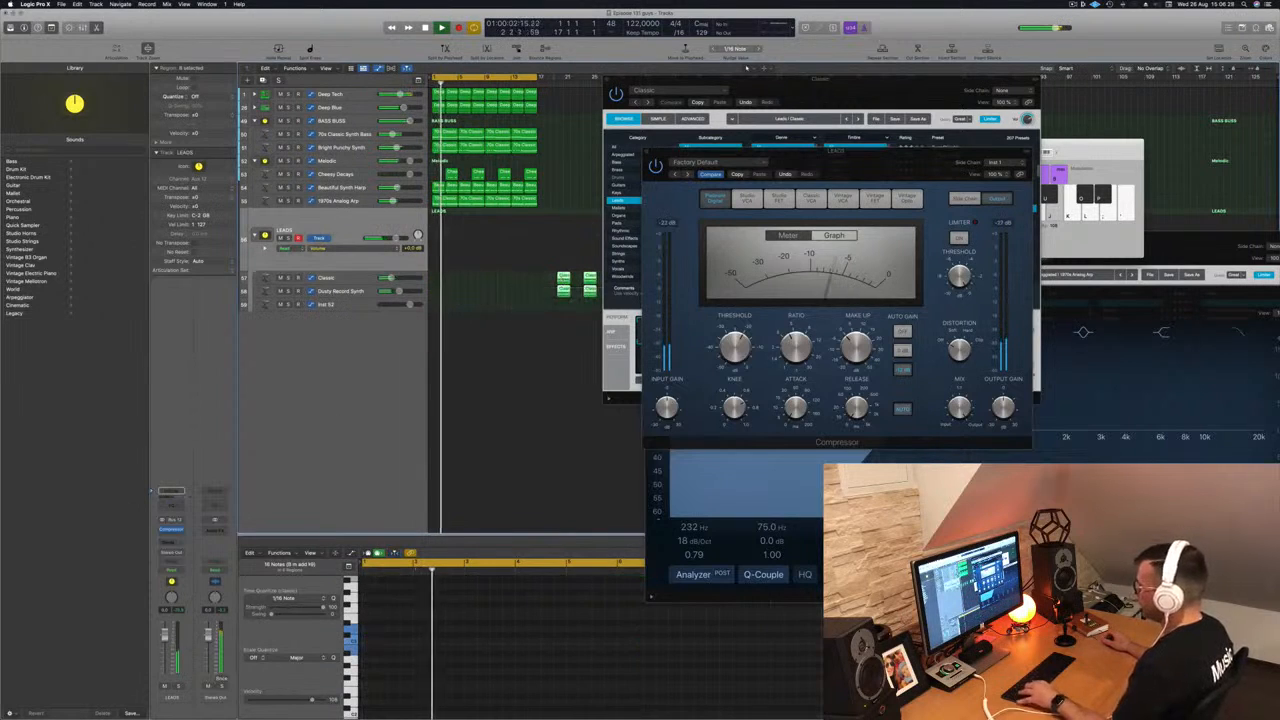
pyautogui.press('super+z')
pyautogui.press('Return')
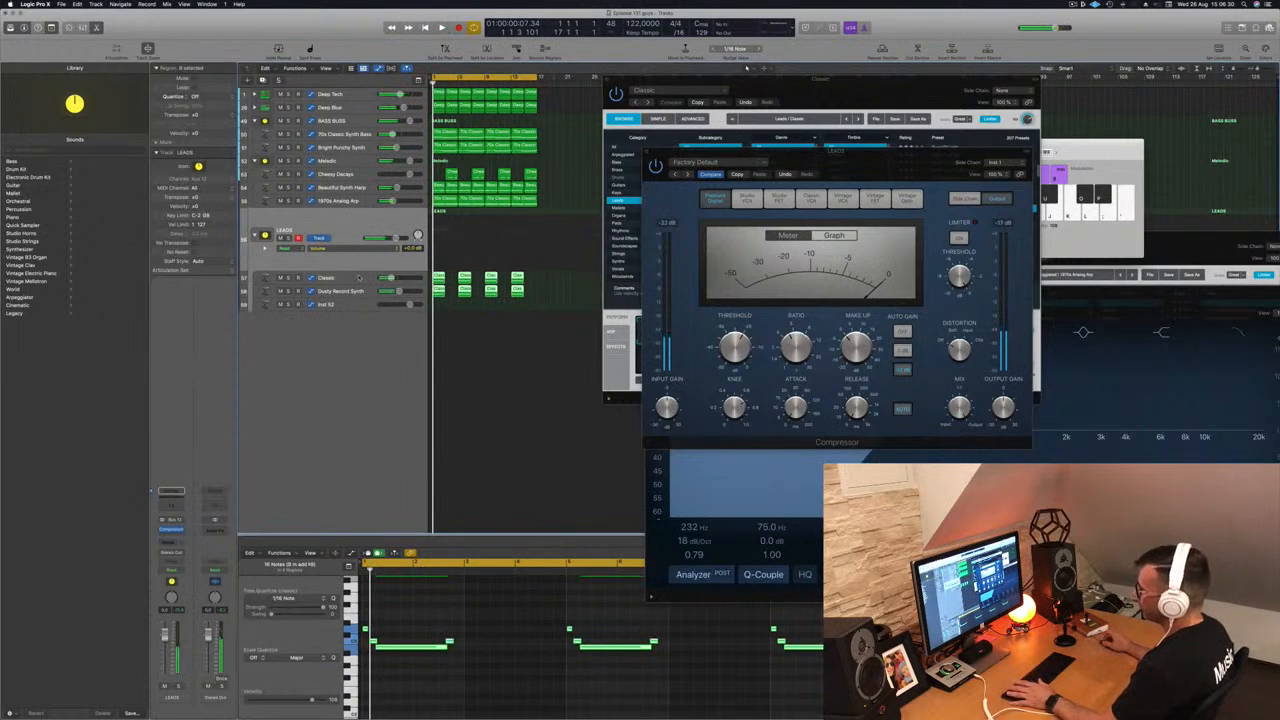
# Step: Insert a second Compressor on the LEADS stack and set its circuit type to Vintage Opto
pyautogui.click(175, 529)
pyautogui.moveTo(176, 551)
pyautogui.click(240, 551)
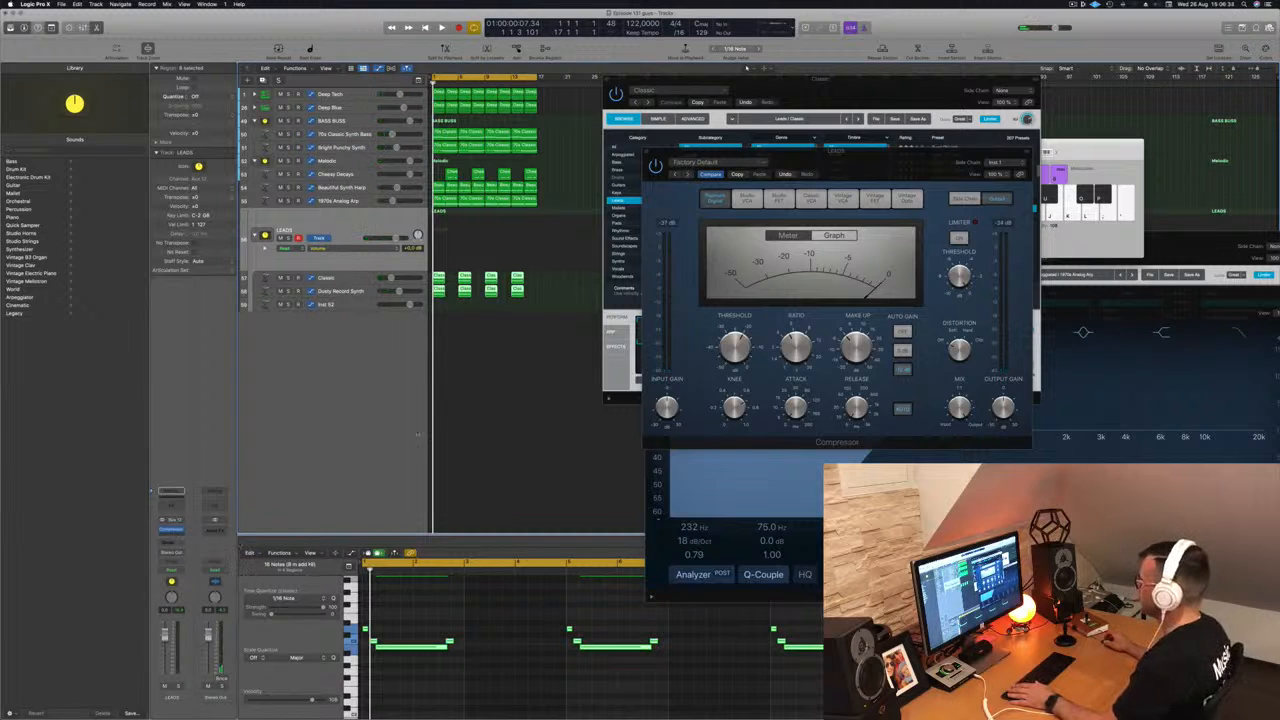
pyautogui.moveTo(633, 131); pyautogui.dragTo(659, 216)
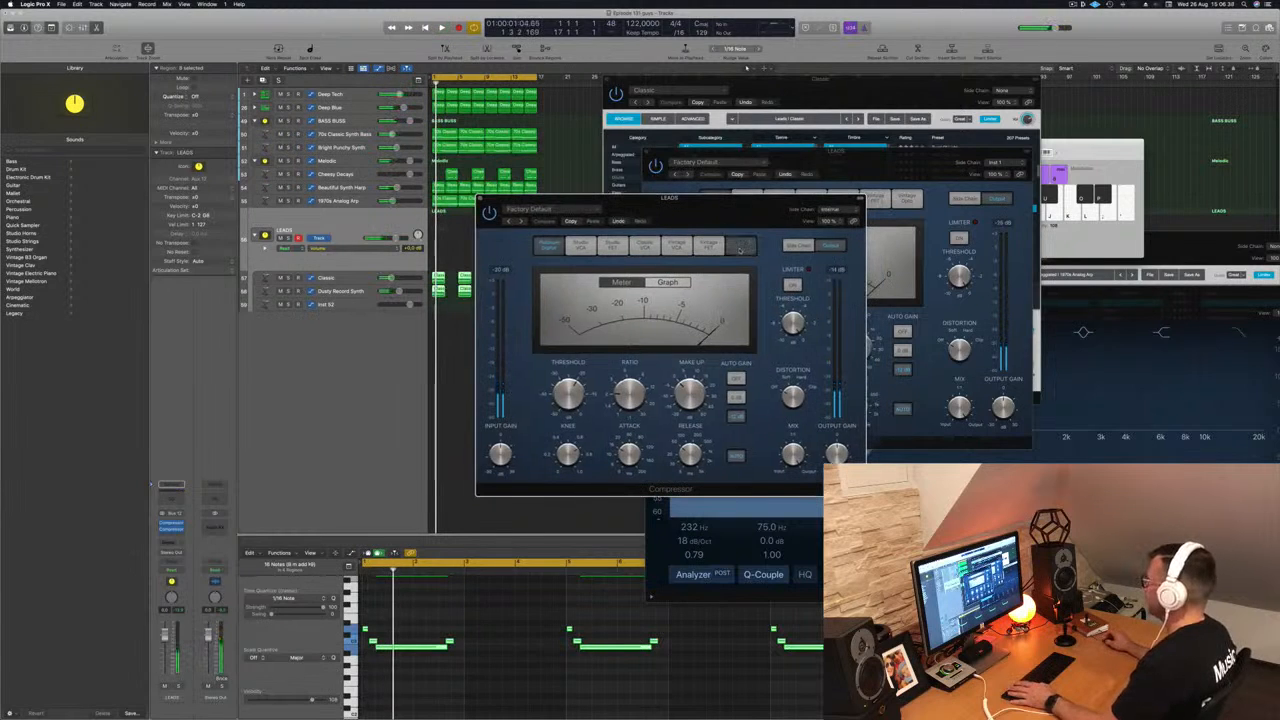
pyautogui.click(740, 246)
# Step: Lower the threshold of the Vintage Opto compressor on LEADS, close its window and play the loop
pyautogui.moveTo(569, 400); pyautogui.dragTo(568, 408)
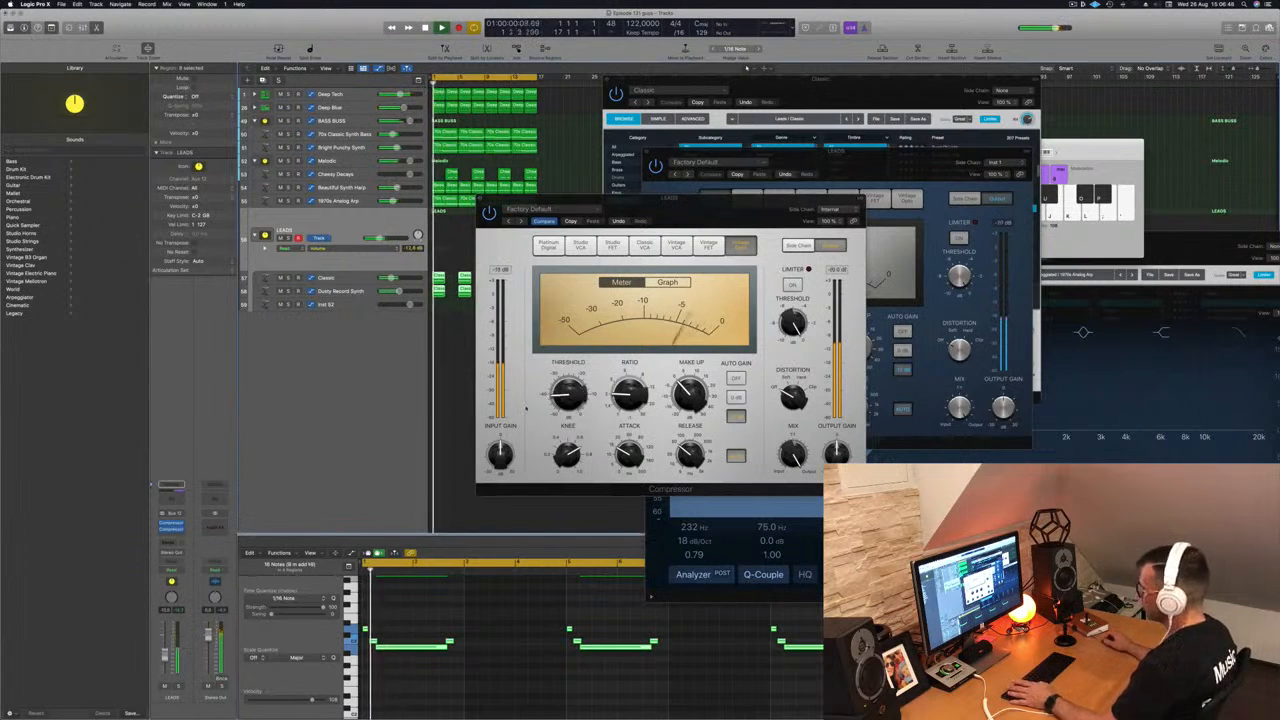
pyautogui.moveTo(567, 393); pyautogui.dragTo(567, 425)
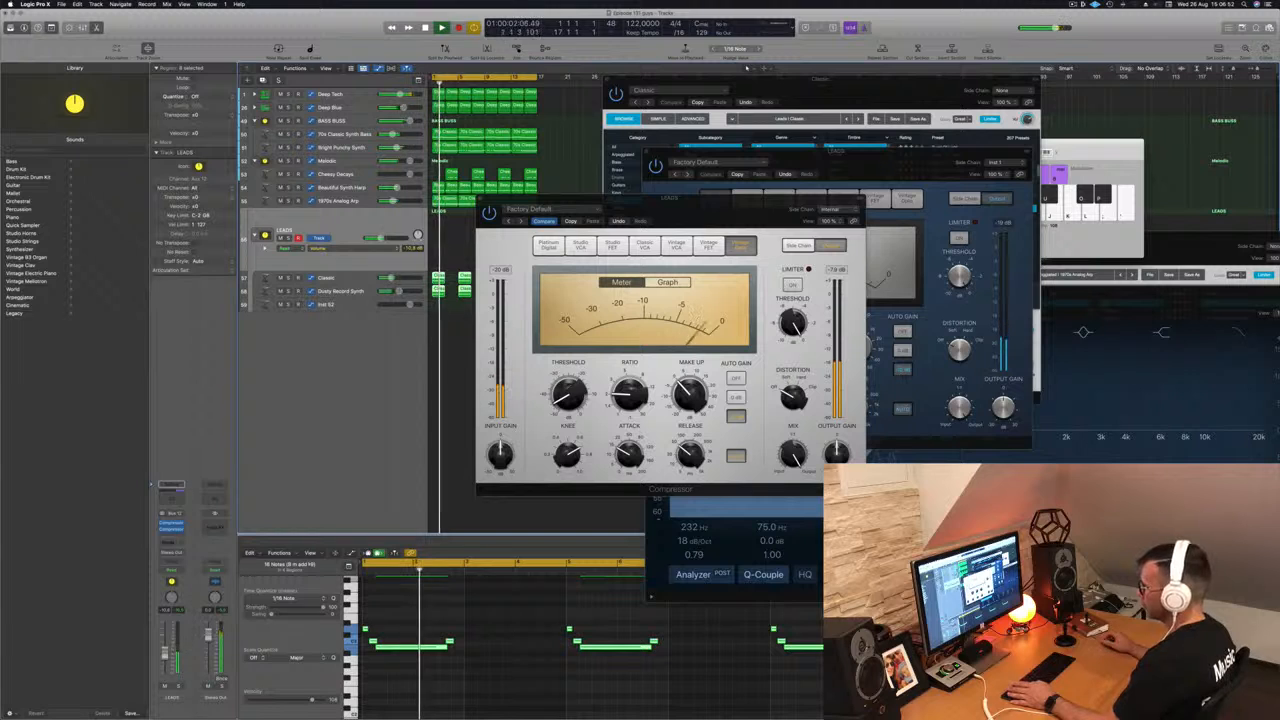
pyautogui.moveTo(682, 216); pyautogui.dragTo(758, 234)
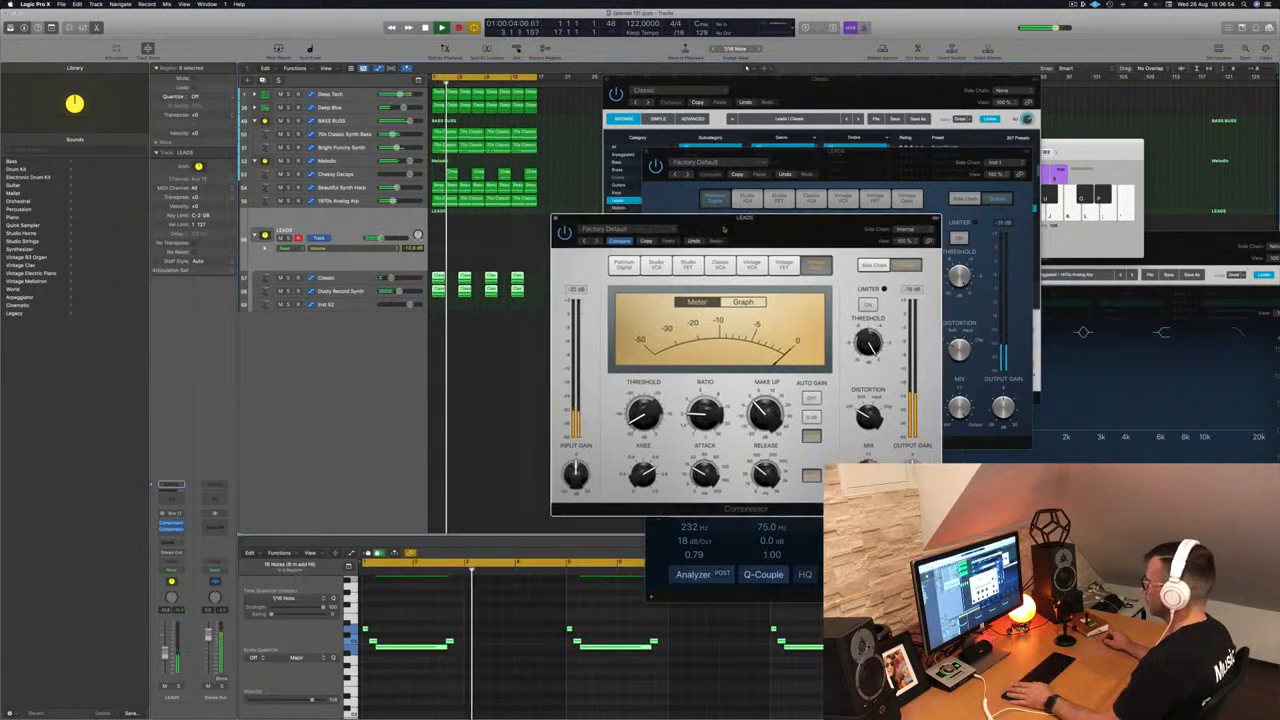
pyautogui.click(555, 218)
pyautogui.click(477, 382)
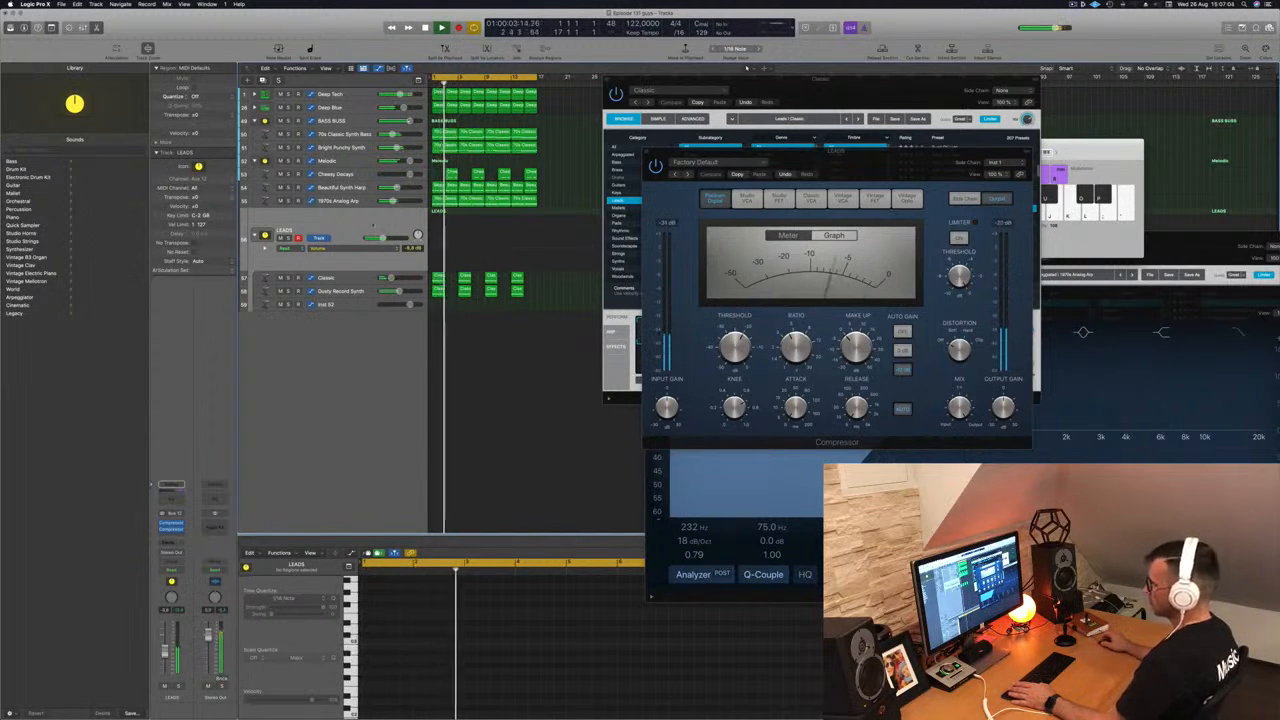
pyautogui.press('space')
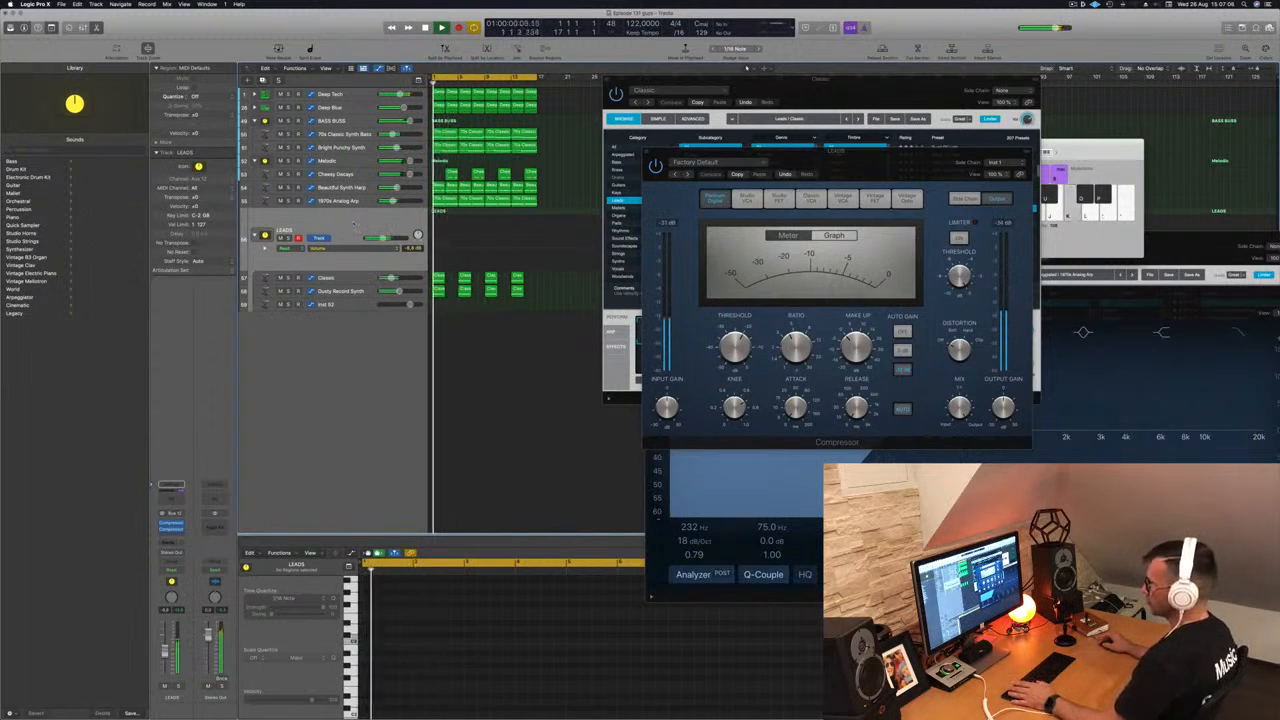
# Step: Add a Channel EQ to the LEADS stack with a 24 dB/Oct low cut at 386 Hz, and close its window
pyautogui.click(171, 498)
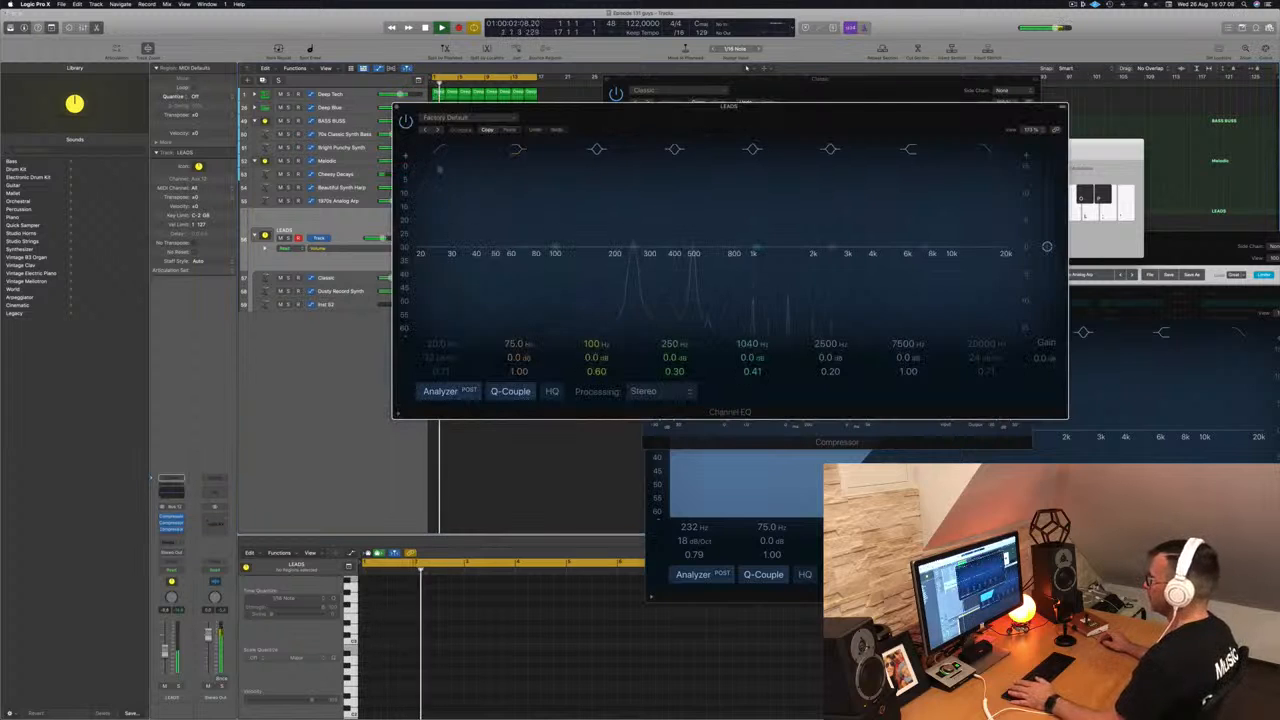
pyautogui.click(463, 254)
pyautogui.moveTo(463, 254); pyautogui.dragTo(480, 255)
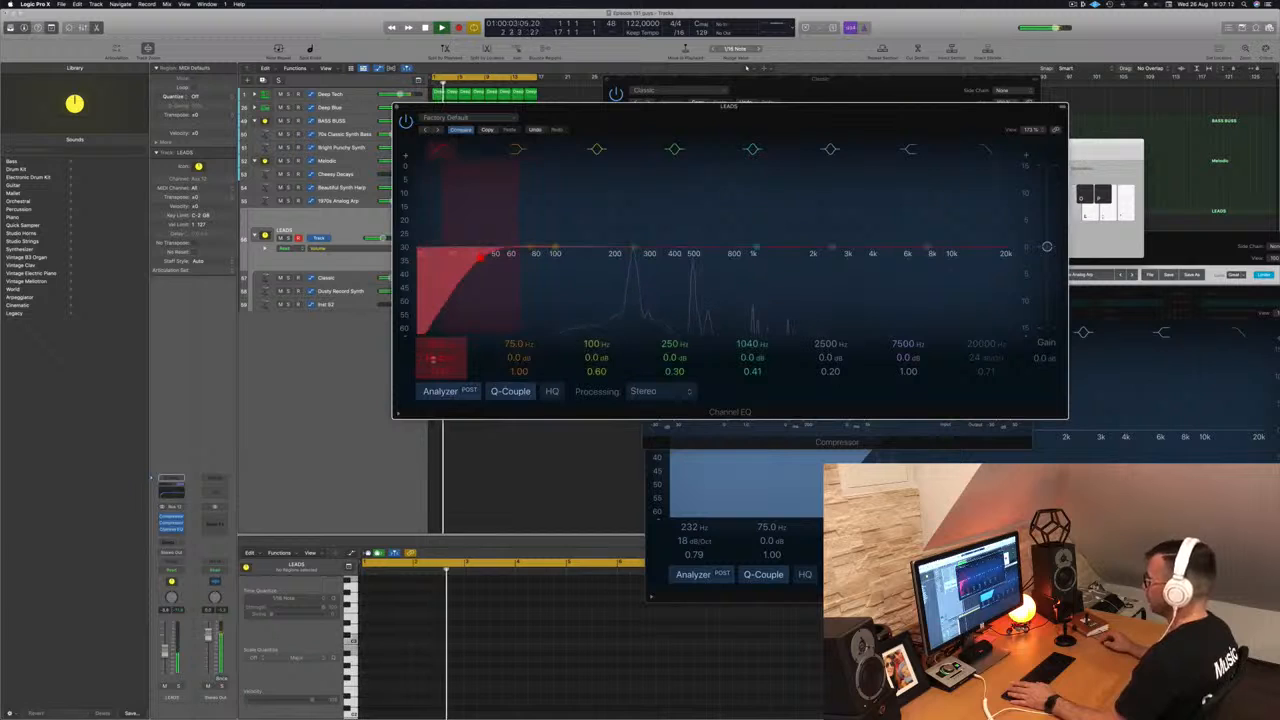
pyautogui.moveTo(438, 358); pyautogui.dragTo(438, 352)
pyautogui.press('space')
pyautogui.moveTo(481, 256); pyautogui.dragTo(705, 260)
pyautogui.press('space')
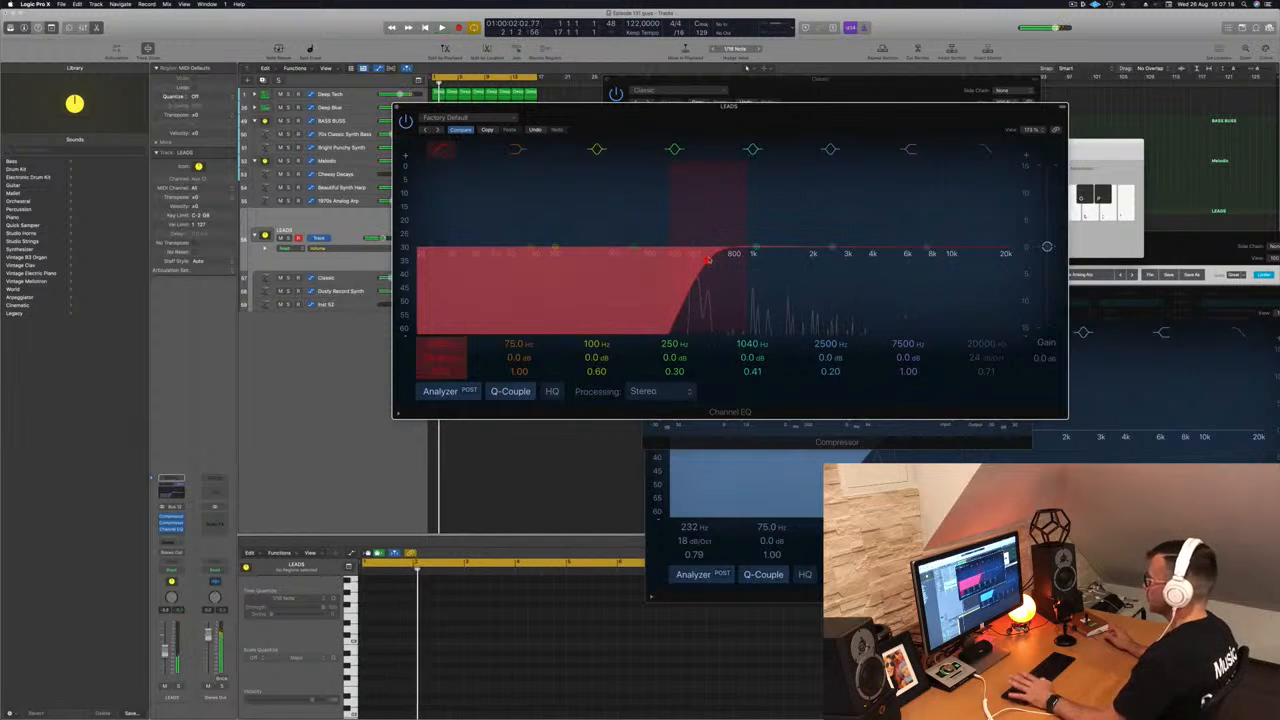
pyautogui.moveTo(707, 259); pyautogui.dragTo(672, 260)
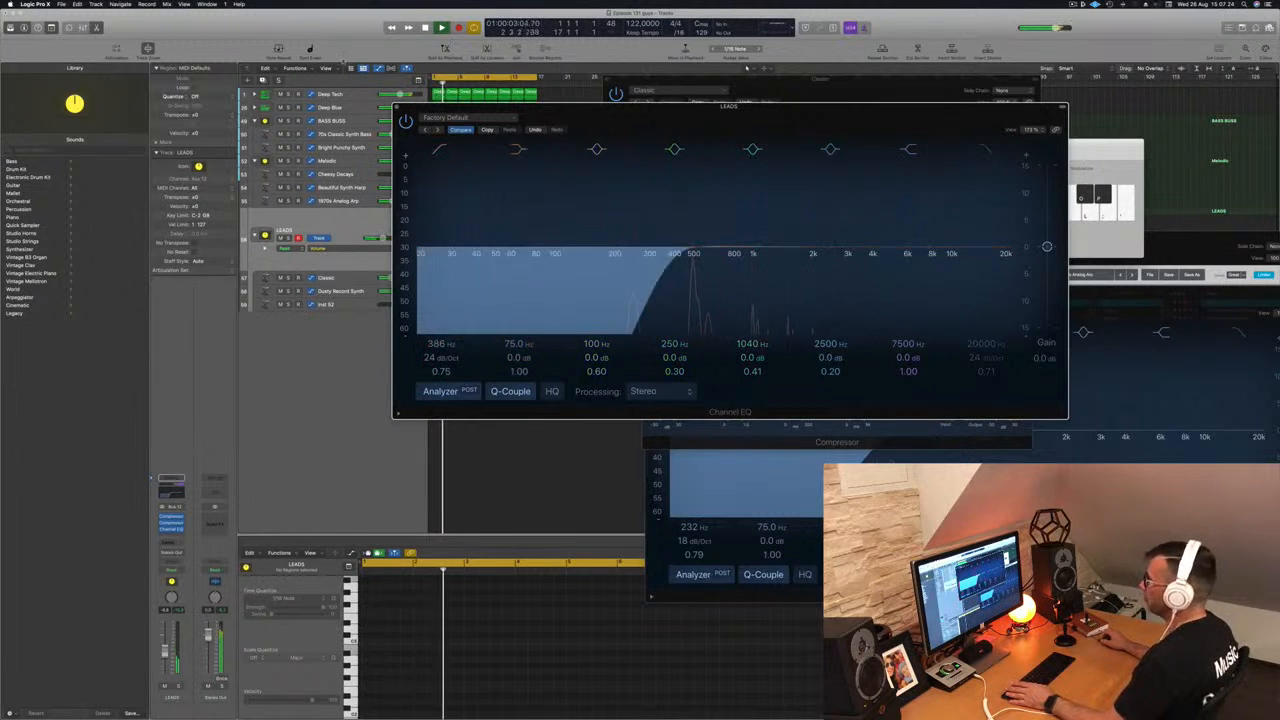
pyautogui.click(397, 107)
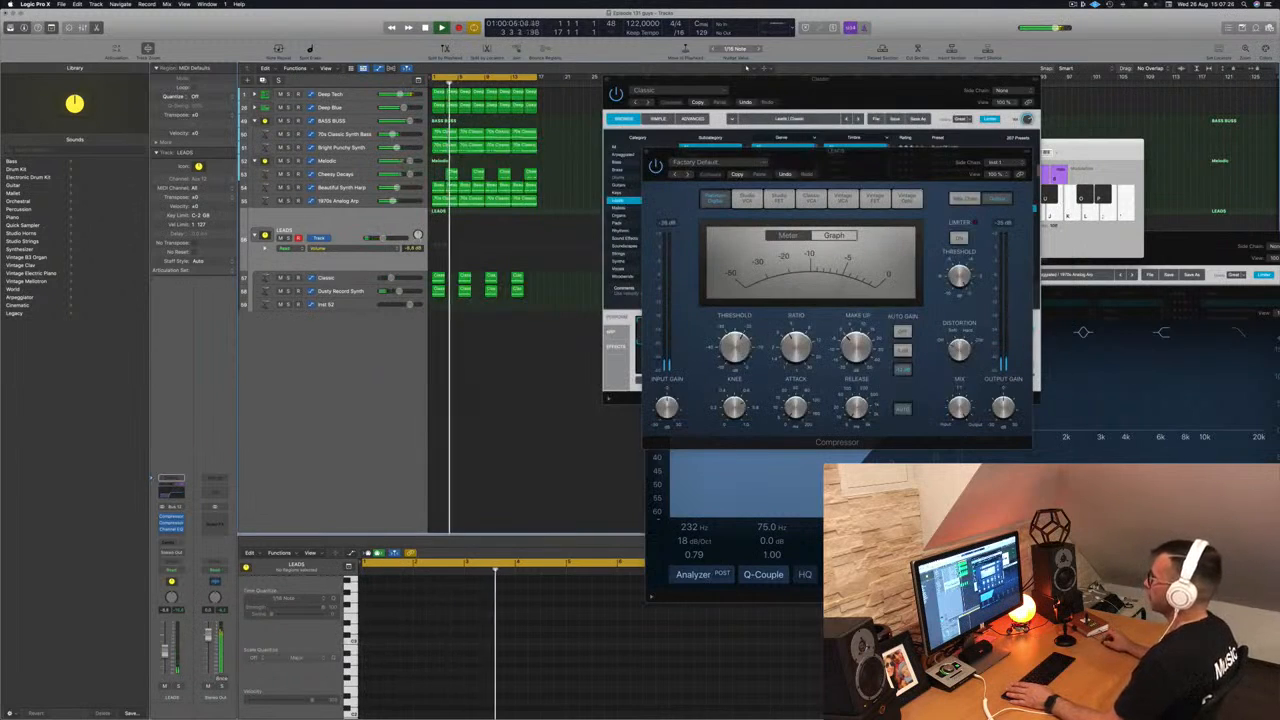
# Step: Close the leftover Compressor, Classic and Channel EQ plug-in windows to uncover the arrangement
pyautogui.moveTo(862, 156); pyautogui.dragTo(994, 147)
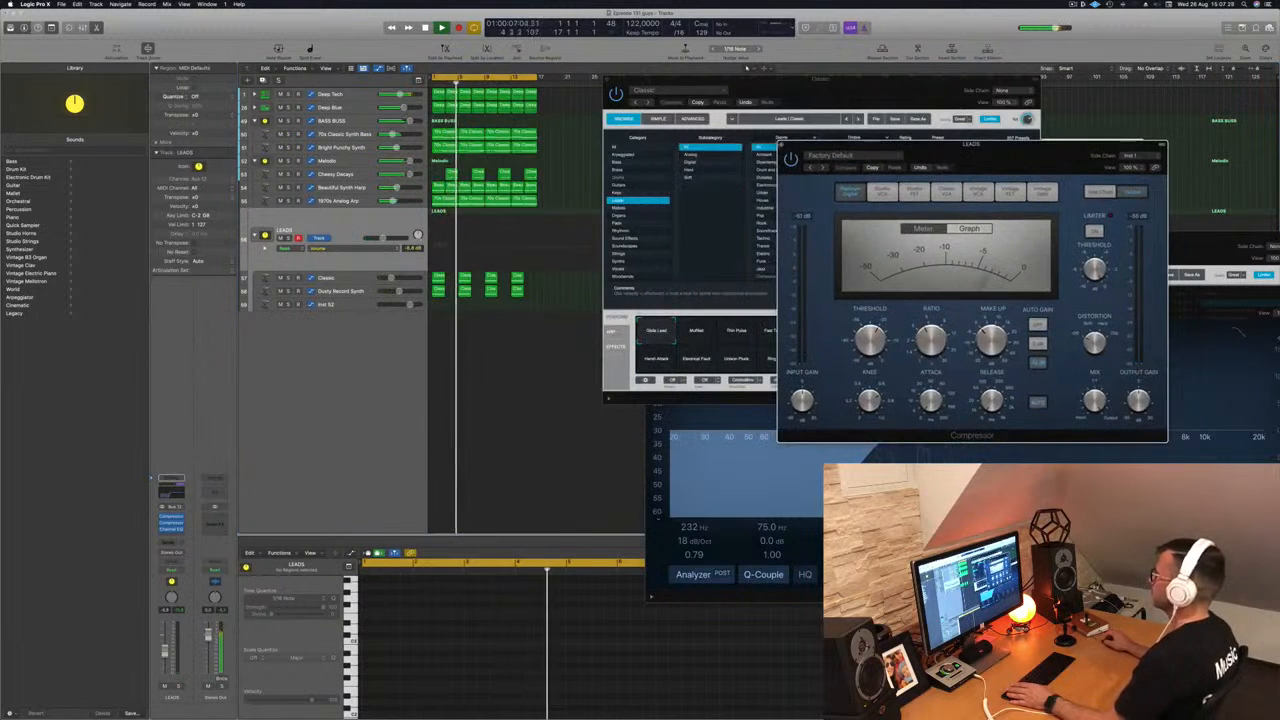
pyautogui.click(779, 141)
pyautogui.moveTo(802, 88); pyautogui.dragTo(1000, 134)
pyautogui.click(719, 159)
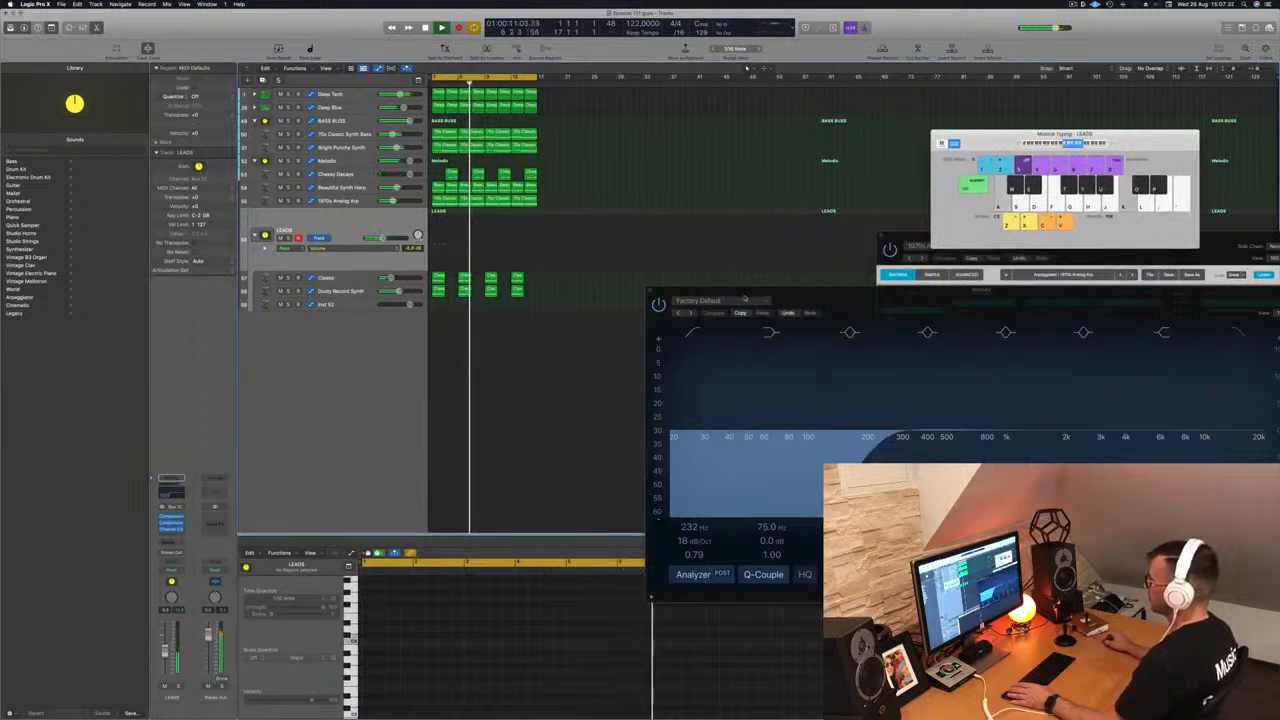
pyautogui.moveTo(770, 290); pyautogui.dragTo(727, 283)
pyautogui.click(608, 286)
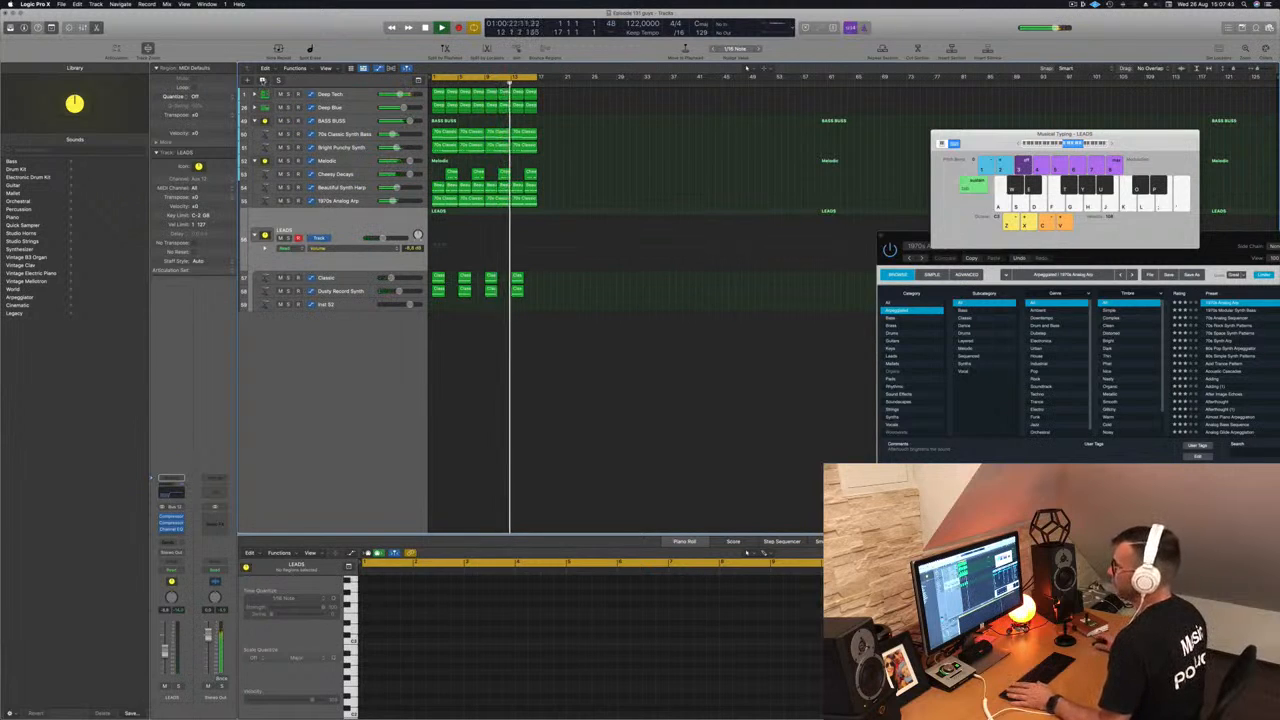
# Step: Duplicate the LEADS stack and open the Alchemy instrument on the duplicate's Classic track
pyautogui.click(263, 80)
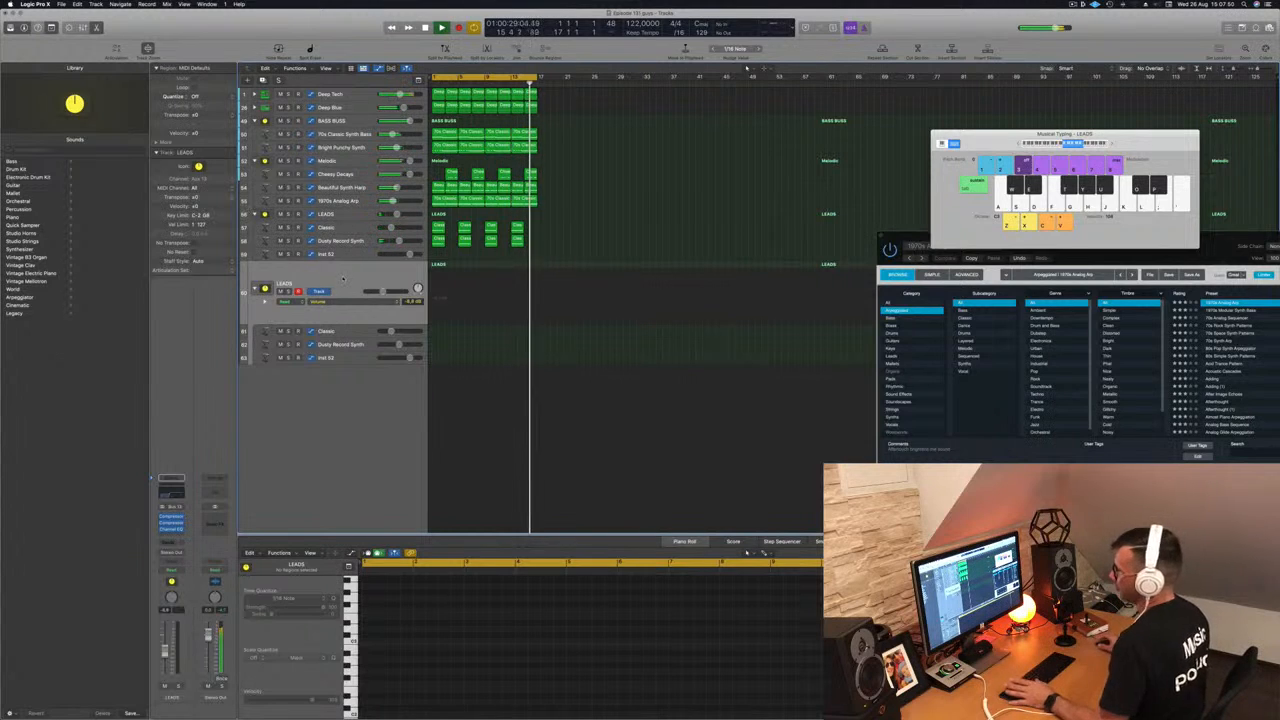
pyautogui.click(347, 331)
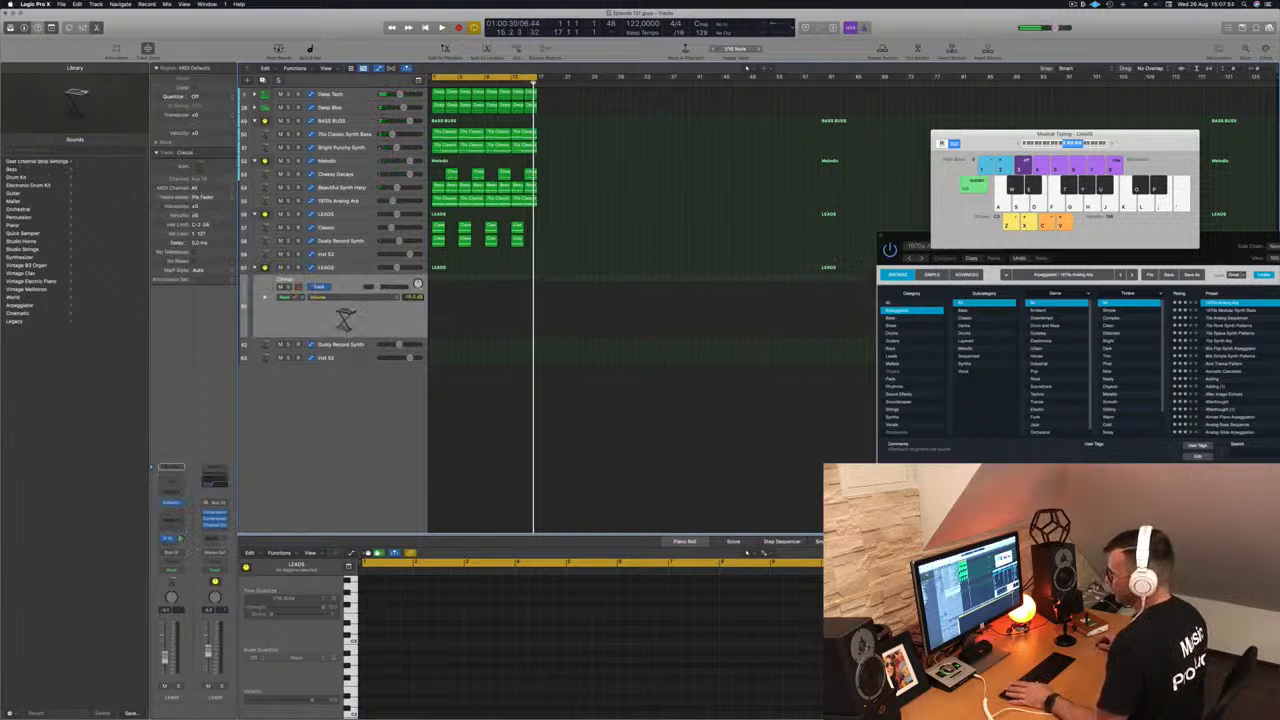
pyautogui.click(172, 503)
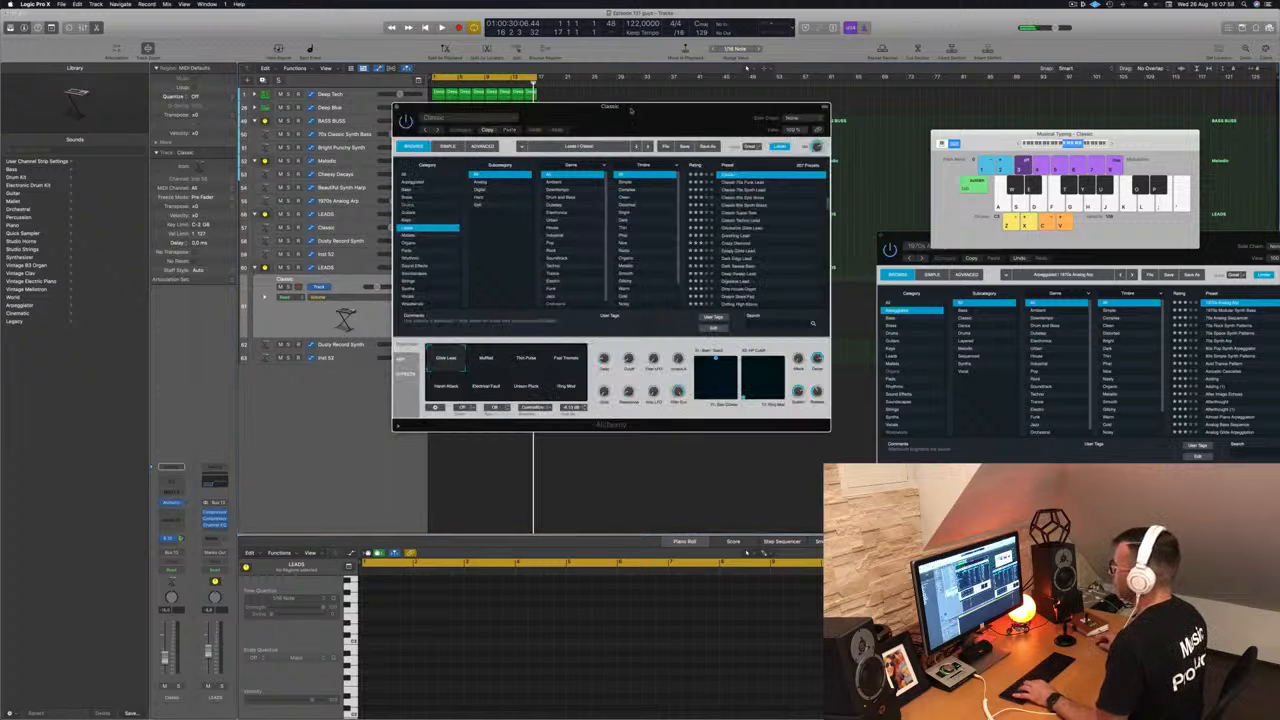
pyautogui.moveTo(650, 111); pyautogui.dragTo(727, 102)
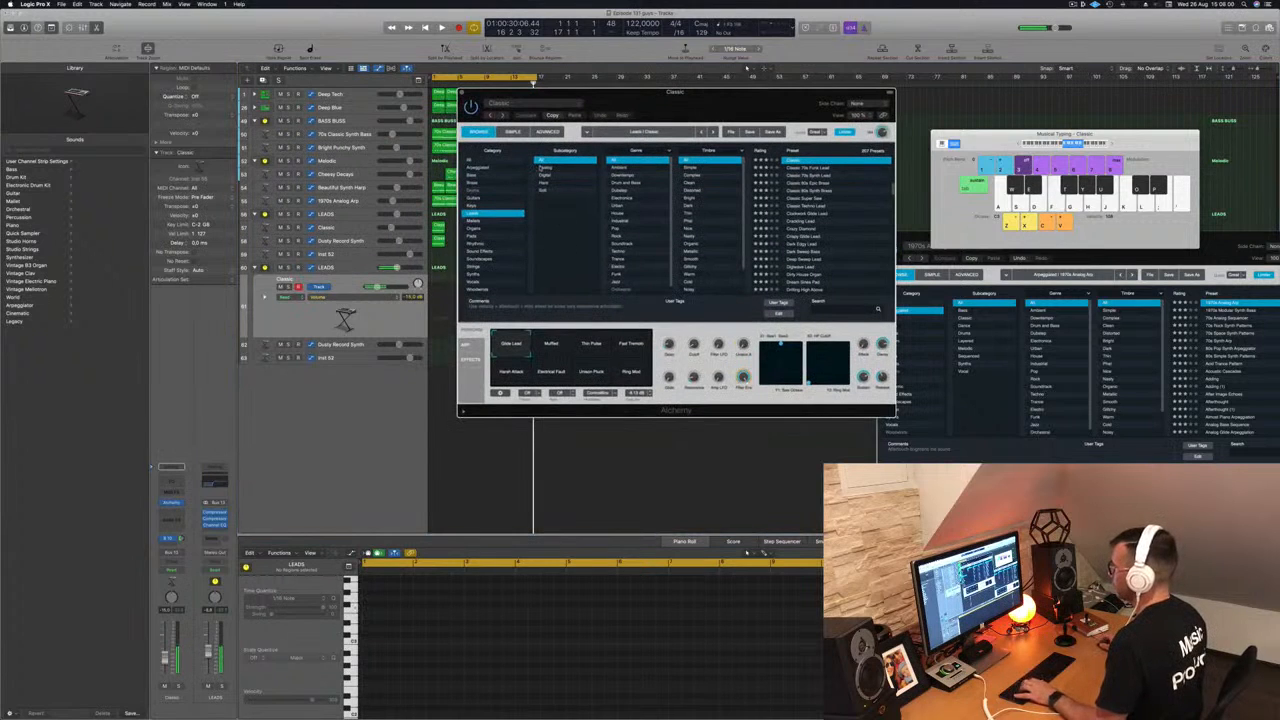
# Step: Load the Air Vent Impact preset from Alchemy's Sound Effects category on the duplicated Classic track
pyautogui.click(467, 161)
pyautogui.scroll(-10, 565, 236)
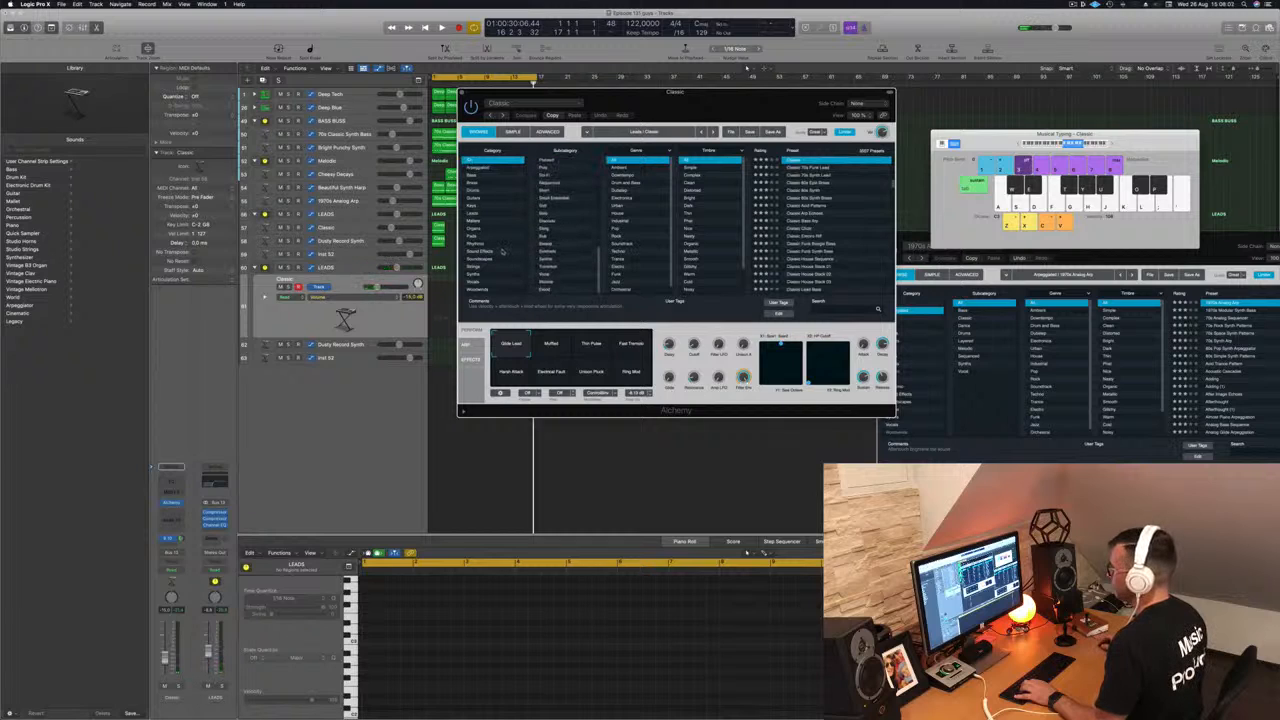
pyautogui.click(481, 251)
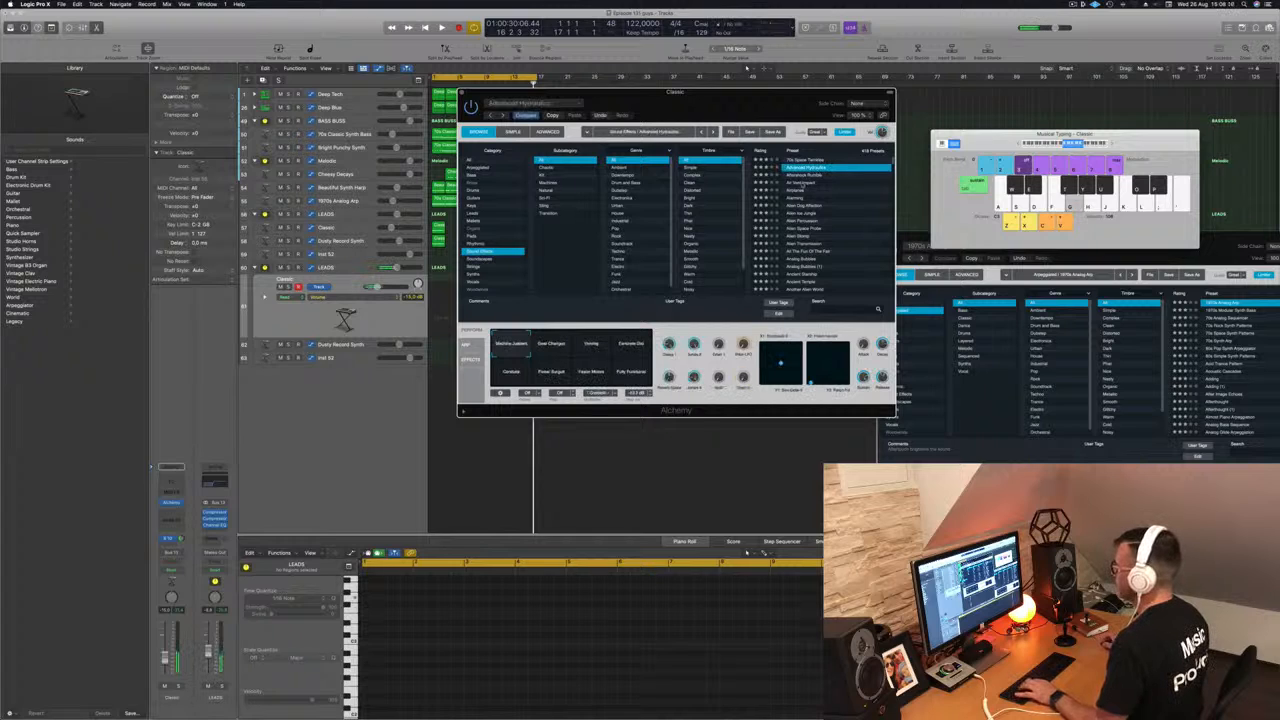
pyautogui.click(800, 184)
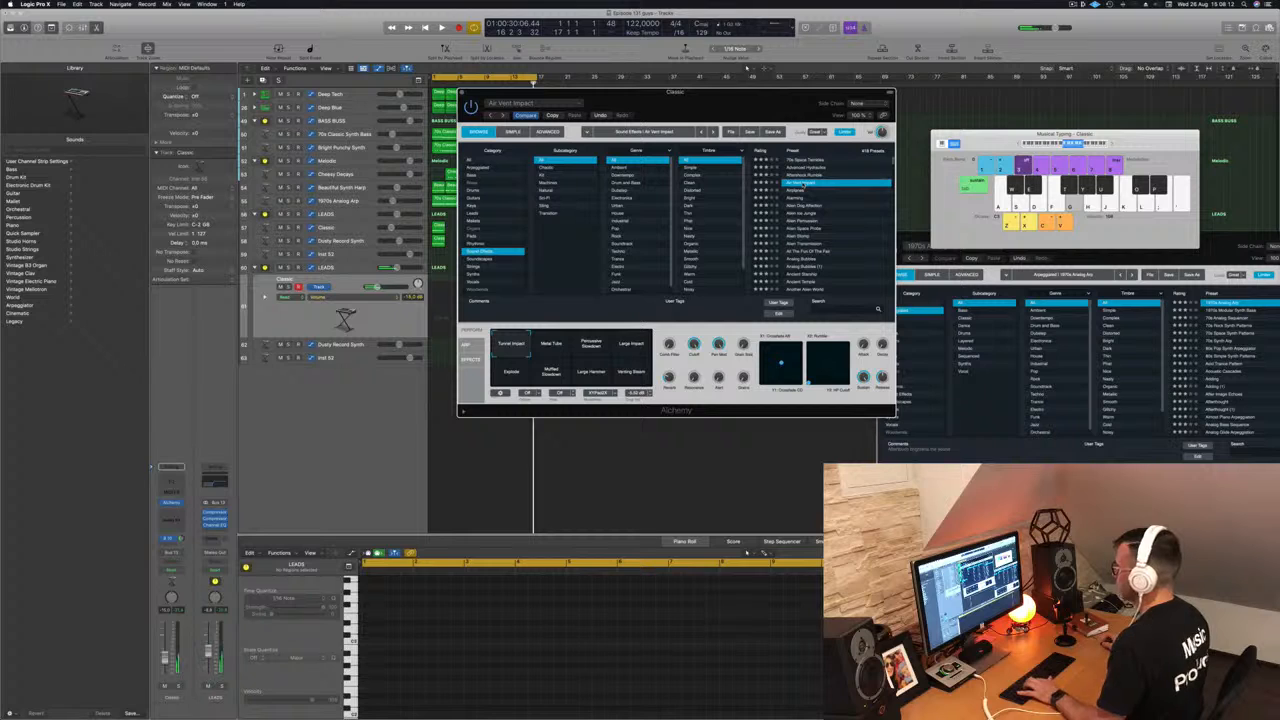
# Step: Audition the performance variations of Air Vent Impact across octaves and select Large Impact
pyautogui.click(557, 345)
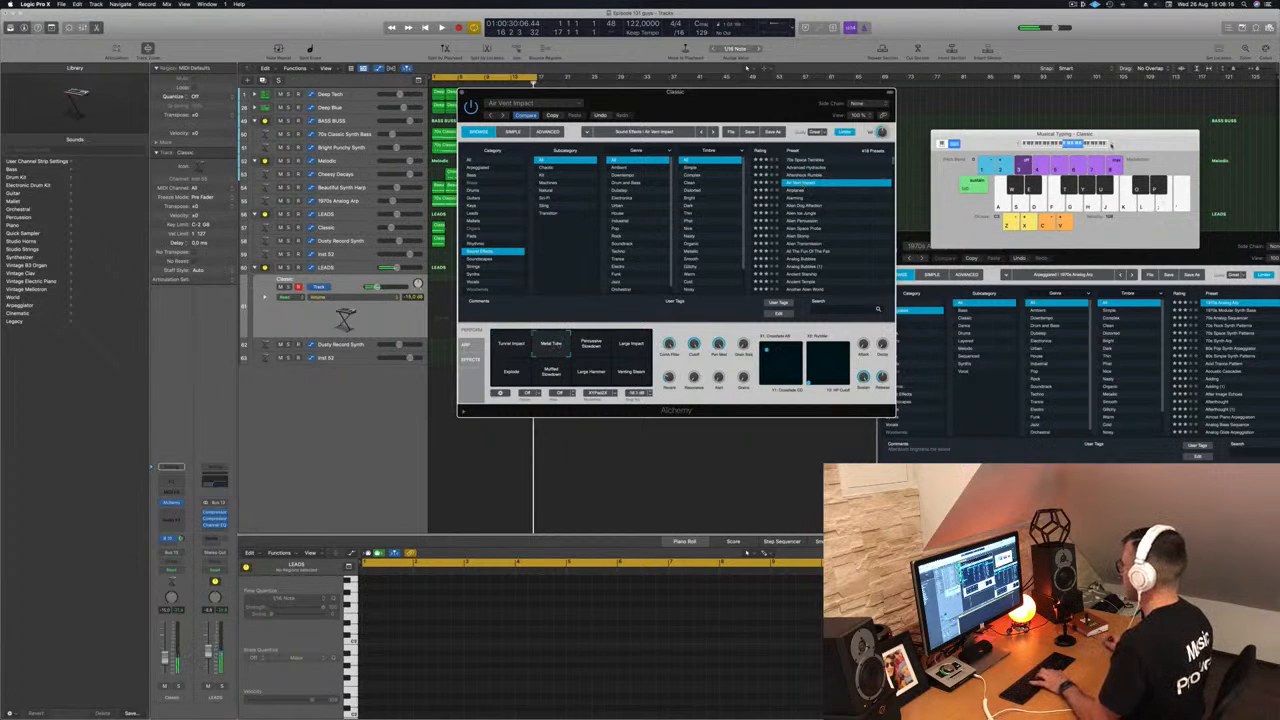
pyautogui.click(633, 345)
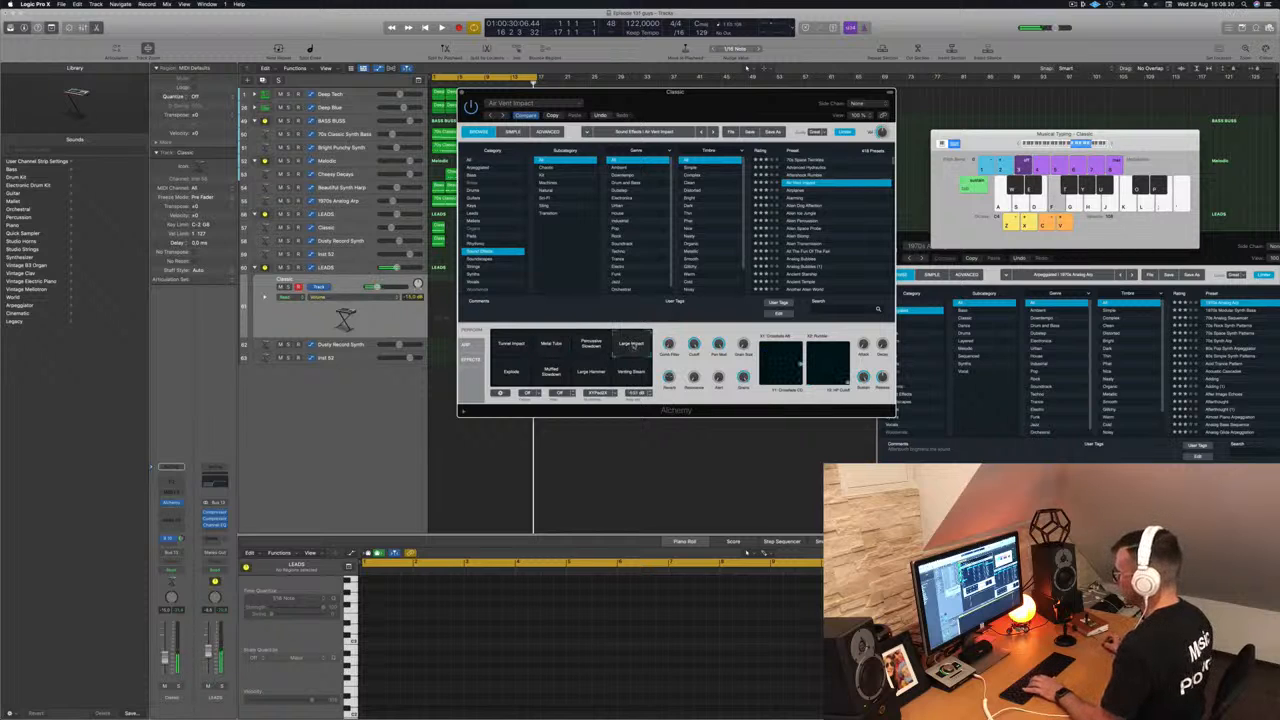
pyautogui.click(516, 372)
pyautogui.click(552, 372)
pyautogui.click(591, 371)
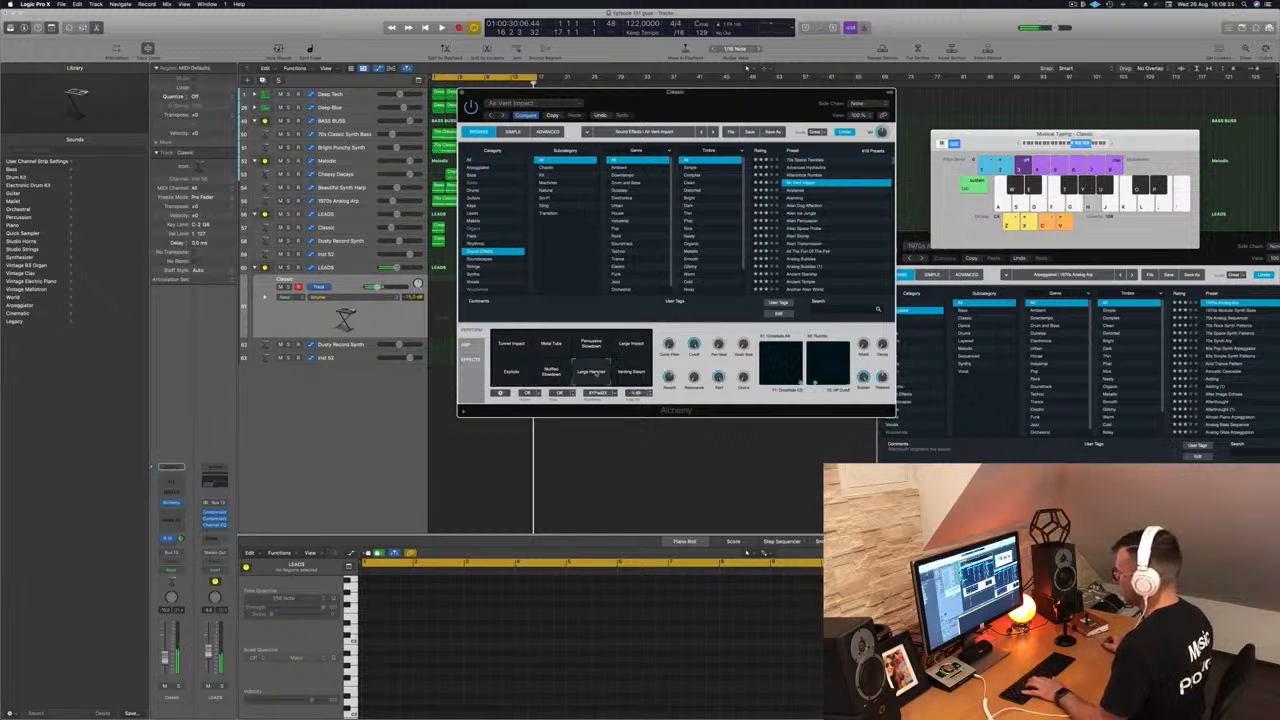
pyautogui.press('k')
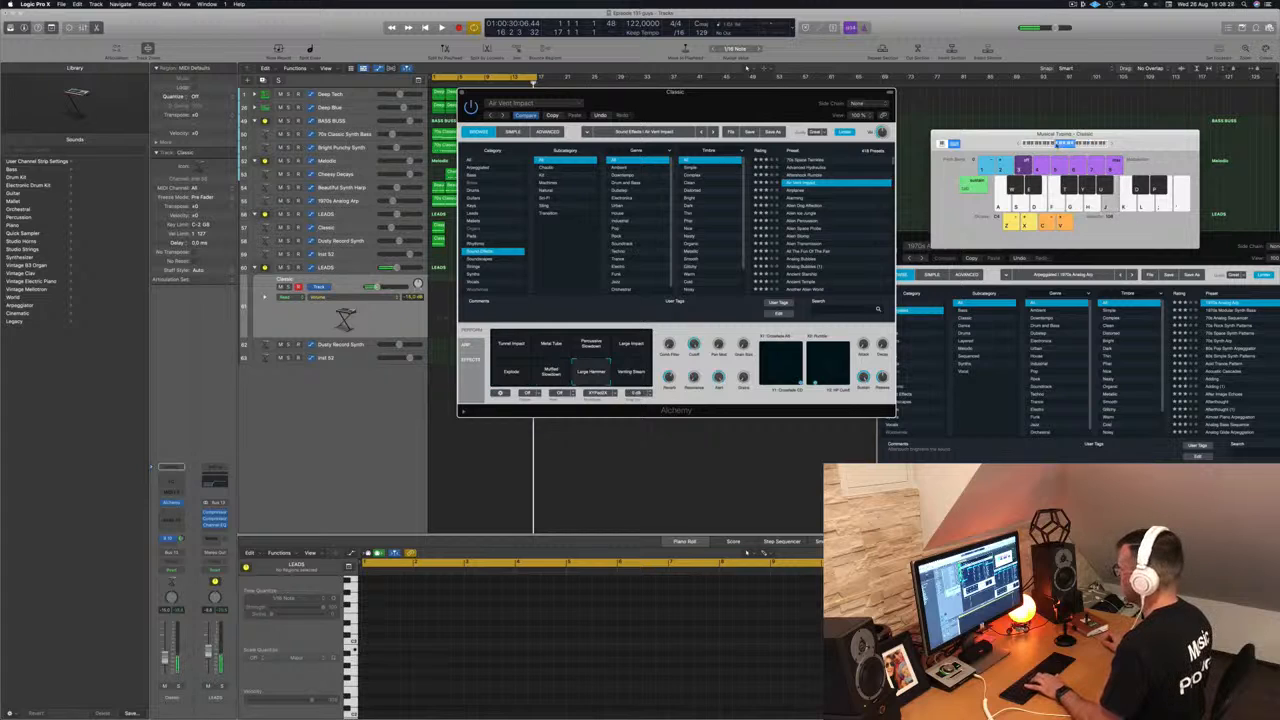
pyautogui.click(625, 345)
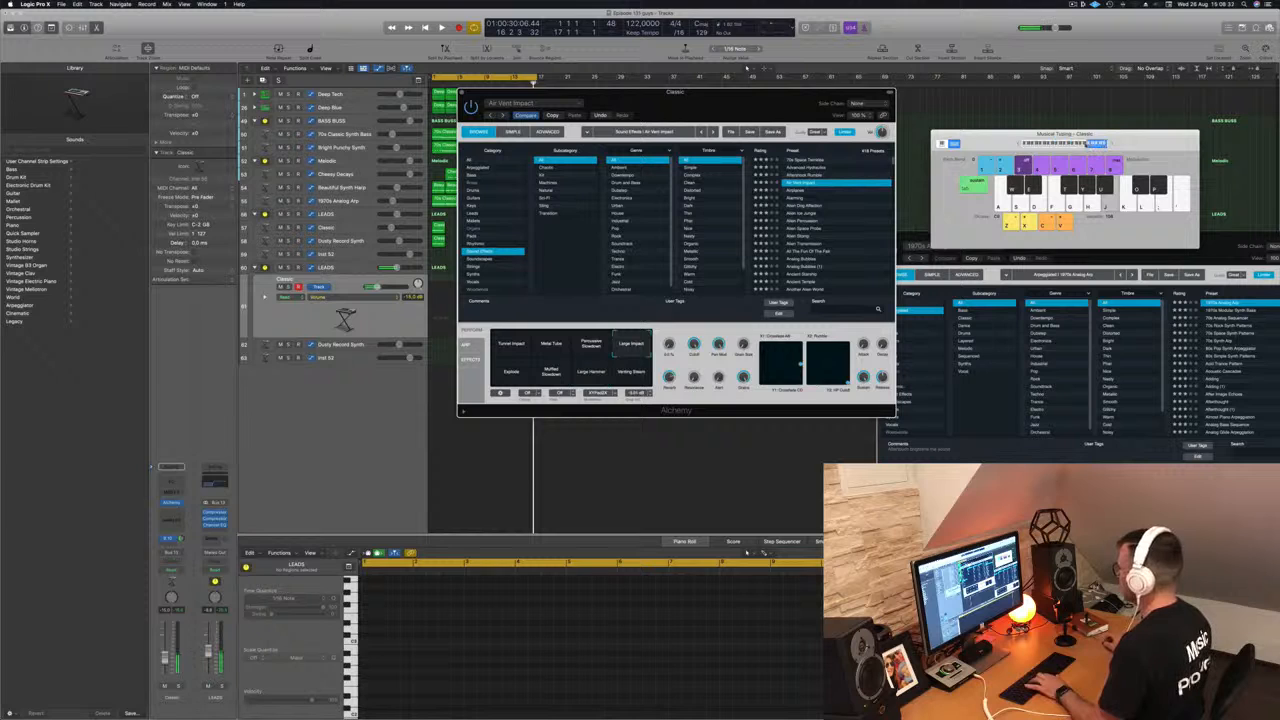
# Step: Record an impact note onto the duplicated Classic track from the start of the loop, keeping the arrangement uncovered
pyautogui.moveTo(758, 102); pyautogui.dragTo(1052, 96)
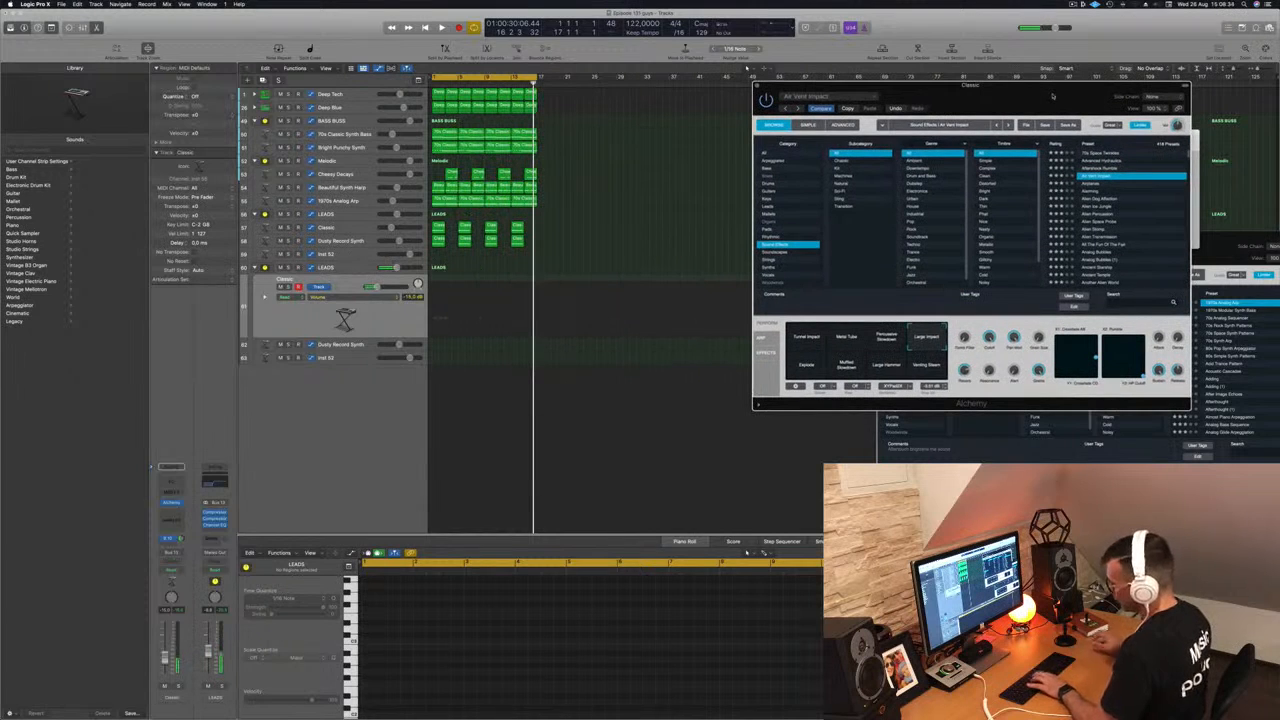
pyautogui.press('space')
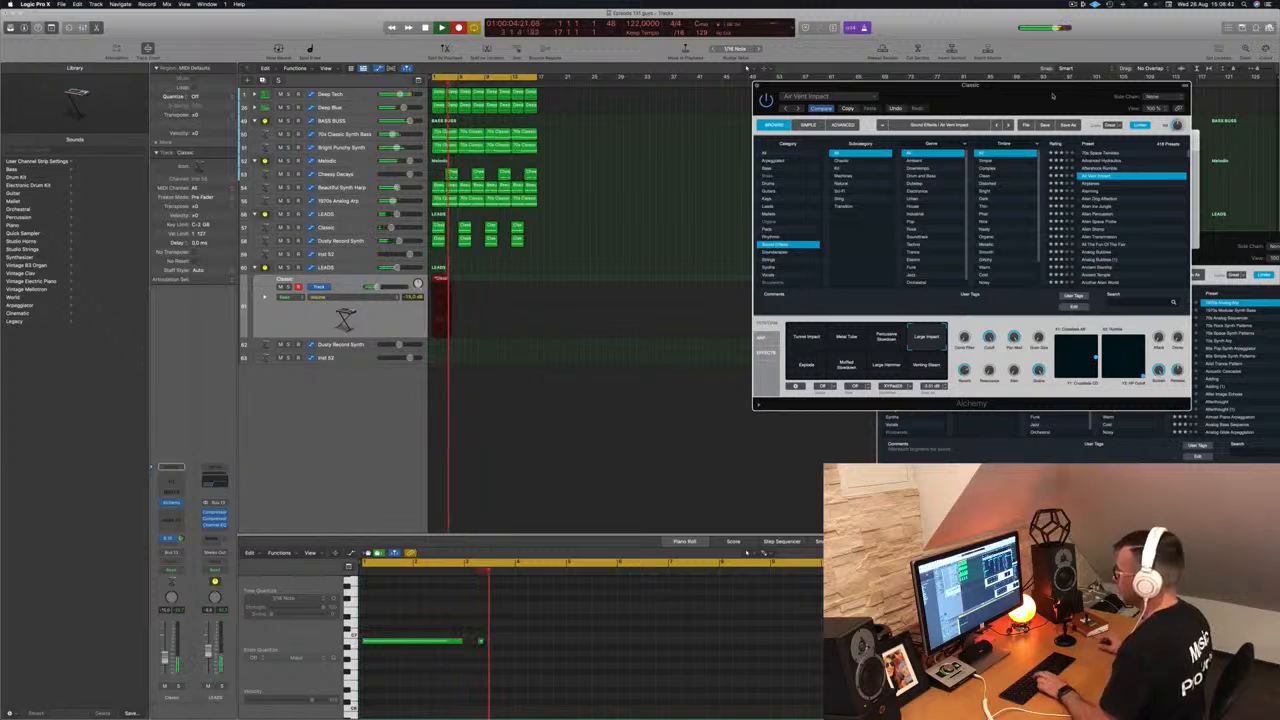
pyautogui.press('space')
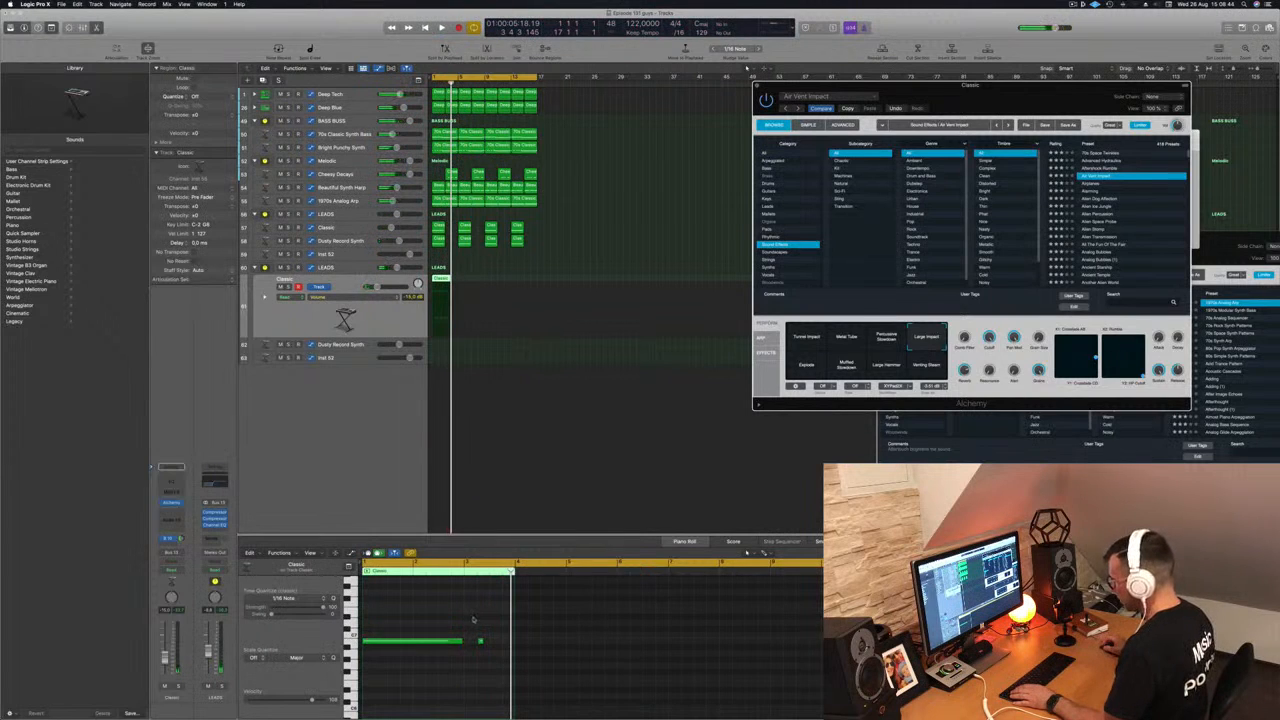
# Step: Delete the short second note in the recorded Classic region and move the long note to bar 3
pyautogui.click(746, 552)
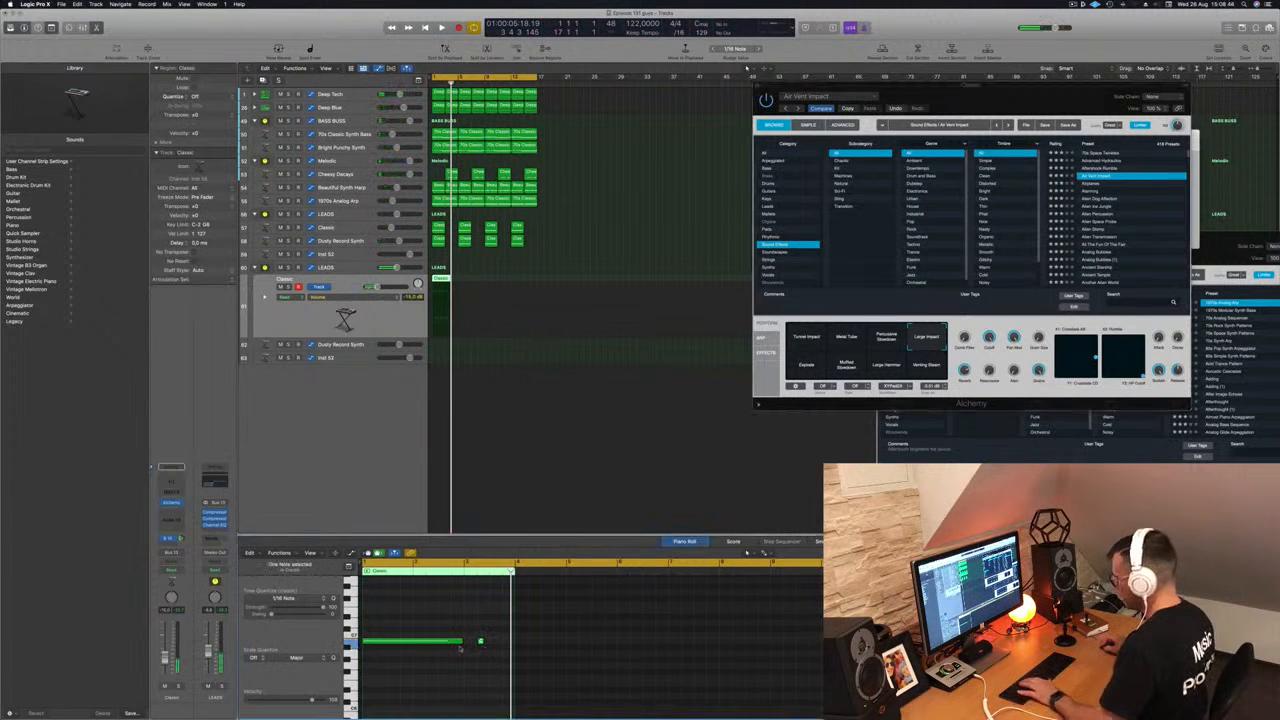
pyautogui.moveTo(428, 643); pyautogui.dragTo(530, 647)
pyautogui.press('space')
pyautogui.hscroll(3, 501, 627)
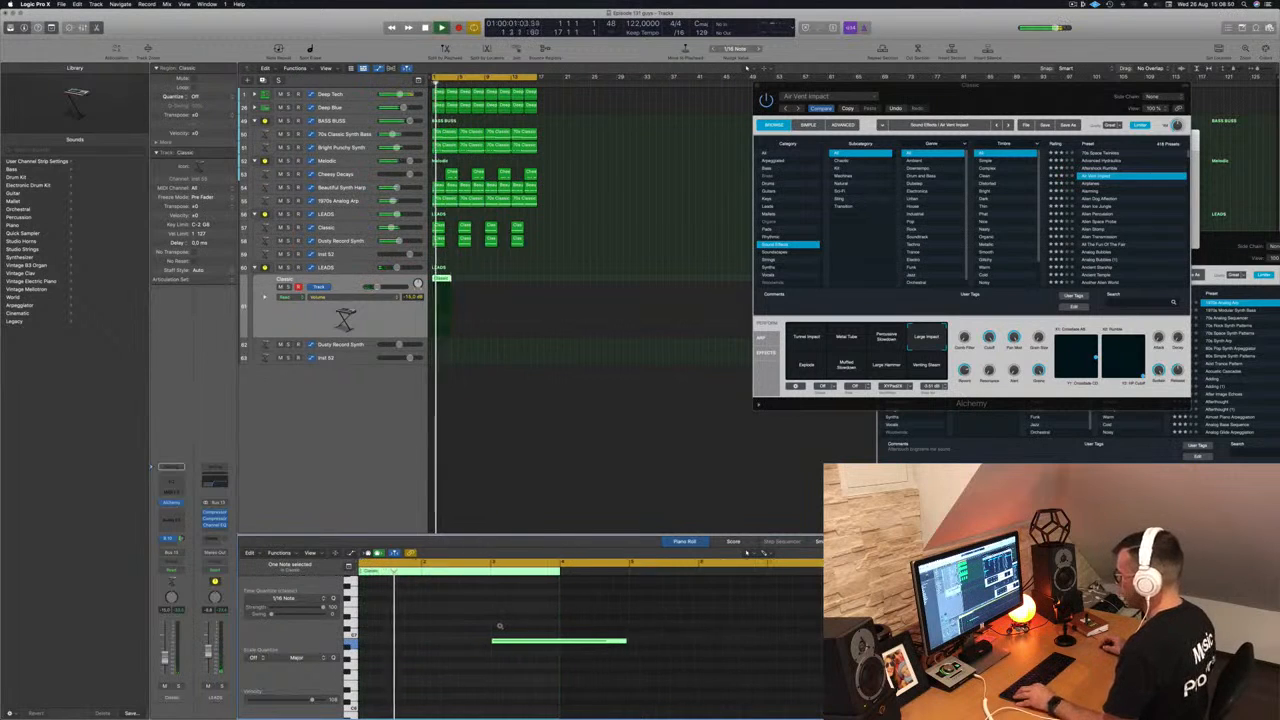
pyautogui.hscroll(-3, 501, 627)
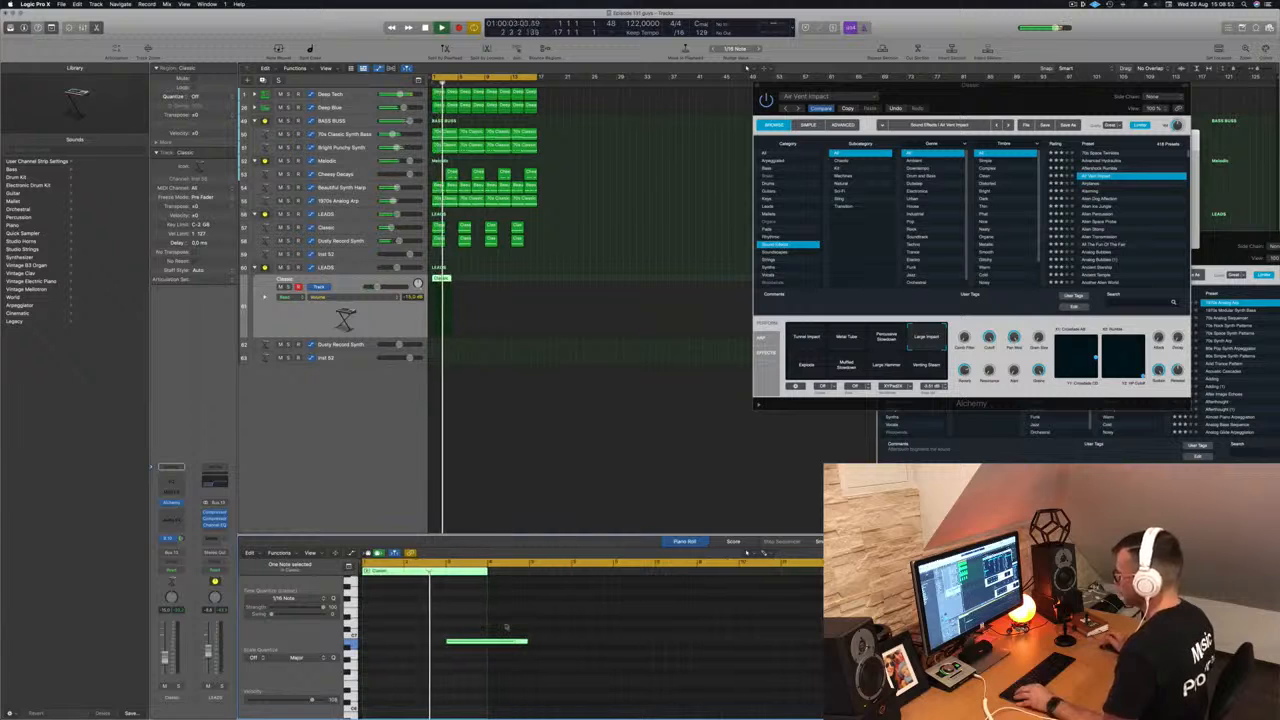
pyautogui.hscroll(-2, 523, 620)
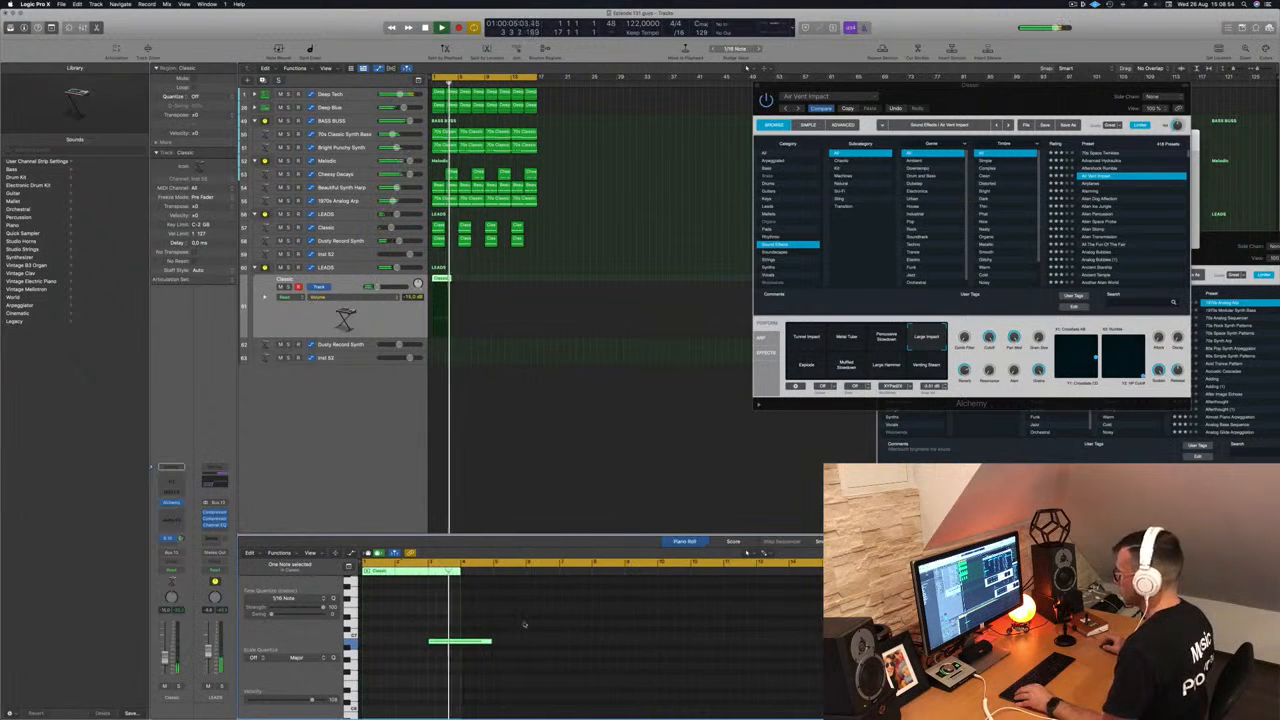
# Step: Lengthen the impact region to eight bars and copy its note to bar 7 during playback
pyautogui.moveTo(452, 279); pyautogui.dragTo(484, 279)
pyautogui.press('space')
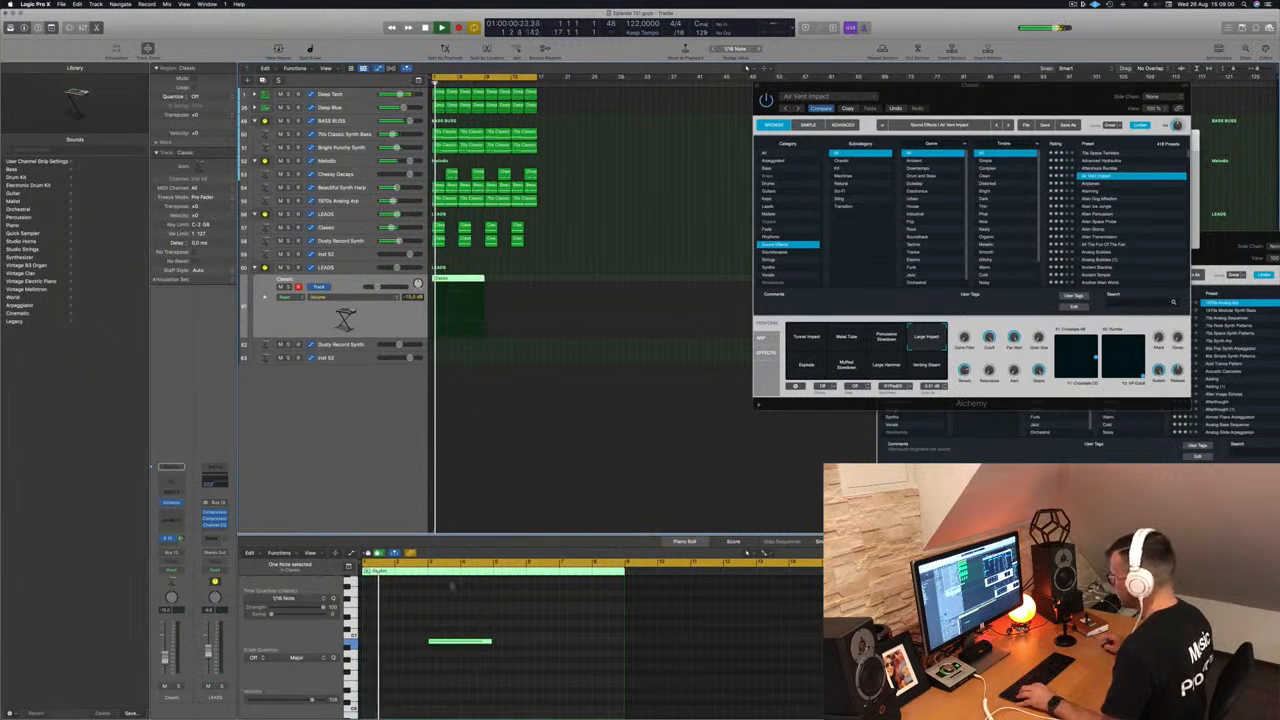
pyautogui.moveTo(466, 642); pyautogui.dragTo(598, 644)
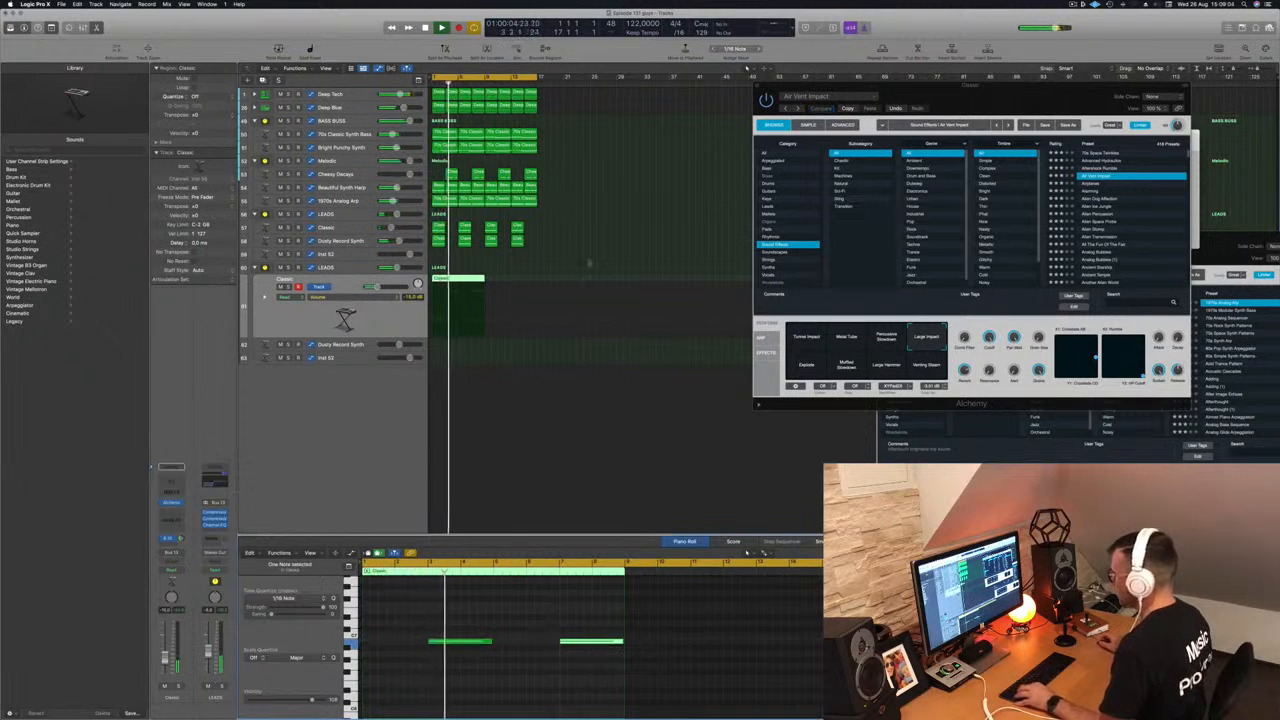
# Step: Copy the eight-bar impact region to bar 9 to fill the loop
pyautogui.moveTo(472, 283); pyautogui.dragTo(527, 284)
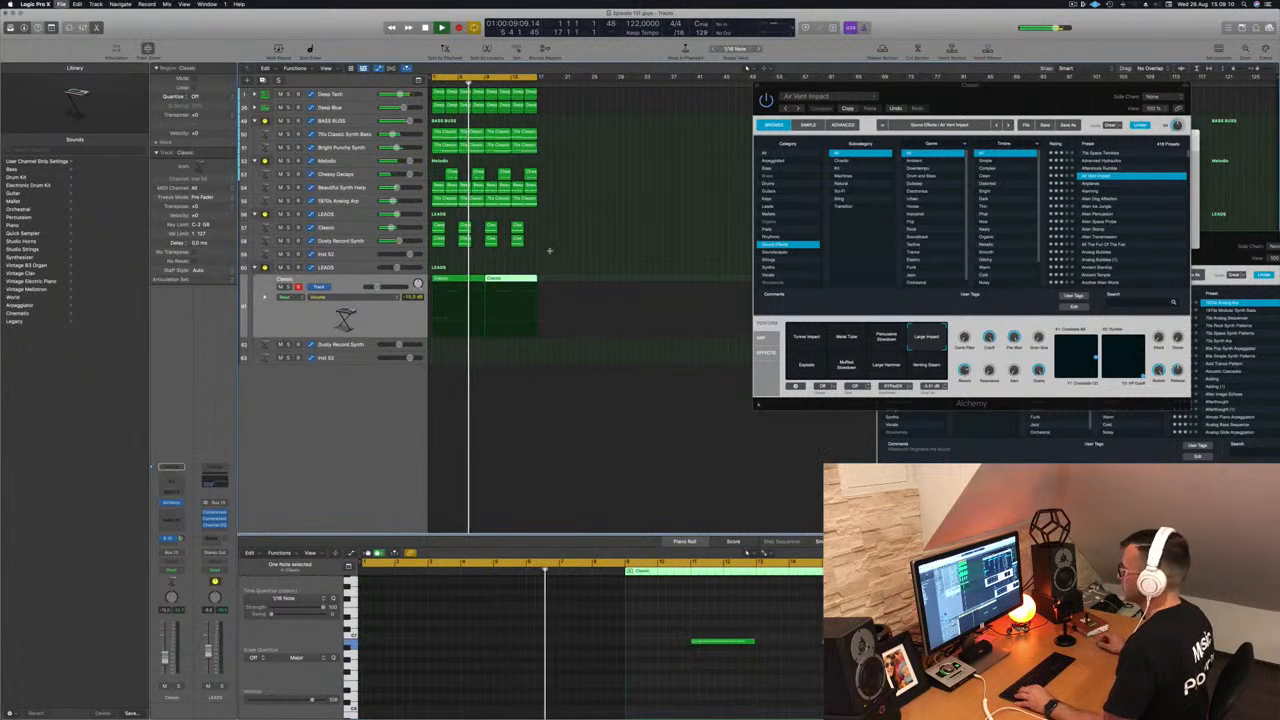
pyautogui.click(377, 328)
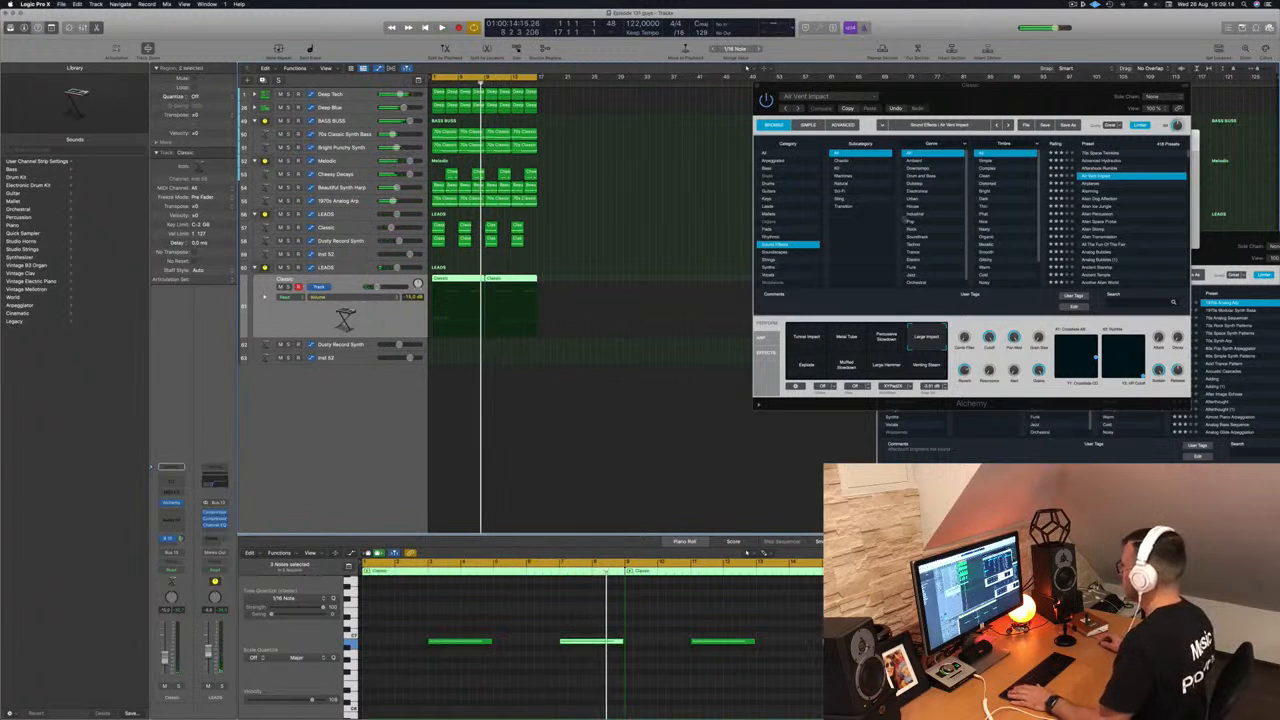
# Step: Uncover the Musical Typing keyboard and browse Alchemy's Sound Effects presets down to the names starting with R
pyautogui.moveTo(1062, 98); pyautogui.dragTo(806, 125)
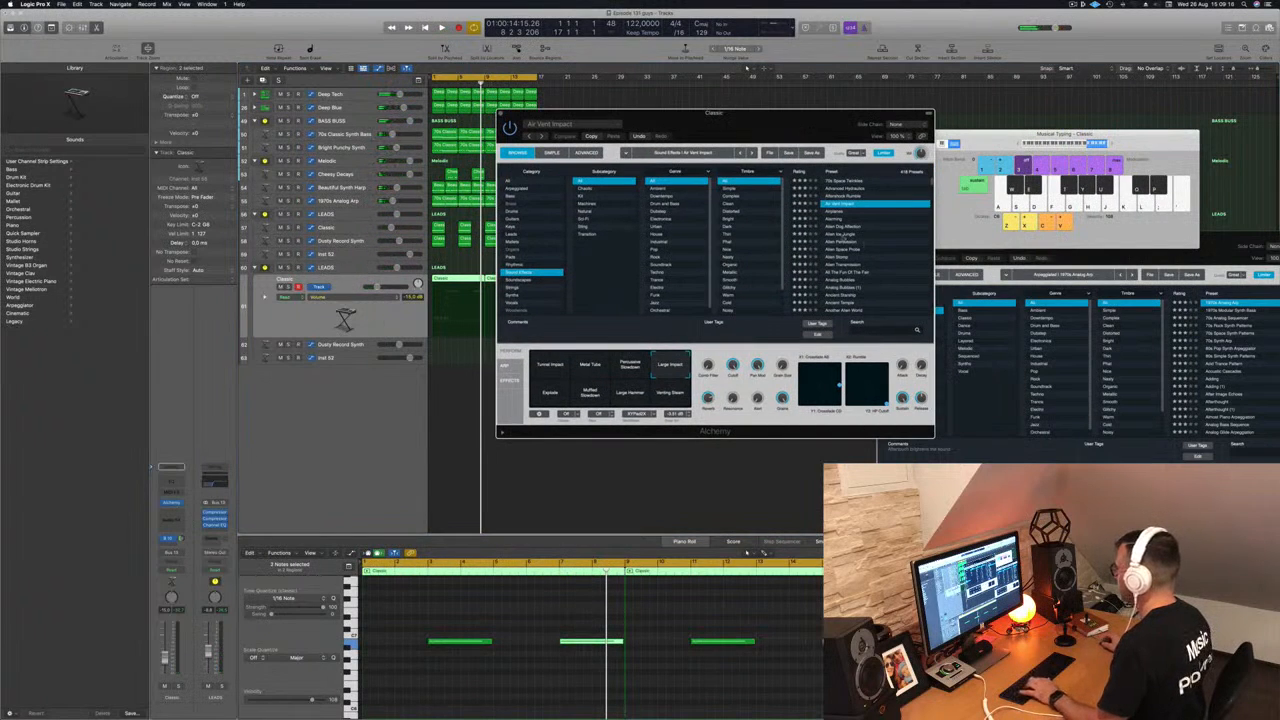
pyautogui.scroll(-10, 855, 244)
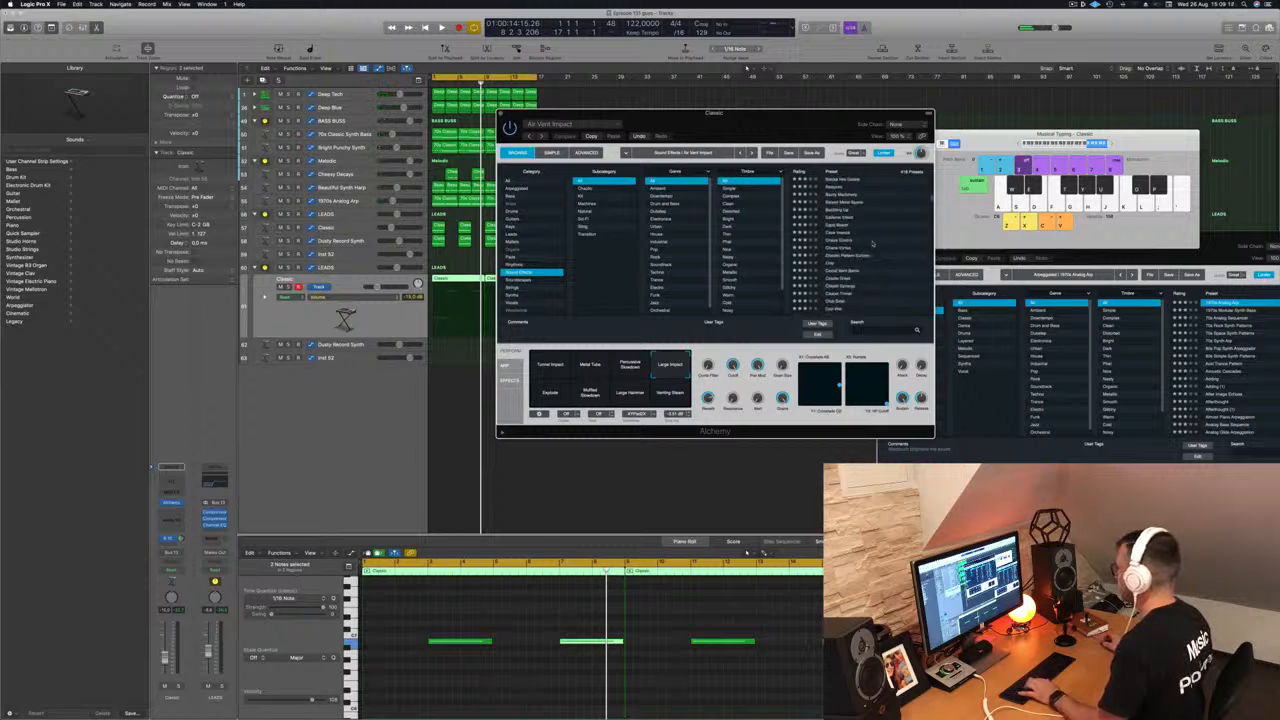
pyautogui.moveTo(932, 206); pyautogui.dragTo(923, 317)
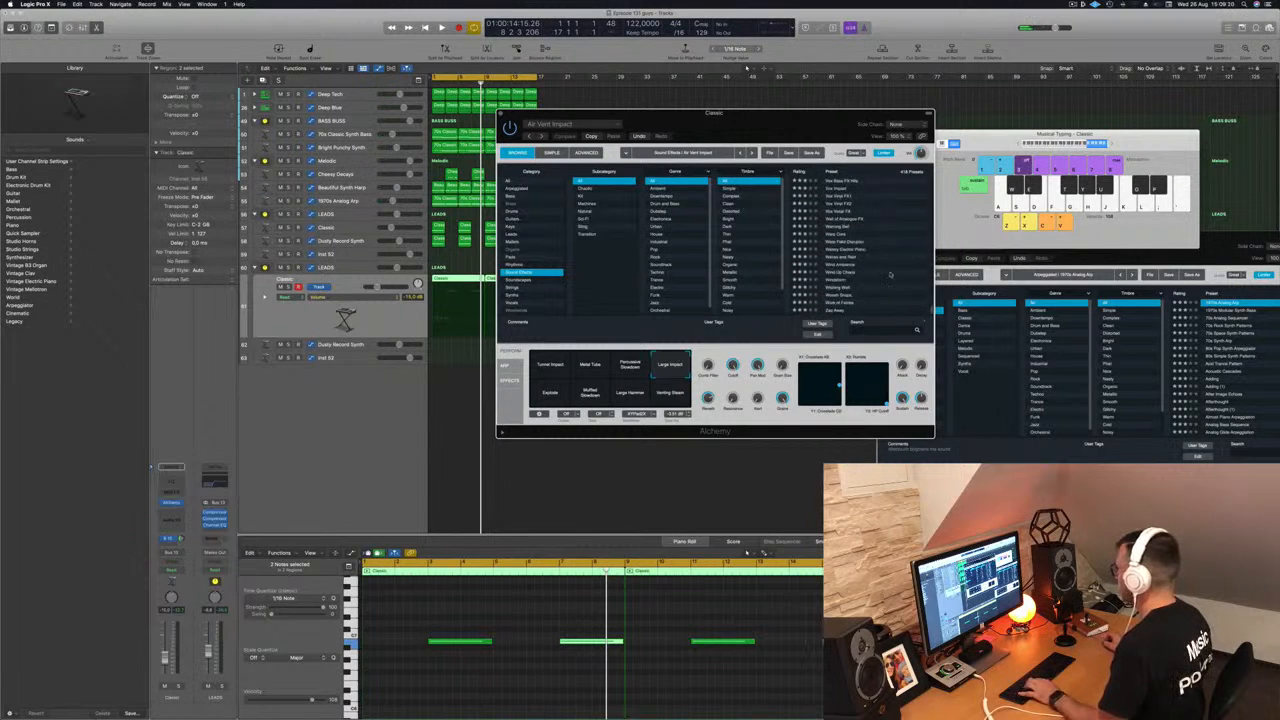
pyautogui.scroll(5, 890, 275)
pyautogui.scroll(-10, 890, 274)
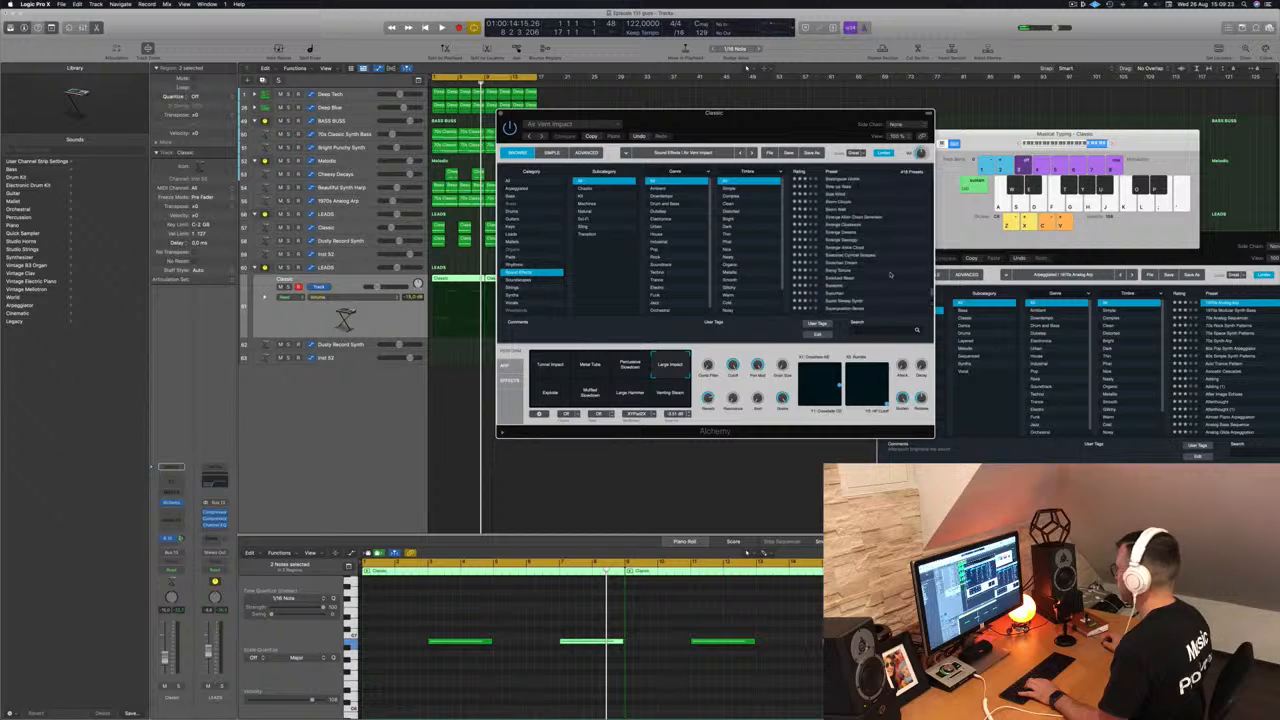
pyautogui.scroll(-5, 890, 274)
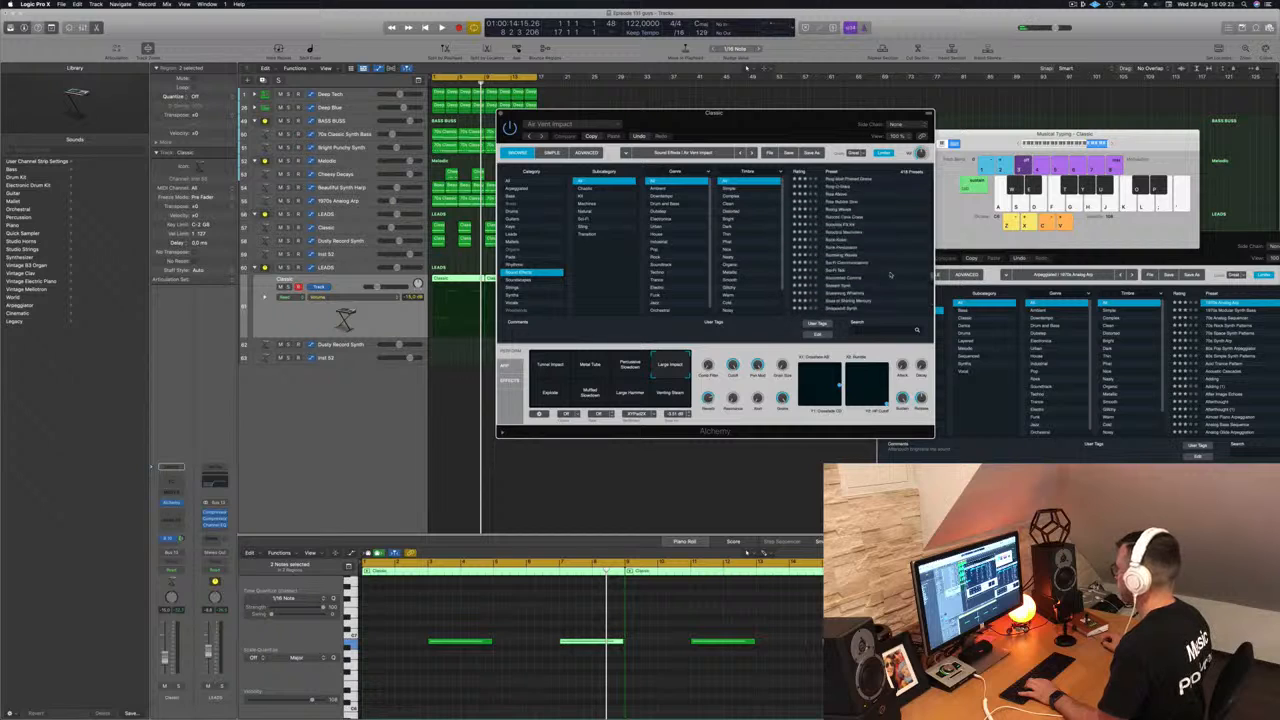
pyautogui.scroll(-2, 890, 274)
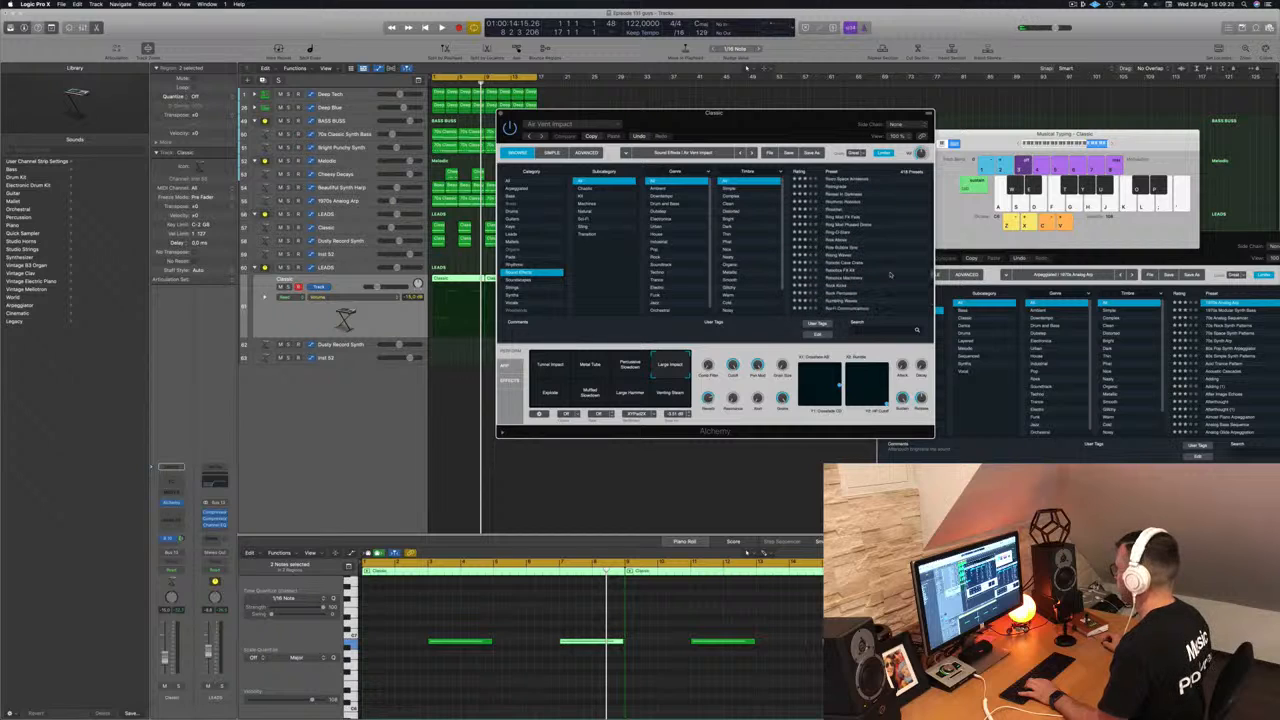
# Step: Audition several Sound Effects presets, including Ring Mod FX Falls, with played notes and load the Rise Above preset
pyautogui.click(840, 204)
pyautogui.press('f')
pyautogui.press('g')
pyautogui.press('d')
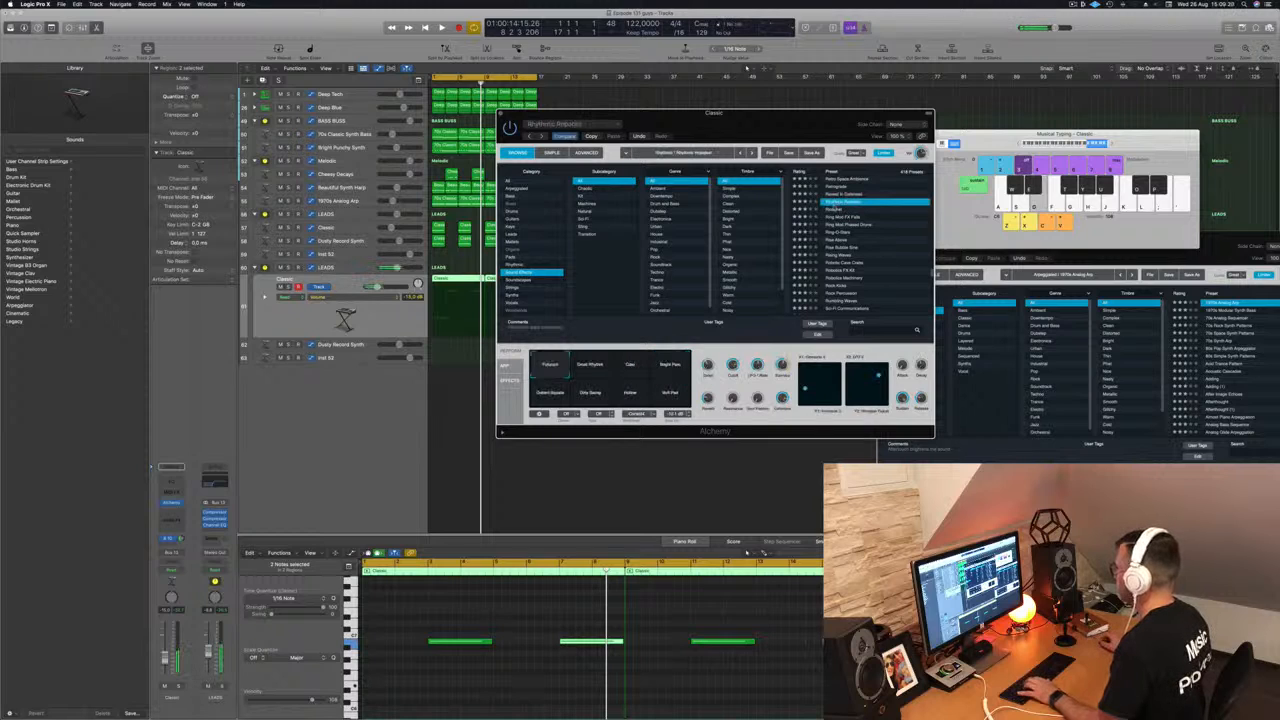
pyautogui.click(835, 210)
pyautogui.press('d')
pyautogui.click(839, 217)
pyautogui.press('d')
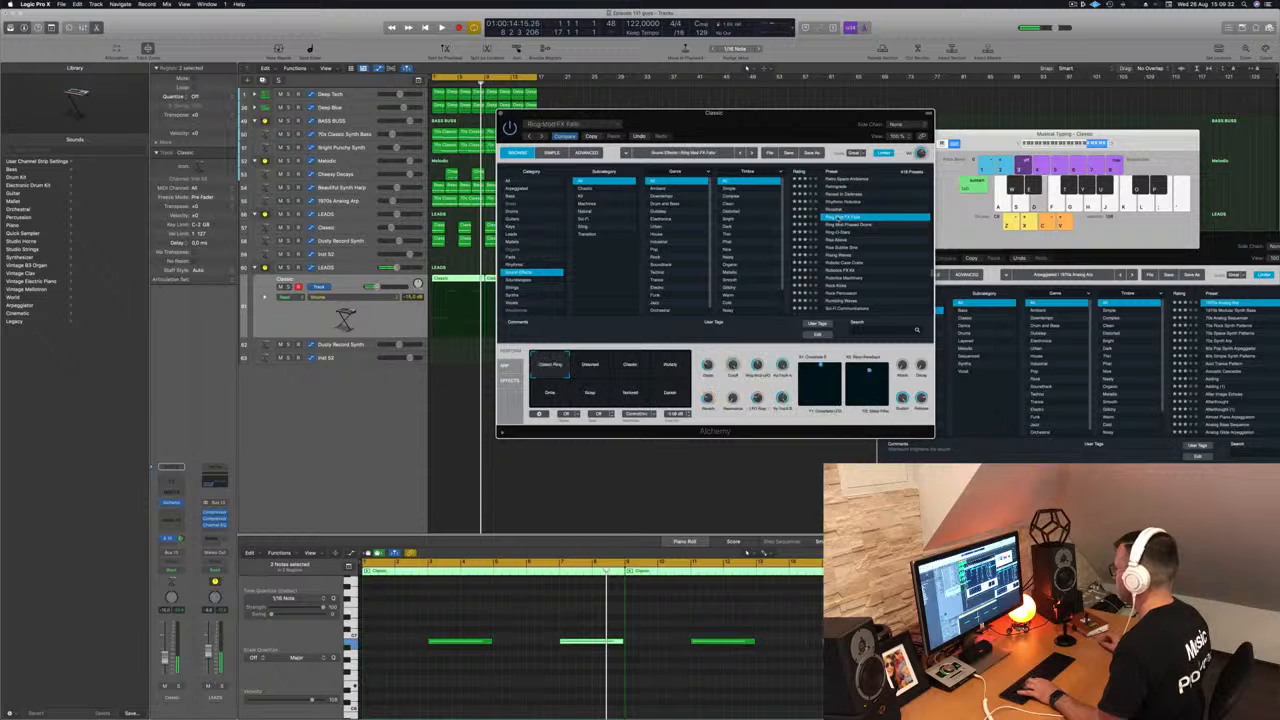
pyautogui.click(837, 232)
pyautogui.click(838, 240)
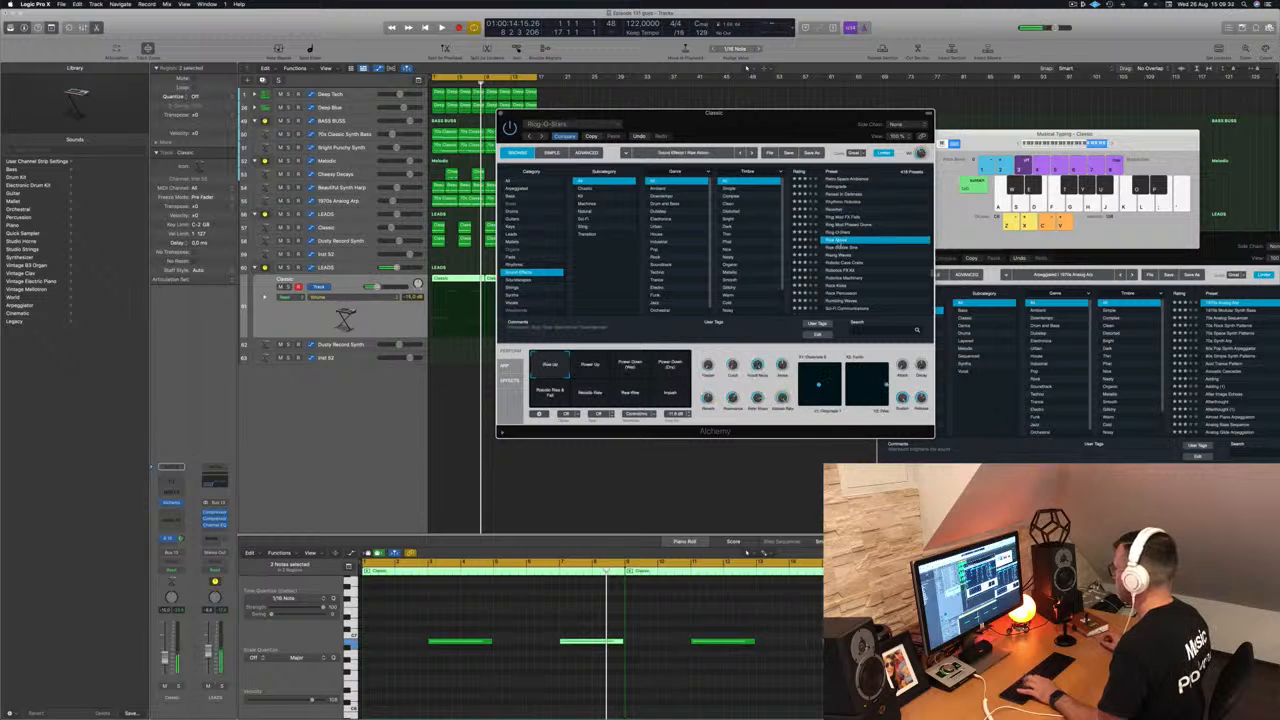
# Step: Audition the performance snapshots of the Rise Above preset and choose Metallic Rise
pyautogui.click(604, 367)
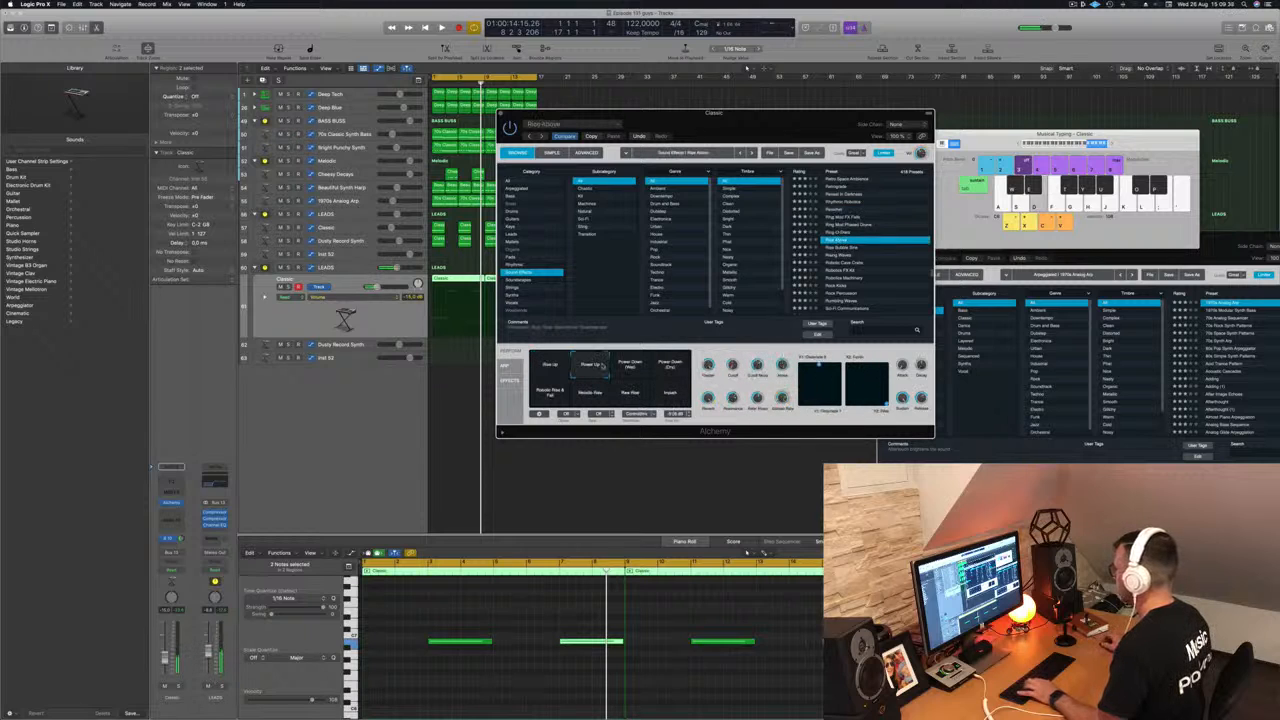
pyautogui.click(670, 367)
pyautogui.click(670, 392)
pyautogui.click(632, 395)
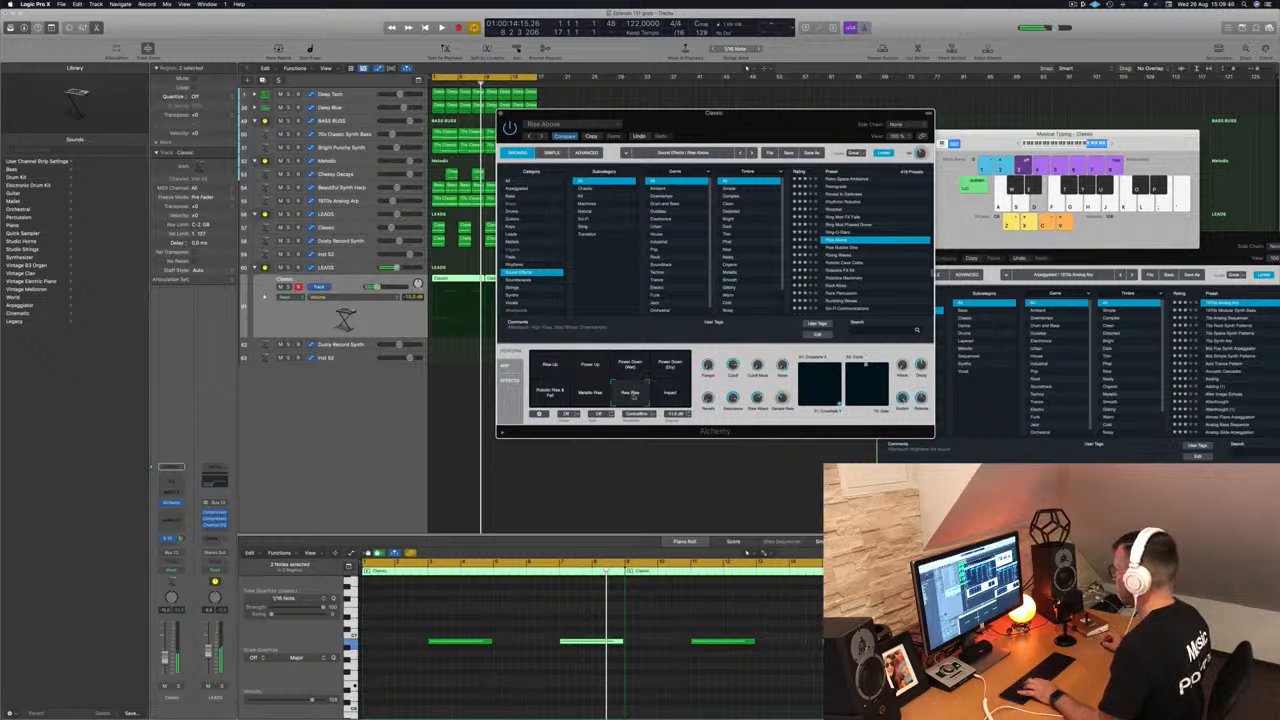
pyautogui.click(583, 398)
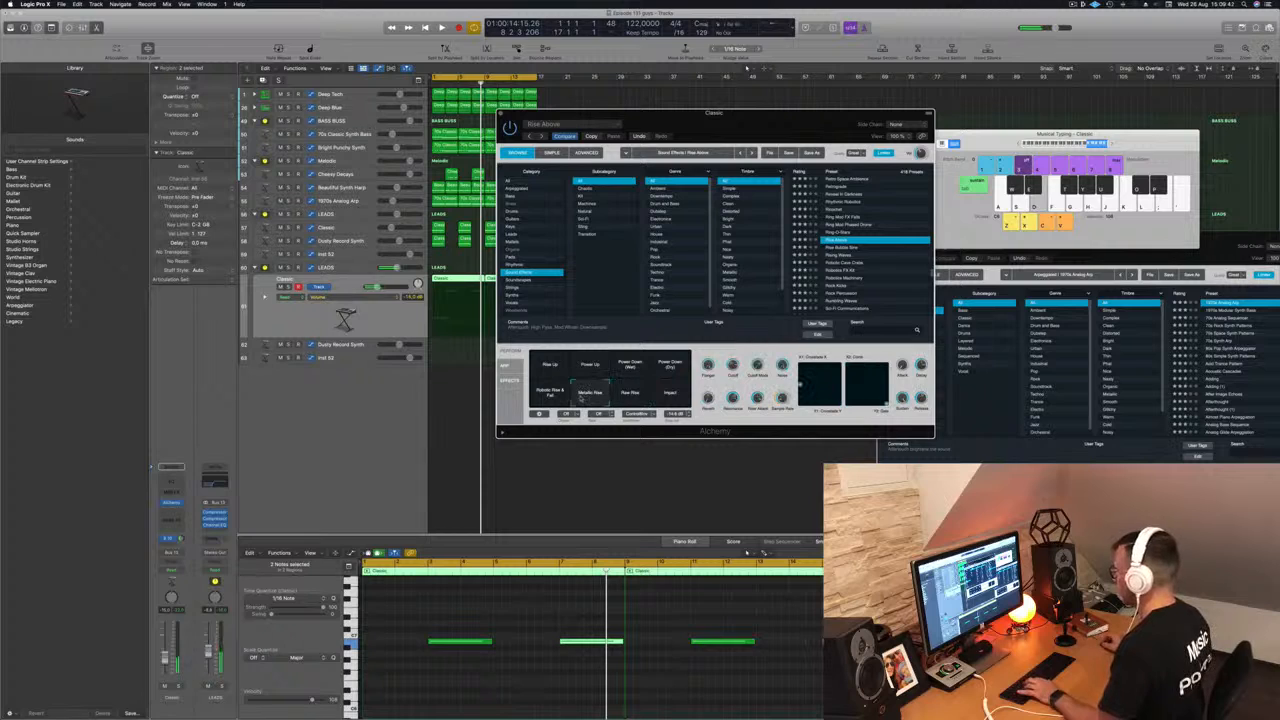
pyautogui.click(542, 397)
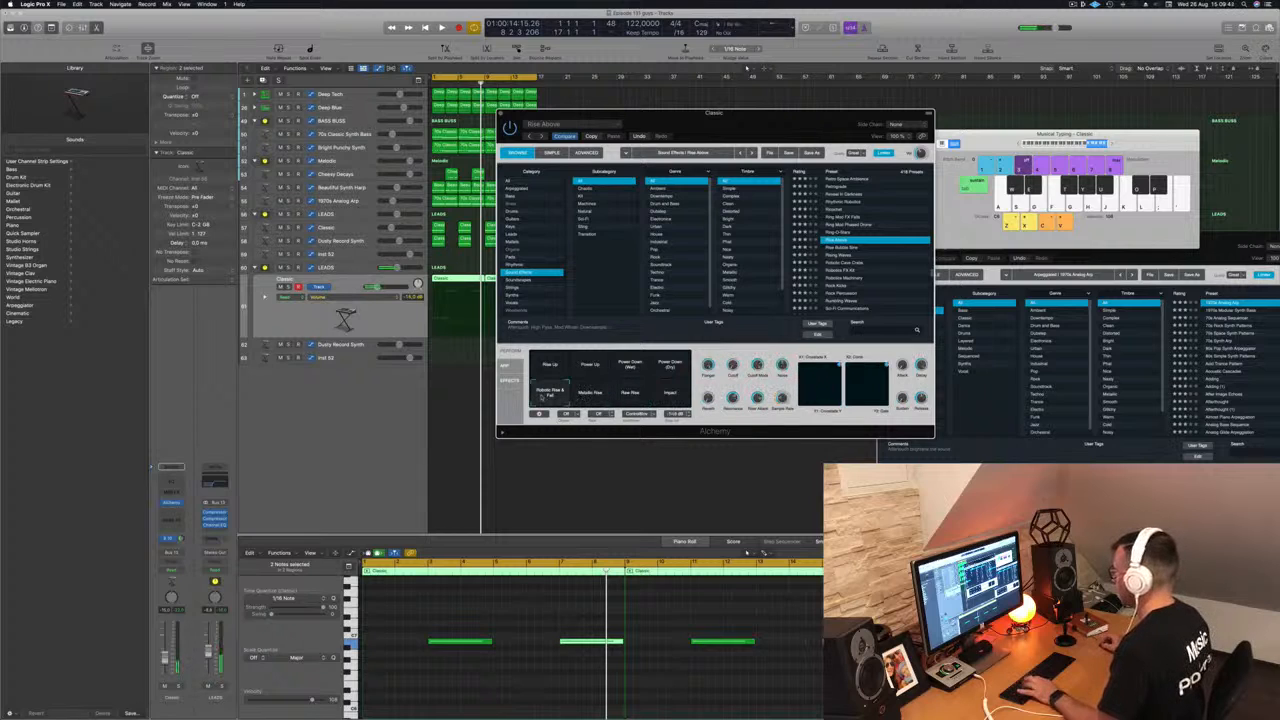
pyautogui.click(590, 396)
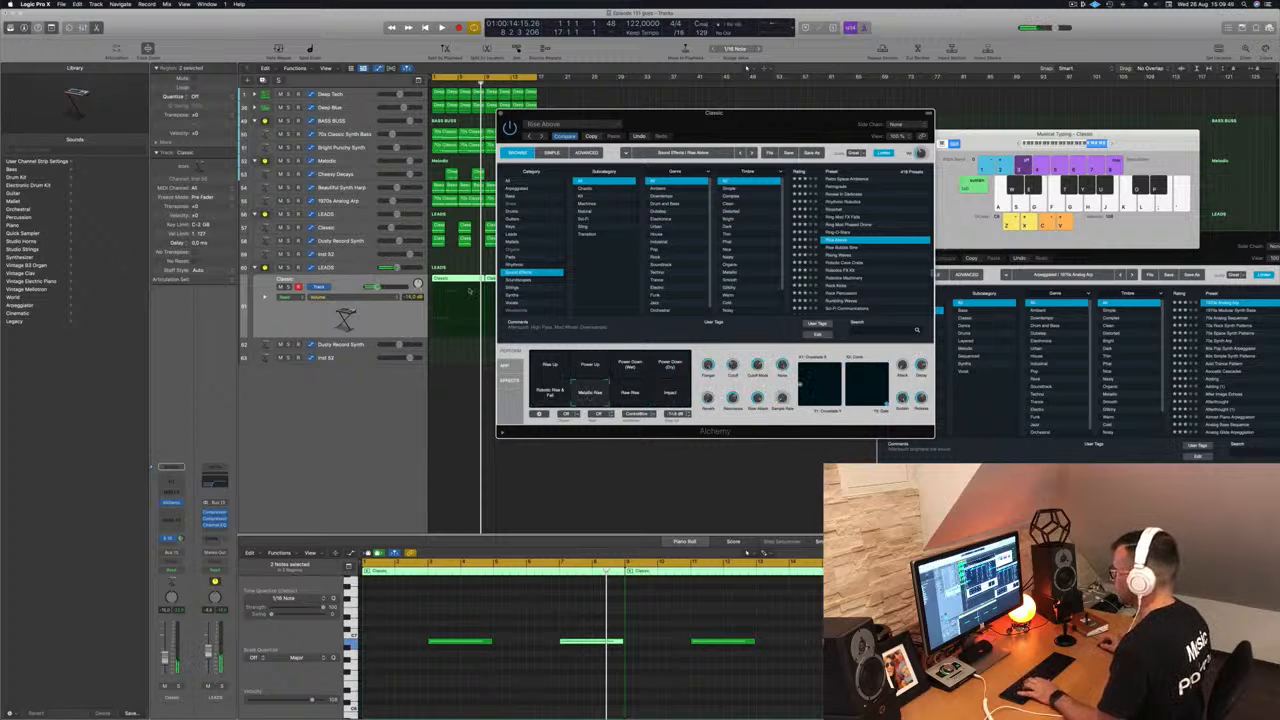
# Step: Copy the first Classic region onto the Dusty Record Synth track below and move its two notes to bars 1 and 5
pyautogui.click(470, 291)
pyautogui.click(461, 280)
pyautogui.moveTo(460, 280); pyautogui.dragTo(455, 347)
pyautogui.press('space')
pyautogui.moveTo(441, 617); pyautogui.dragTo(635, 697)
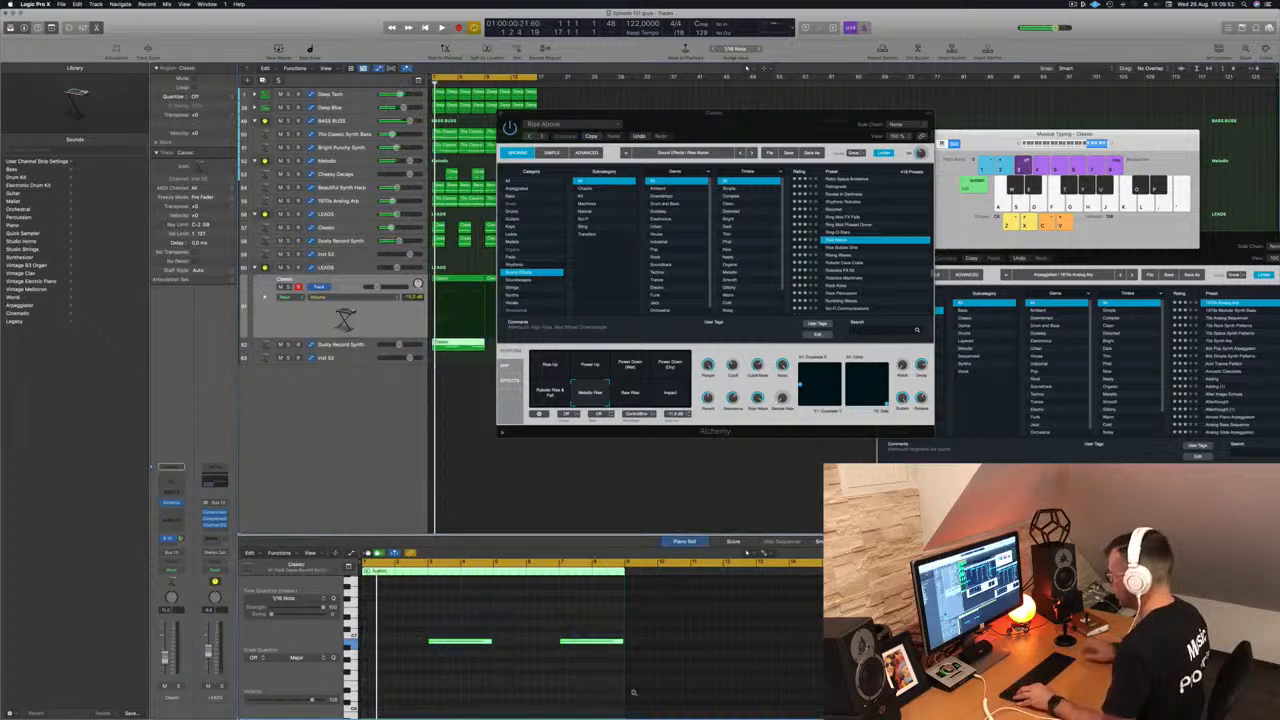
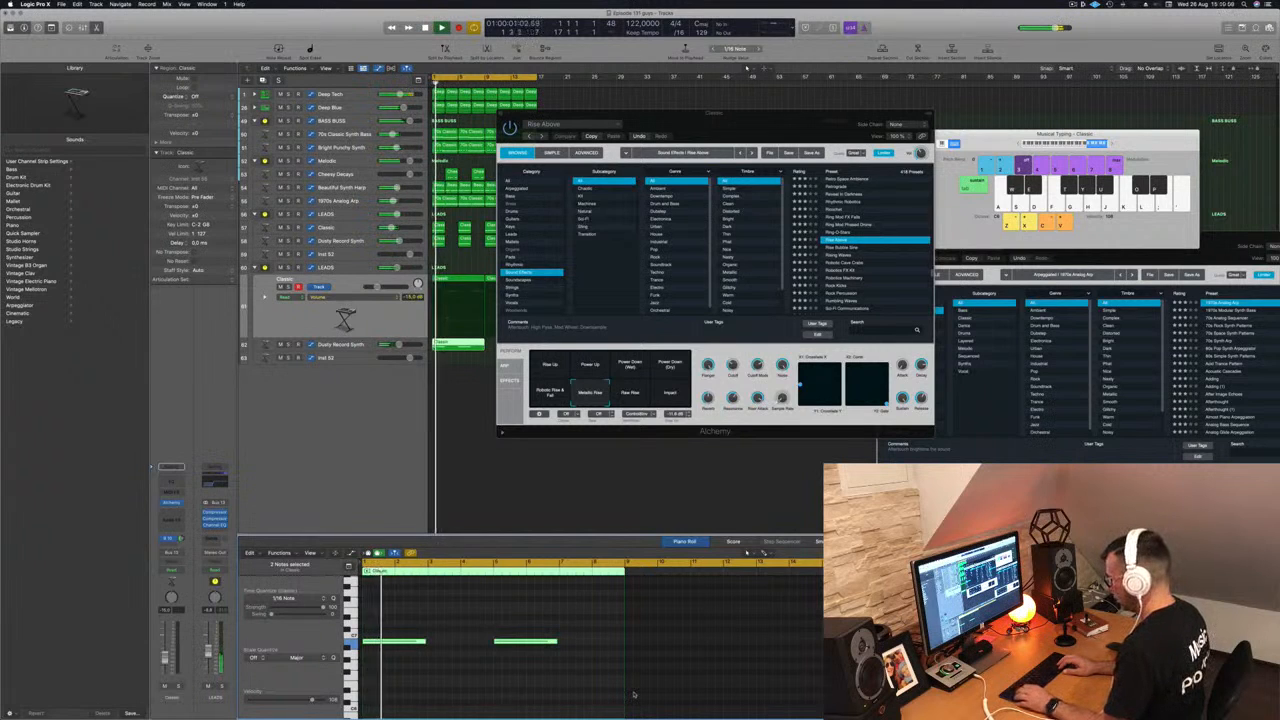
# Step: Transpose both notes of the copied region down two octaves and play it
pyautogui.click(460, 665)
pyautogui.press('super+a')
pyautogui.hotkey('alt', 'shift', 'Down')
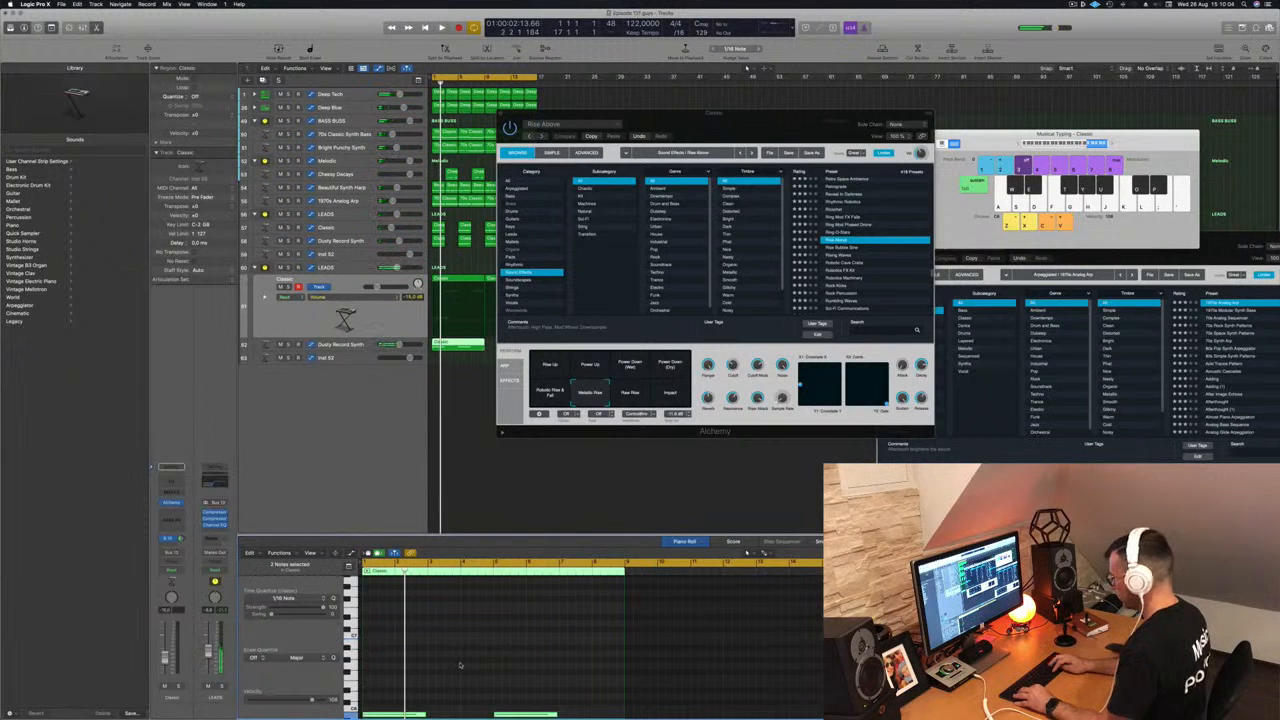
pyautogui.hotkey('alt', 'shift', 'Down')
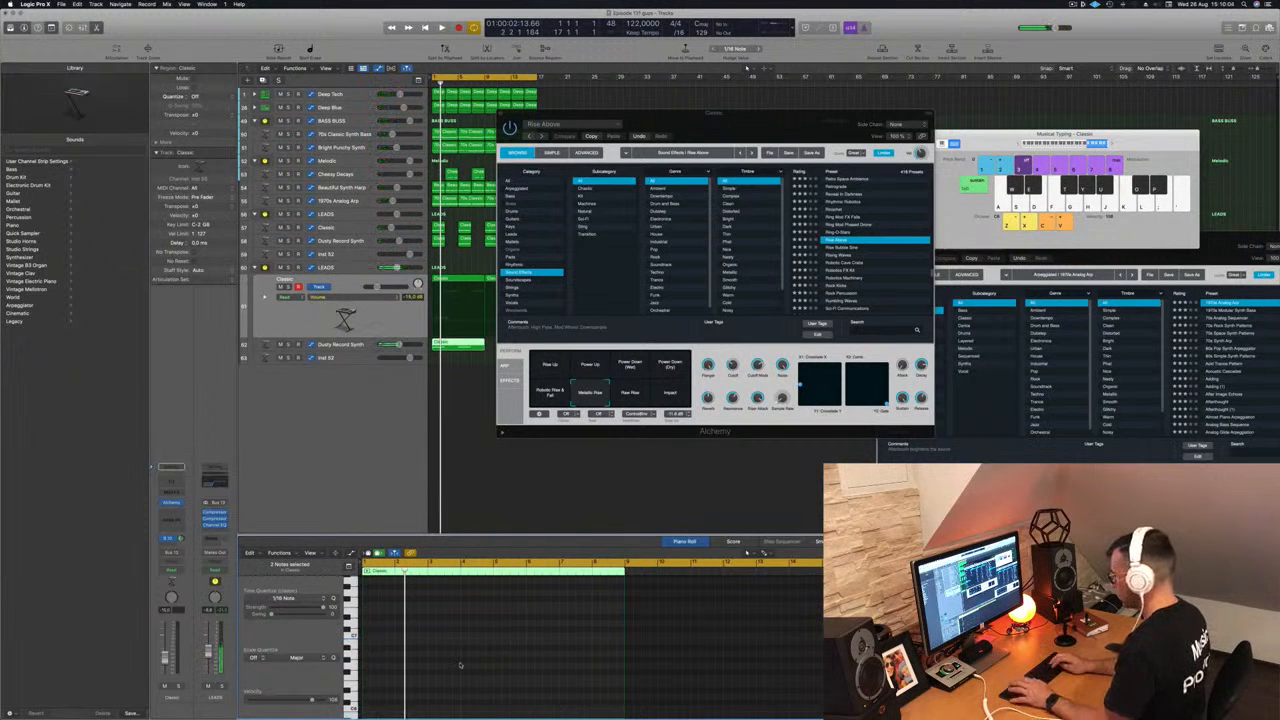
pyautogui.press('space')
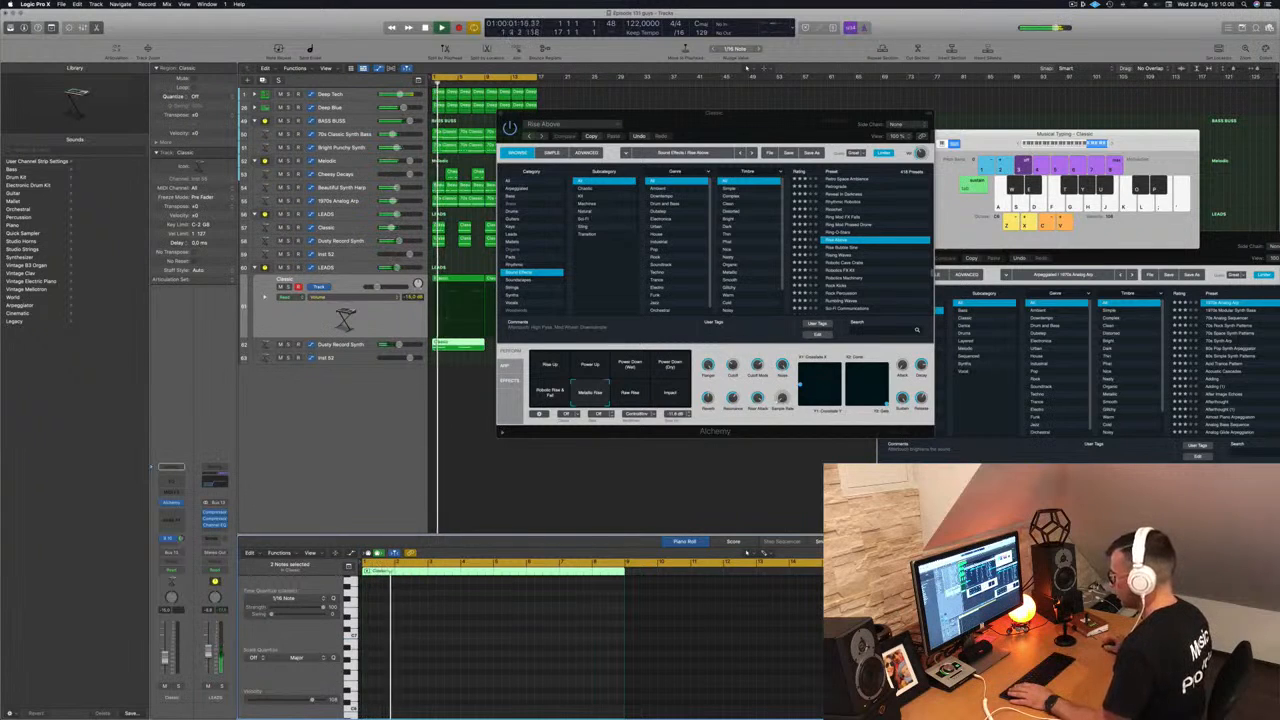
# Step: Select the duplicated Dusty Record Synth track and listen to it soloed from the start of the loop
pyautogui.press('Down')
pyautogui.press('space')
pyautogui.press('space')
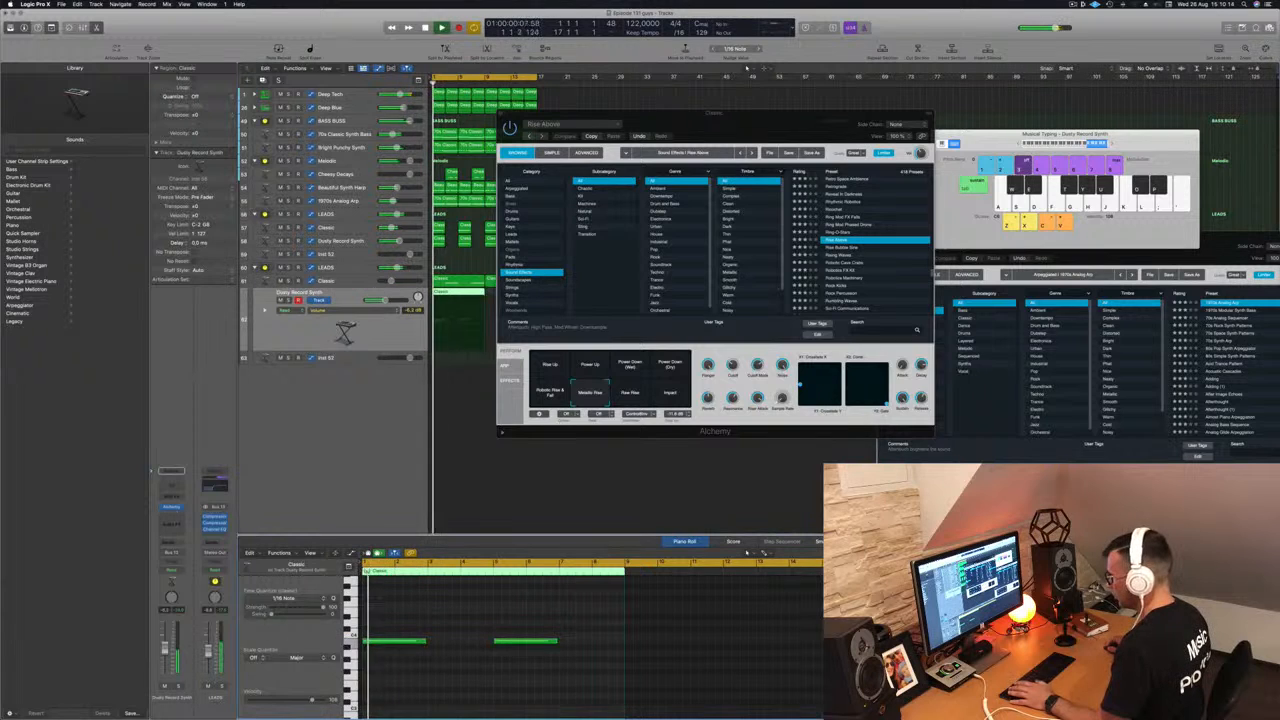
pyautogui.press('s')
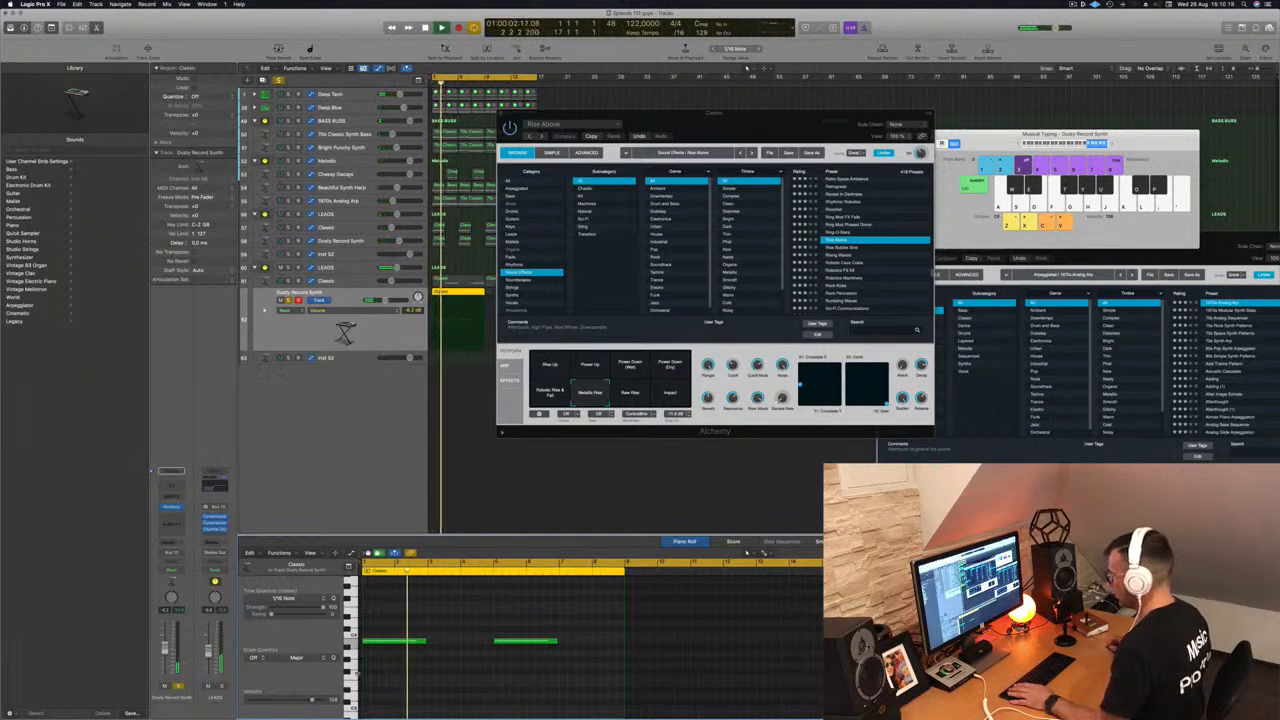
pyautogui.press('space')
pyautogui.press('space')
# Step: Reselect the Metallic Rise snapshot, open the Dusty Record Synth track's own Alchemy and place it beside the Rise Above one
pyautogui.click(551, 394)
pyautogui.click(590, 393)
pyautogui.click(396, 328)
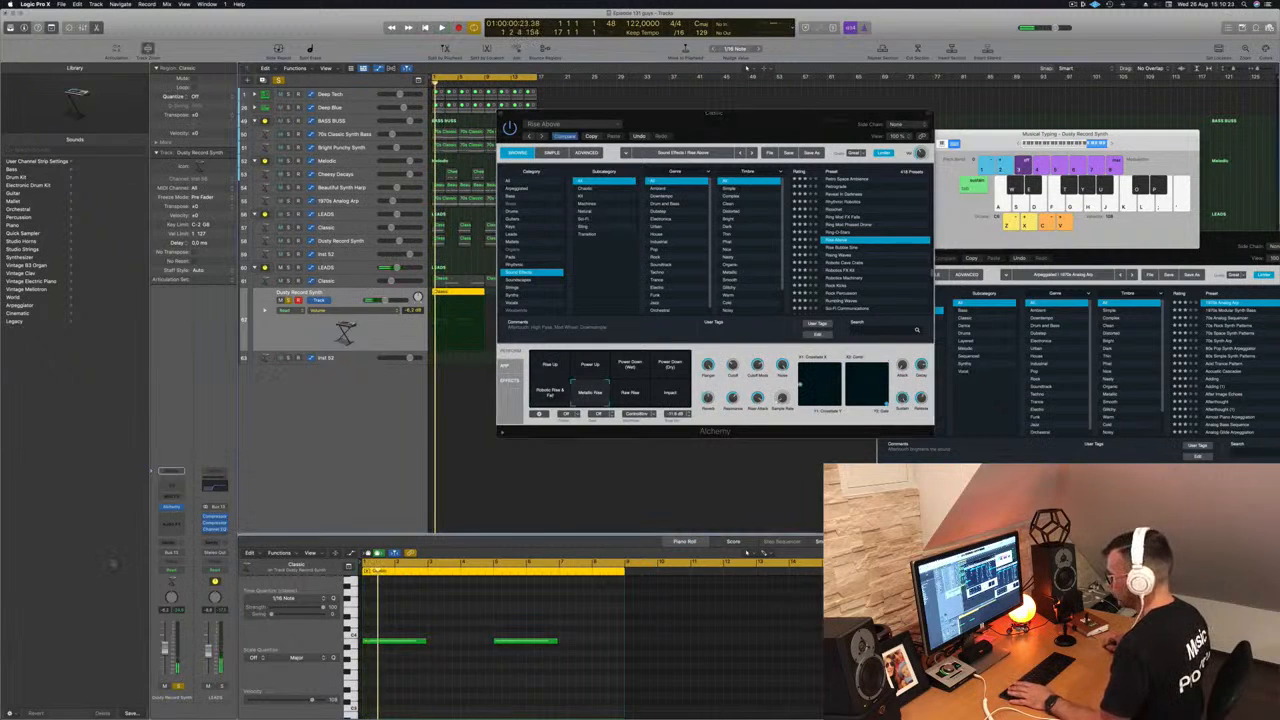
pyautogui.click(172, 508)
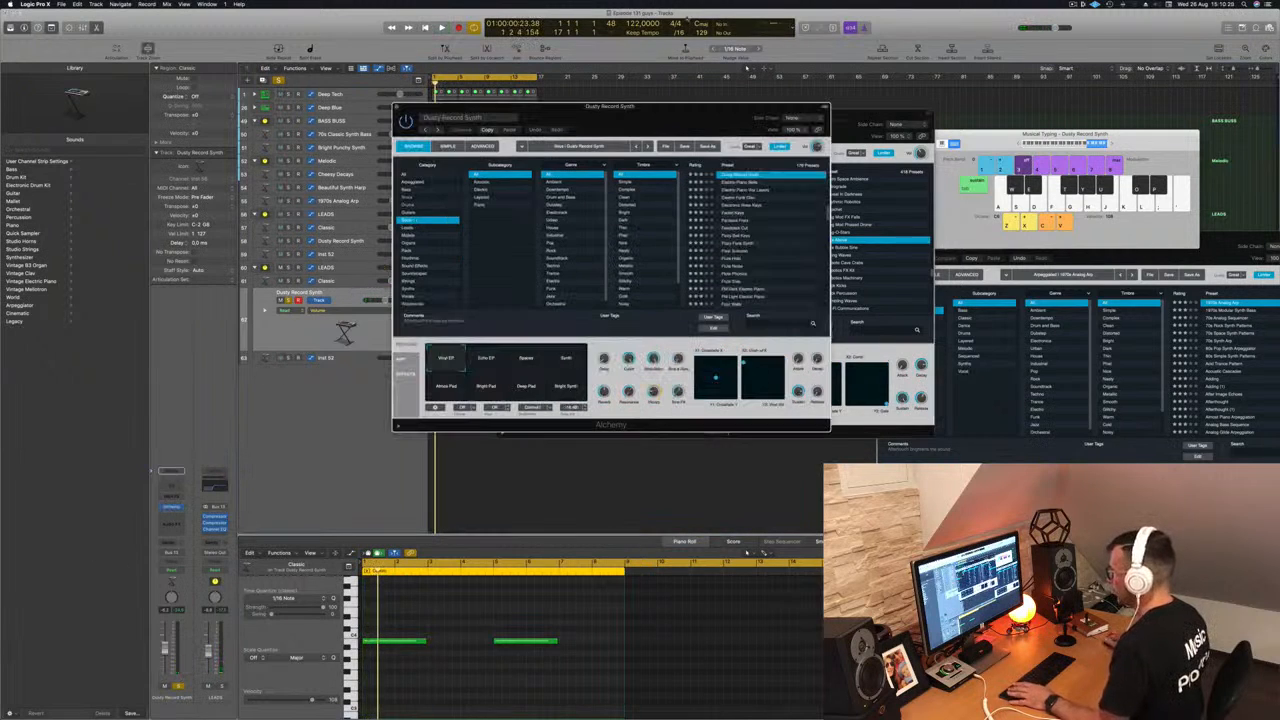
pyautogui.moveTo(634, 115); pyautogui.dragTo(1062, 128)
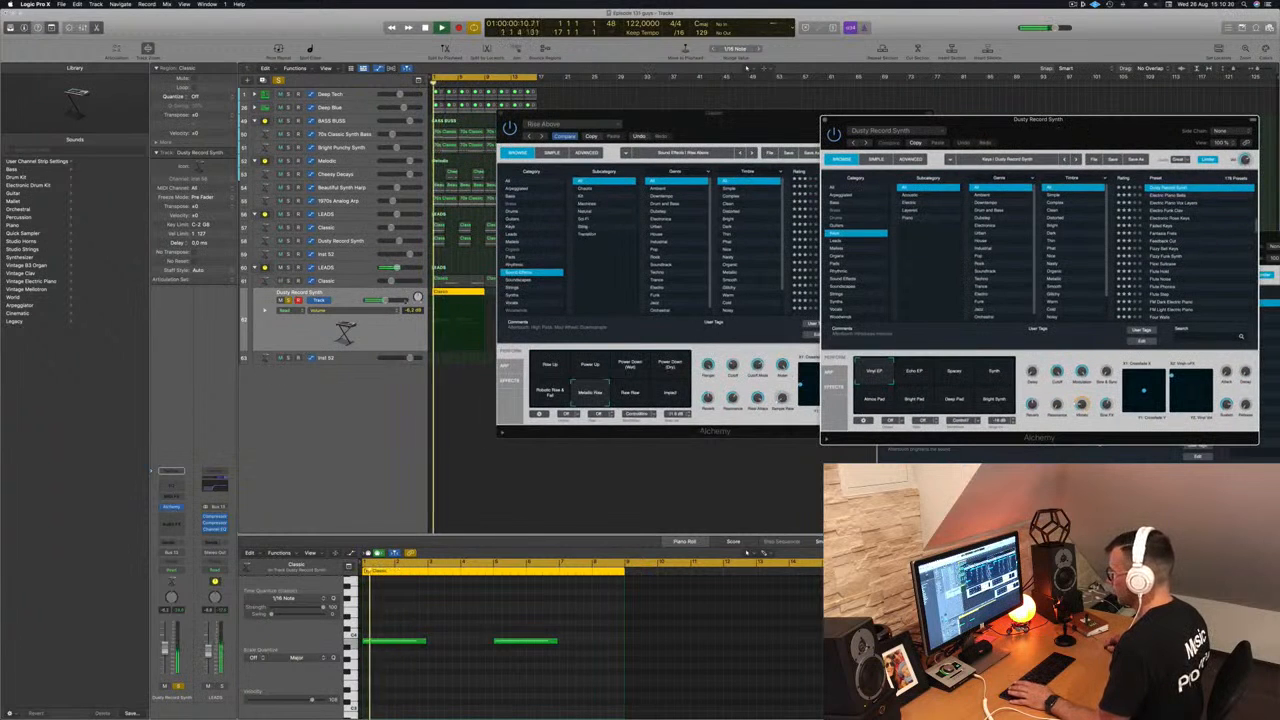
# Step: Try the copied region on the Inst 52 track, toggling solo and mute on the neighbouring tracks during playback
pyautogui.moveTo(453, 309); pyautogui.dragTo(451, 342)
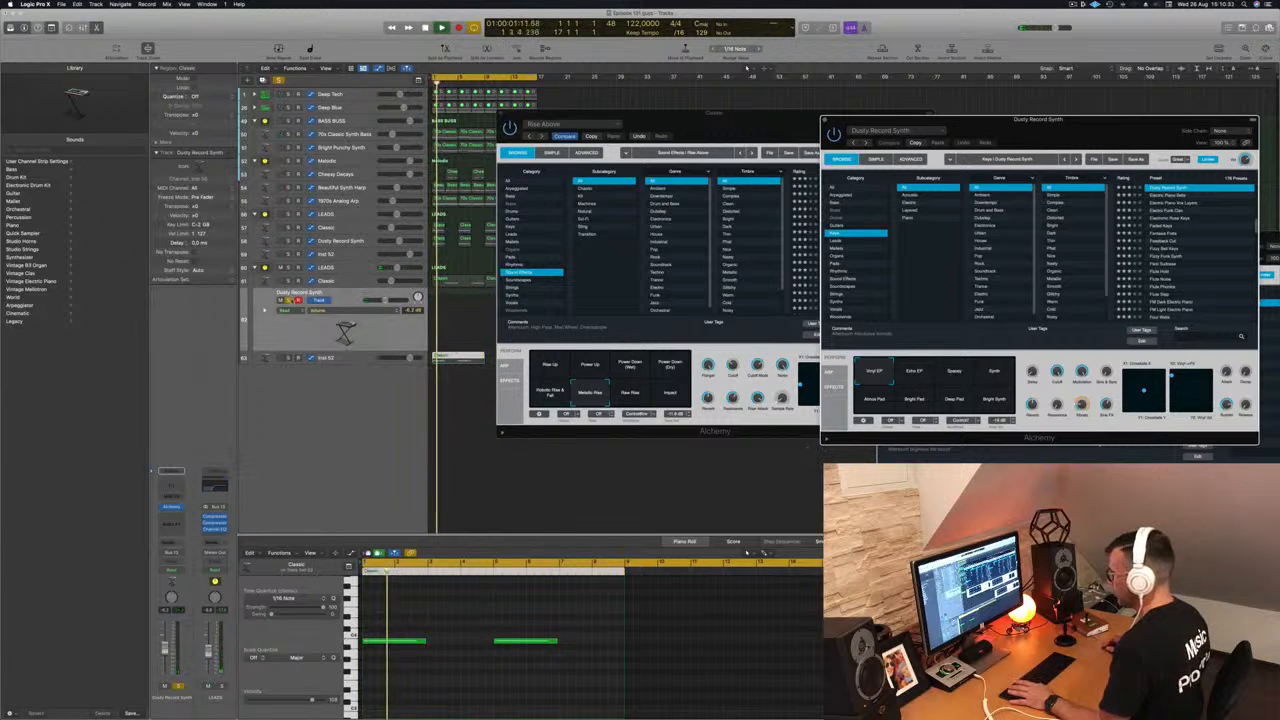
pyautogui.click(289, 300)
pyautogui.press('space')
pyautogui.click(289, 358)
pyautogui.click(289, 358)
pyautogui.click(288, 300)
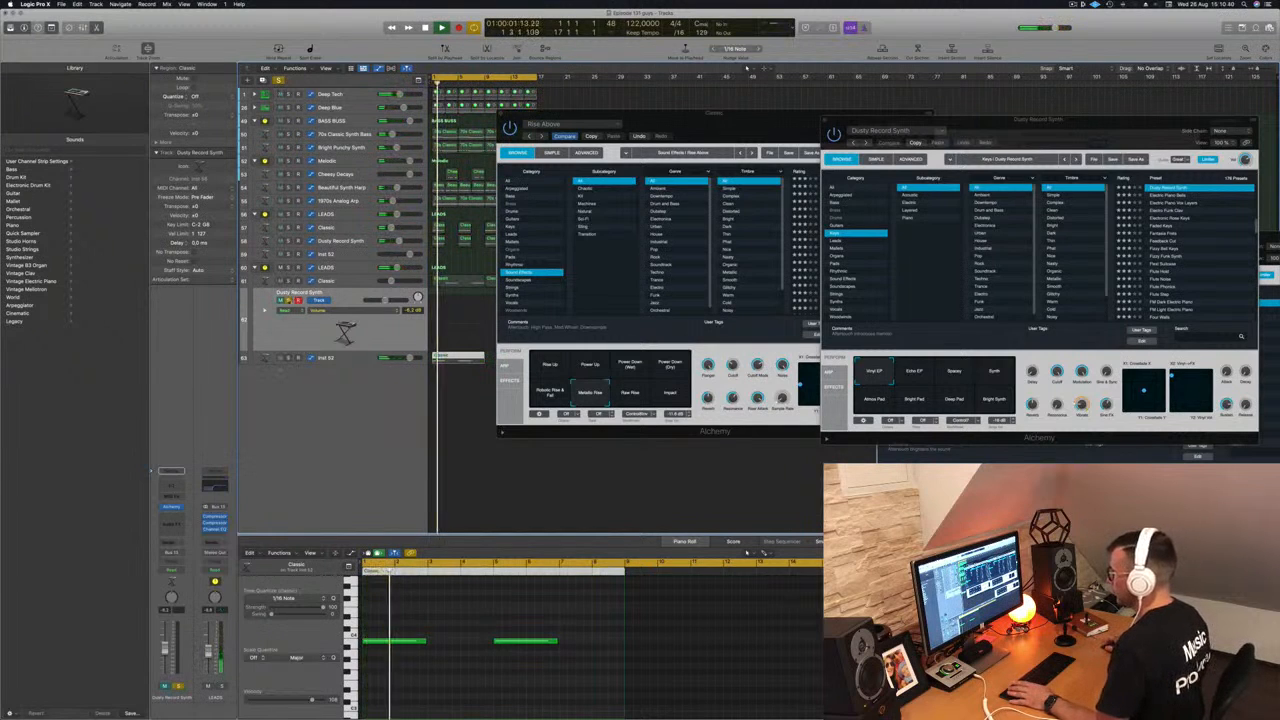
pyautogui.click(289, 300)
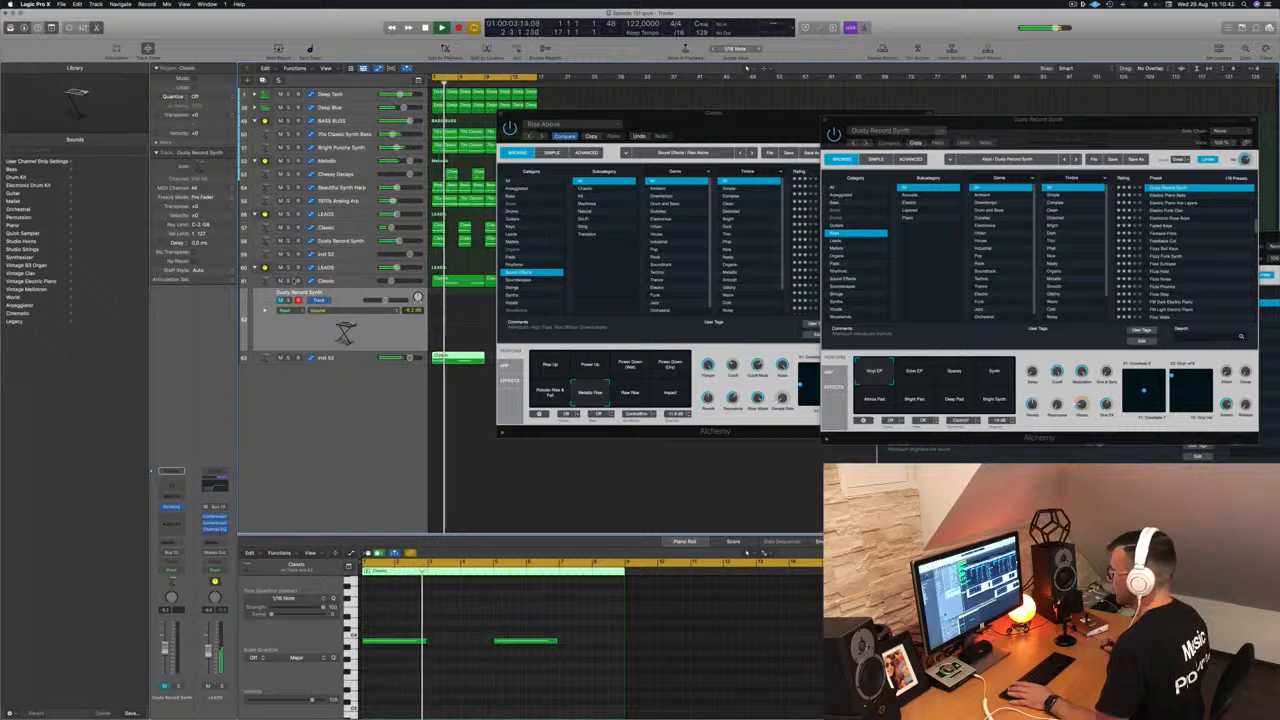
pyautogui.click(289, 281)
pyautogui.click(289, 281)
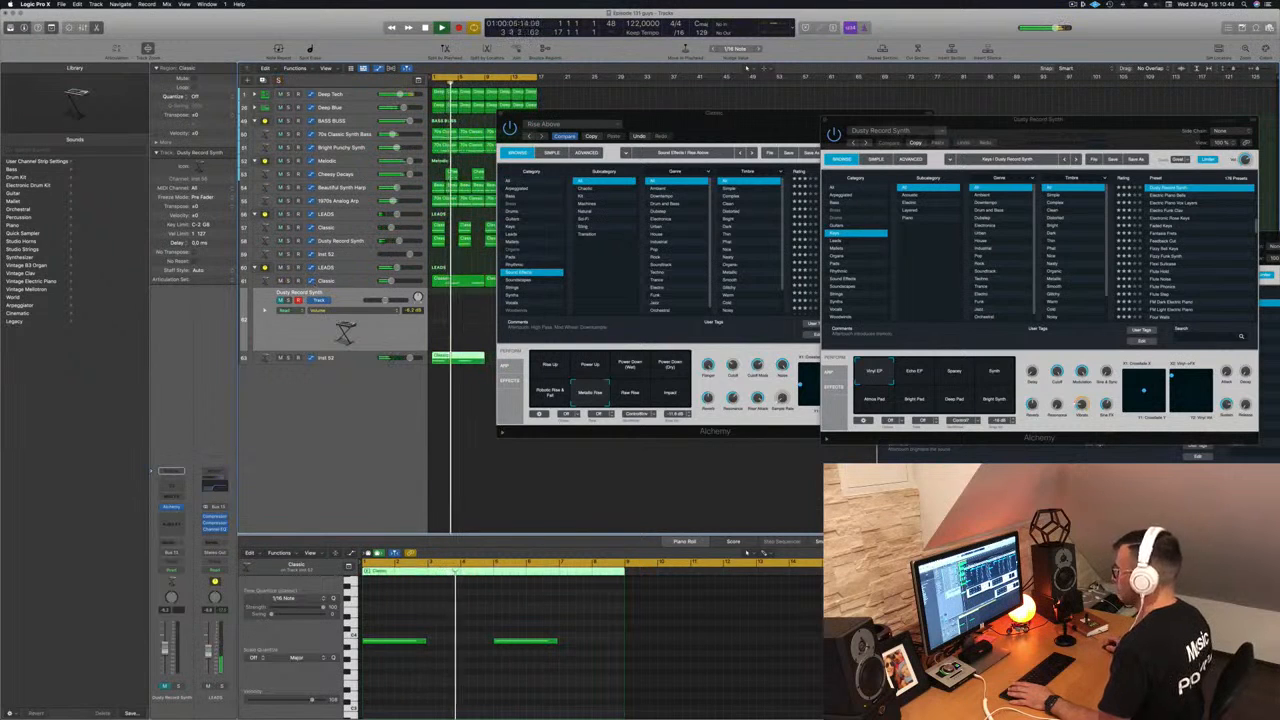
# Step: Unmute the Dusty Record Synth track, move the region back onto it from Inst 52 and play the loop
pyautogui.moveTo(747, 122); pyautogui.dragTo(848, 146)
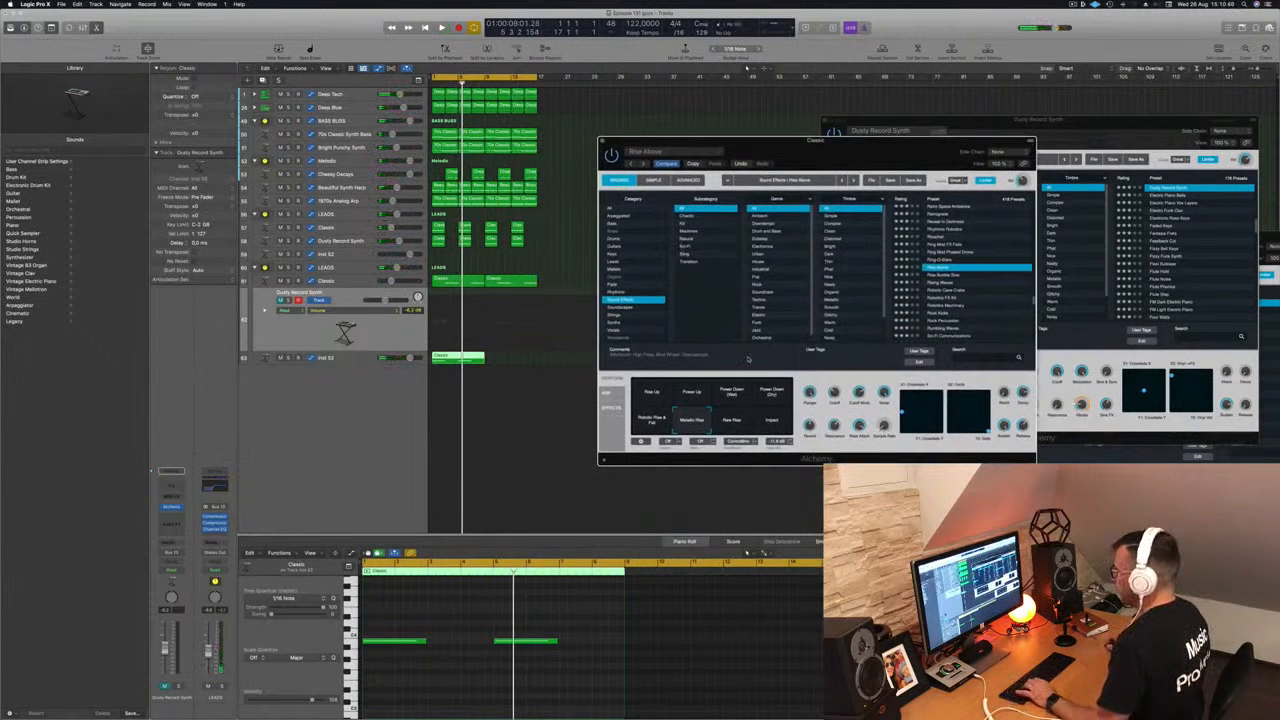
pyautogui.click(281, 300)
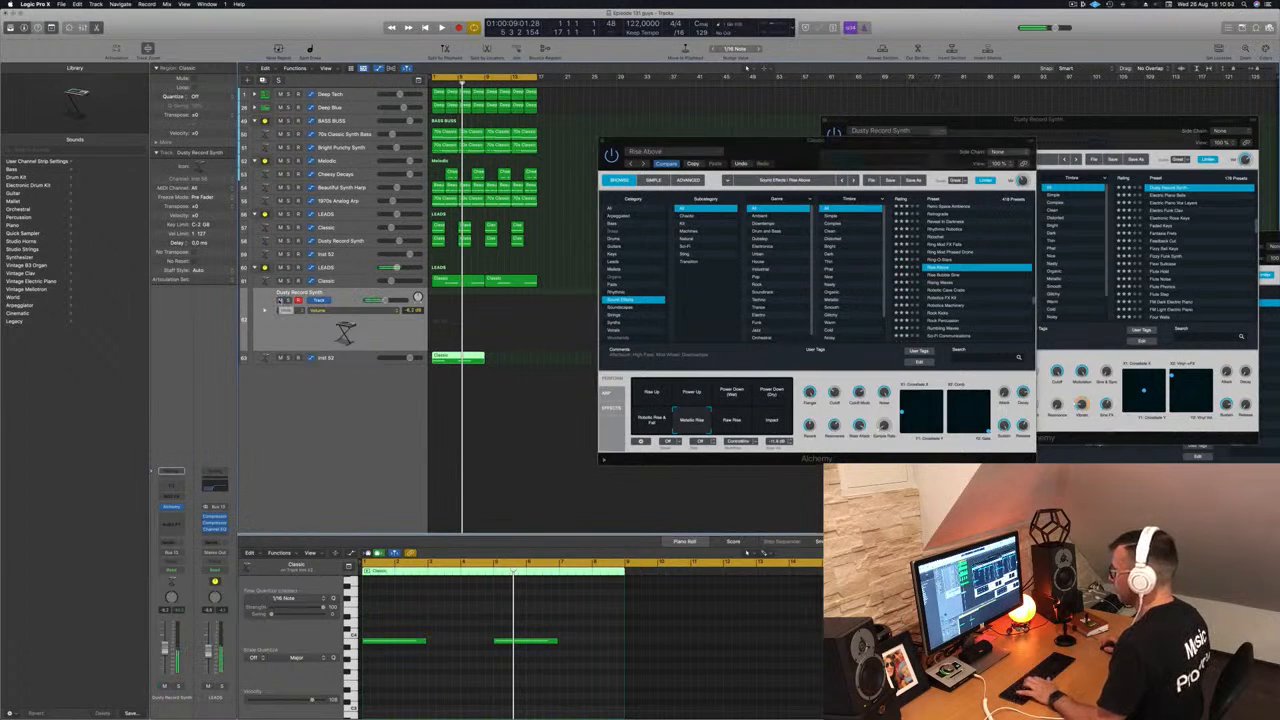
pyautogui.moveTo(453, 357); pyautogui.dragTo(453, 322)
pyautogui.press('space')
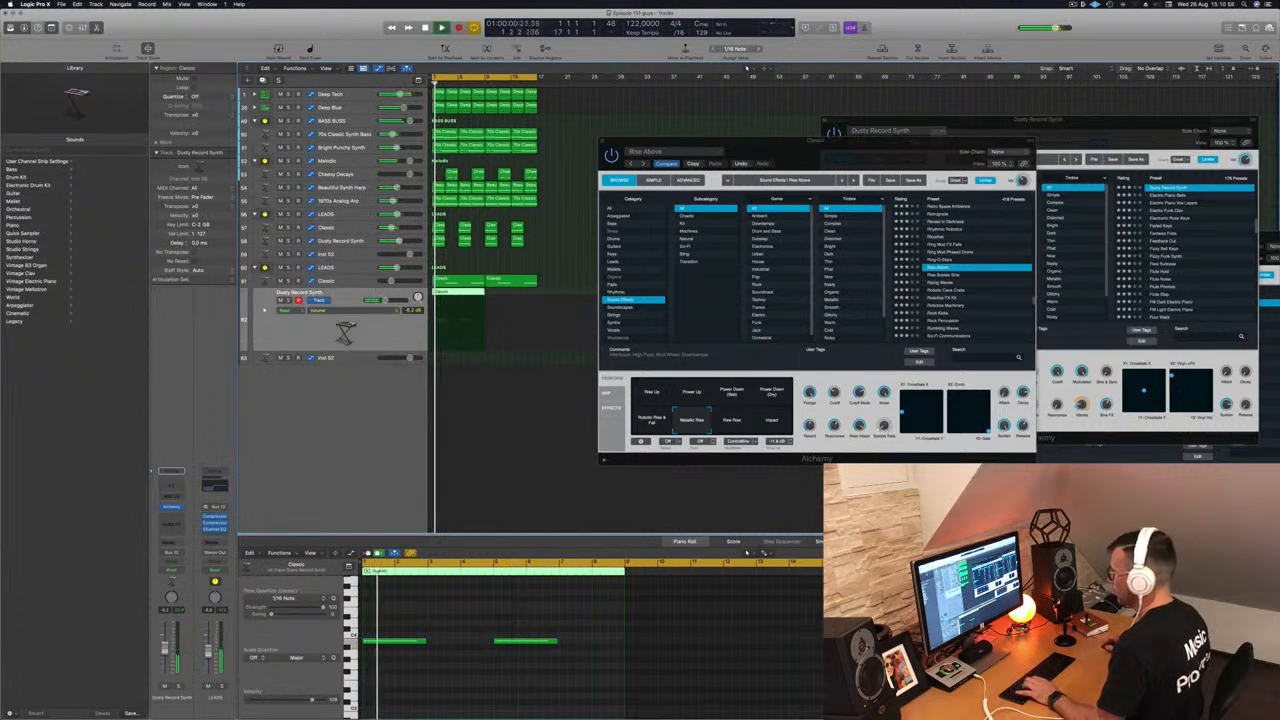
# Step: Transpose both notes of the Dusty Record Synth region up an octave and replay the loop
pyautogui.press('super+a')
pyautogui.press('space')
pyautogui.press('space')
pyautogui.hotkey('shift', 'alt', 'Up')
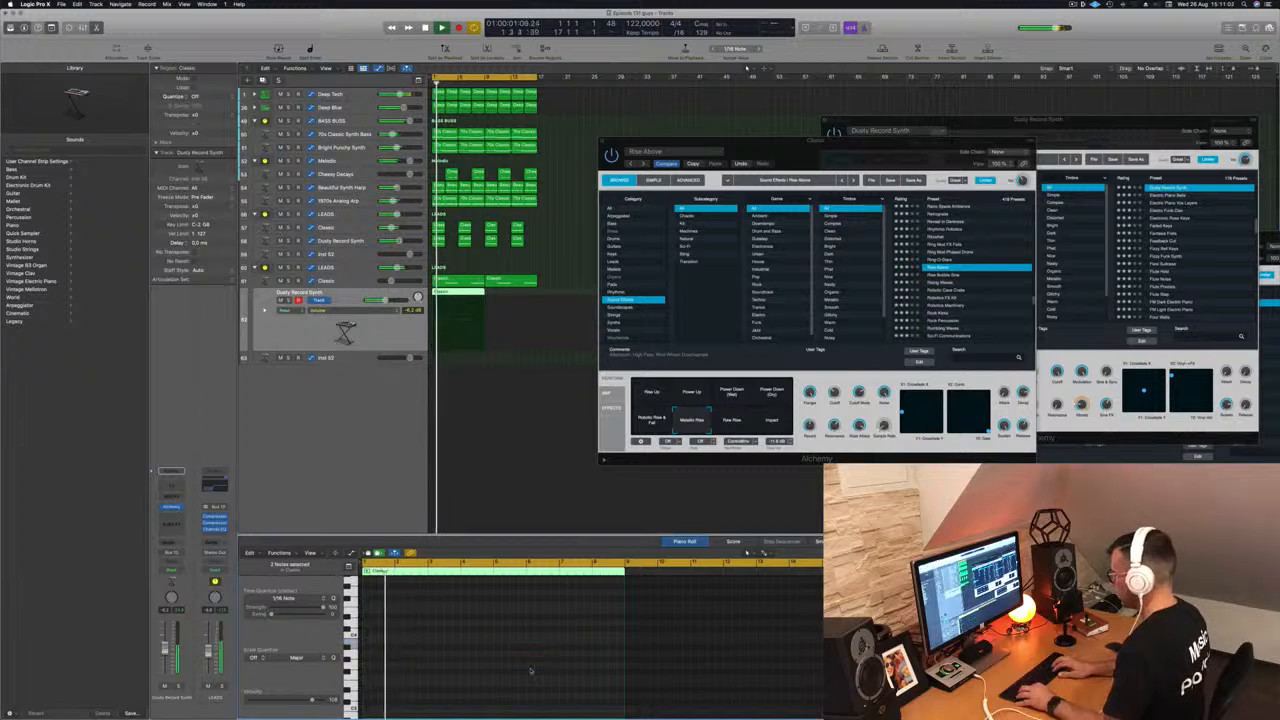
pyautogui.press('space')
pyautogui.press('space')
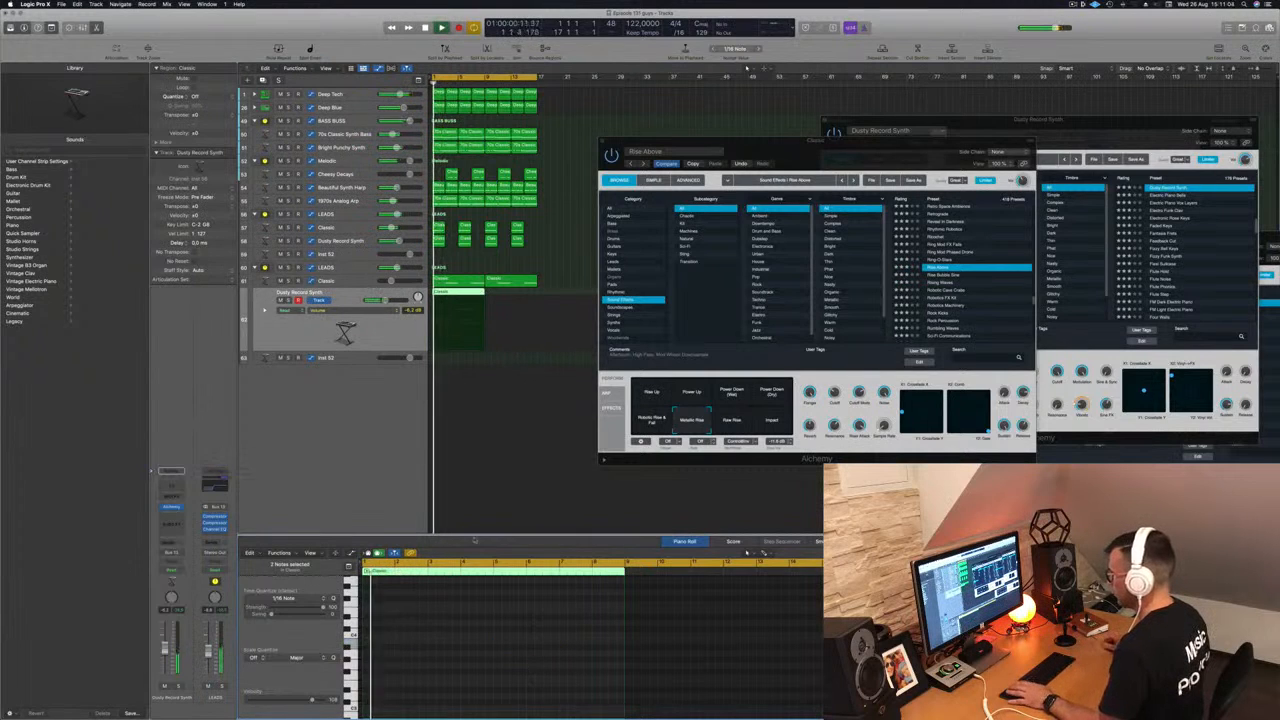
# Step: Replay the loop from its start and bring the Musical Typing keyboard back into view in place of Dusty Record Synth's Alchemy
pyautogui.press('space')
pyautogui.press('space')
pyautogui.press('space')
pyautogui.press('space')
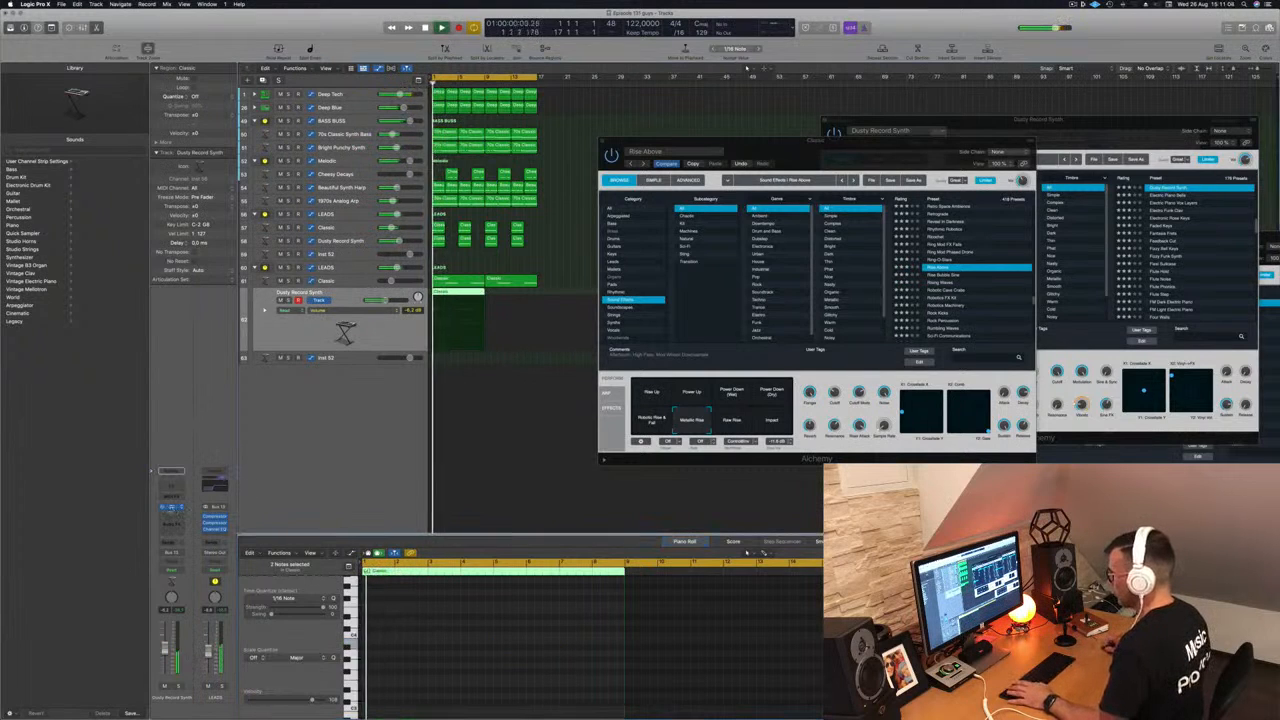
pyautogui.press('super+k')
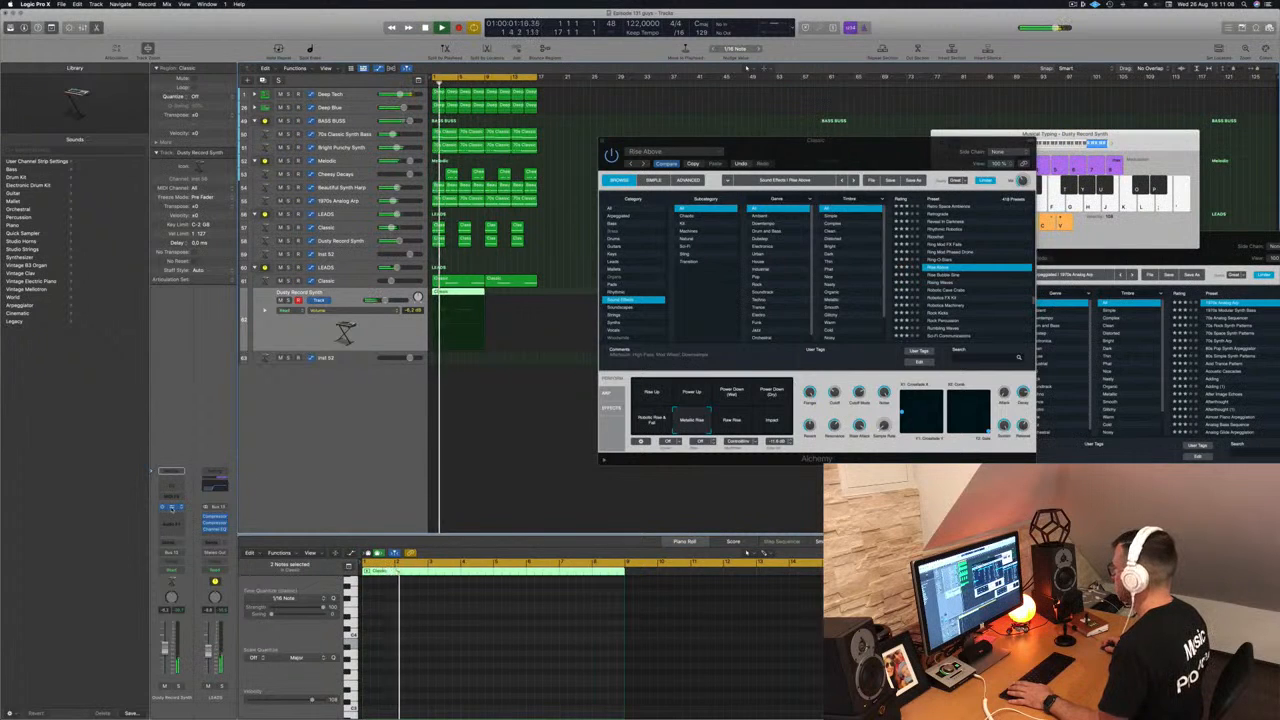
# Step: Open the Dusty Record Synth track's Alchemy, position it over the other instrument window and list its Sound Effects presets
pyautogui.click(171, 507)
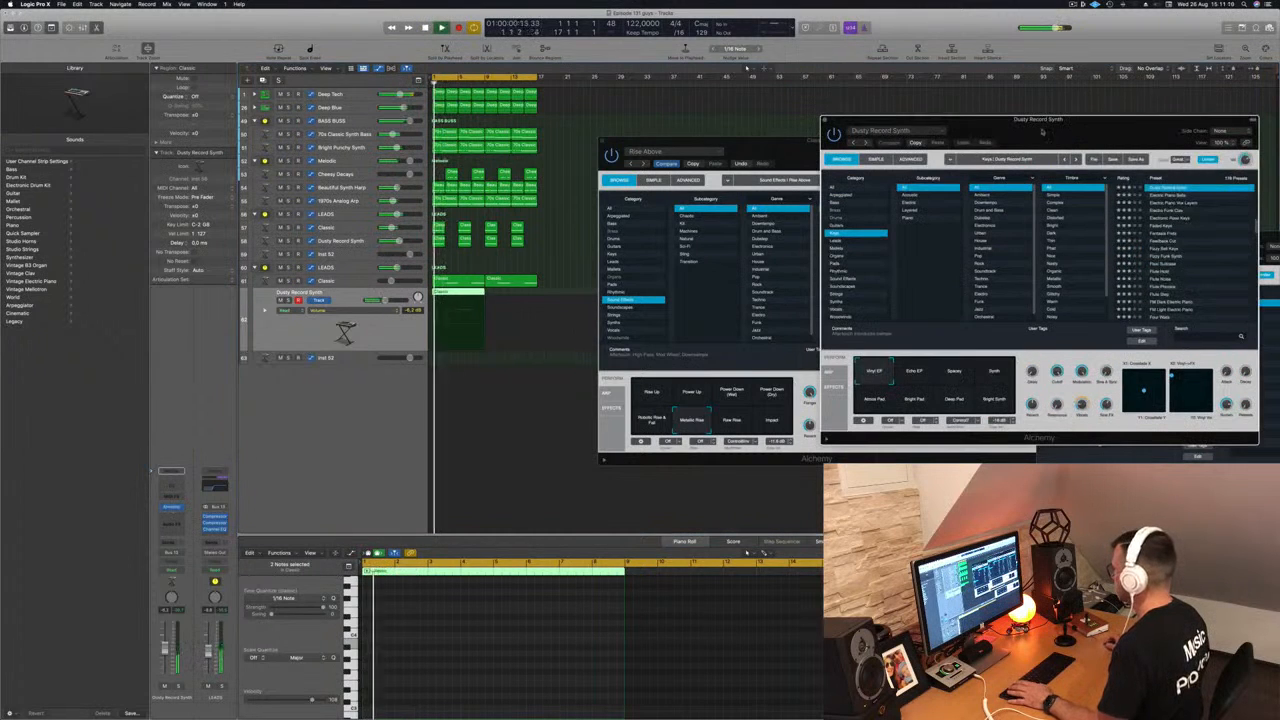
pyautogui.moveTo(1043, 131); pyautogui.dragTo(818, 170)
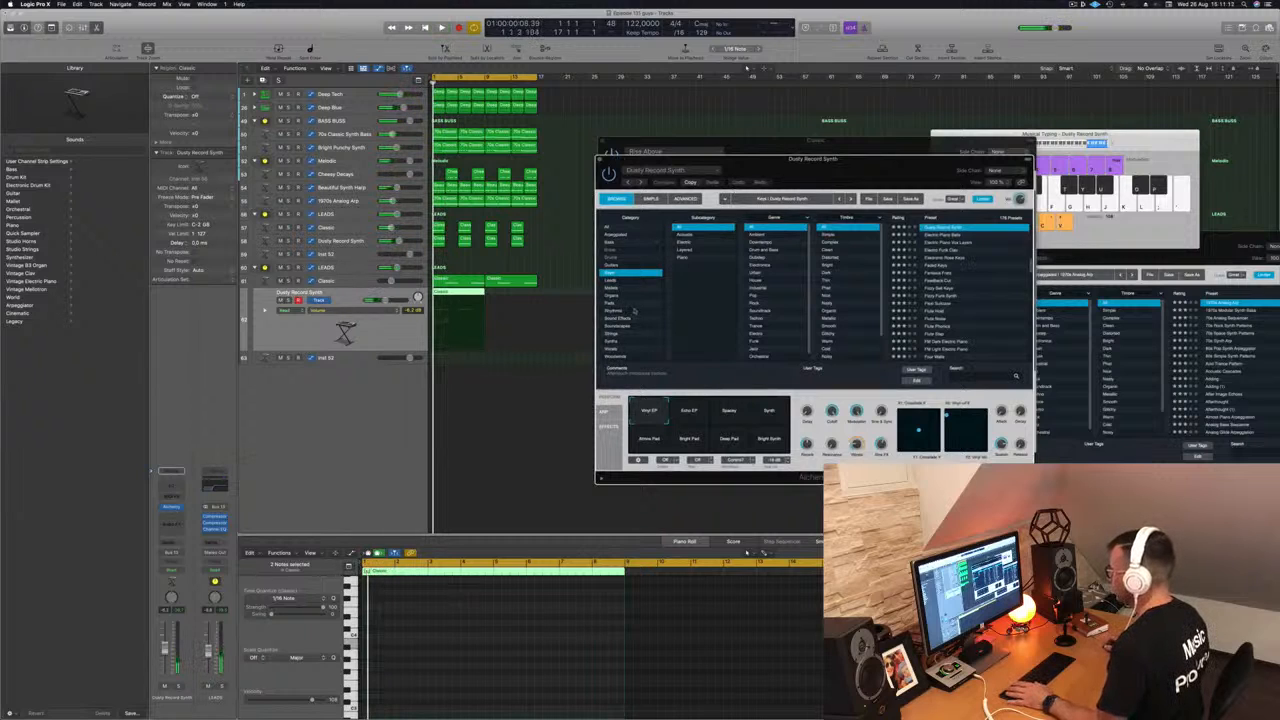
pyautogui.click(620, 318)
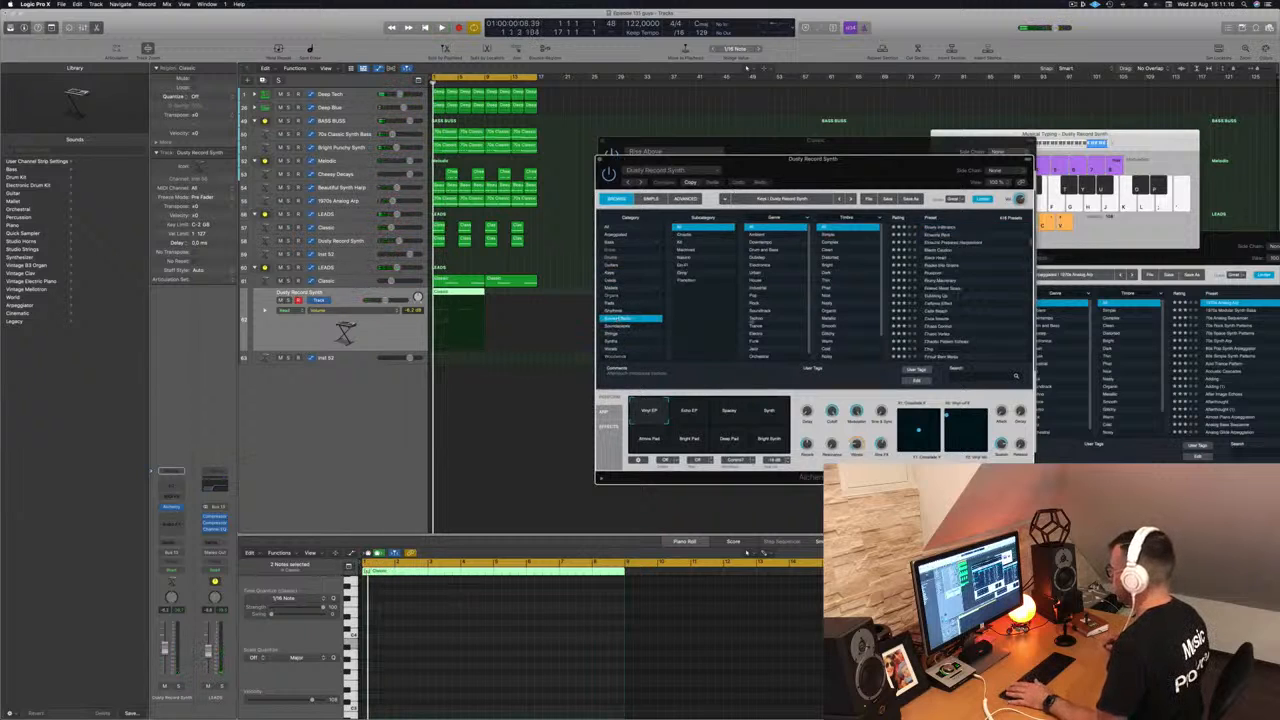
# Step: Audition the Fluttering Night Wings, Freaky Forest and Fried presets on Dusty Record Synth while the loop plays
pyautogui.scroll(-5, 935, 303)
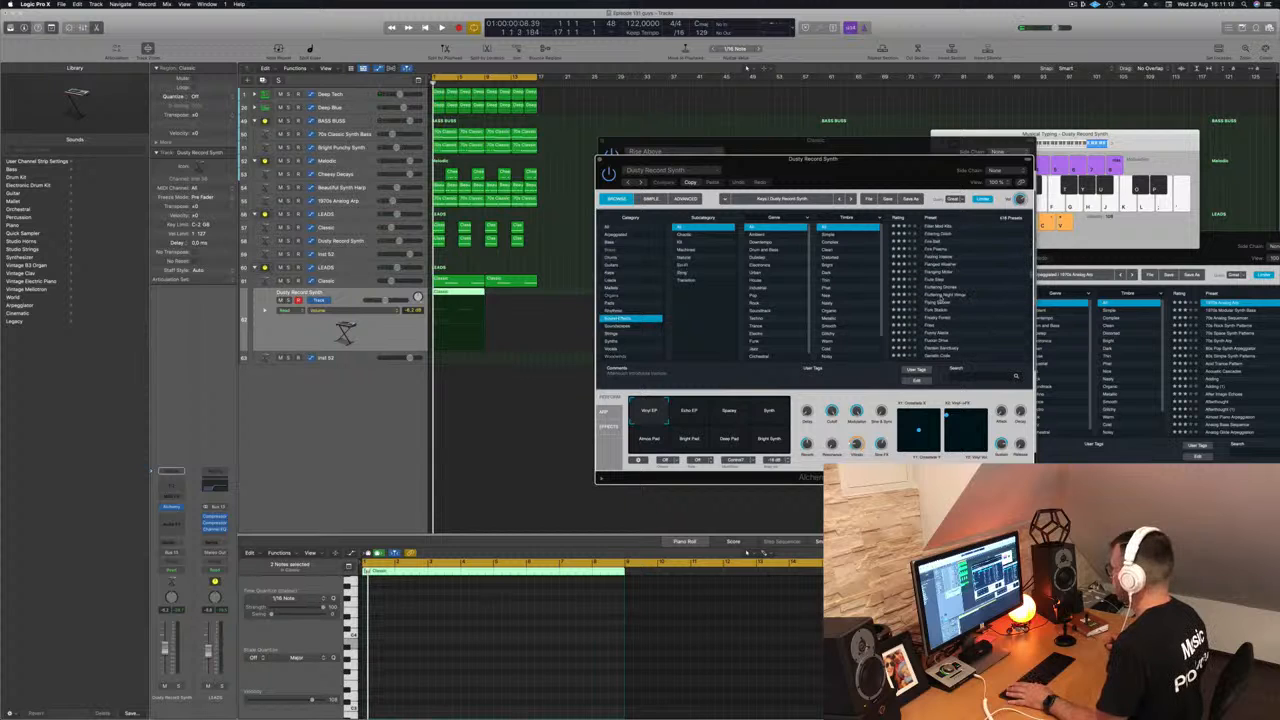
pyautogui.click(934, 297)
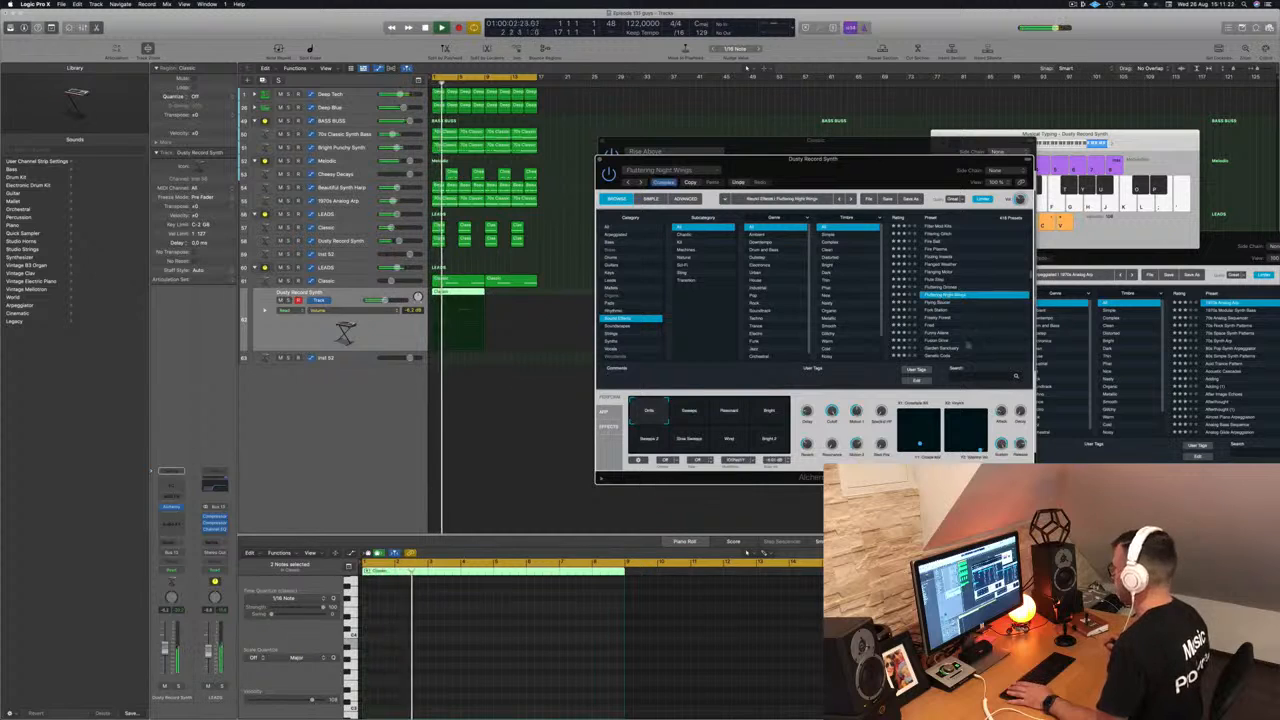
pyautogui.scroll(-3, 986, 314)
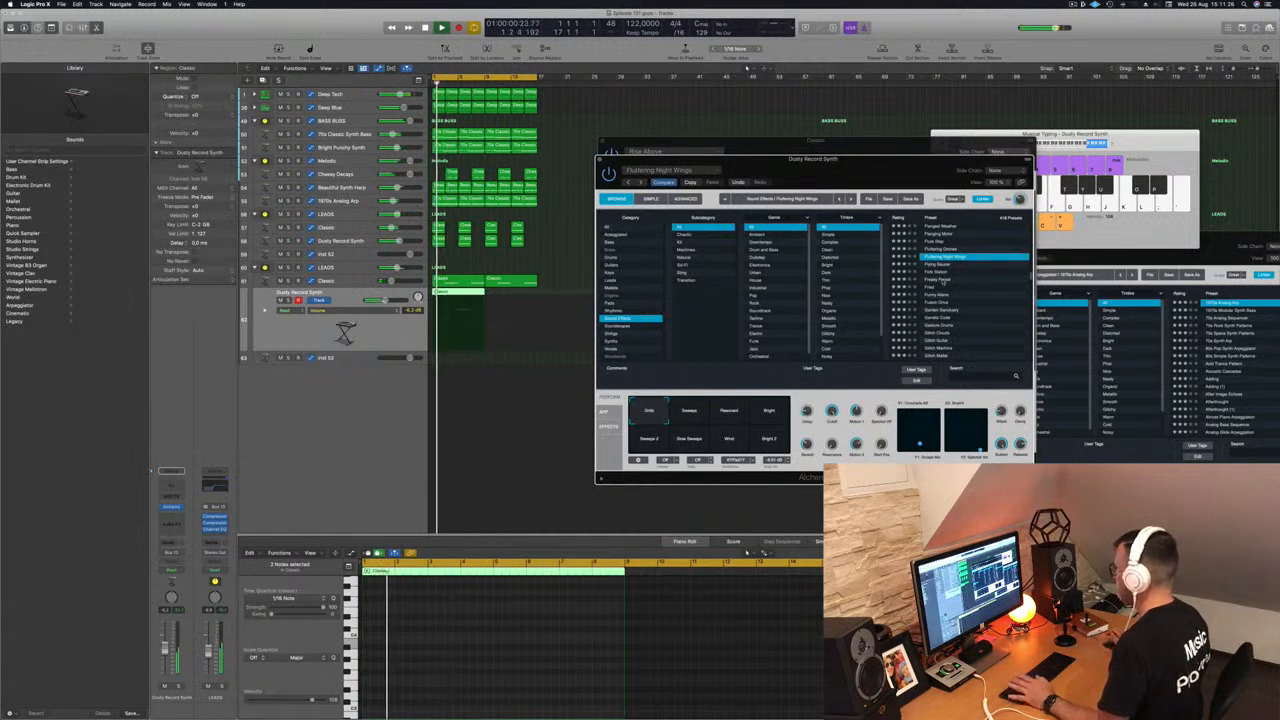
pyautogui.click(945, 280)
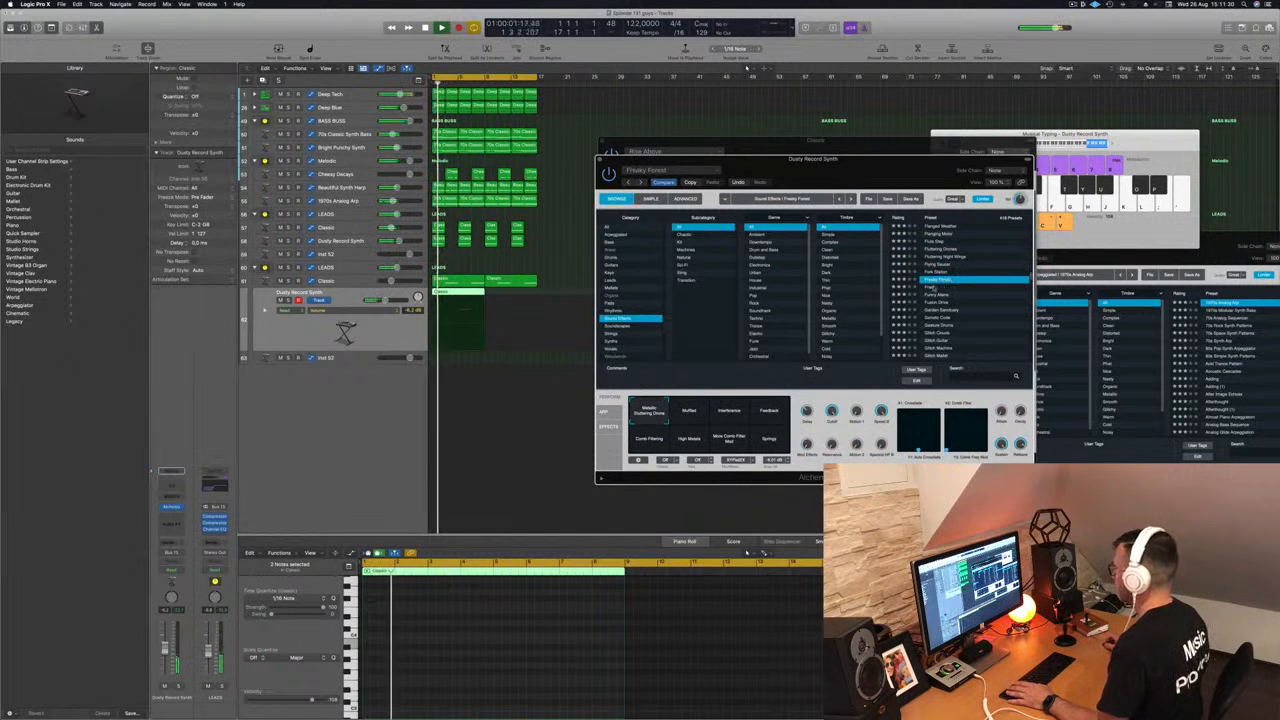
pyautogui.click(933, 288)
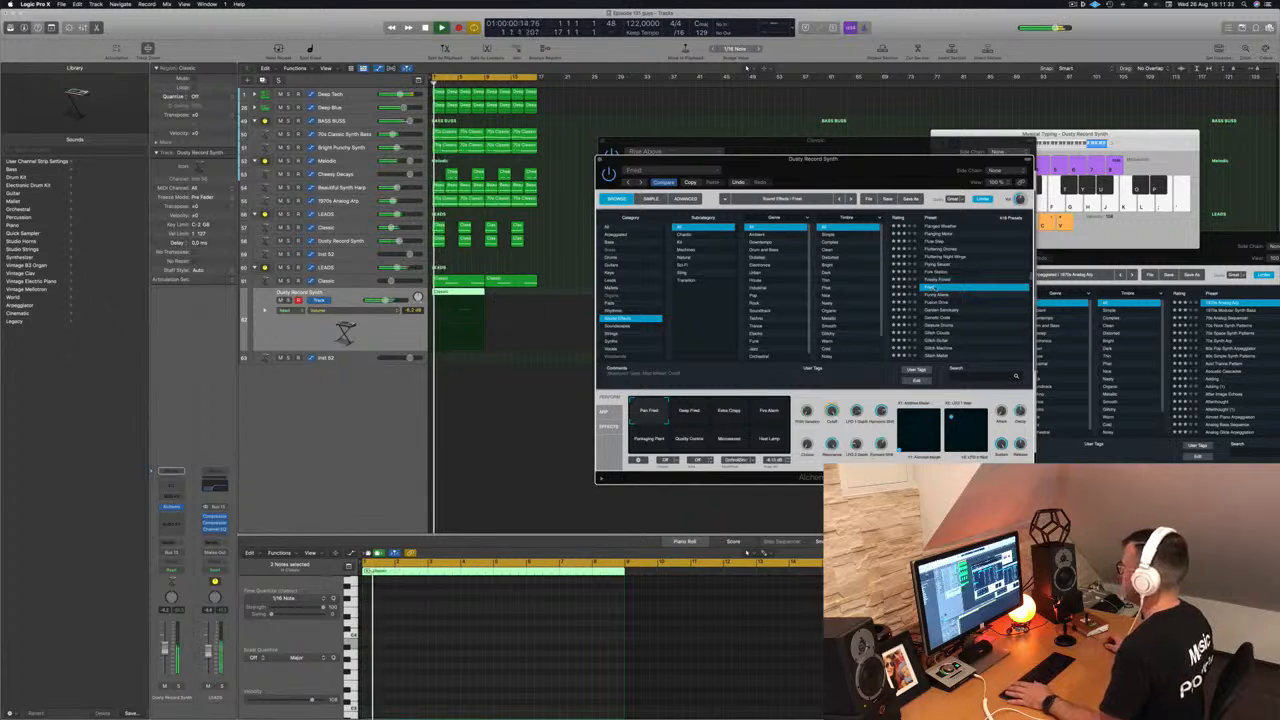
# Step: Audition the Glitch Machine and Haunted Child presets on Dusty Record Synth against the loop
pyautogui.scroll(-2, 929, 289)
pyautogui.click(940, 313)
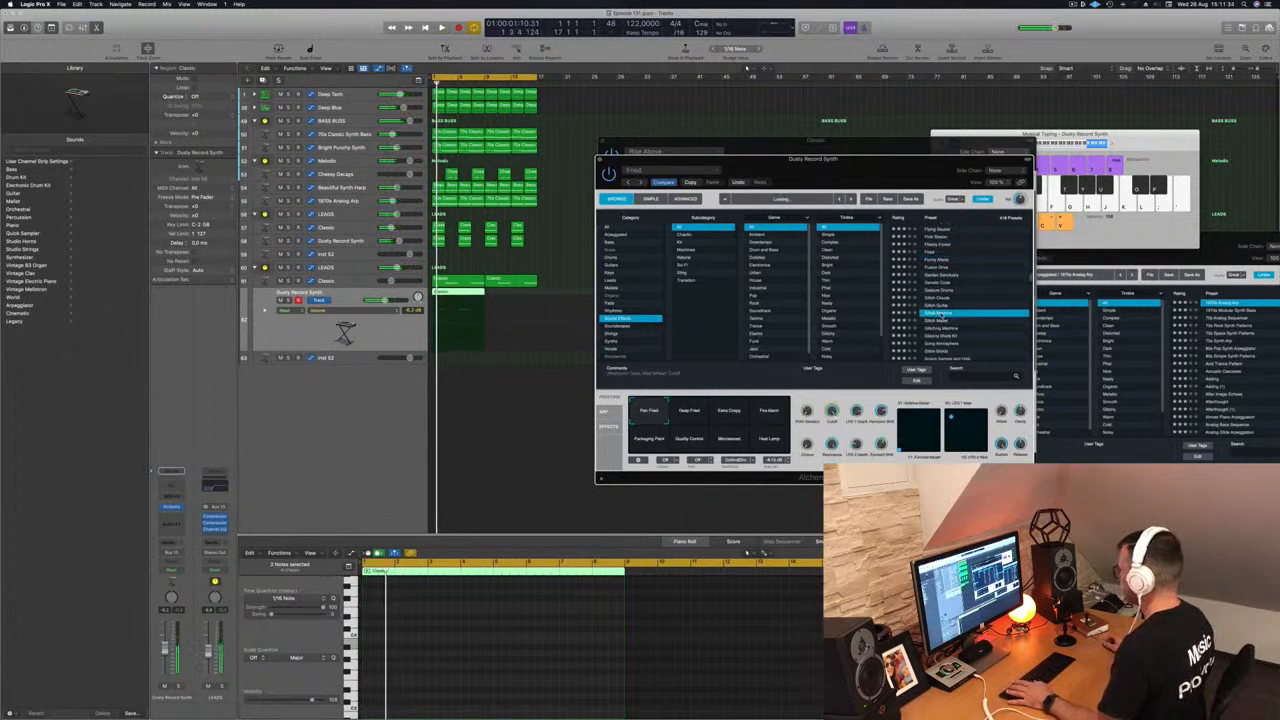
pyautogui.scroll(-5, 972, 310)
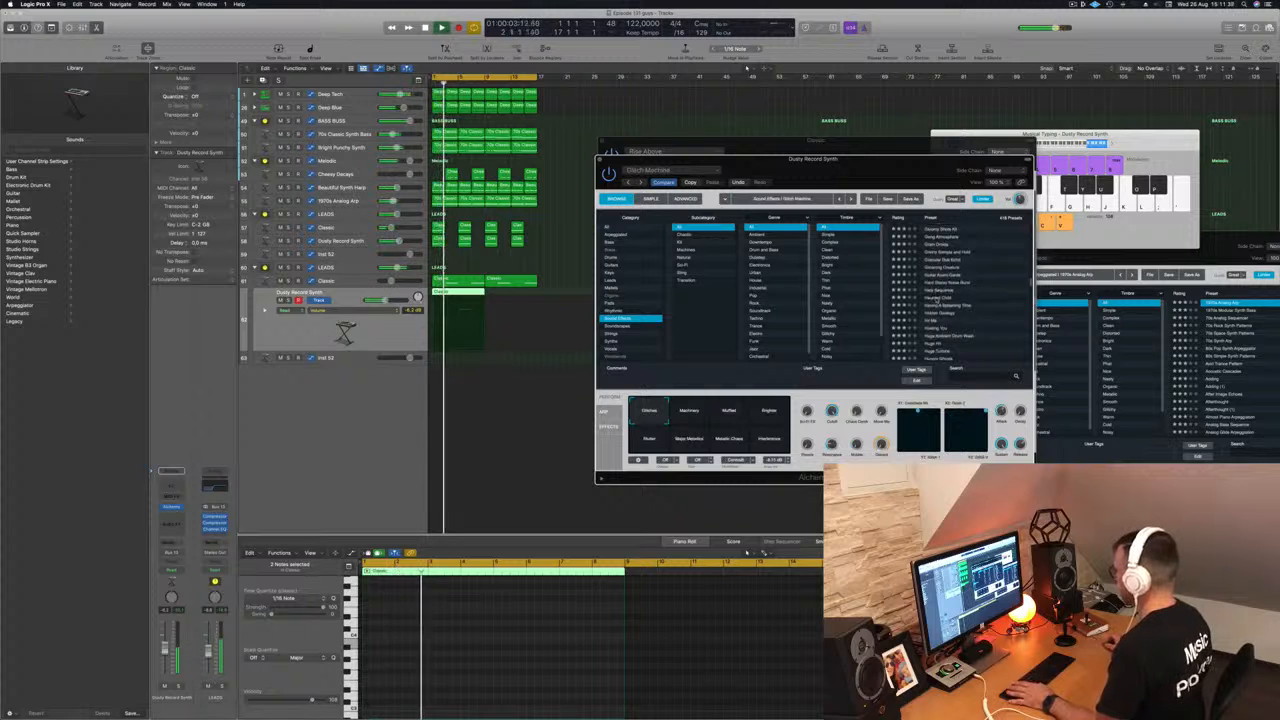
pyautogui.click(938, 298)
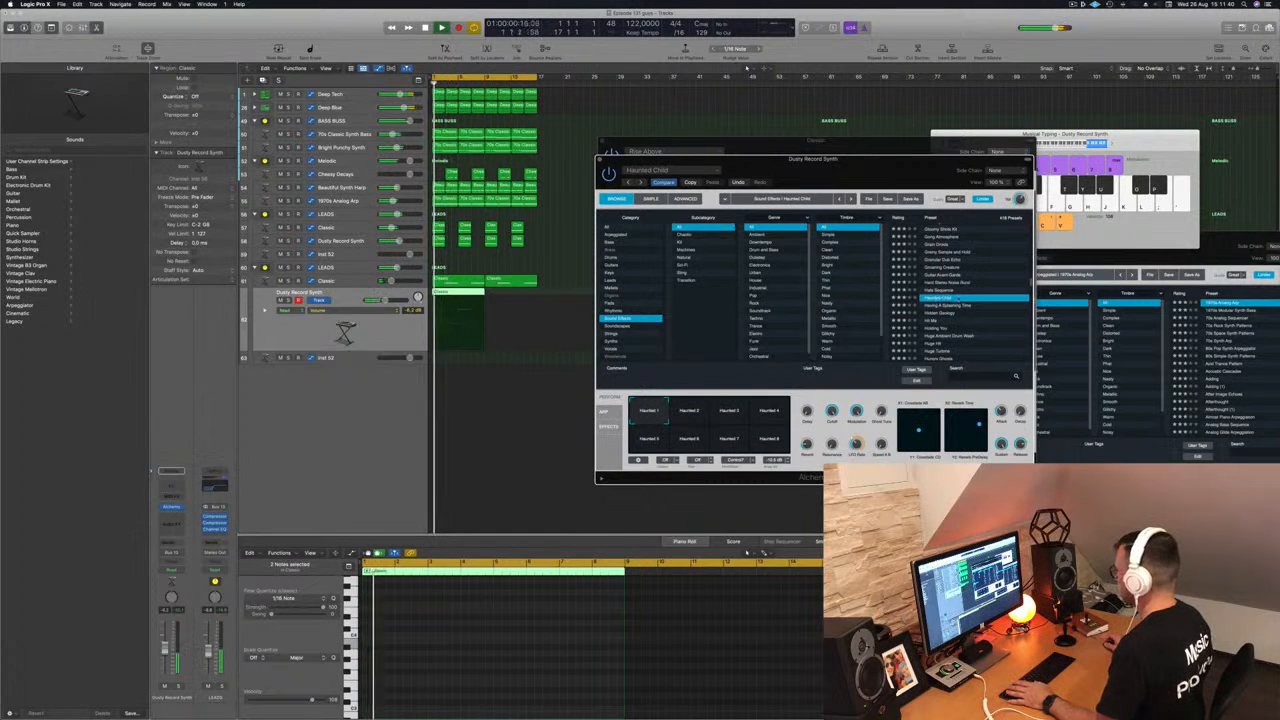
# Step: Lower the Dusty Record Synth track's volume to -13.8 dB and audition the Iron Kingdom and Jack Hammer presets
pyautogui.scroll(-4, 975, 309)
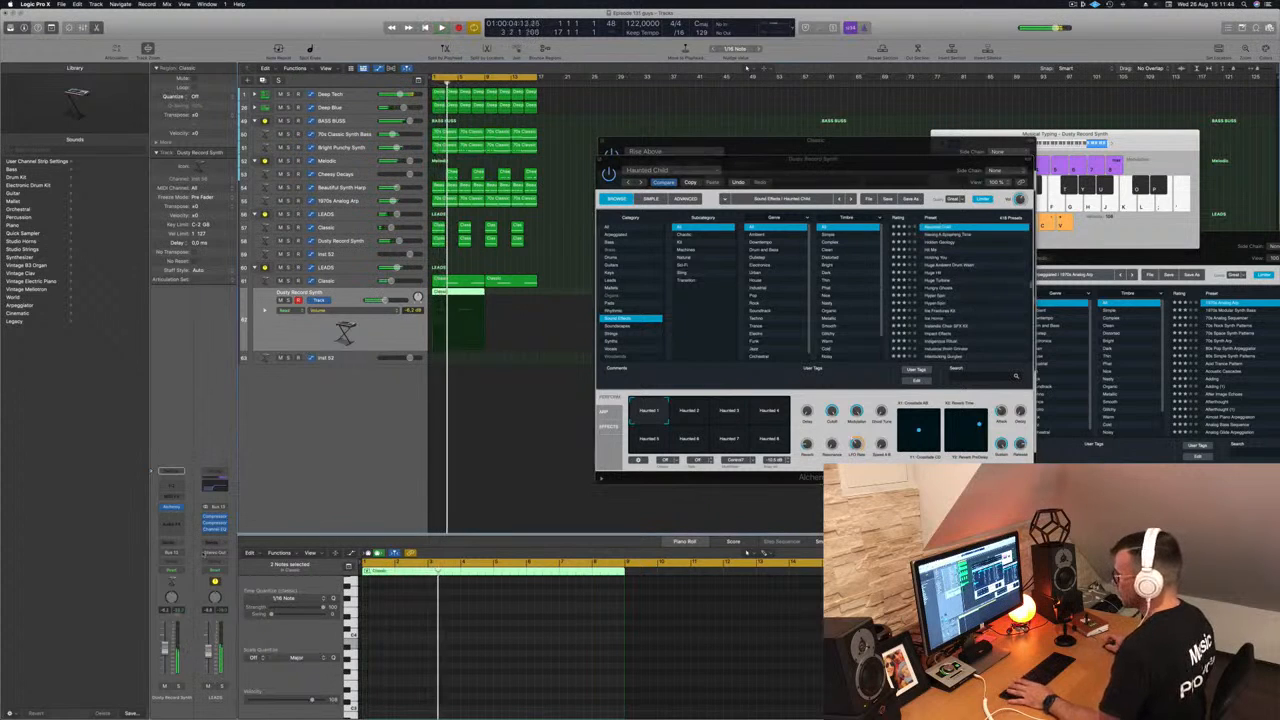
pyautogui.scroll(-3, 944, 306)
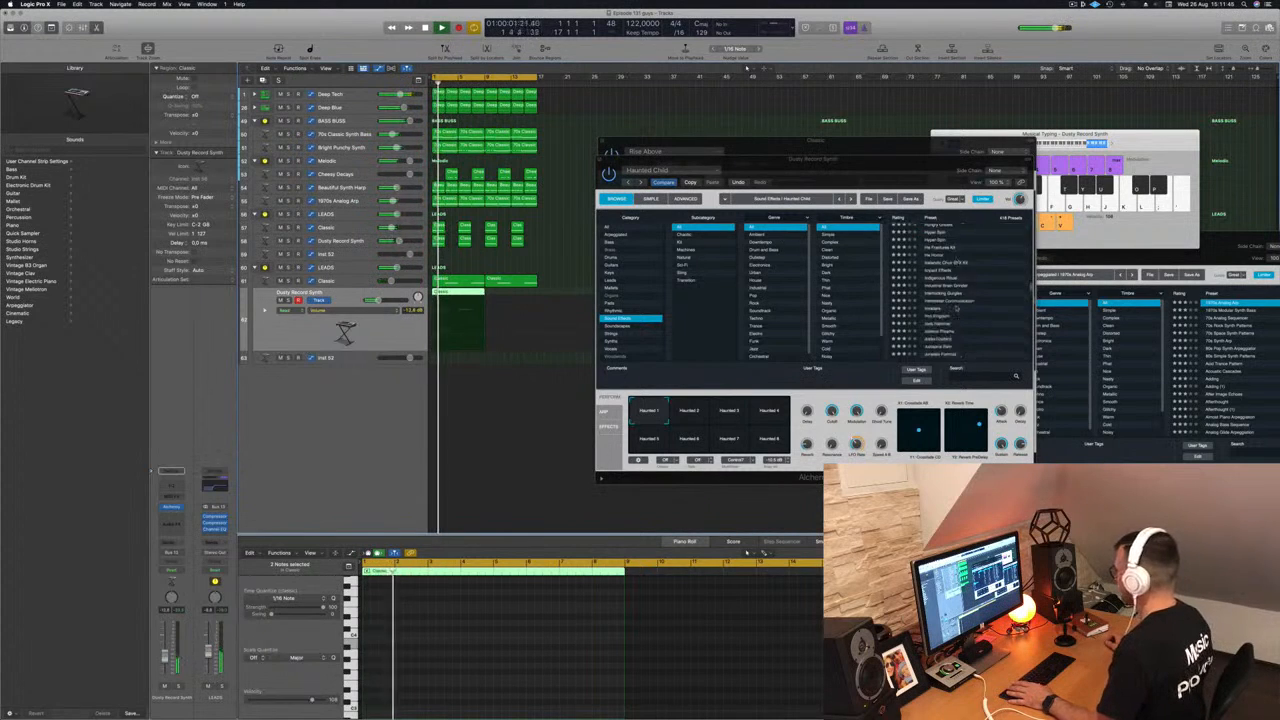
pyautogui.click(944, 306)
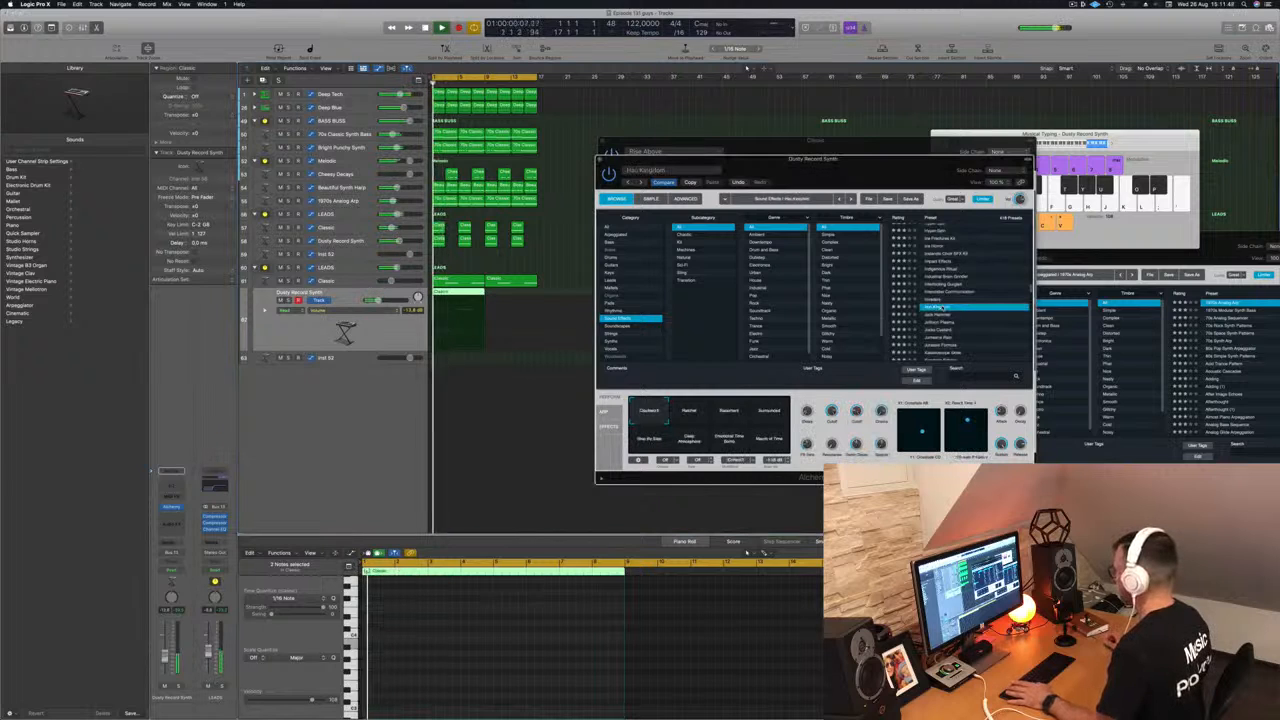
pyautogui.click(941, 315)
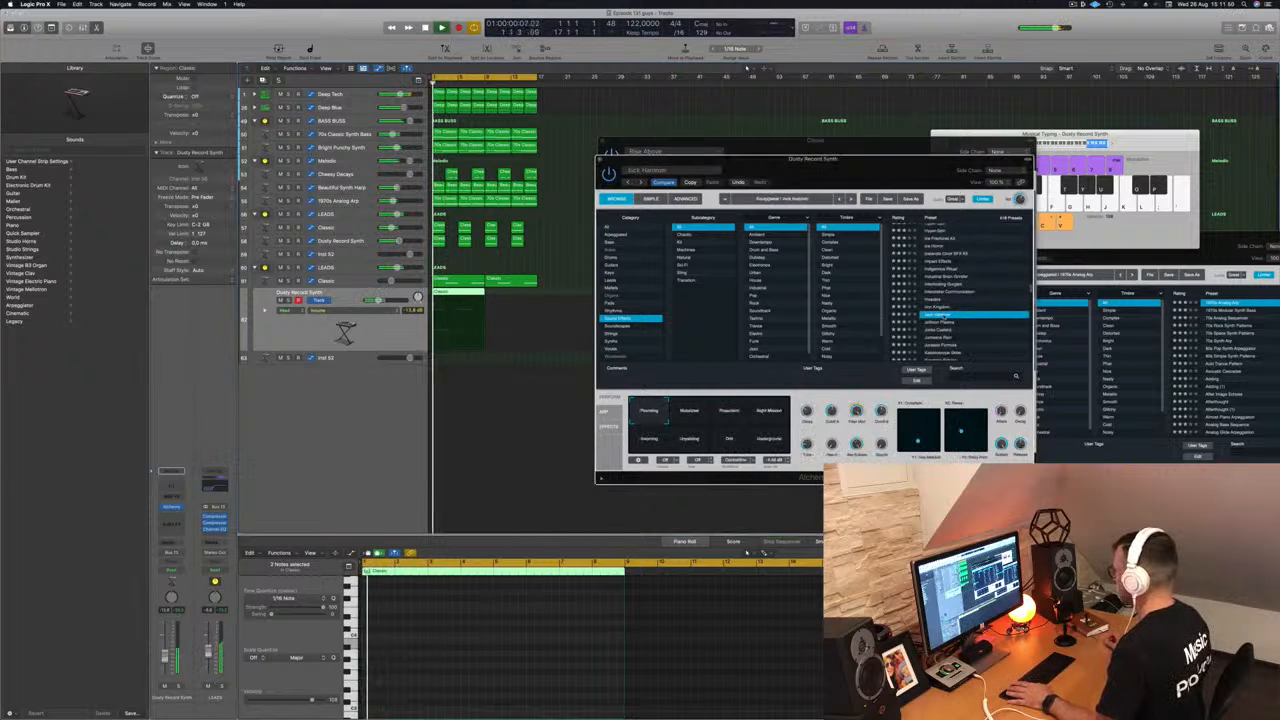
# Step: Load the Liquid Ambience preset on Dusty Record Synth and copy its region directly behind the original to fill the loop
pyautogui.scroll(-3, 969, 326)
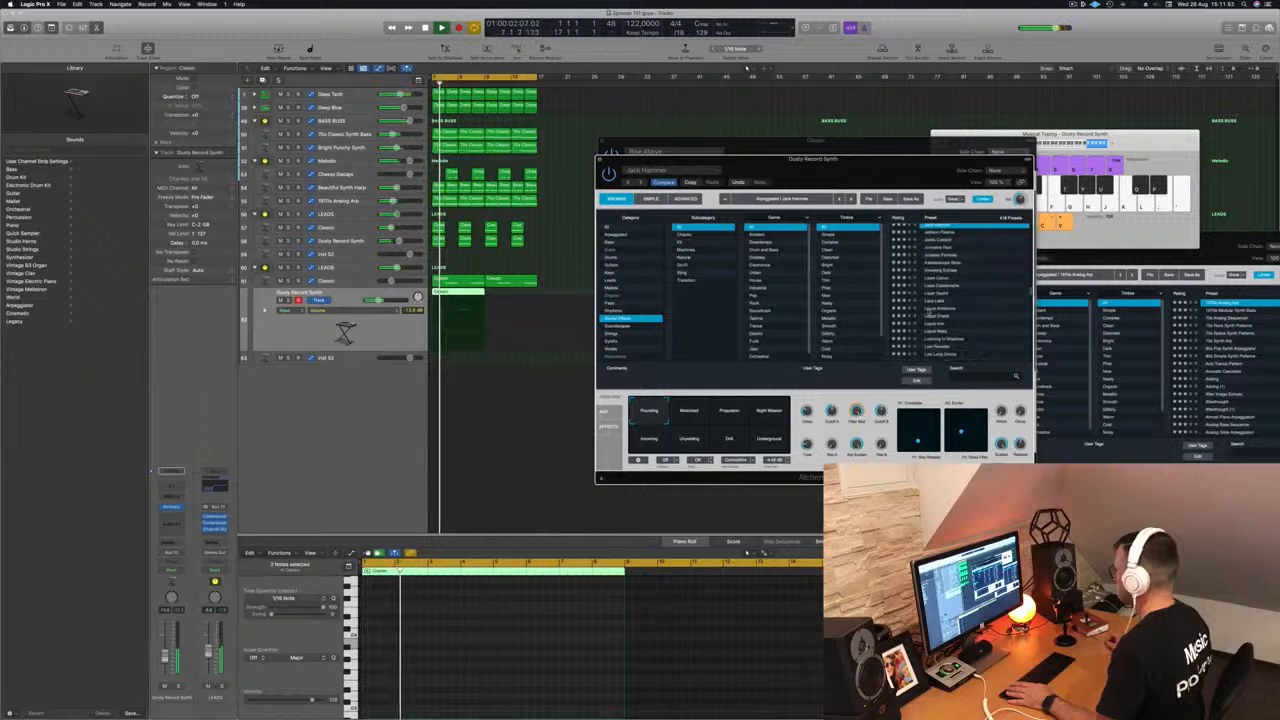
pyautogui.click(946, 309)
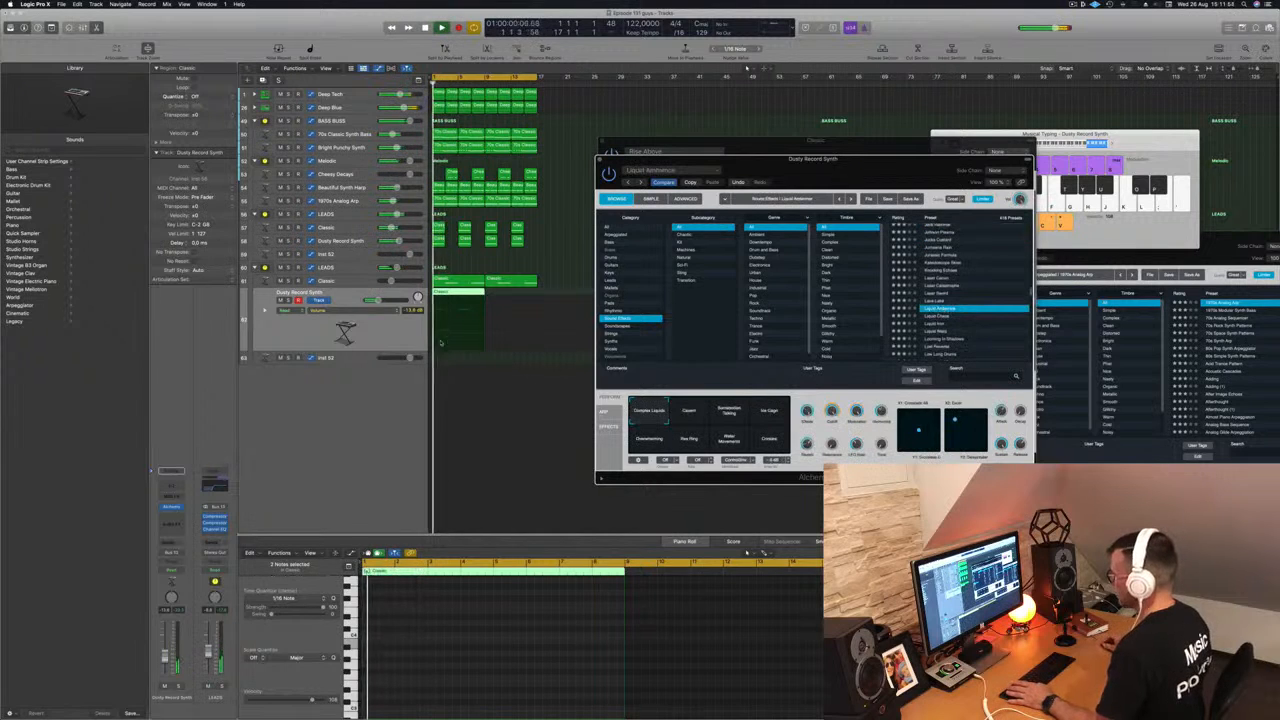
pyautogui.click(424, 632)
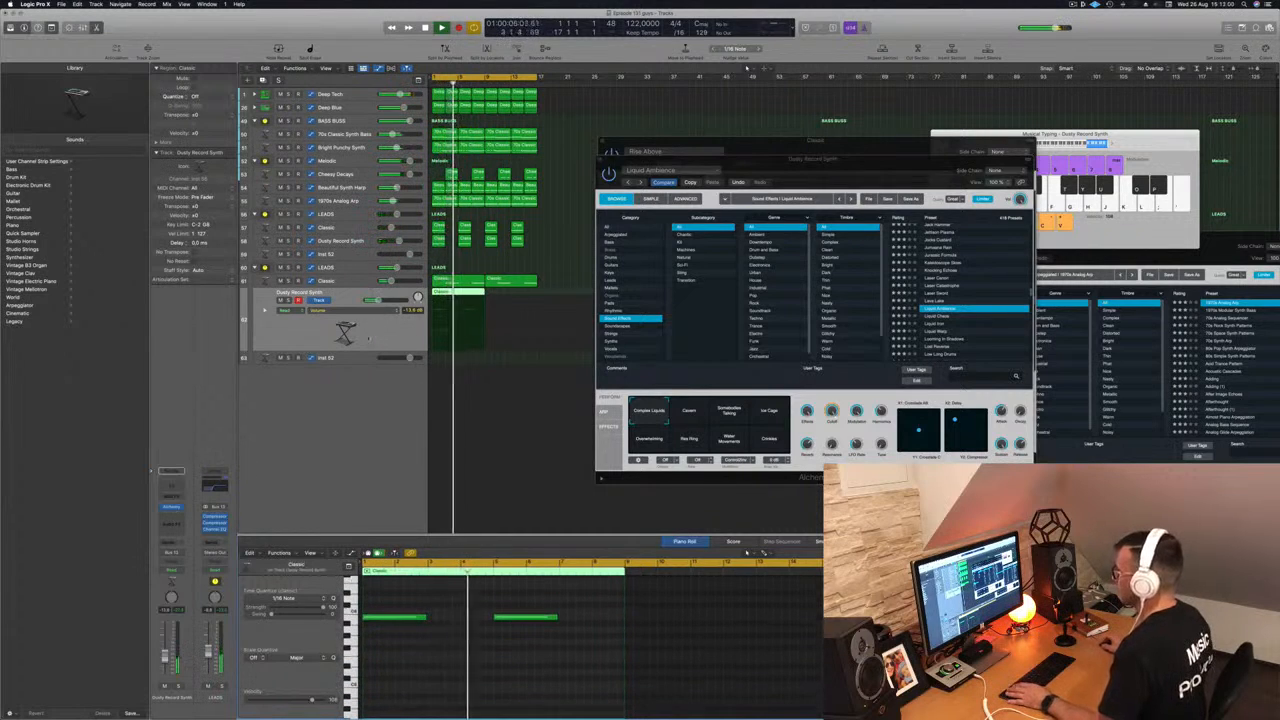
pyautogui.moveTo(462, 295); pyautogui.dragTo(515, 299)
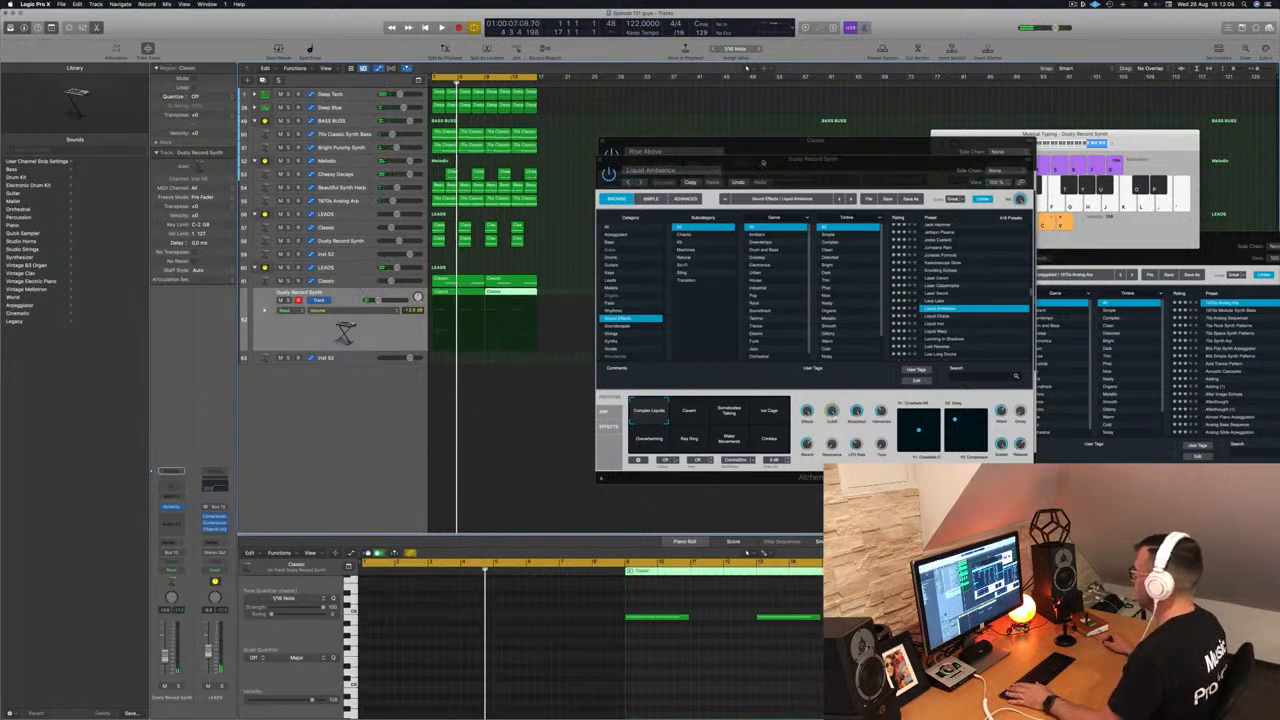
# Step: Close the Dusty Record Synth and Classic Alchemy windows and reduce the track height in the arrangement
pyautogui.moveTo(763, 162); pyautogui.dragTo(769, 166)
pyautogui.click(605, 163)
pyautogui.click(603, 141)
pyautogui.press('super+Up')
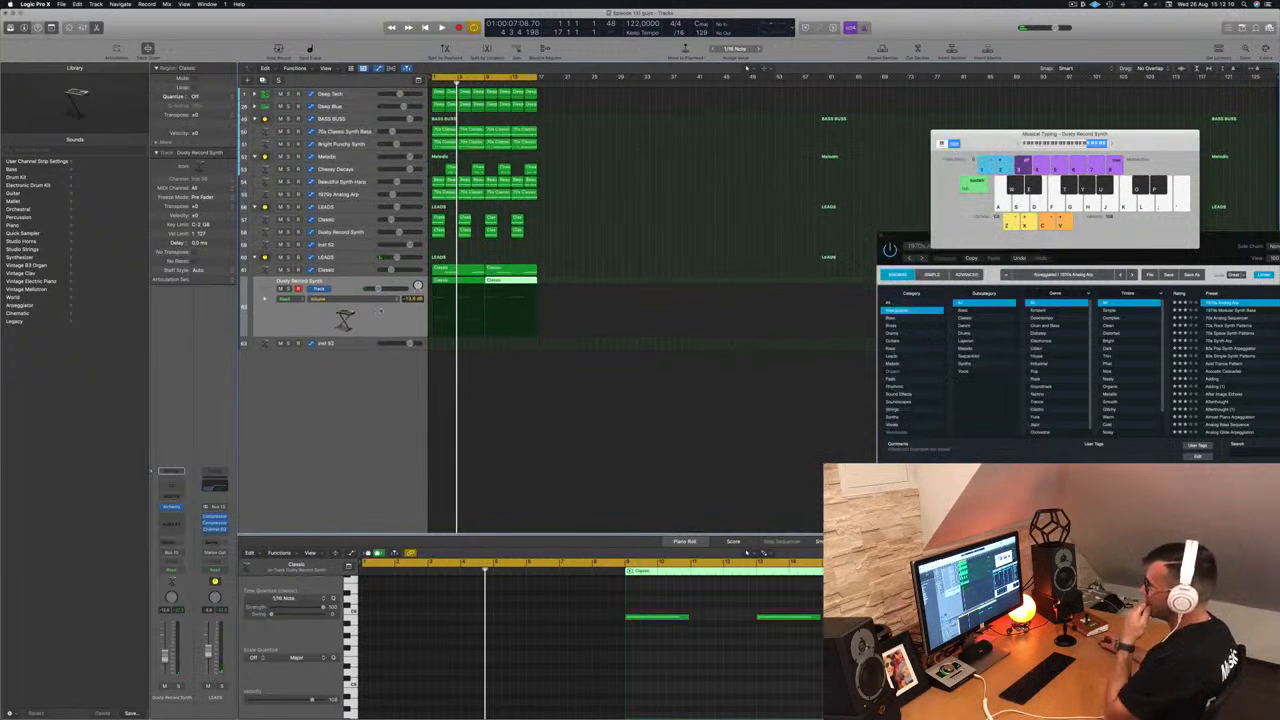
# Step: Create one new audio track for microphone recording
pyautogui.click(350, 259)
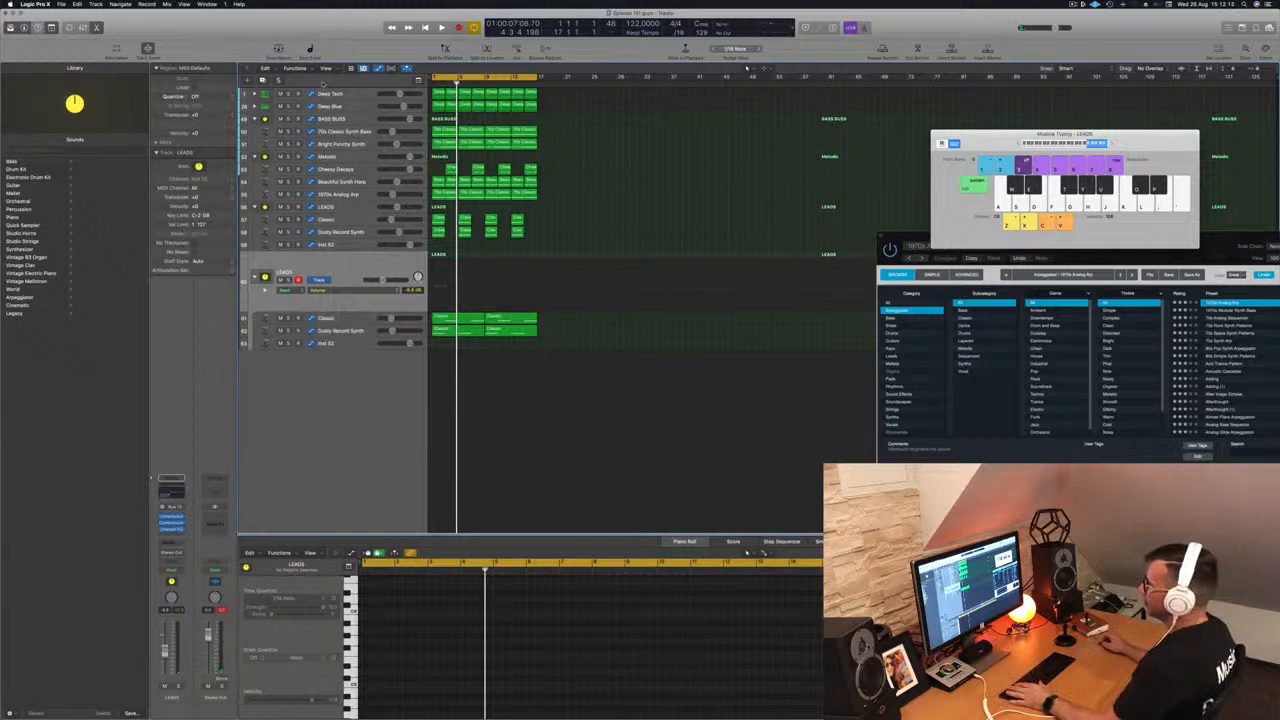
pyautogui.press('alt+super+n')
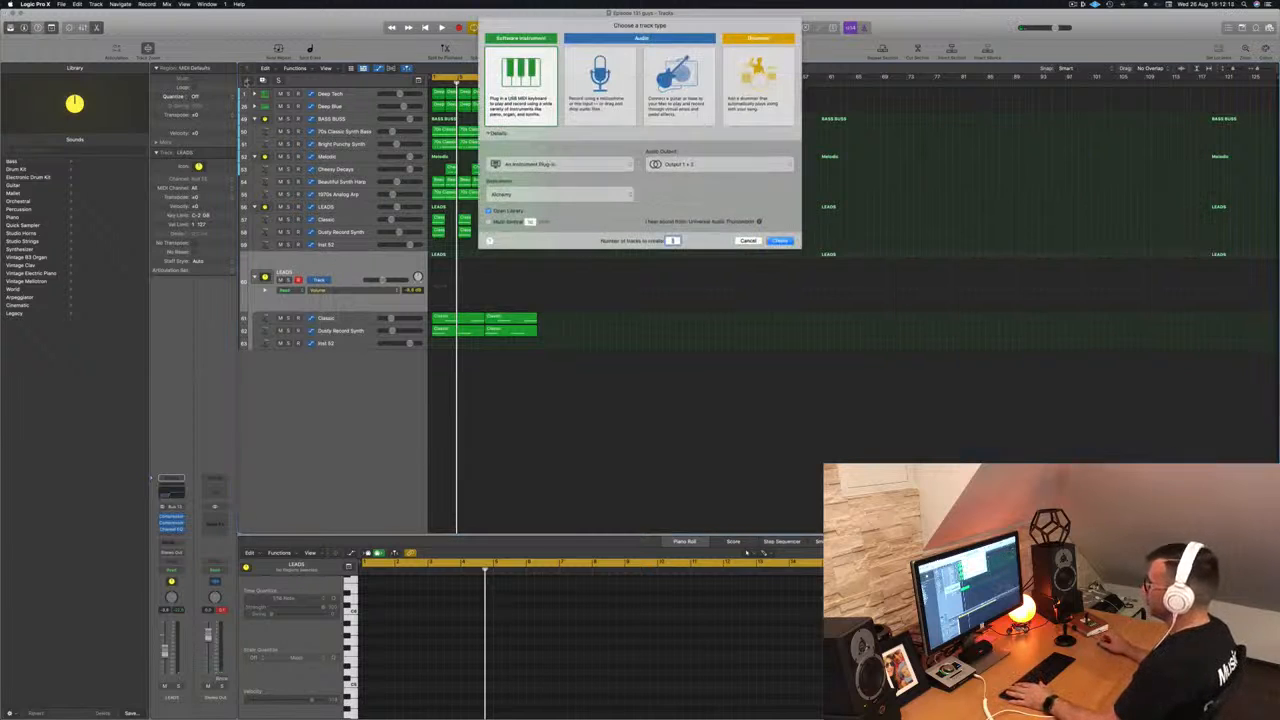
pyautogui.click(605, 99)
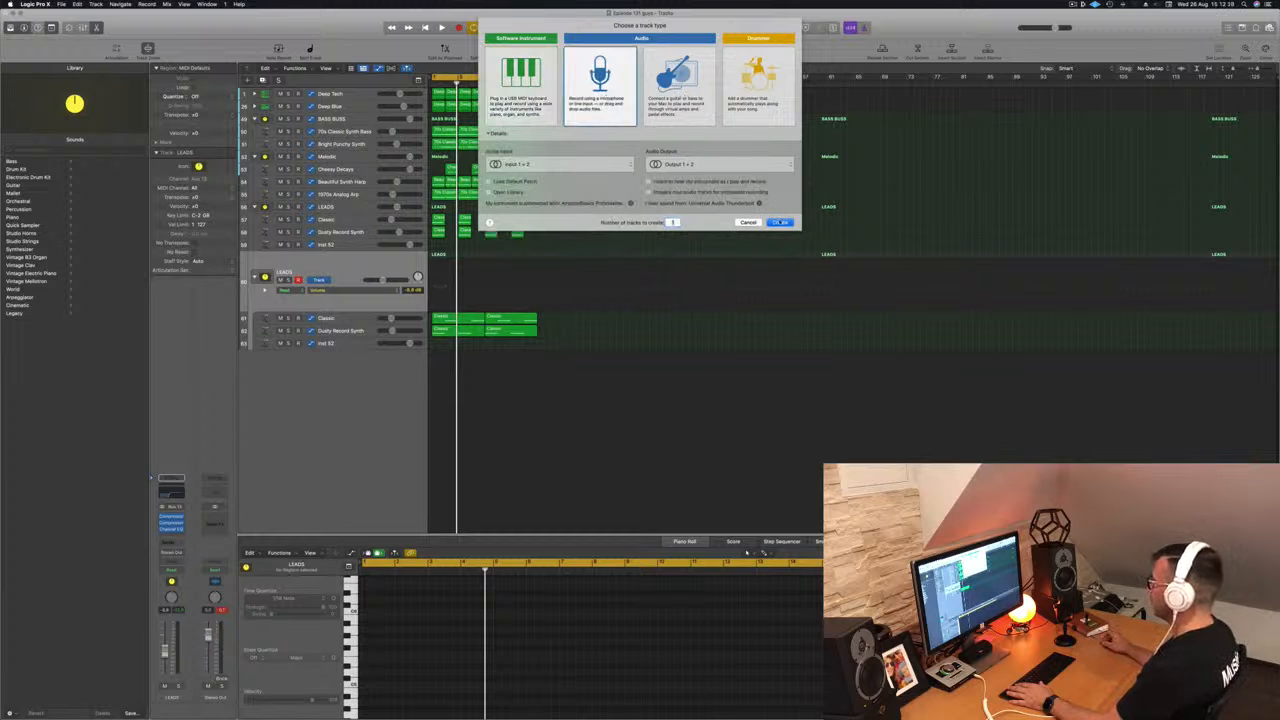
pyautogui.press('Return')
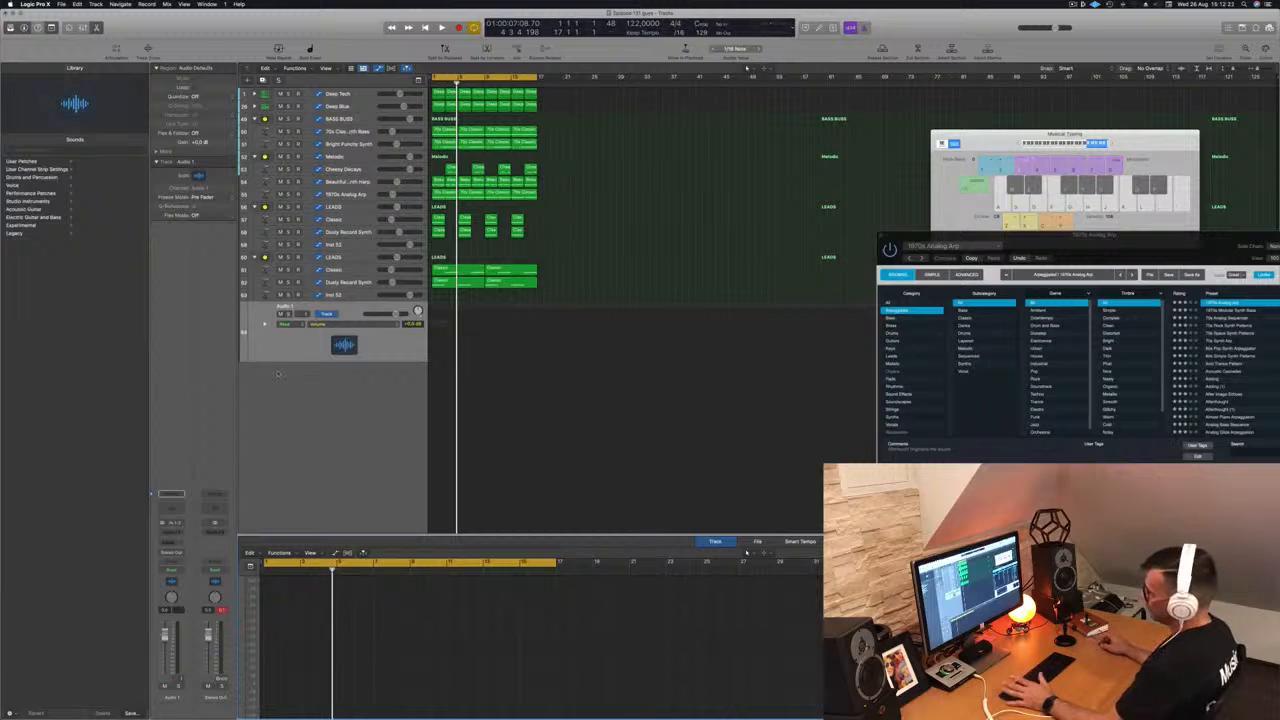
# Step: Record-enable the new audio track and record a test take of about two bars from the loop's start
pyautogui.click(300, 350)
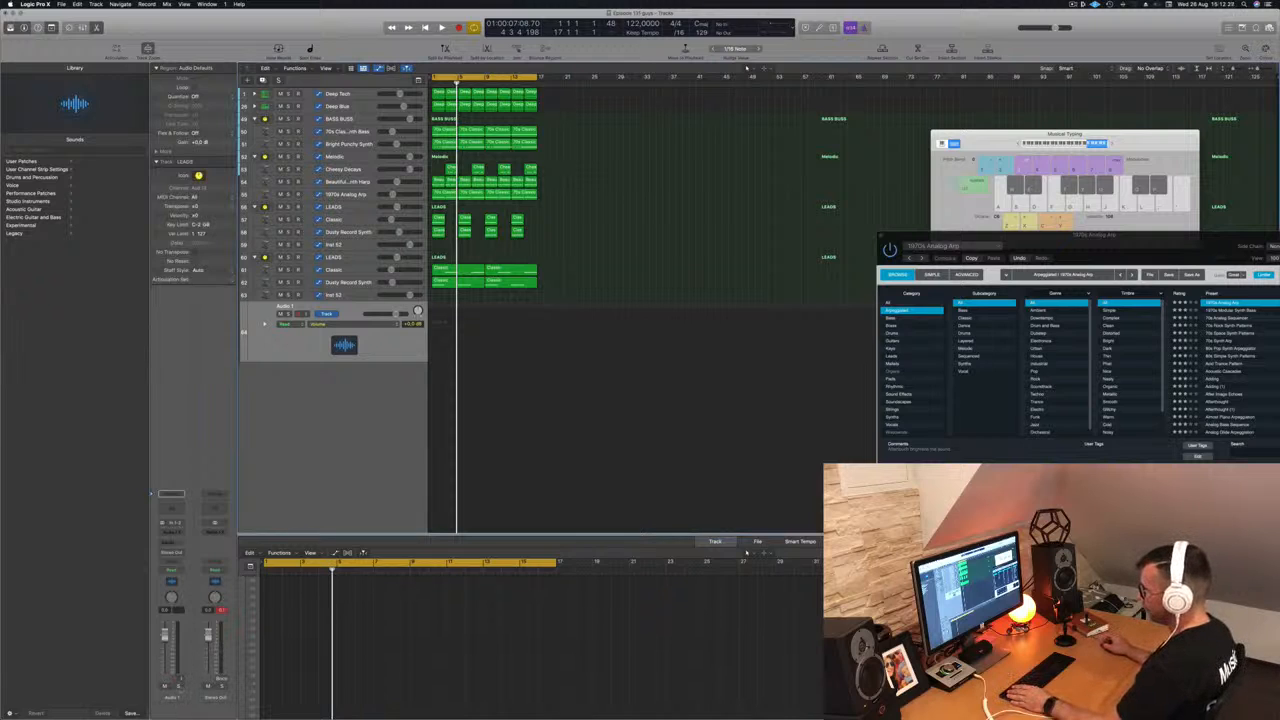
pyautogui.click(176, 680)
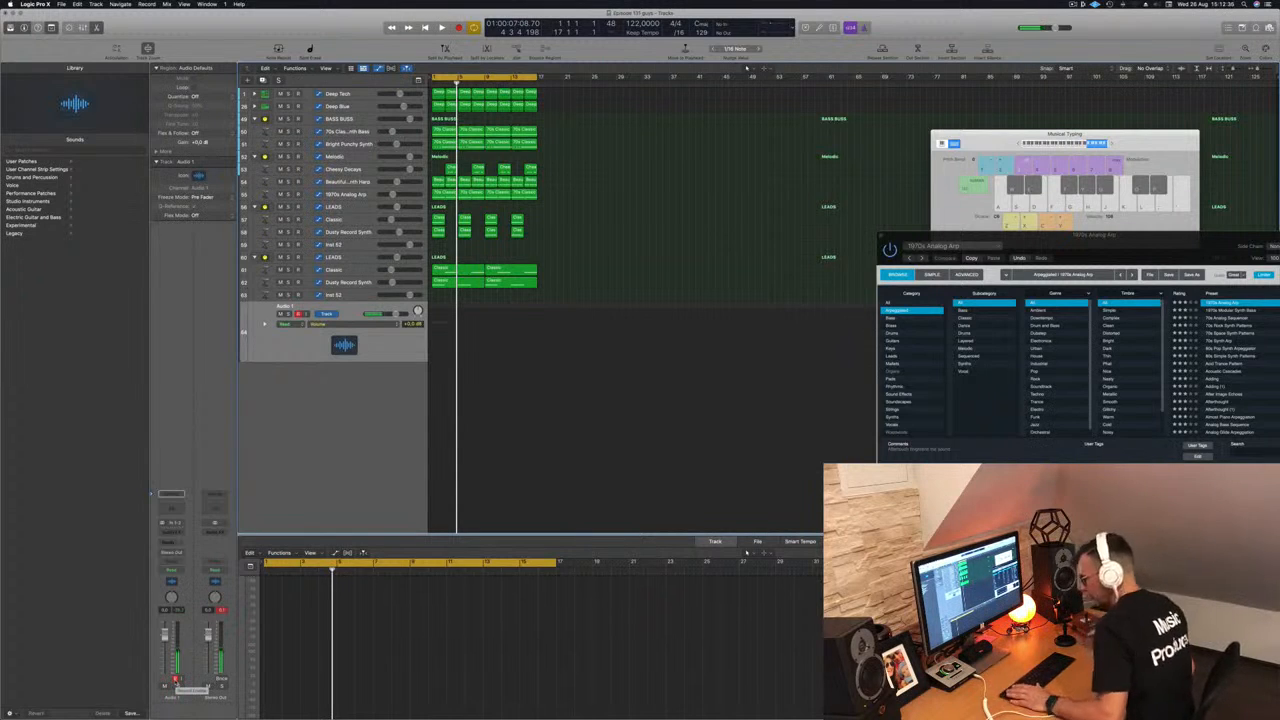
pyautogui.press('r')
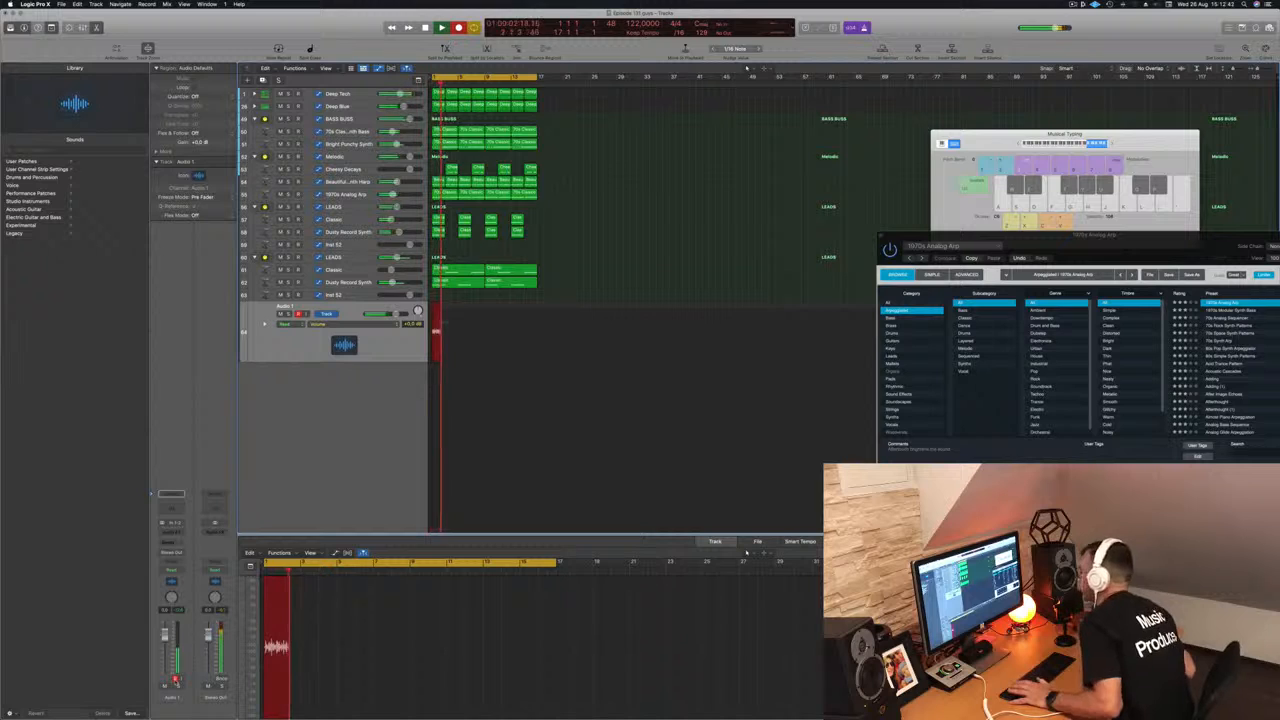
pyautogui.press('space')
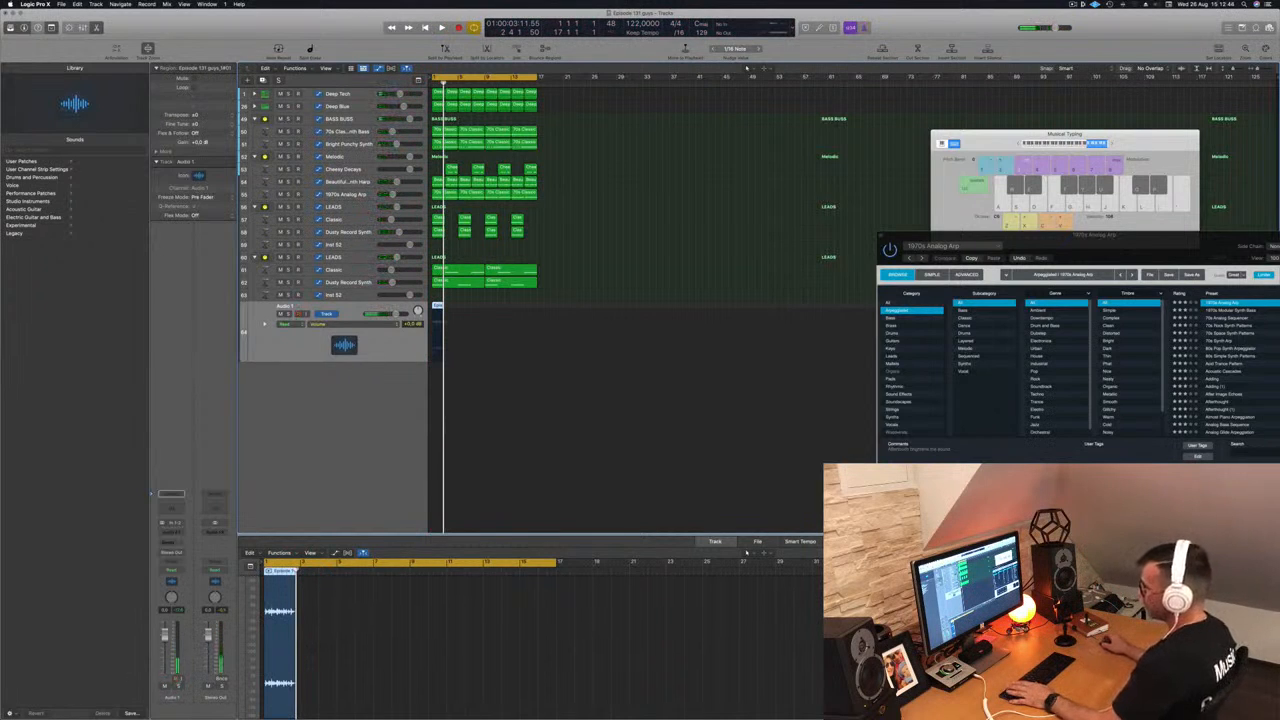
# Step: Play back the recorded audio take together with the loop from its start
pyautogui.press('Return')
pyautogui.press('space')
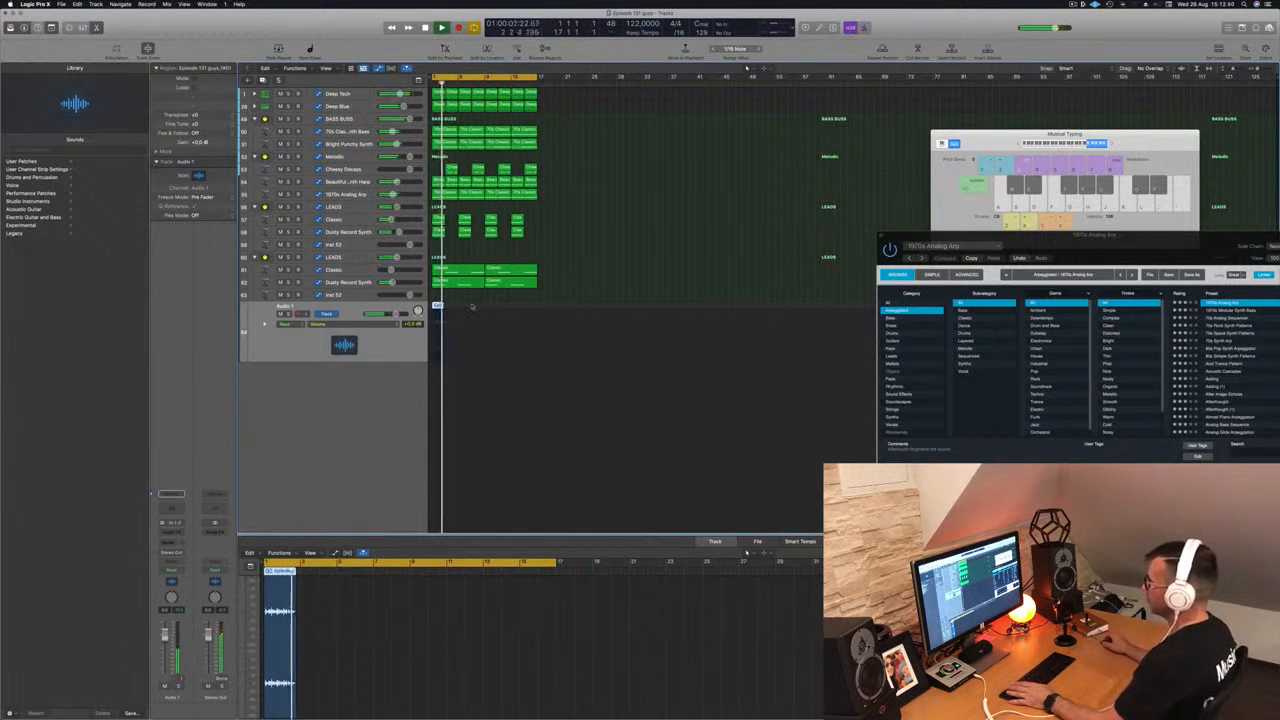
pyautogui.press('space')
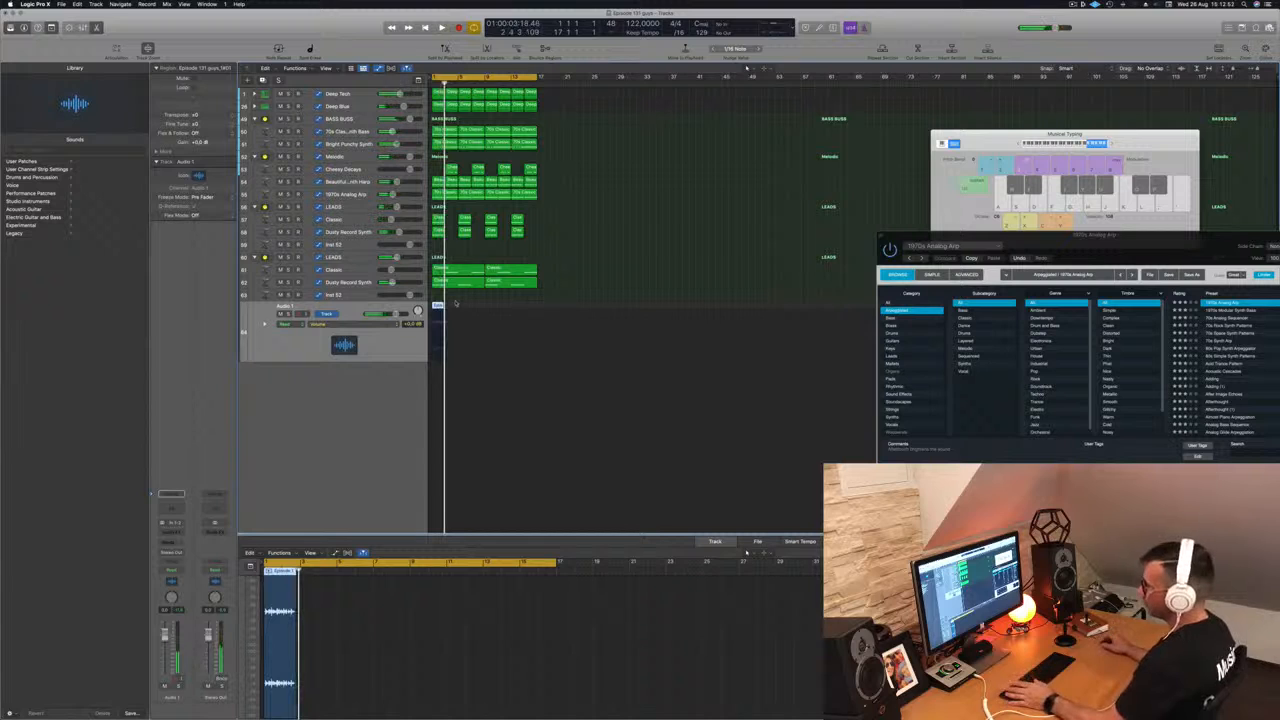
# Step: Rename the audio track to SINGER and set its input to Input 1
pyautogui.doubleClick(284, 307)
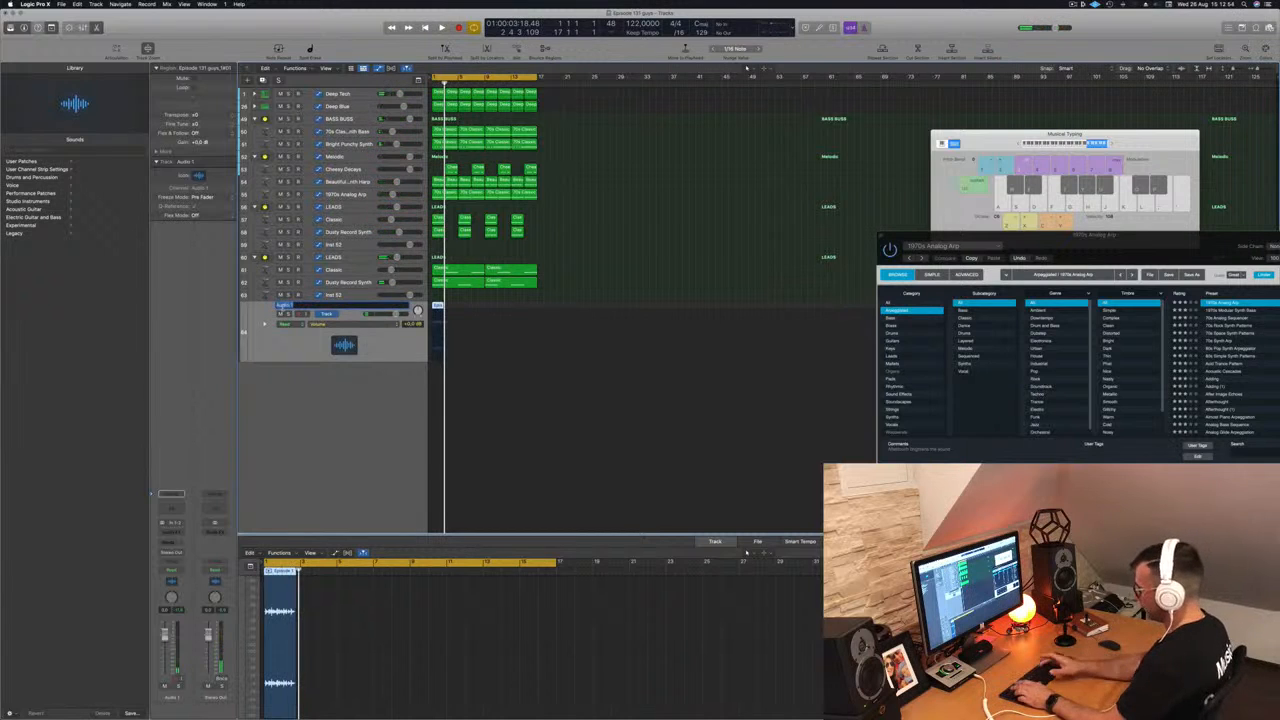
pyautogui.press('Return')
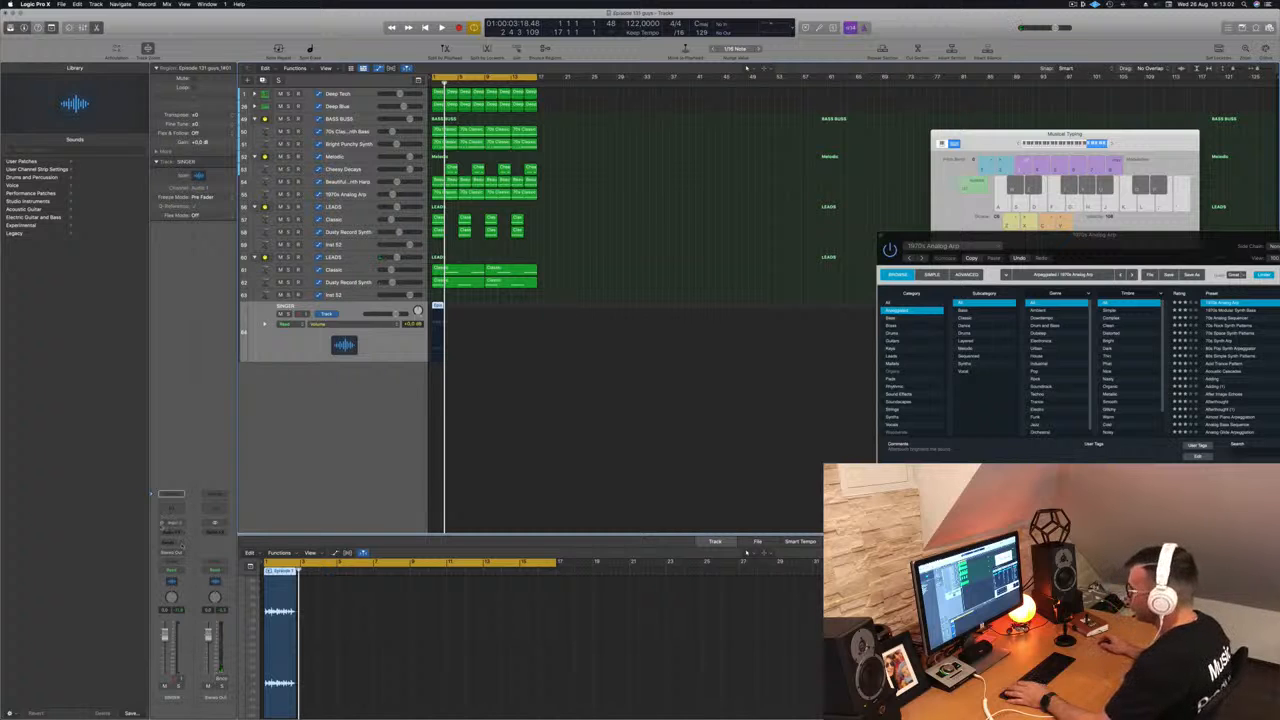
# Step: Replay the loop with the SINGER take and deselect the recorded region
pyautogui.press('space')
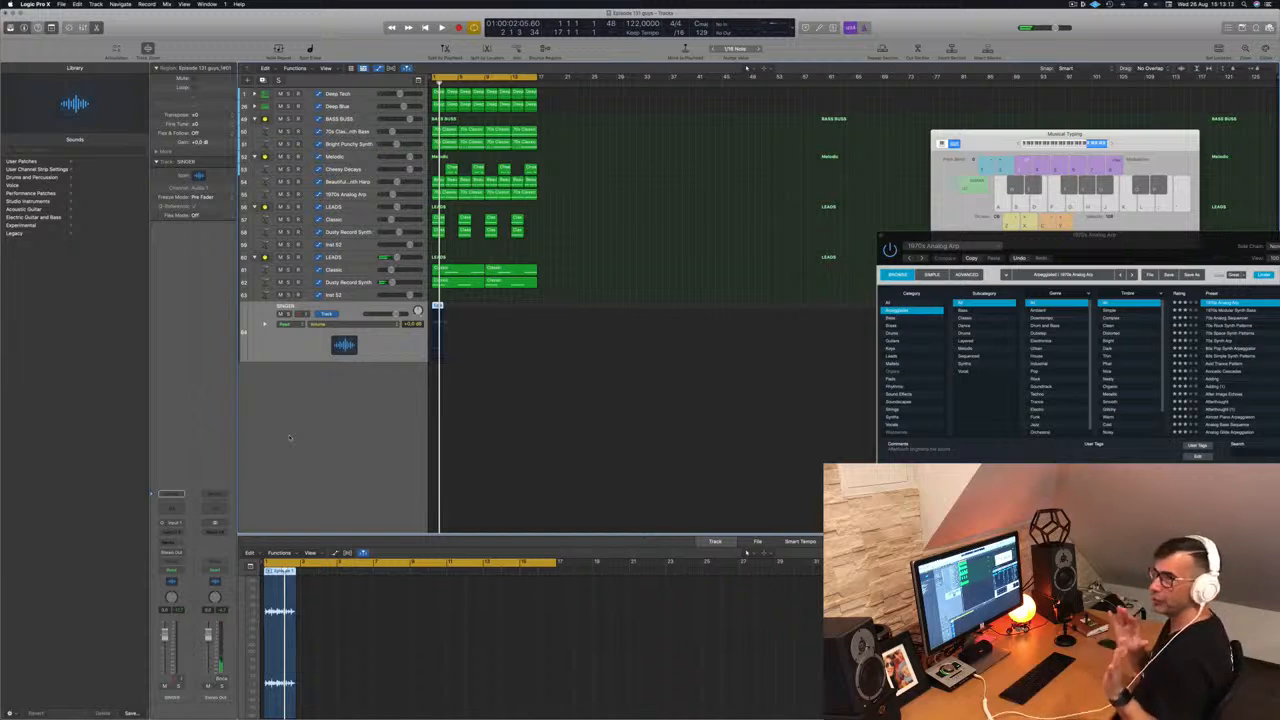
pyautogui.click(485, 425)
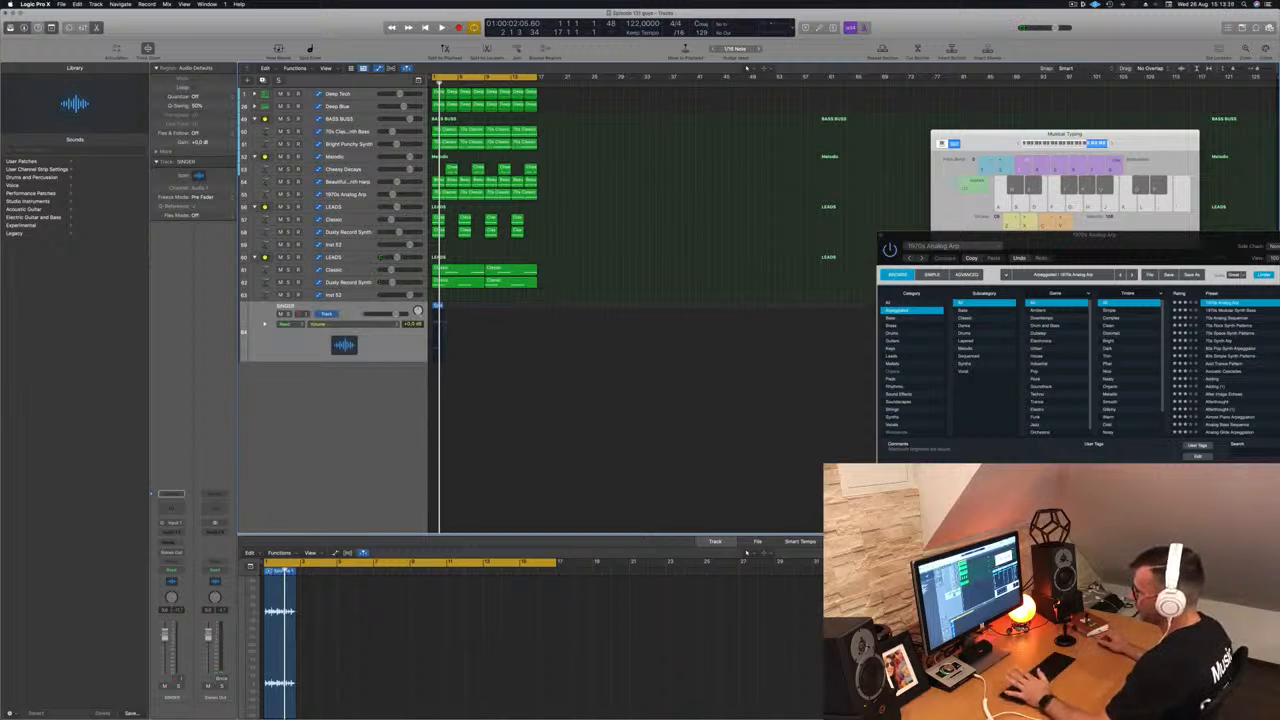
pyautogui.press('space')
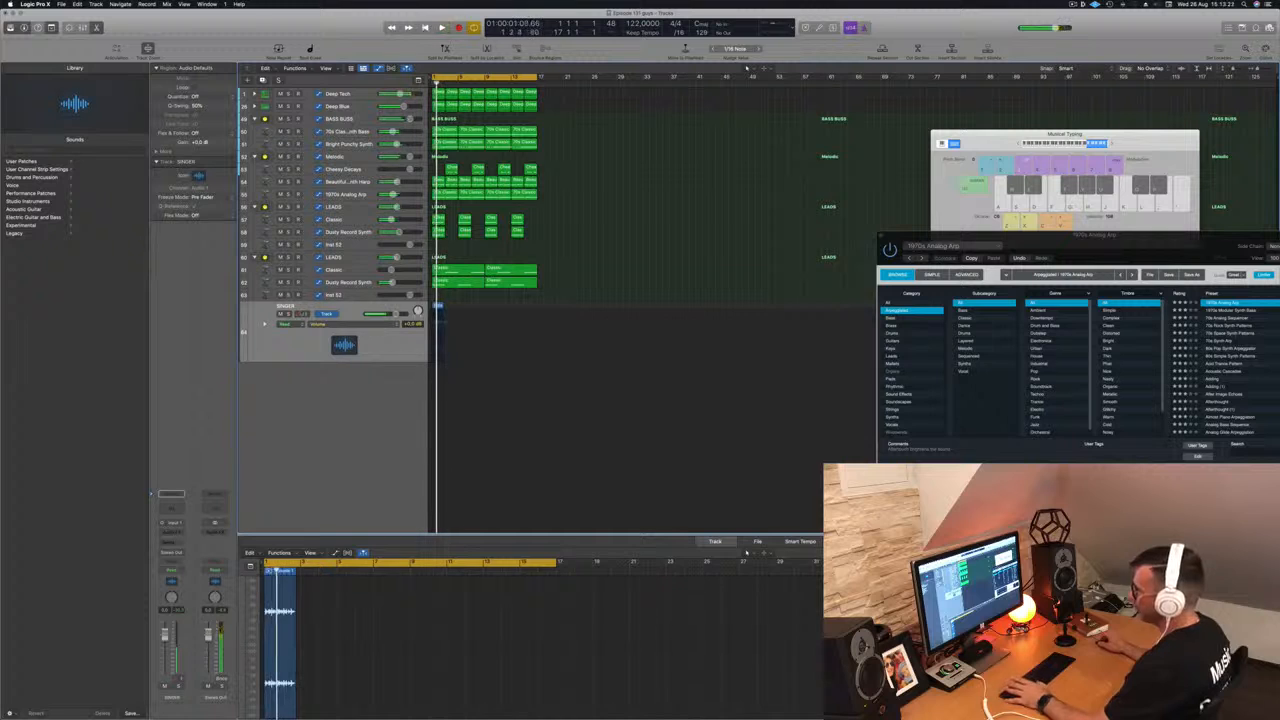
# Step: Mute the SINGER track and insert a stereo Compressor on the Stereo Out channel, using the Vintage Opto model
pyautogui.click(281, 314)
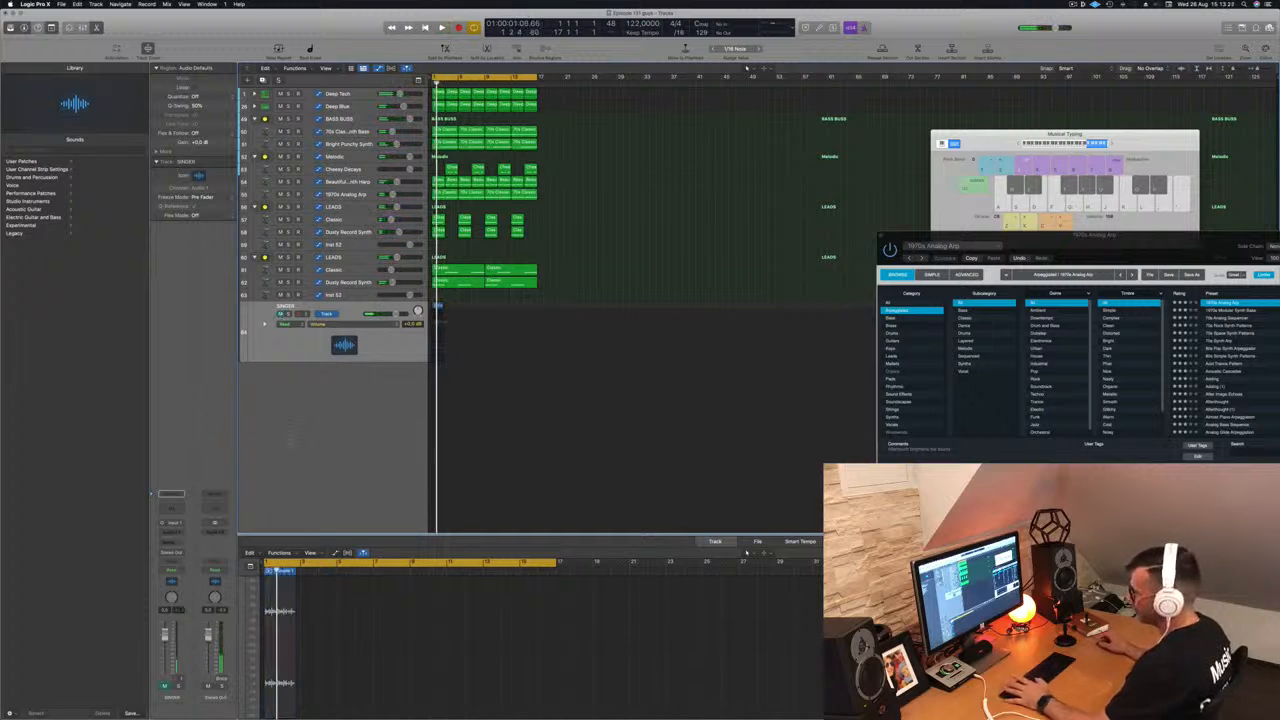
pyautogui.press('Return')
pyautogui.click(210, 531)
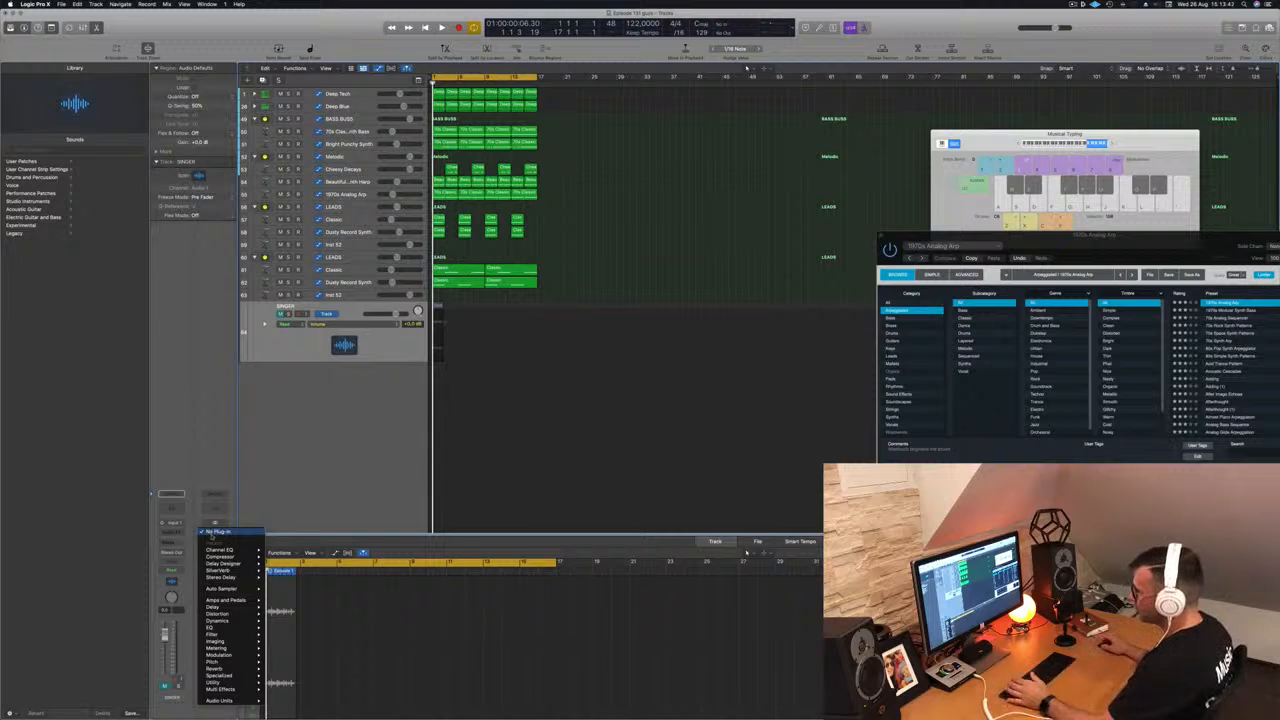
pyautogui.moveTo(215, 556)
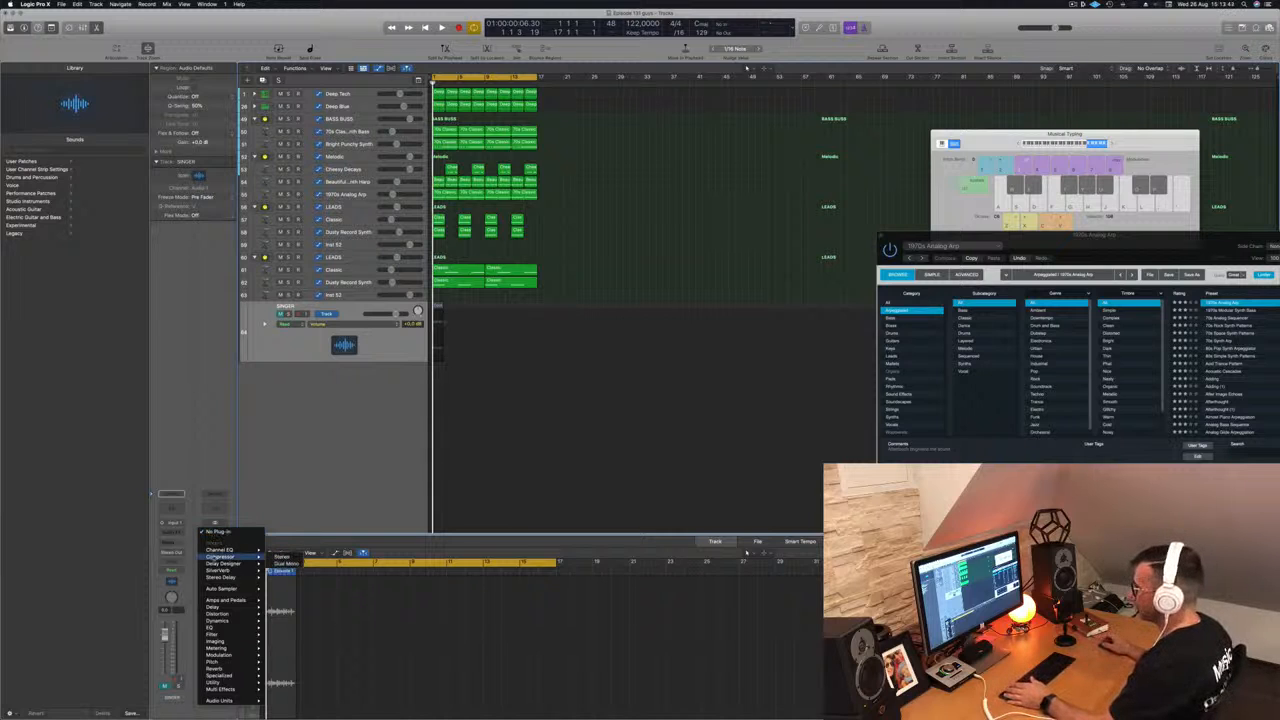
pyautogui.click(286, 557)
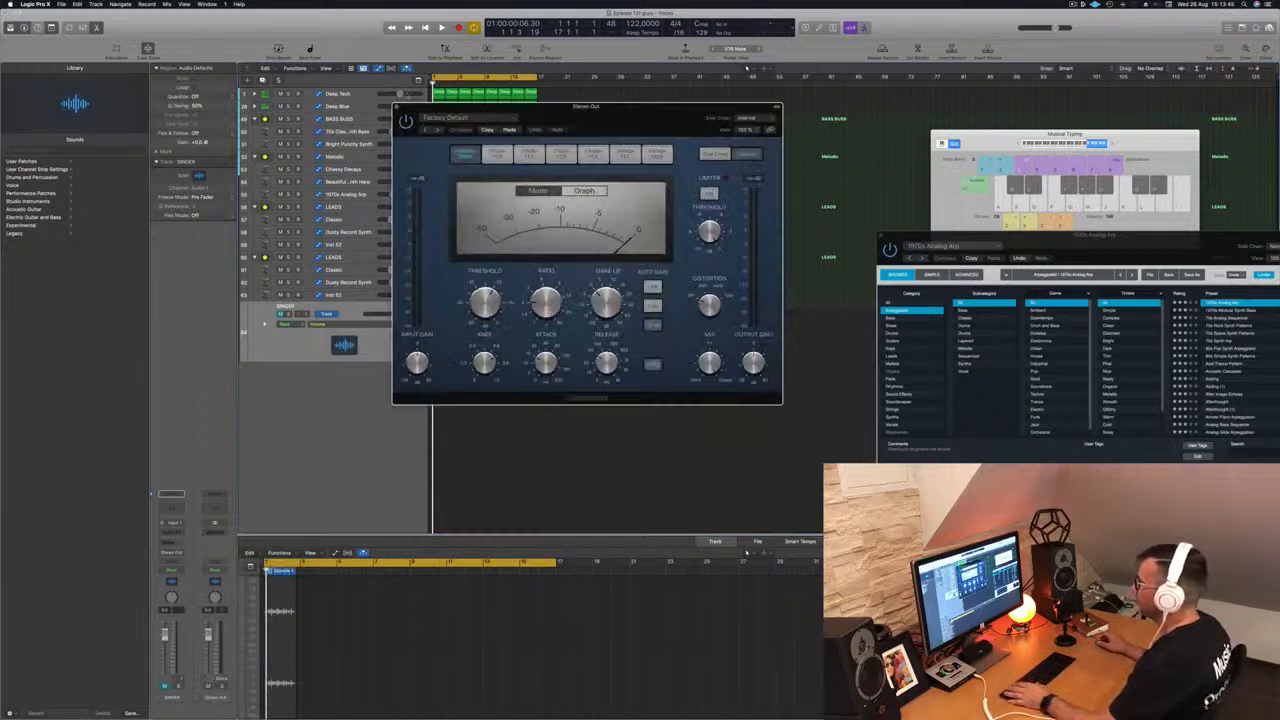
pyautogui.click(665, 155)
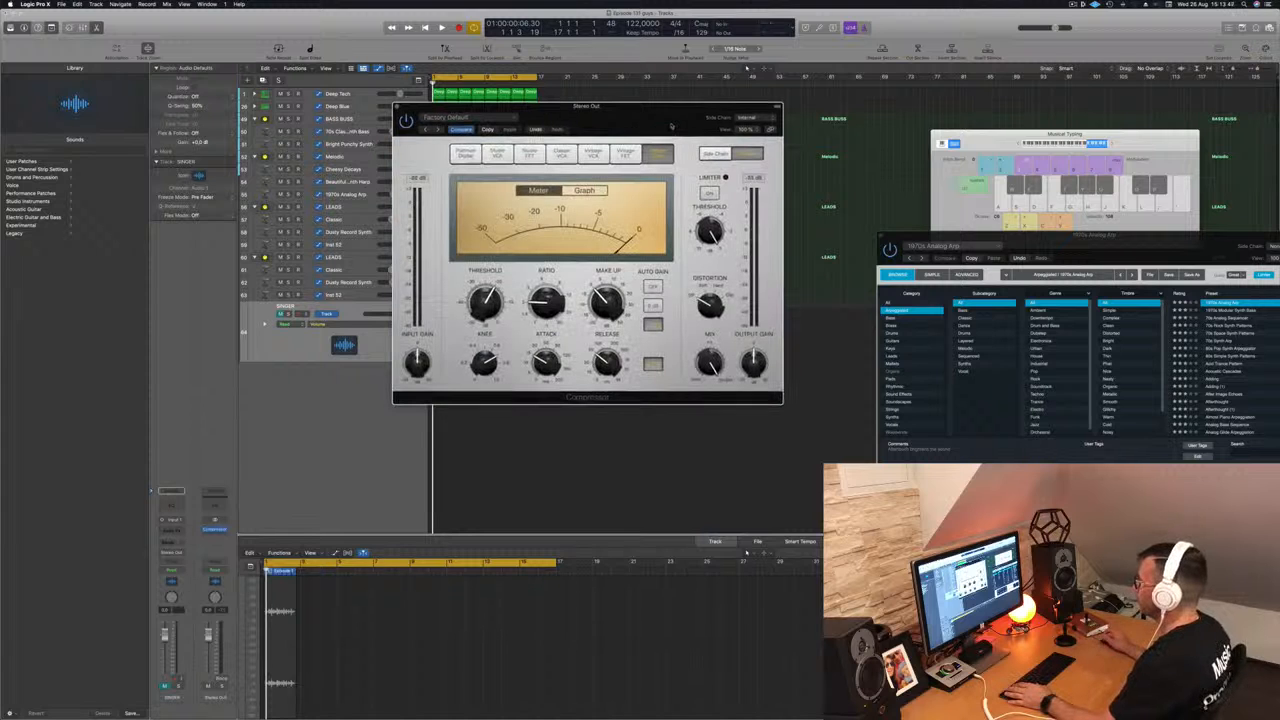
# Step: Play the loop and lower the Stereo Out Compressor's threshold to about -27 dB, moving its window clear of the tracks
pyautogui.press('space')
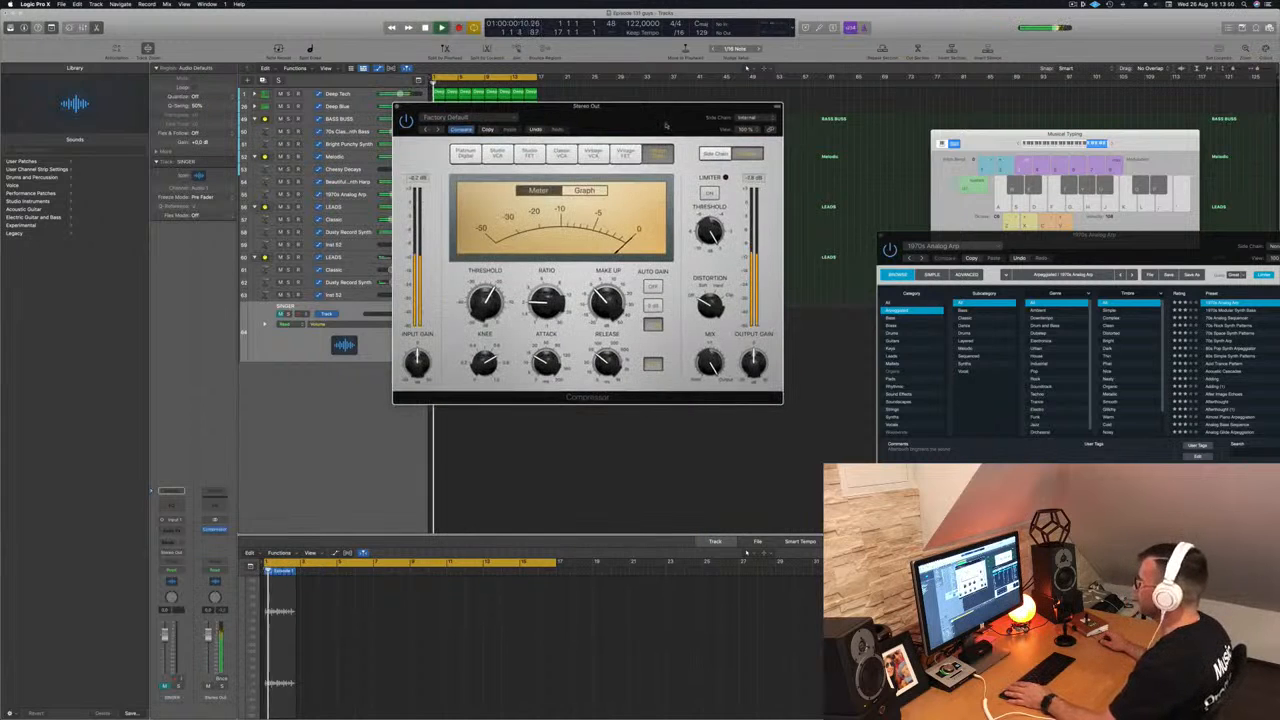
pyautogui.moveTo(630, 110); pyautogui.dragTo(652, 164)
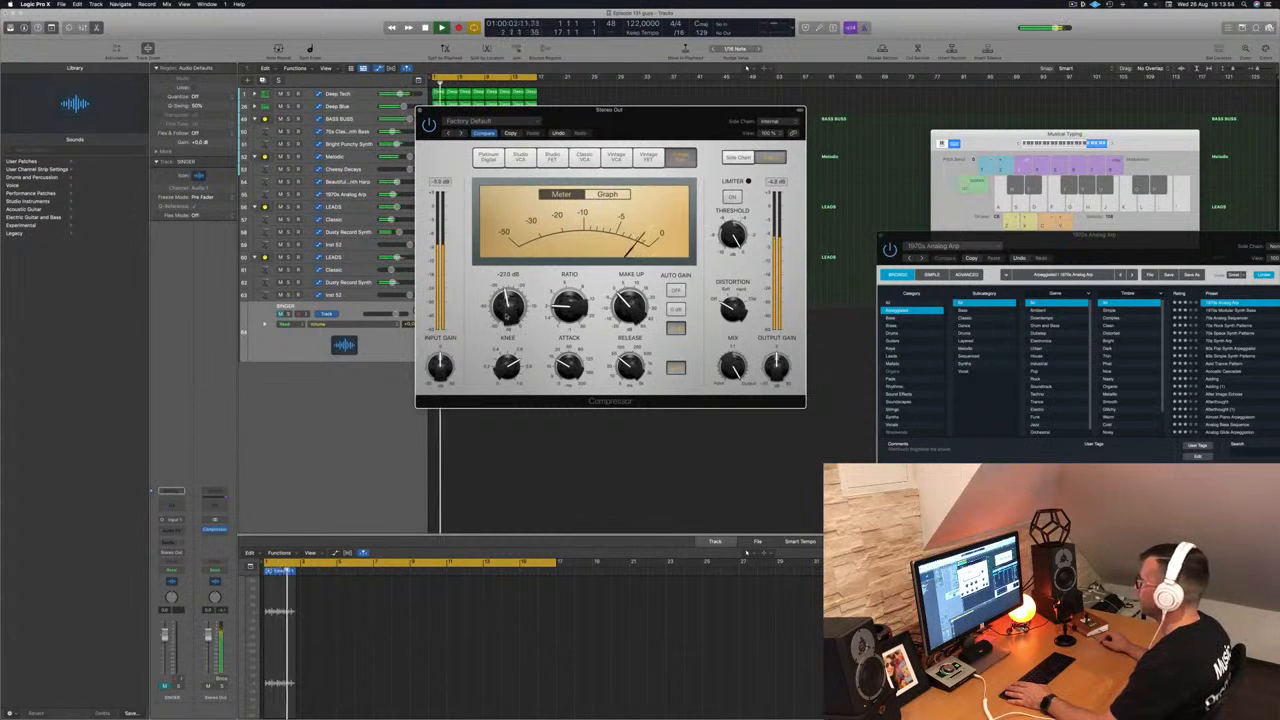
pyautogui.moveTo(610, 110); pyautogui.dragTo(824, 127)
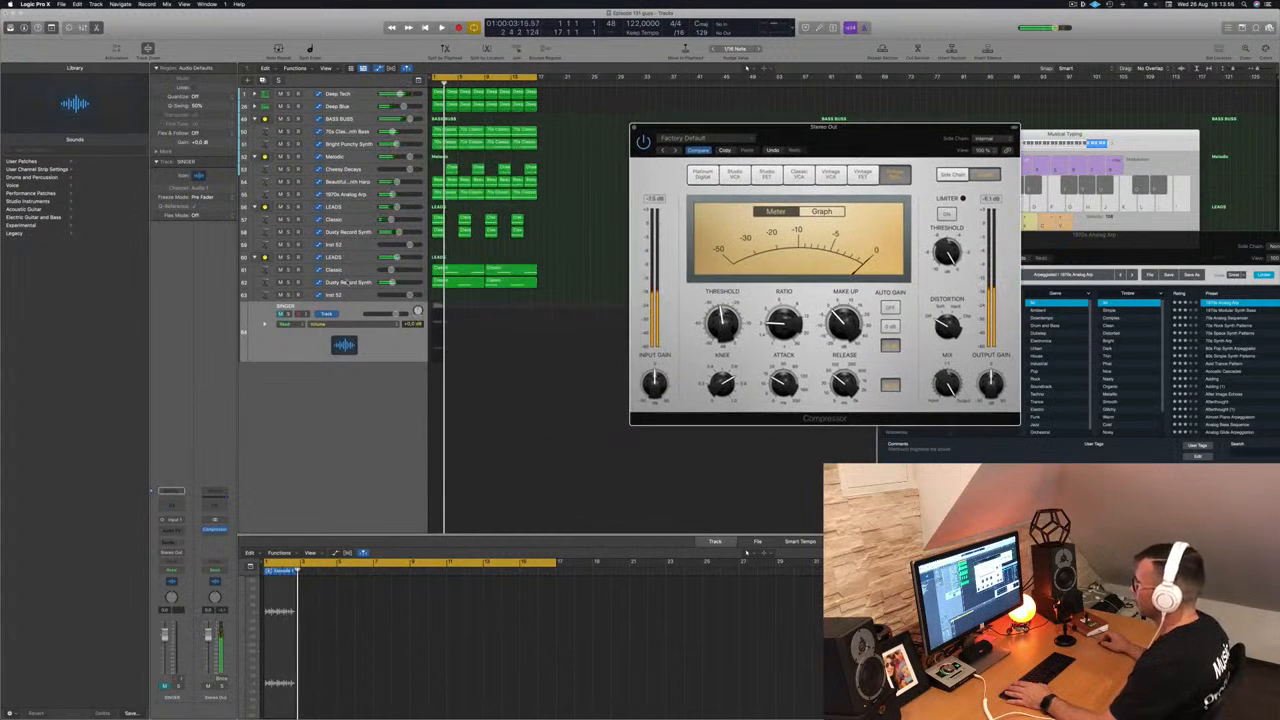
# Step: Lower the Classic and Dusty Record Synth volumes in the second LEADS stack while the loop plays
pyautogui.click(347, 282)
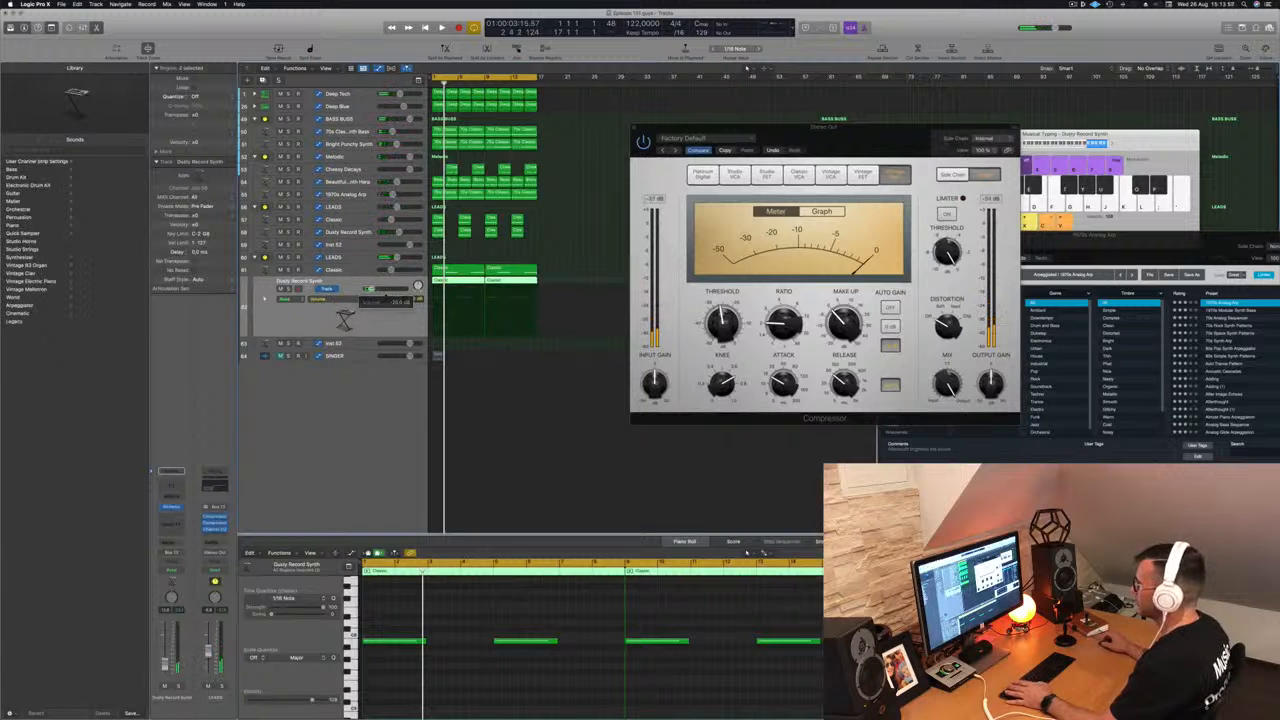
pyautogui.press('space')
pyautogui.moveTo(391, 270); pyautogui.dragTo(387, 270)
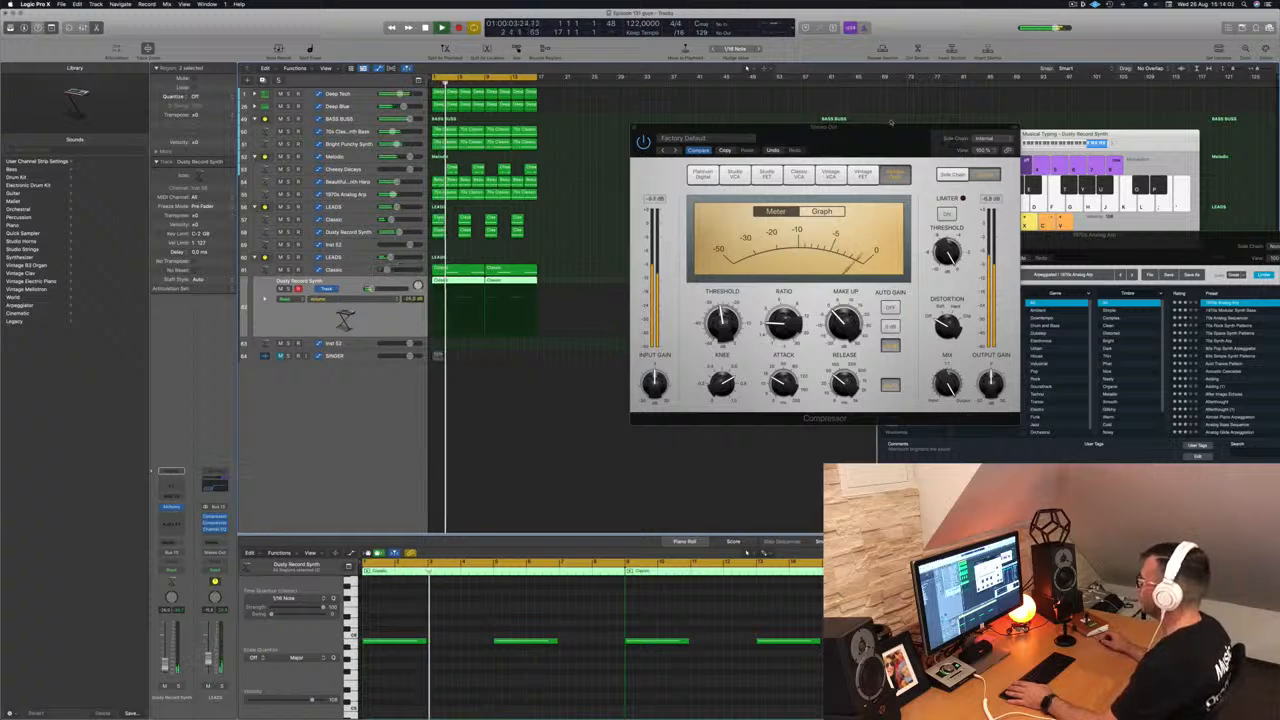
pyautogui.moveTo(890, 121); pyautogui.dragTo(806, 127)
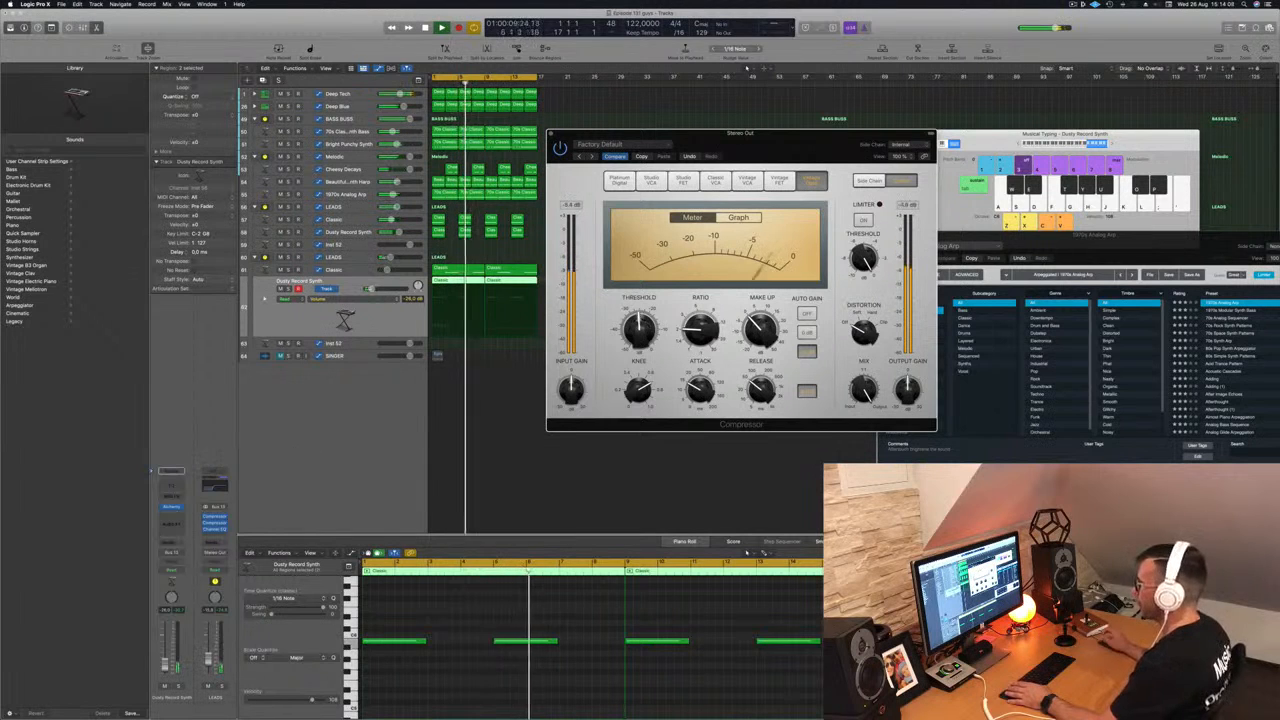
pyautogui.click(349, 432)
pyautogui.press('space')
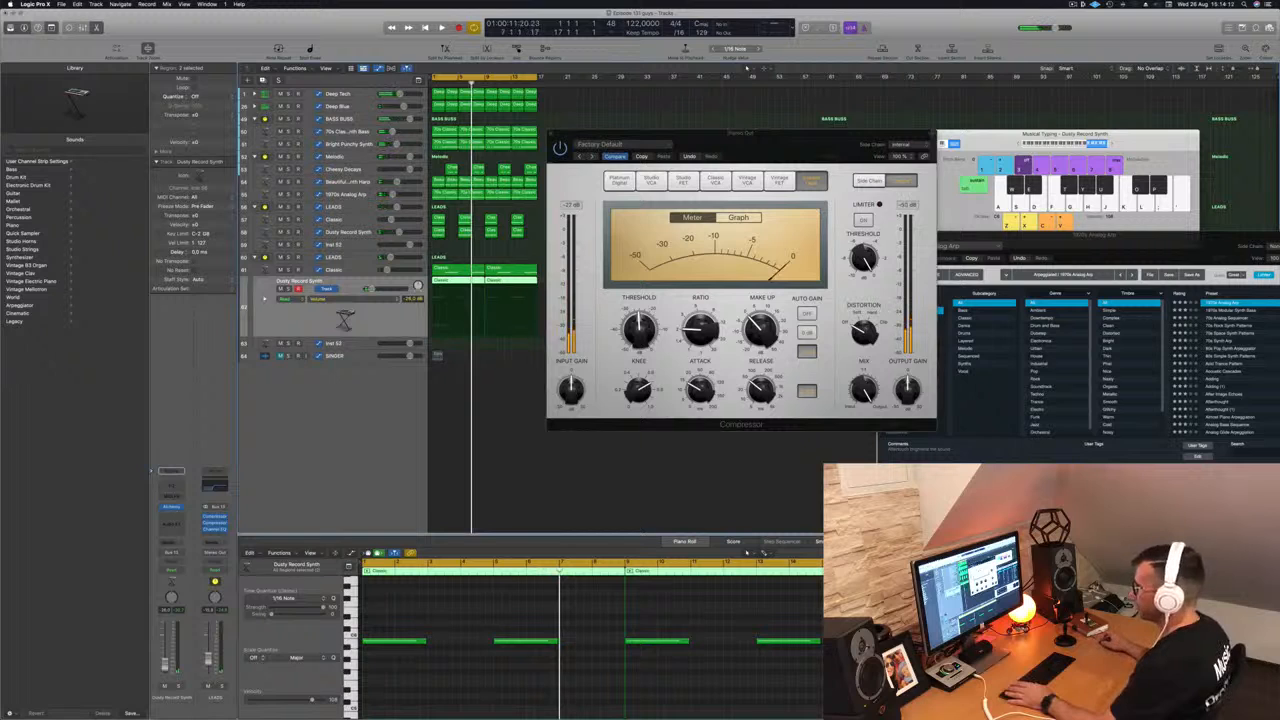
# Step: Show the Stereo Out channel as its own track below SINGER, select it and play the loop
pyautogui.click(326, 92)
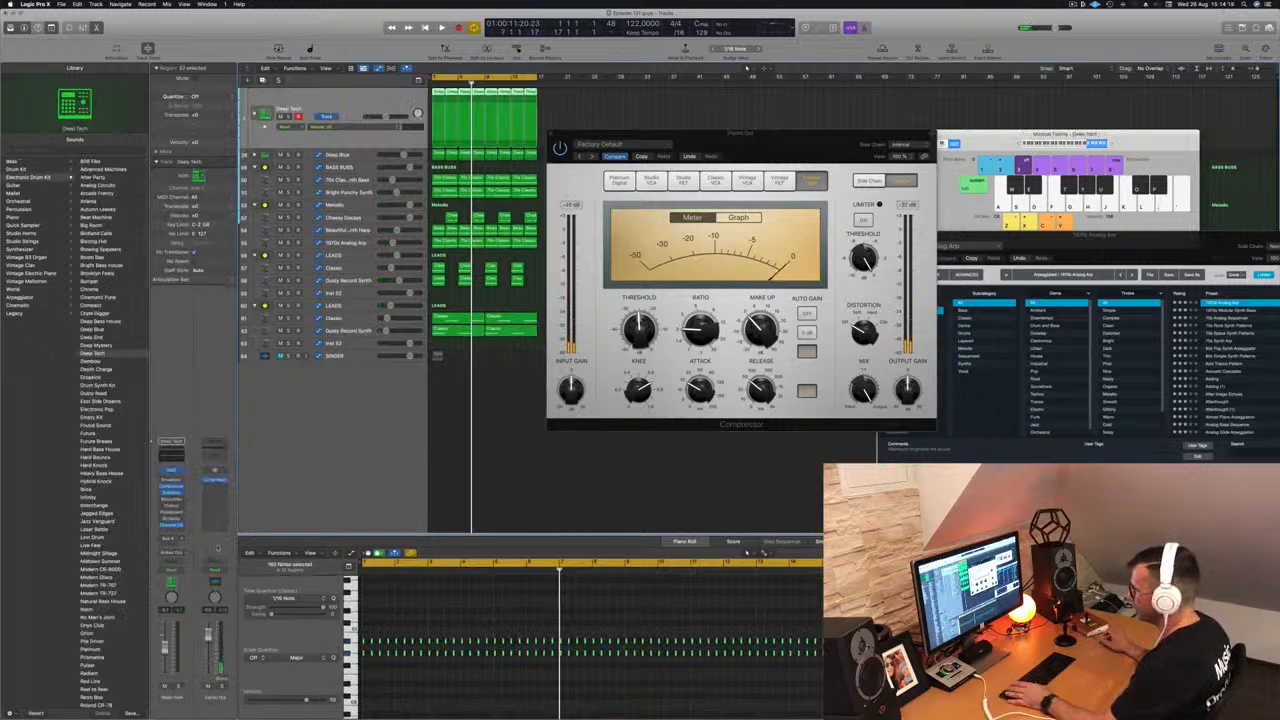
pyautogui.rightClick(216, 546)
pyautogui.click(225, 548)
pyautogui.rightClick(219, 697)
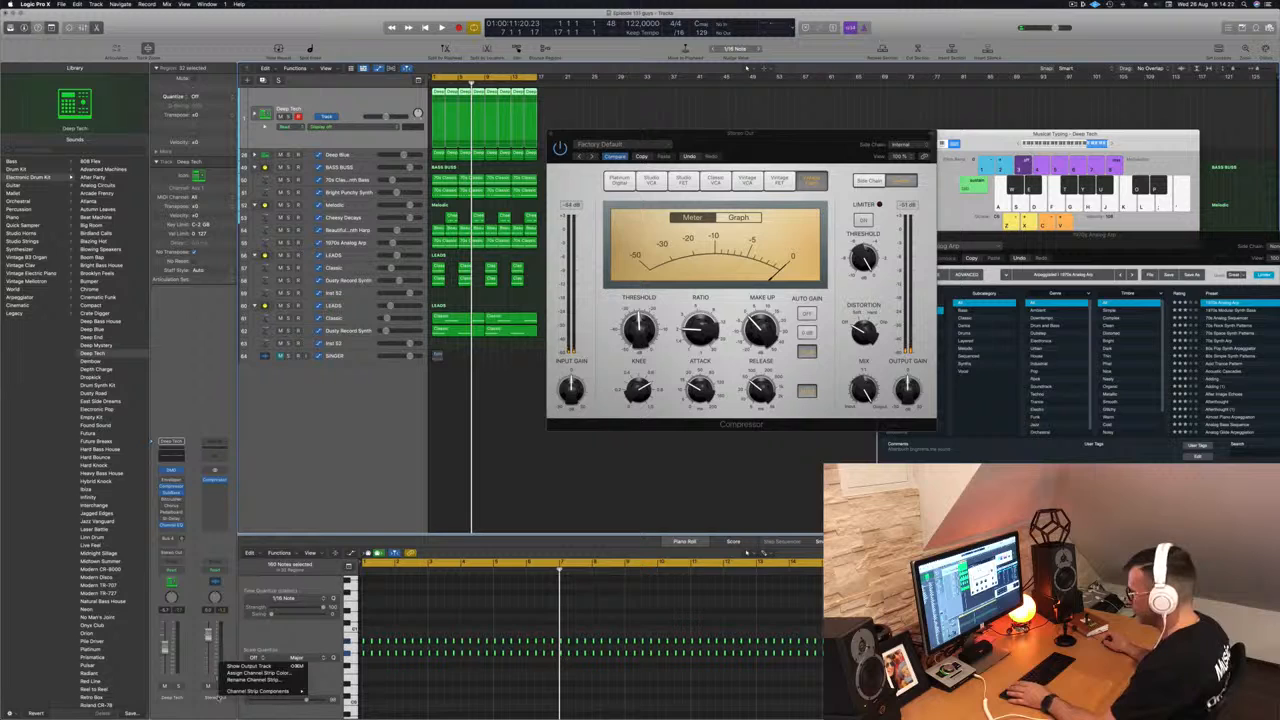
pyautogui.click(250, 665)
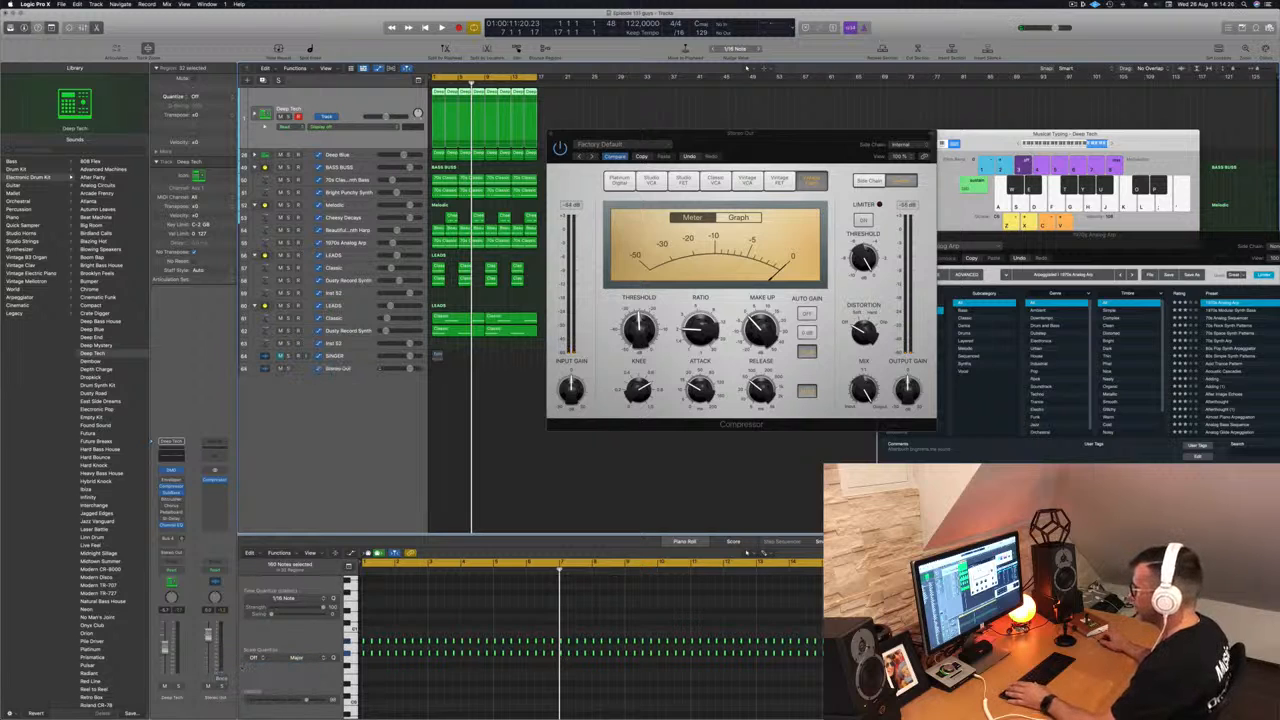
pyautogui.click(354, 369)
pyautogui.moveTo(364, 373); pyautogui.dragTo(363, 429)
pyautogui.press('space')
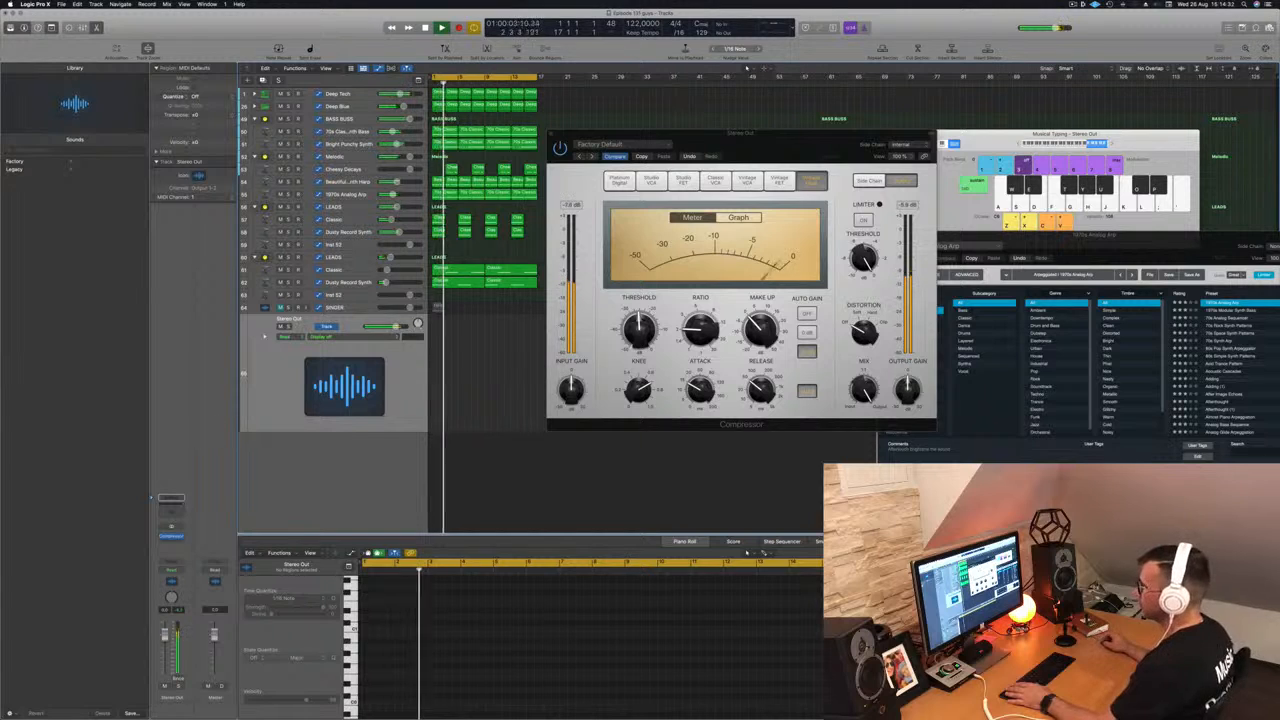
# Step: Insert a stereo Limiter after the Compressor on the Stereo Out channel
pyautogui.click(173, 541)
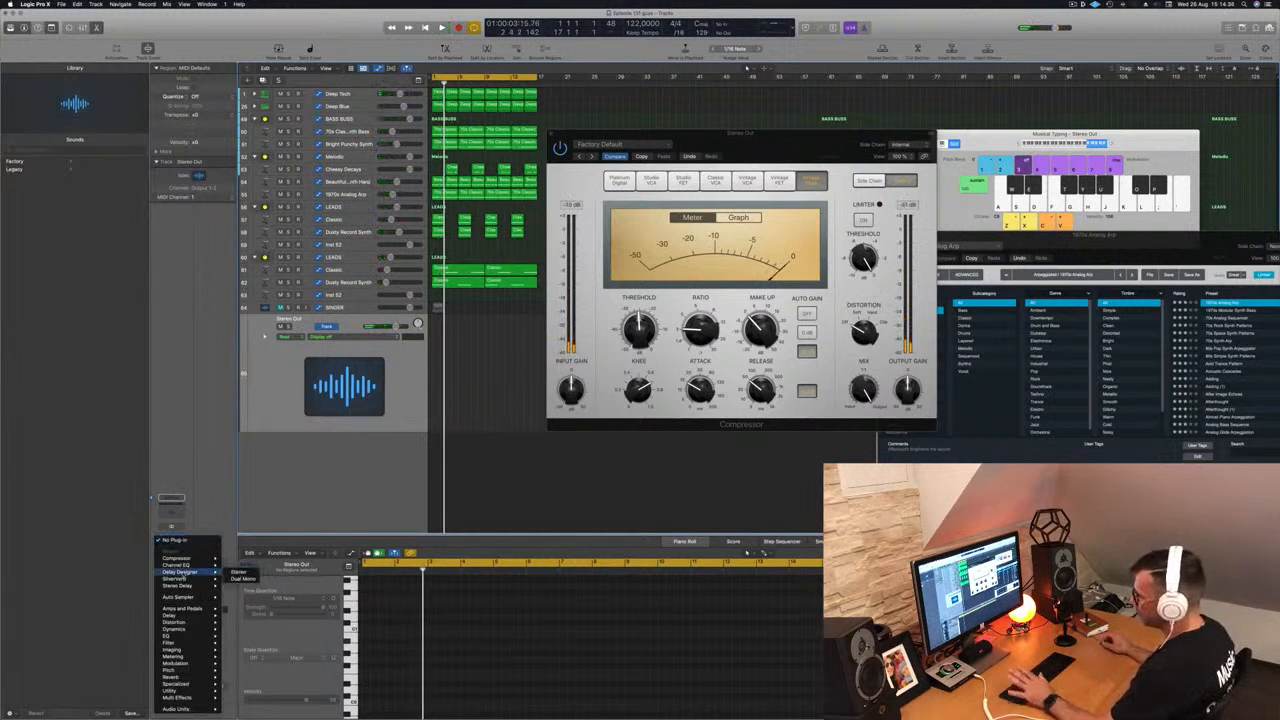
pyautogui.moveTo(193, 632)
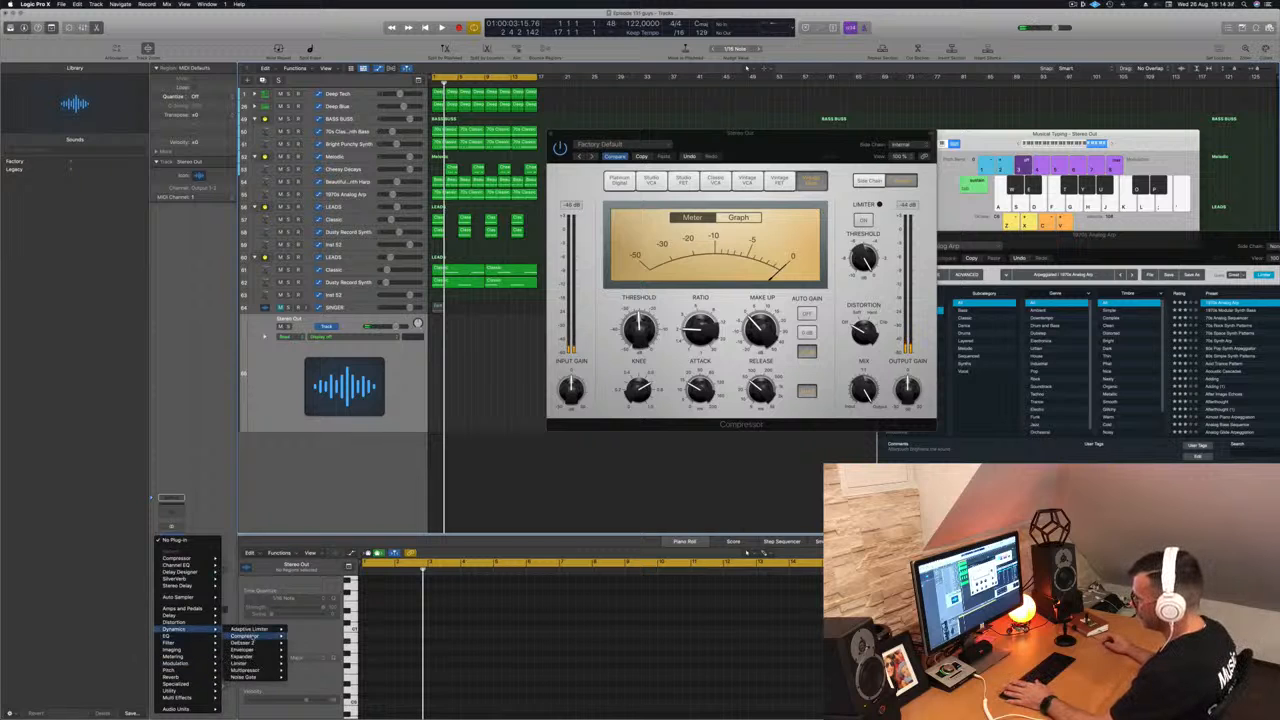
pyautogui.moveTo(250, 664)
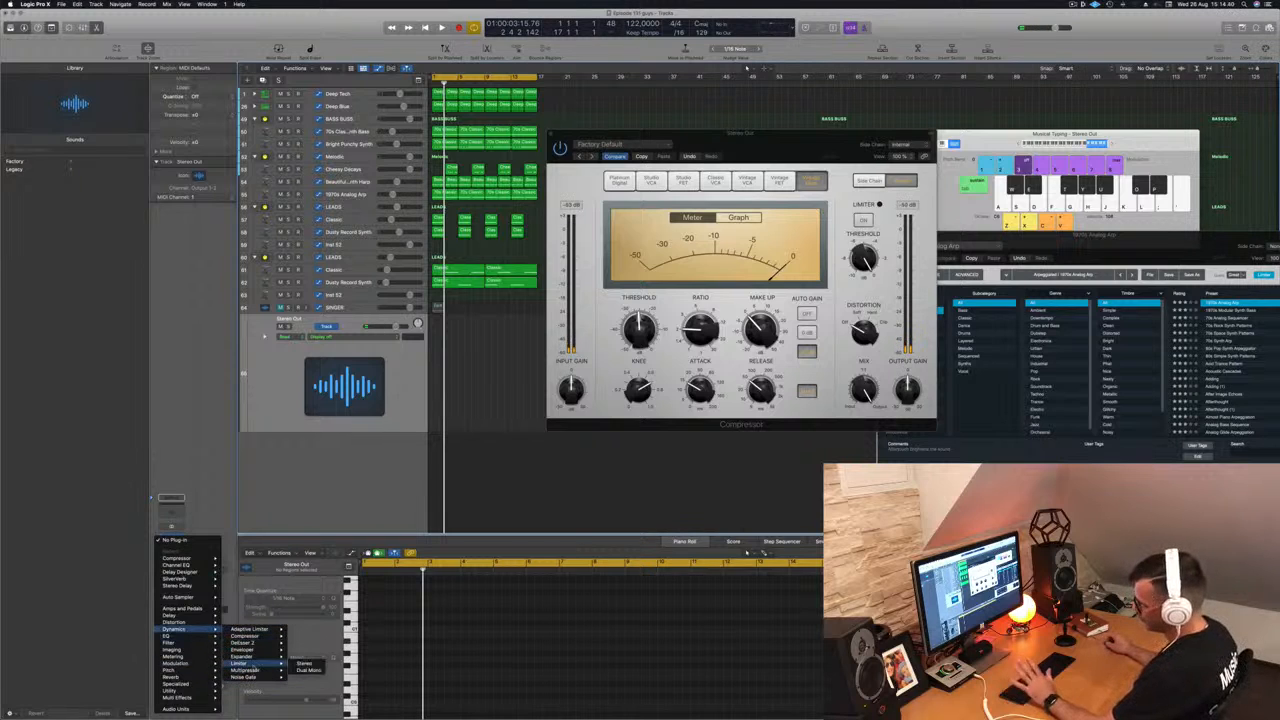
pyautogui.click(304, 664)
# Step: Raise the Limiter's gain to +5.5 dB while listening to the loop
pyautogui.press('space')
pyautogui.moveTo(532, 283); pyautogui.dragTo(534, 274)
pyautogui.press('space')
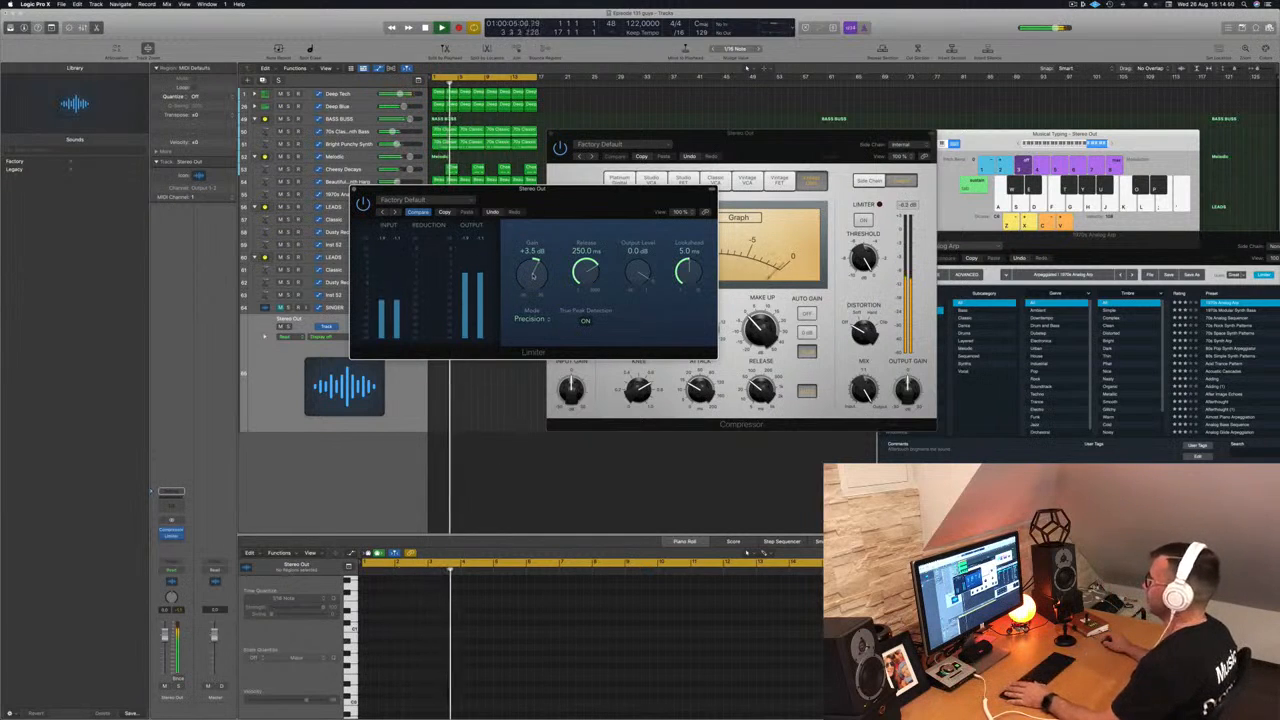
pyautogui.moveTo(533, 275); pyautogui.dragTo(536, 264)
pyautogui.moveTo(561, 214); pyautogui.dragTo(823, 231)
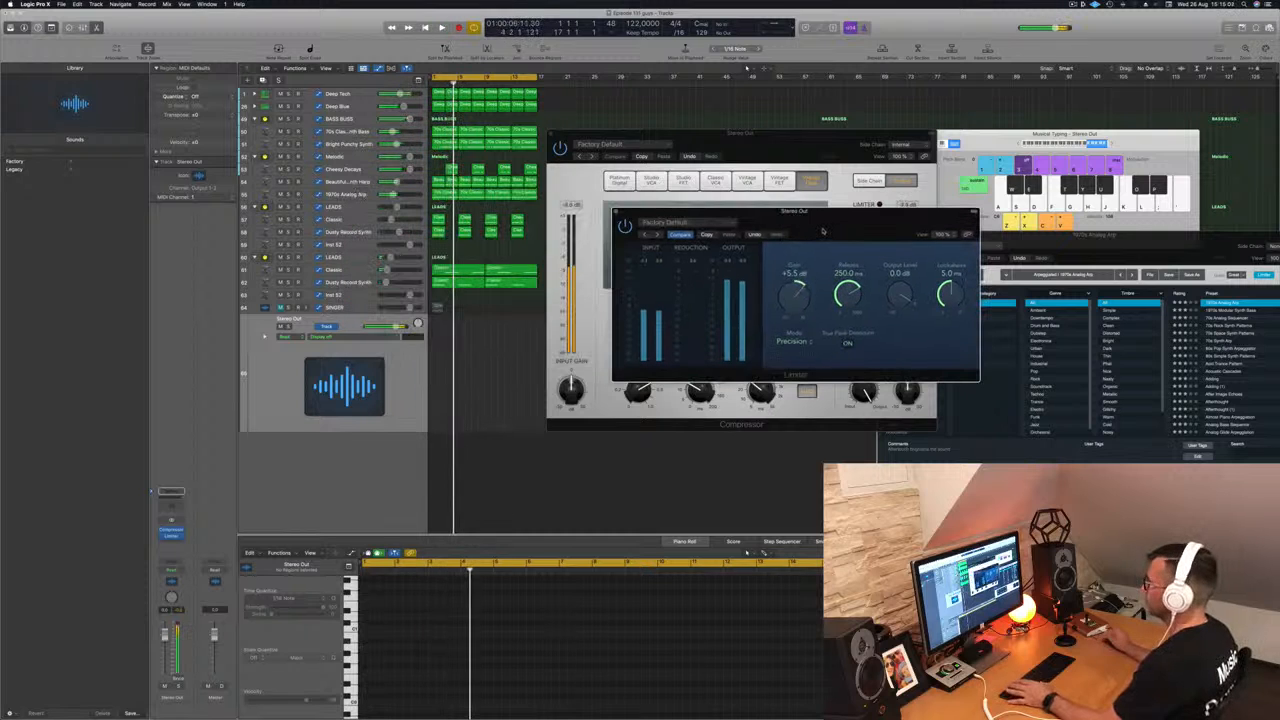
pyautogui.press('space')
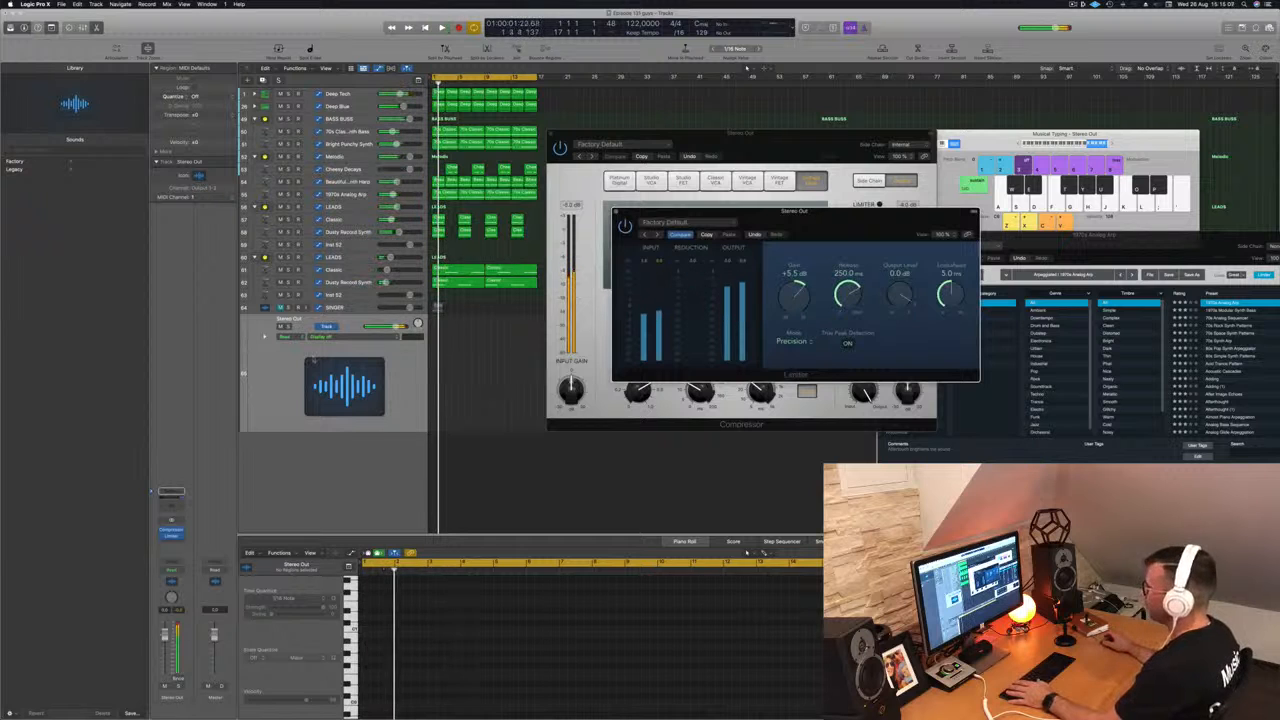
# Step: Insert a stereo Multipressor after the Limiter on Stereo Out and move its window clear of the other plug-ins
pyautogui.click(171, 541)
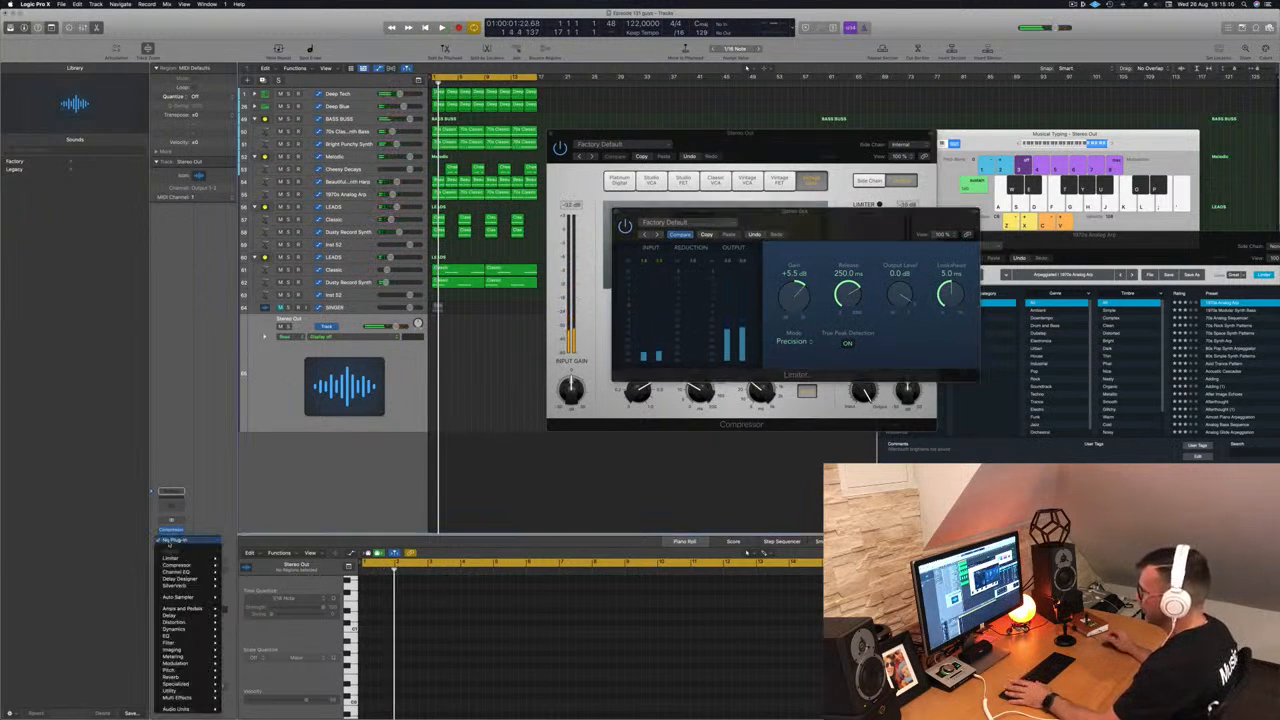
pyautogui.moveTo(182, 586)
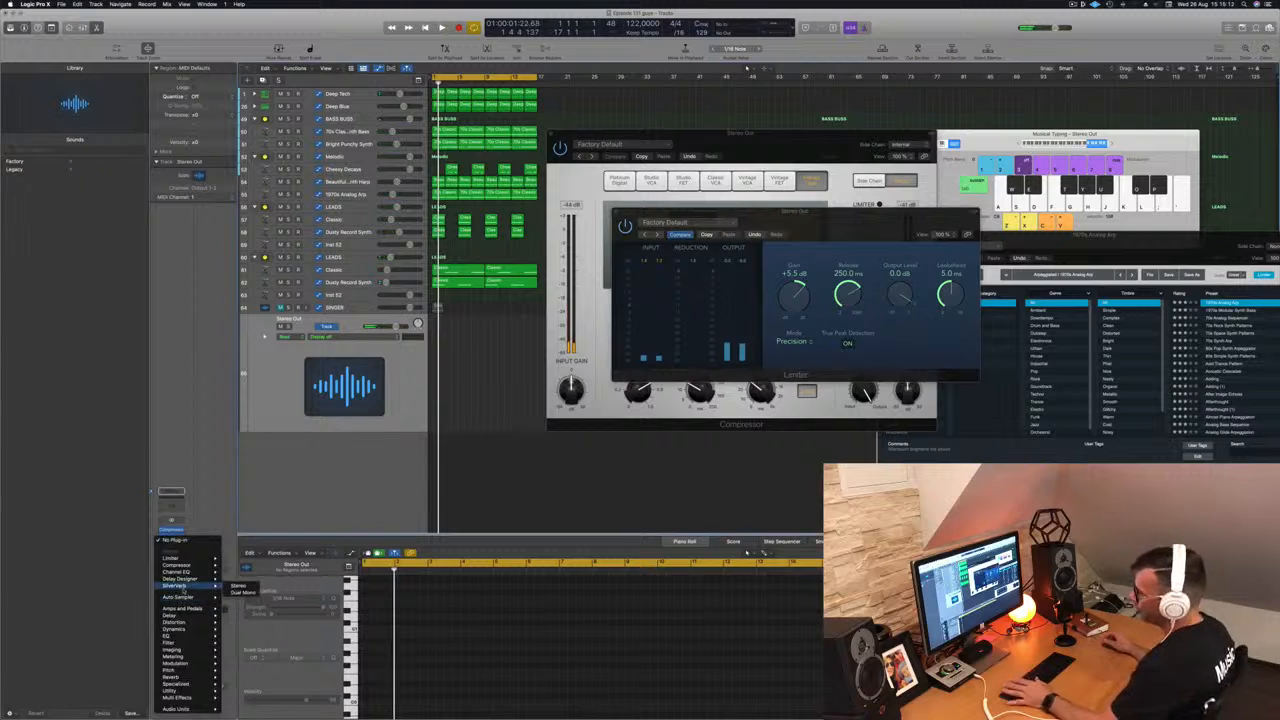
pyautogui.moveTo(192, 629)
pyautogui.moveTo(262, 671)
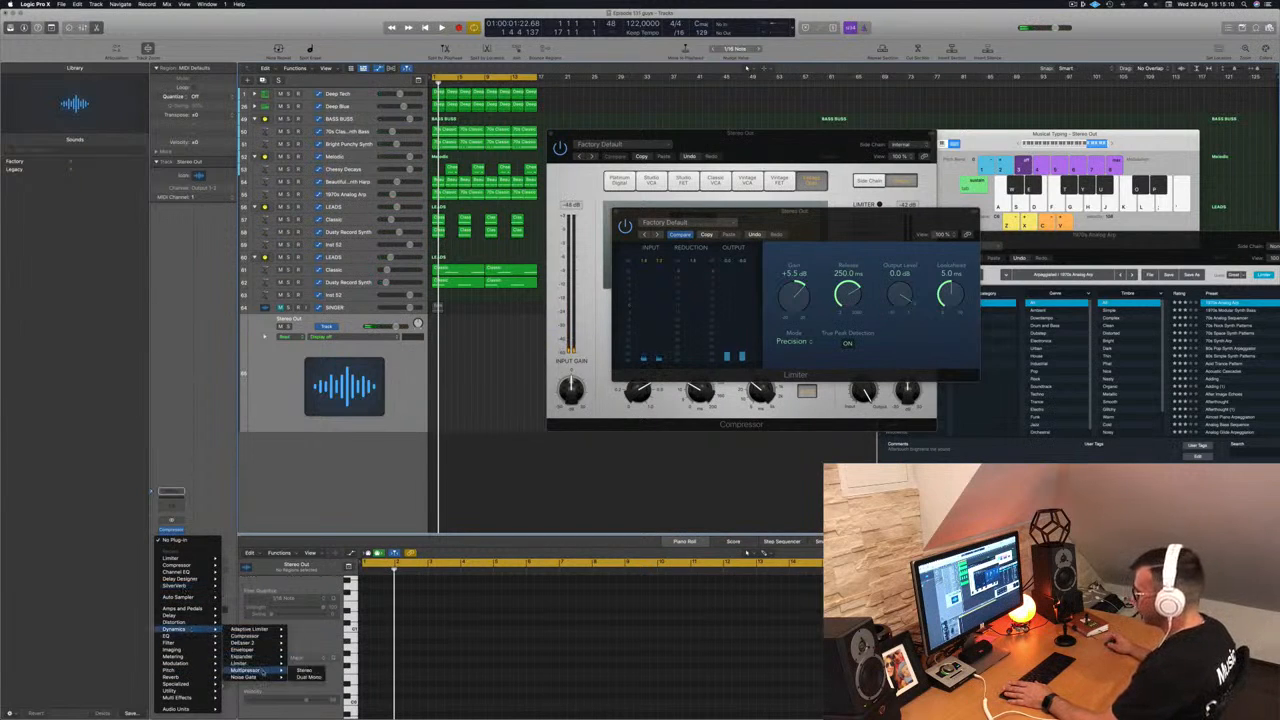
pyautogui.click(305, 670)
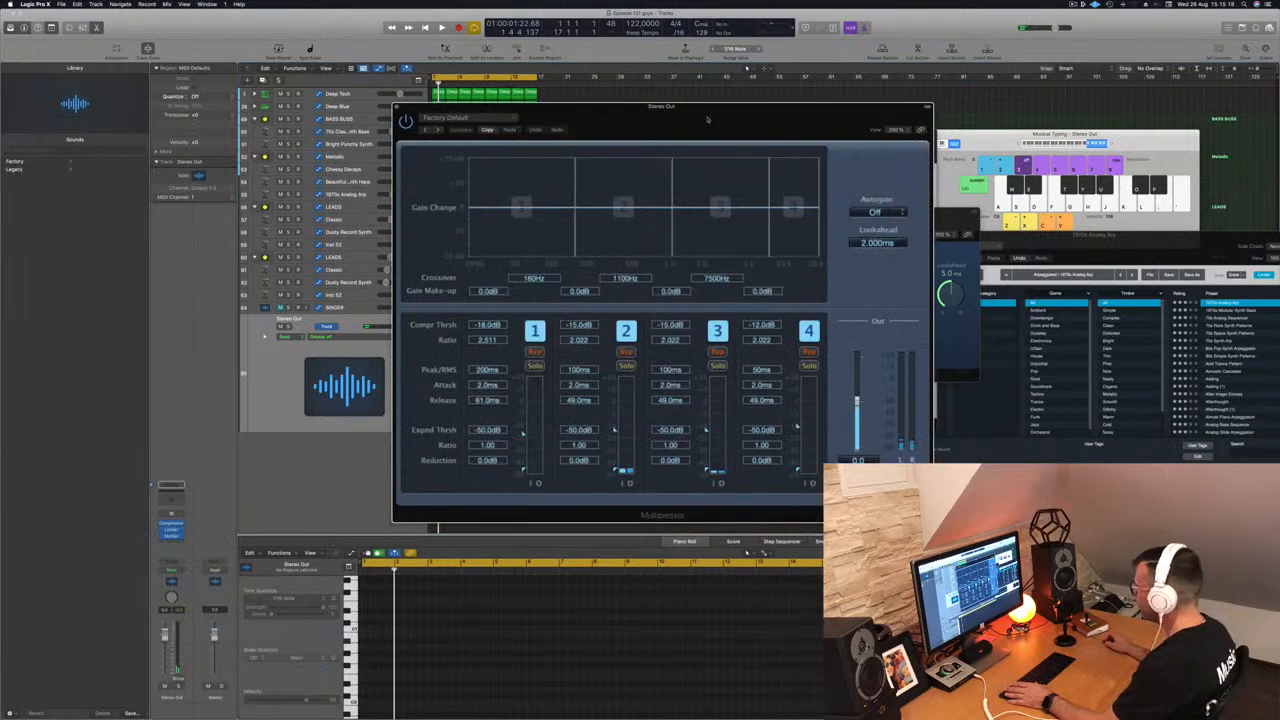
pyautogui.moveTo(696, 121); pyautogui.dragTo(604, 106)
# Step: Set the Multipressor's compression thresholds for bands 1 to 4 to -13, -17.5, -26.5 and -33.5 dB during playback, and close its window
pyautogui.press('space')
pyautogui.press('space')
pyautogui.press('space')
pyautogui.moveTo(431, 418); pyautogui.dragTo(431, 411)
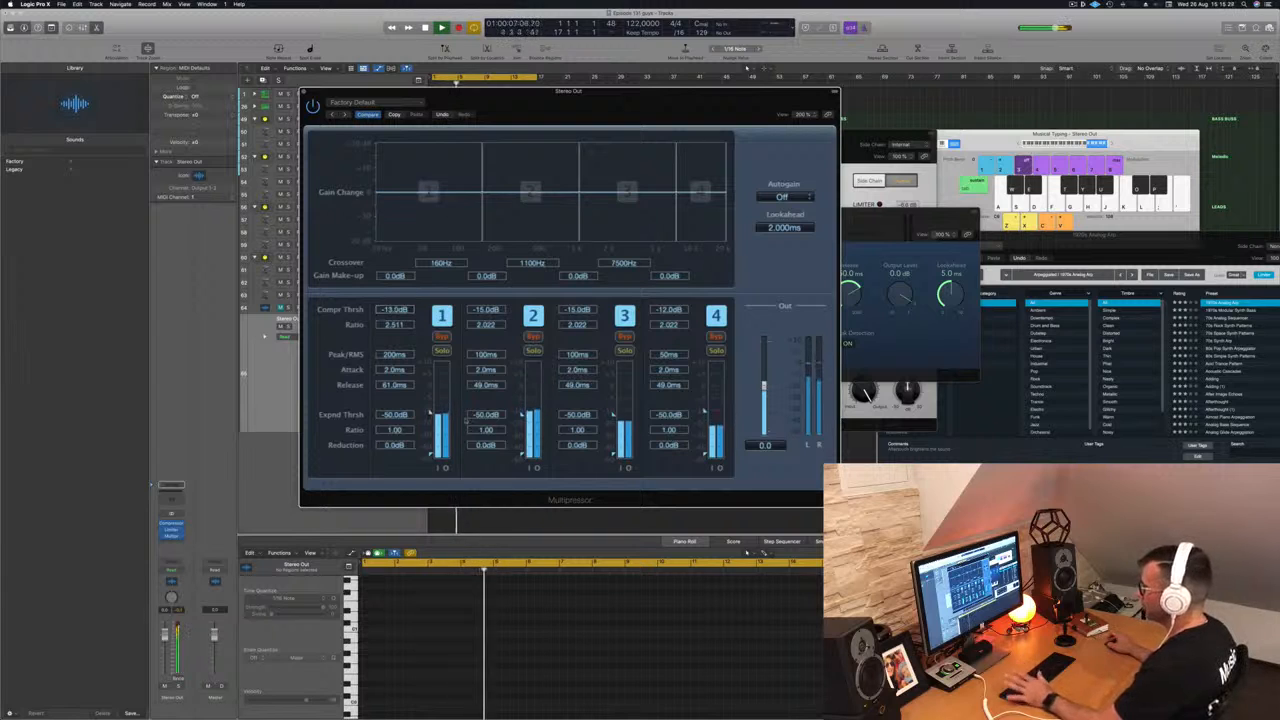
pyautogui.moveTo(521, 416); pyautogui.dragTo(521, 419)
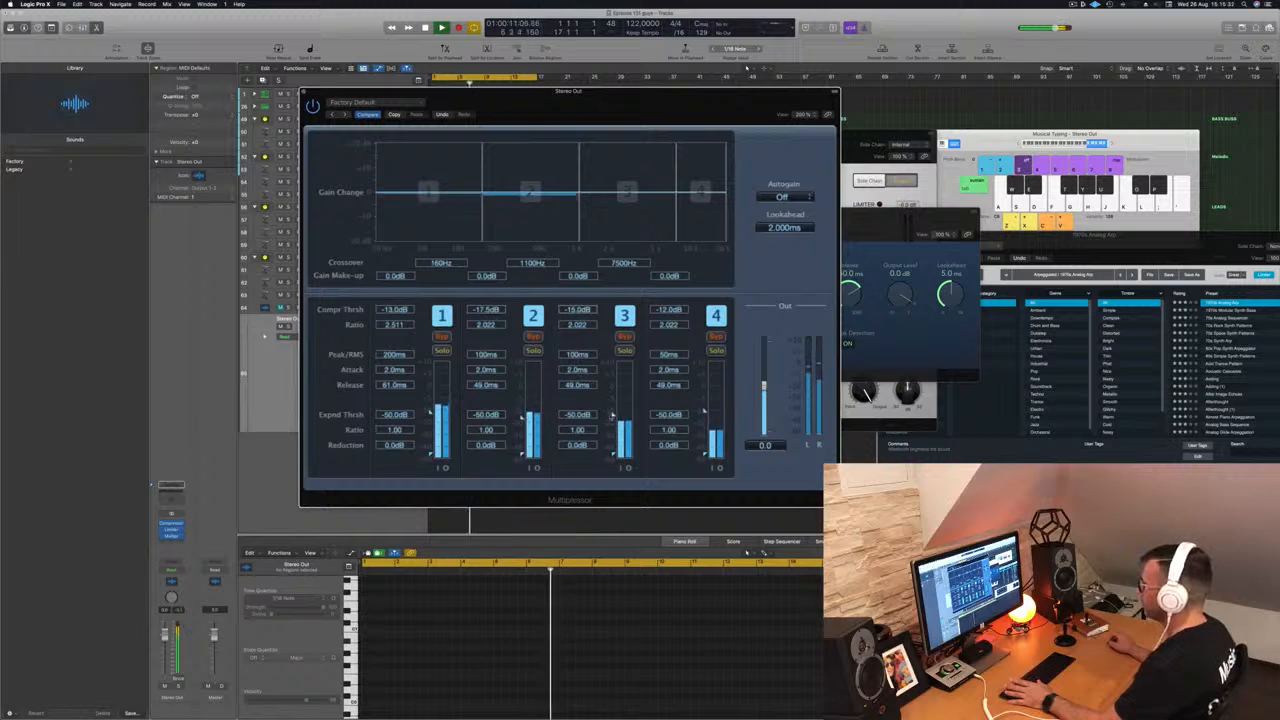
pyautogui.moveTo(613, 414); pyautogui.dragTo(613, 428)
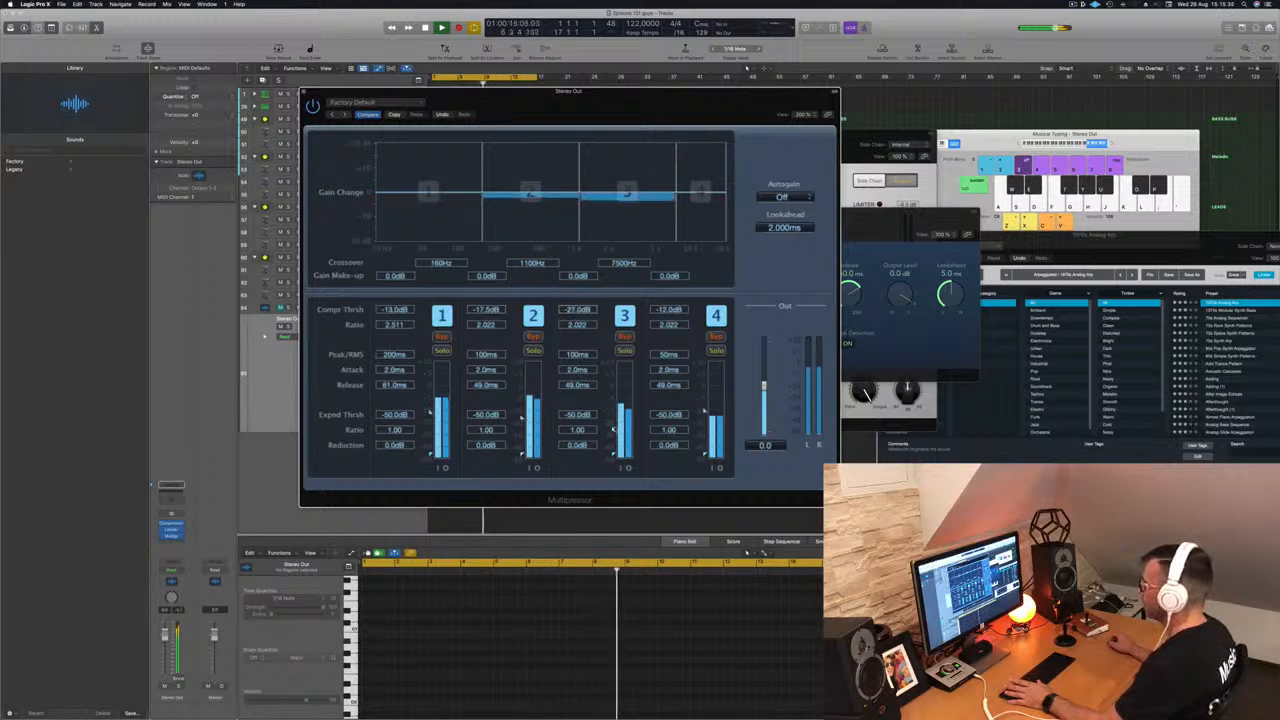
pyautogui.moveTo(702, 411); pyautogui.dragTo(705, 437)
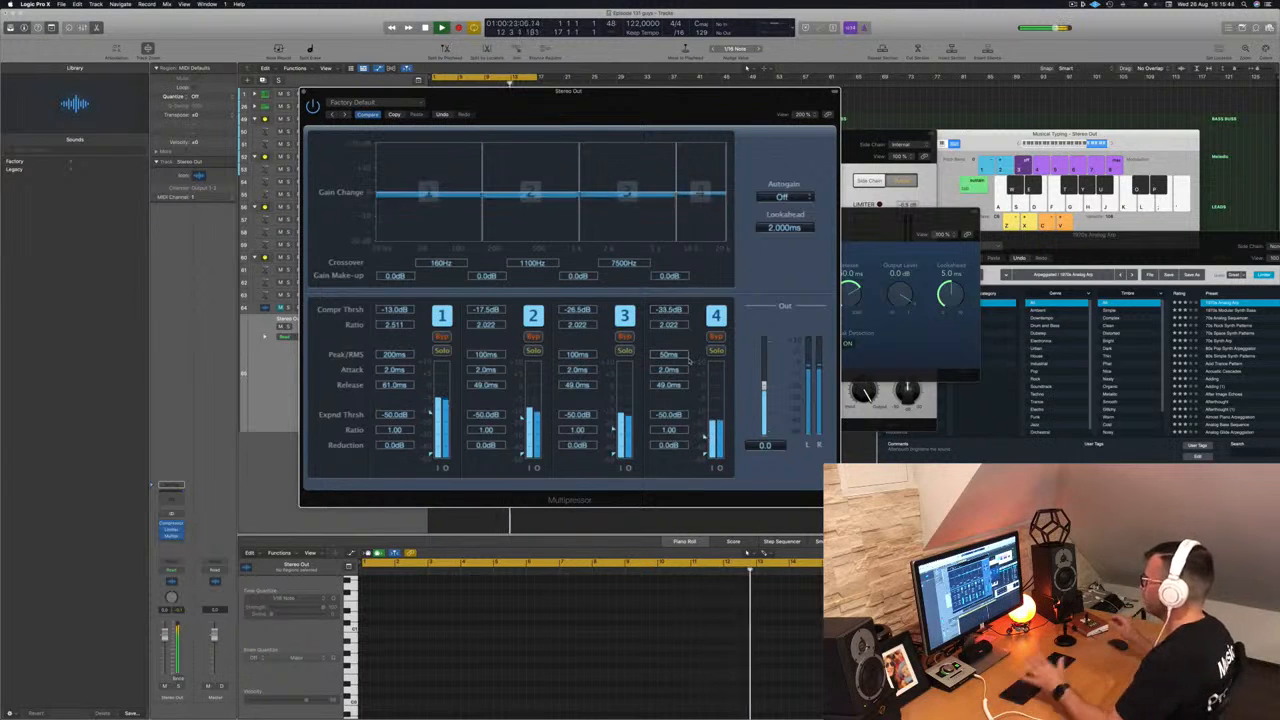
pyautogui.moveTo(519, 101); pyautogui.dragTo(500, 105)
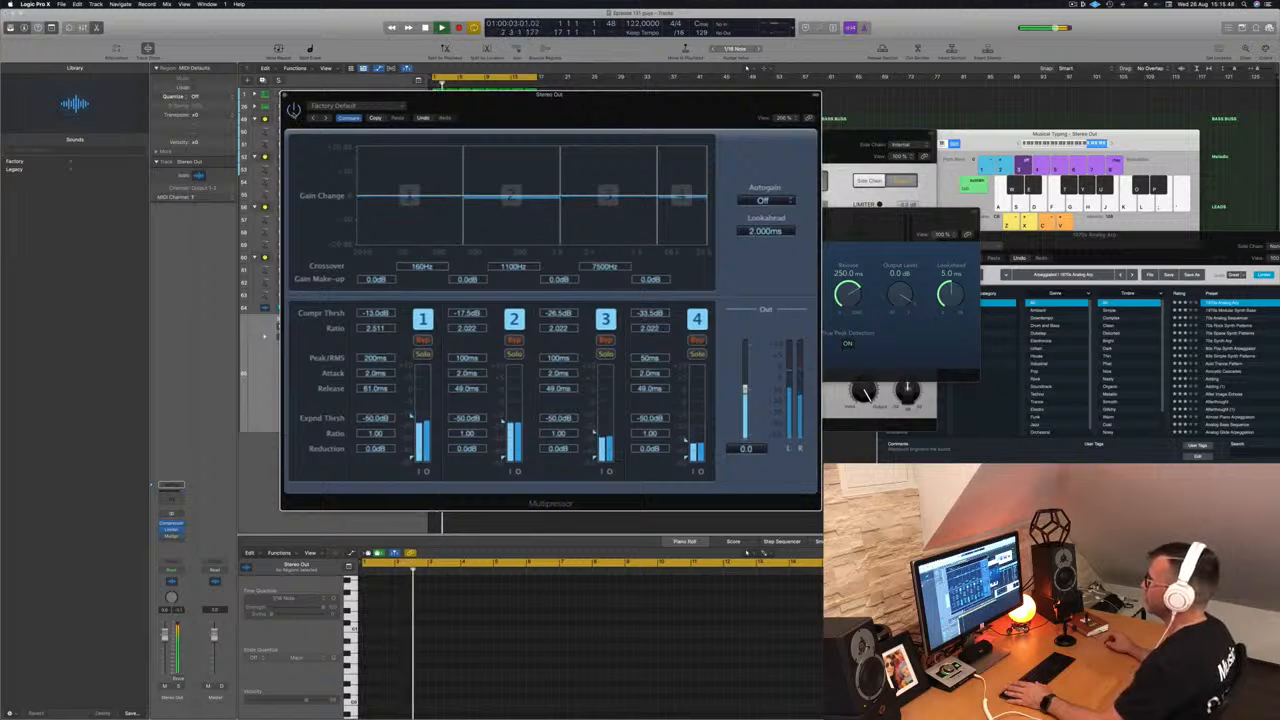
pyautogui.press('super+w')
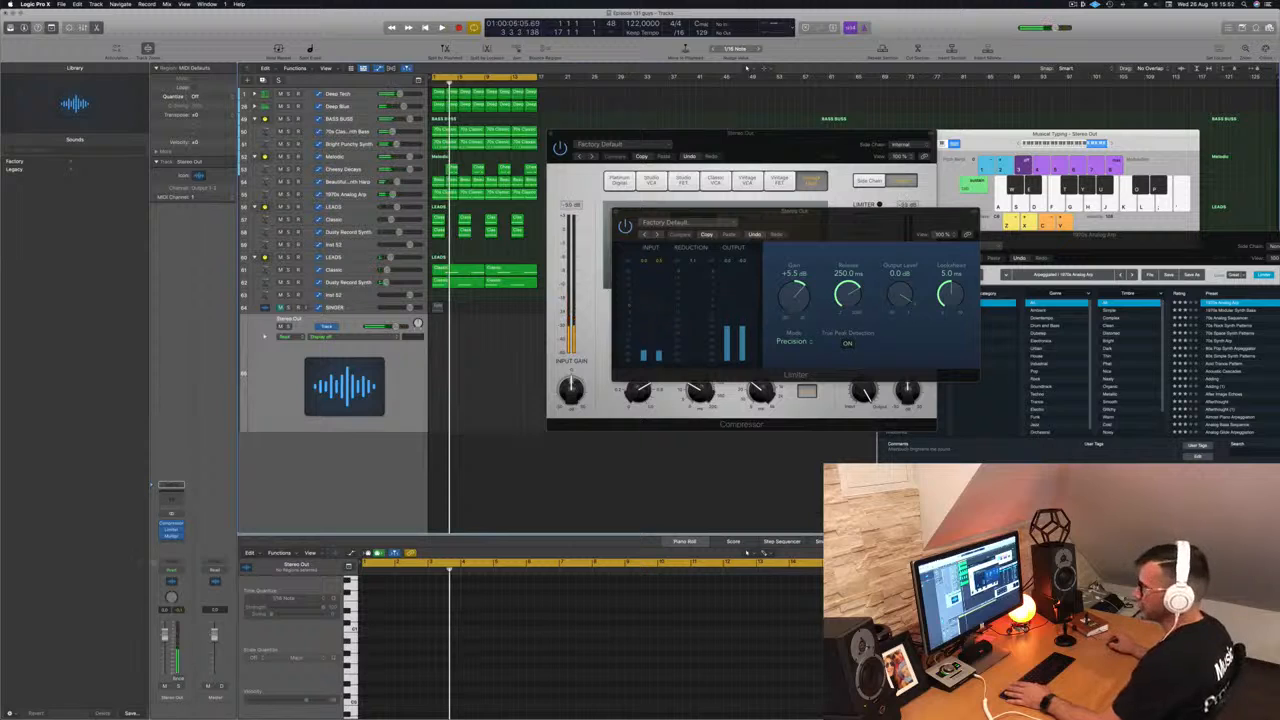
# Step: Insert a stereo Vintage Tube EQ after the Multipressor on Stereo Out and move its window aside
pyautogui.click(174, 541)
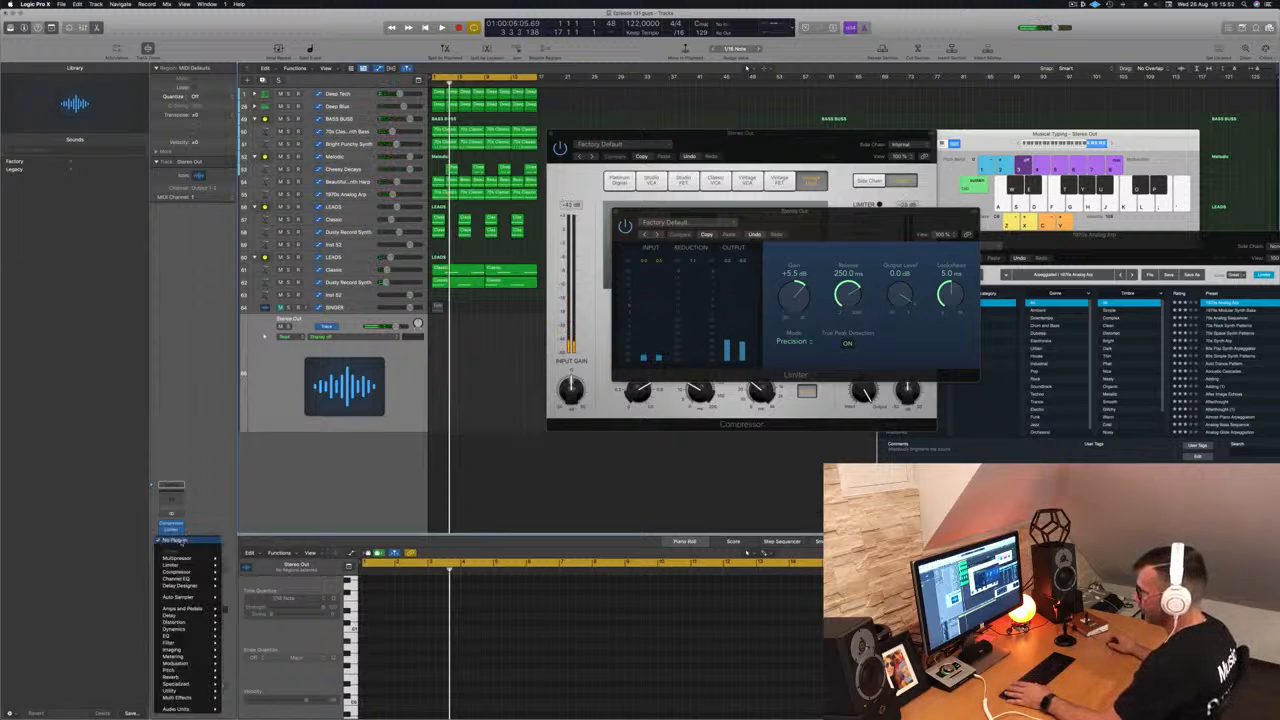
pyautogui.moveTo(182, 638)
pyautogui.moveTo(258, 663)
pyautogui.moveTo(331, 677)
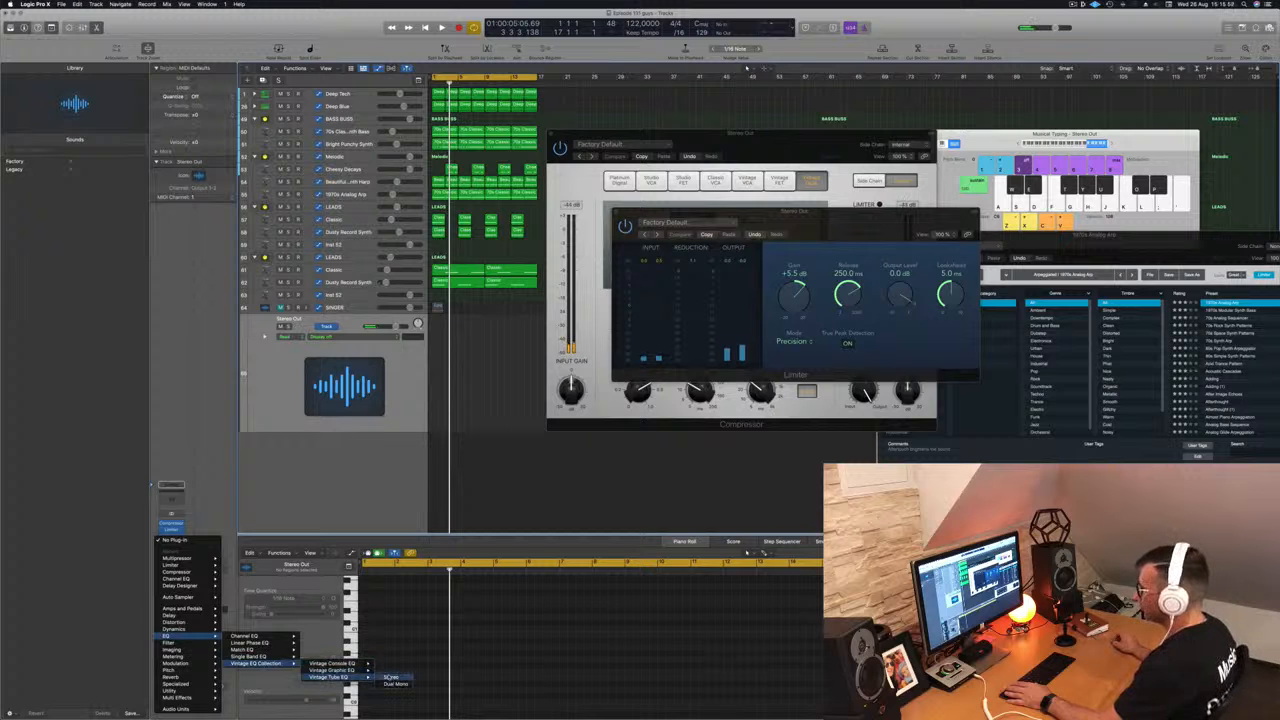
pyautogui.click(390, 677)
pyautogui.moveTo(636, 127); pyautogui.dragTo(747, 142)
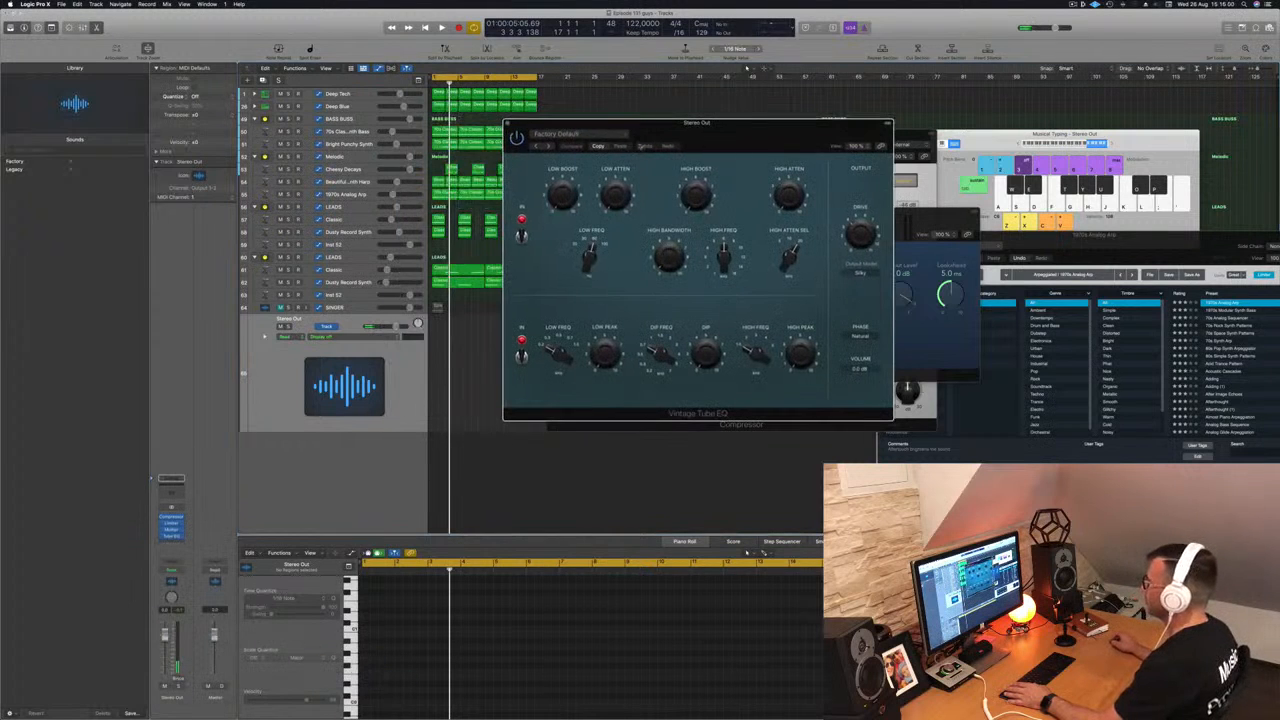
# Step: Load the Enhanced Mix preset in the Vintage Tube EQ and audition it with the effect bypassed and active
pyautogui.click(558, 133)
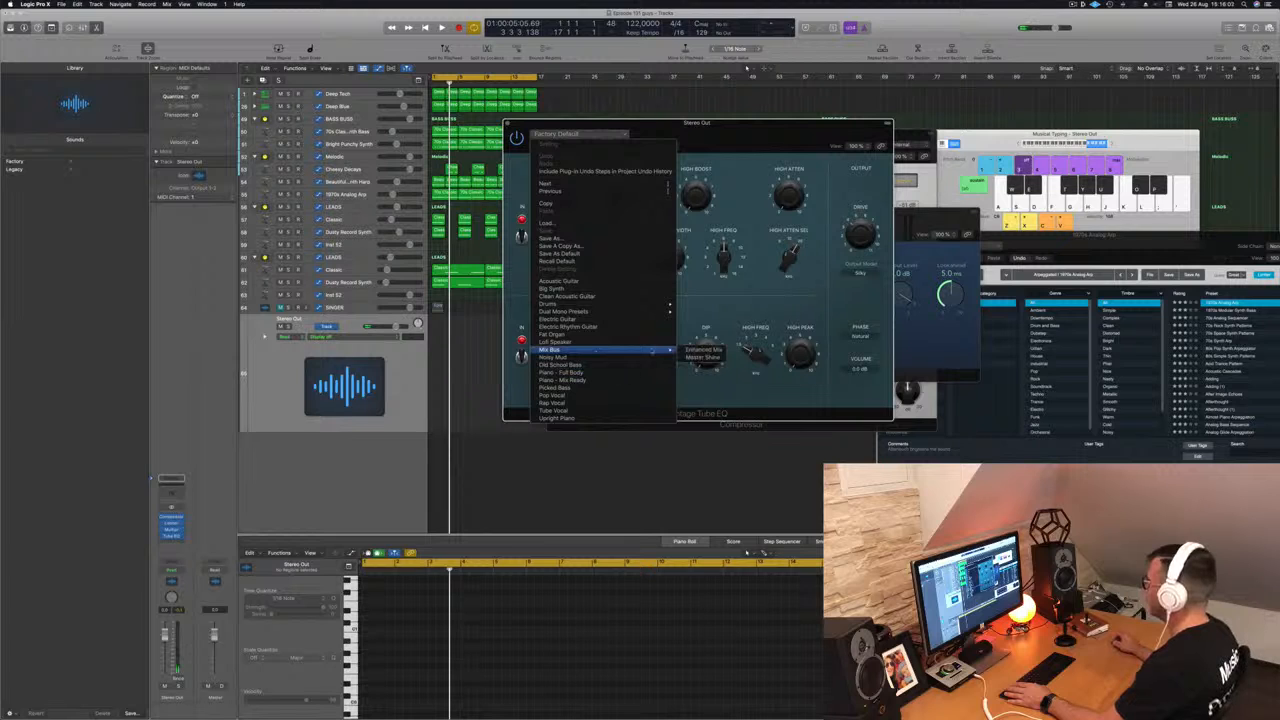
pyautogui.click(704, 350)
pyautogui.moveTo(775, 136); pyautogui.dragTo(789, 136)
pyautogui.press('space')
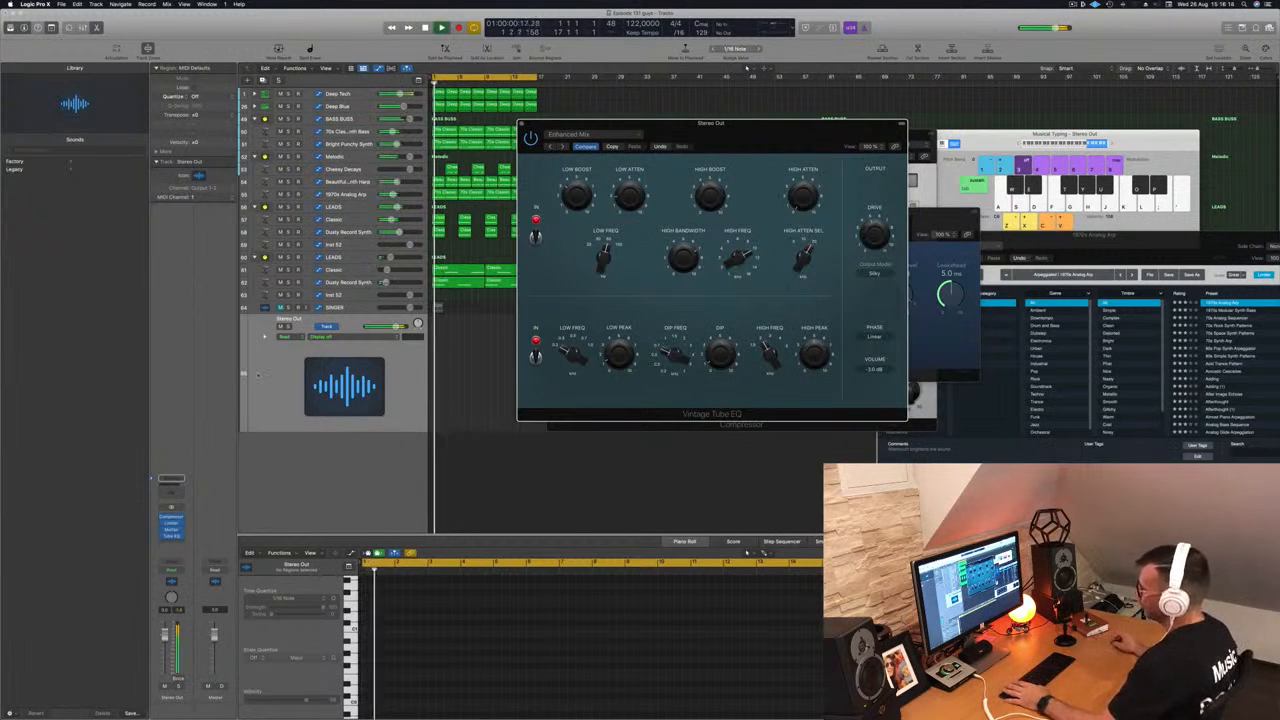
pyautogui.click(284, 380)
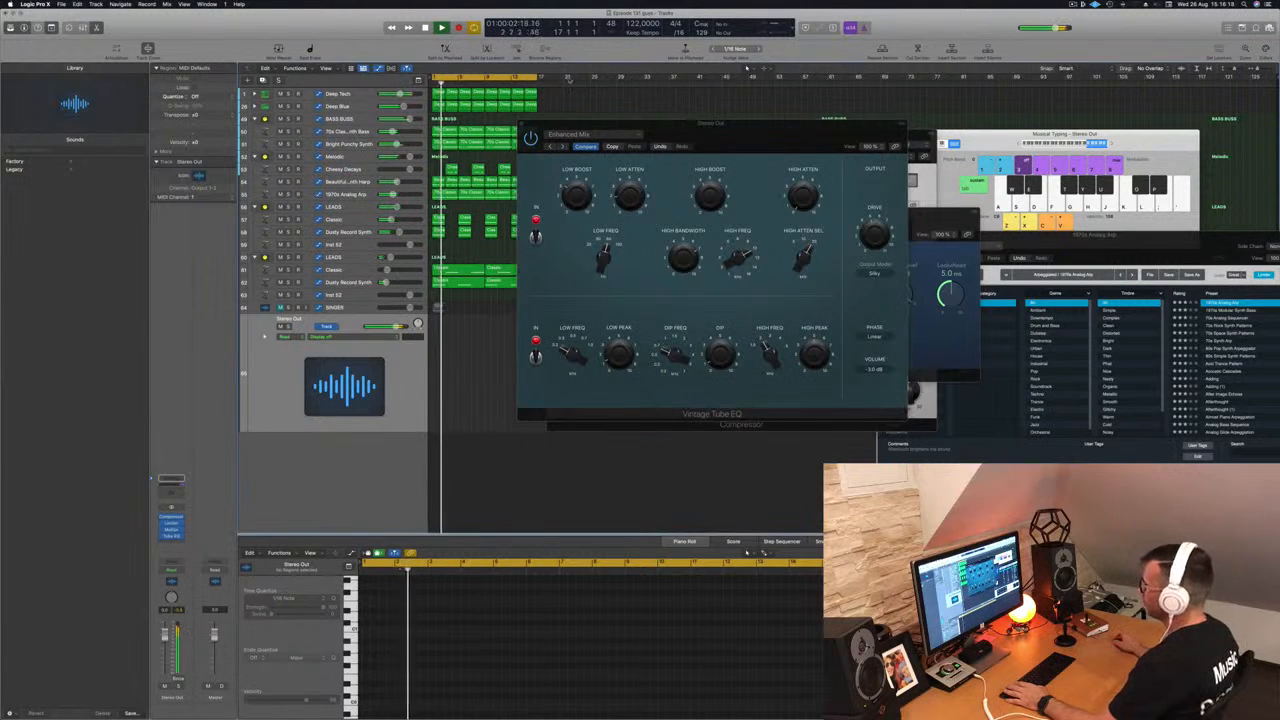
pyautogui.click(532, 140)
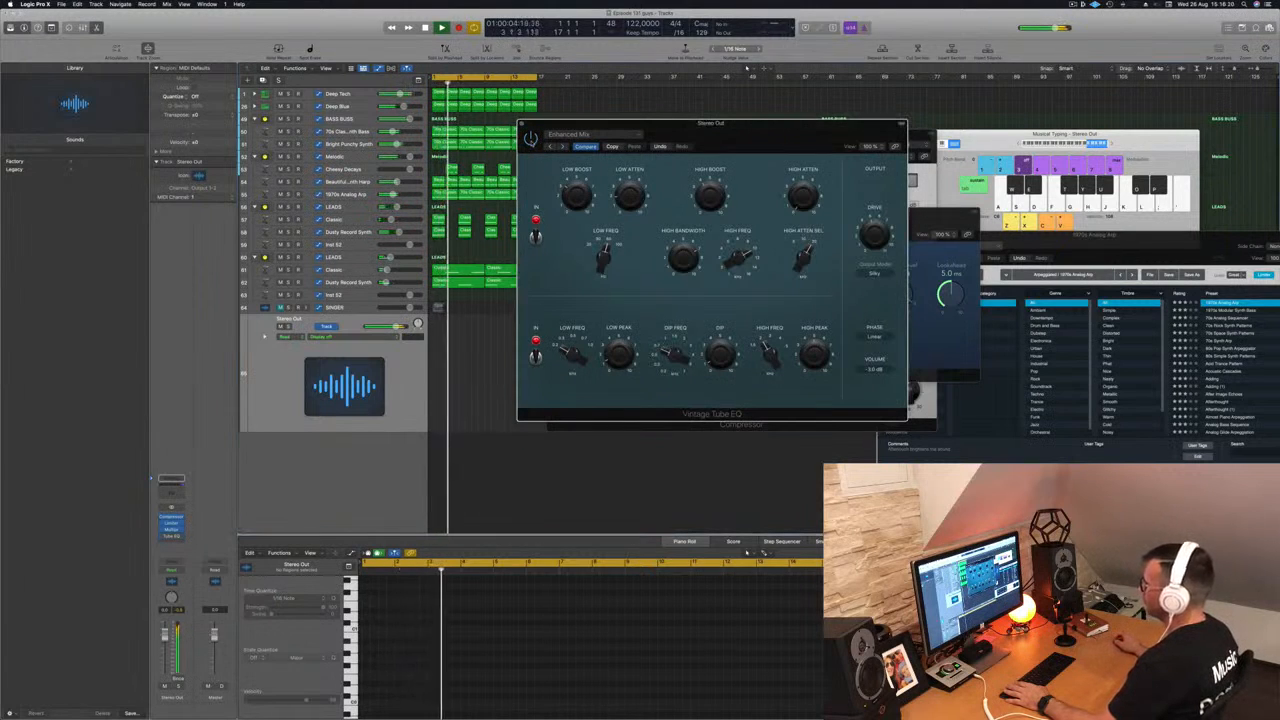
pyautogui.click(284, 375)
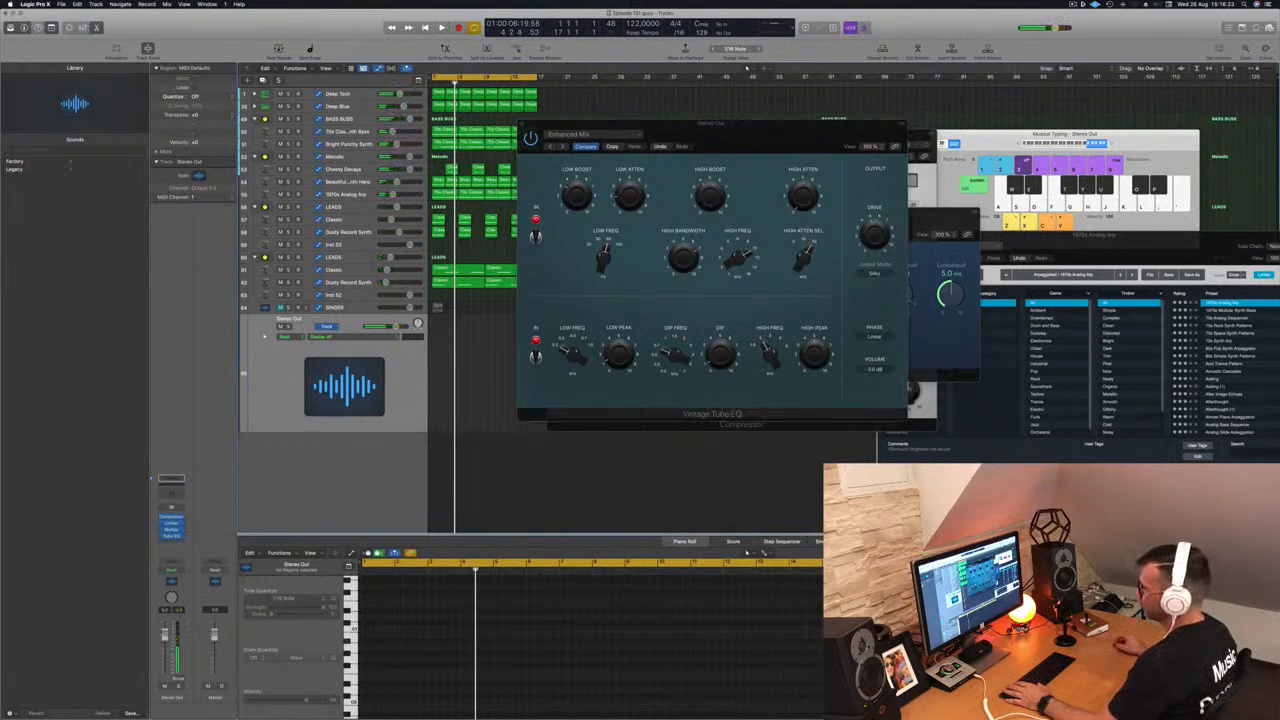
# Step: Insert a second Compressor after the Vintage Tube EQ on Stereo Out, load the Smooth Compression preset and reposition its window
pyautogui.click(172, 538)
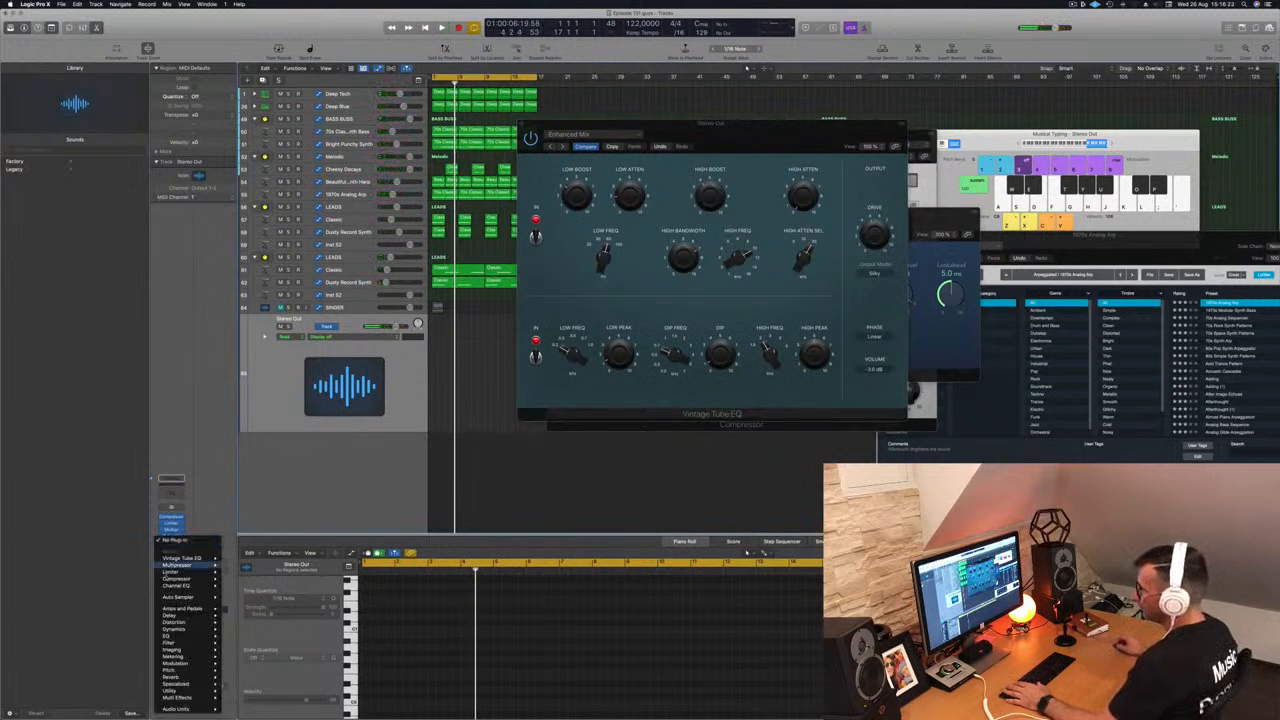
pyautogui.click(247, 580)
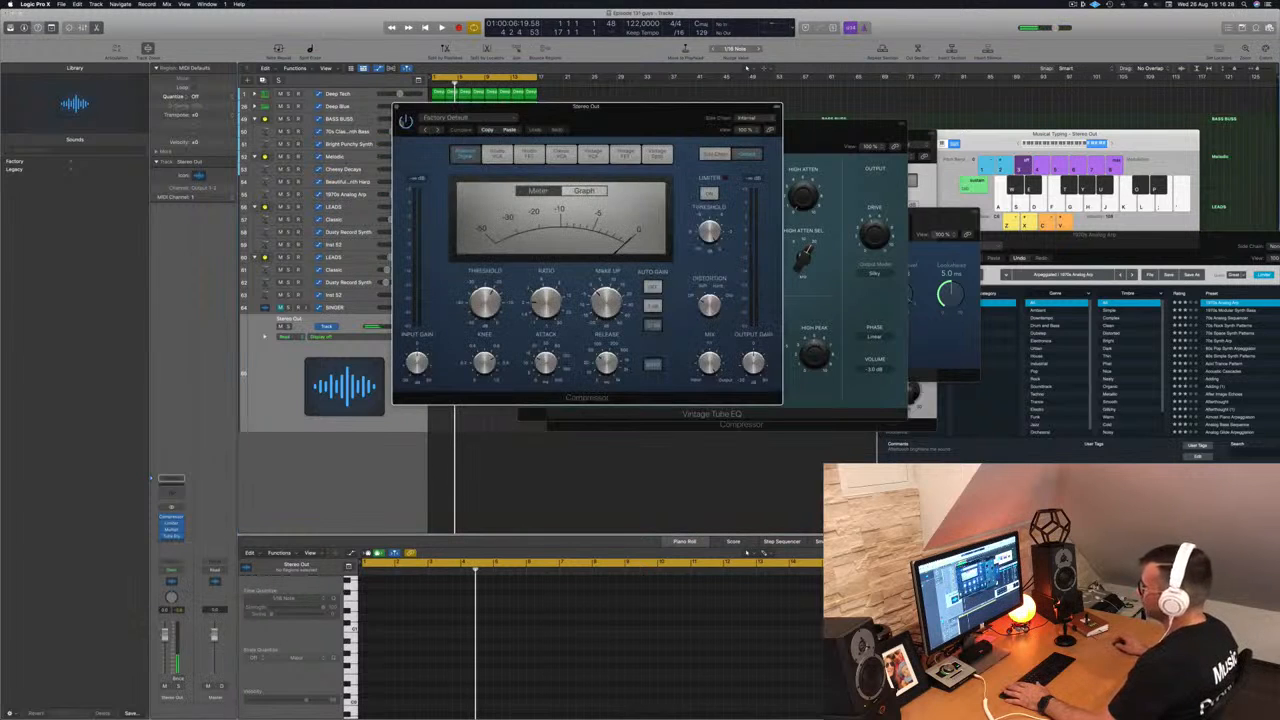
pyautogui.moveTo(586, 114); pyautogui.dragTo(662, 126)
pyautogui.click(548, 129)
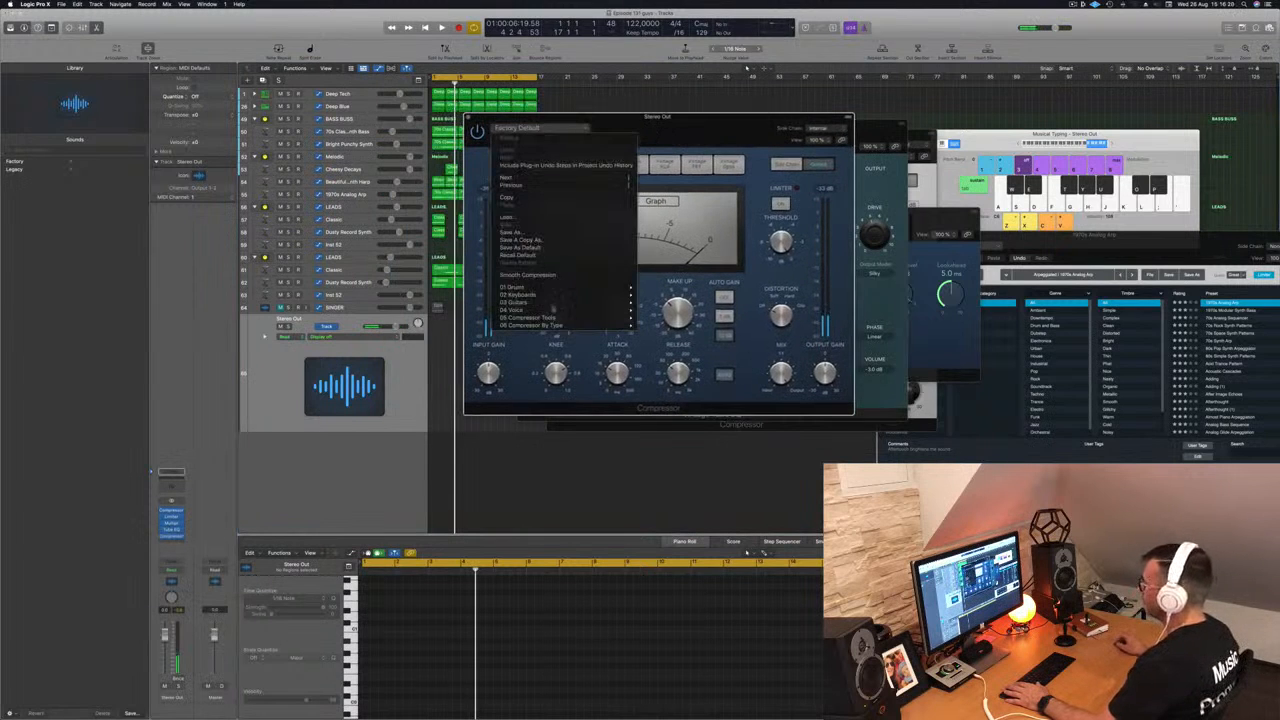
pyautogui.click(558, 274)
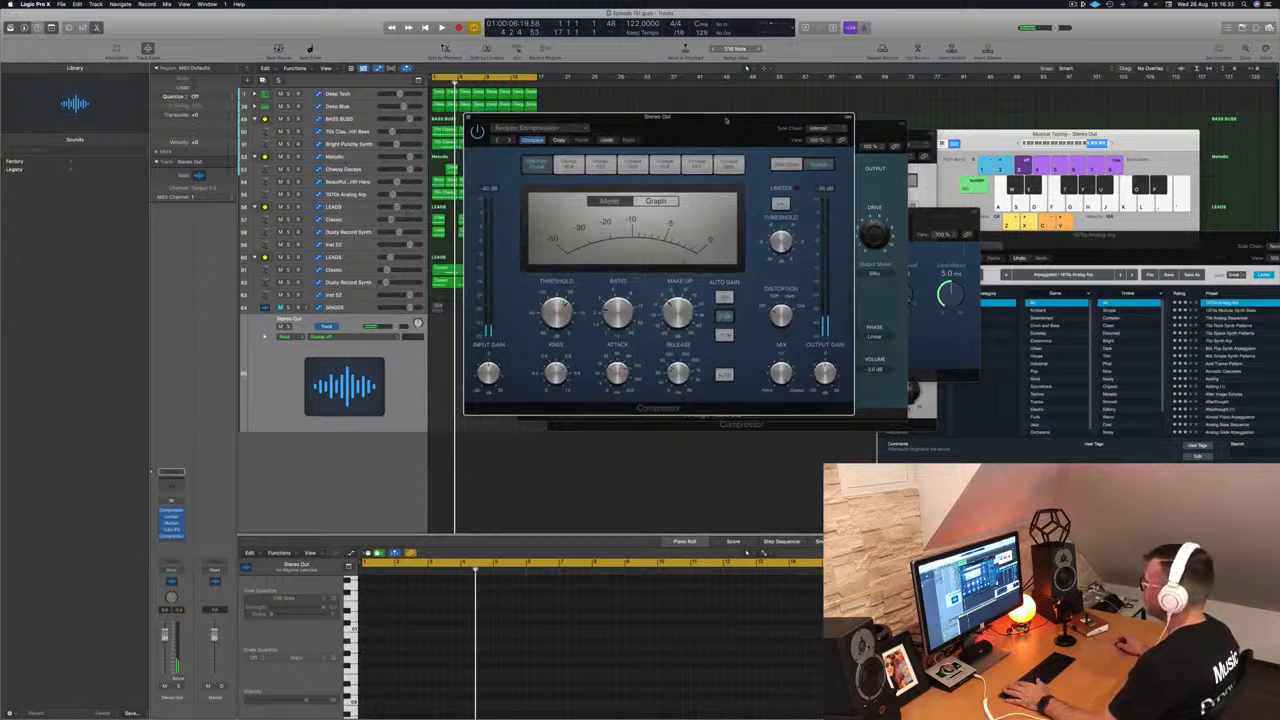
pyautogui.moveTo(726, 120); pyautogui.dragTo(635, 118)
# Step: Fine-tune the new Compressor's threshold during playback, move its window aside and reset the Stereo Out peak indicator
pyautogui.press('space')
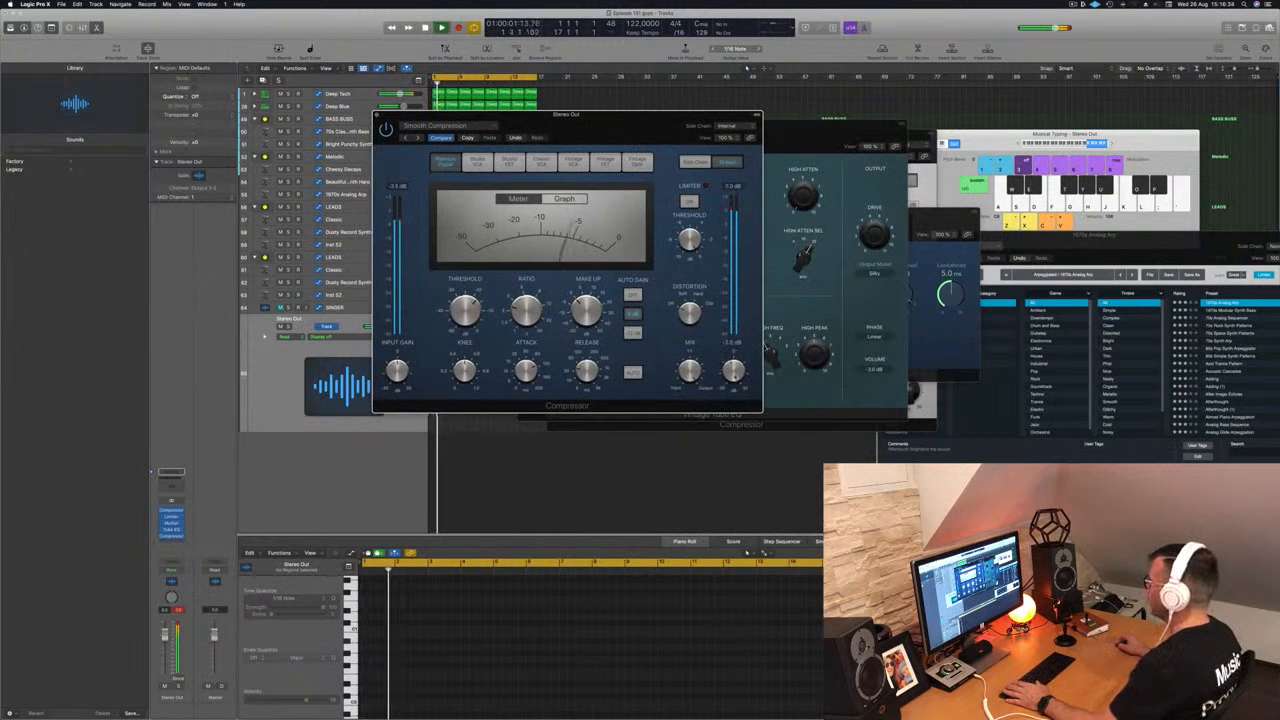
pyautogui.press('space')
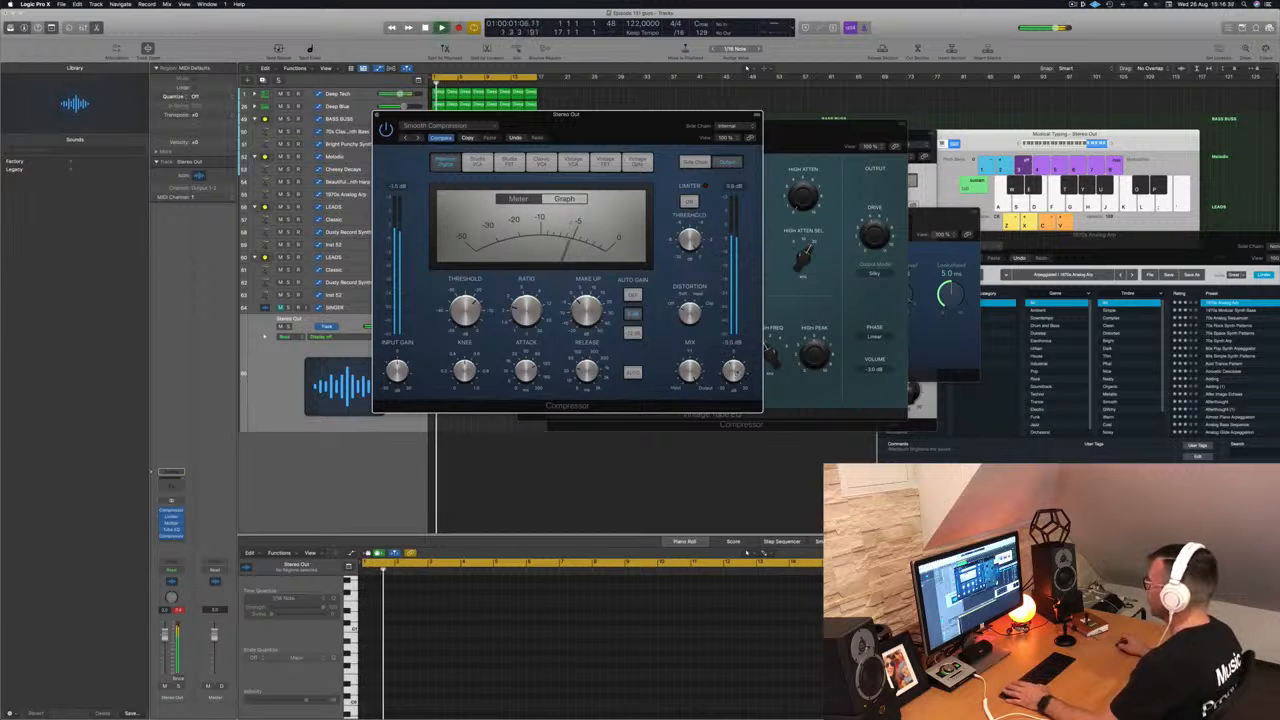
pyautogui.moveTo(710, 114); pyautogui.dragTo(868, 133)
pyautogui.press('space')
pyautogui.press('space')
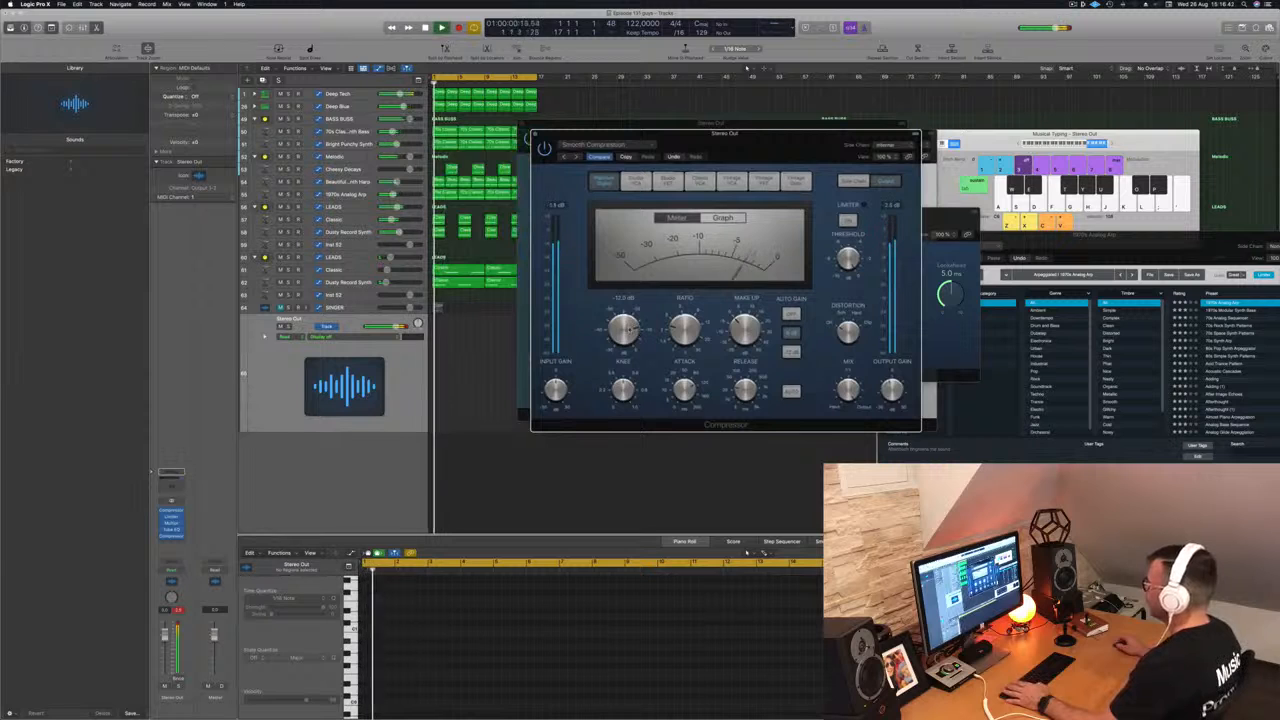
pyautogui.moveTo(629, 329); pyautogui.dragTo(627, 328)
pyautogui.press('space')
pyautogui.press('space')
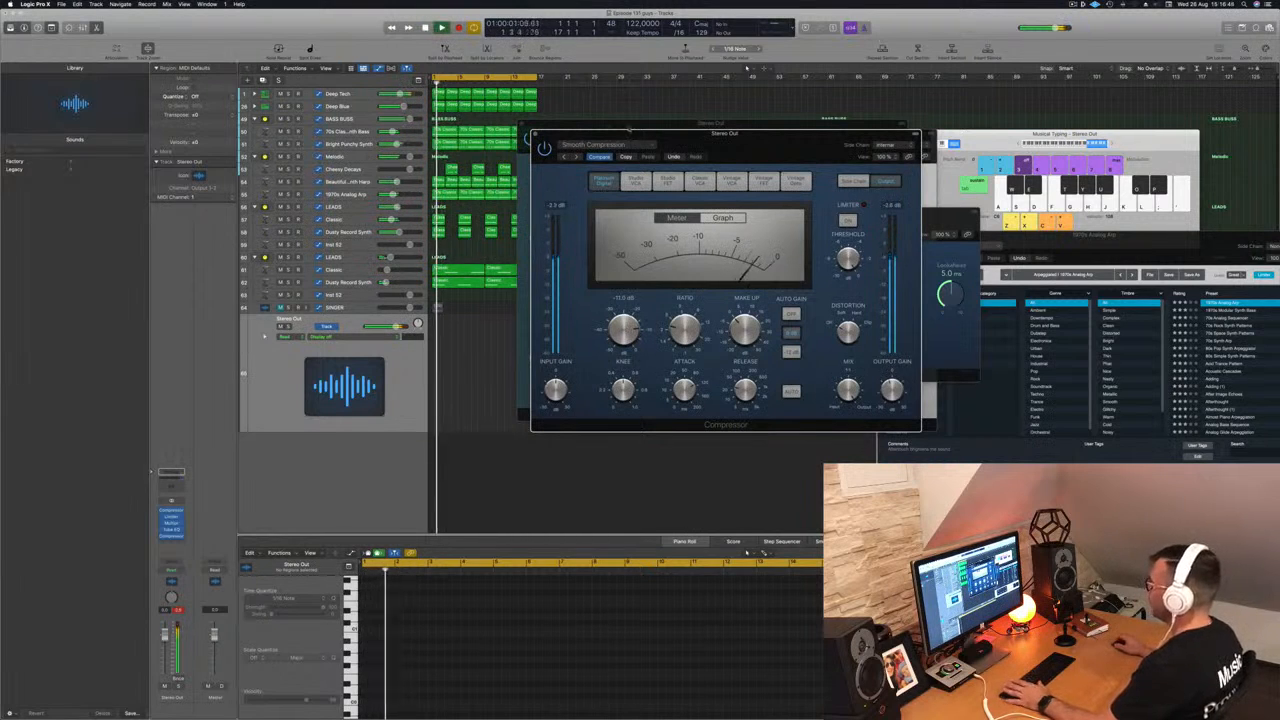
pyautogui.moveTo(703, 139); pyautogui.dragTo(800, 142)
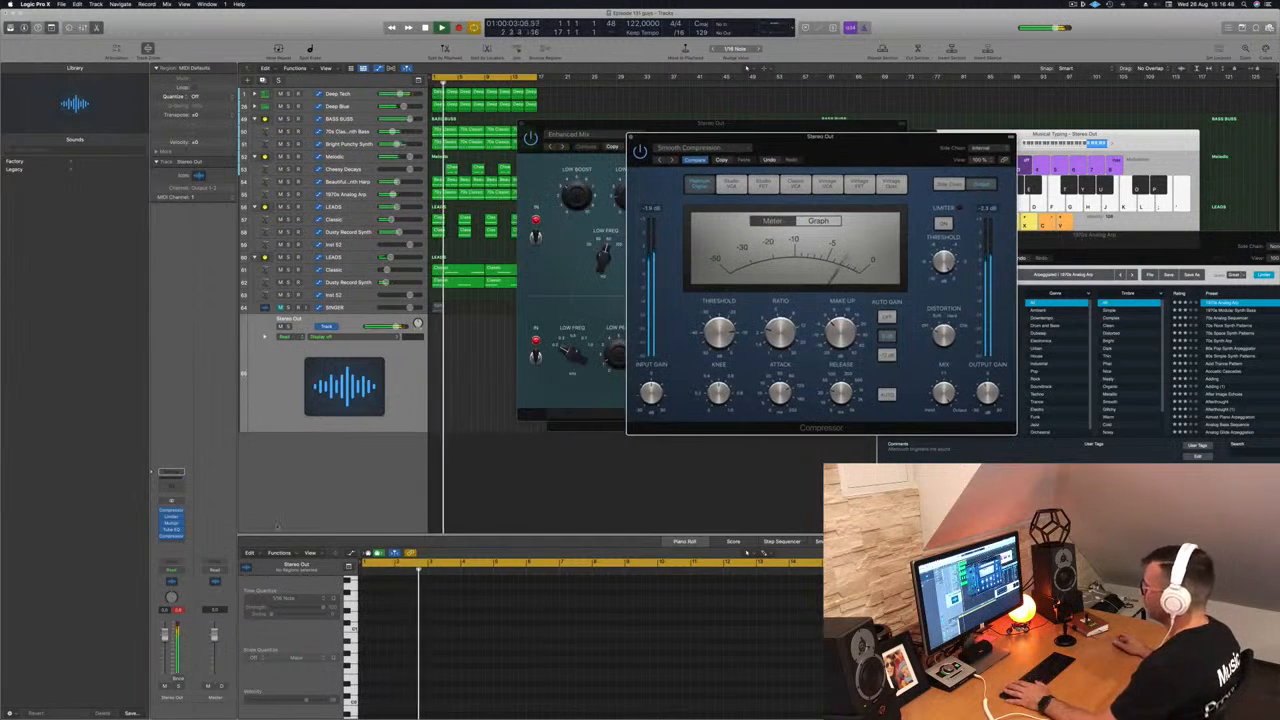
pyautogui.click(178, 609)
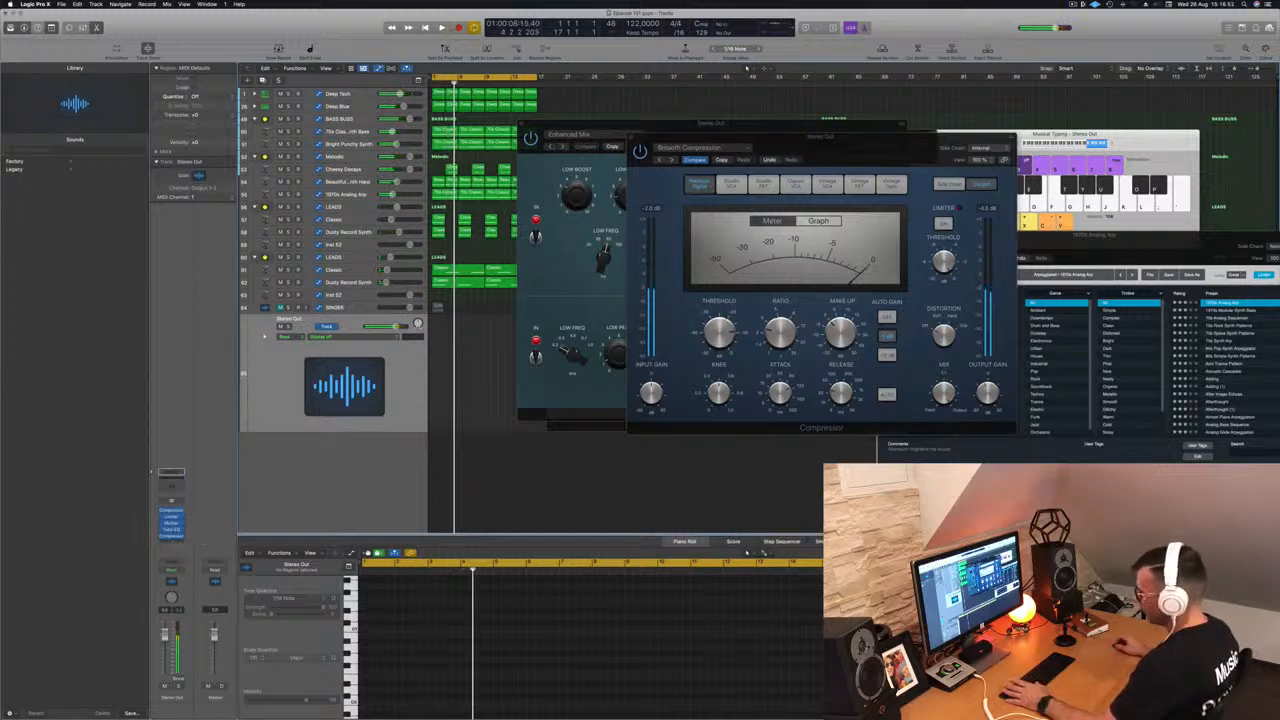
# Step: Insert a stereo Adaptive Limiter after the second Compressor on Stereo Out, move its window aside and play the loop from the start
pyautogui.click(172, 540)
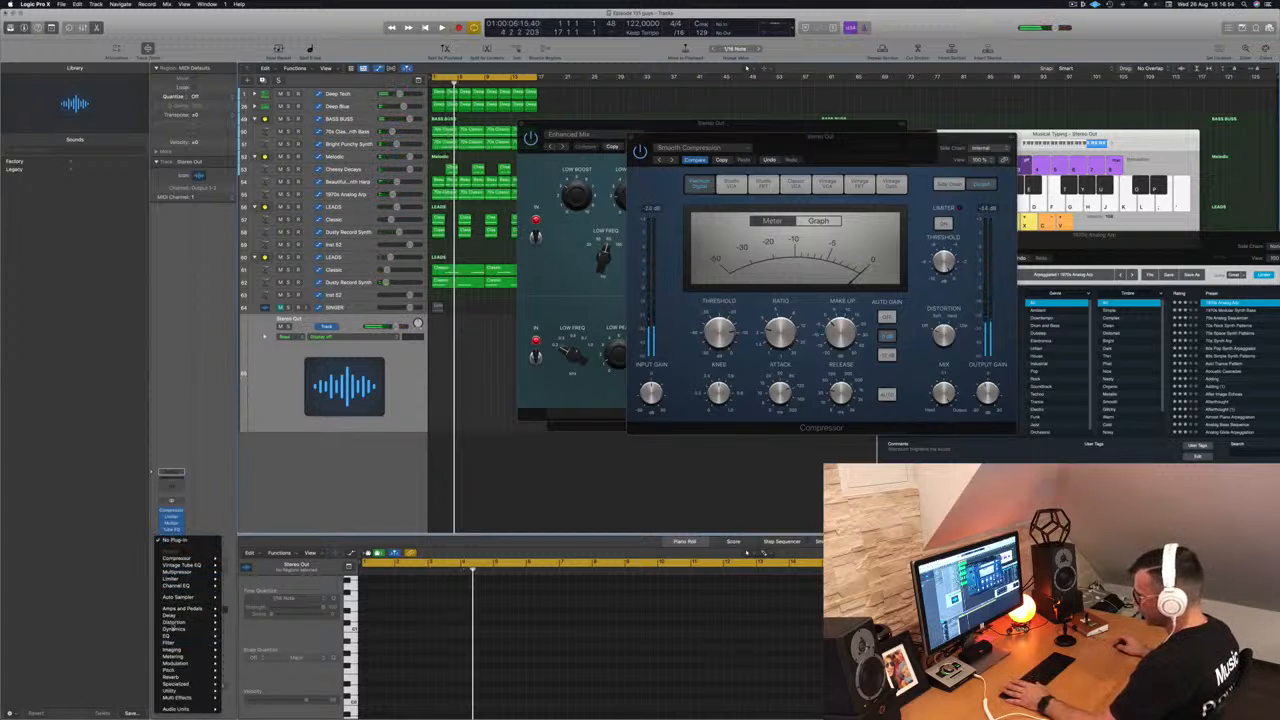
pyautogui.moveTo(177, 631)
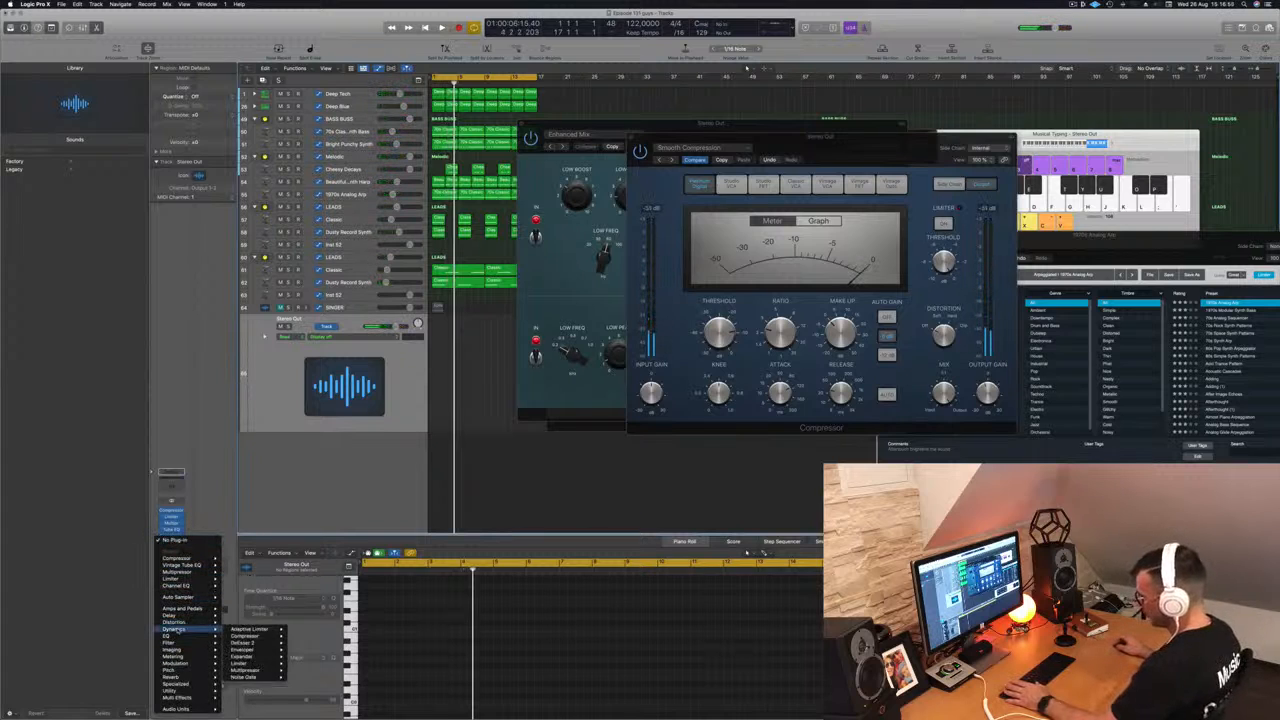
pyautogui.click(305, 629)
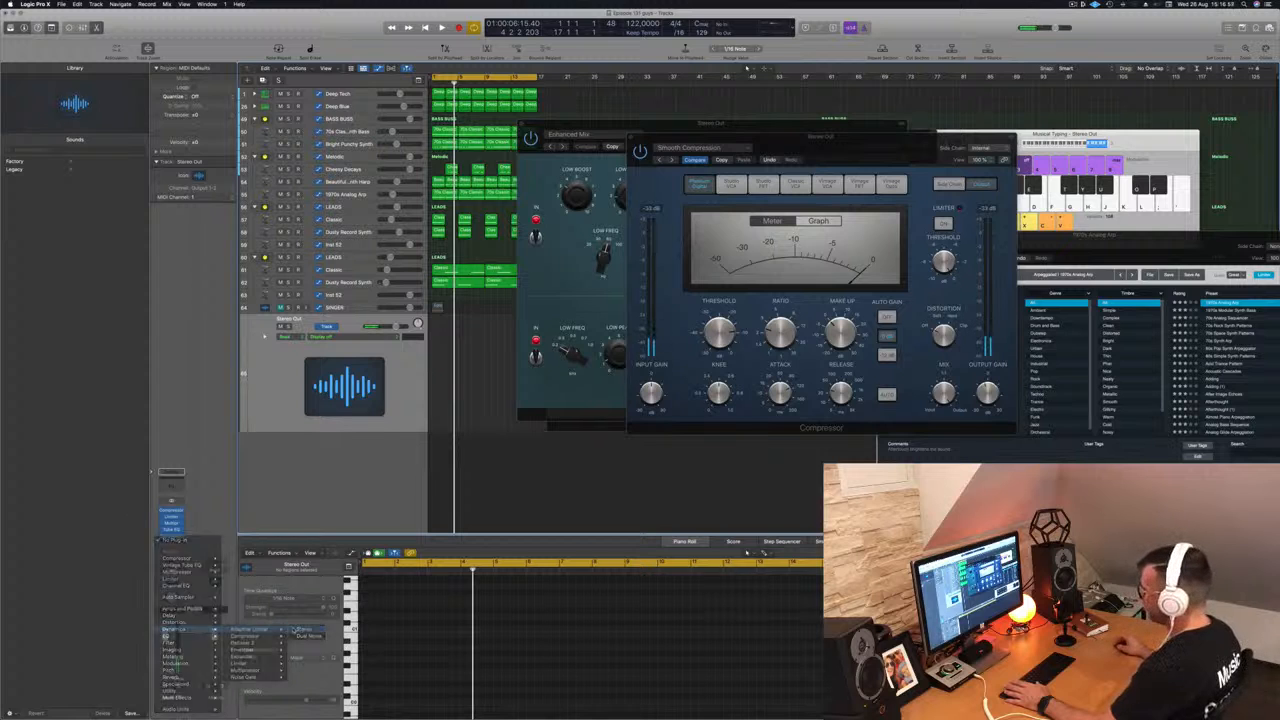
pyautogui.moveTo(590, 114); pyautogui.dragTo(741, 131)
pyautogui.press('Return')
pyautogui.press('space')
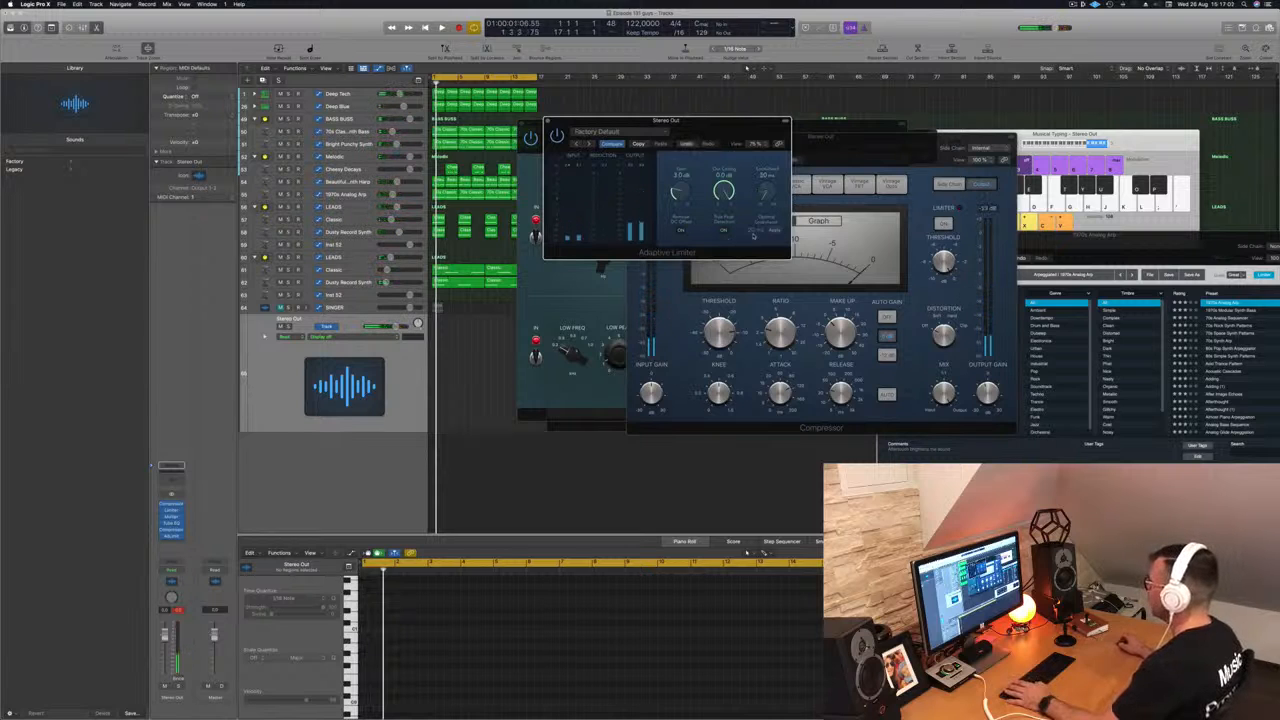
pyautogui.press('space')
pyautogui.moveTo(694, 121); pyautogui.dragTo(1081, 146)
# Step: Close the Compressor, Vintage Tube EQ and Limiter windows, leaving the Adaptive Limiter window open over the arrangement
pyautogui.moveTo(648, 142); pyautogui.dragTo(541, 182)
pyautogui.click(523, 177)
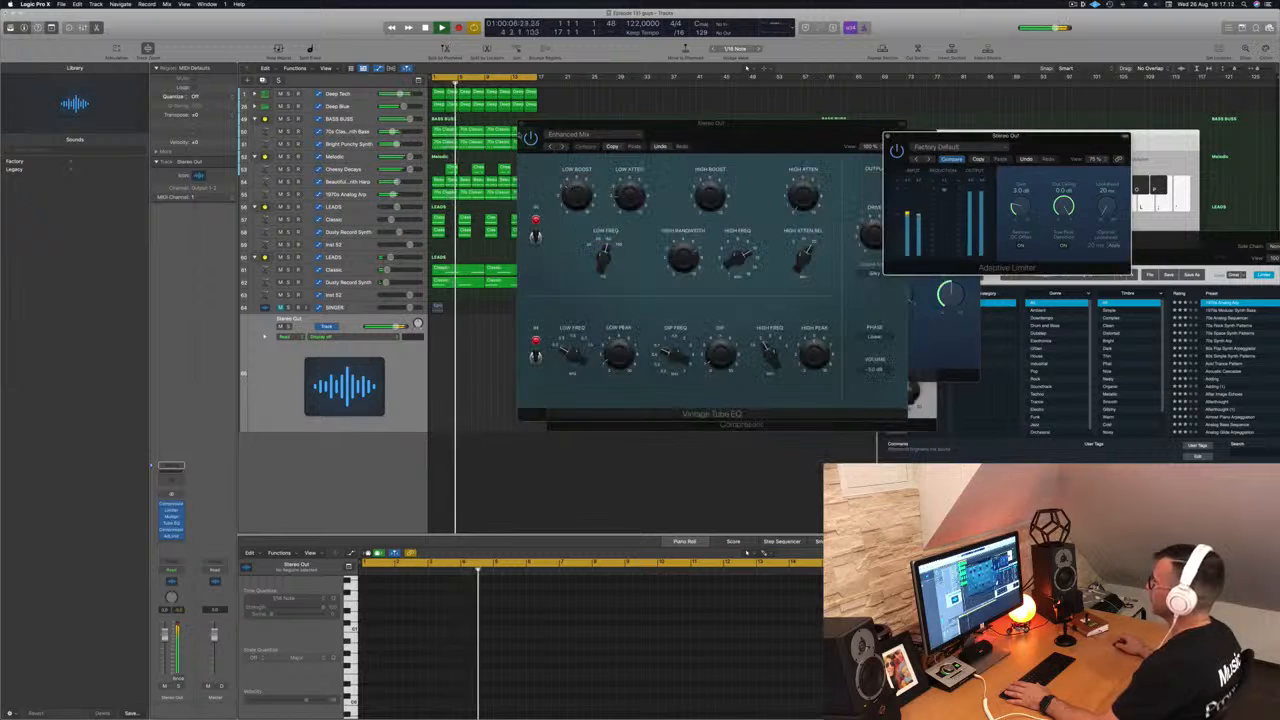
pyautogui.click(521, 124)
pyautogui.click(551, 133)
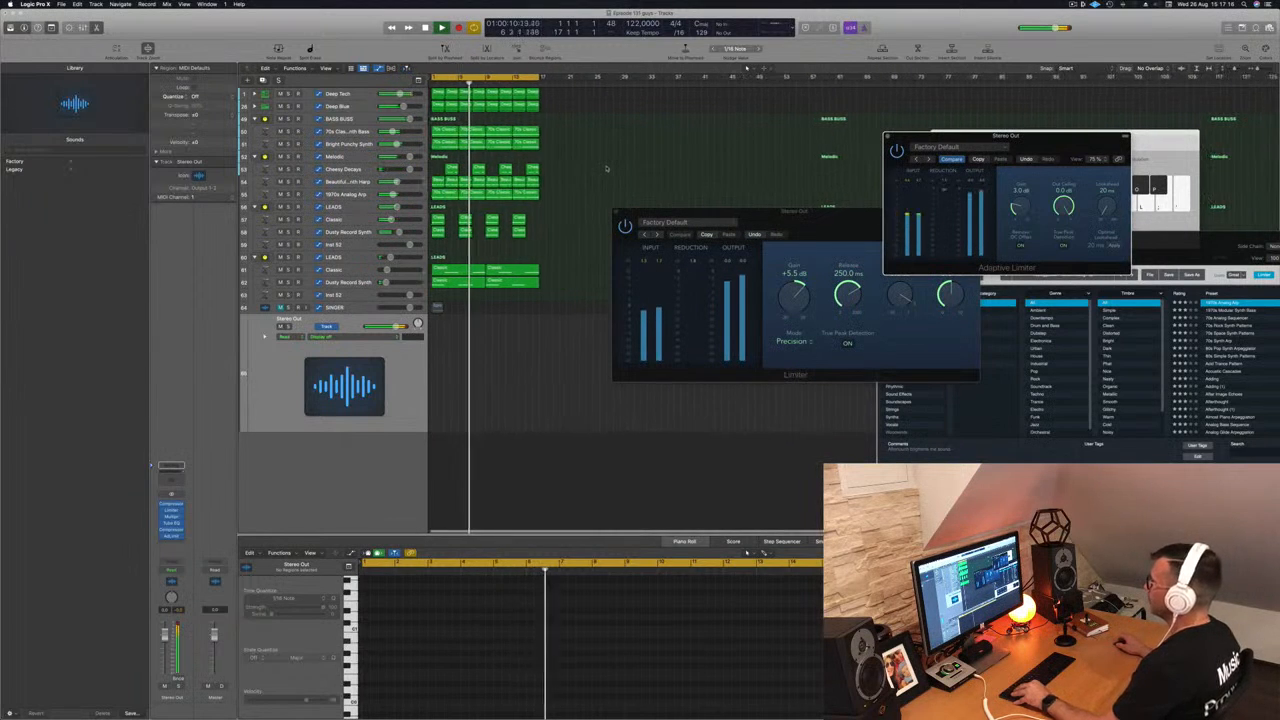
pyautogui.scroll(-1, 610, 170)
pyautogui.click(617, 214)
pyautogui.scroll(-2, 700, 220)
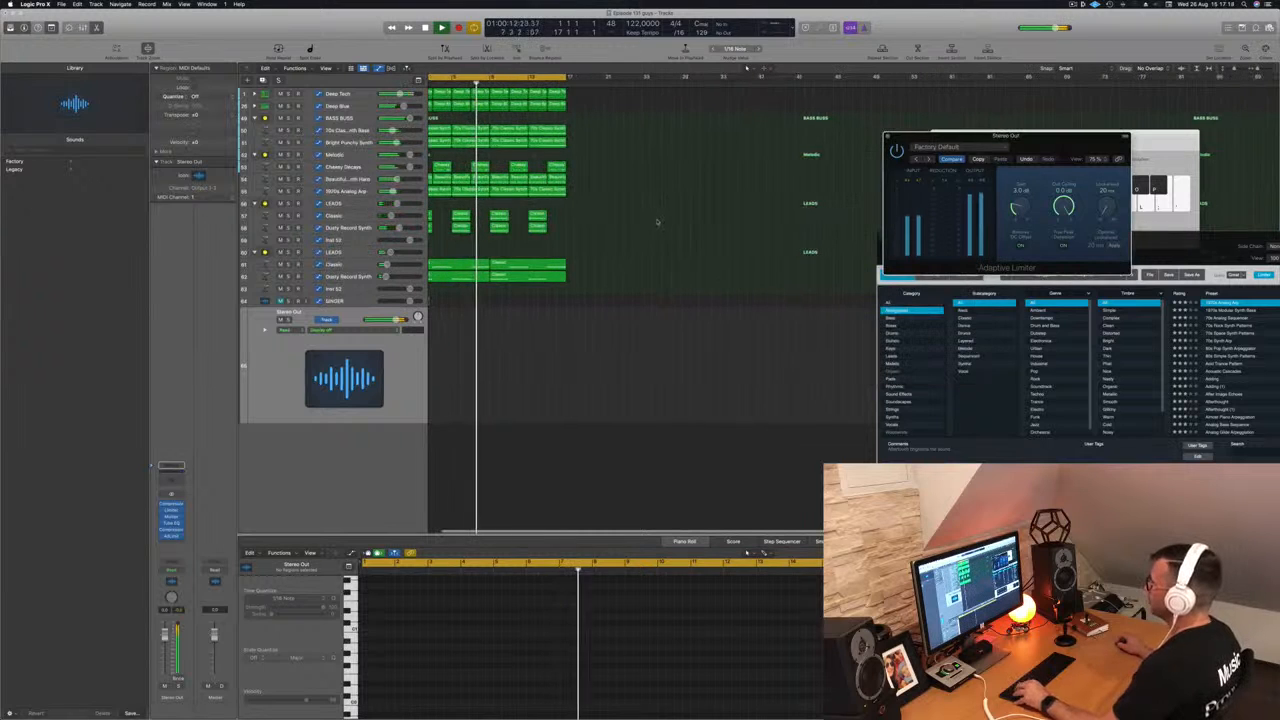